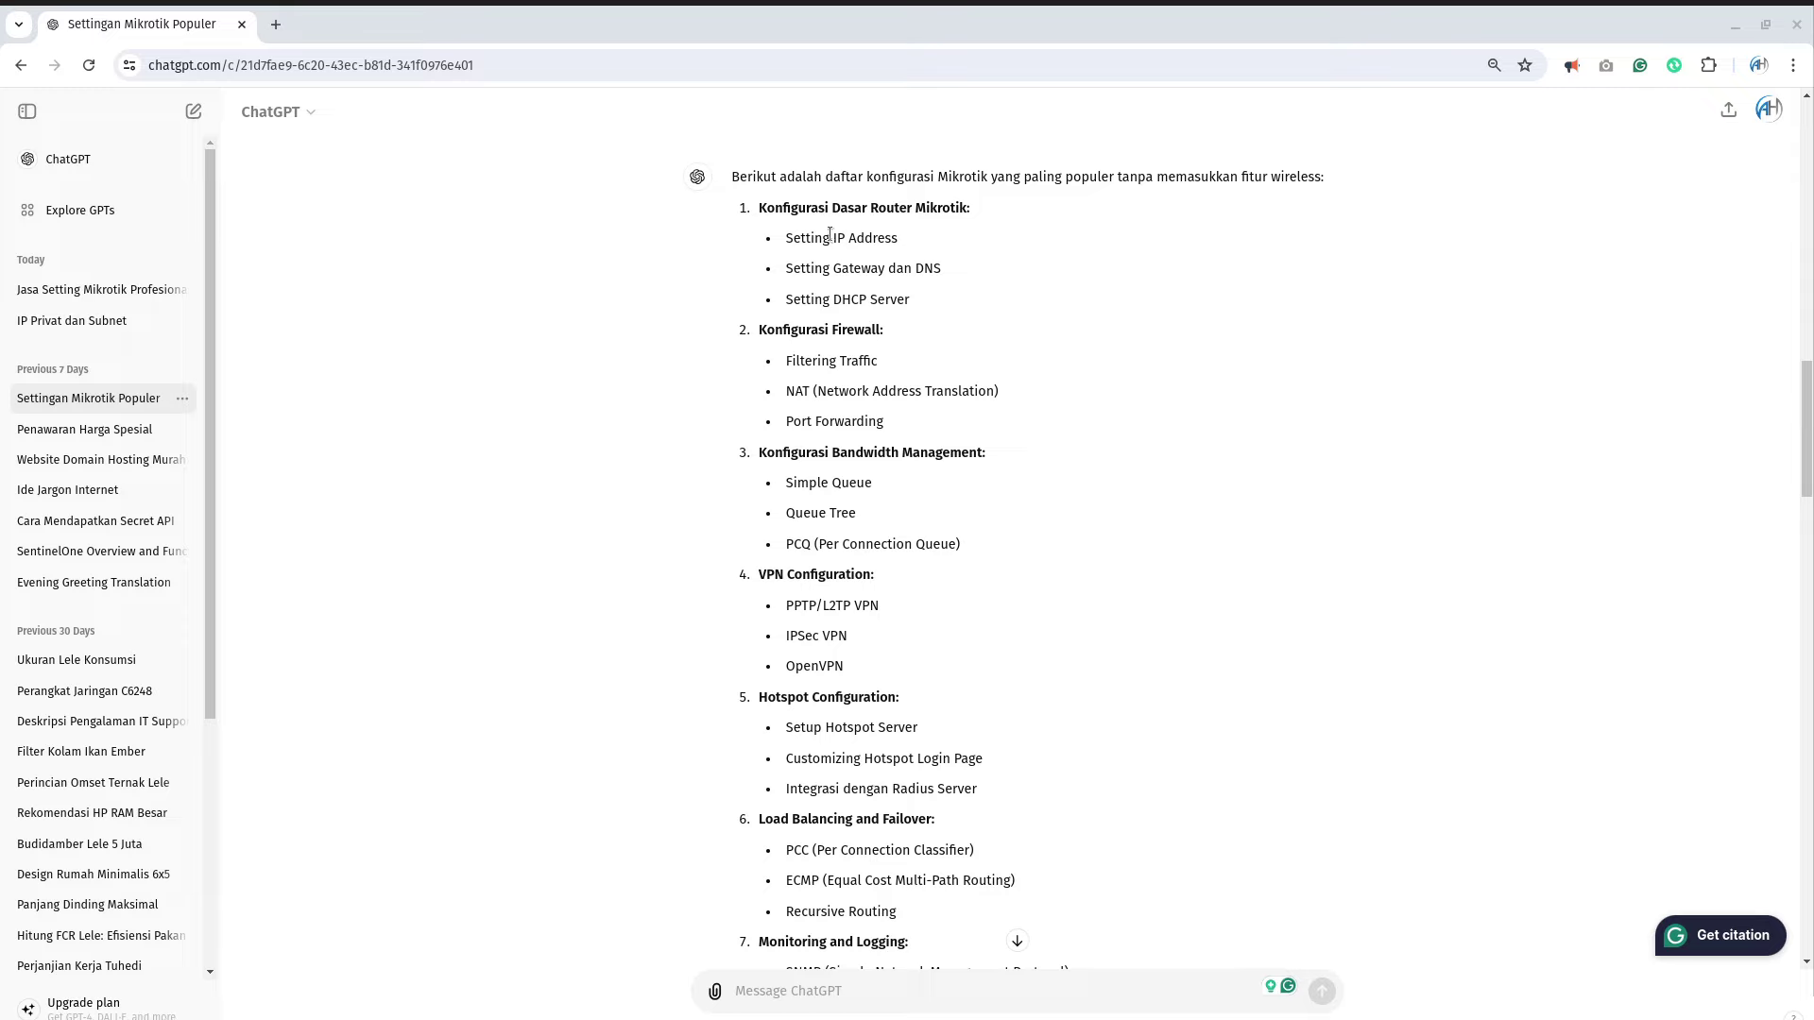
# Step: Review the full list of popular non-wireless Mikrotik configurations, from basic router setup through Advanced Routing
pyautogui.scroll(1, 1260, 313)
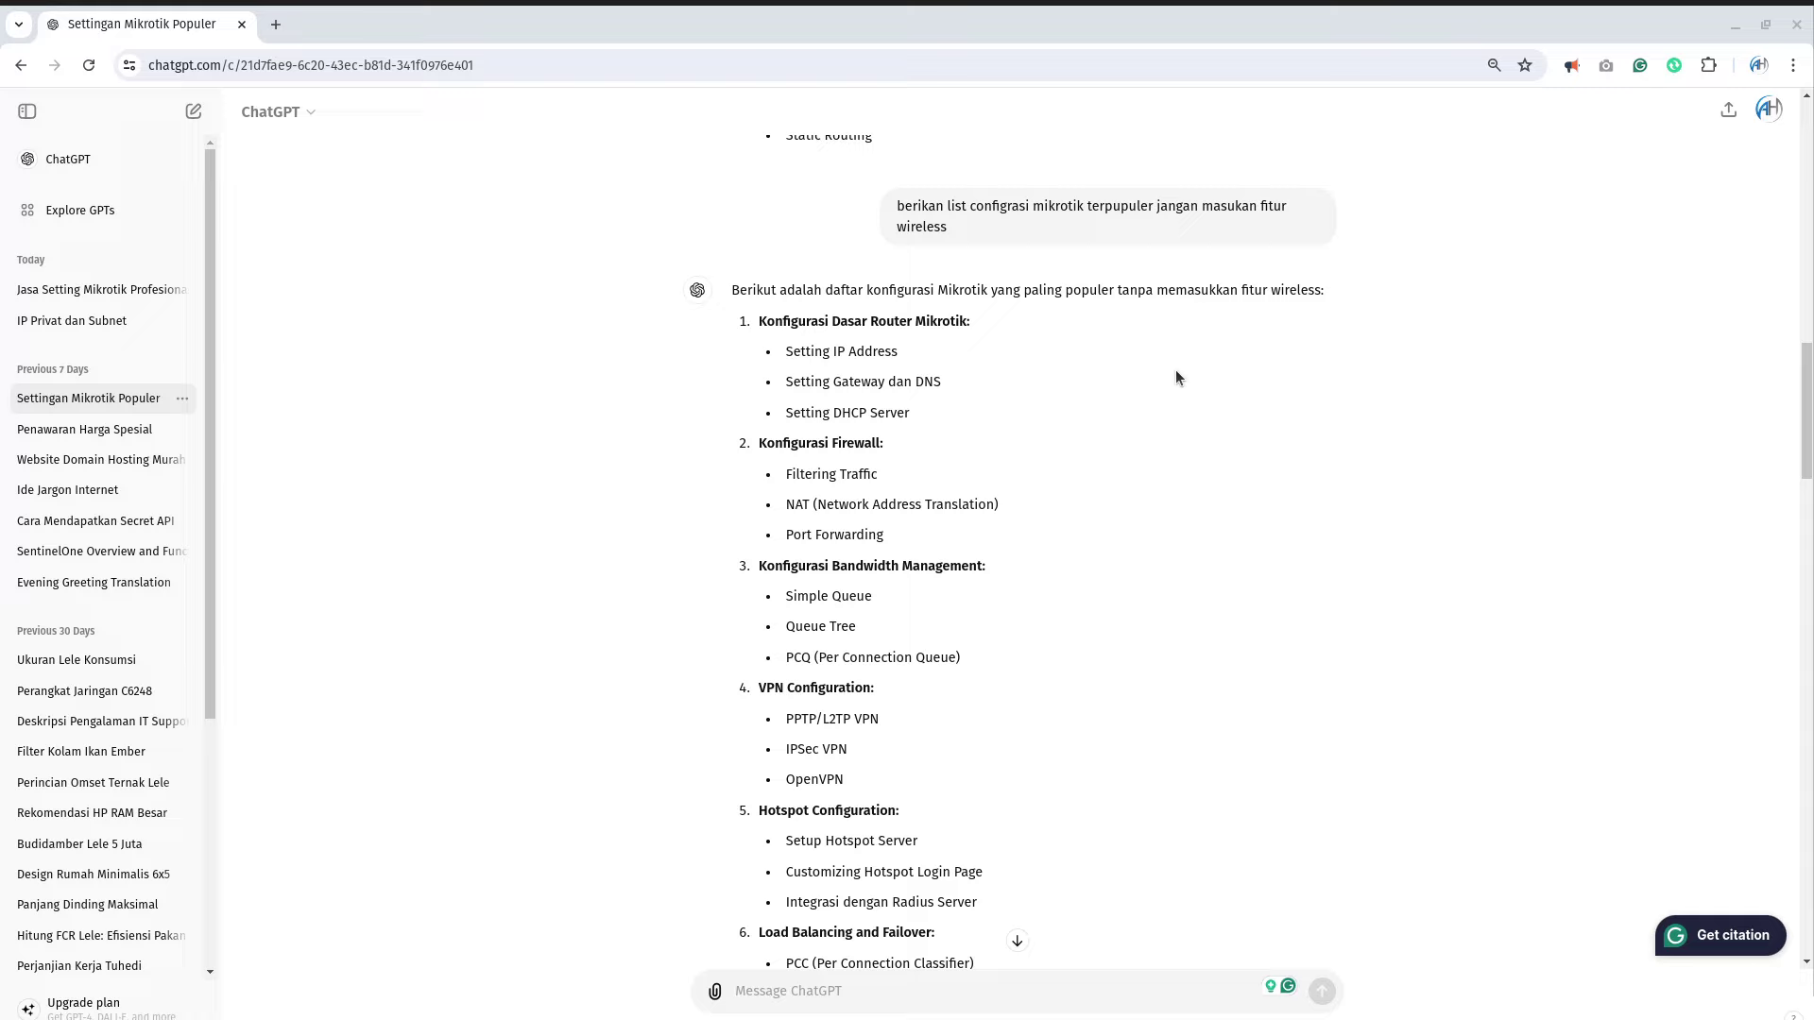
pyautogui.moveTo(1806, 378); pyautogui.dragTo(1809, 380)
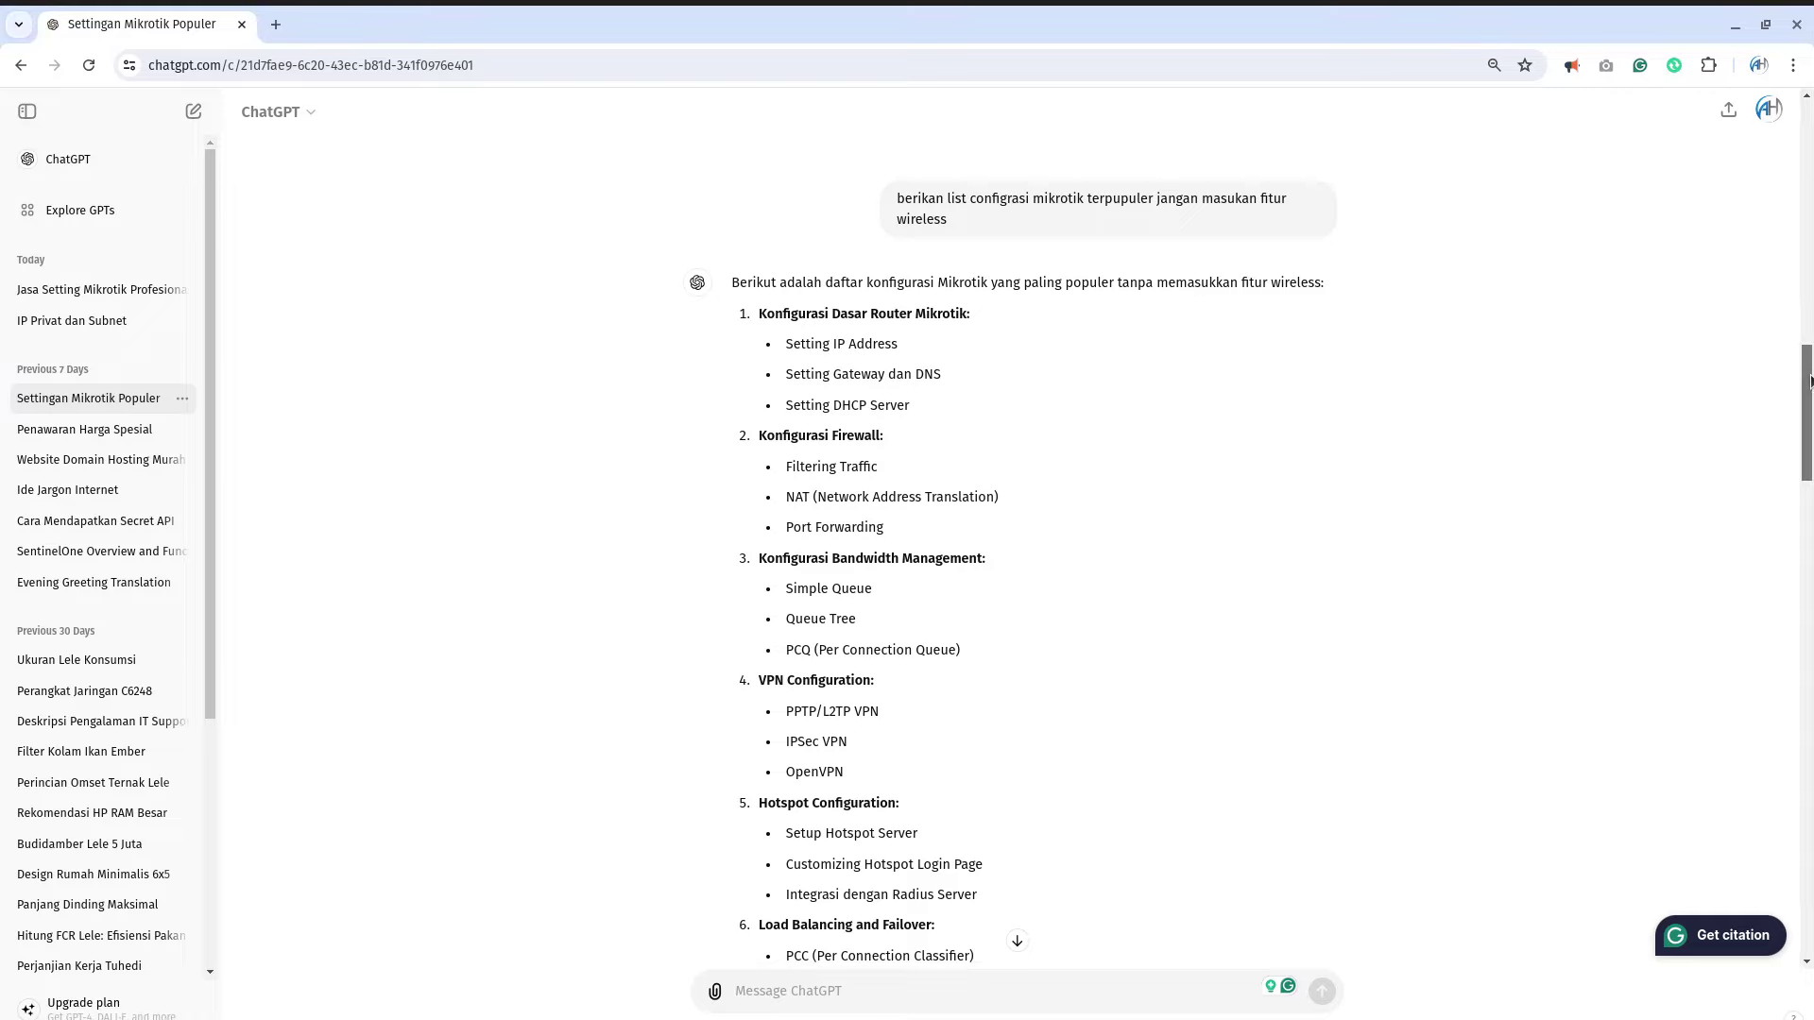
pyautogui.scroll(-2, 1809, 379)
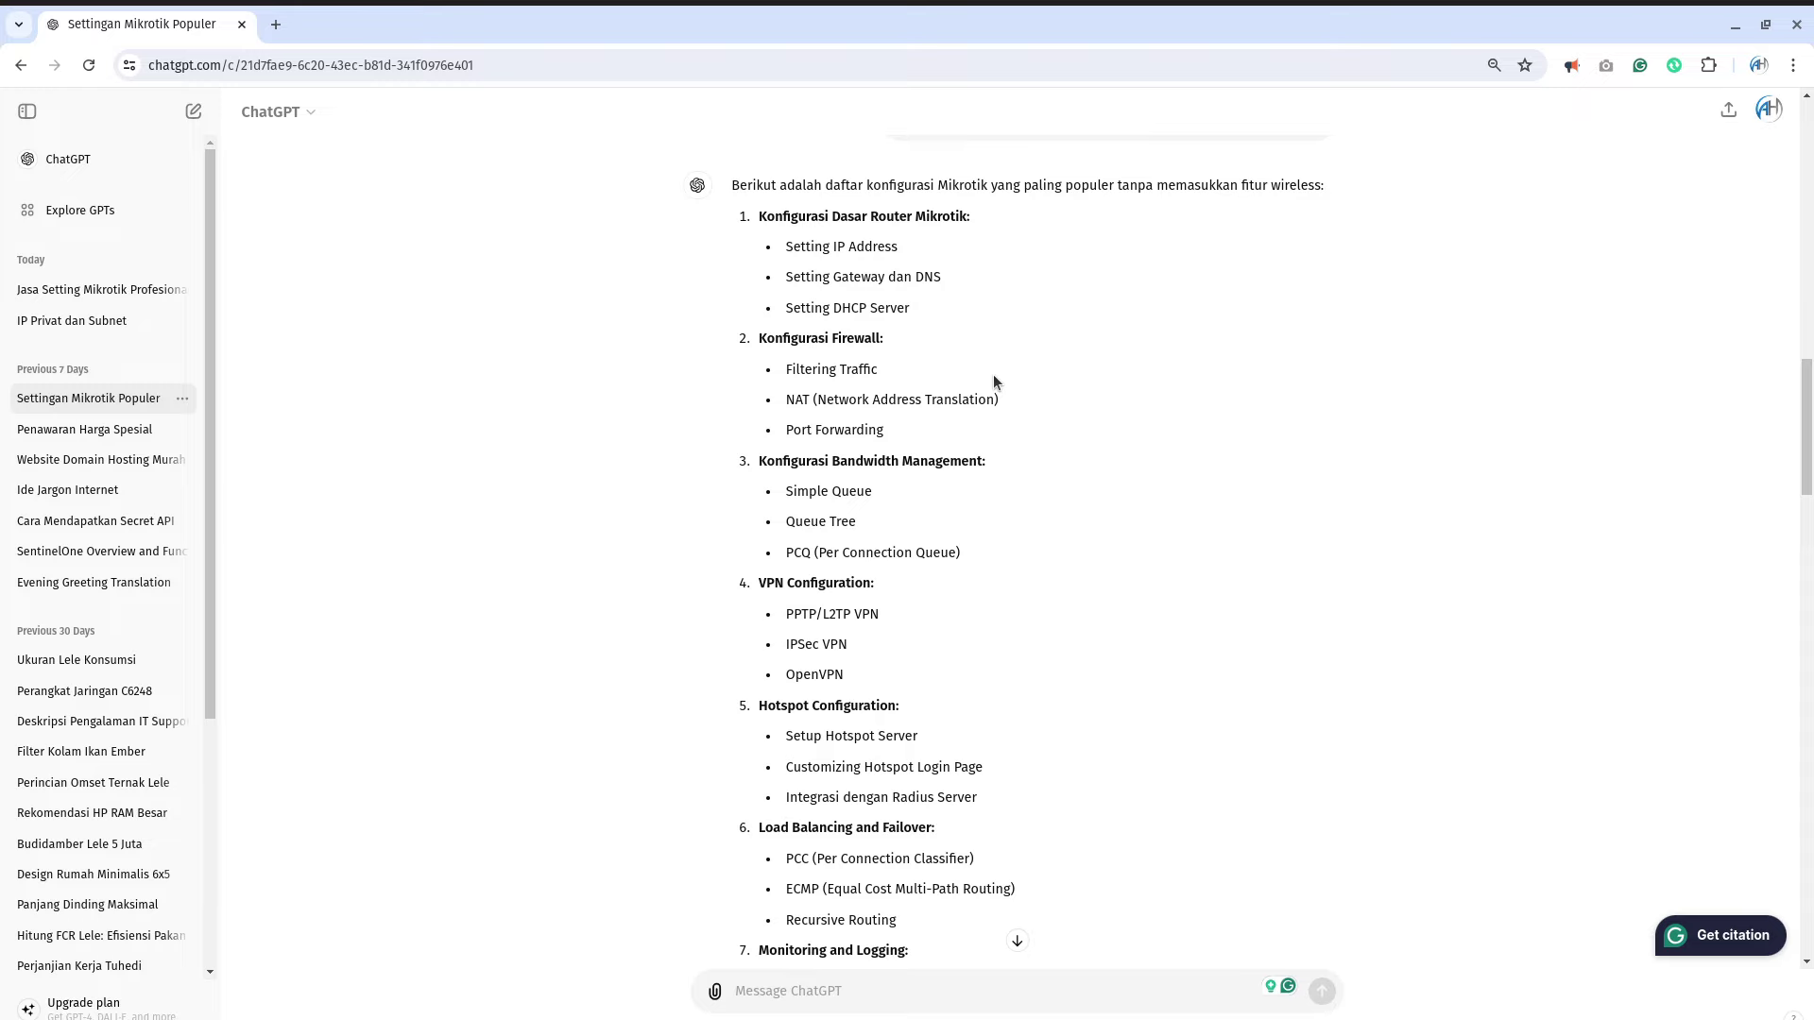
pyautogui.scroll(-6, 994, 378)
pyautogui.scroll(-1, 993, 381)
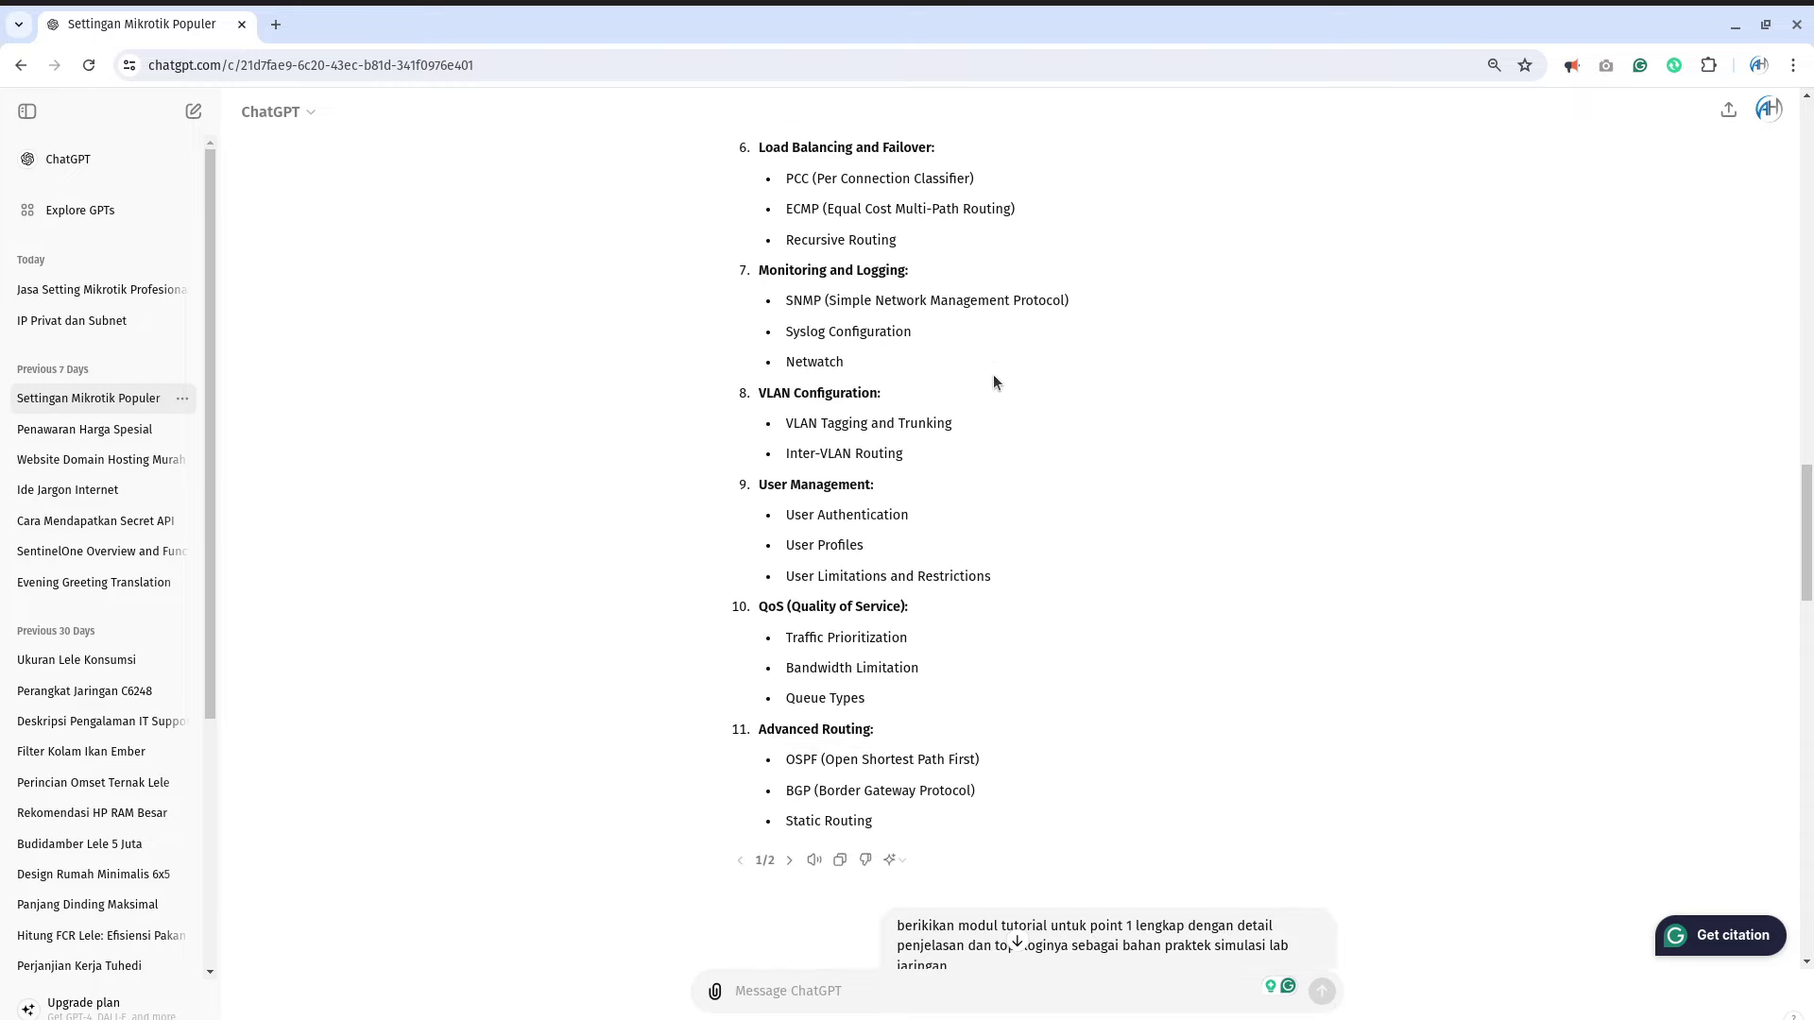
pyautogui.scroll(2, 994, 382)
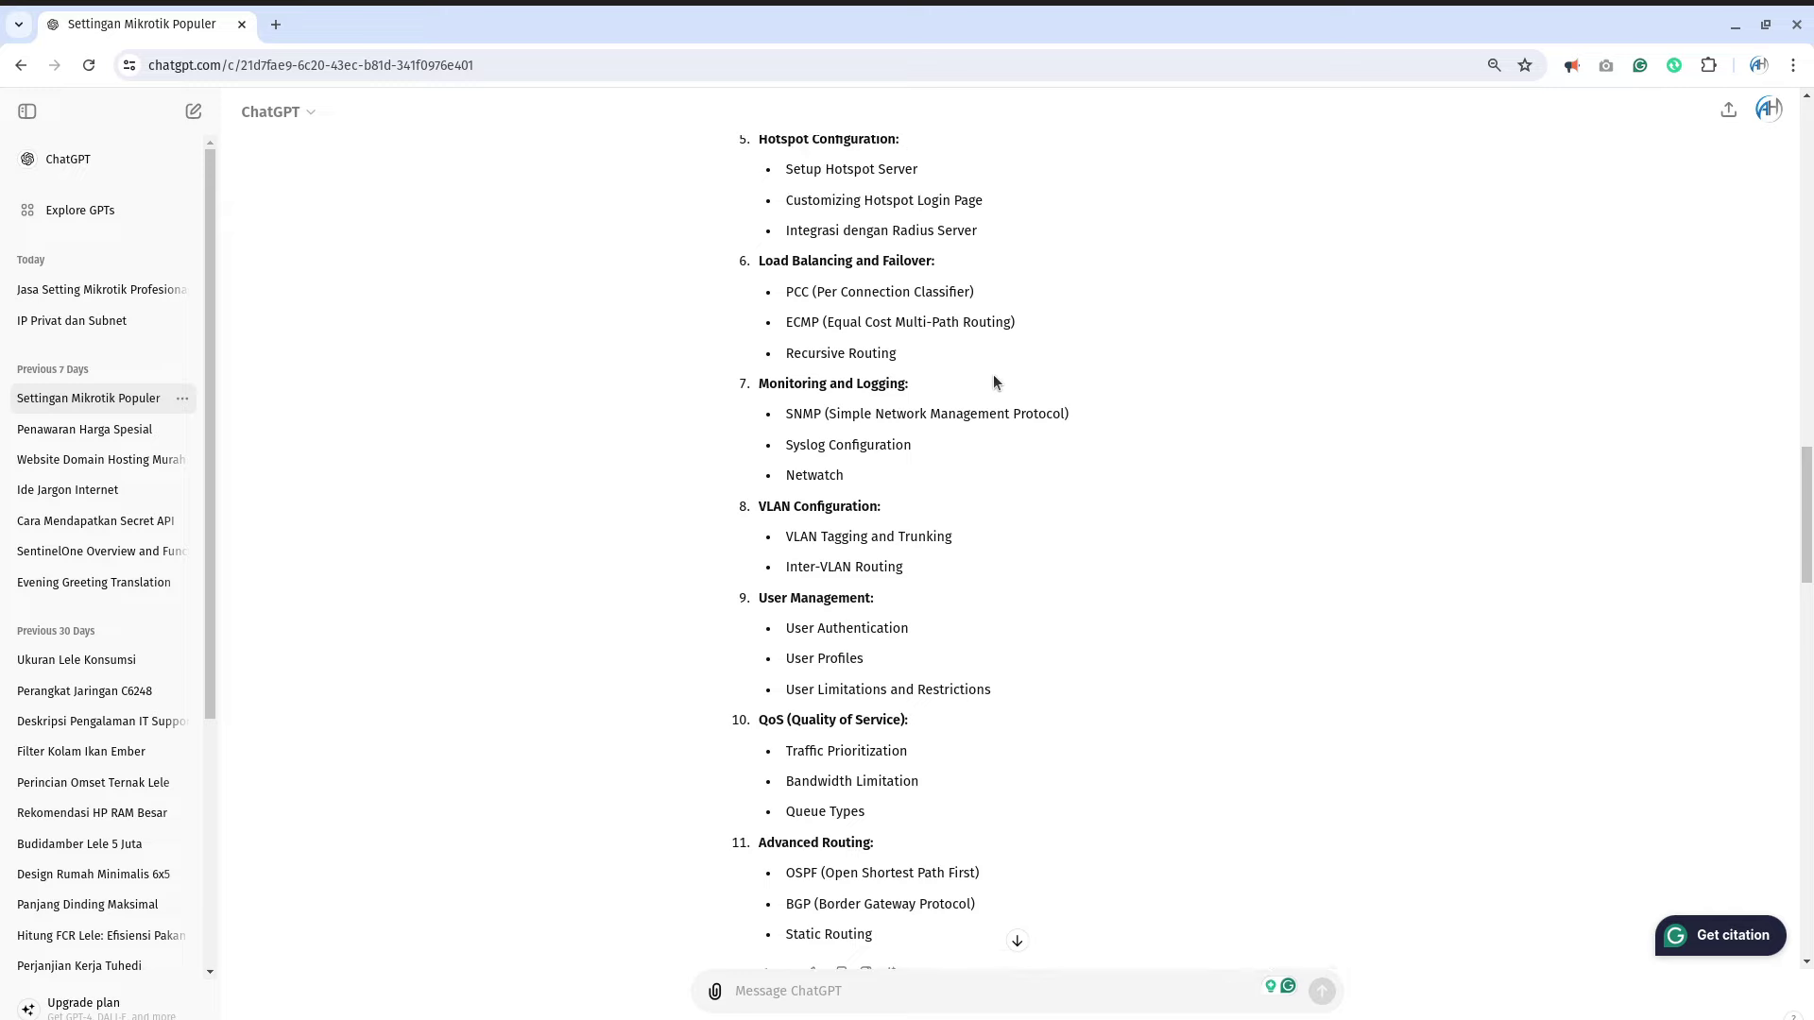
pyautogui.scroll(-1, 993, 382)
pyautogui.scroll(2, 994, 382)
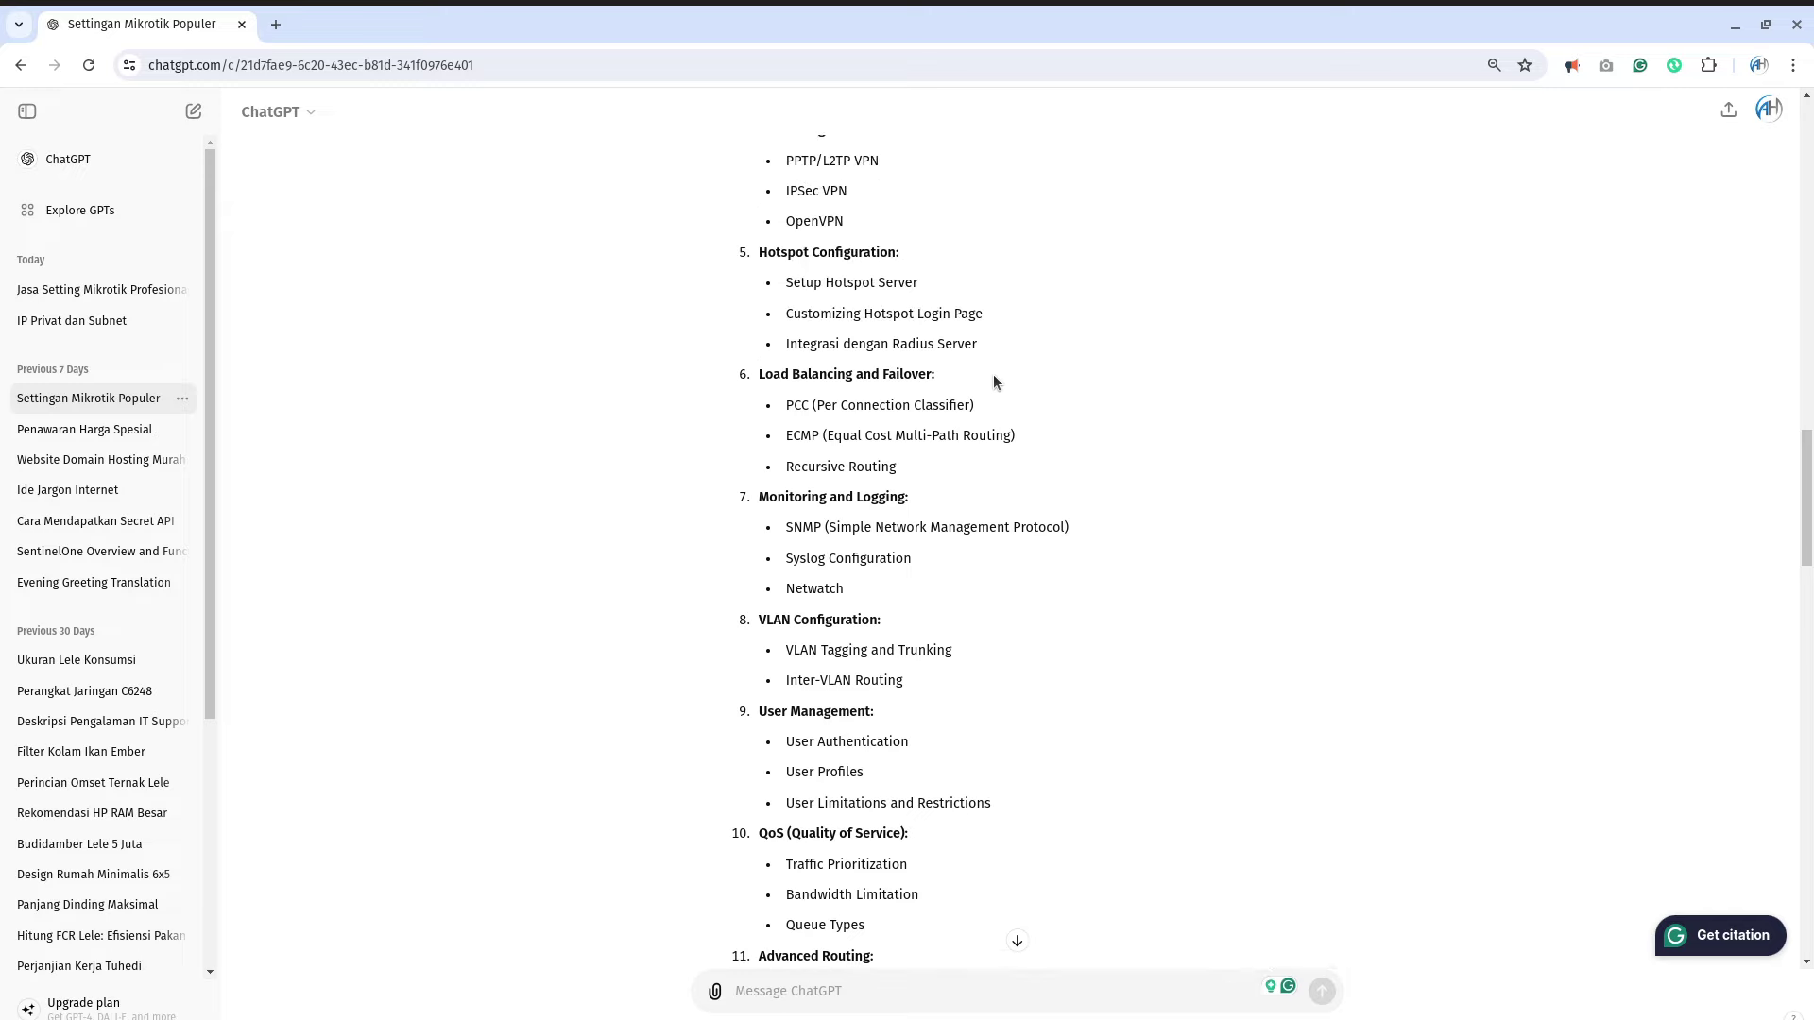
pyautogui.scroll(3, 994, 378)
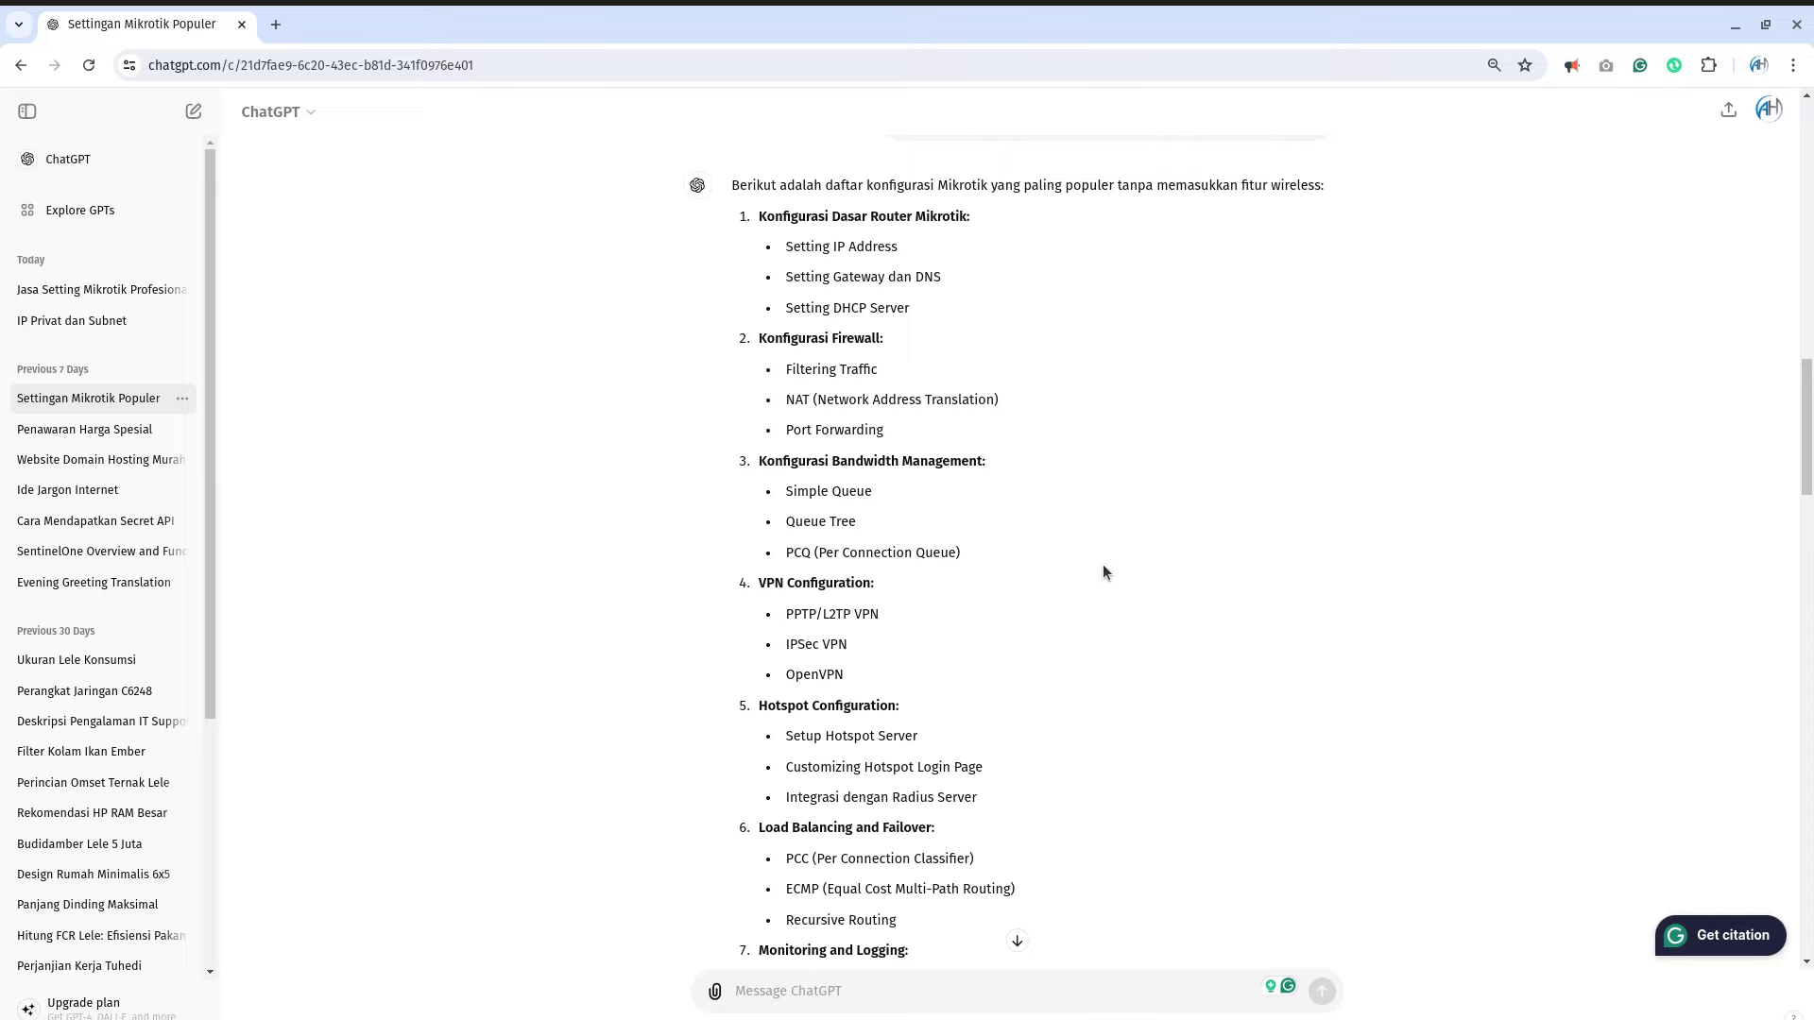
# Step: Go through the Mikrotik topics again one by one, covering hotspot, load balancing, monitoring, VLAN, user management, QoS and routing
pyautogui.scroll(-1, 992, 567)
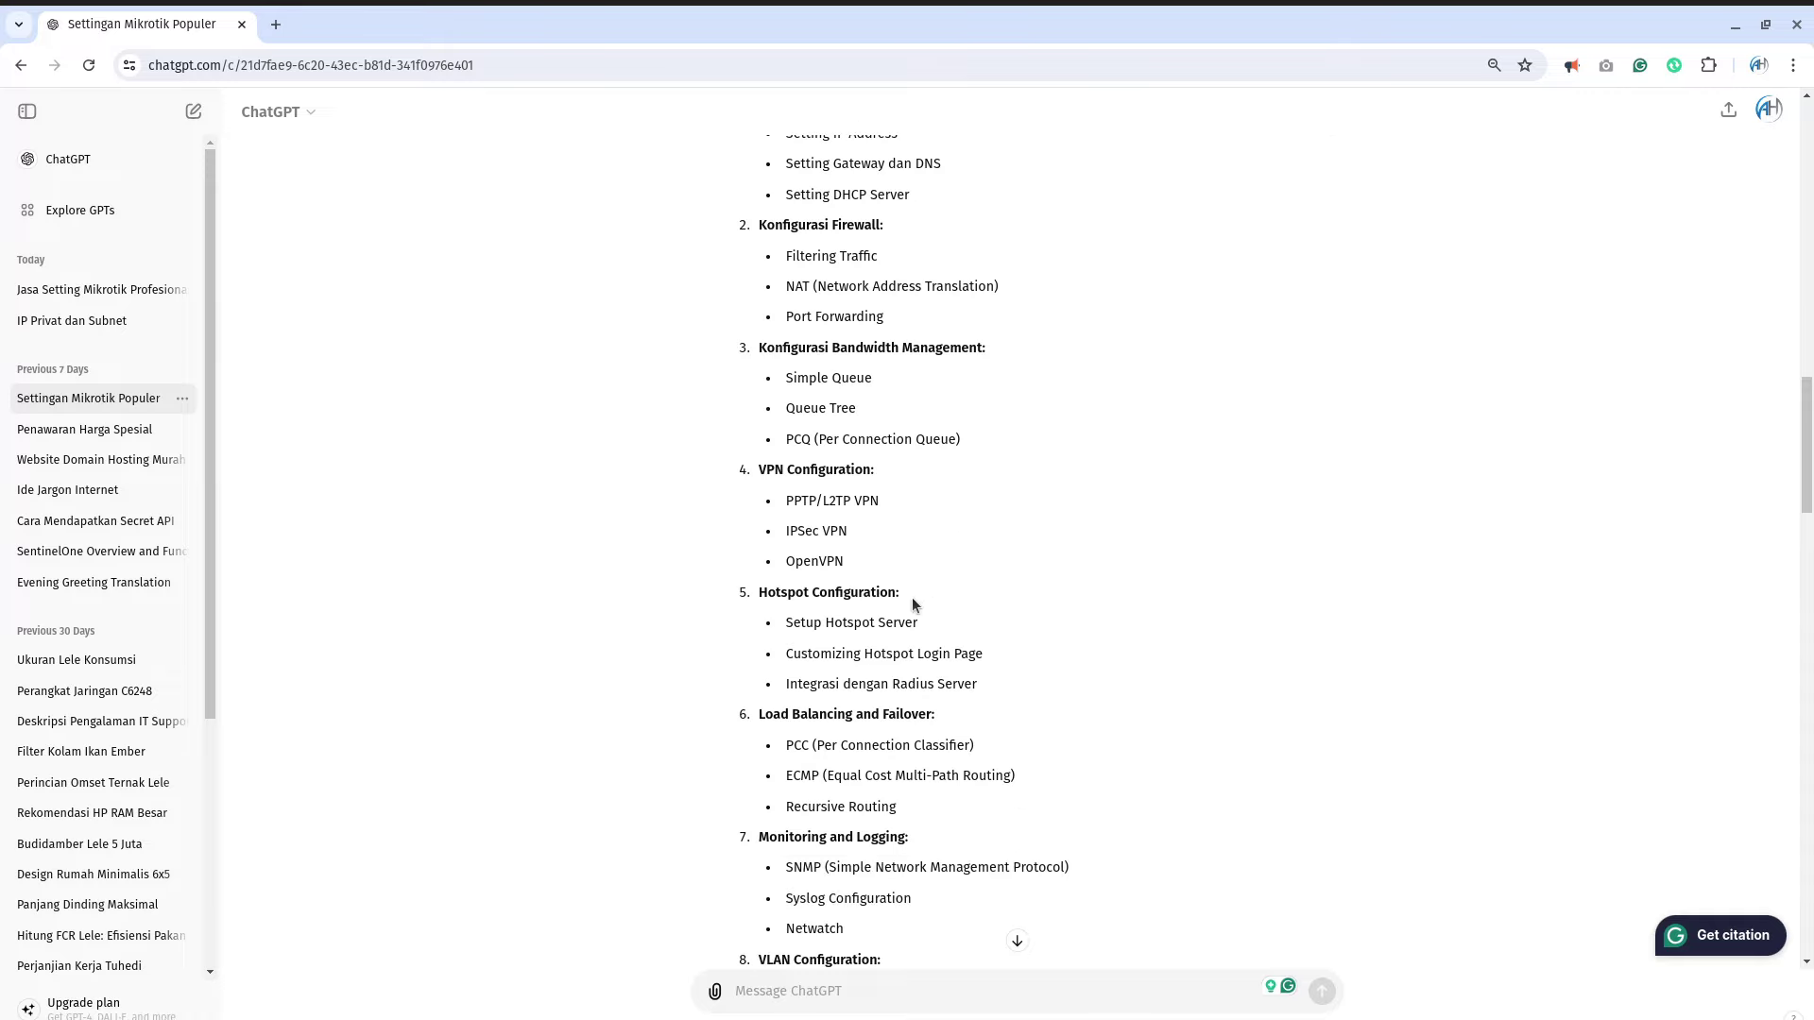
pyautogui.scroll(-1, 944, 741)
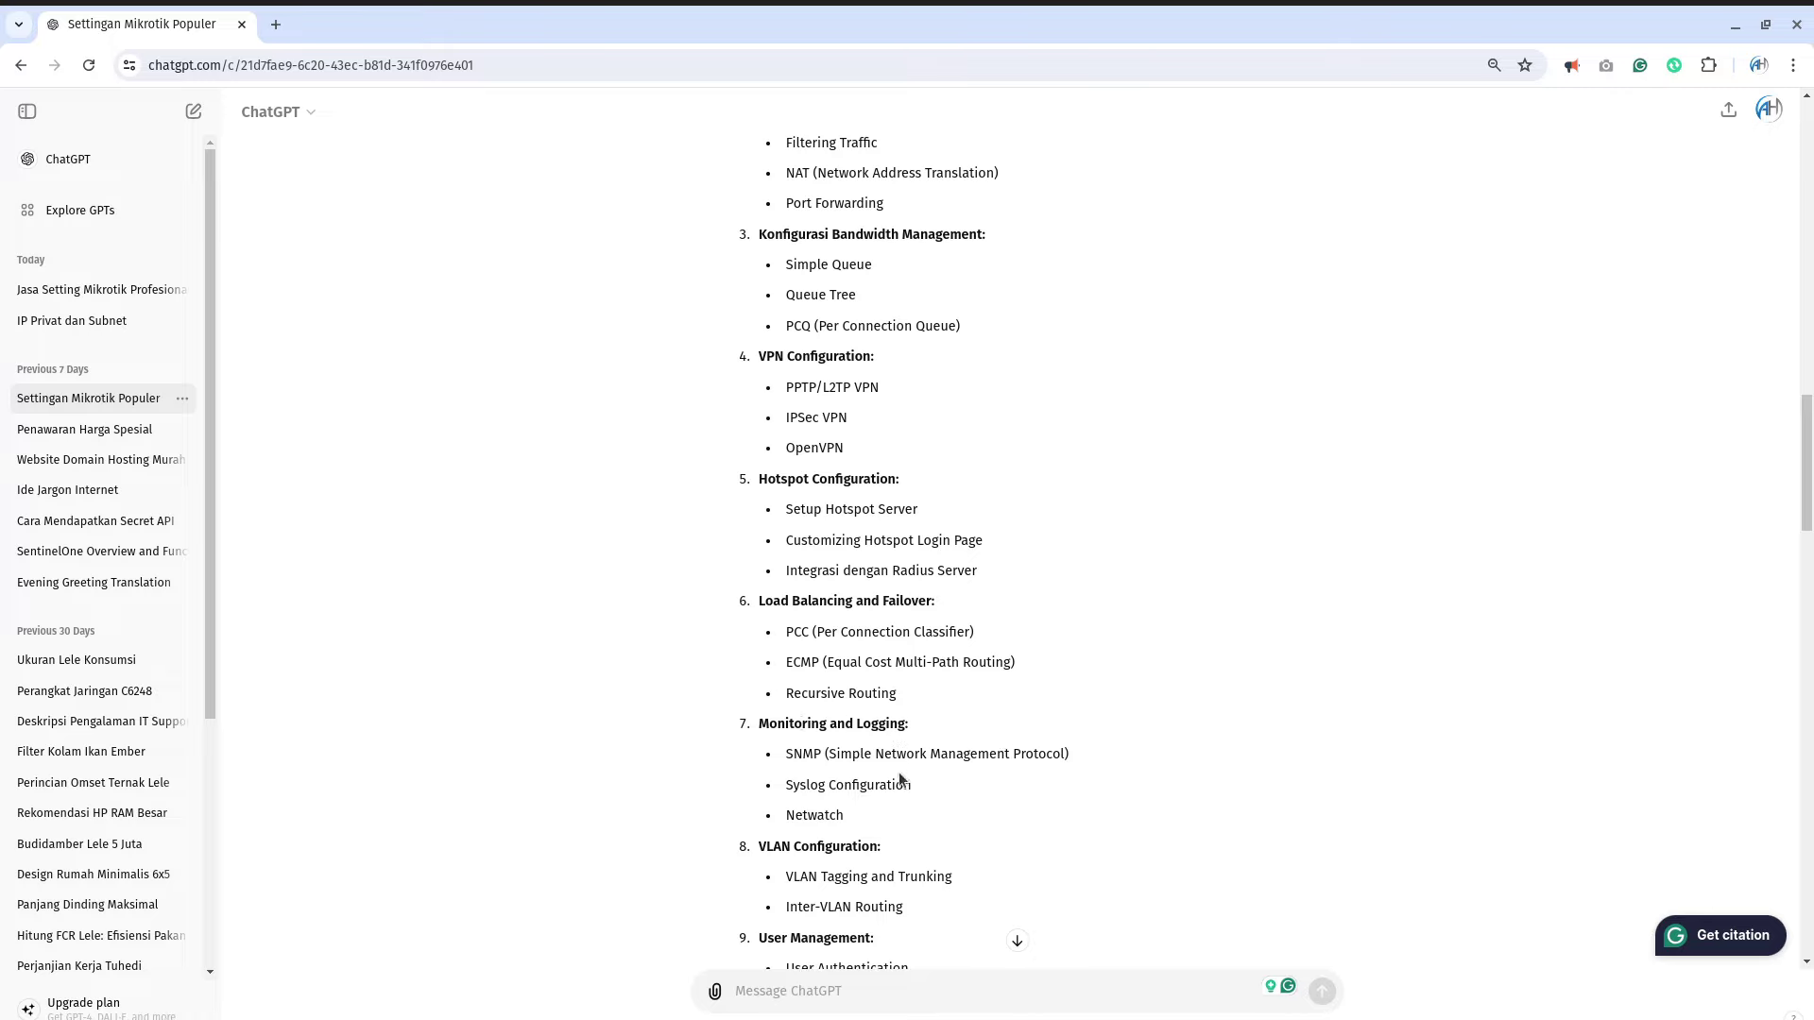
pyautogui.scroll(-1, 907, 821)
pyautogui.scroll(-1, 909, 835)
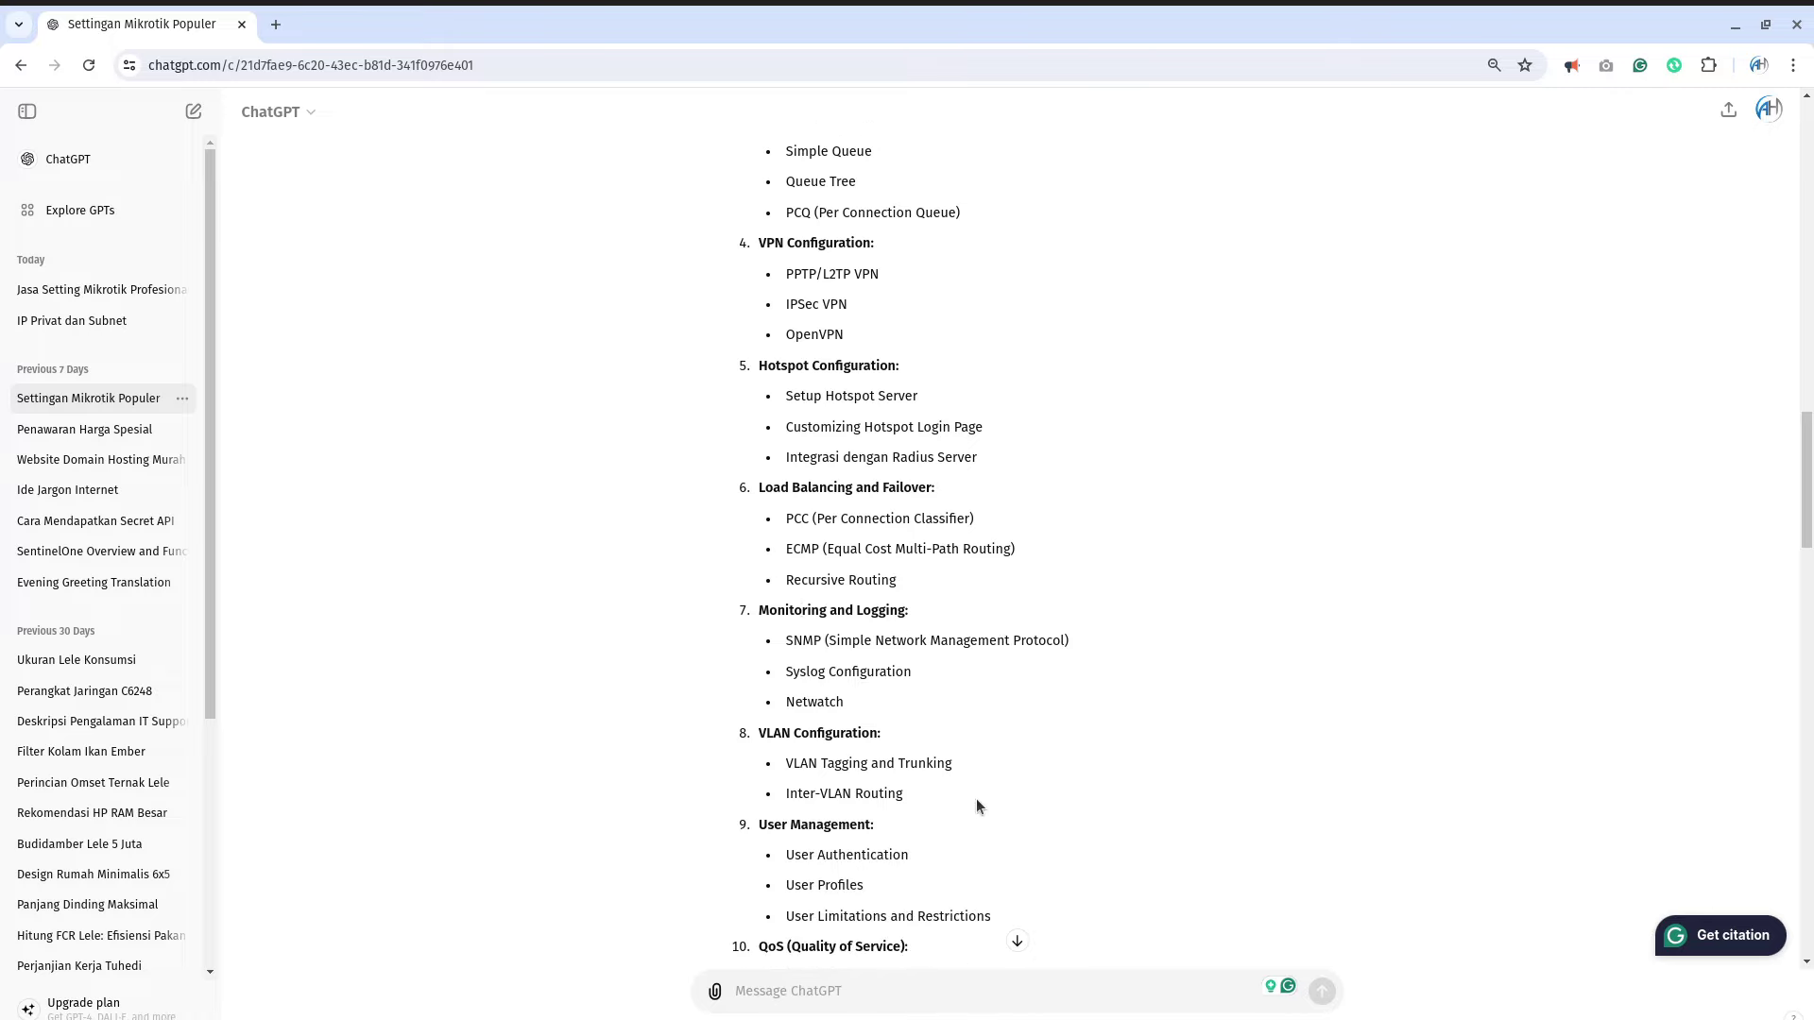
pyautogui.scroll(-1, 975, 803)
pyautogui.scroll(-2, 907, 784)
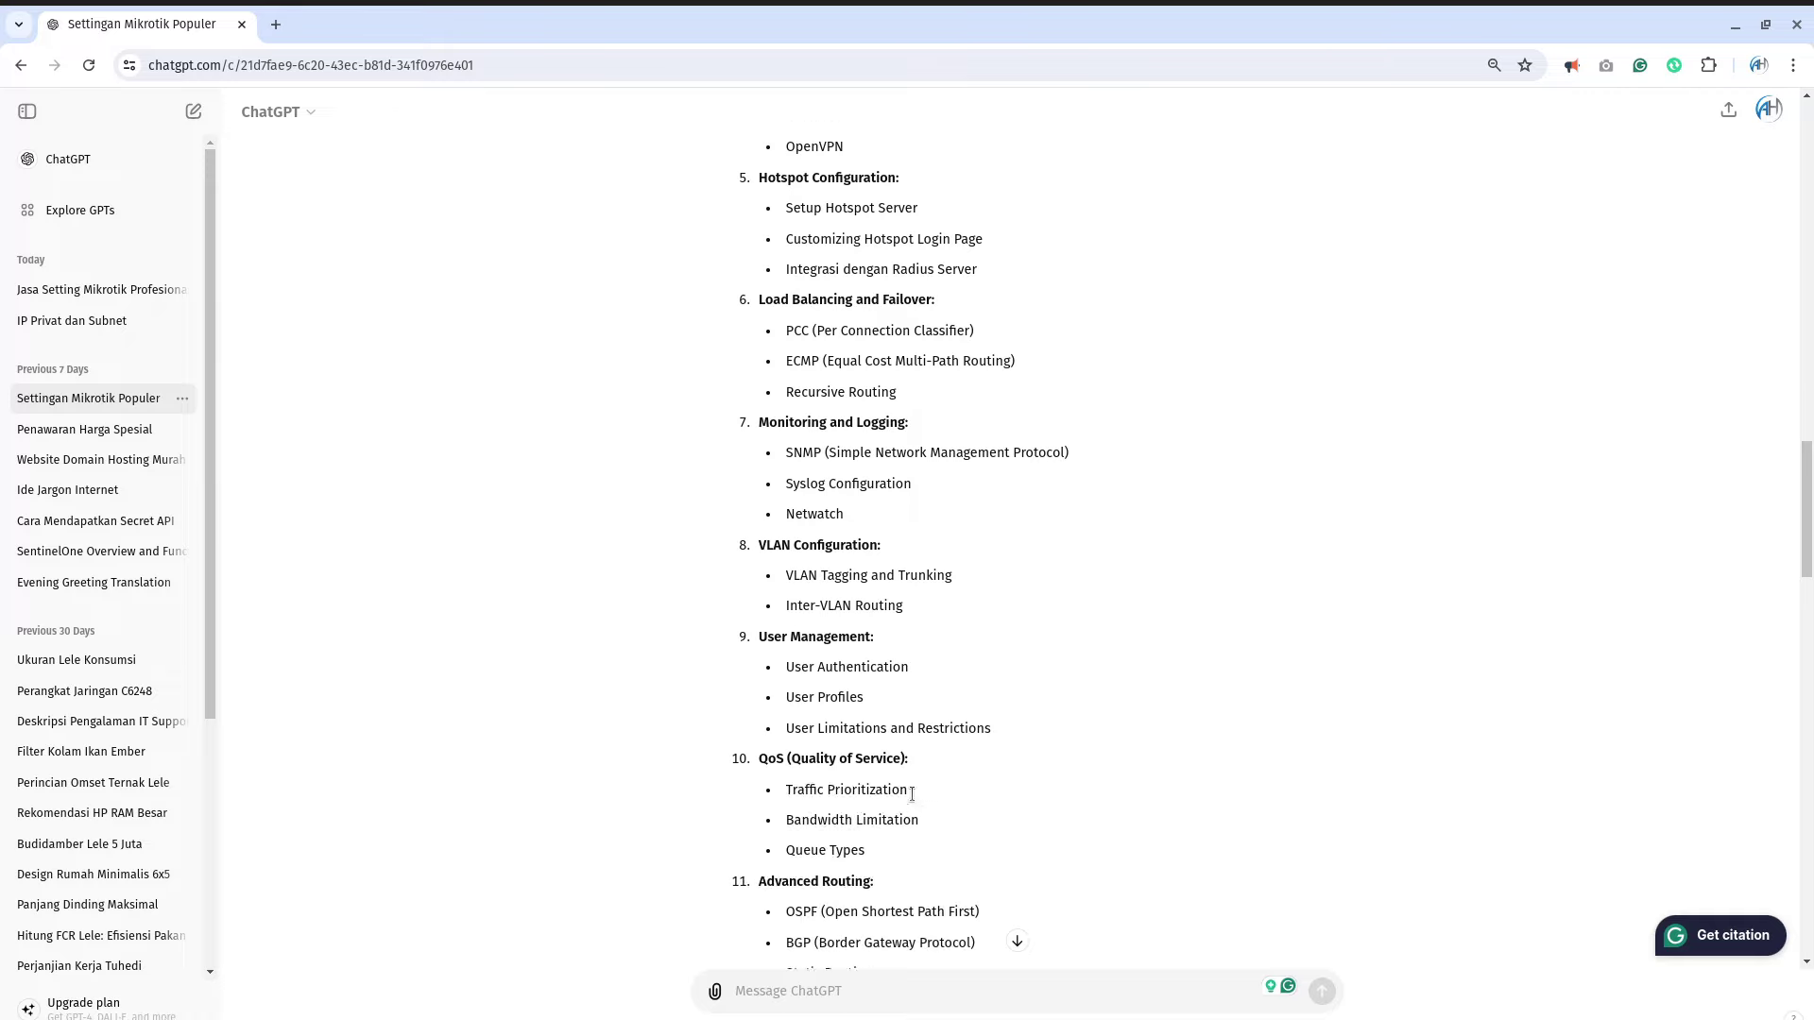
pyautogui.scroll(-1, 948, 796)
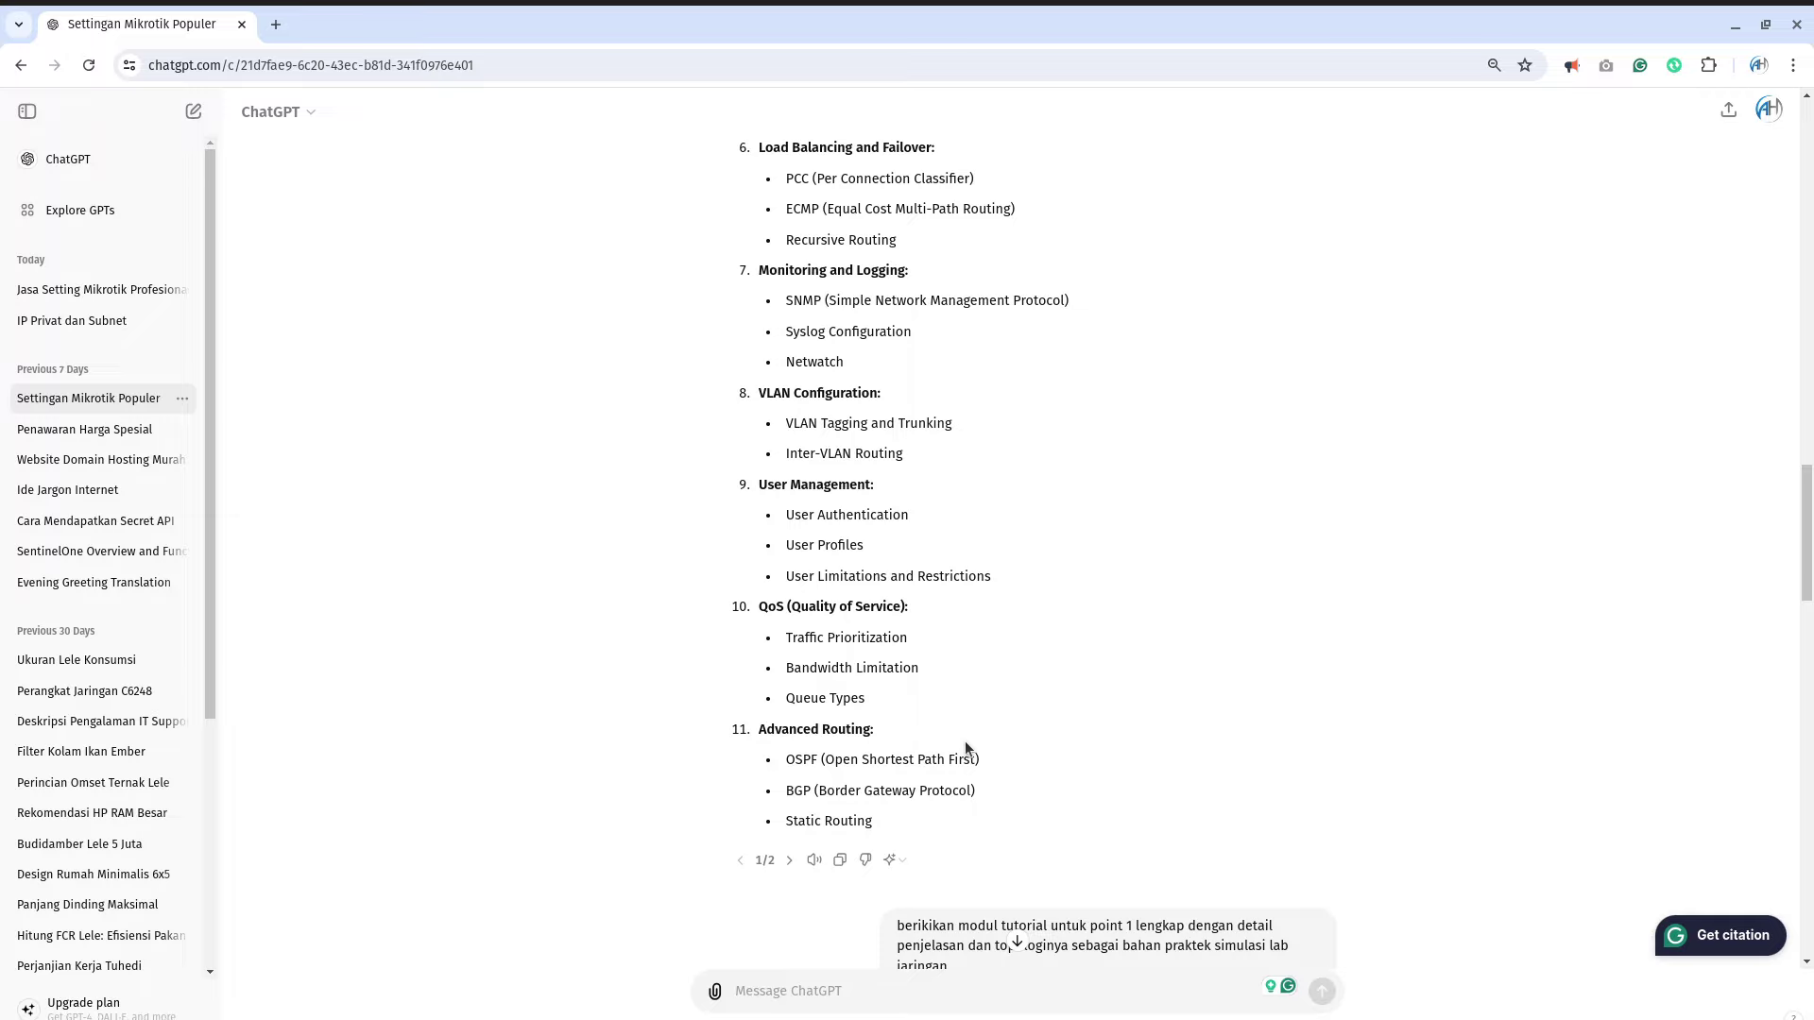
pyautogui.scroll(1, 965, 741)
pyautogui.scroll(3, 965, 740)
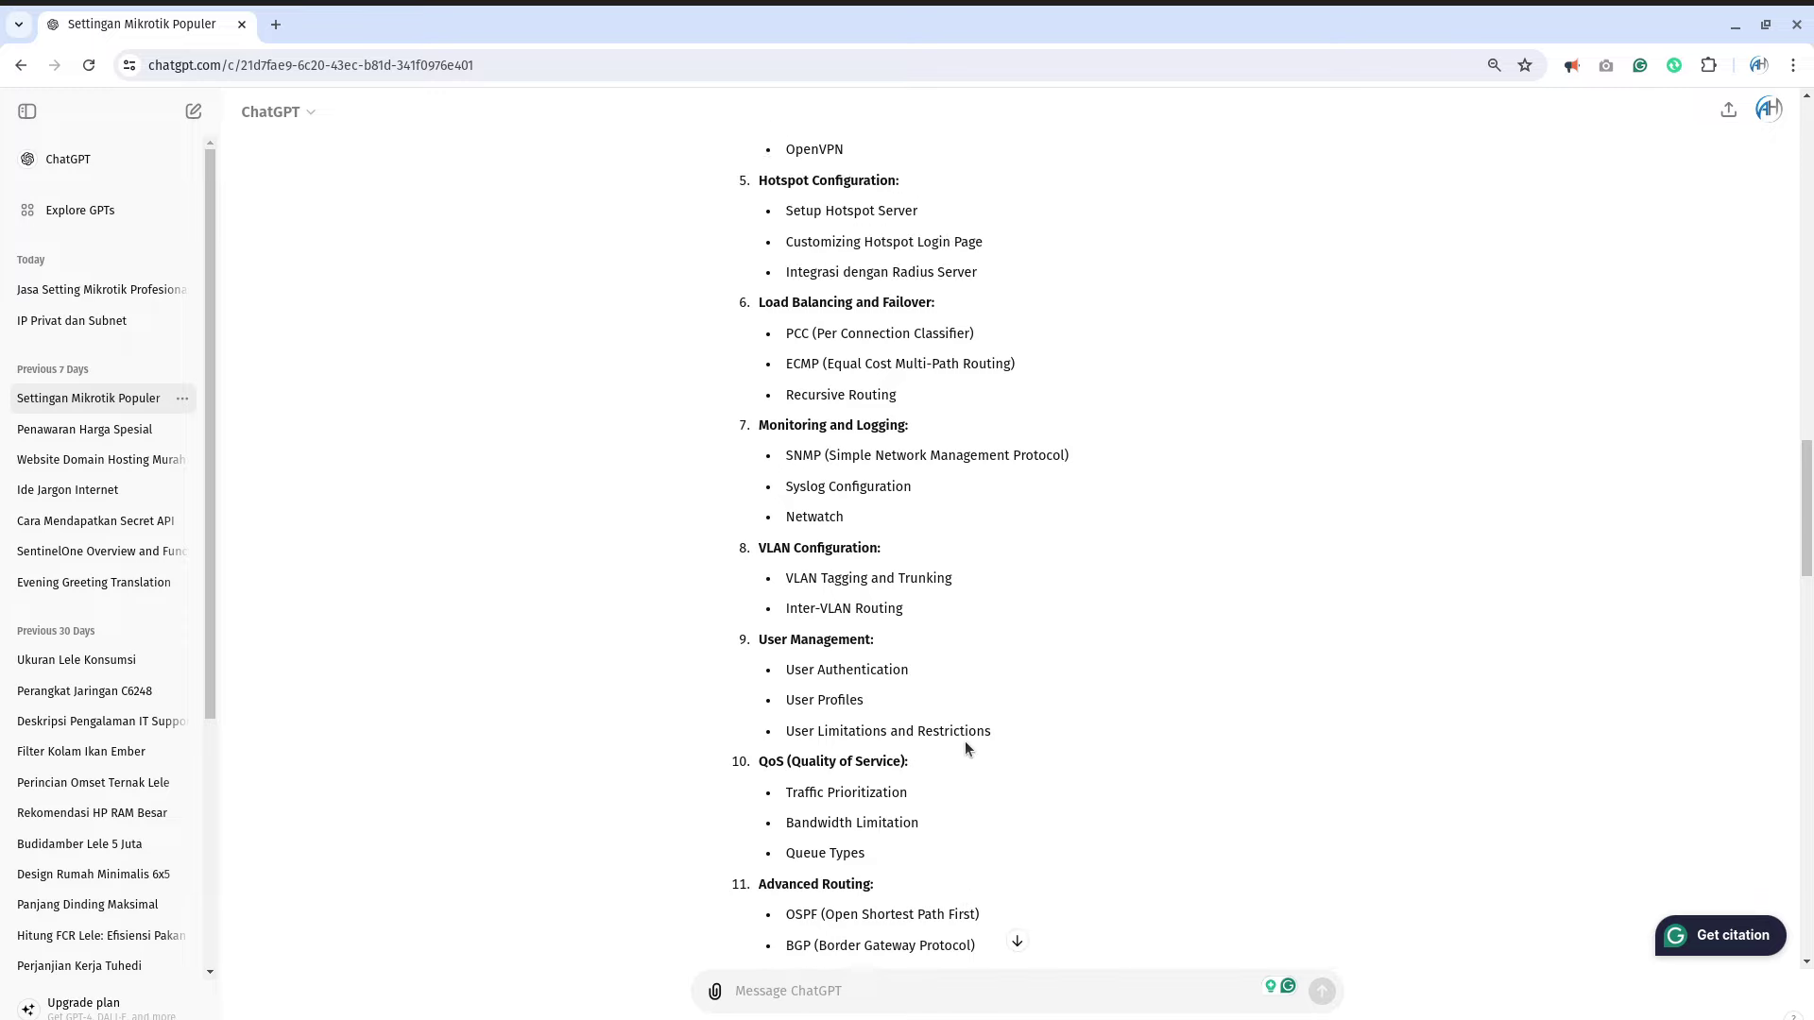
pyautogui.scroll(2, 965, 740)
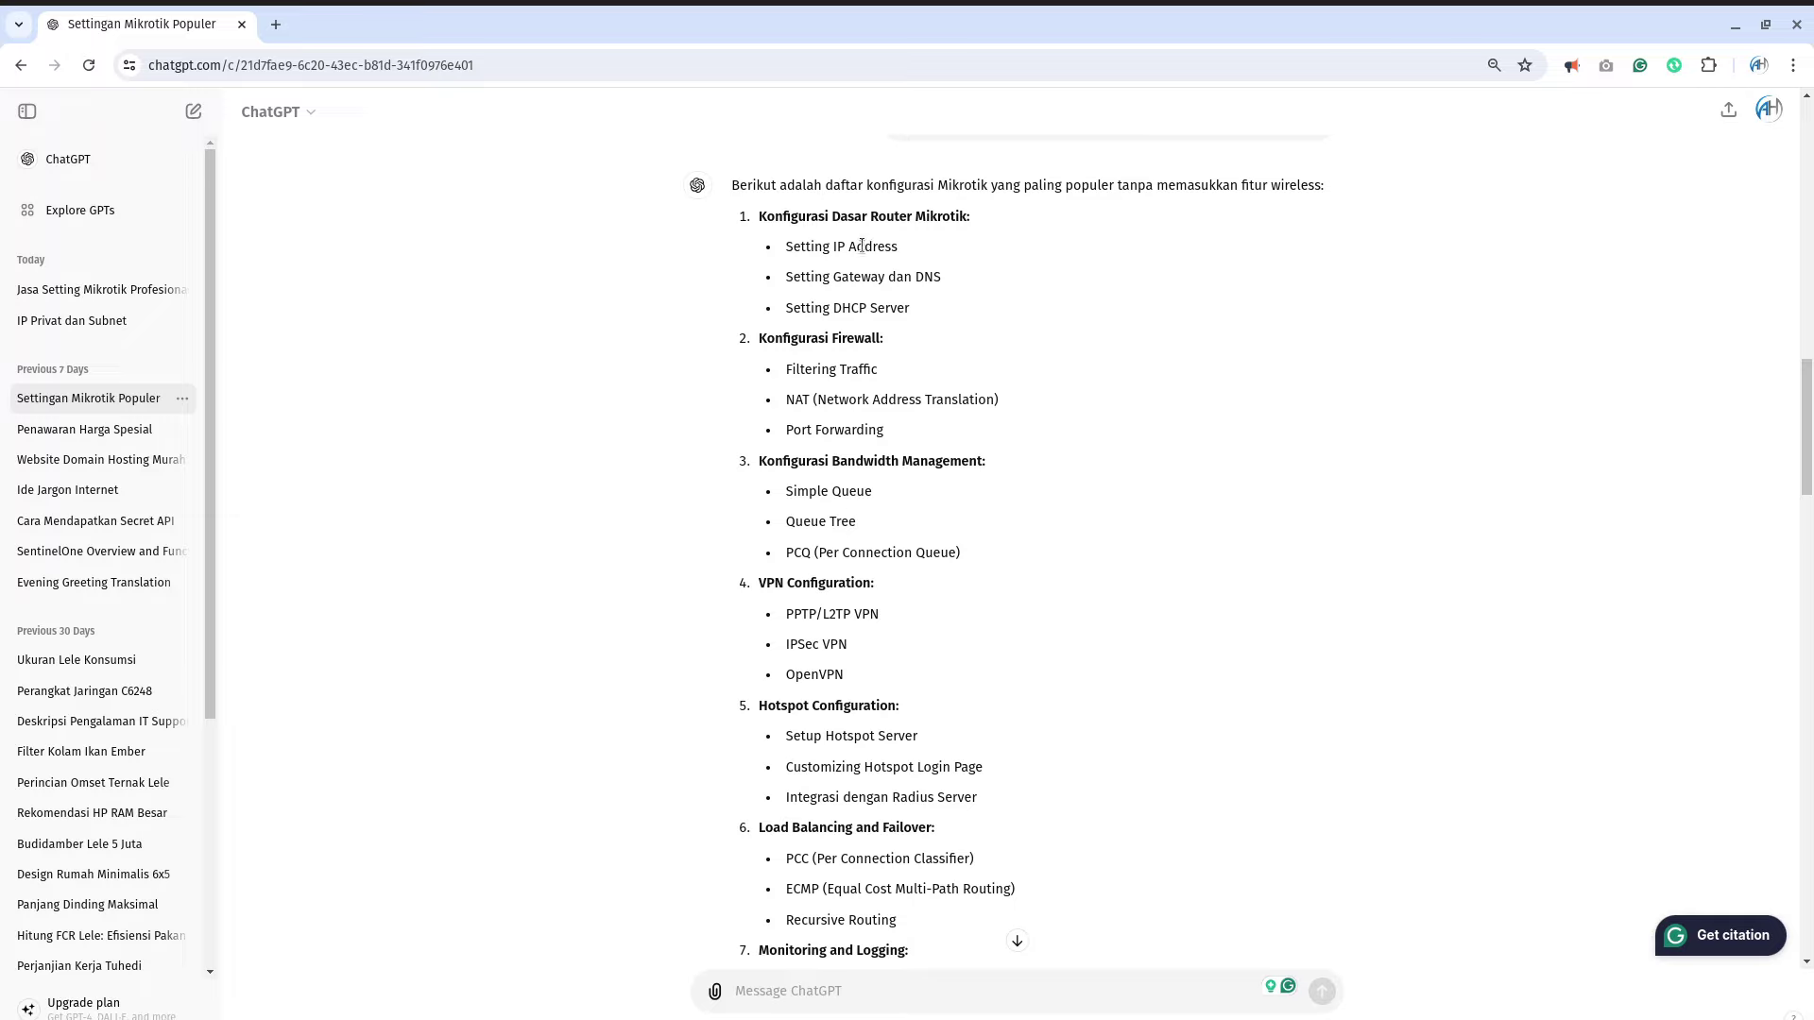
# Step: Examine list item 1, "Konfigurasi Dasar Router Mikrotik", and the follow-up prompt requesting a tutorial module for that point
pyautogui.moveTo(983, 214); pyautogui.dragTo(743, 217)
pyautogui.click(1042, 283)
pyautogui.scroll(-8, 1042, 287)
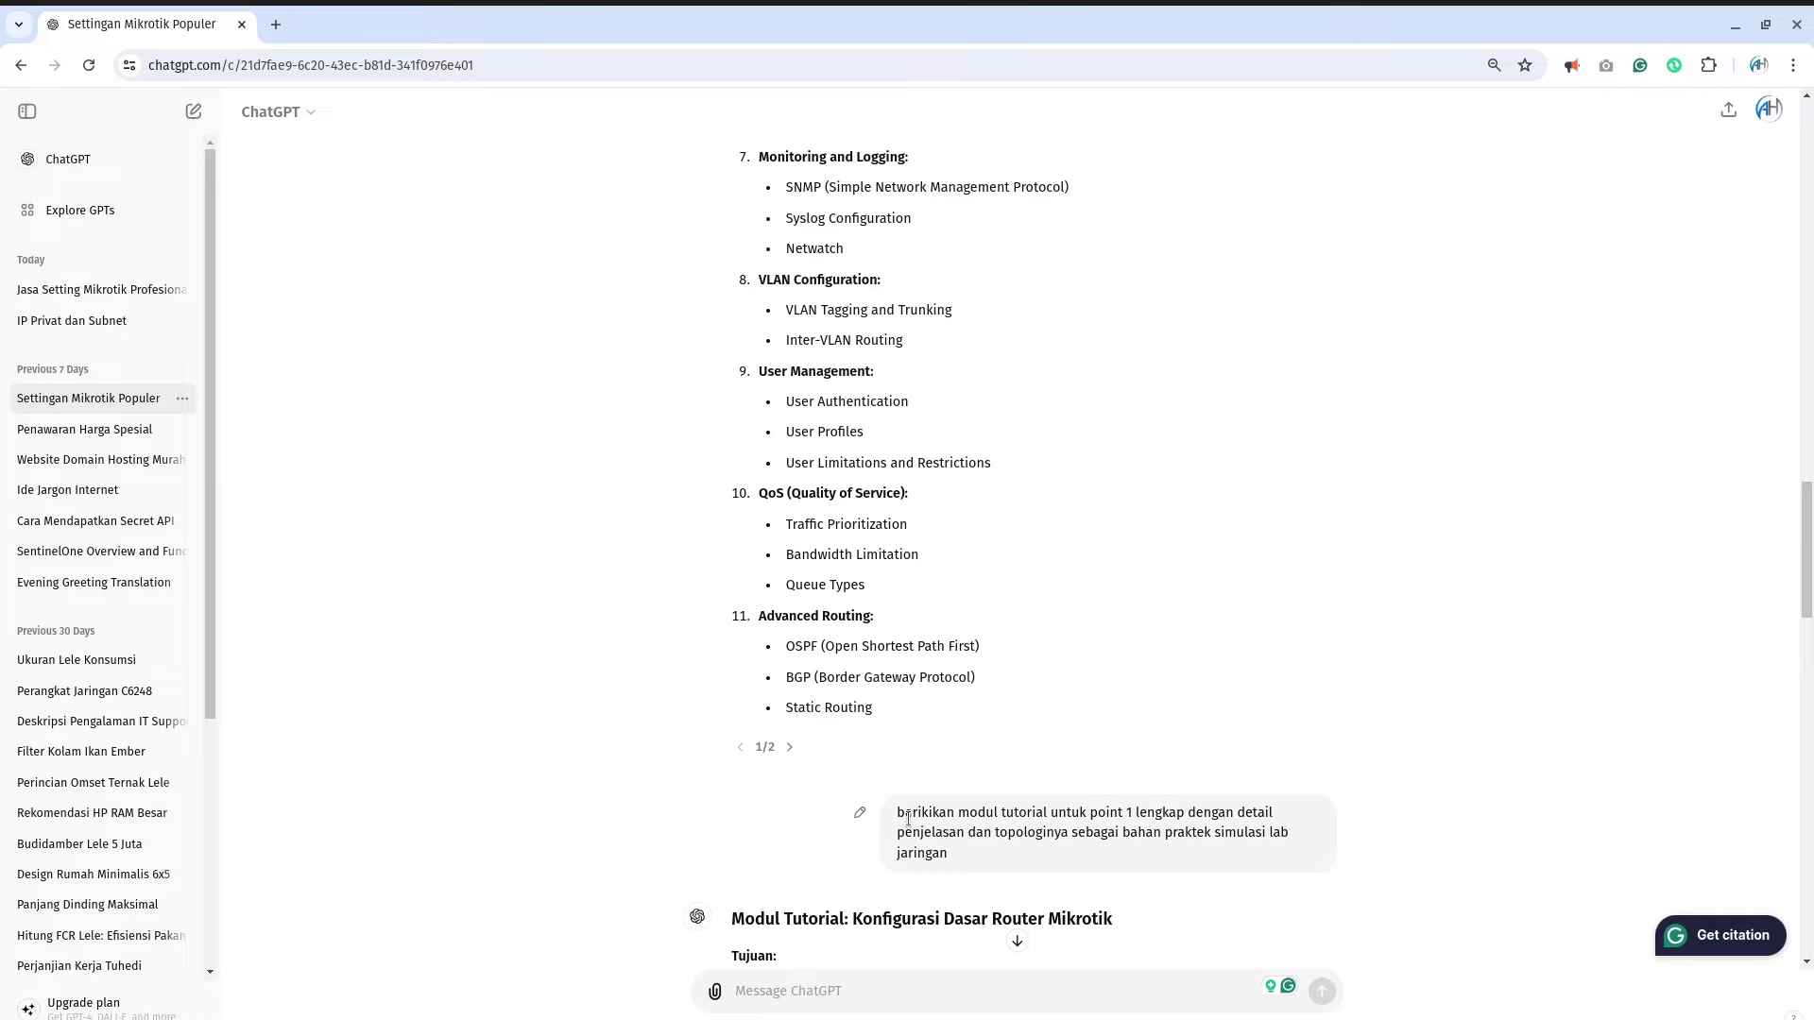
pyautogui.scroll(5, 1137, 751)
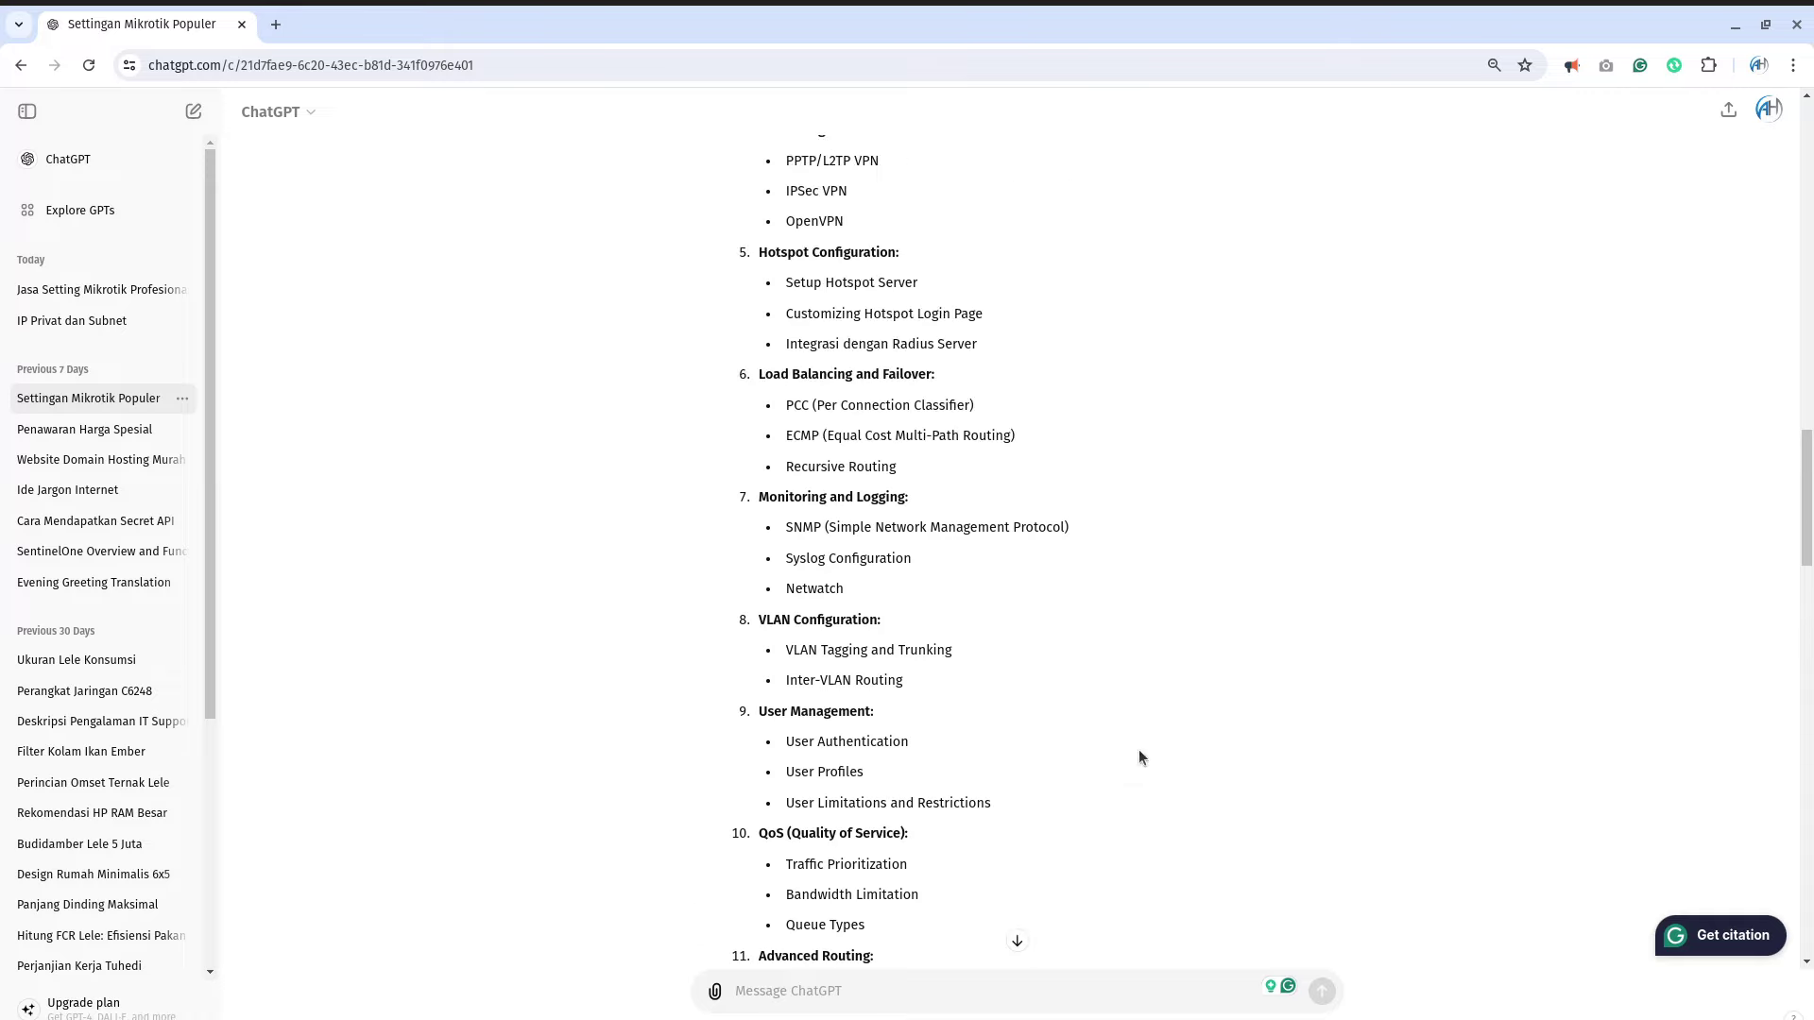
pyautogui.scroll(2, 807, 453)
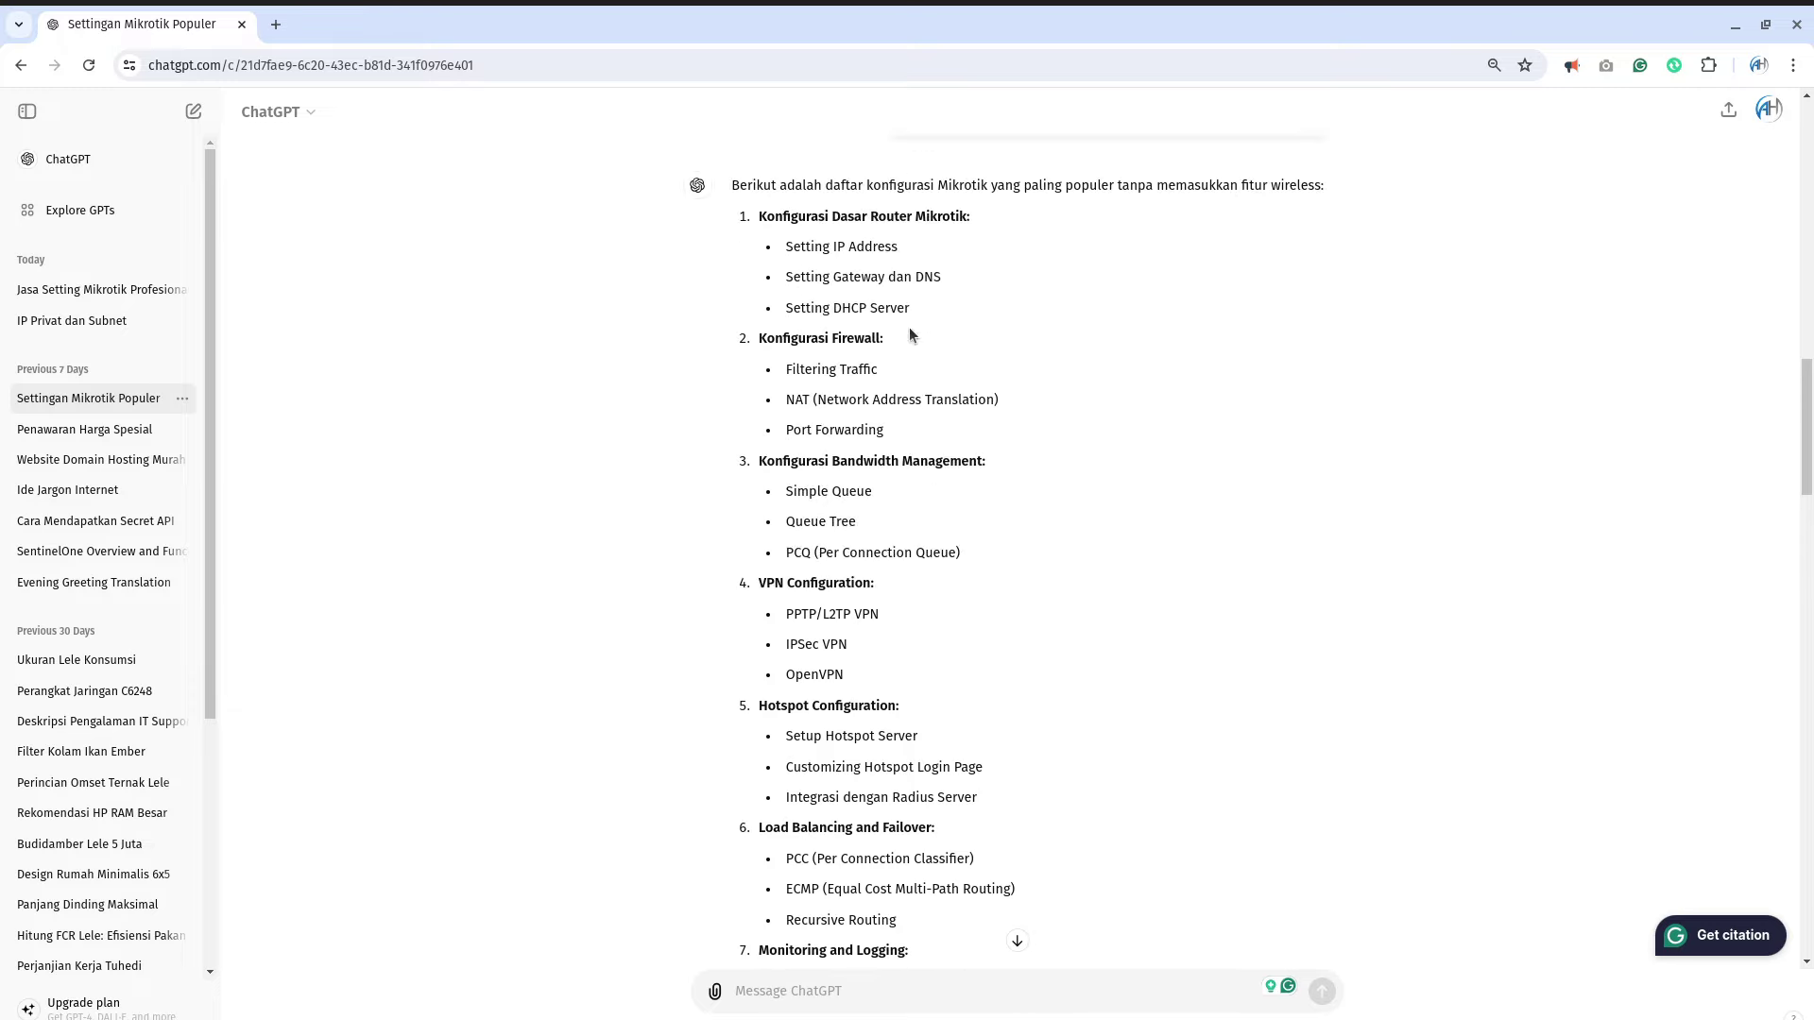
pyautogui.scroll(-7, 909, 327)
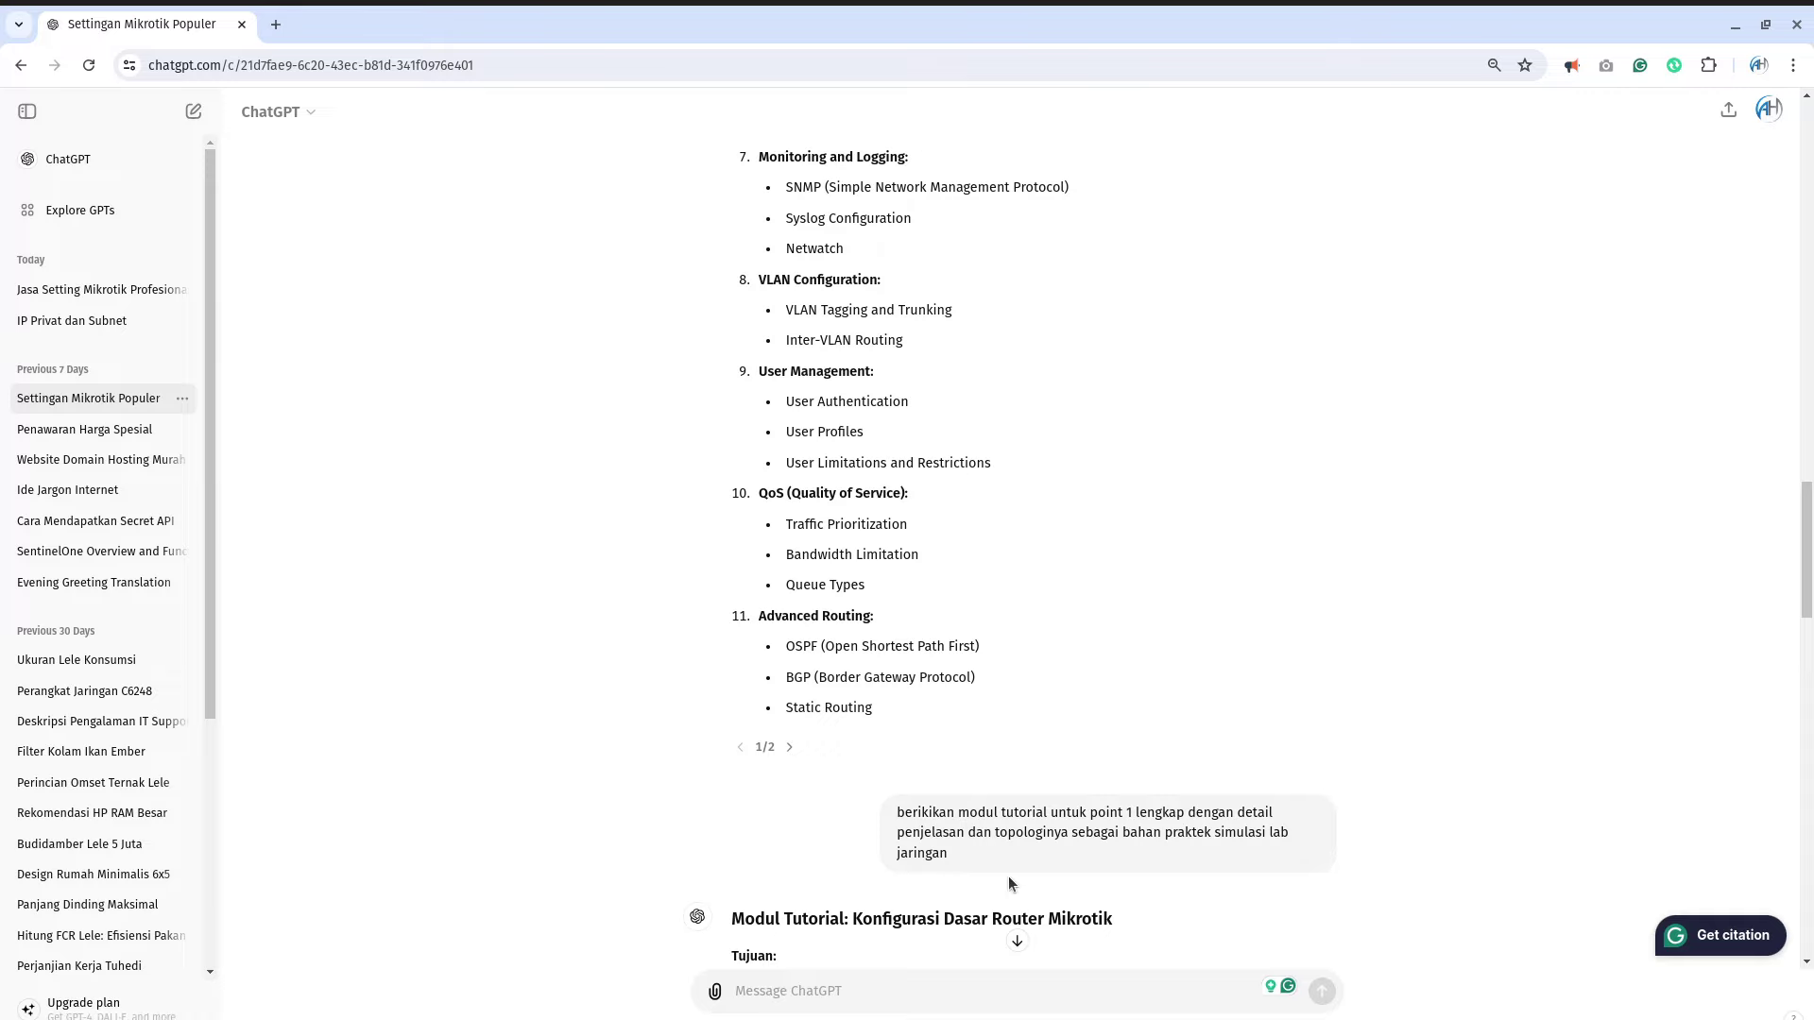
# Step: Read the tutorial module's title, objective and network topology, highlighting the Mikrotik router in the topology diagram
pyautogui.scroll(-3, 1009, 884)
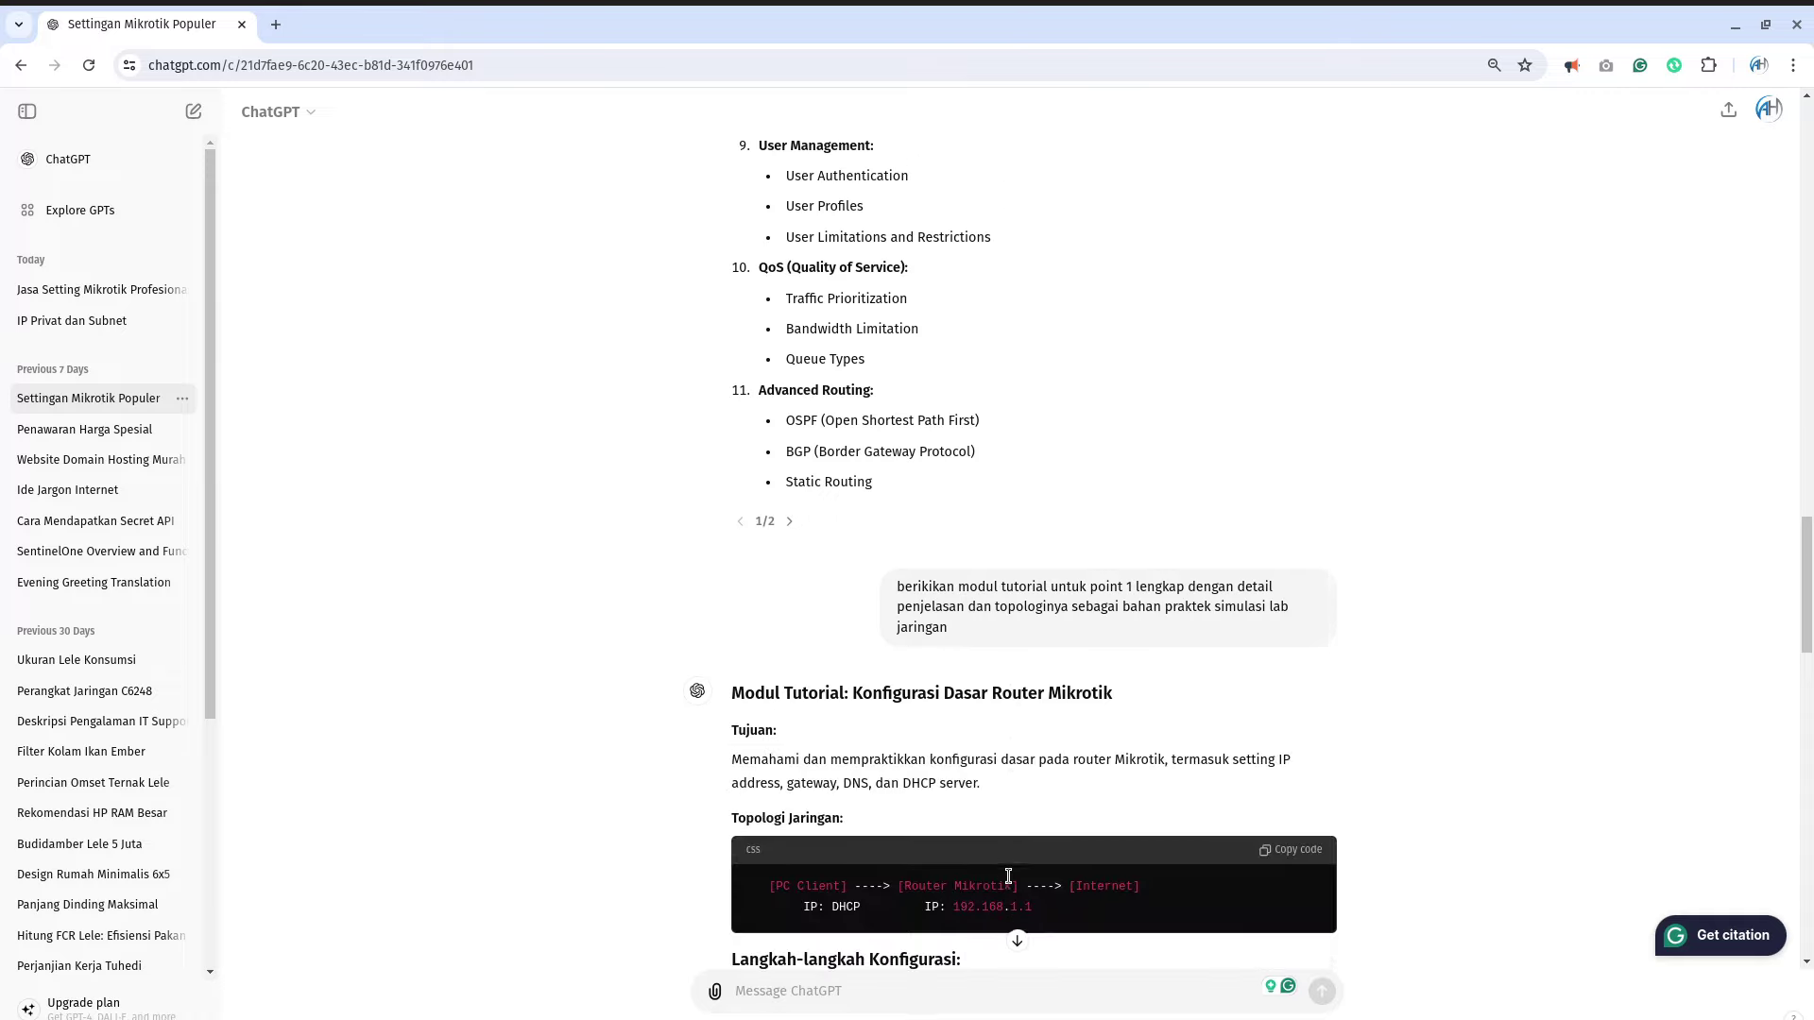
pyautogui.scroll(-1, 1009, 883)
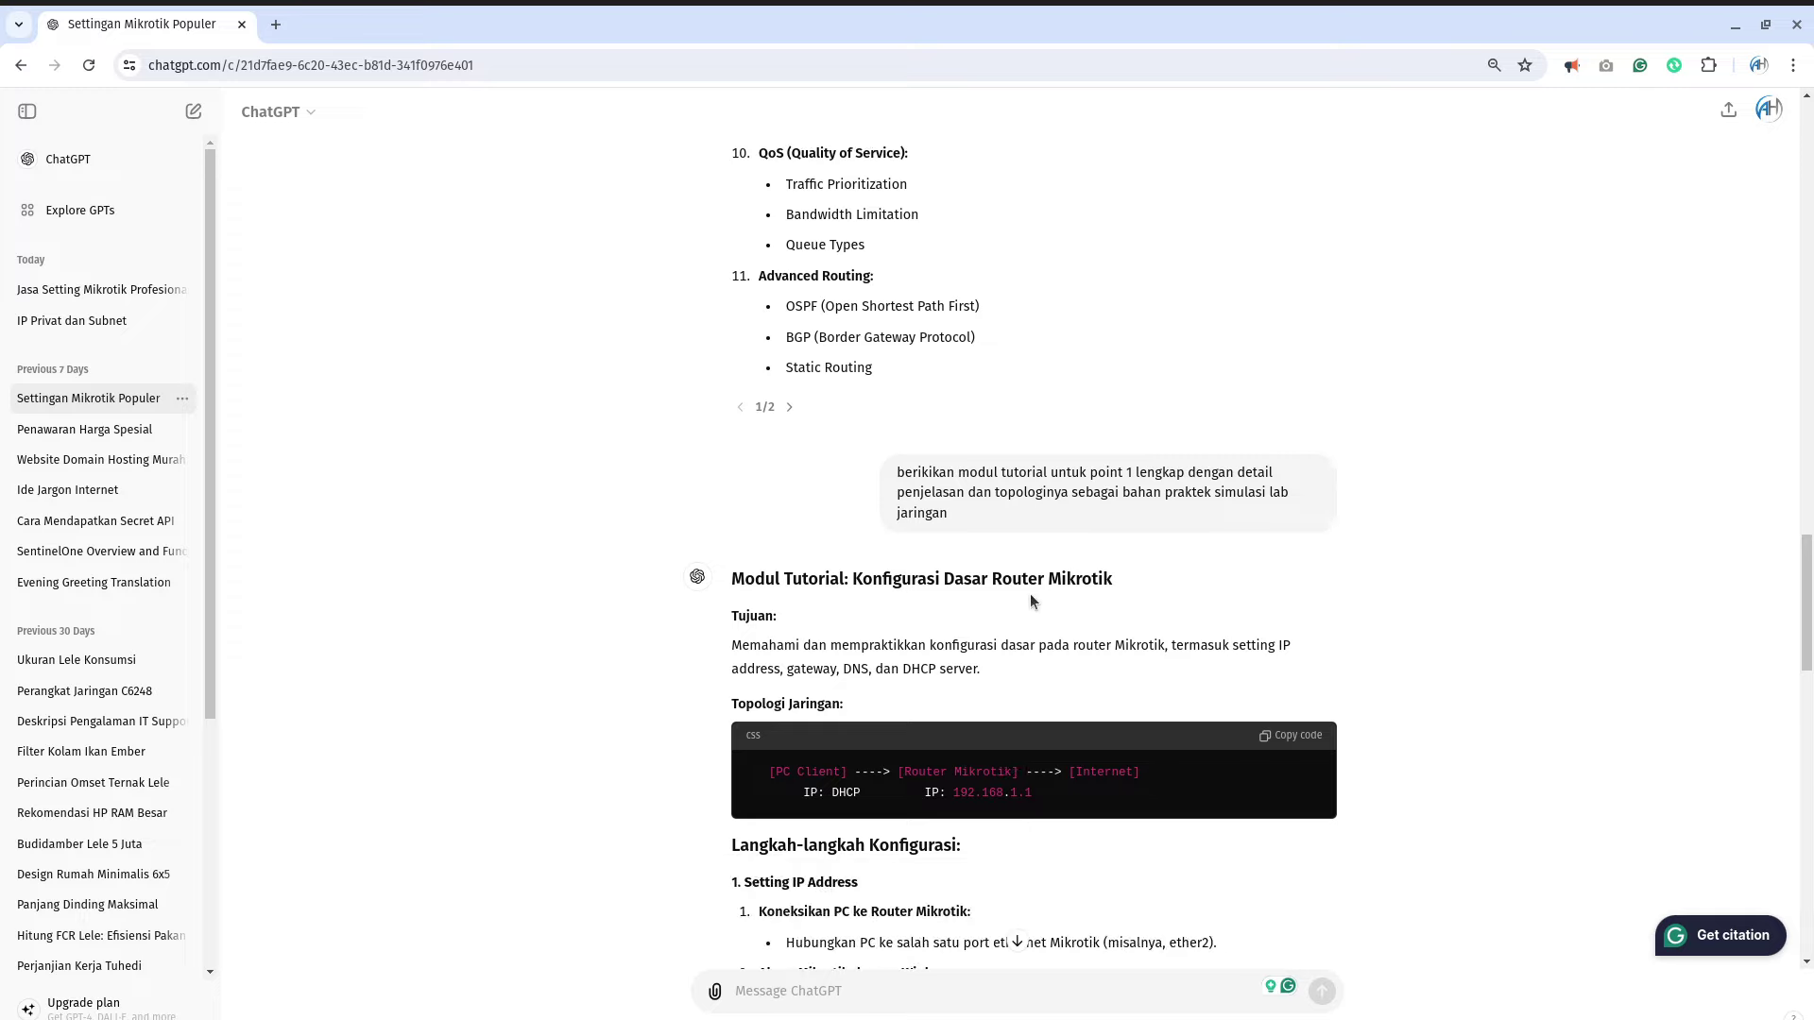
pyautogui.moveTo(1150, 576); pyautogui.dragTo(888, 581)
pyautogui.click(864, 615)
pyautogui.moveTo(1160, 775); pyautogui.dragTo(930, 775)
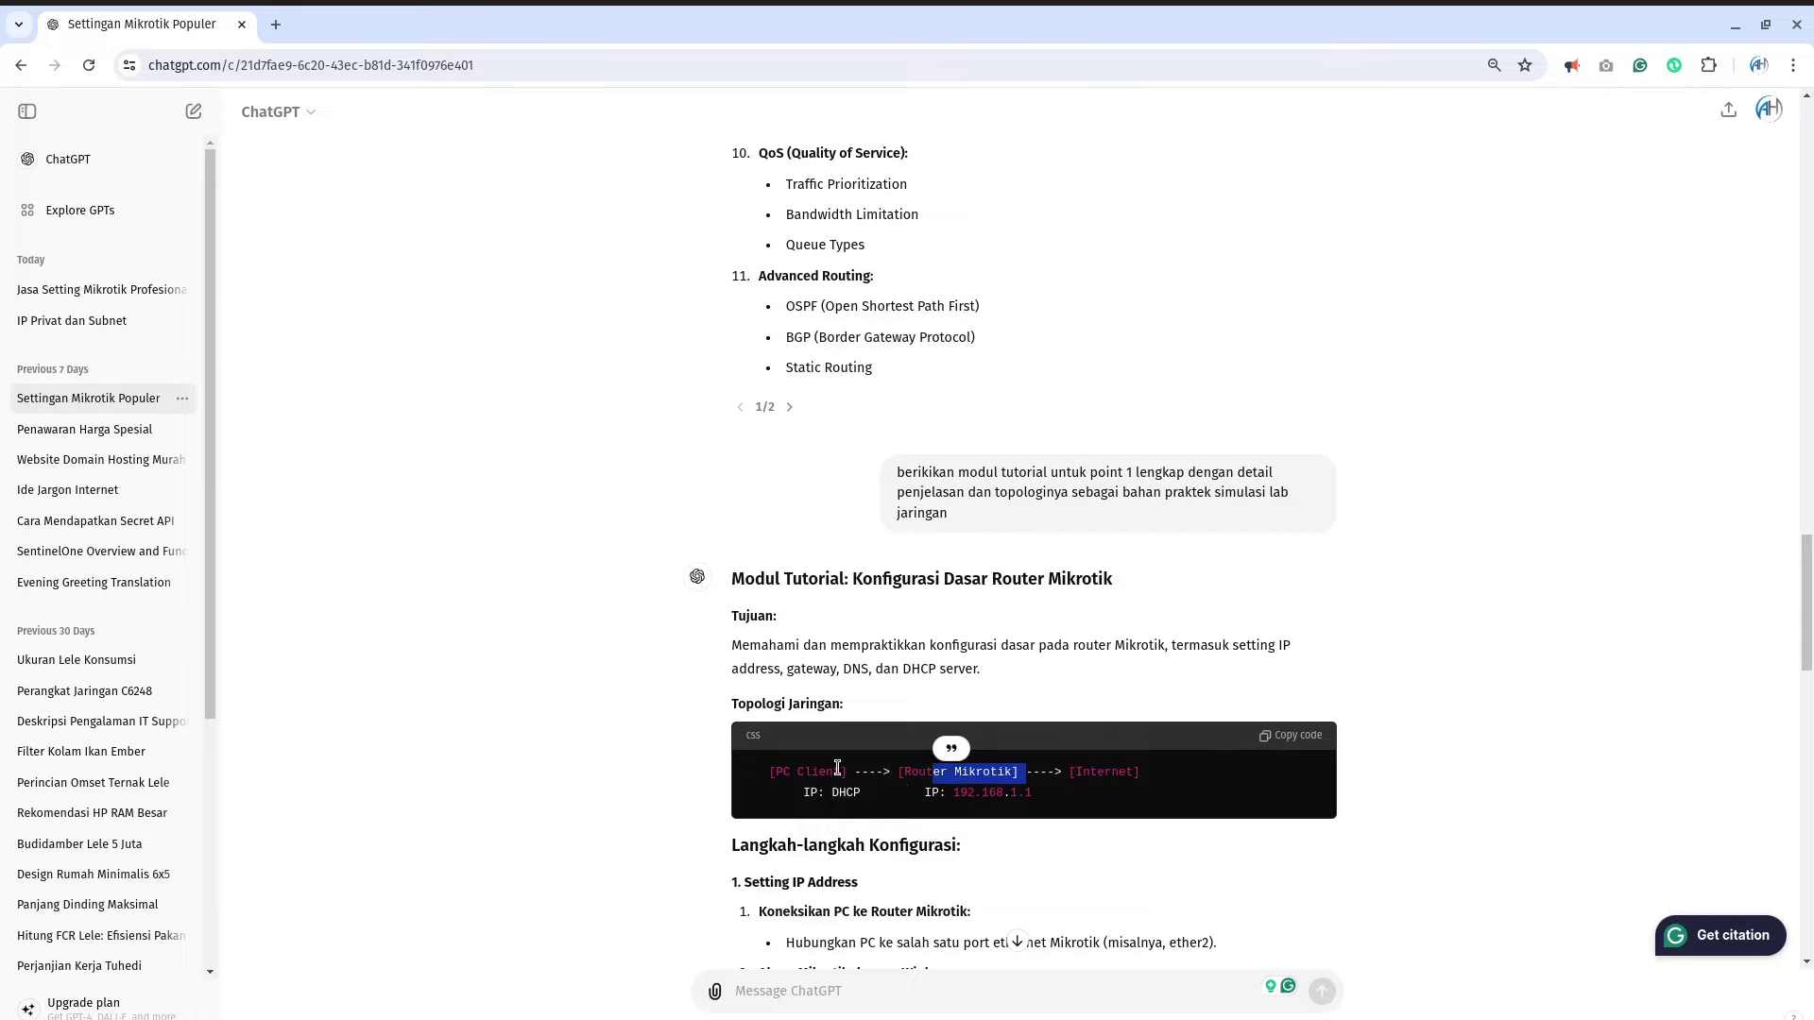
pyautogui.click(1084, 800)
pyautogui.scroll(-1, 1051, 824)
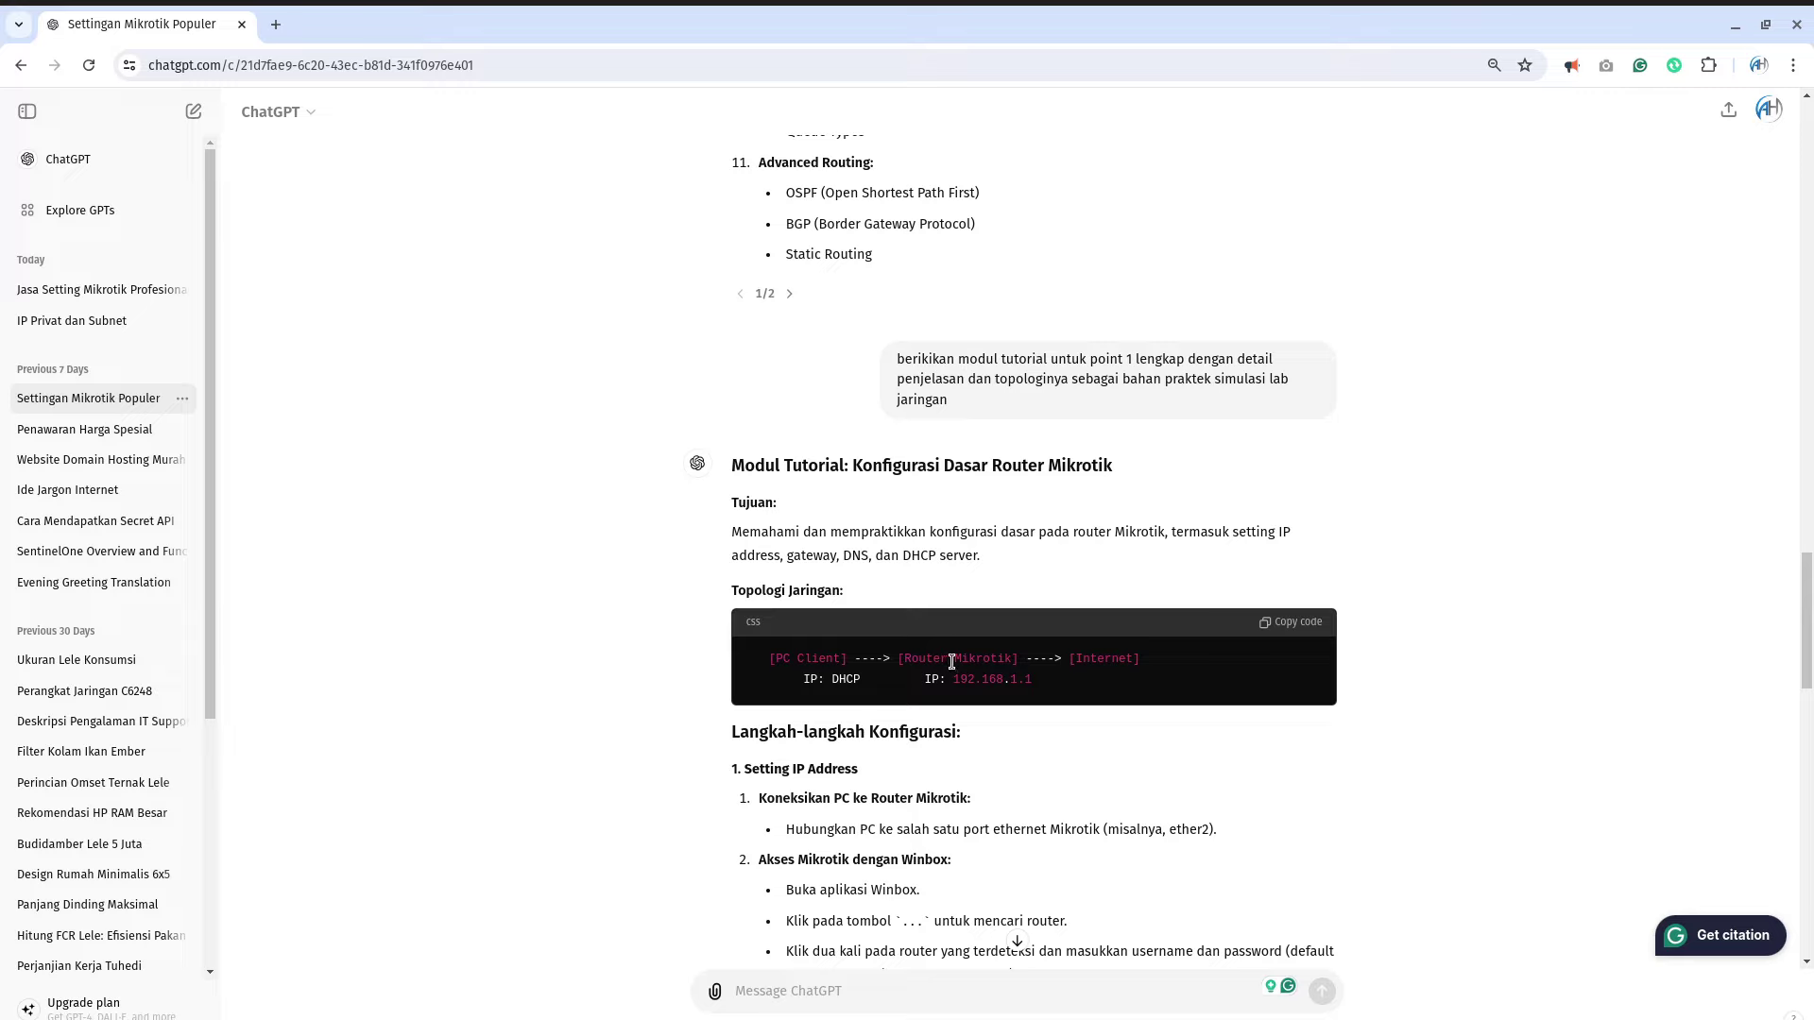
# Step: Read the "Setting IP Address" section, highlighting the default login note, the router IP in the topology and the ether2 interface
pyautogui.scroll(-1, 982, 690)
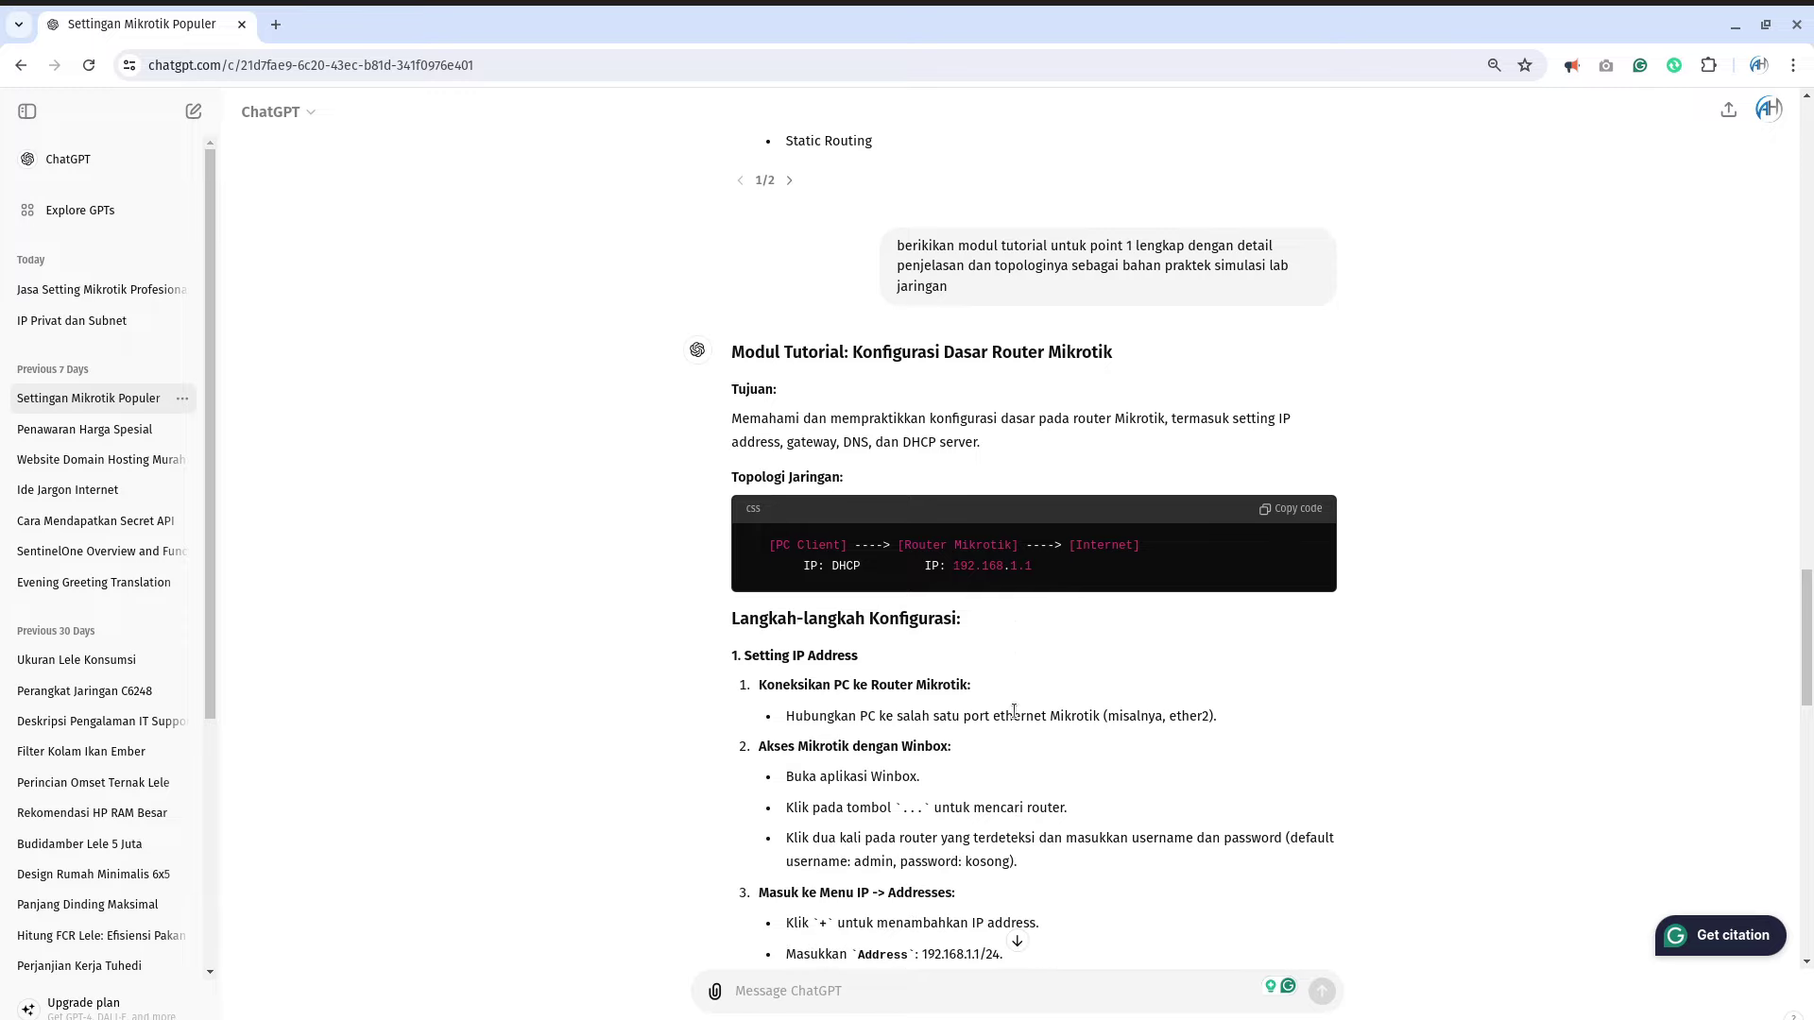
pyautogui.scroll(-1, 1013, 711)
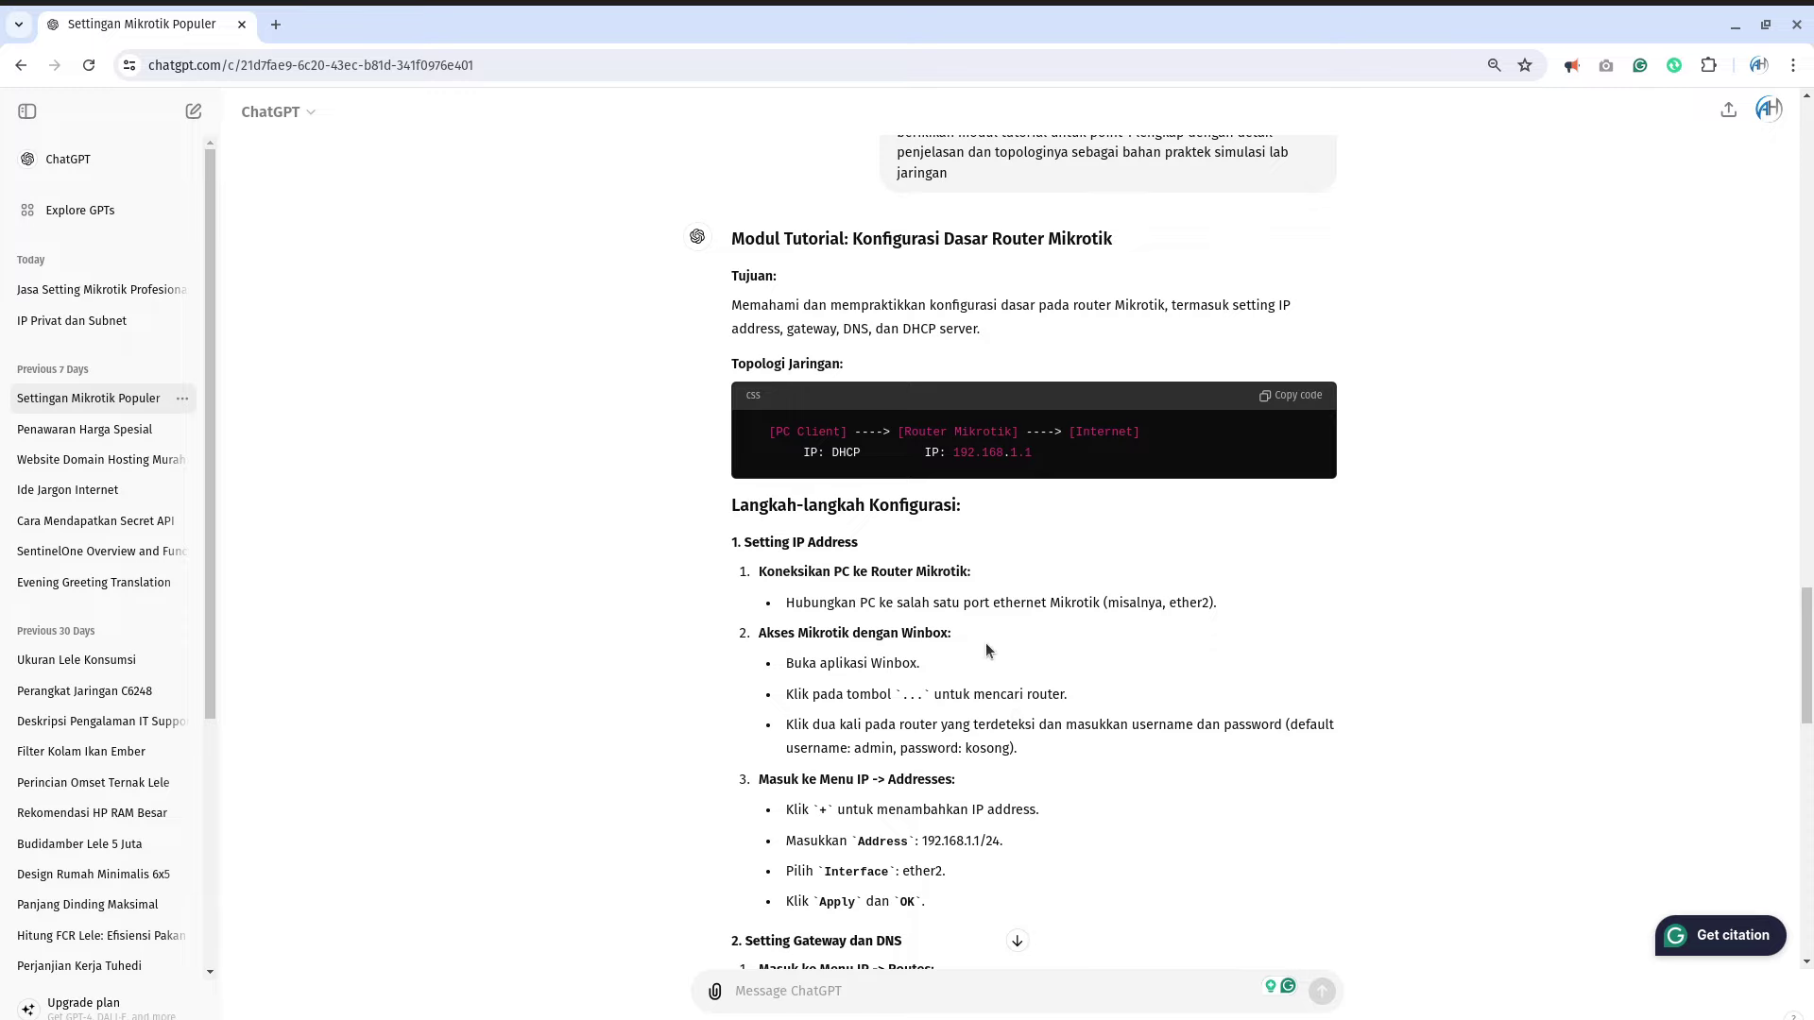
pyautogui.scroll(-1, 984, 650)
pyautogui.scroll(1, 996, 712)
pyautogui.moveTo(1051, 756); pyautogui.dragTo(895, 749)
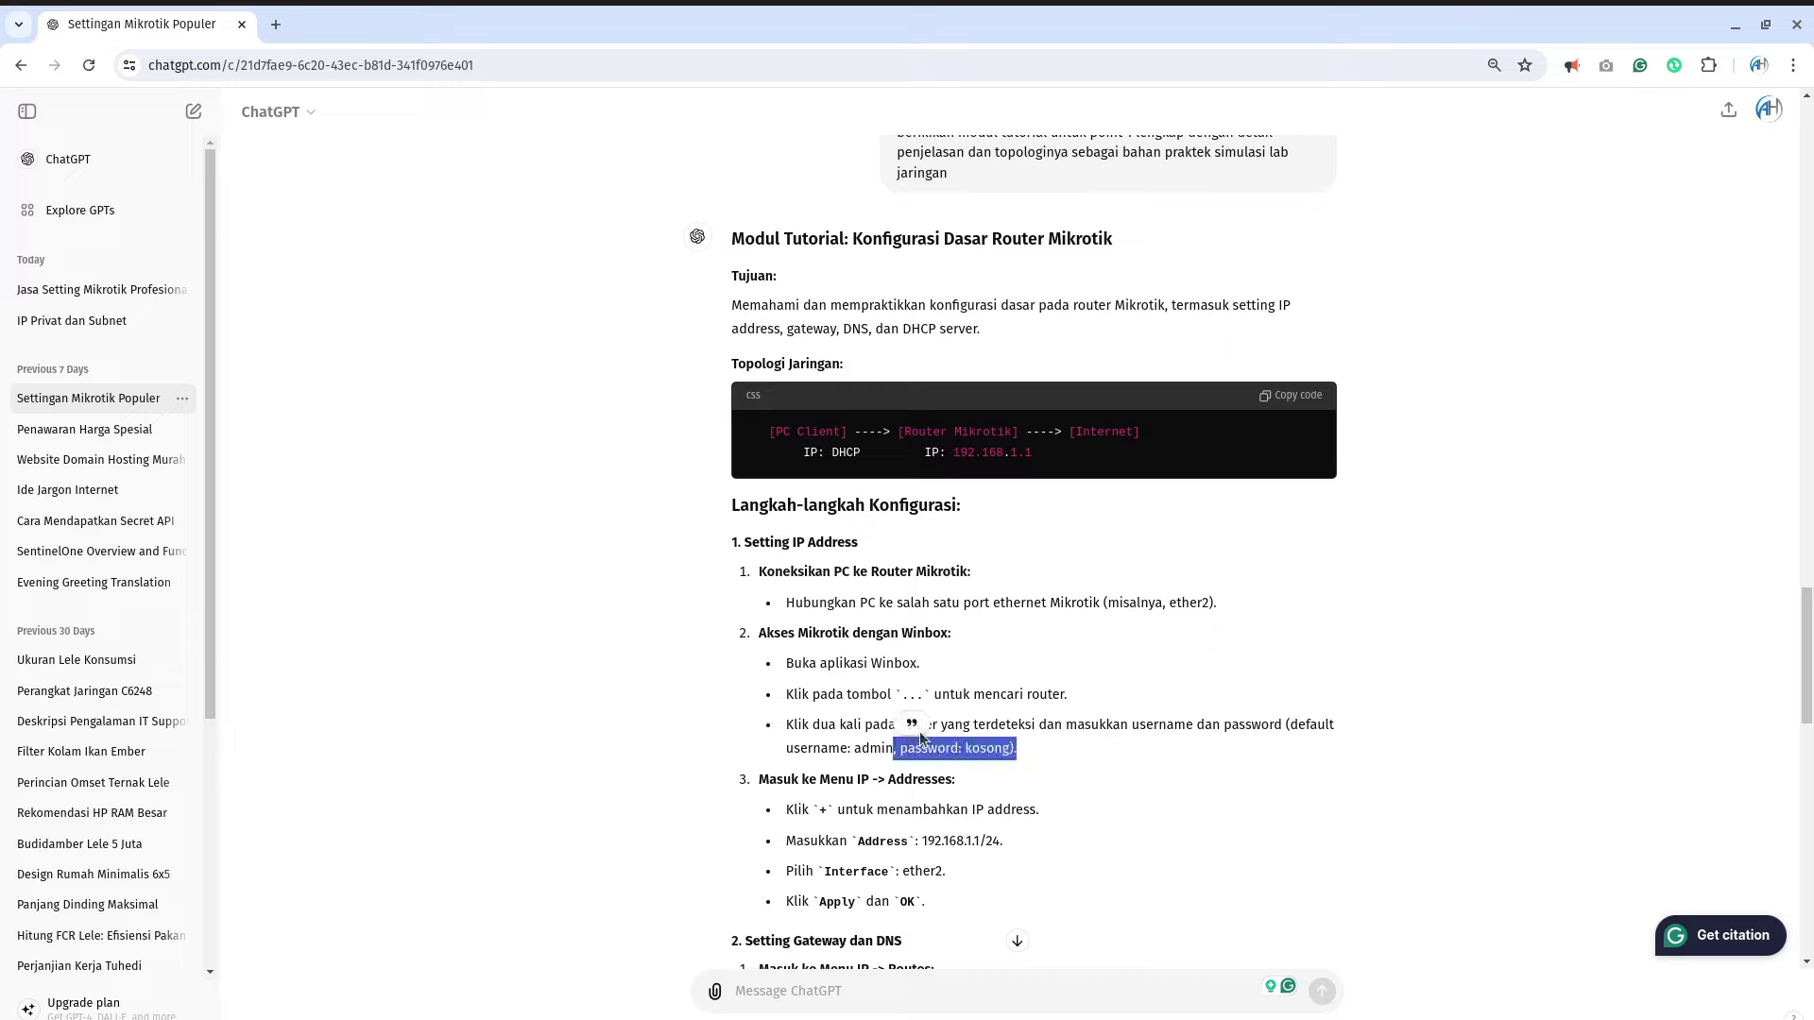
pyautogui.click(1032, 754)
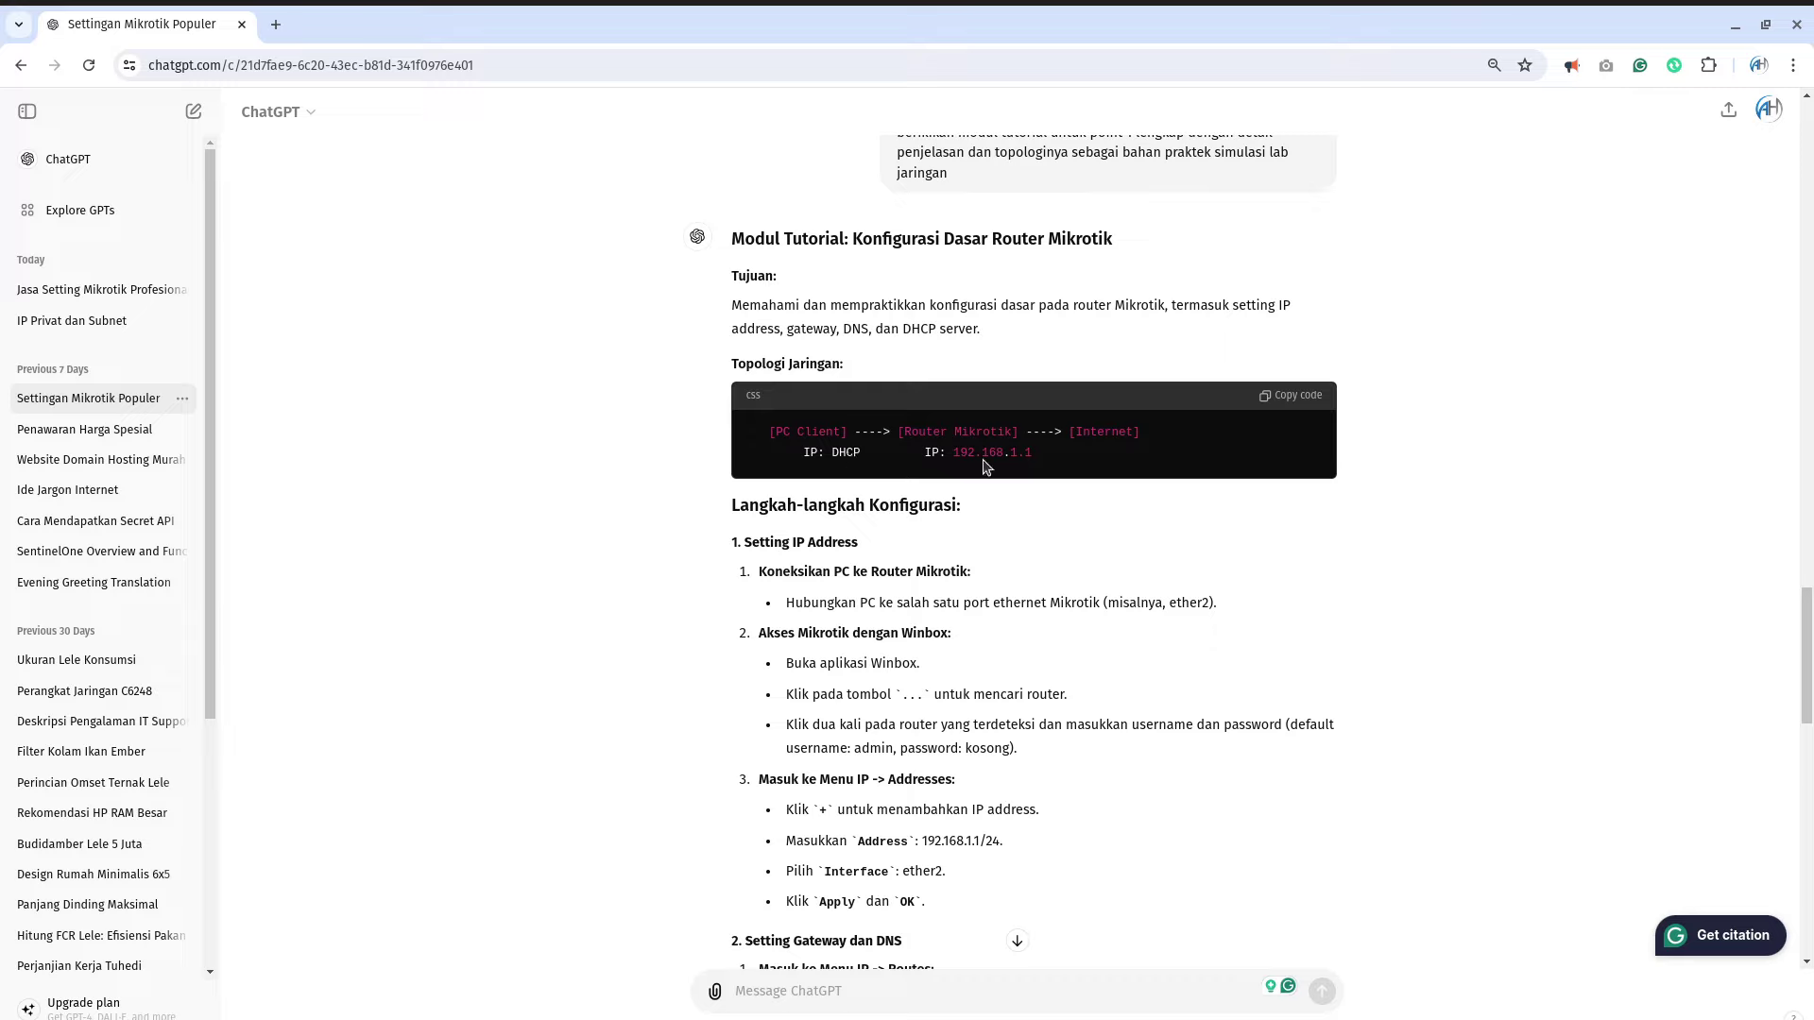
pyautogui.moveTo(1032, 456); pyautogui.dragTo(940, 455)
pyautogui.click(1031, 842)
pyautogui.scroll(-1, 1036, 841)
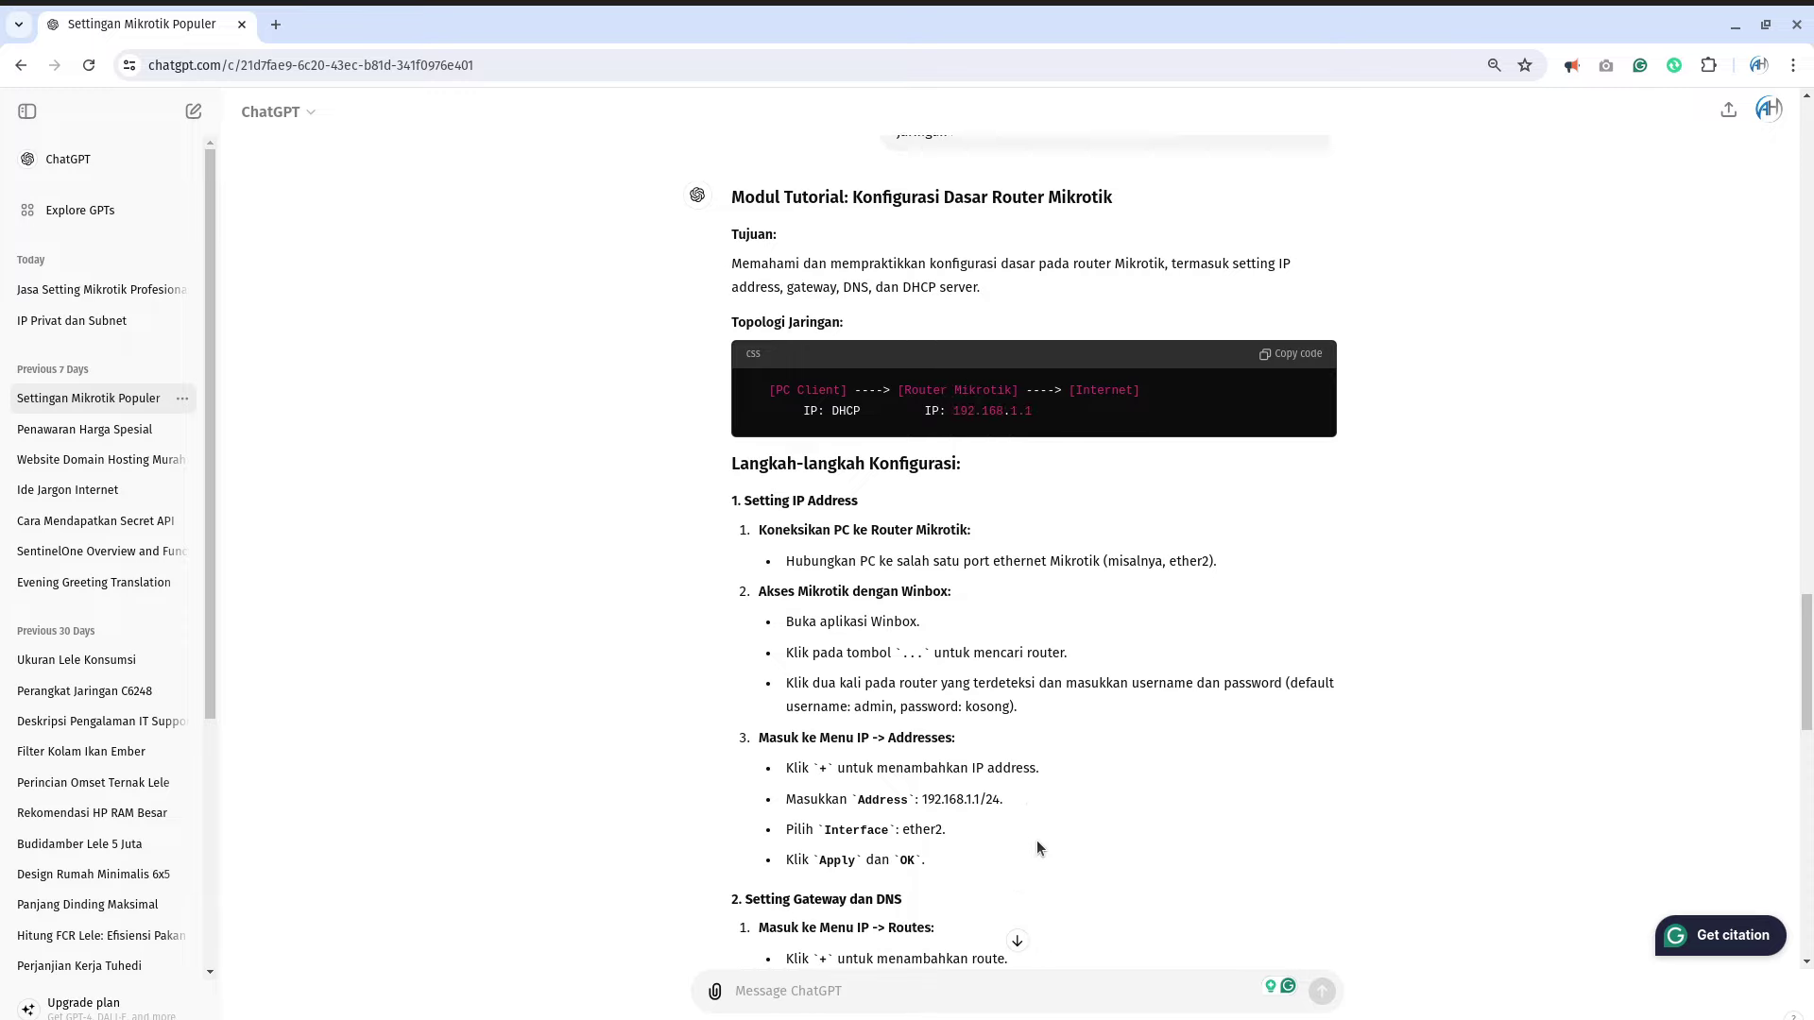
pyautogui.moveTo(971, 755); pyautogui.dragTo(829, 756)
pyautogui.click(1069, 799)
# Step: Read the "Setting Gateway dan DNS" section, highlighting the destination address, gateway and DNS server entries
pyautogui.scroll(-1, 1068, 804)
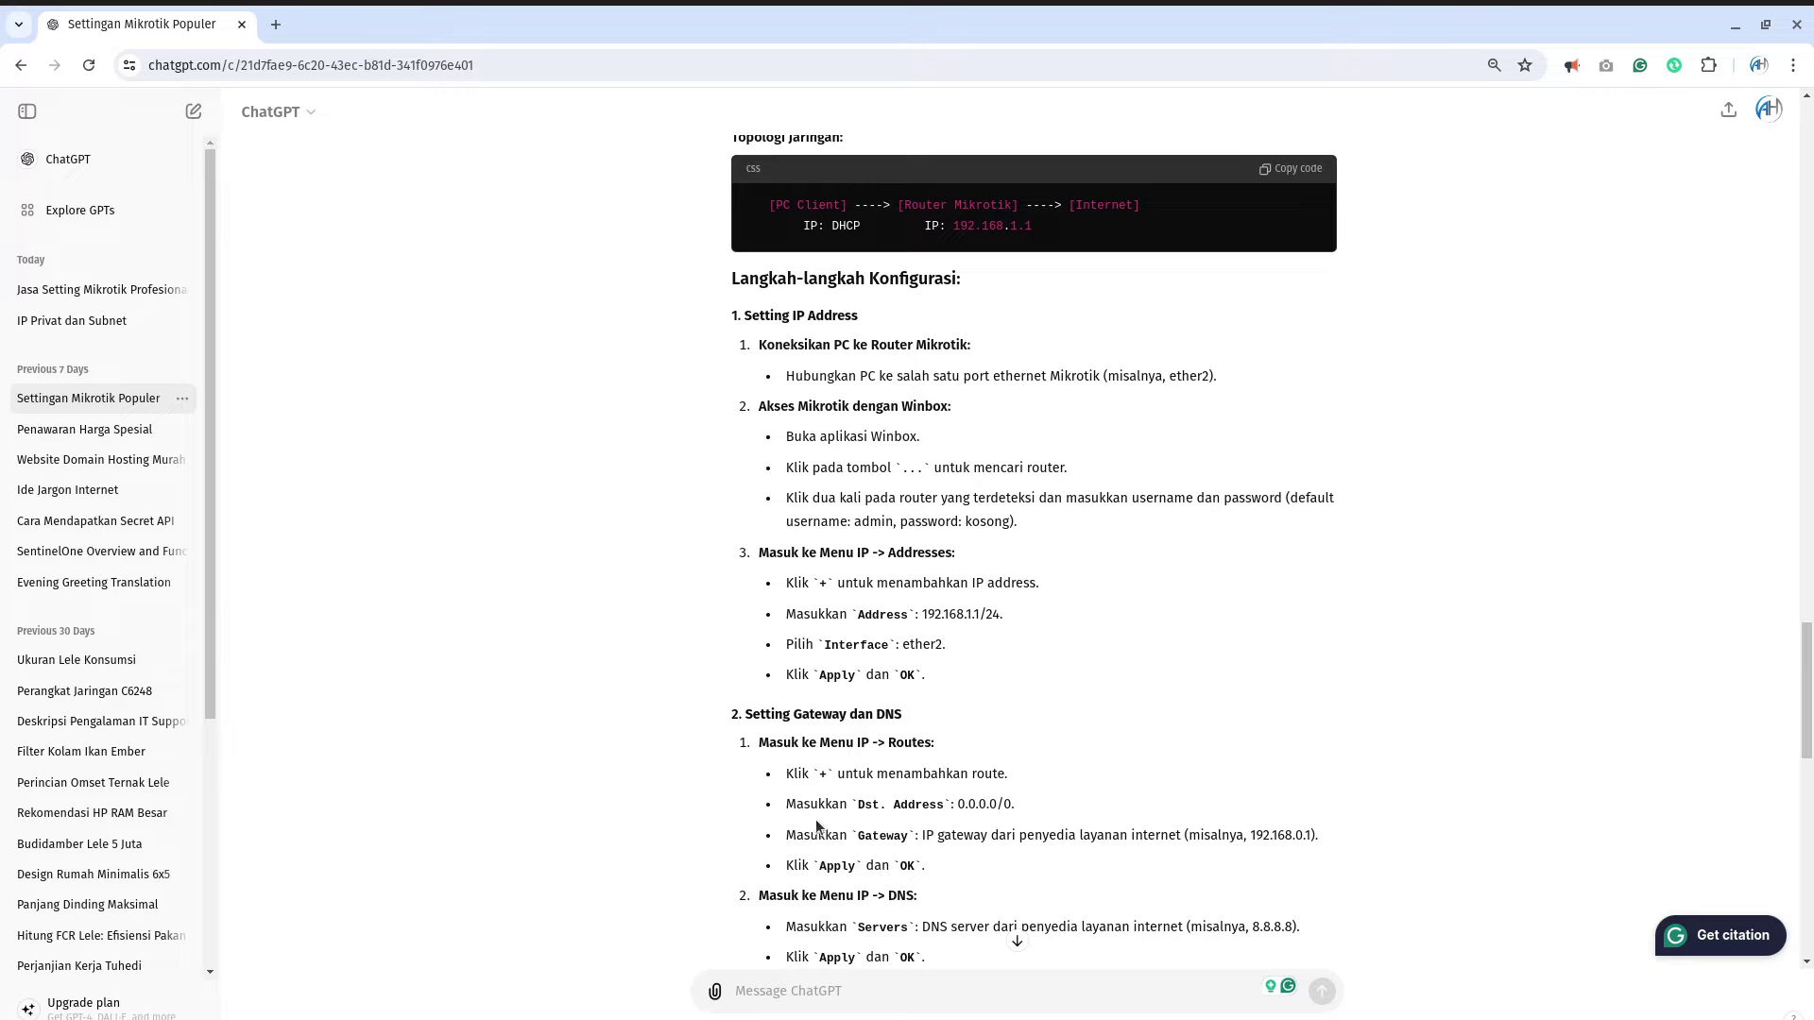
pyautogui.moveTo(1033, 803); pyautogui.dragTo(951, 805)
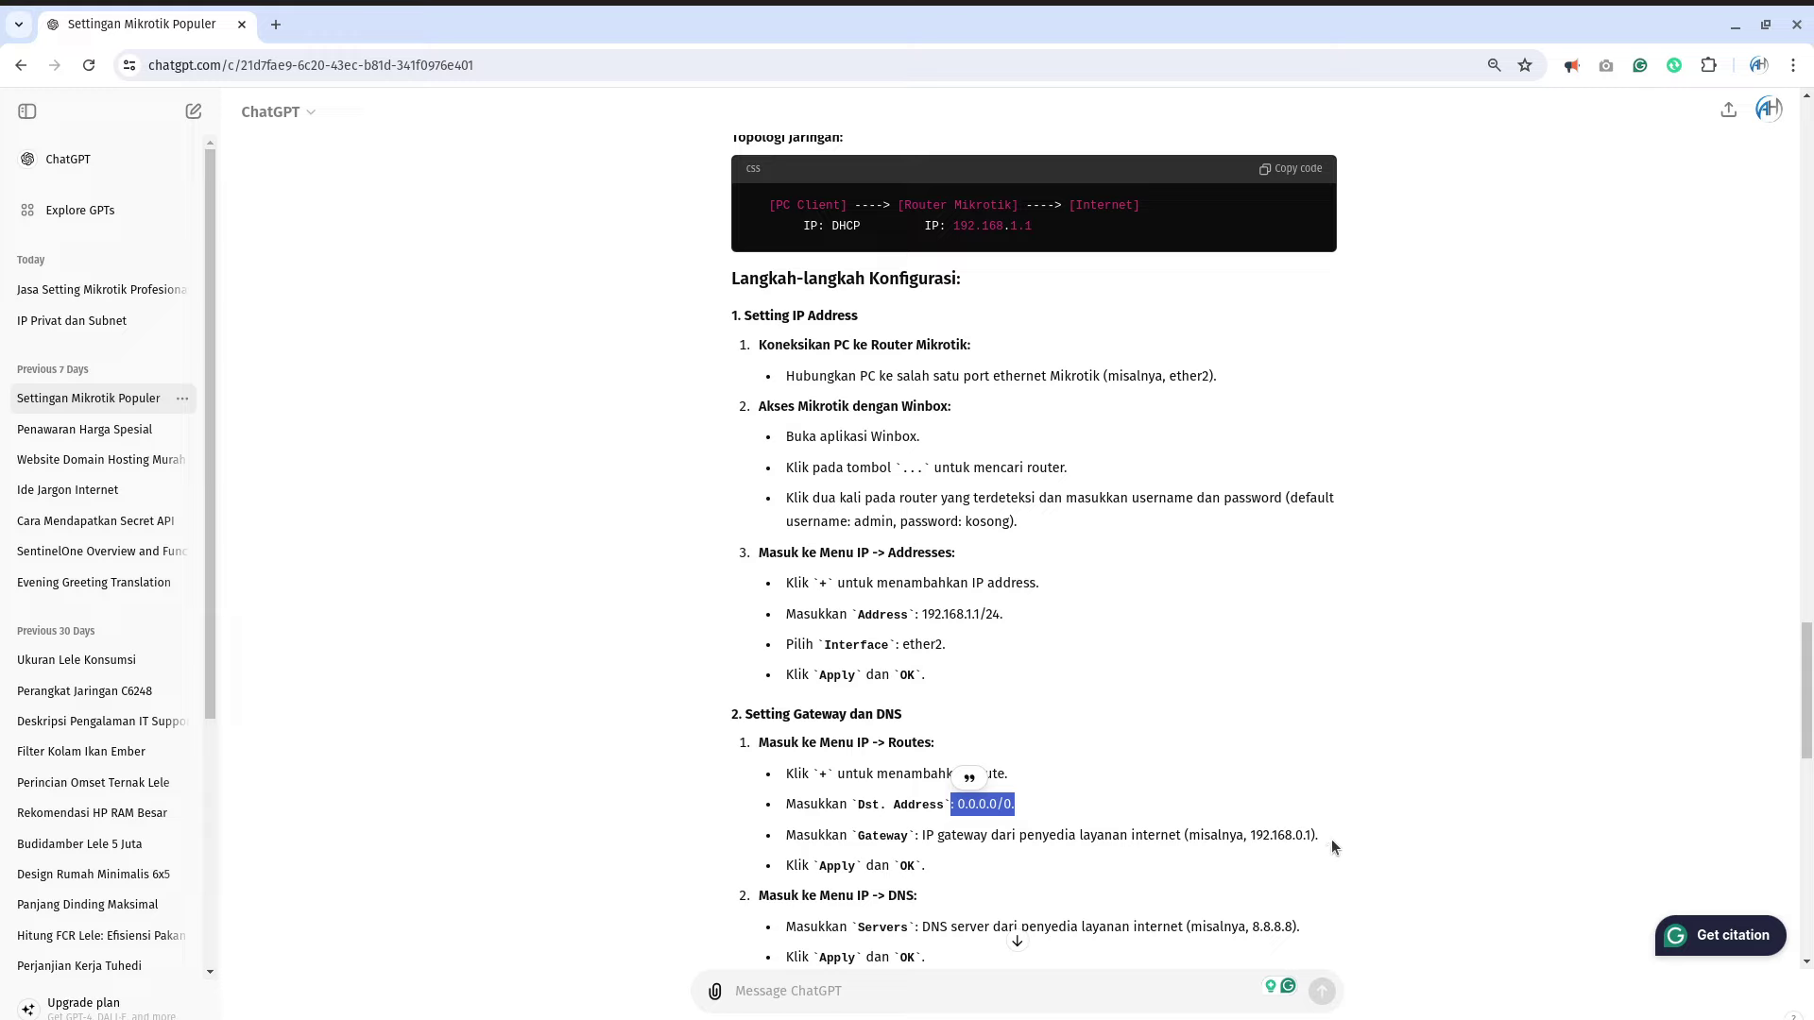
pyautogui.moveTo(1330, 839); pyautogui.dragTo(785, 840)
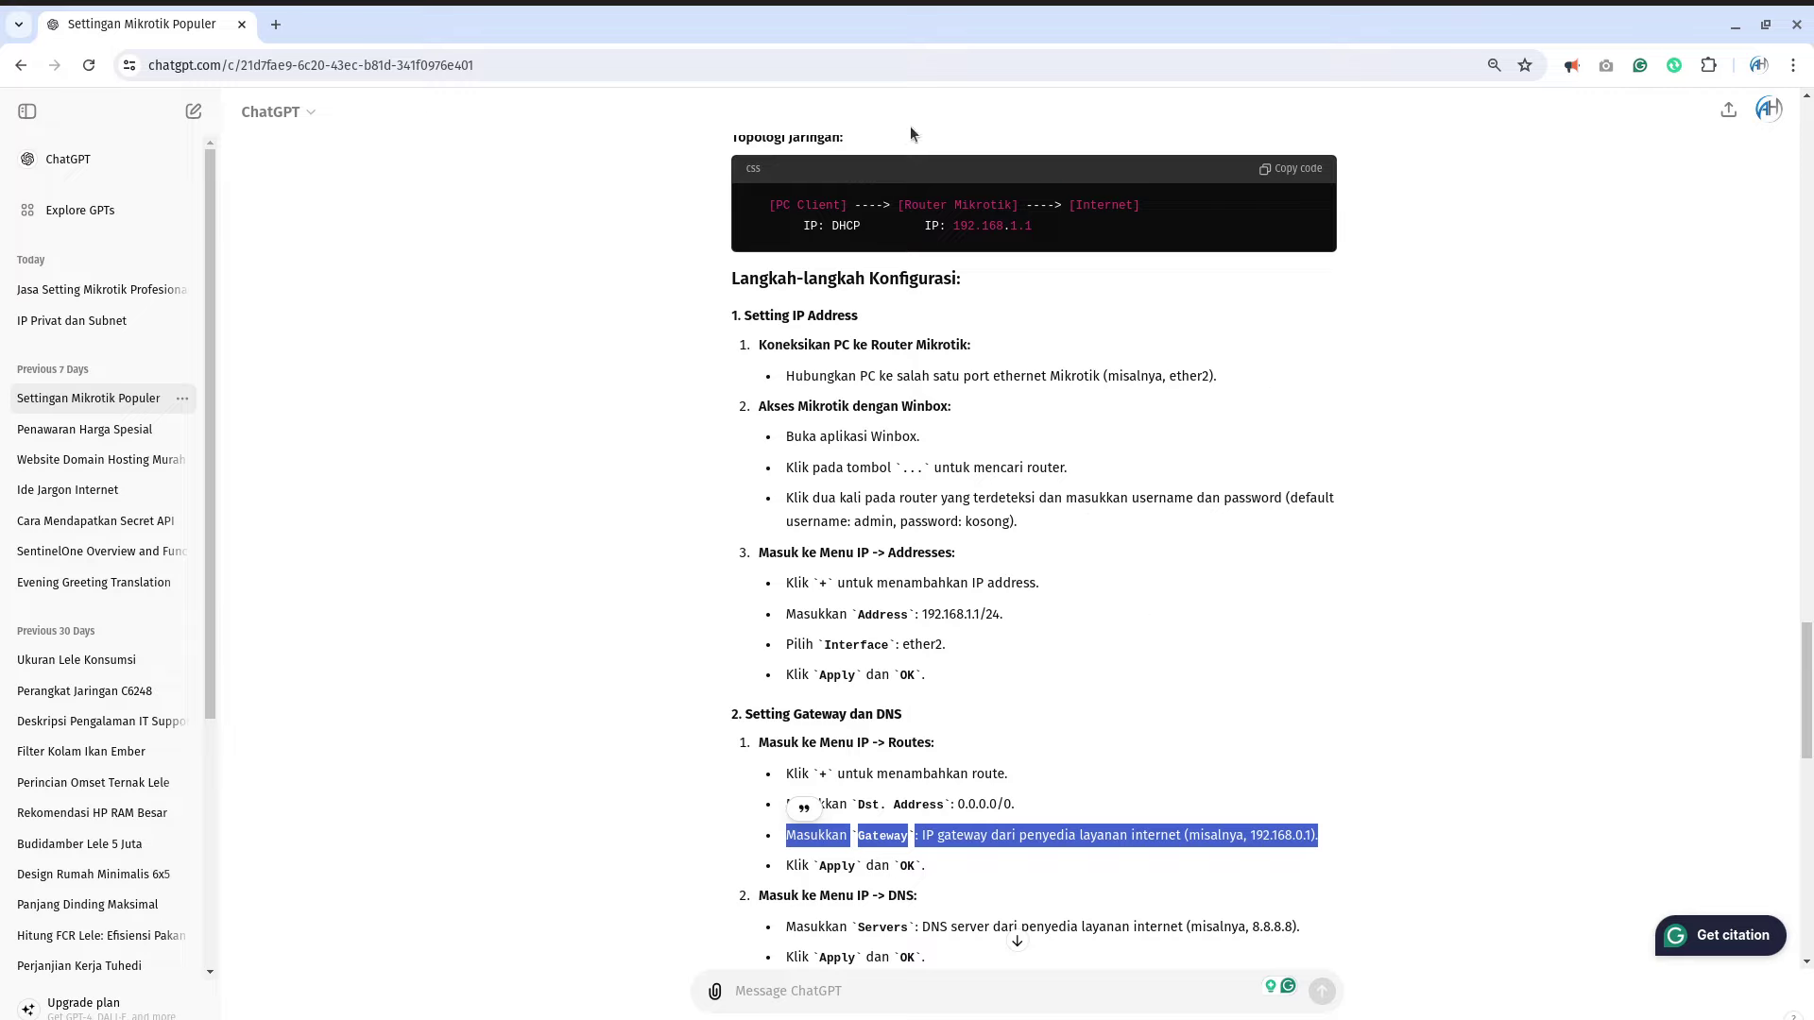
pyautogui.click(1103, 666)
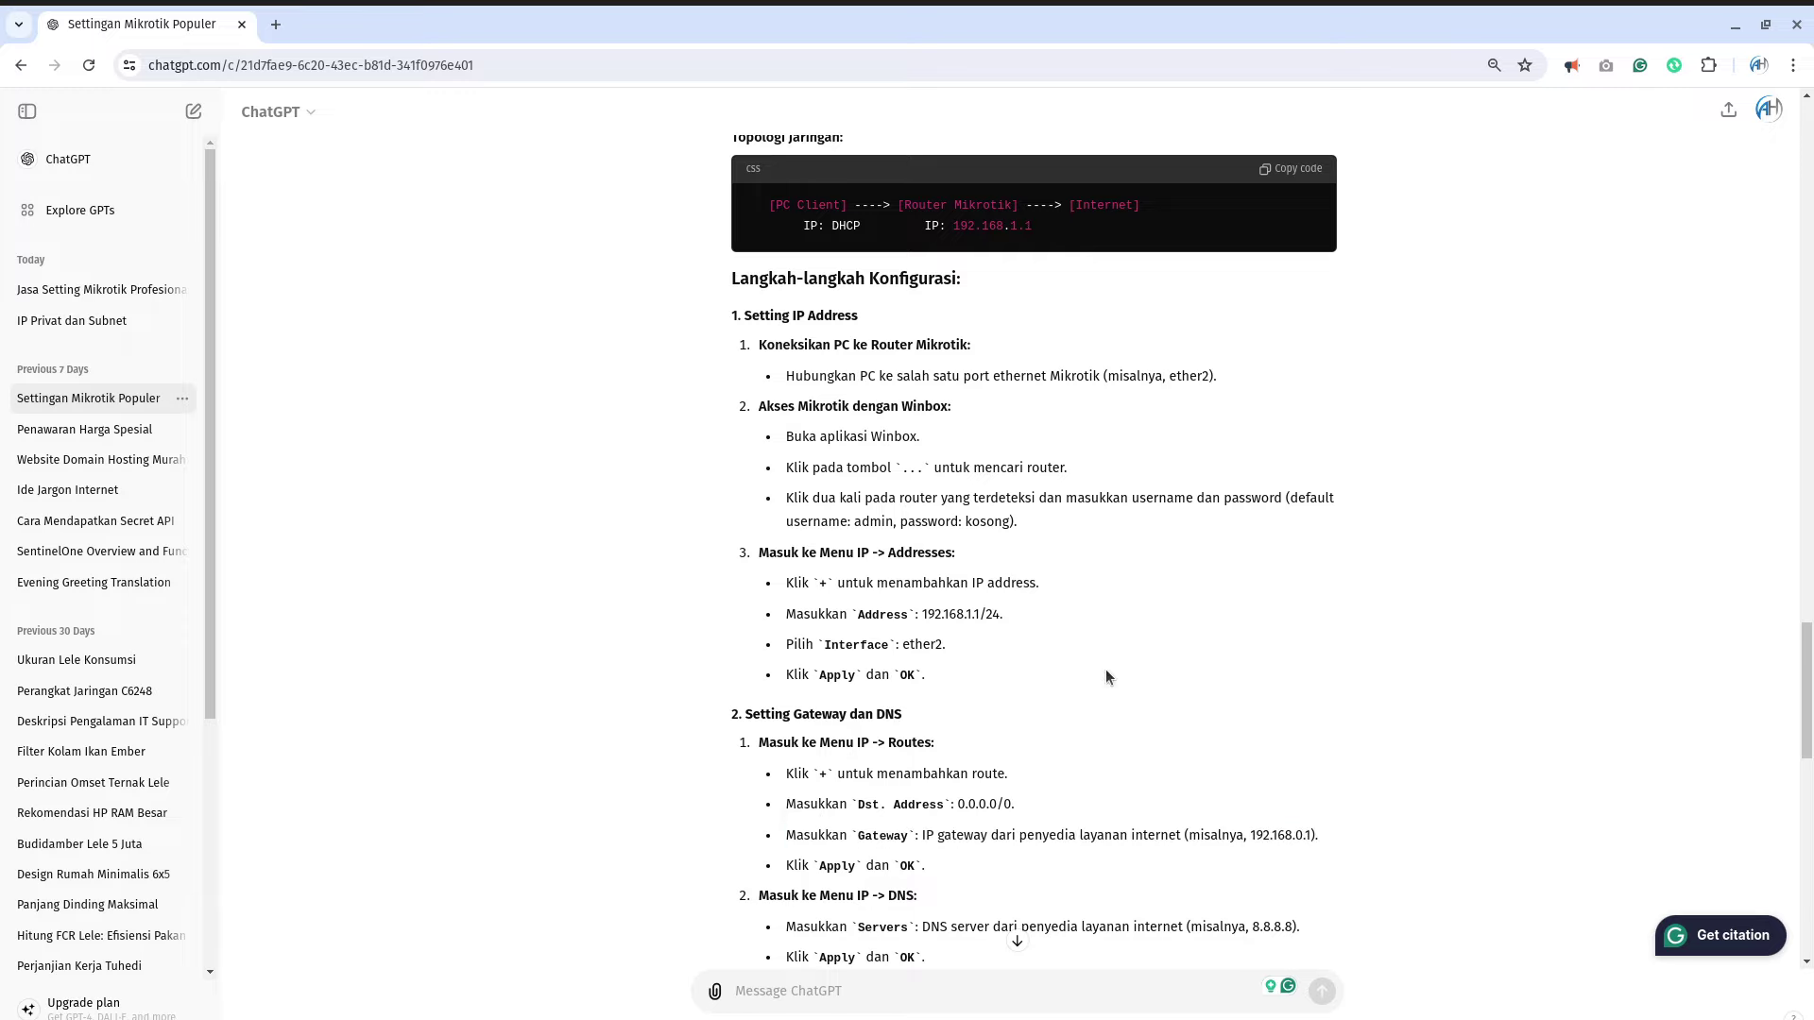
pyautogui.scroll(-2, 1106, 669)
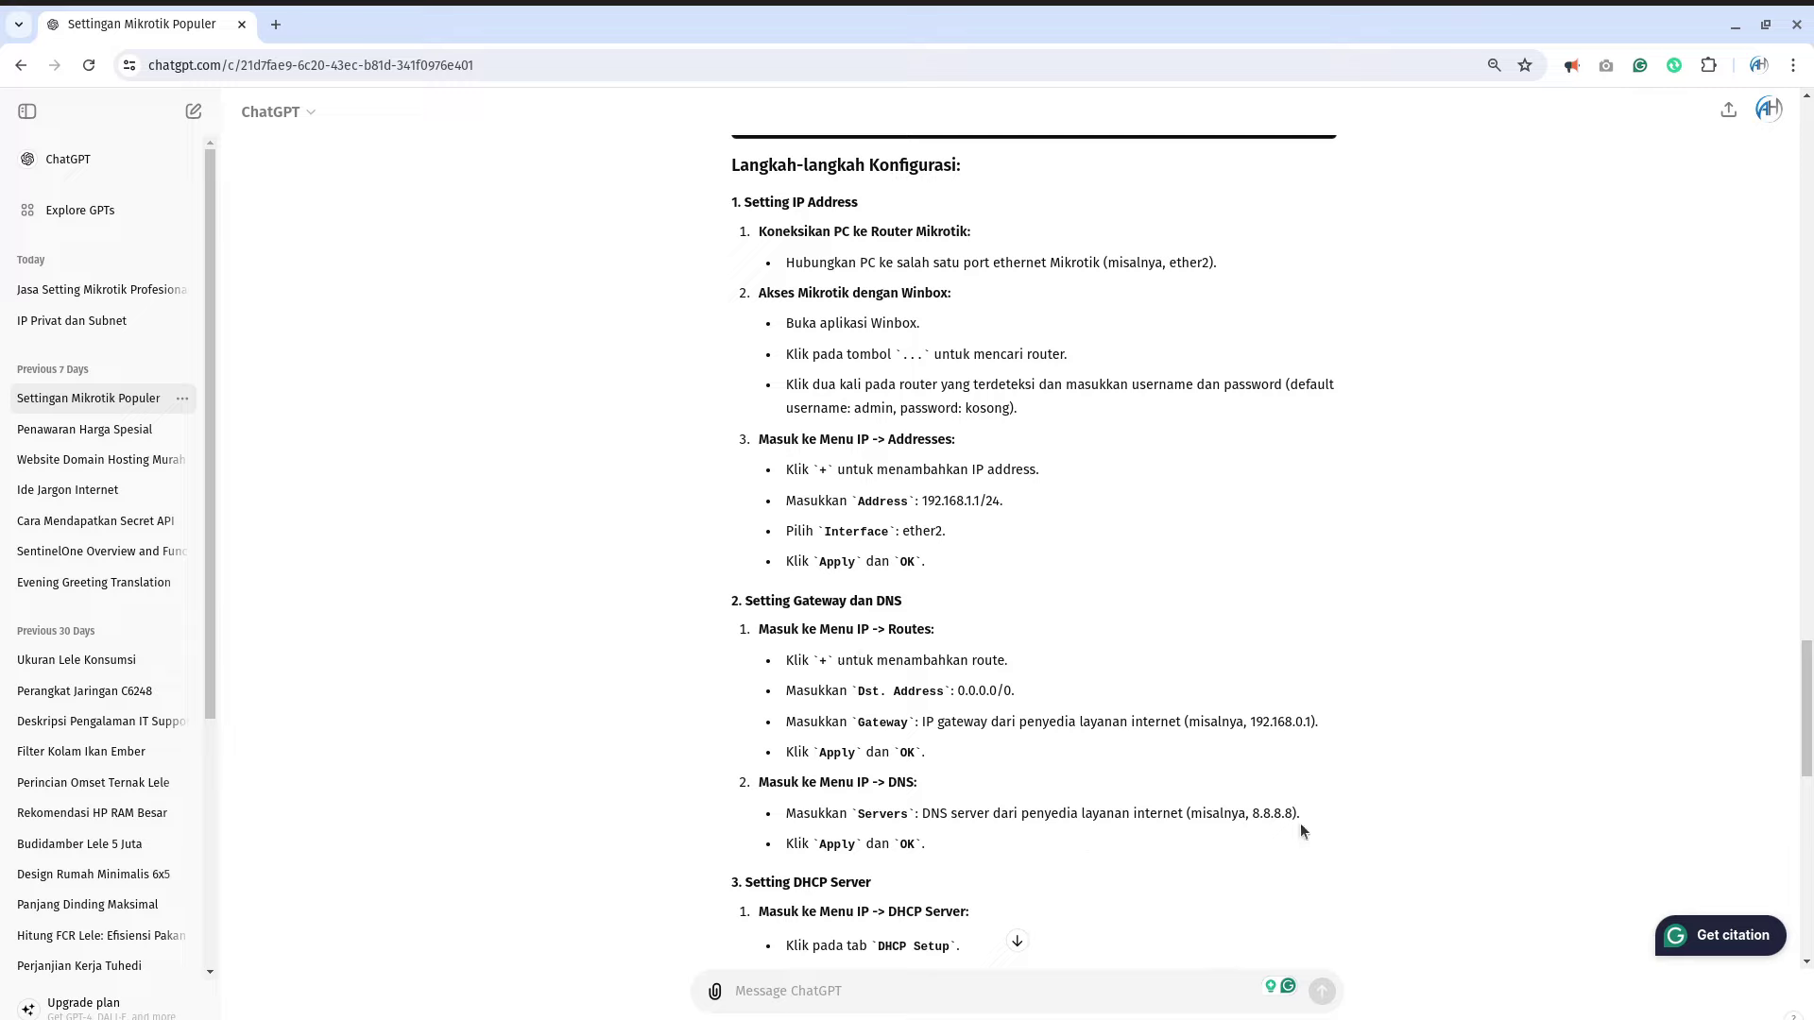
pyautogui.moveTo(1324, 818); pyautogui.dragTo(969, 814)
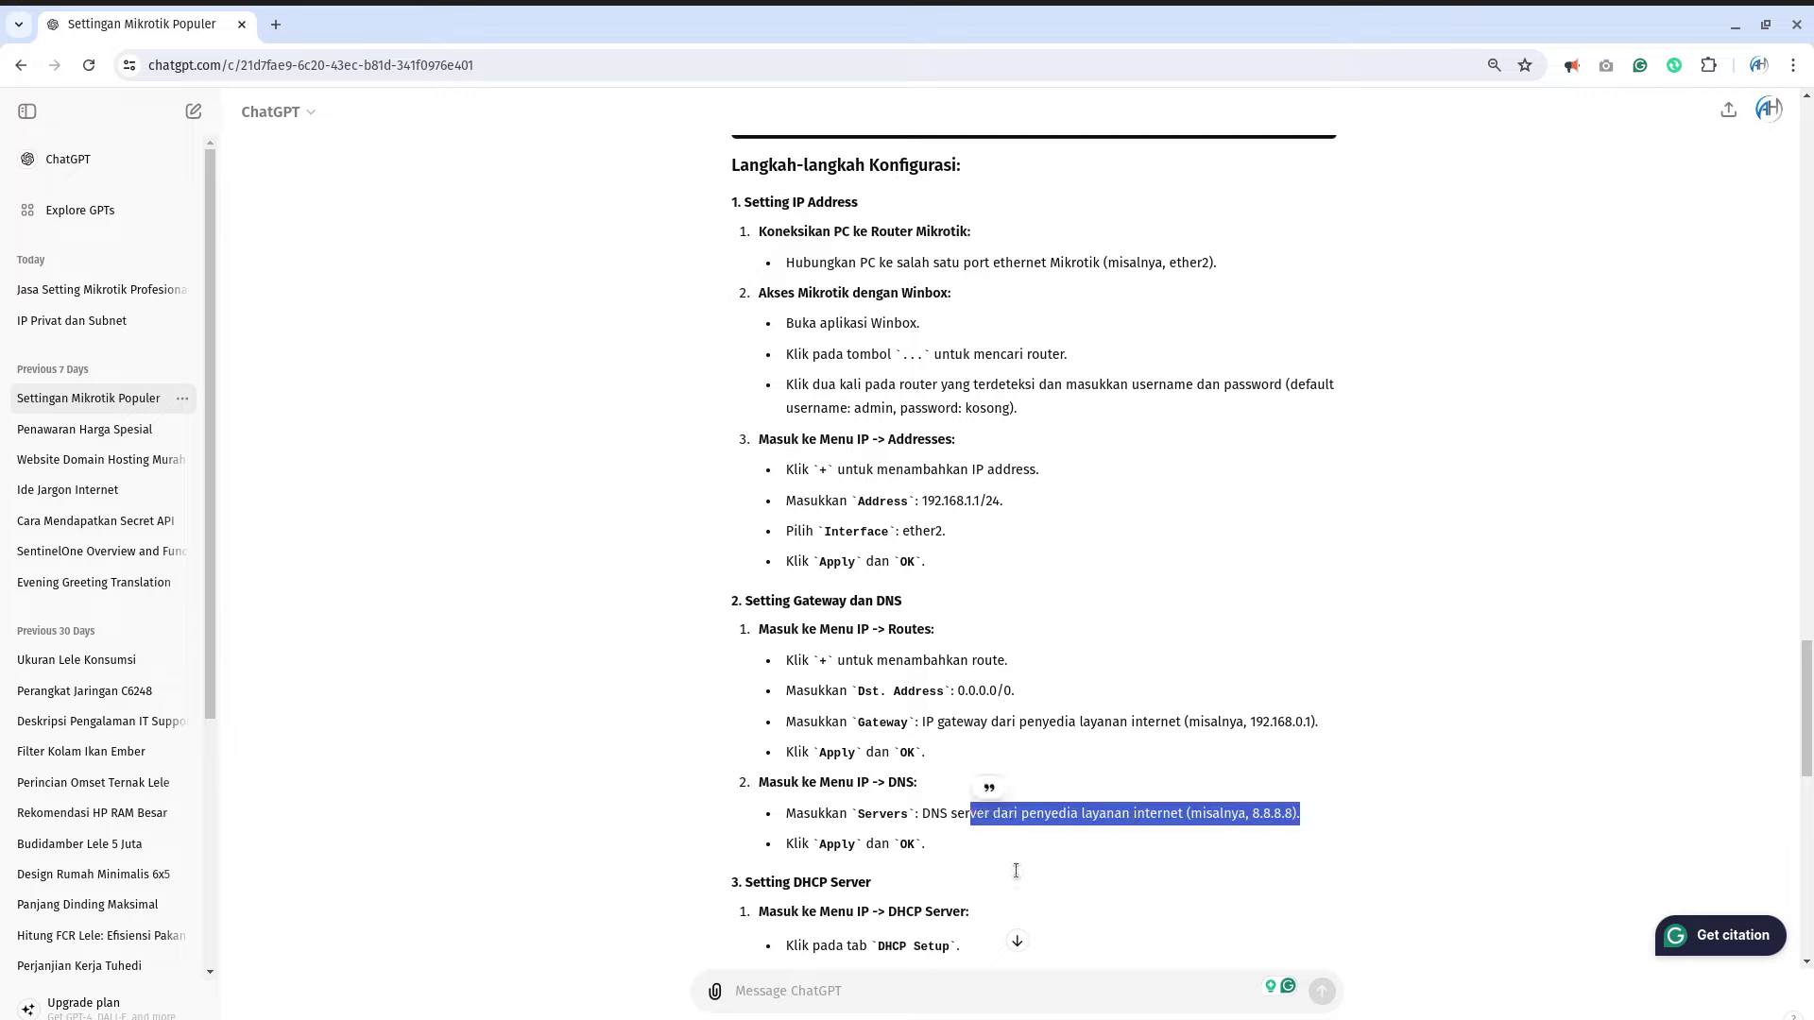
# Step: Read the "Setting DHCP Server" section, highlighting the DHCP address space, network gateway, addresses to give out and DNS server values
pyautogui.scroll(-2, 1022, 880)
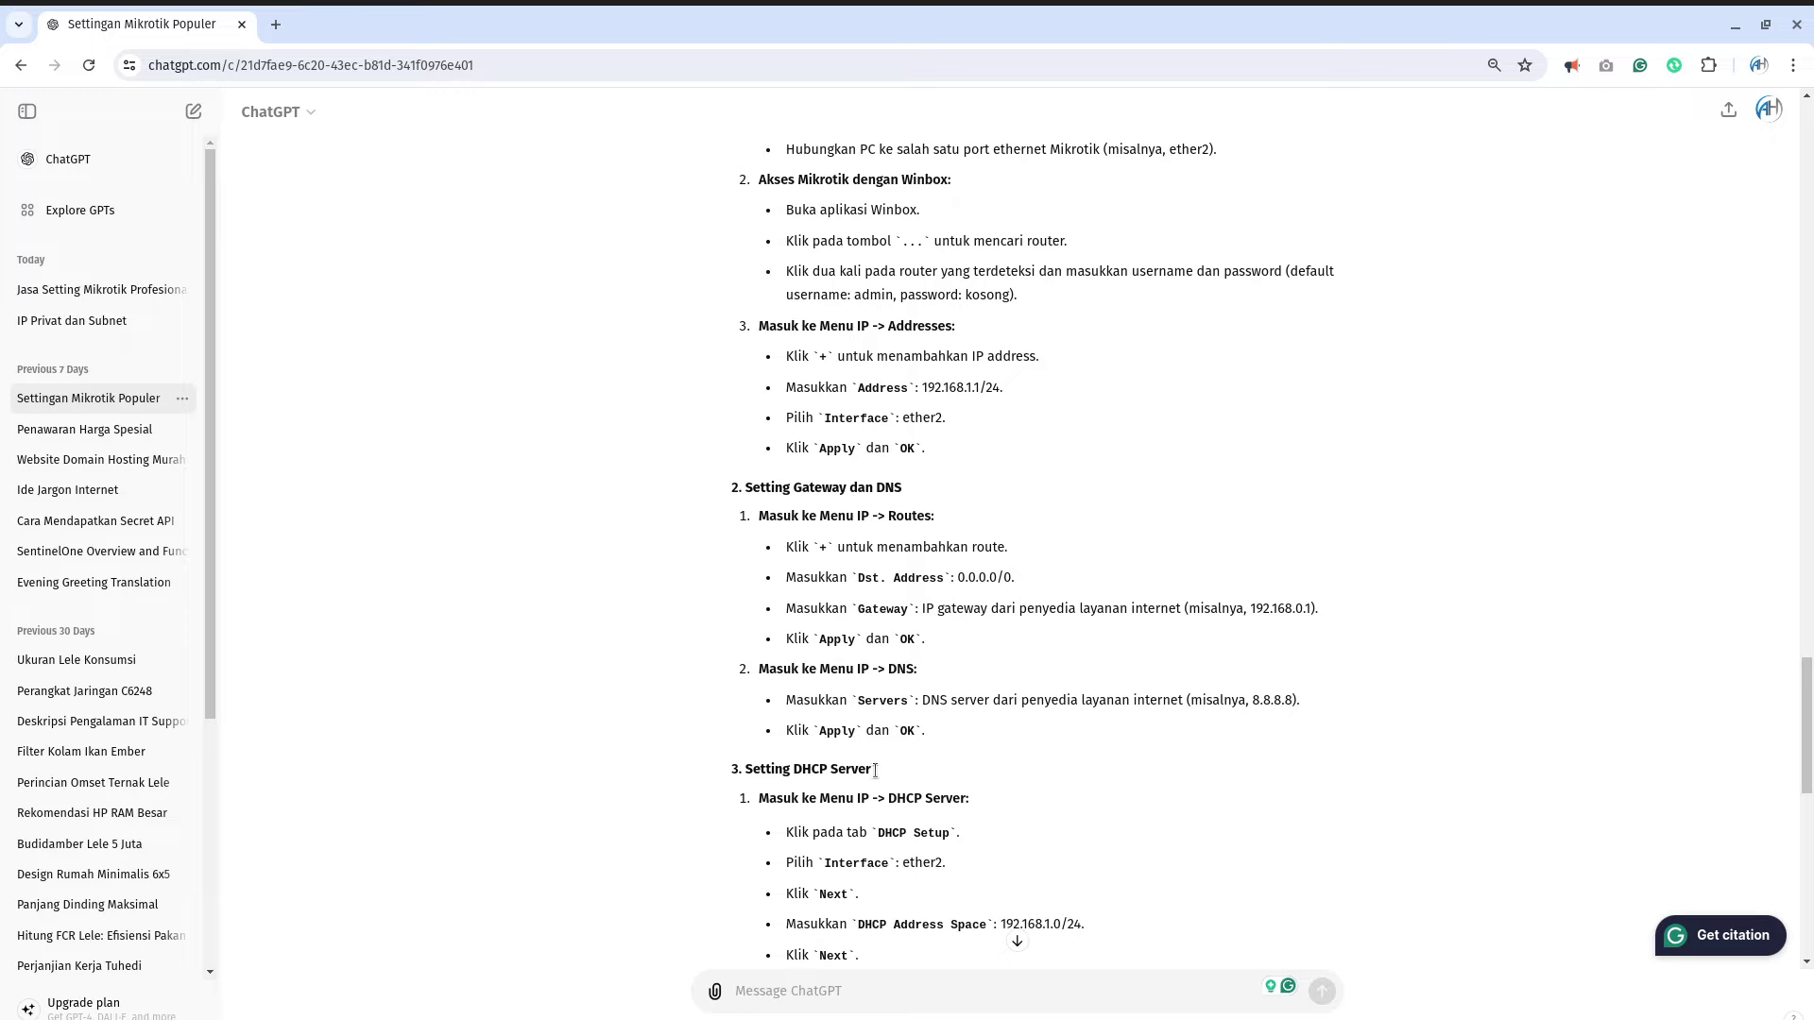
pyautogui.scroll(-2, 862, 773)
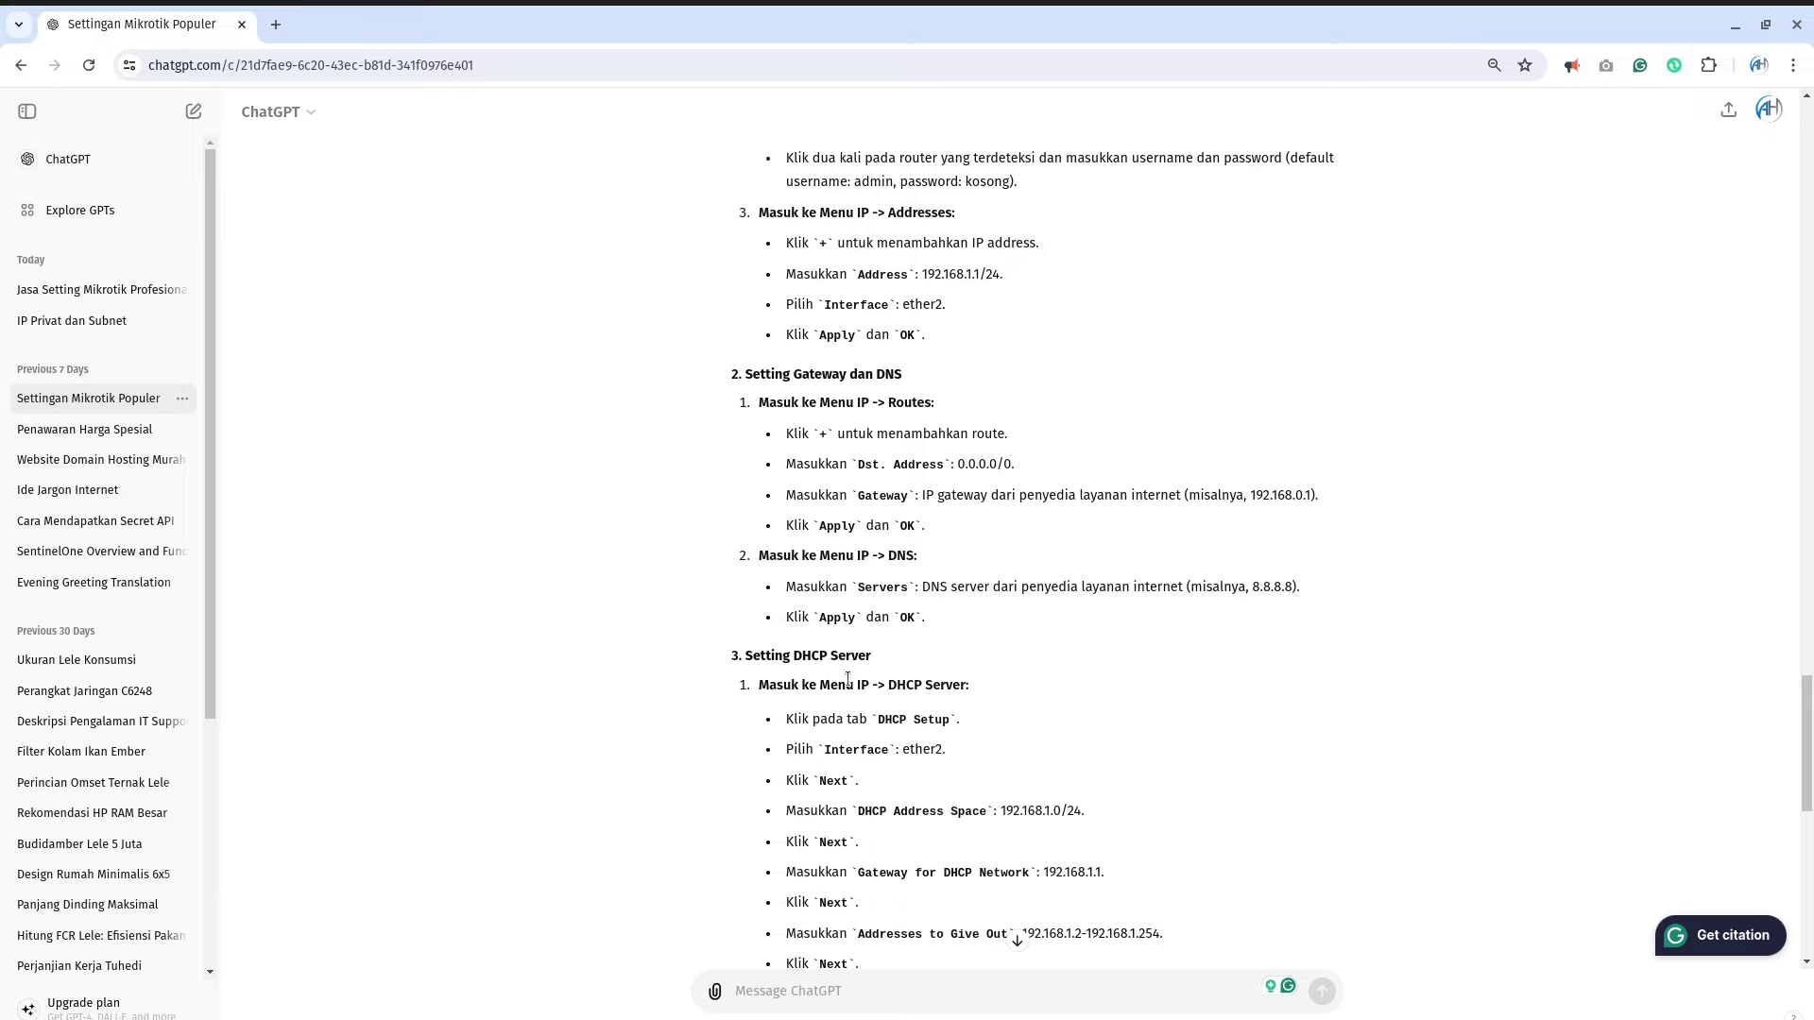
pyautogui.scroll(-2, 1003, 748)
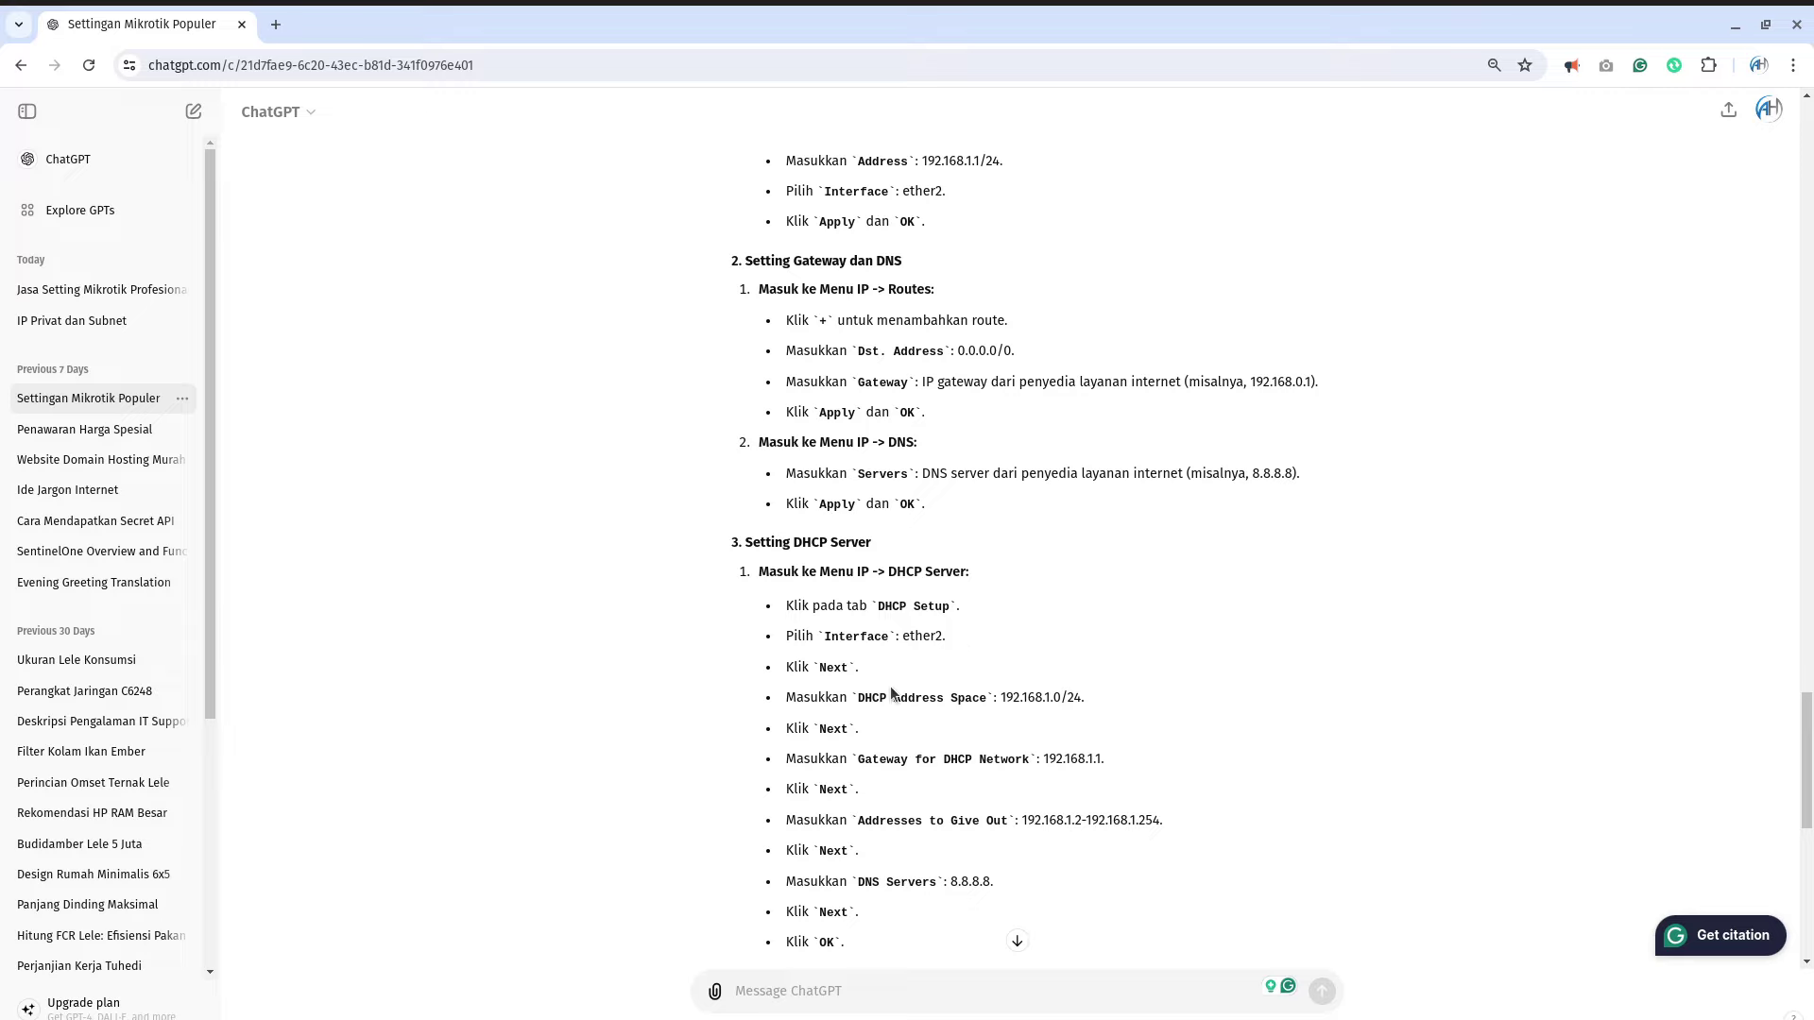
pyautogui.moveTo(1103, 696); pyautogui.dragTo(999, 701)
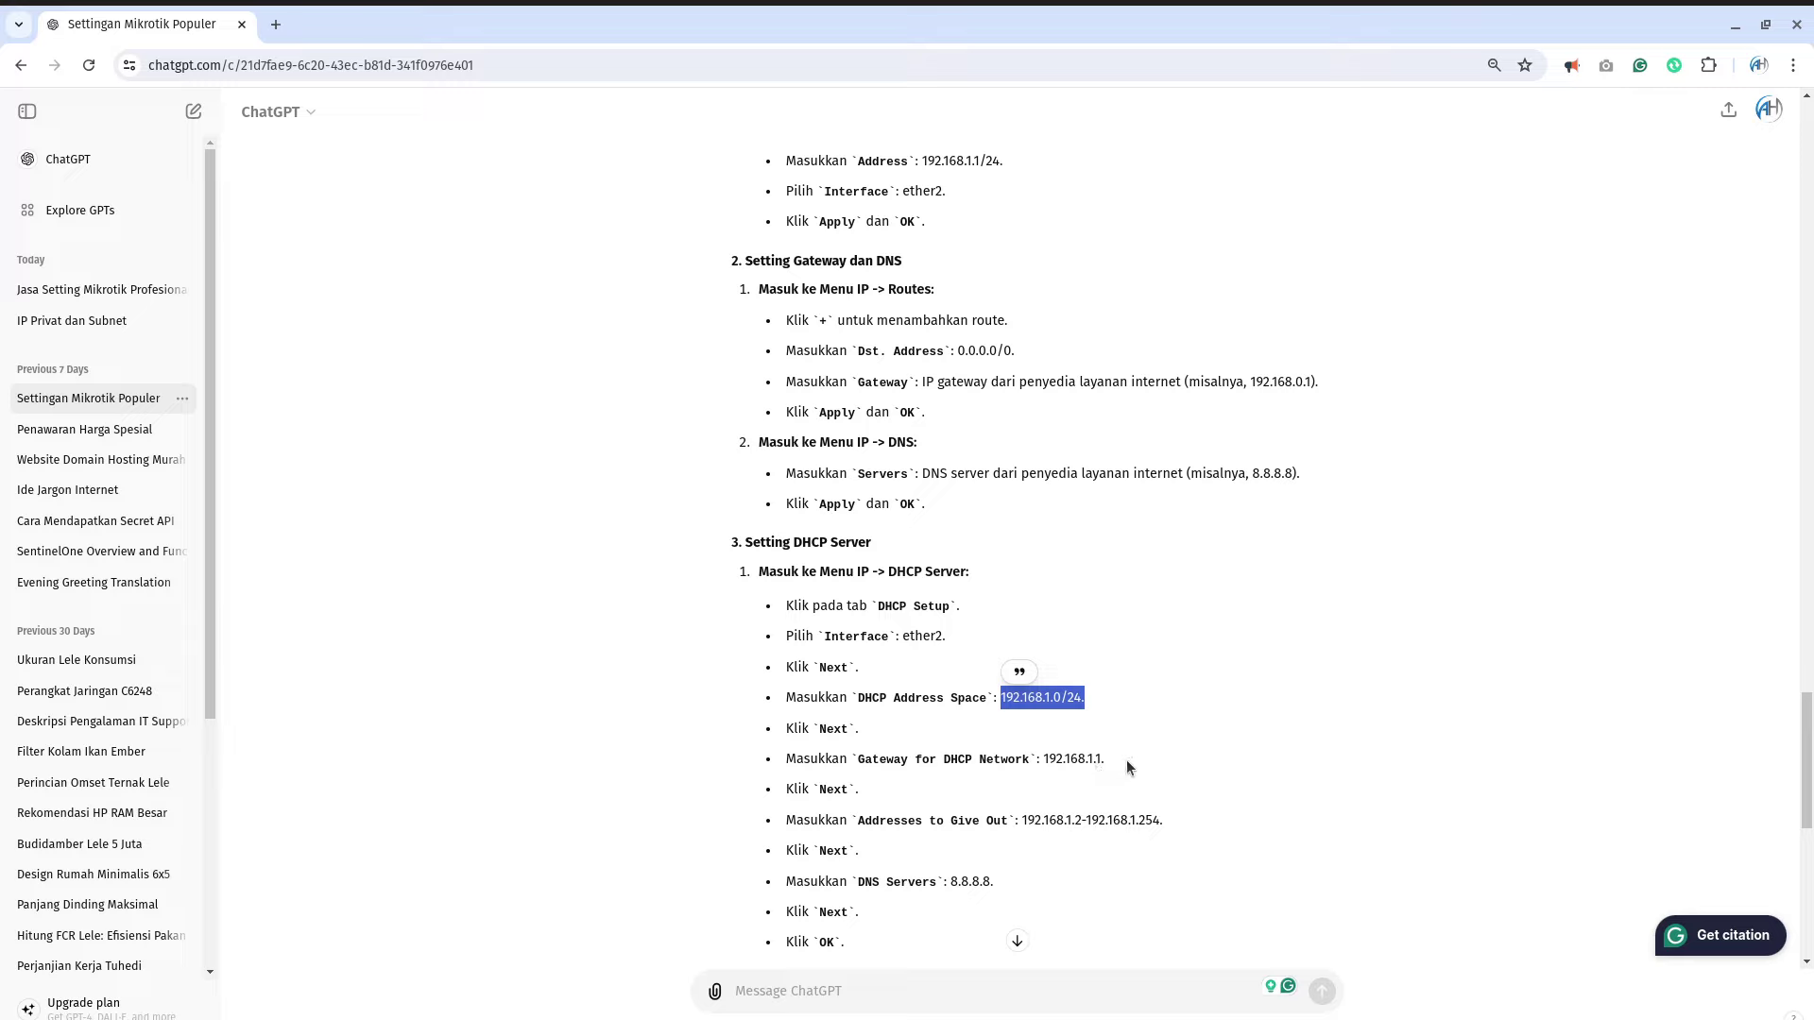
pyautogui.moveTo(1126, 760); pyautogui.dragTo(1064, 759)
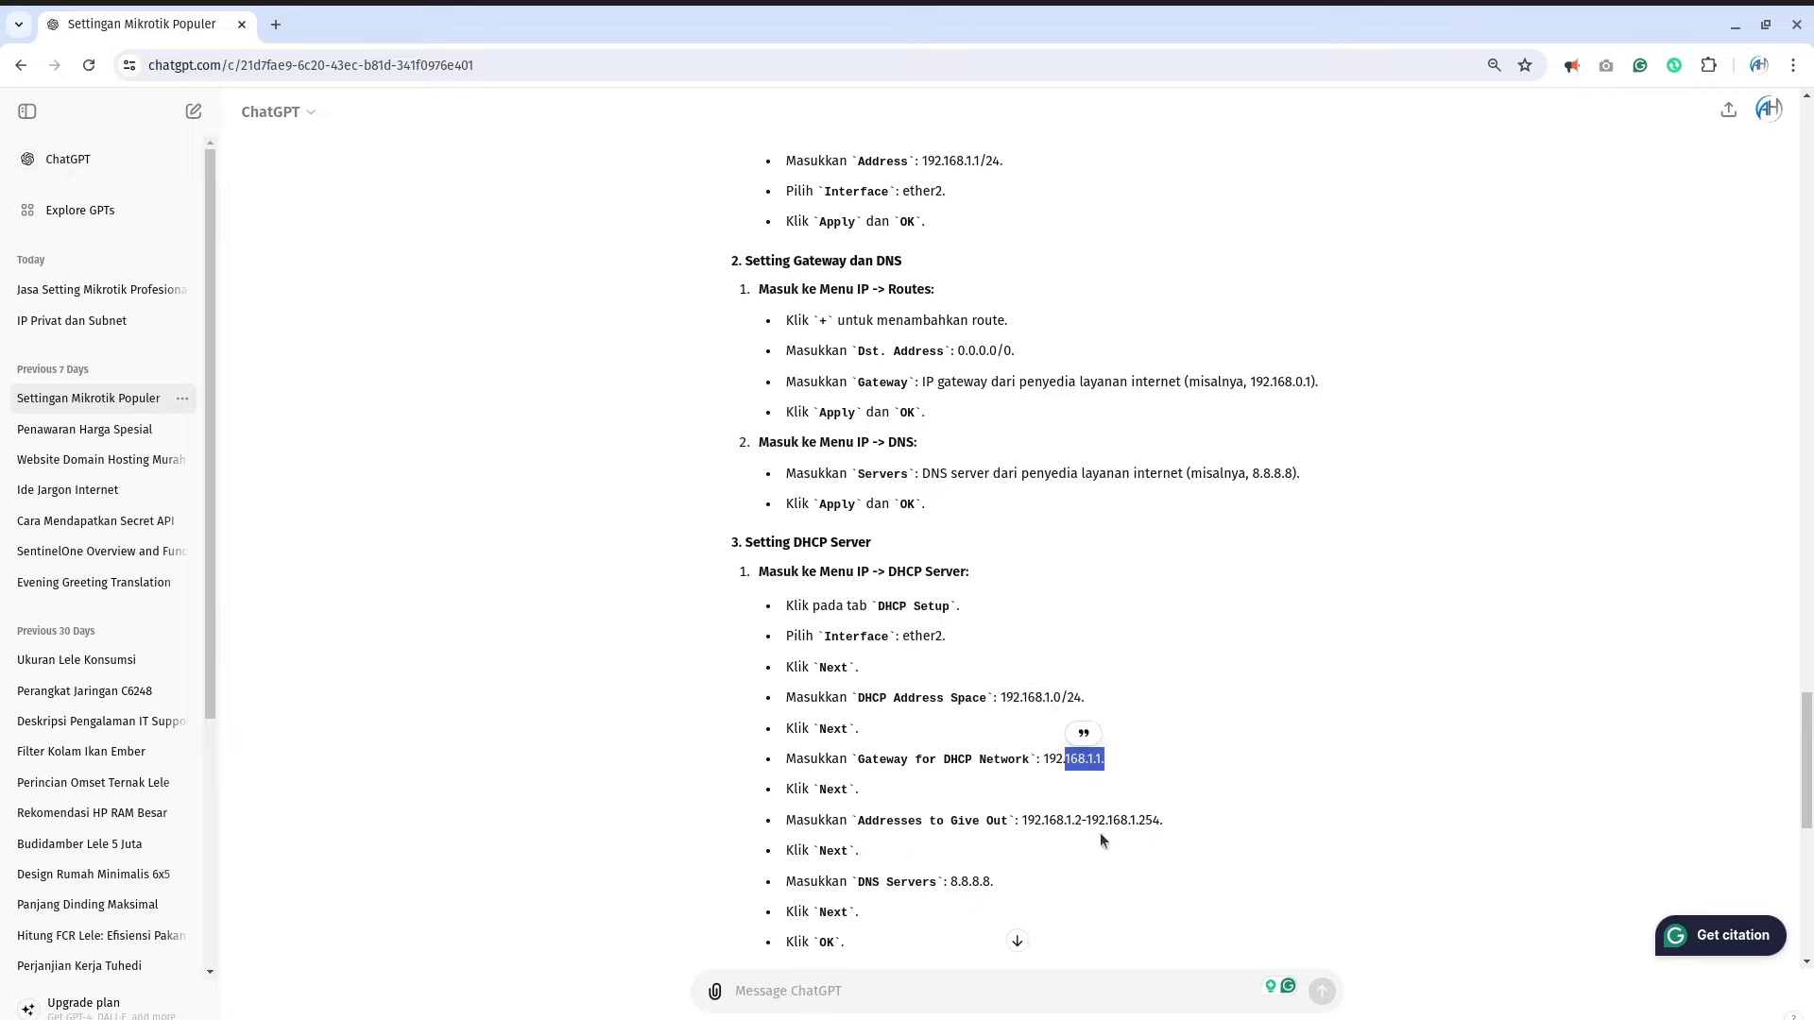
pyautogui.moveTo(1164, 821); pyautogui.dragTo(1018, 821)
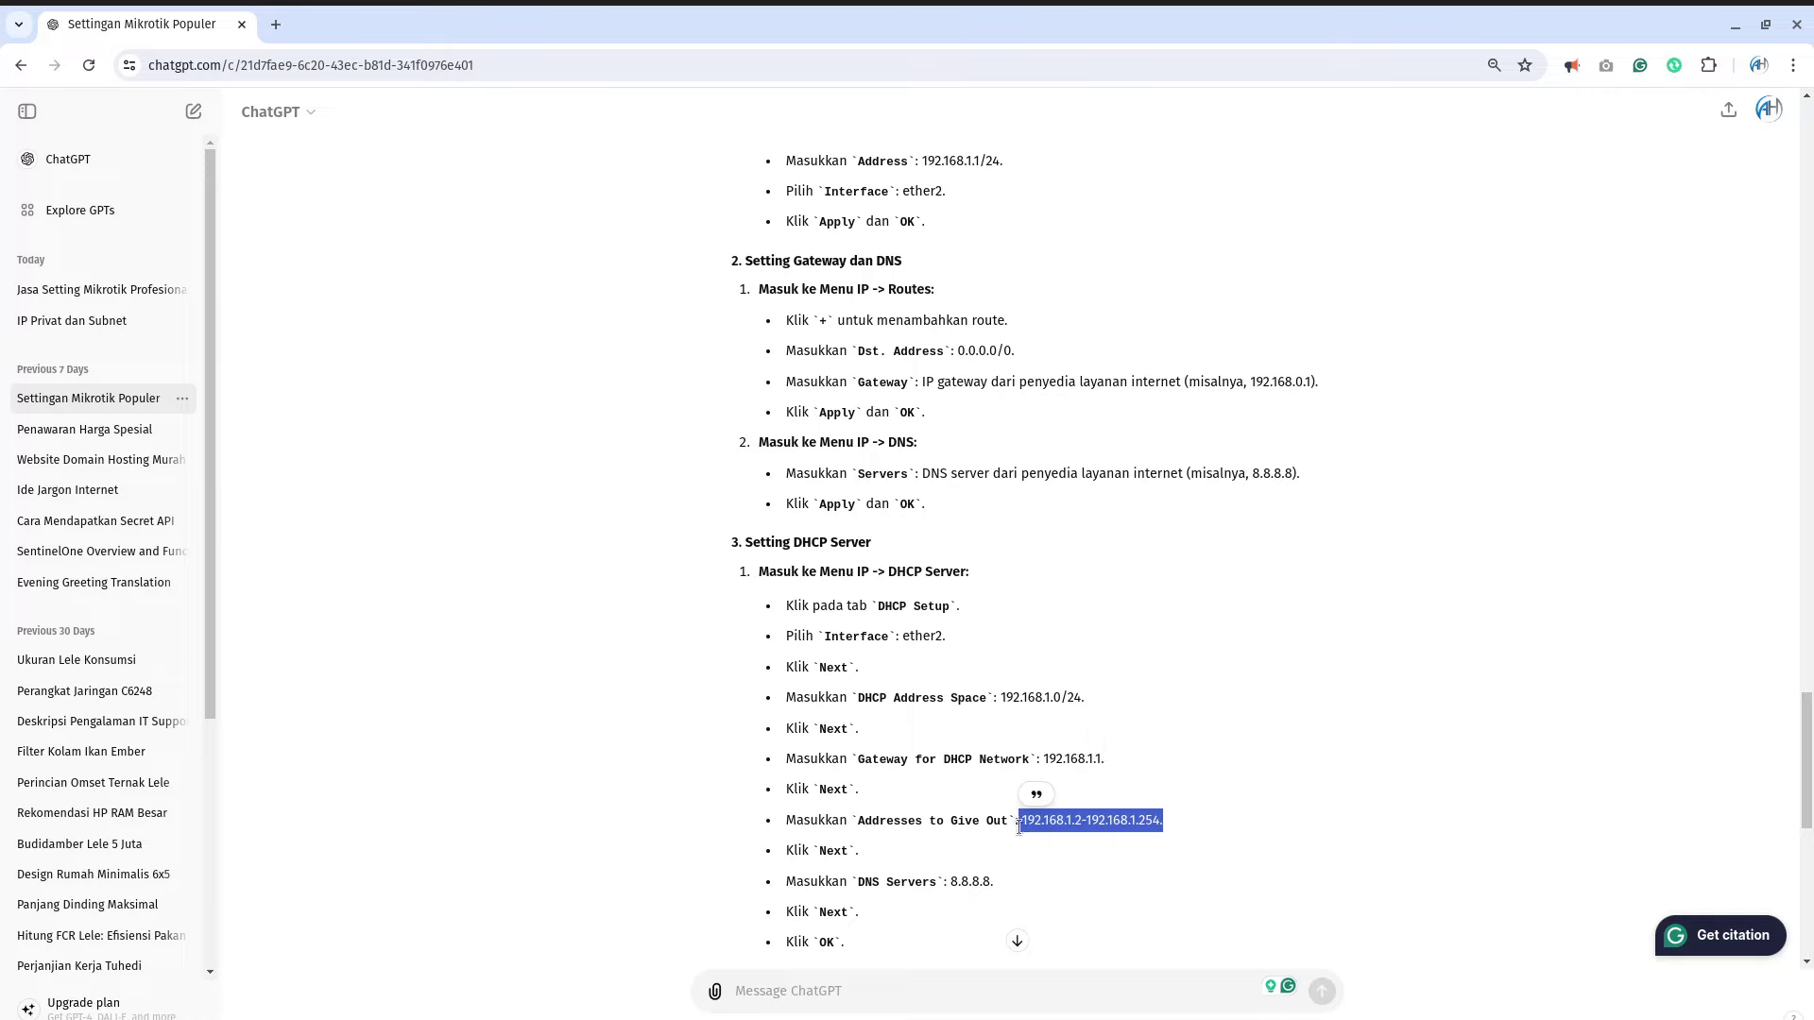
pyautogui.moveTo(1024, 882); pyautogui.dragTo(962, 882)
# Step: Read the "Topologi dan Keterangan" section, highlighting the router's gateway IP and the end of the internet connection note
pyautogui.scroll(-3, 962, 885)
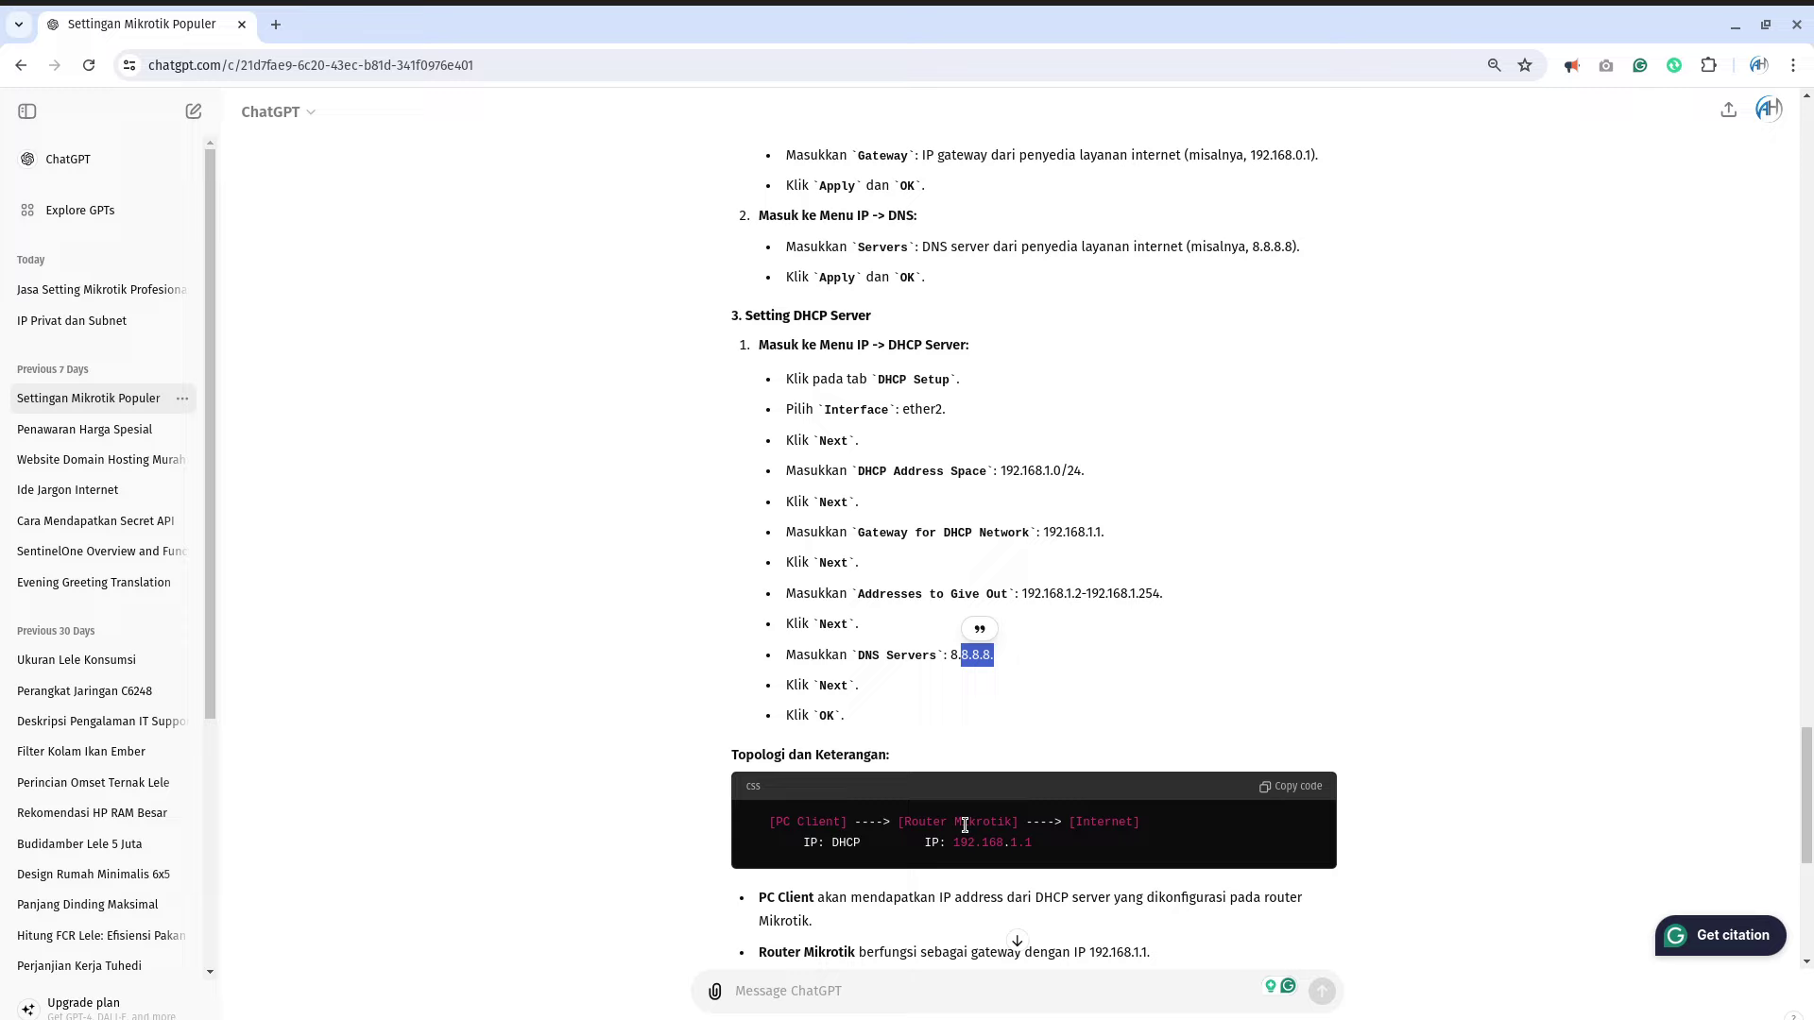
pyautogui.scroll(-1, 1101, 803)
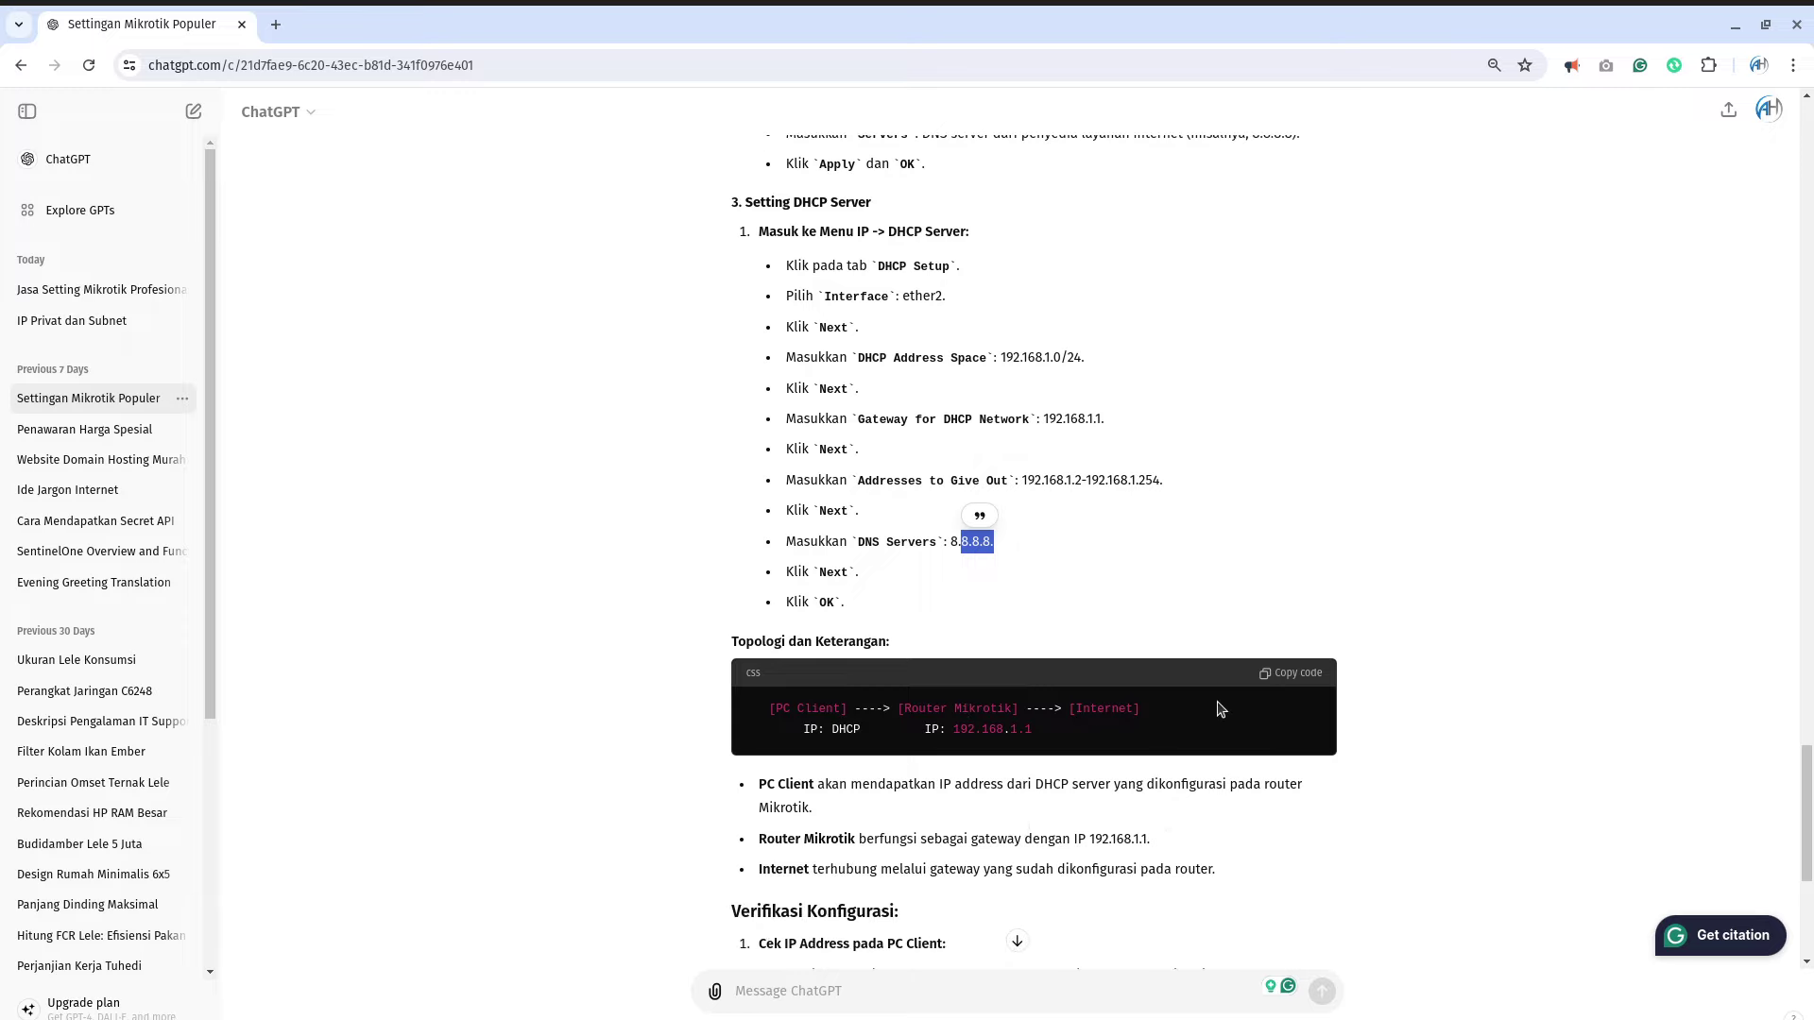
pyautogui.scroll(-1, 1045, 835)
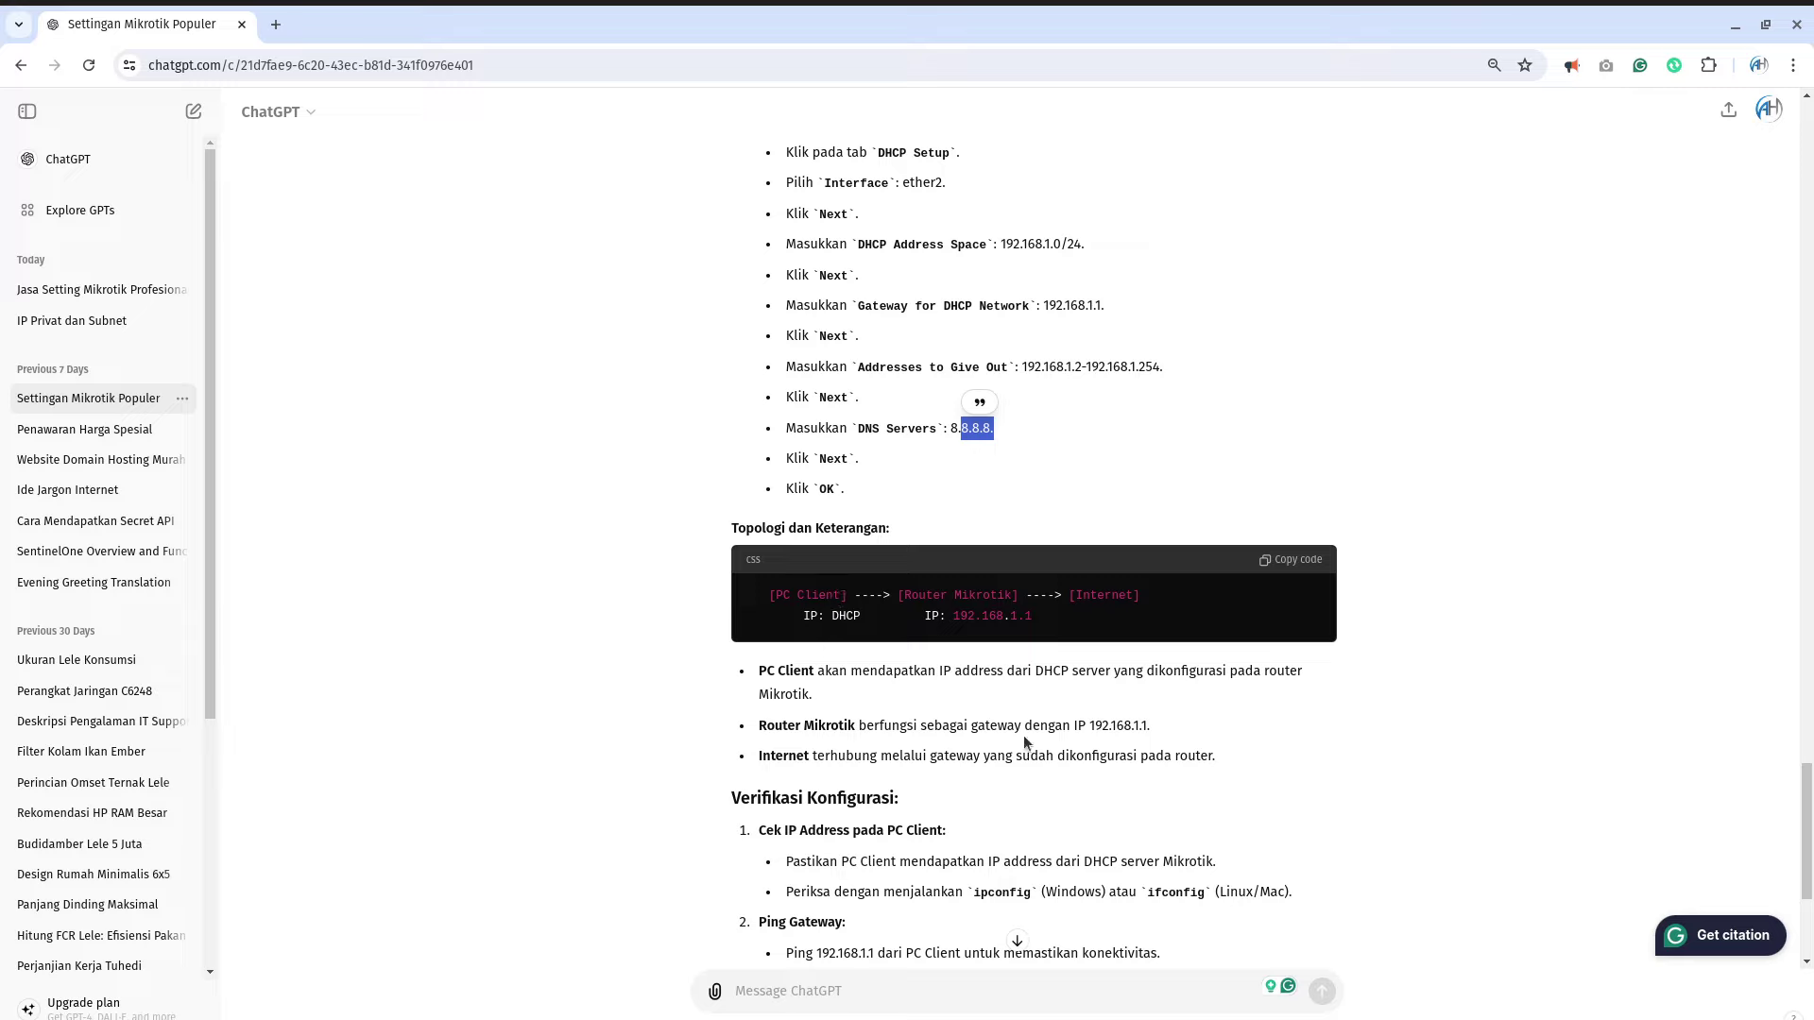
pyautogui.moveTo(1162, 728); pyautogui.dragTo(1081, 728)
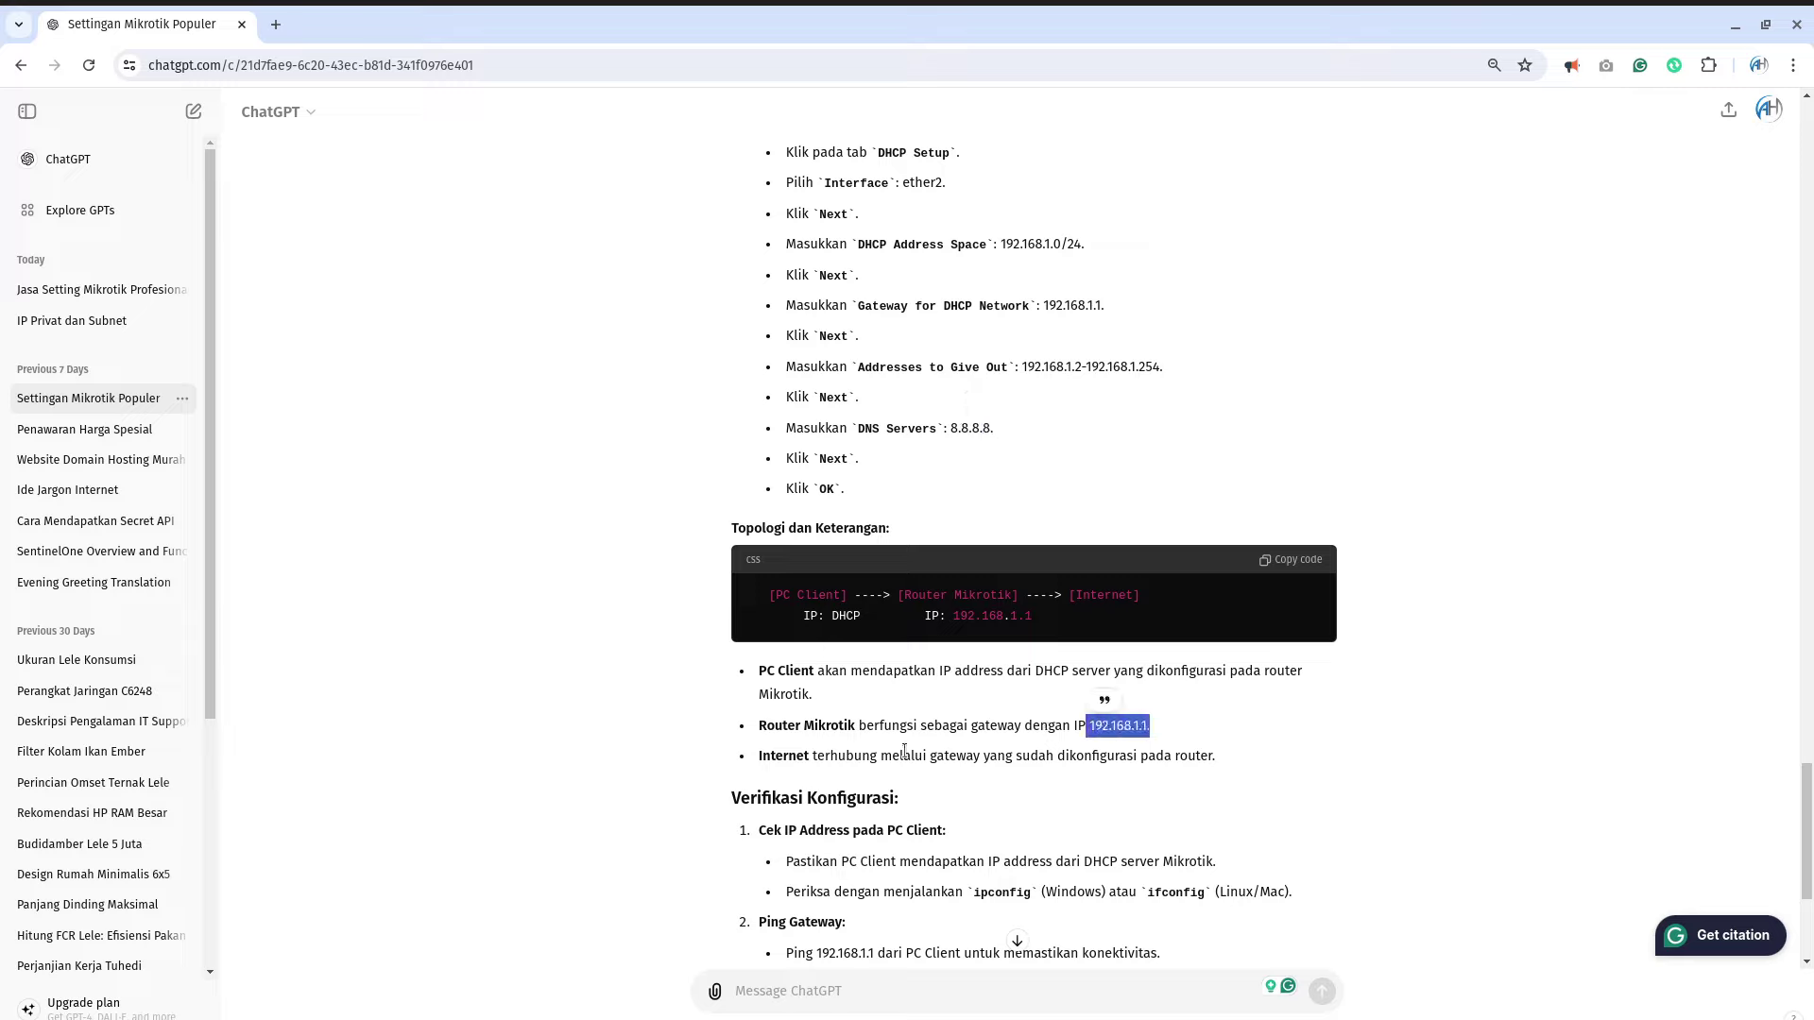
pyautogui.moveTo(1237, 758); pyautogui.dragTo(1192, 757)
# Step: Read the "Verifikasi Konfigurasi" and "Penutup" sections, highlighting the gateway ping, the internet ping and the closing sentence
pyautogui.scroll(-3, 1192, 758)
pyautogui.scroll(-1, 945, 761)
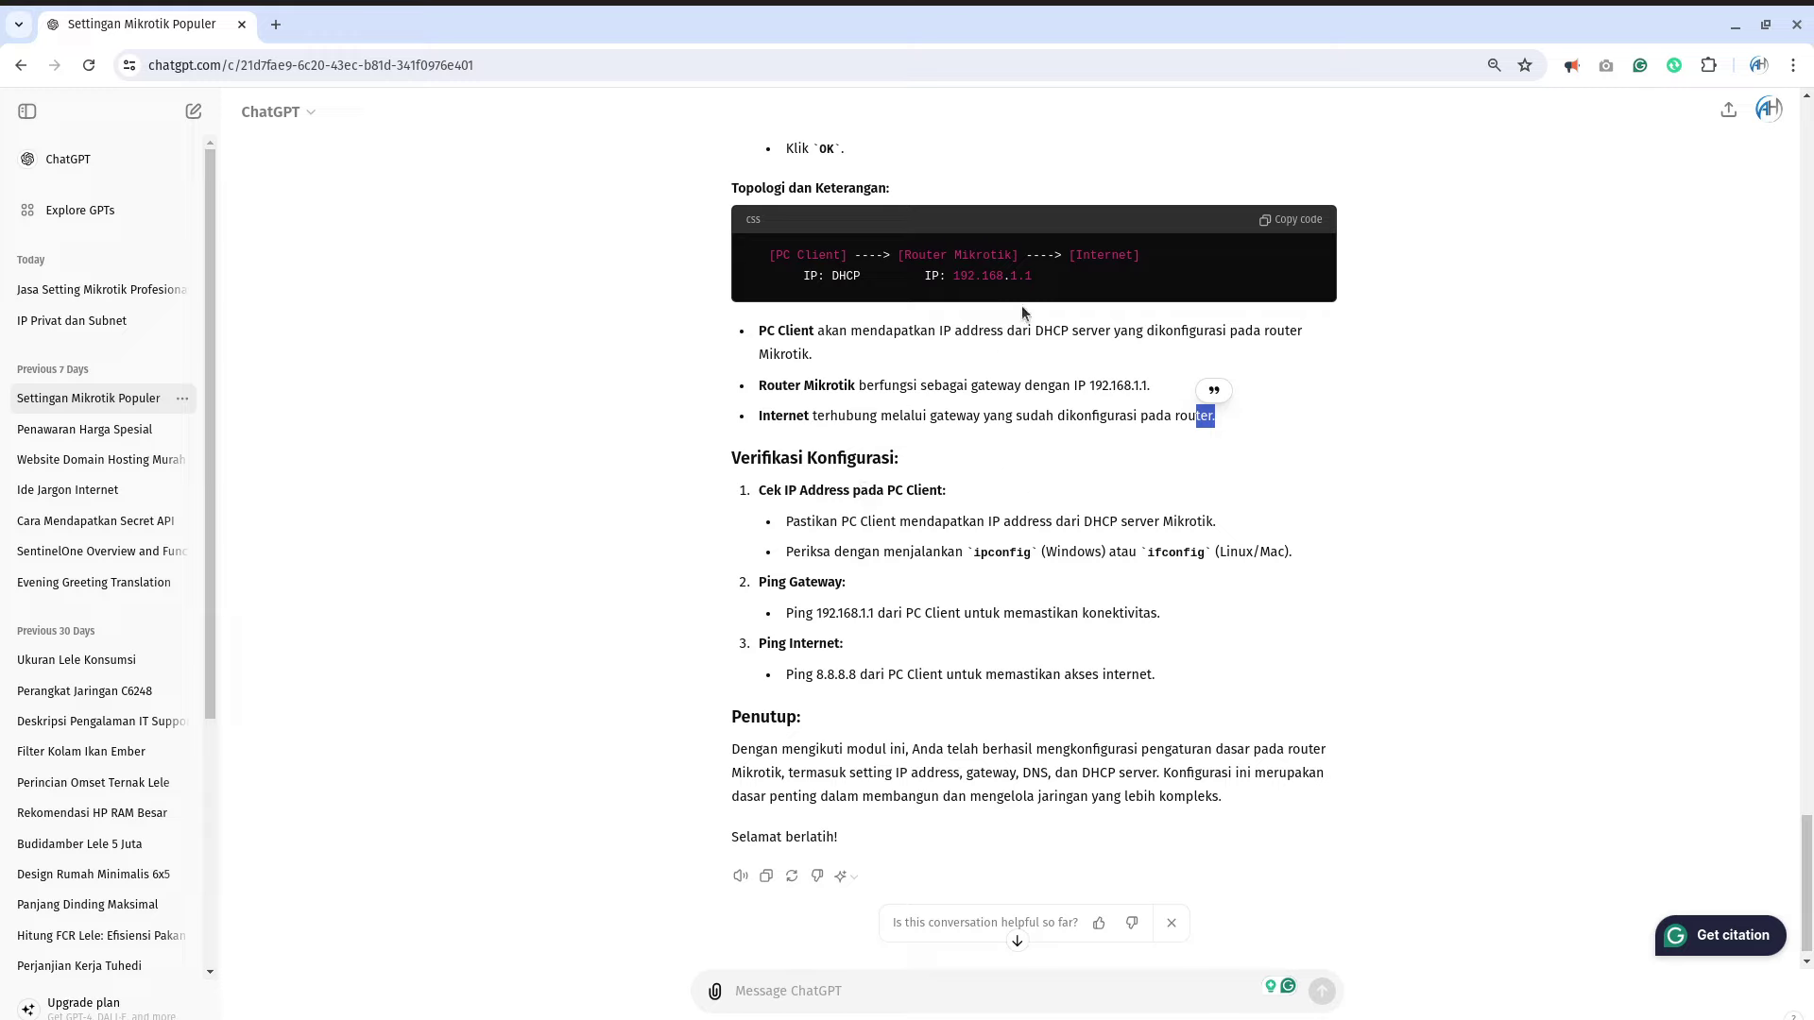
pyautogui.moveTo(1038, 278); pyautogui.dragTo(1024, 277)
pyautogui.moveTo(789, 618); pyautogui.dragTo(1172, 622)
pyautogui.click(852, 675)
pyautogui.moveTo(780, 676); pyautogui.dragTo(1158, 676)
pyautogui.click(1254, 671)
pyautogui.moveTo(1243, 799); pyautogui.dragTo(996, 798)
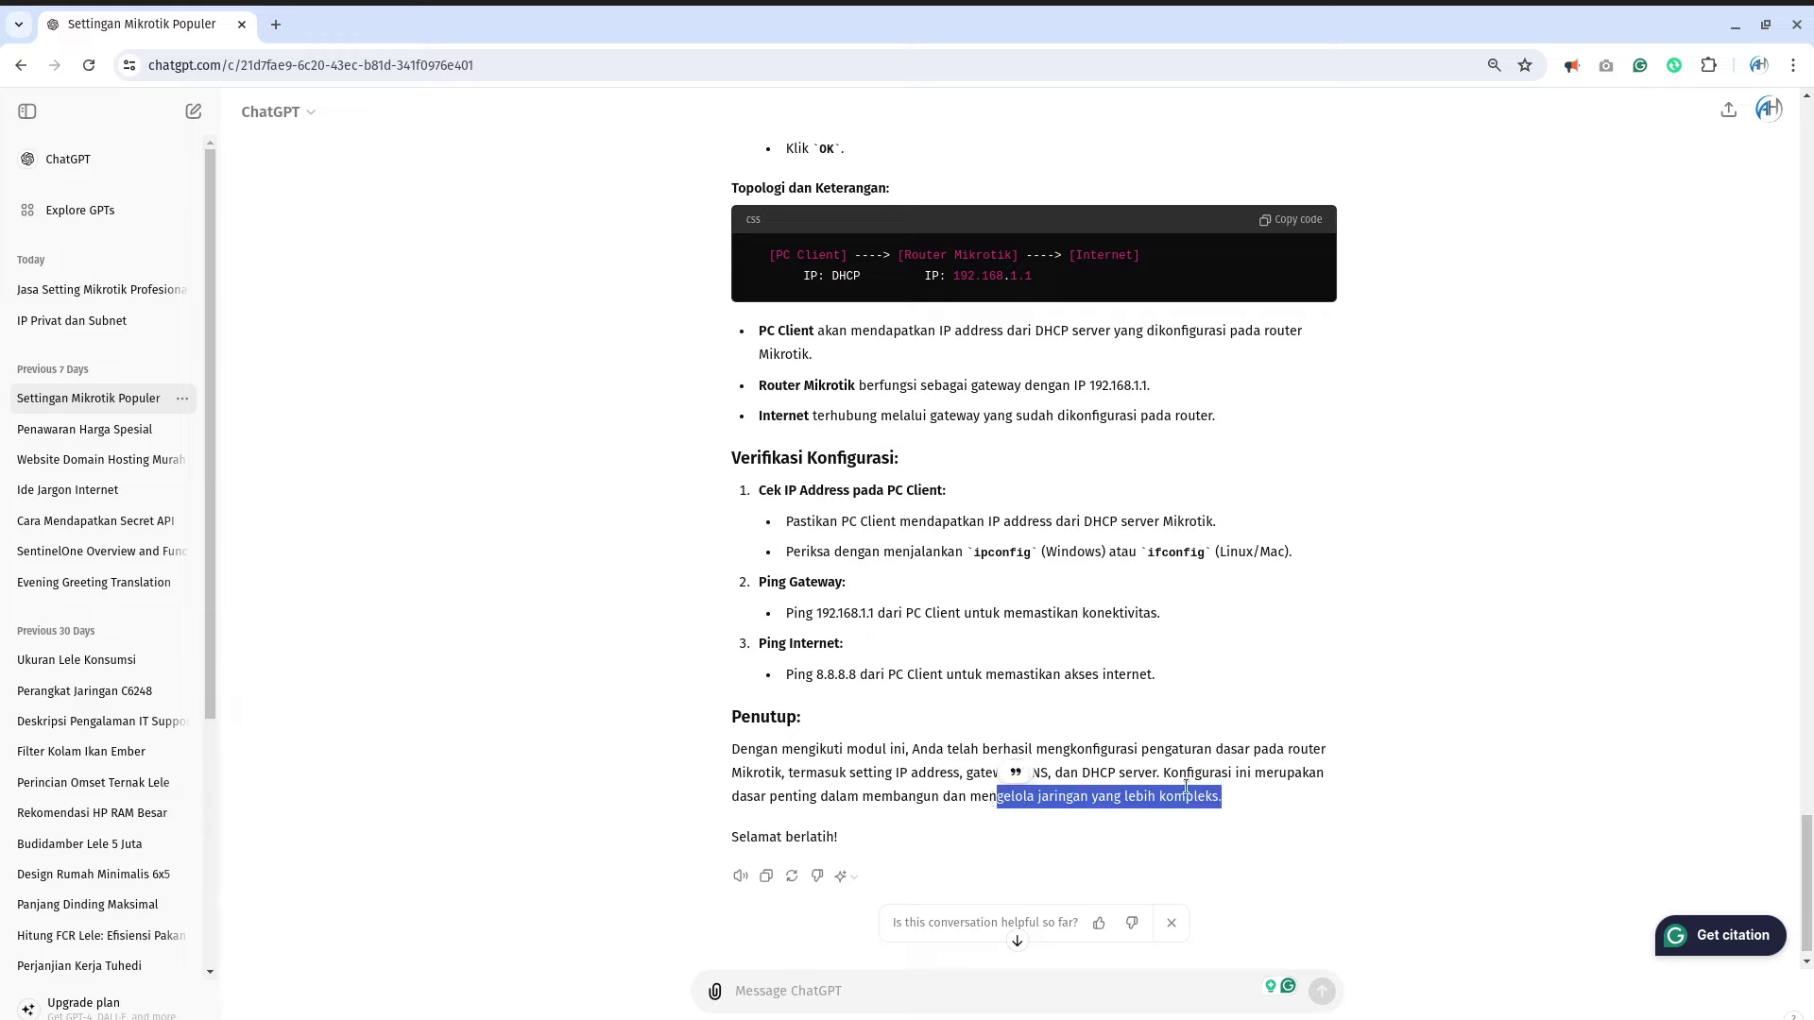
pyautogui.click(1240, 819)
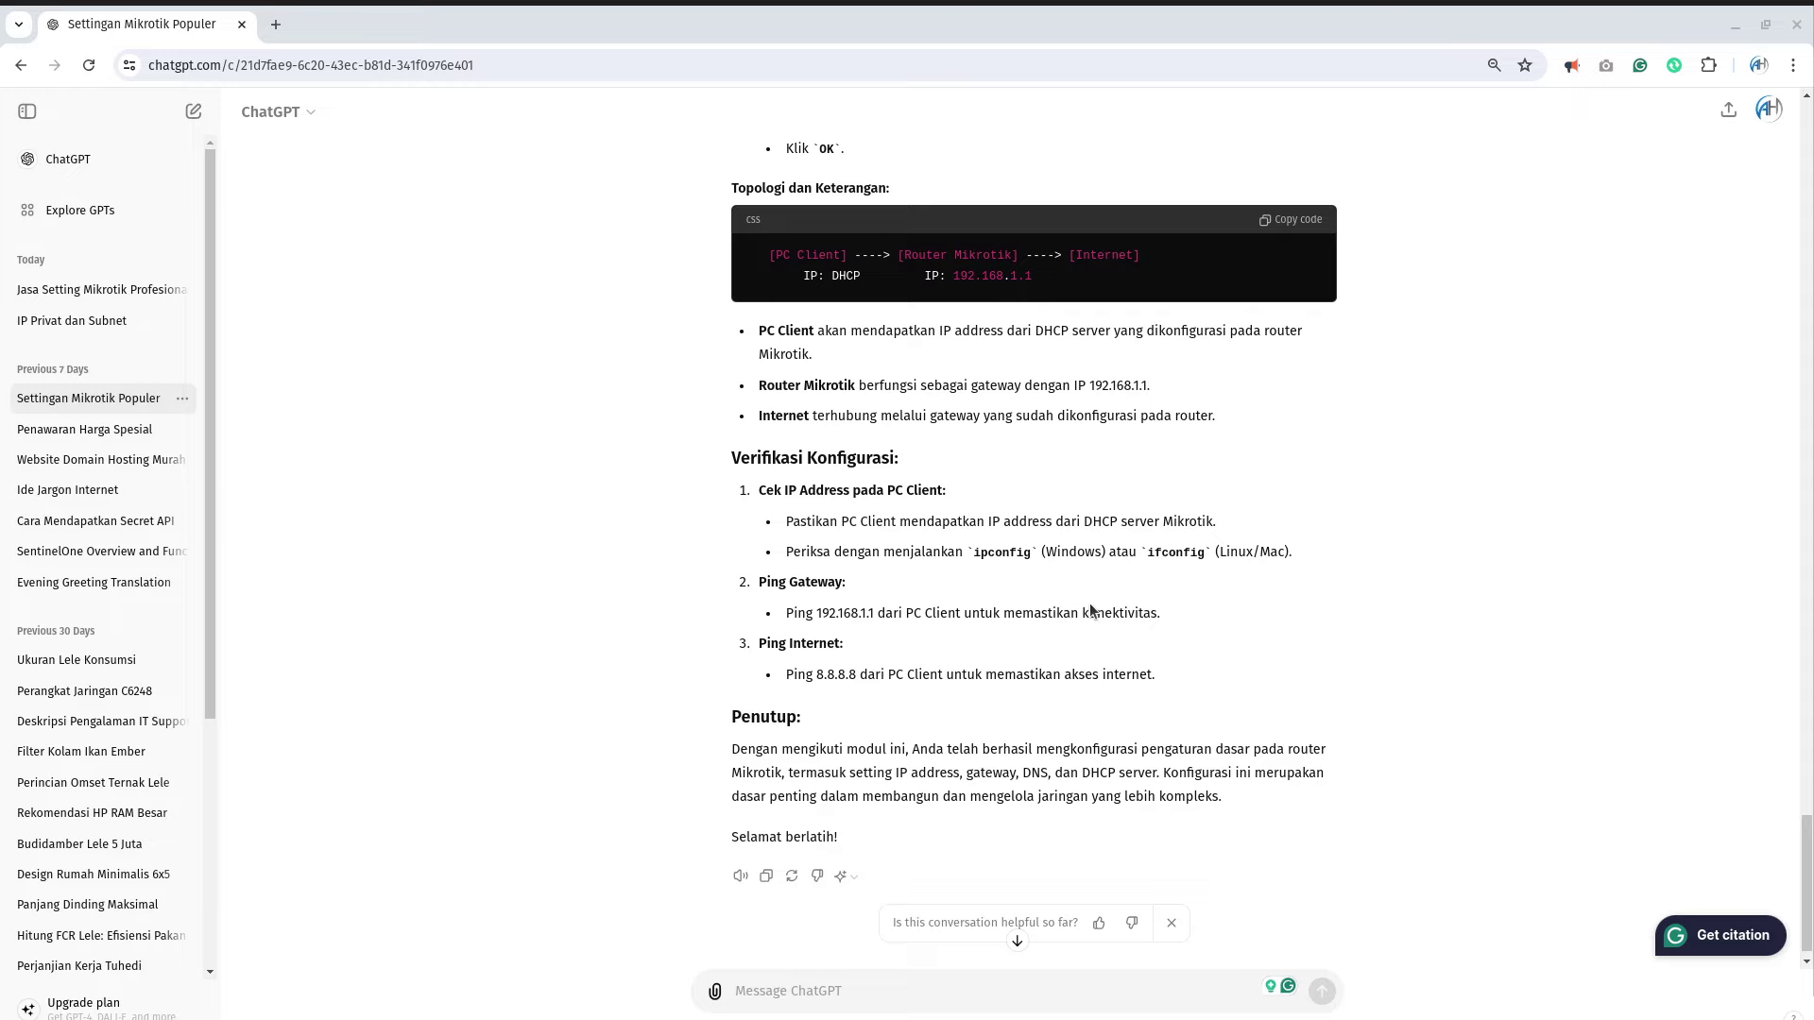
pyautogui.scroll(1, 1091, 610)
pyautogui.scroll(3, 1090, 609)
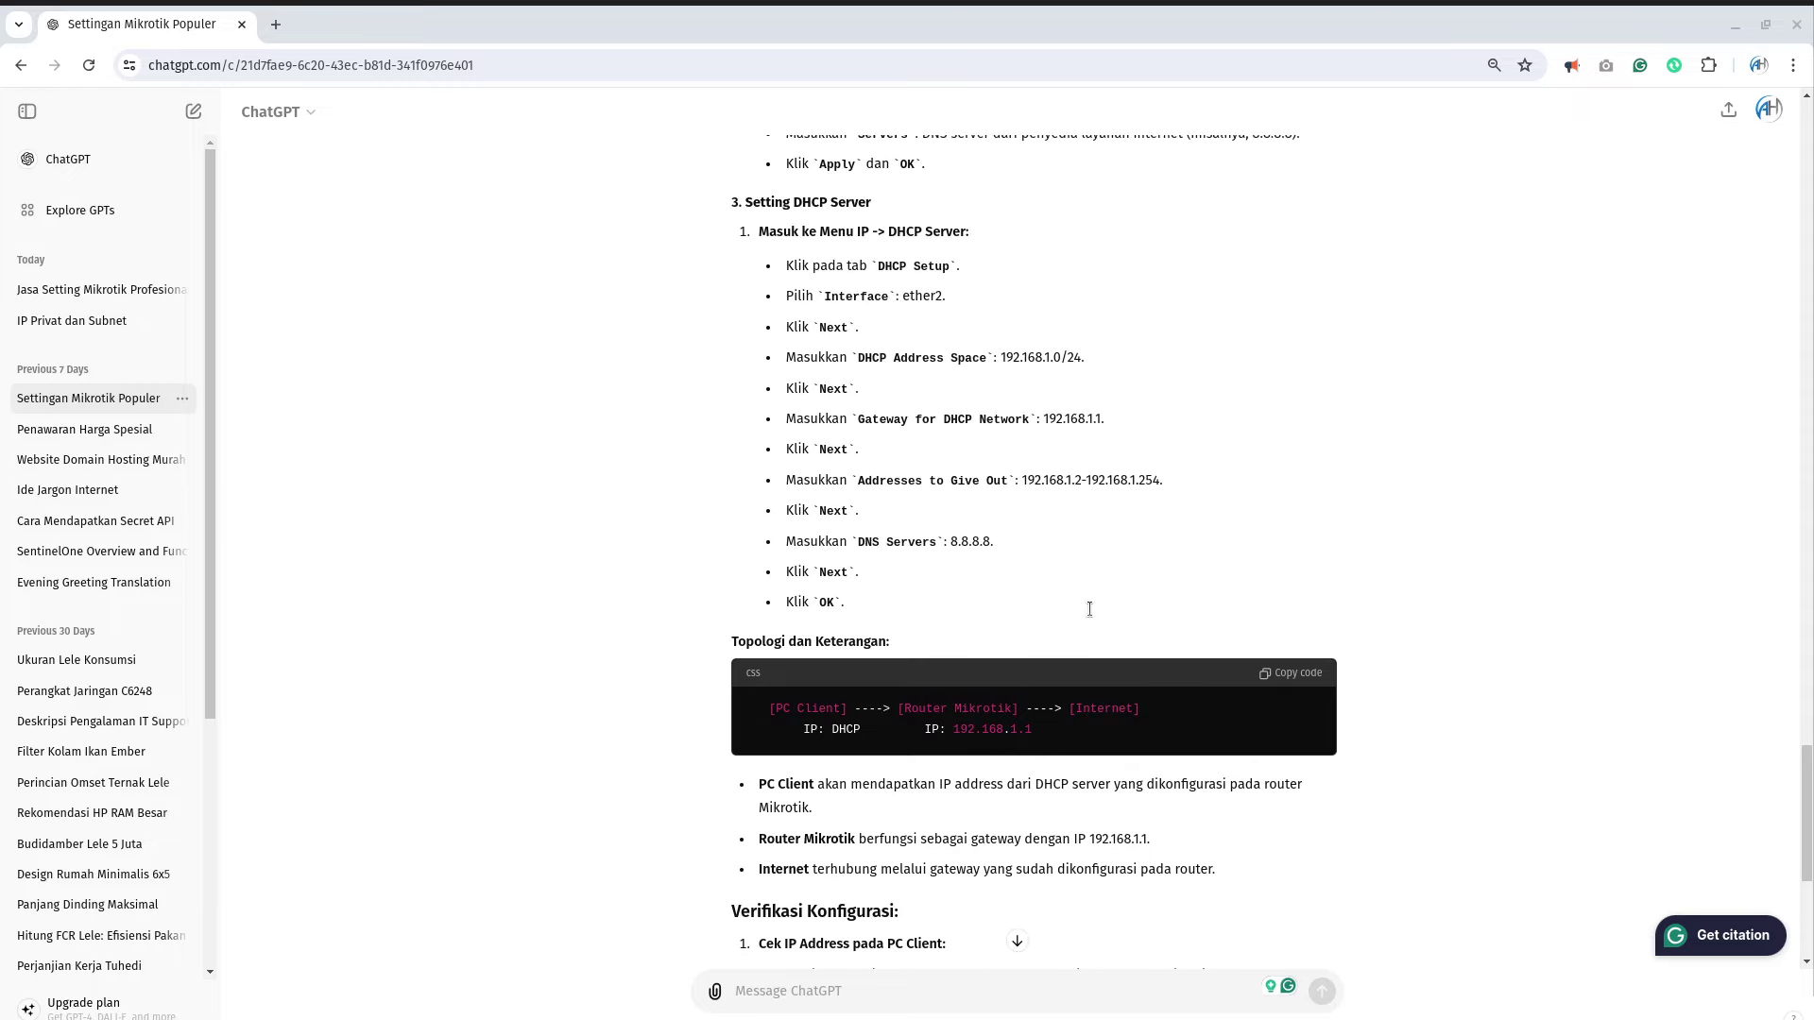
pyautogui.scroll(-2, 1089, 609)
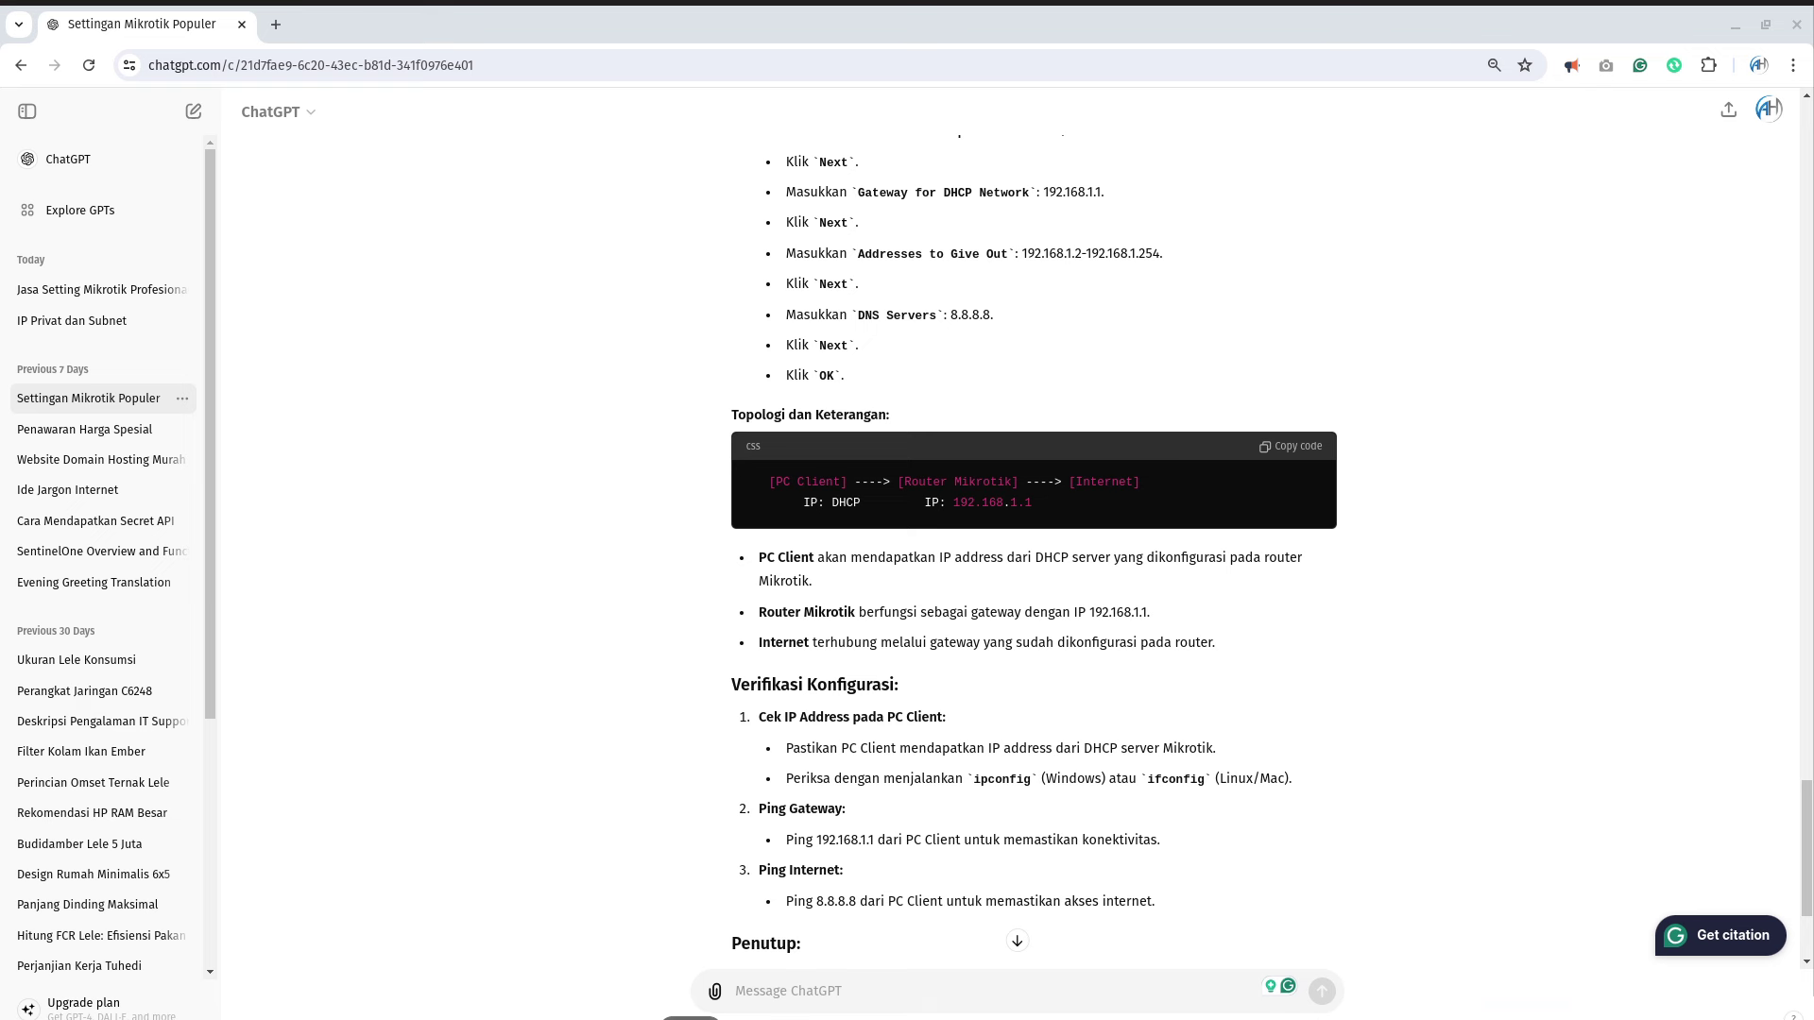
# Step: Switch to the PNETLab topology and delete the VPC and Mikrotik-7.6 nodes together
pyautogui.hotkey('alt', 'Tab')
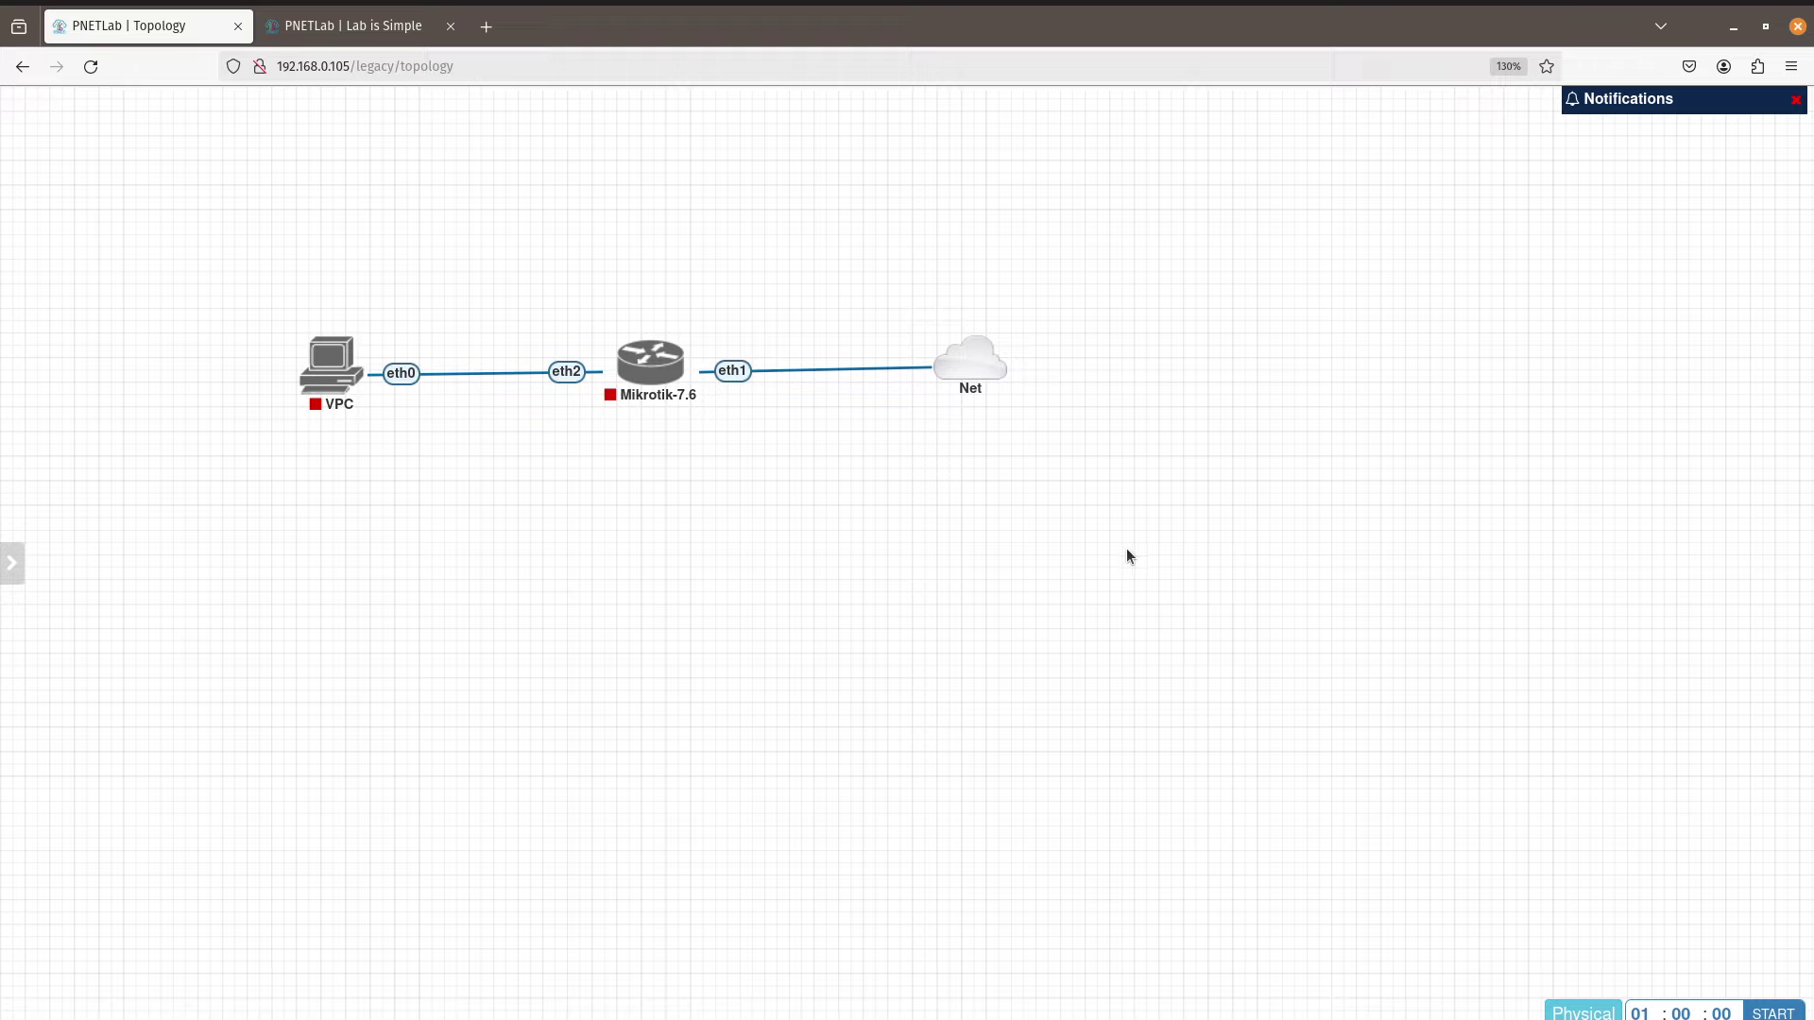
pyautogui.moveTo(1216, 277); pyautogui.dragTo(179, 412)
pyautogui.rightClick(669, 364)
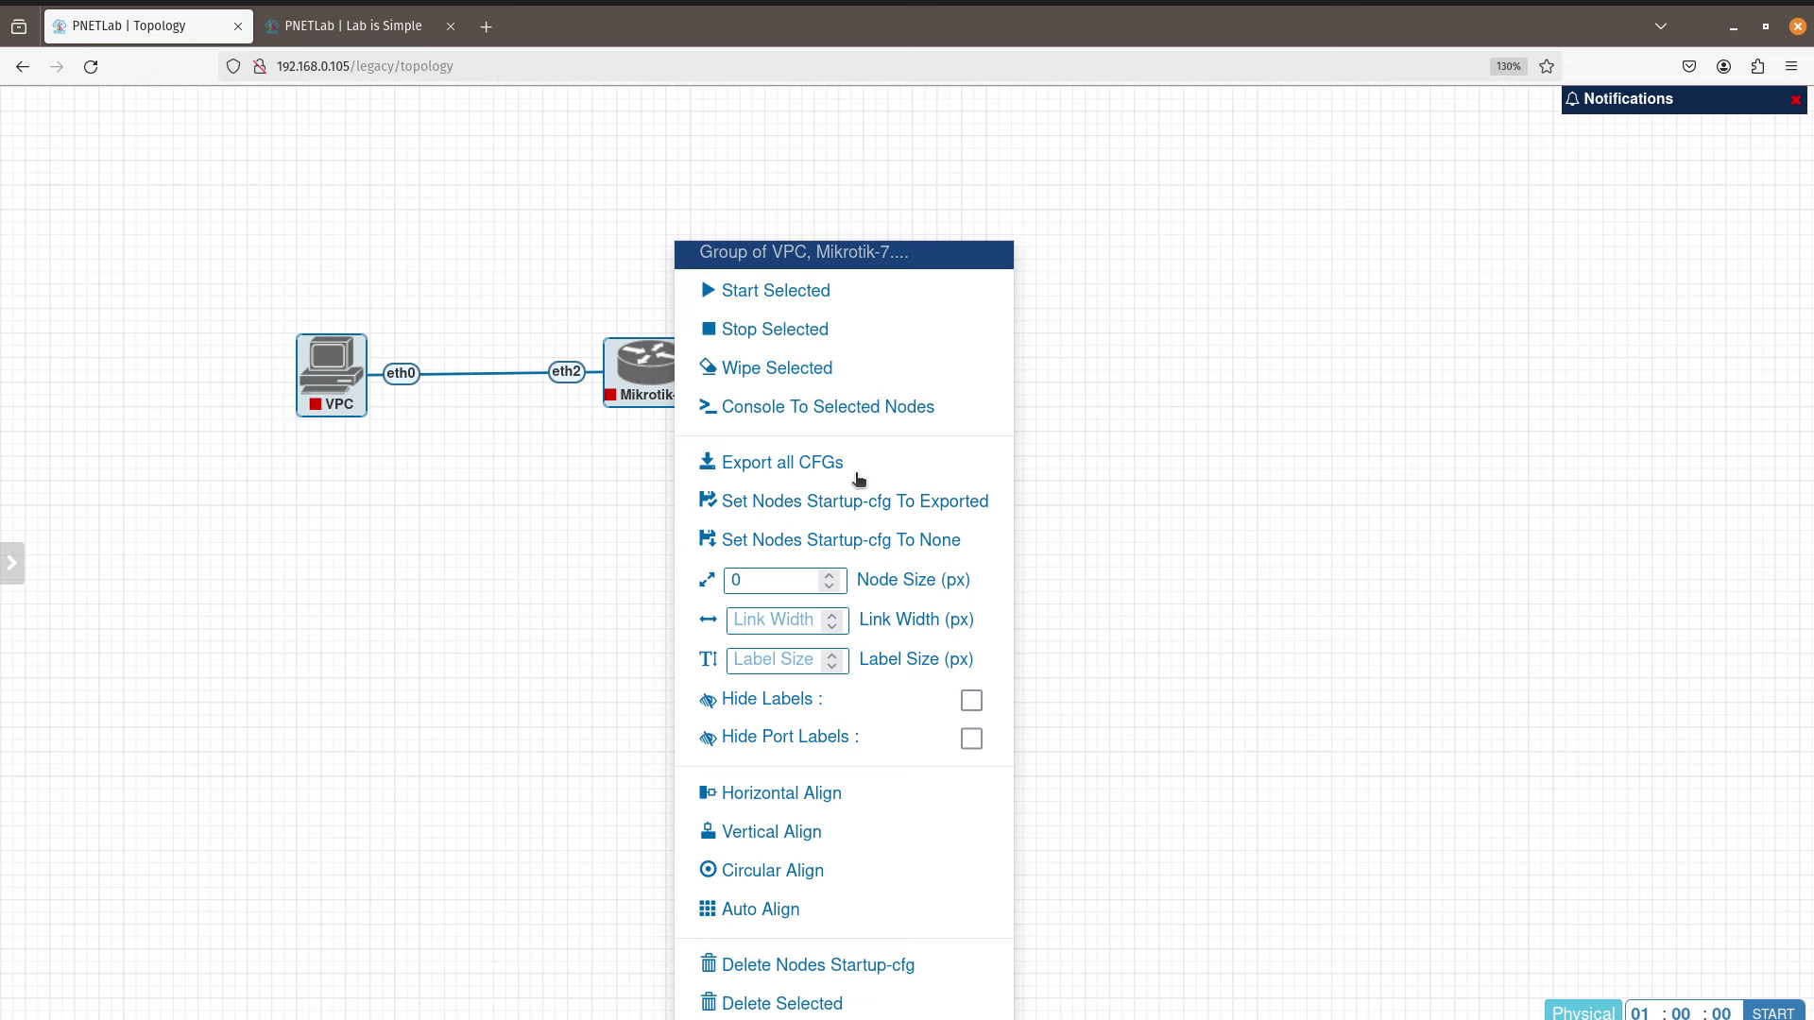
pyautogui.click(864, 1005)
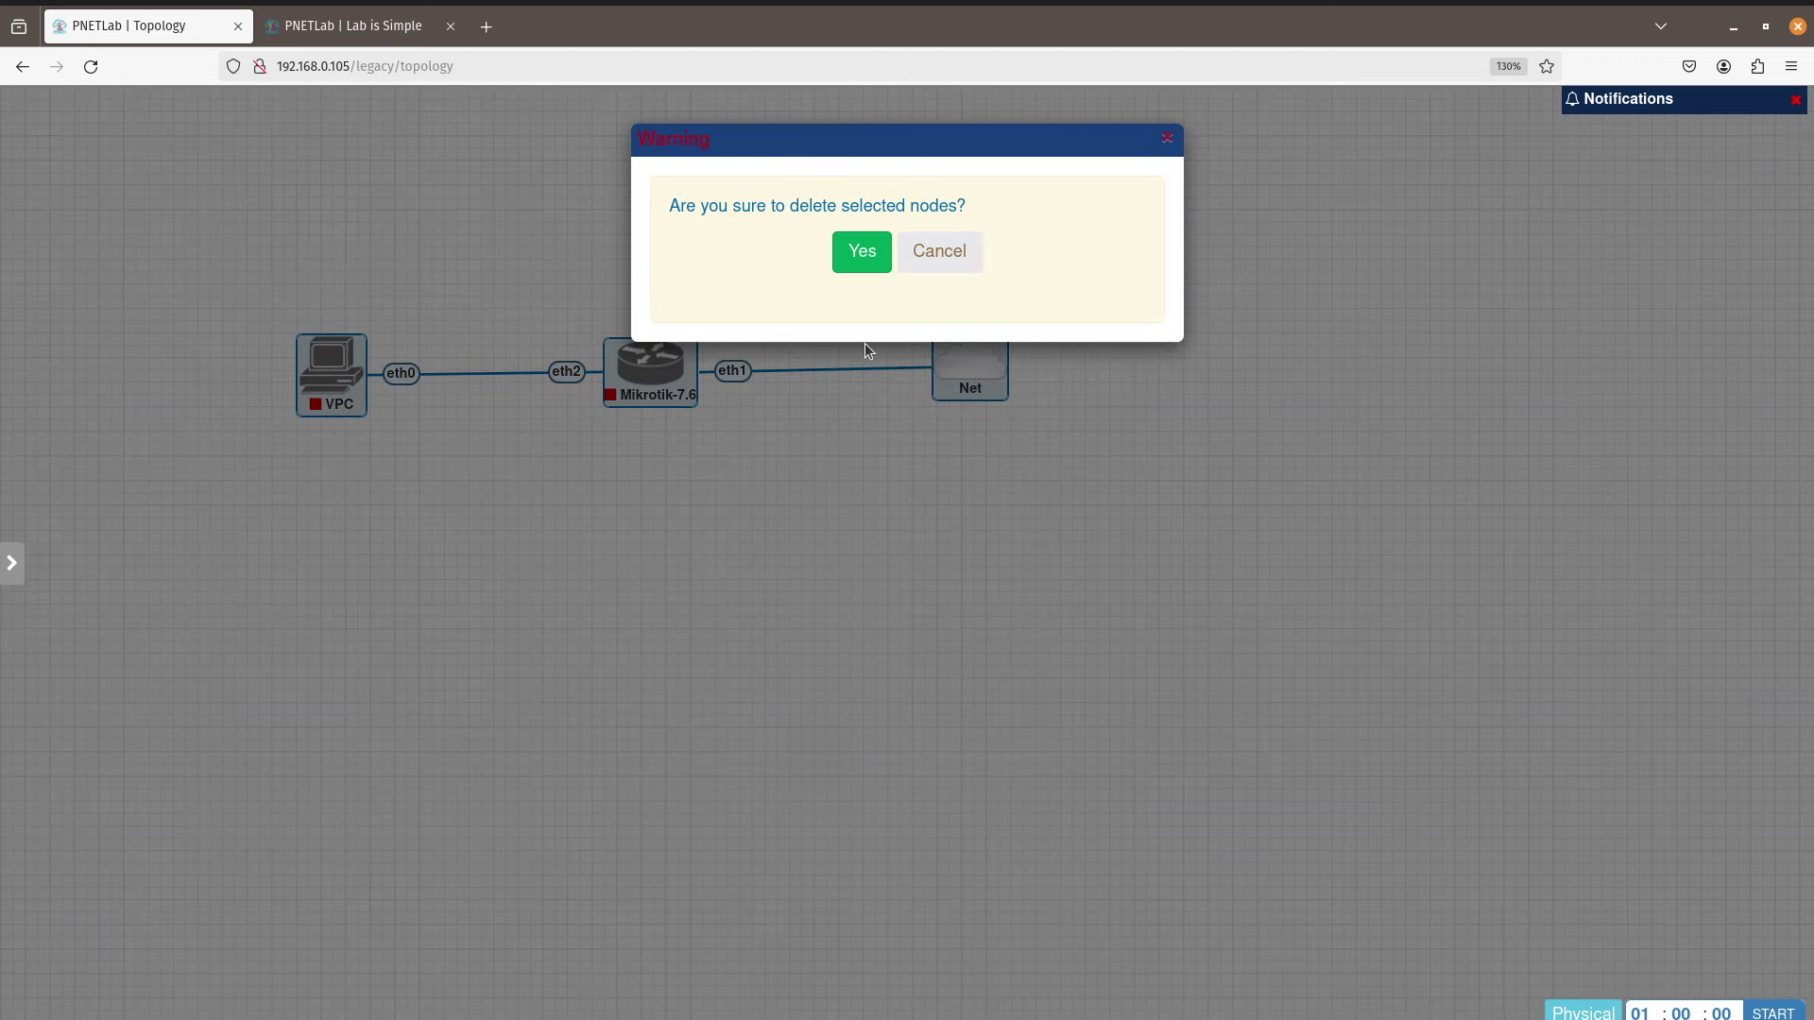
pyautogui.click(862, 253)
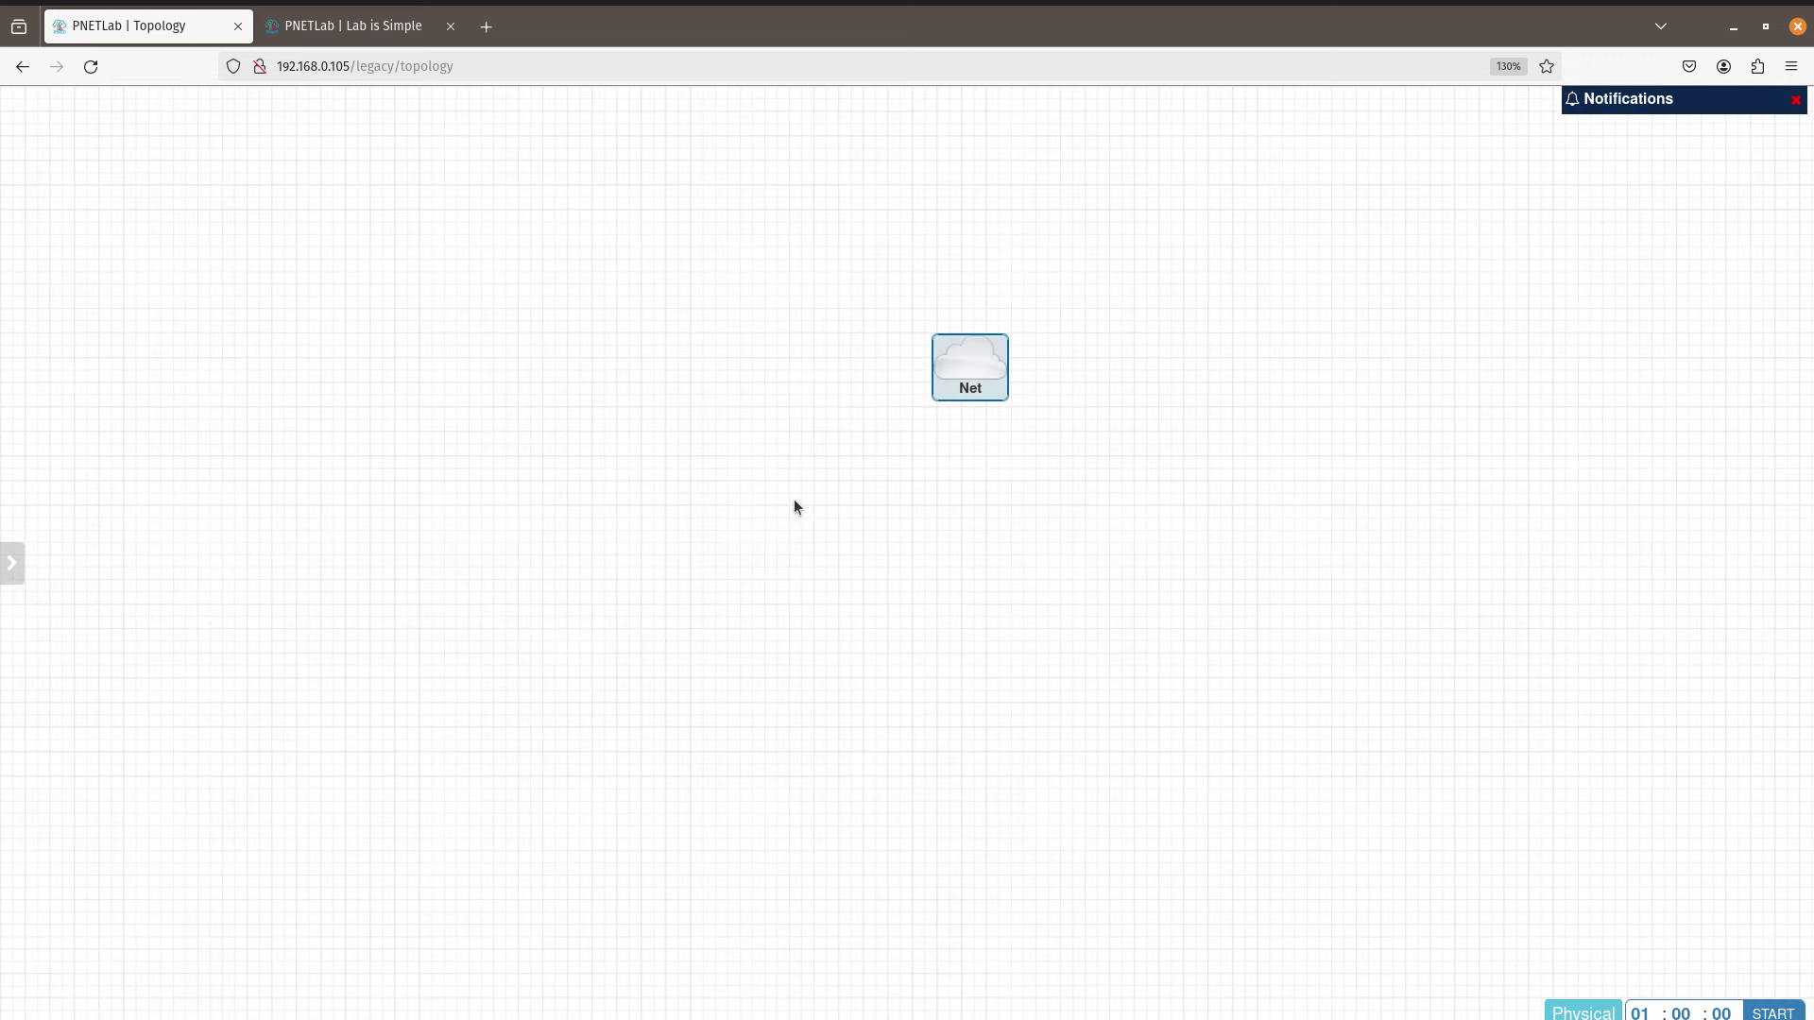
# Step: Delete the remaining Net cloud network to empty the topology canvas
pyautogui.rightClick(973, 383)
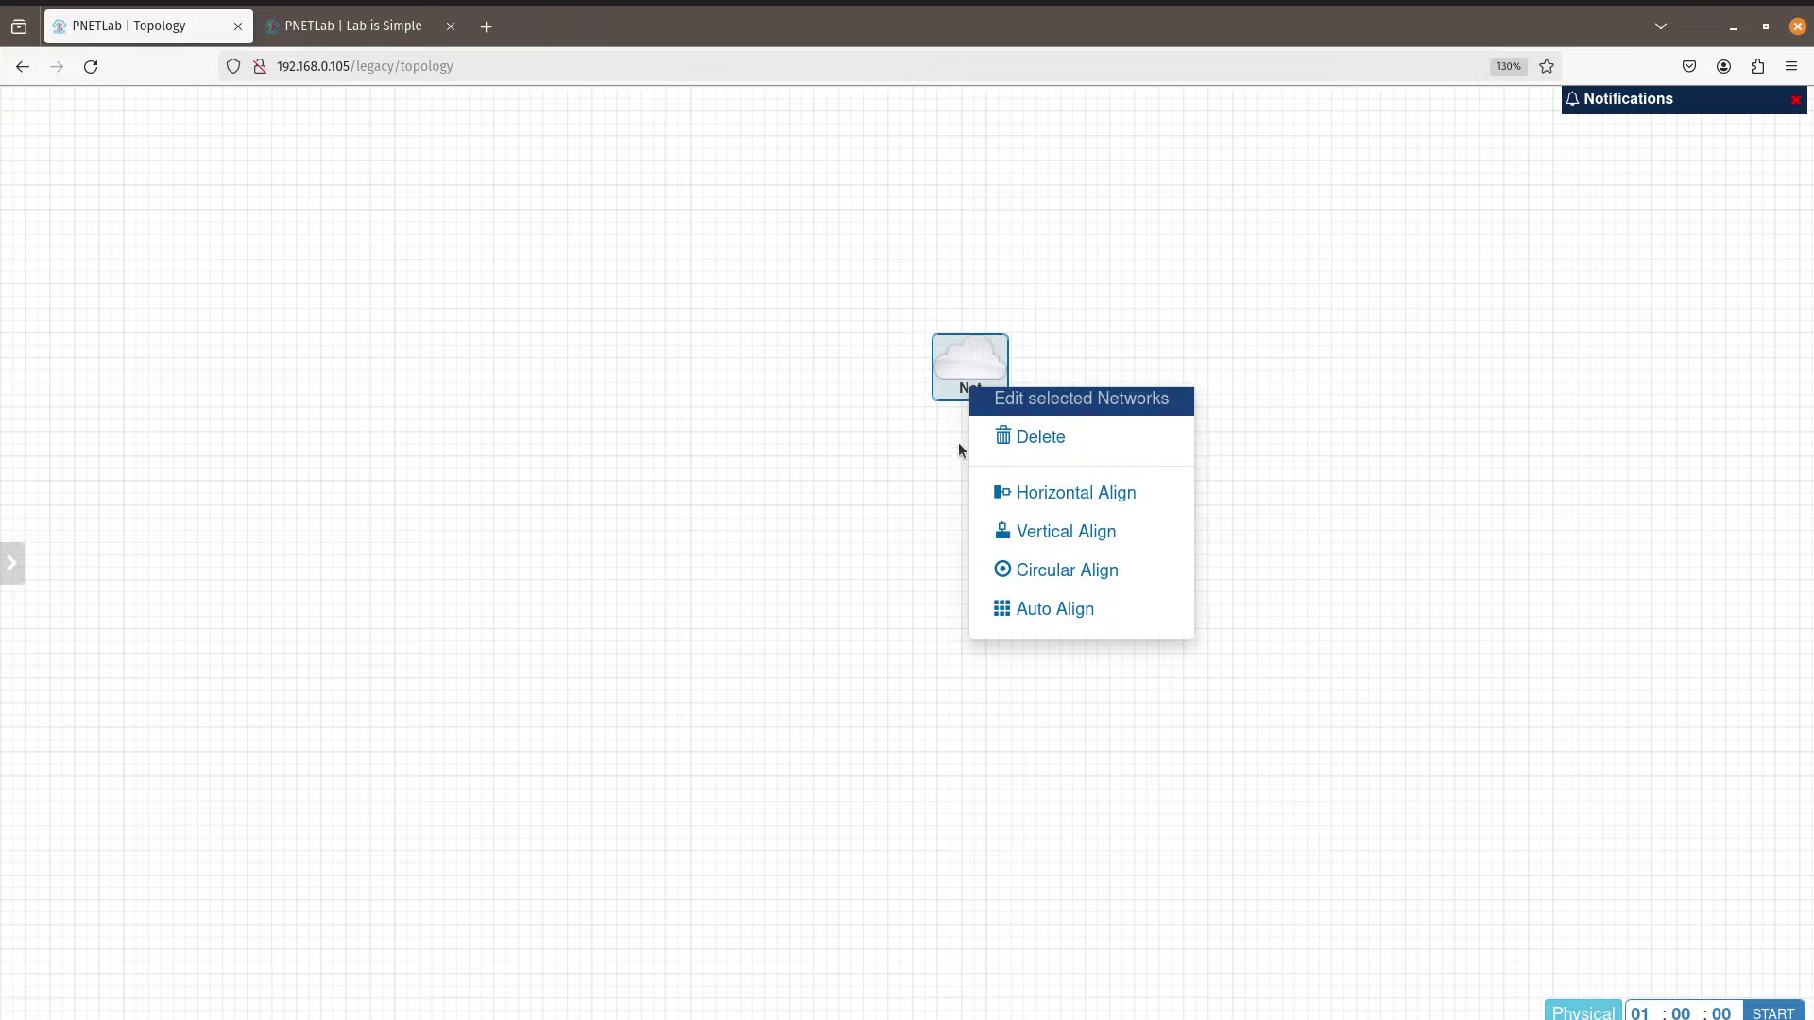
pyautogui.click(925, 463)
pyautogui.click(948, 325)
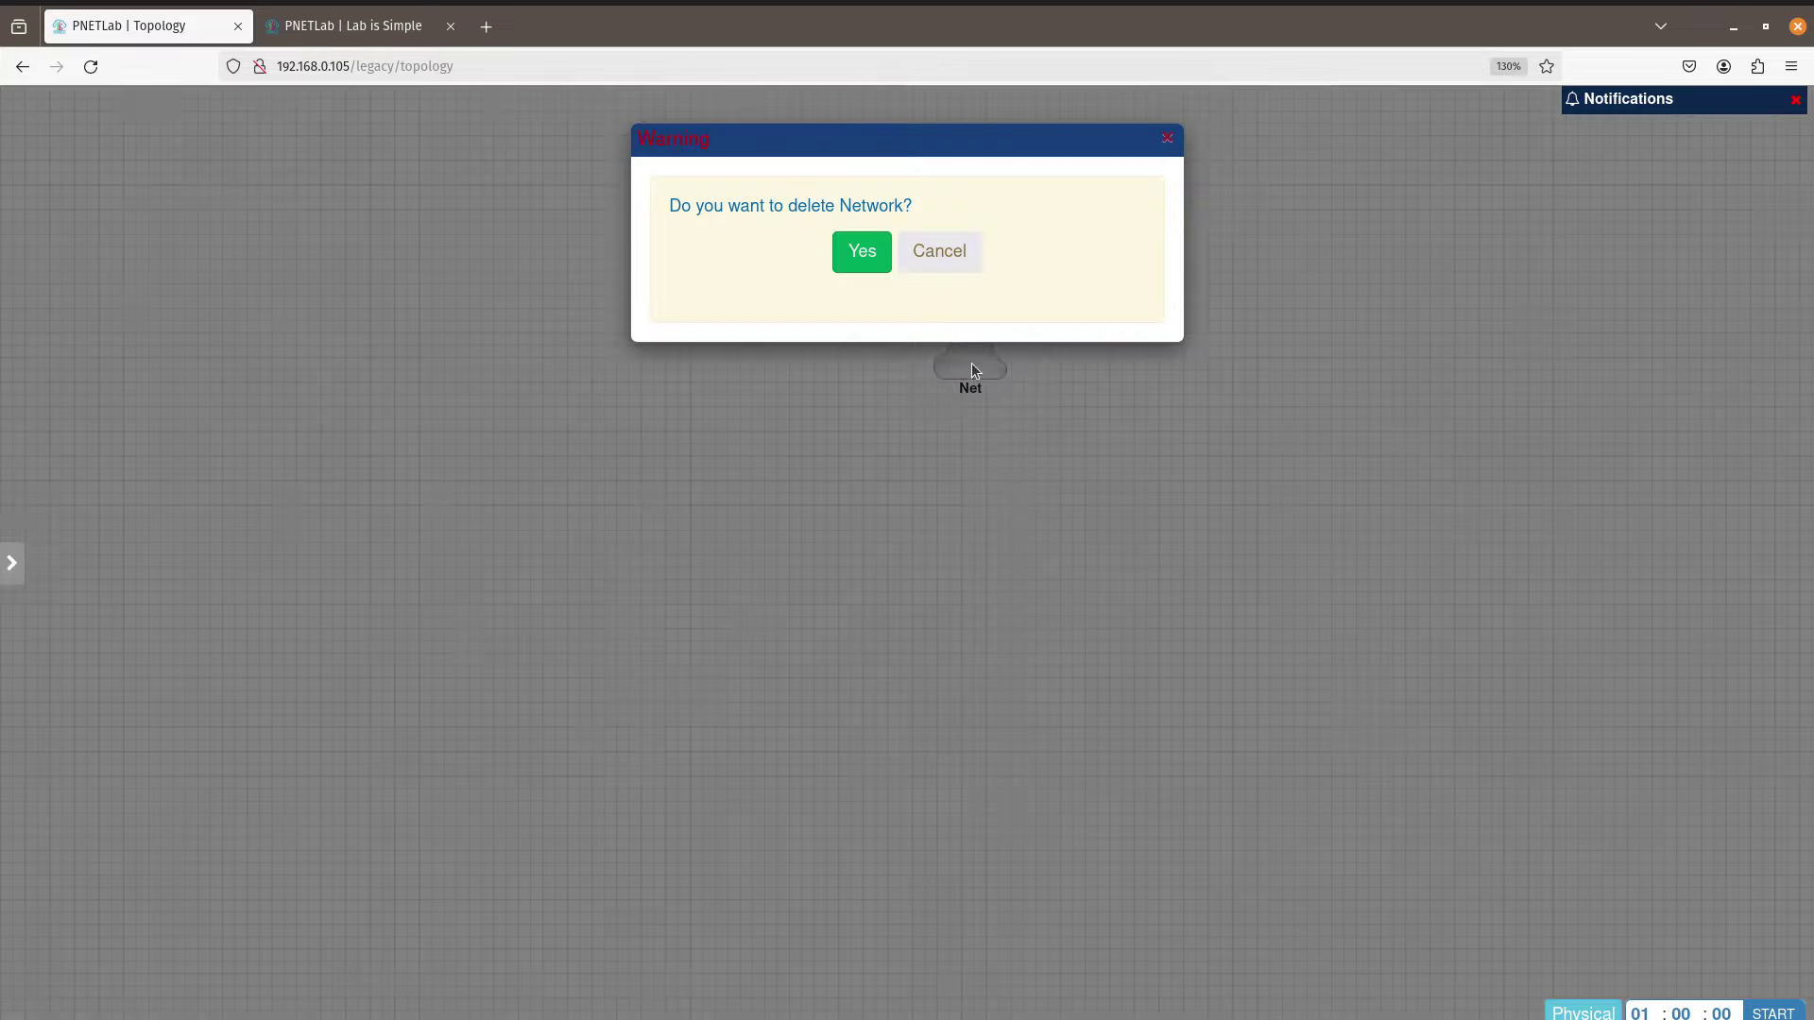
pyautogui.click(860, 265)
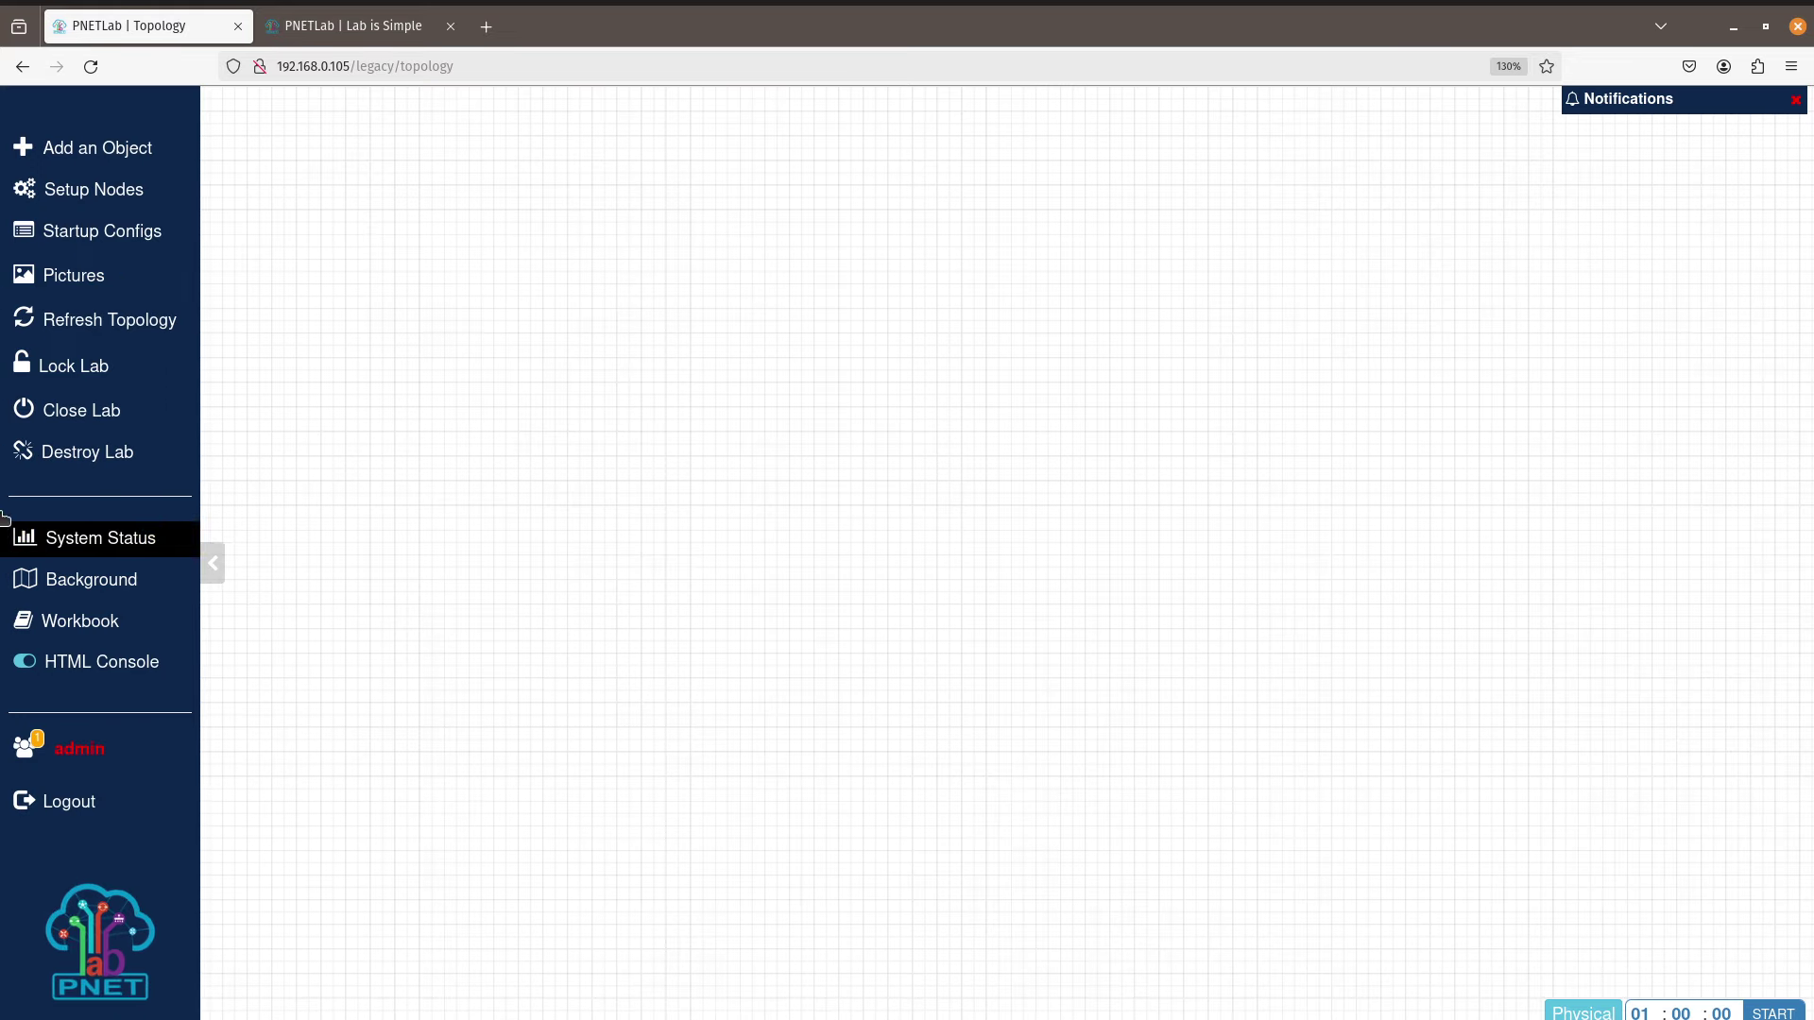
pyautogui.rightClick(755, 308)
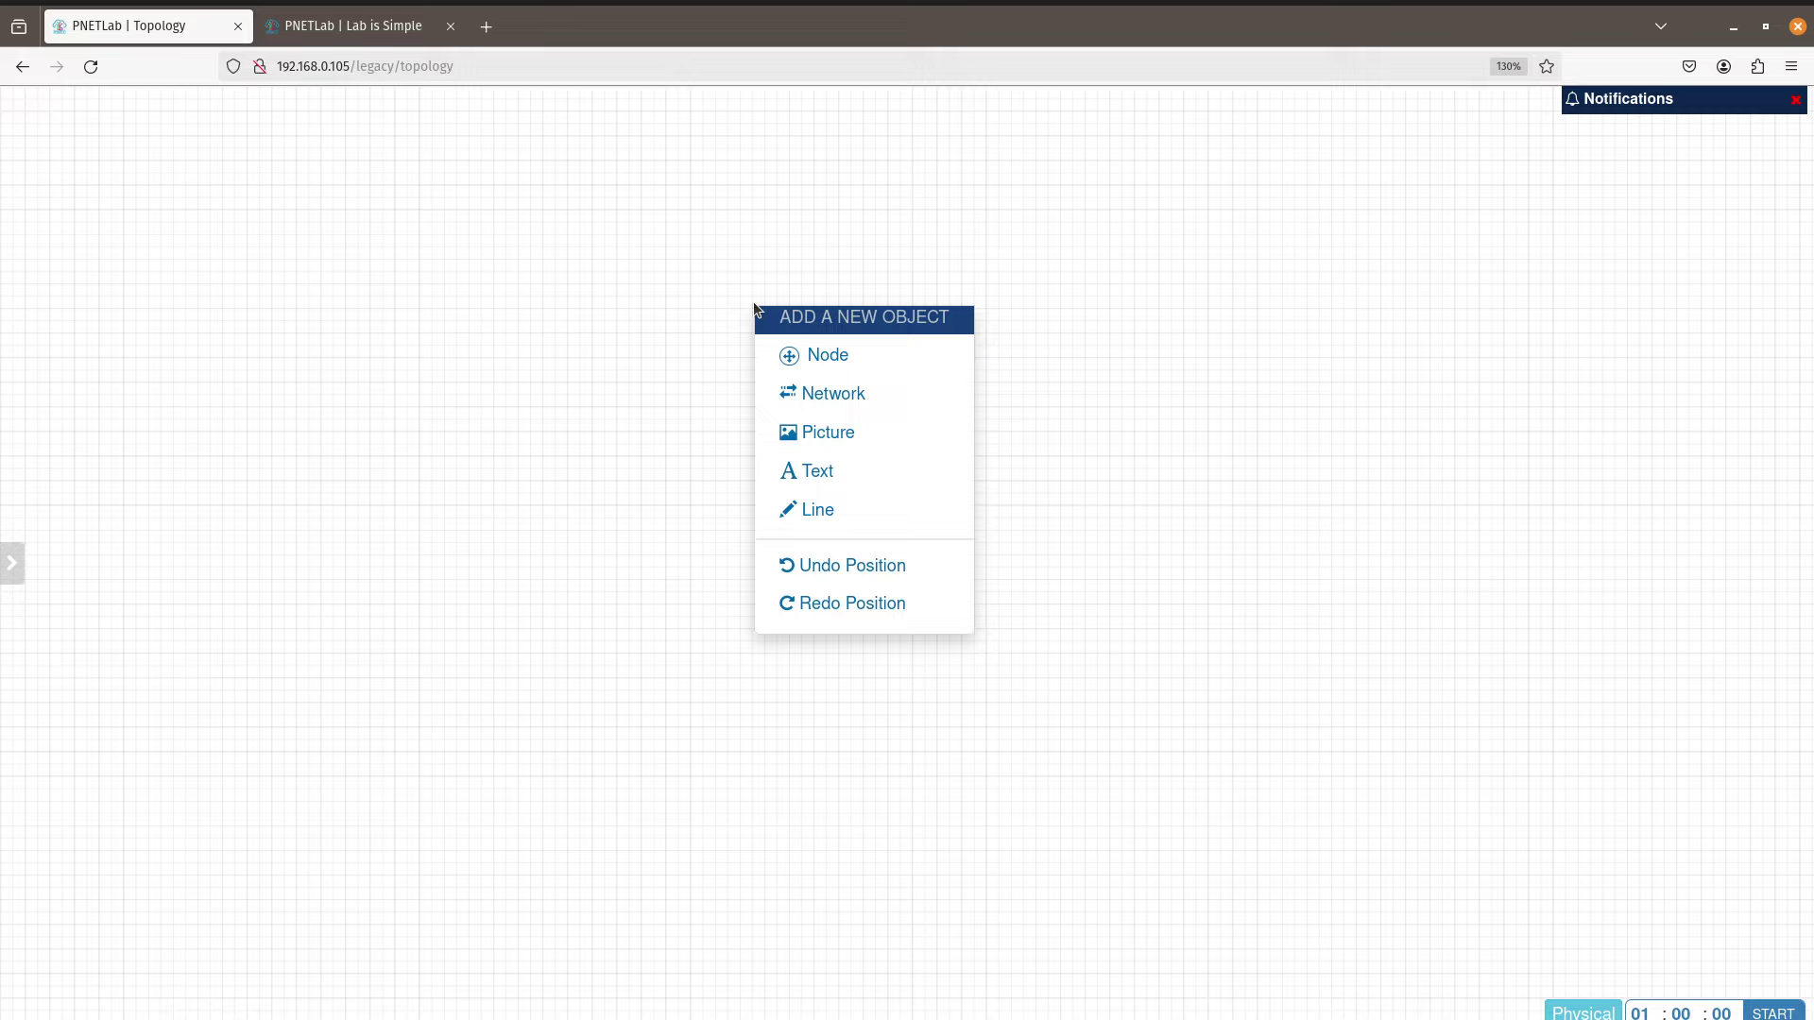
pyautogui.click(851, 359)
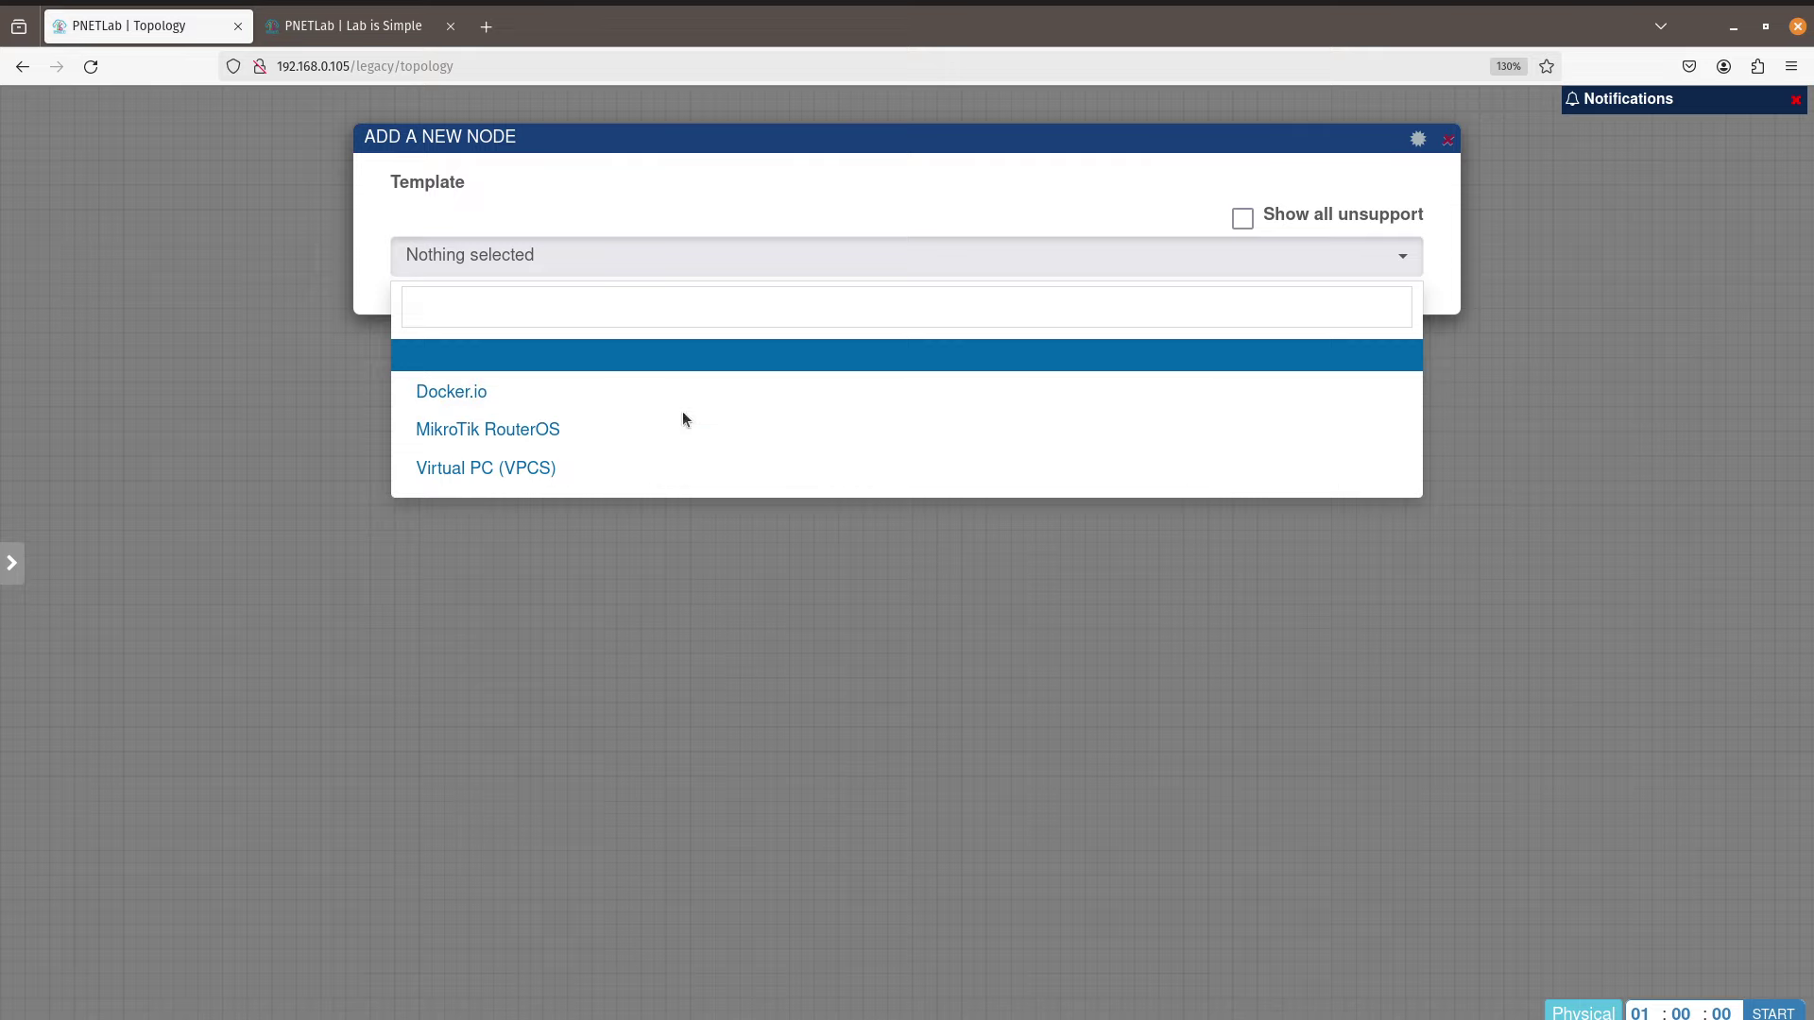
pyautogui.click(963, 666)
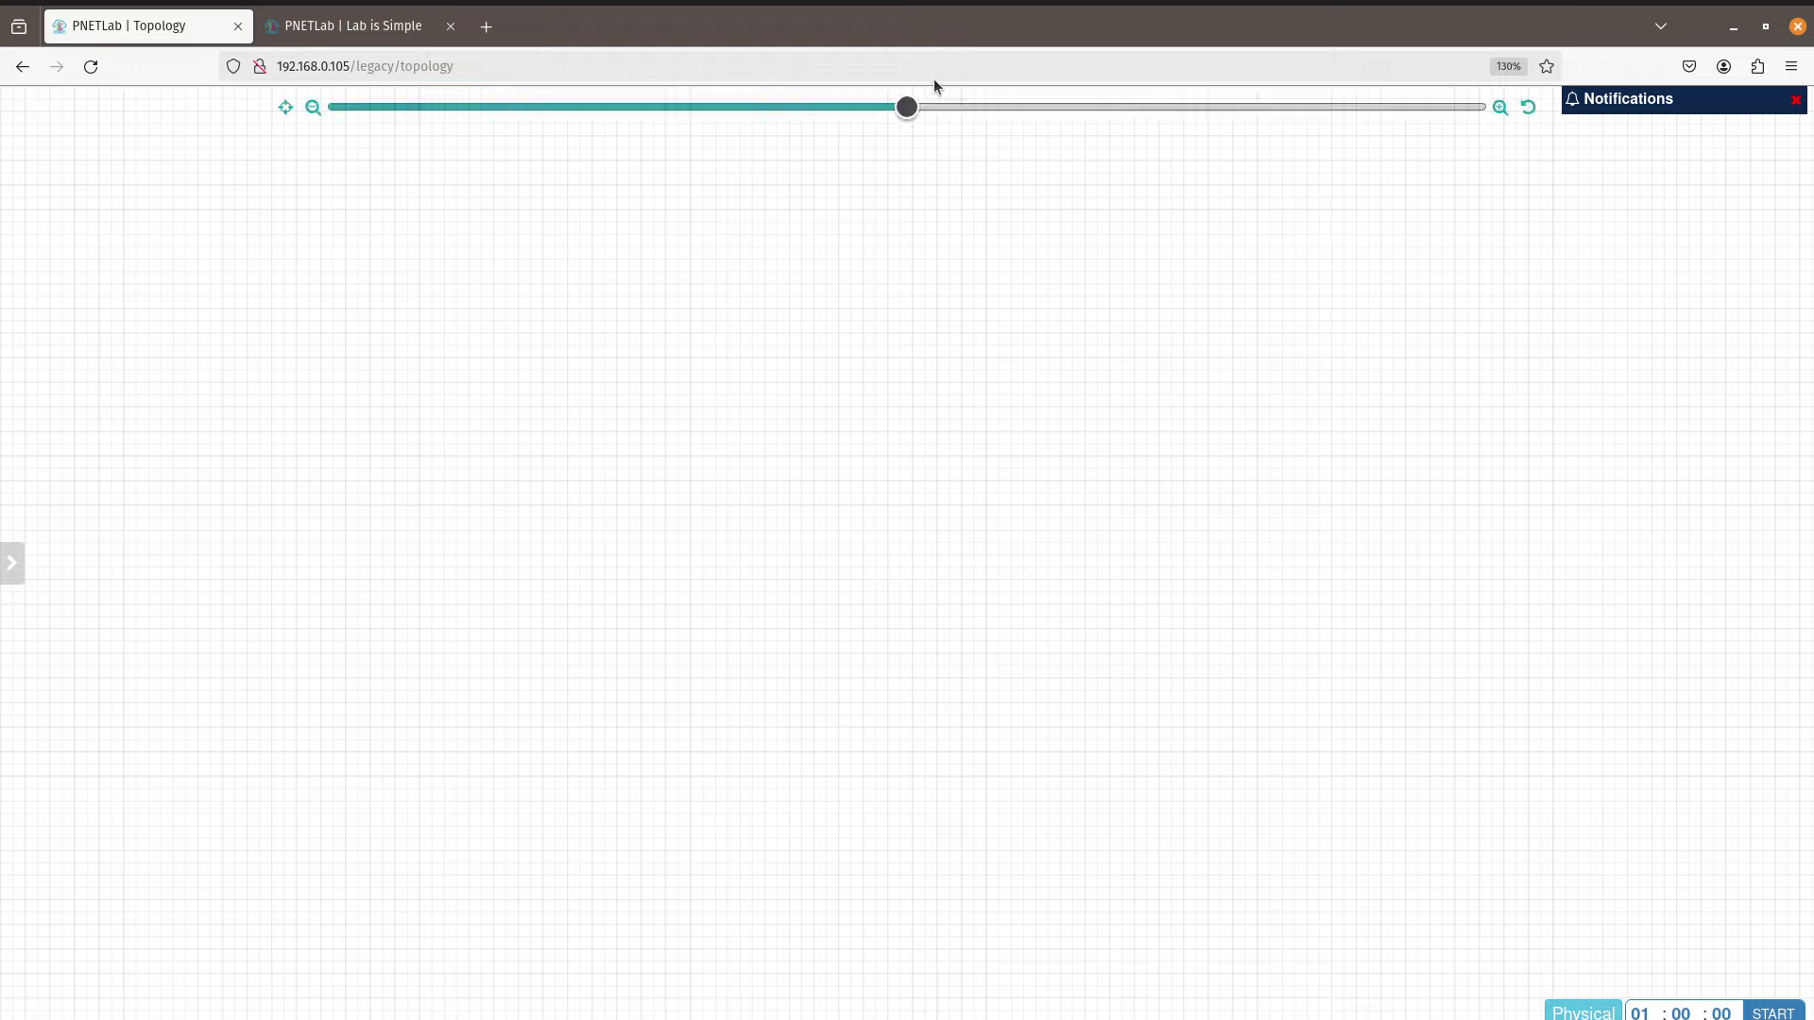
pyautogui.rightClick(843, 354)
pyautogui.click(737, 345)
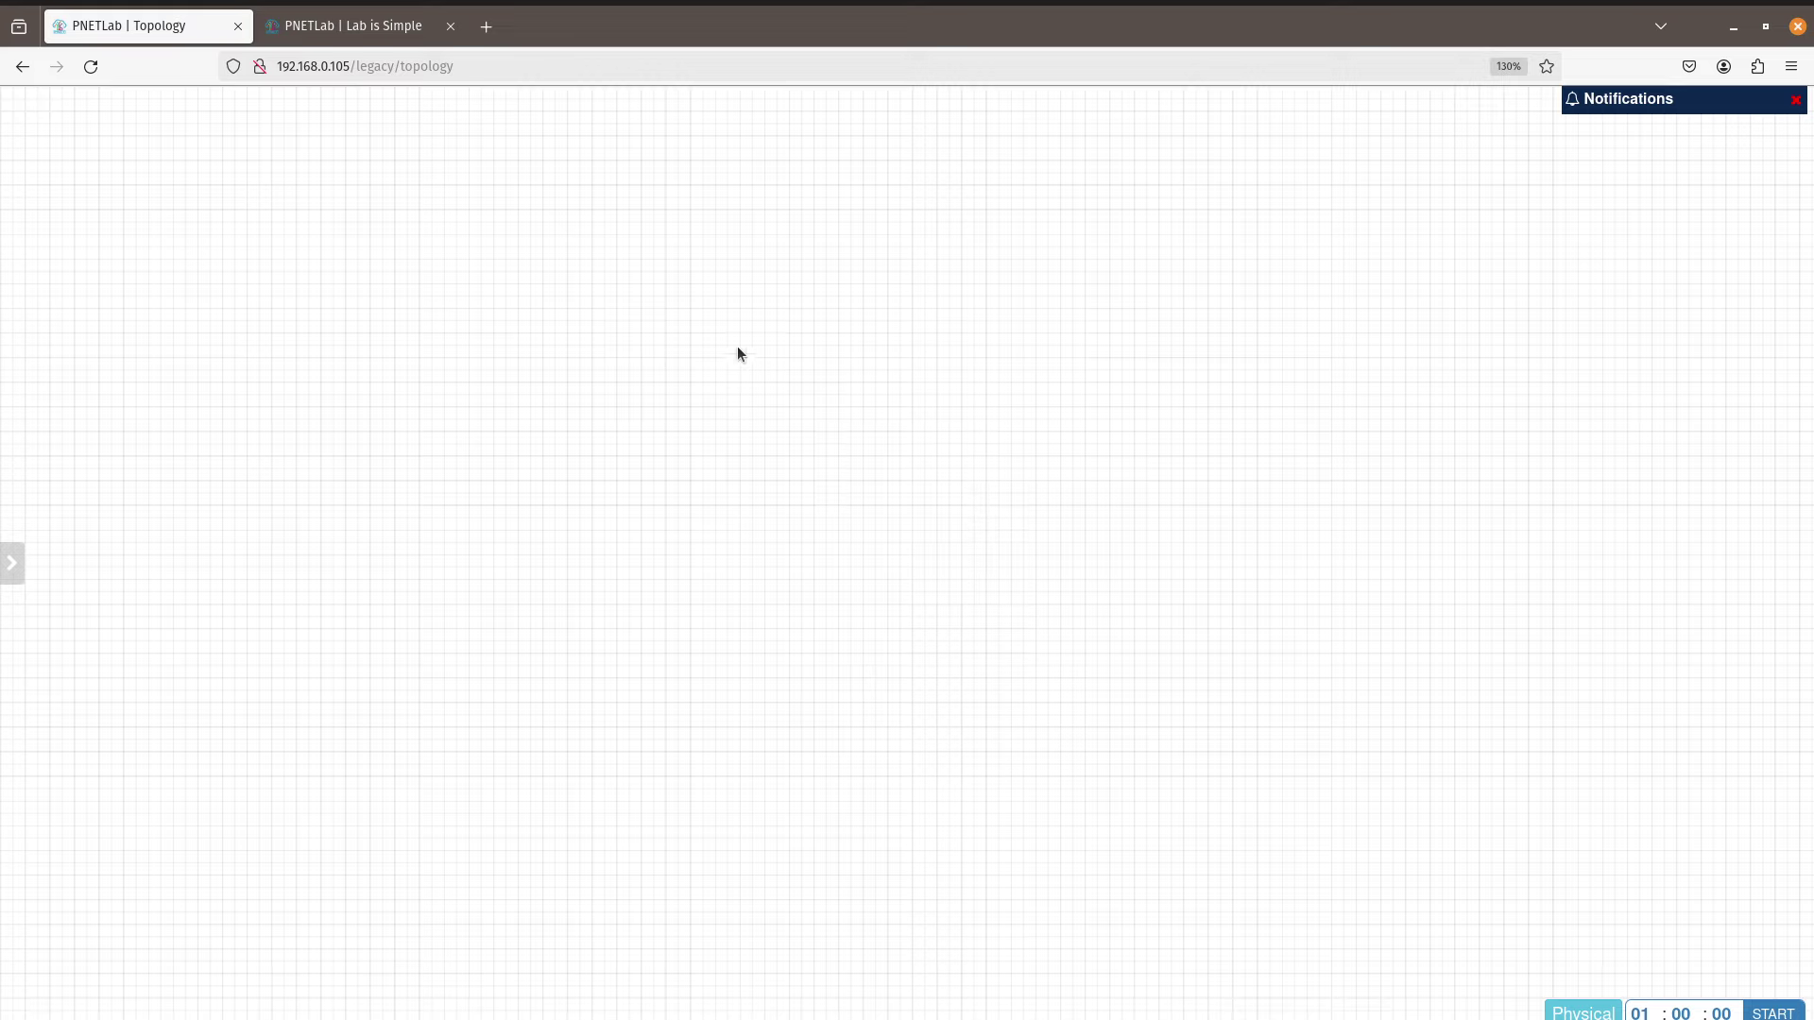
# Step: Add a network of type Cloud_nat named "Internet" to the empty topology
pyautogui.rightClick(915, 327)
pyautogui.click(971, 416)
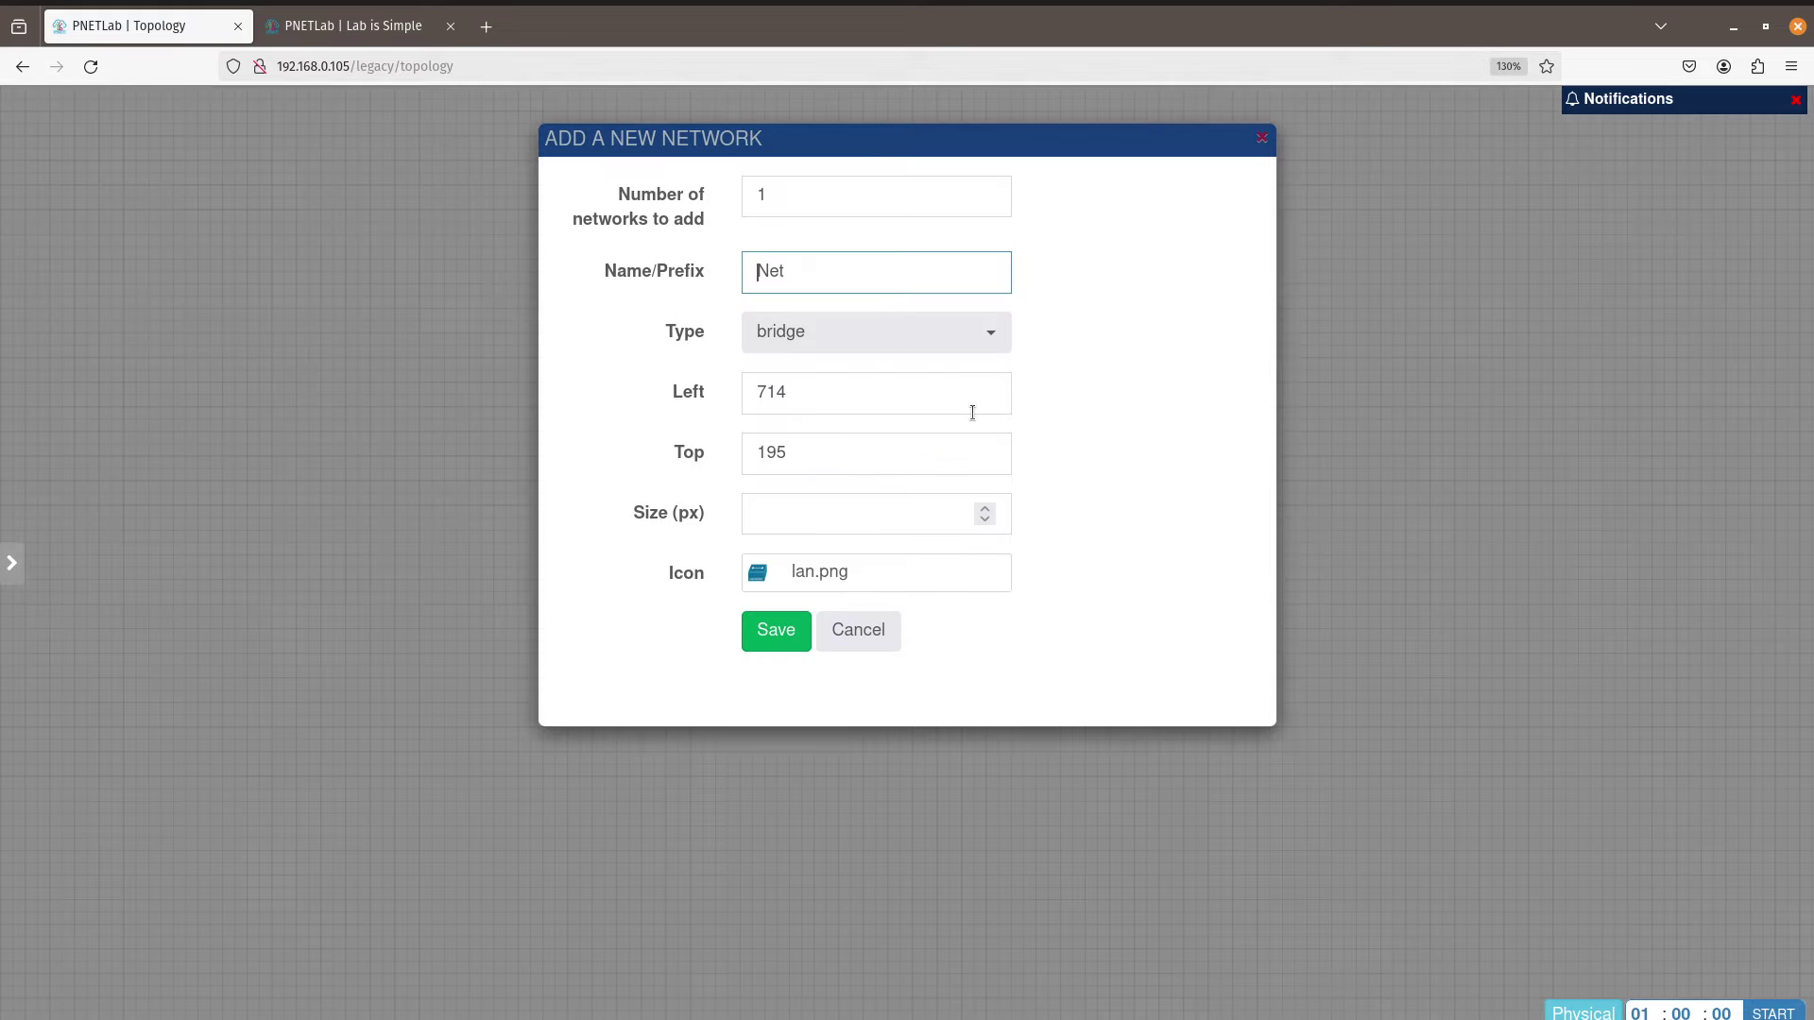
pyautogui.click(871, 348)
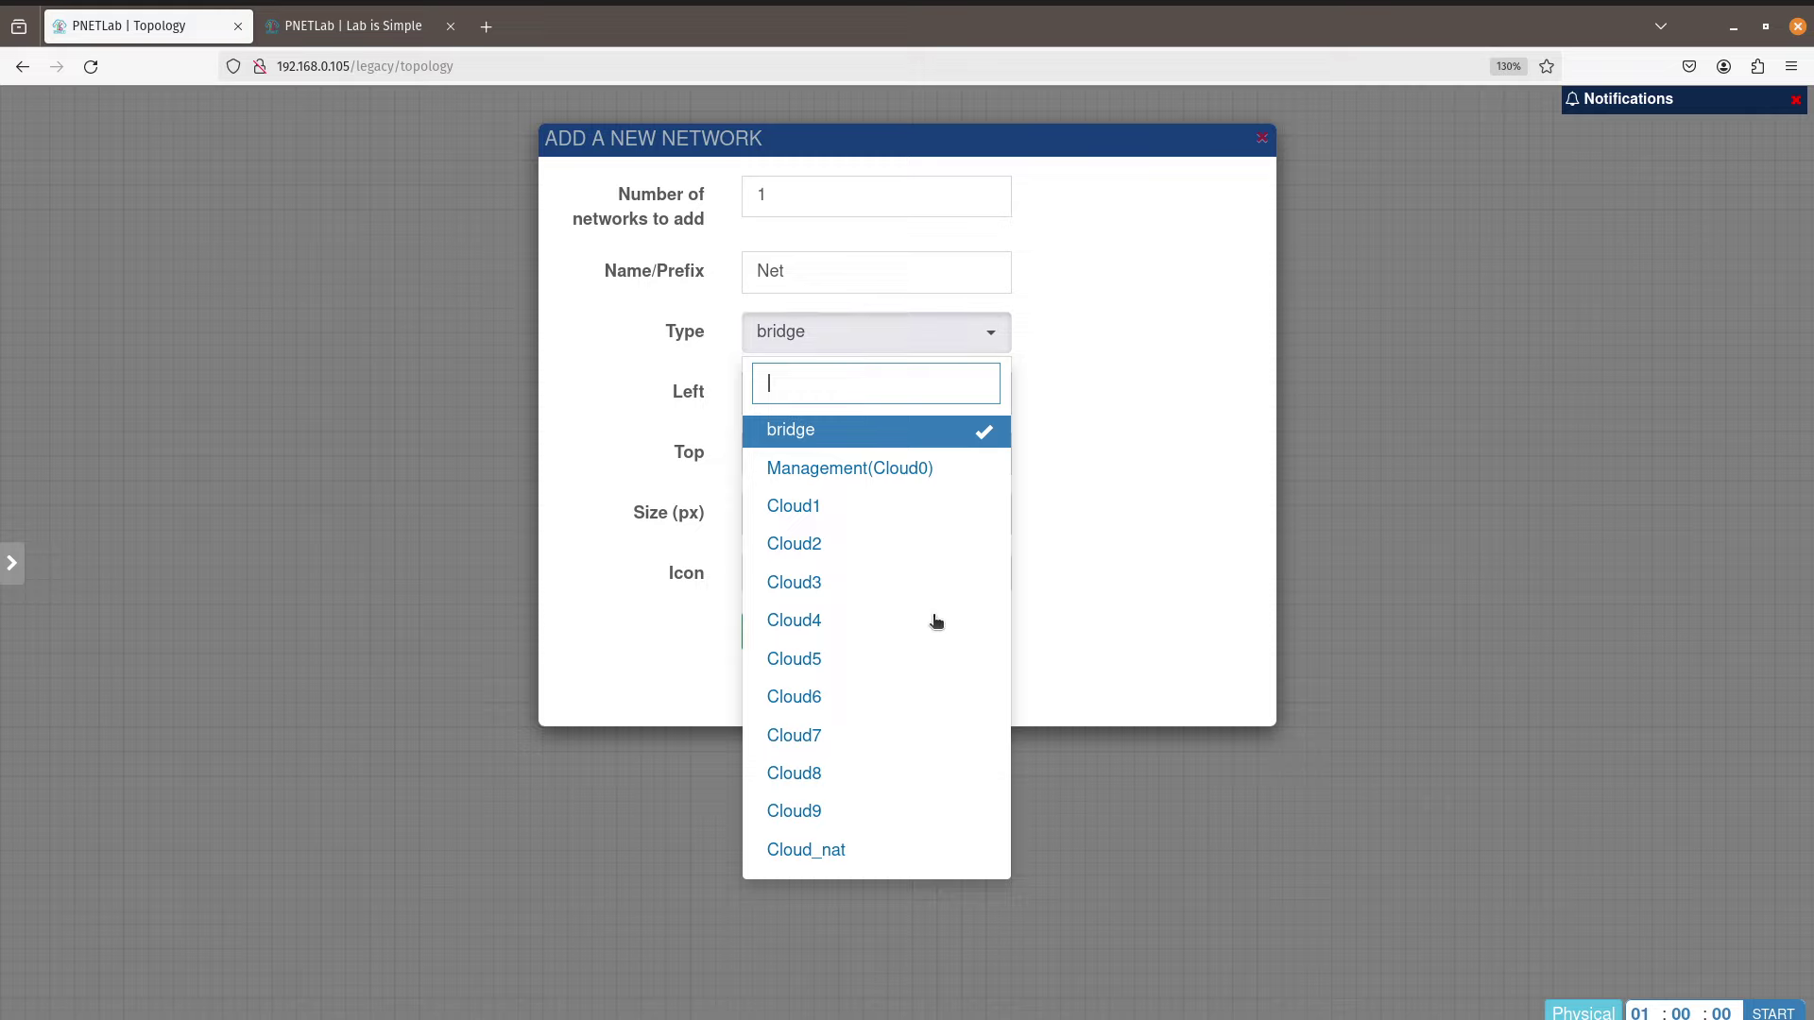
pyautogui.click(843, 850)
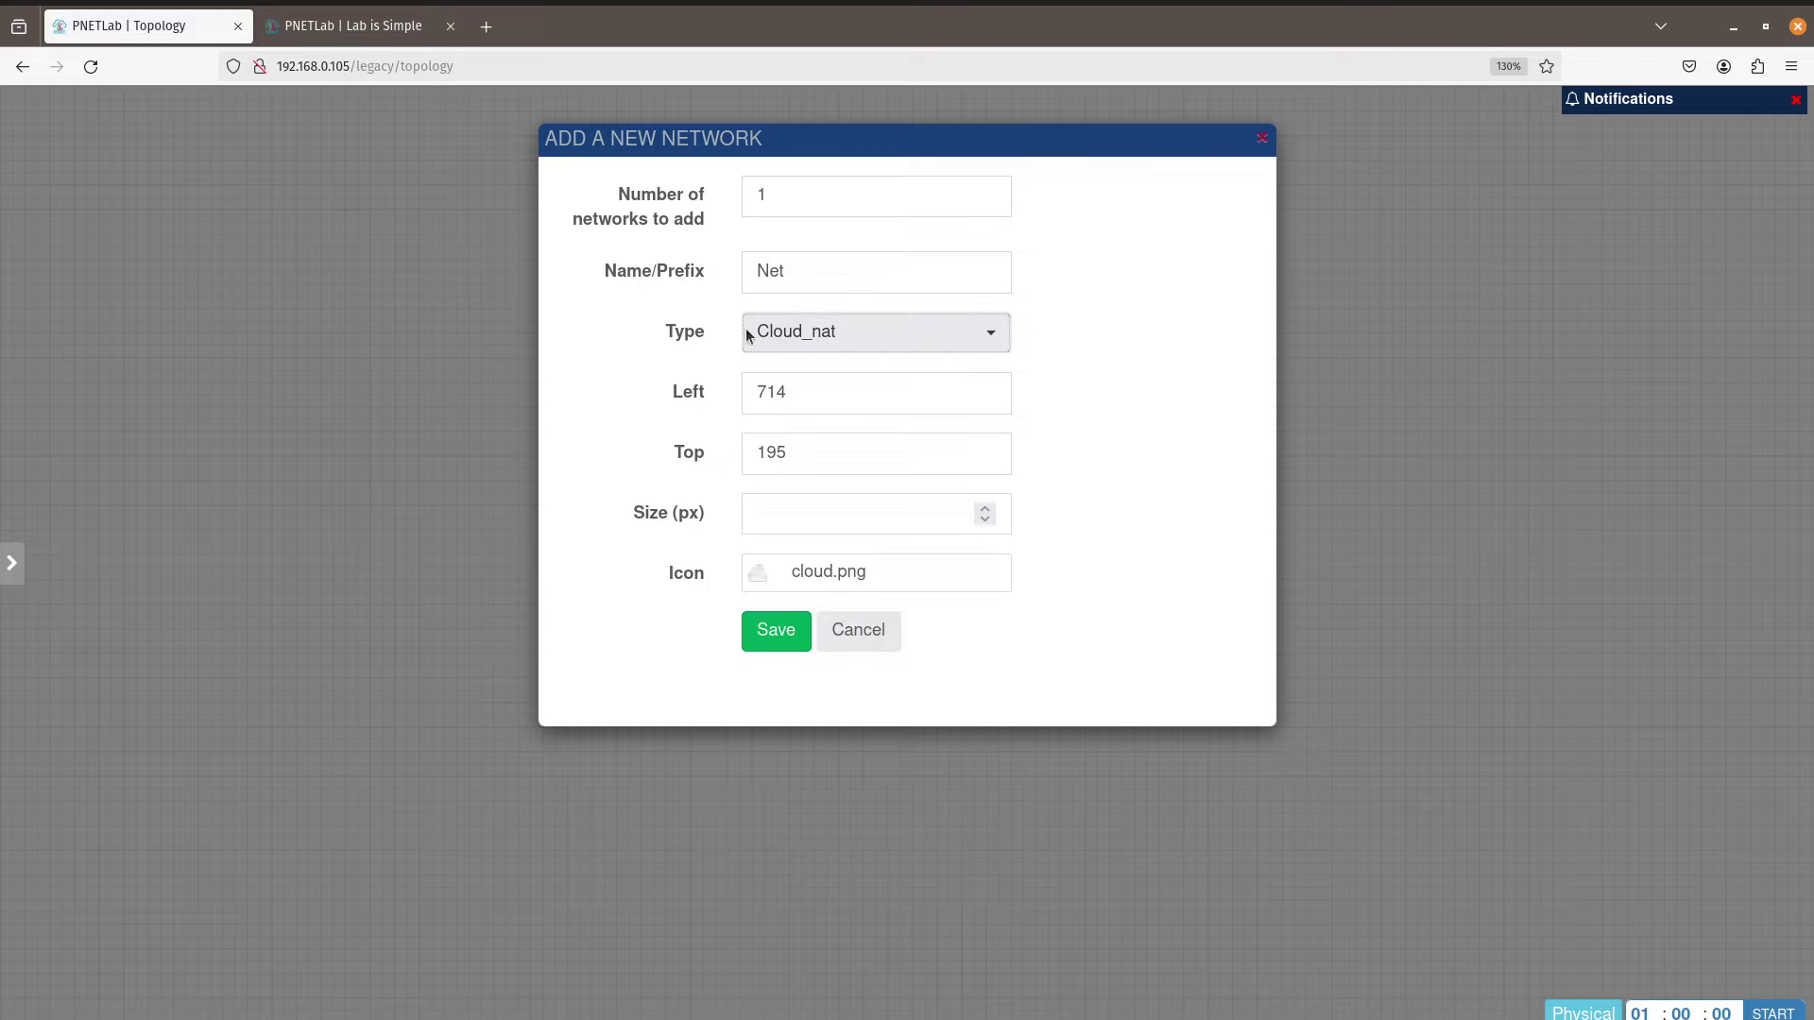
pyautogui.moveTo(823, 271); pyautogui.dragTo(668, 272)
pyautogui.write('In')
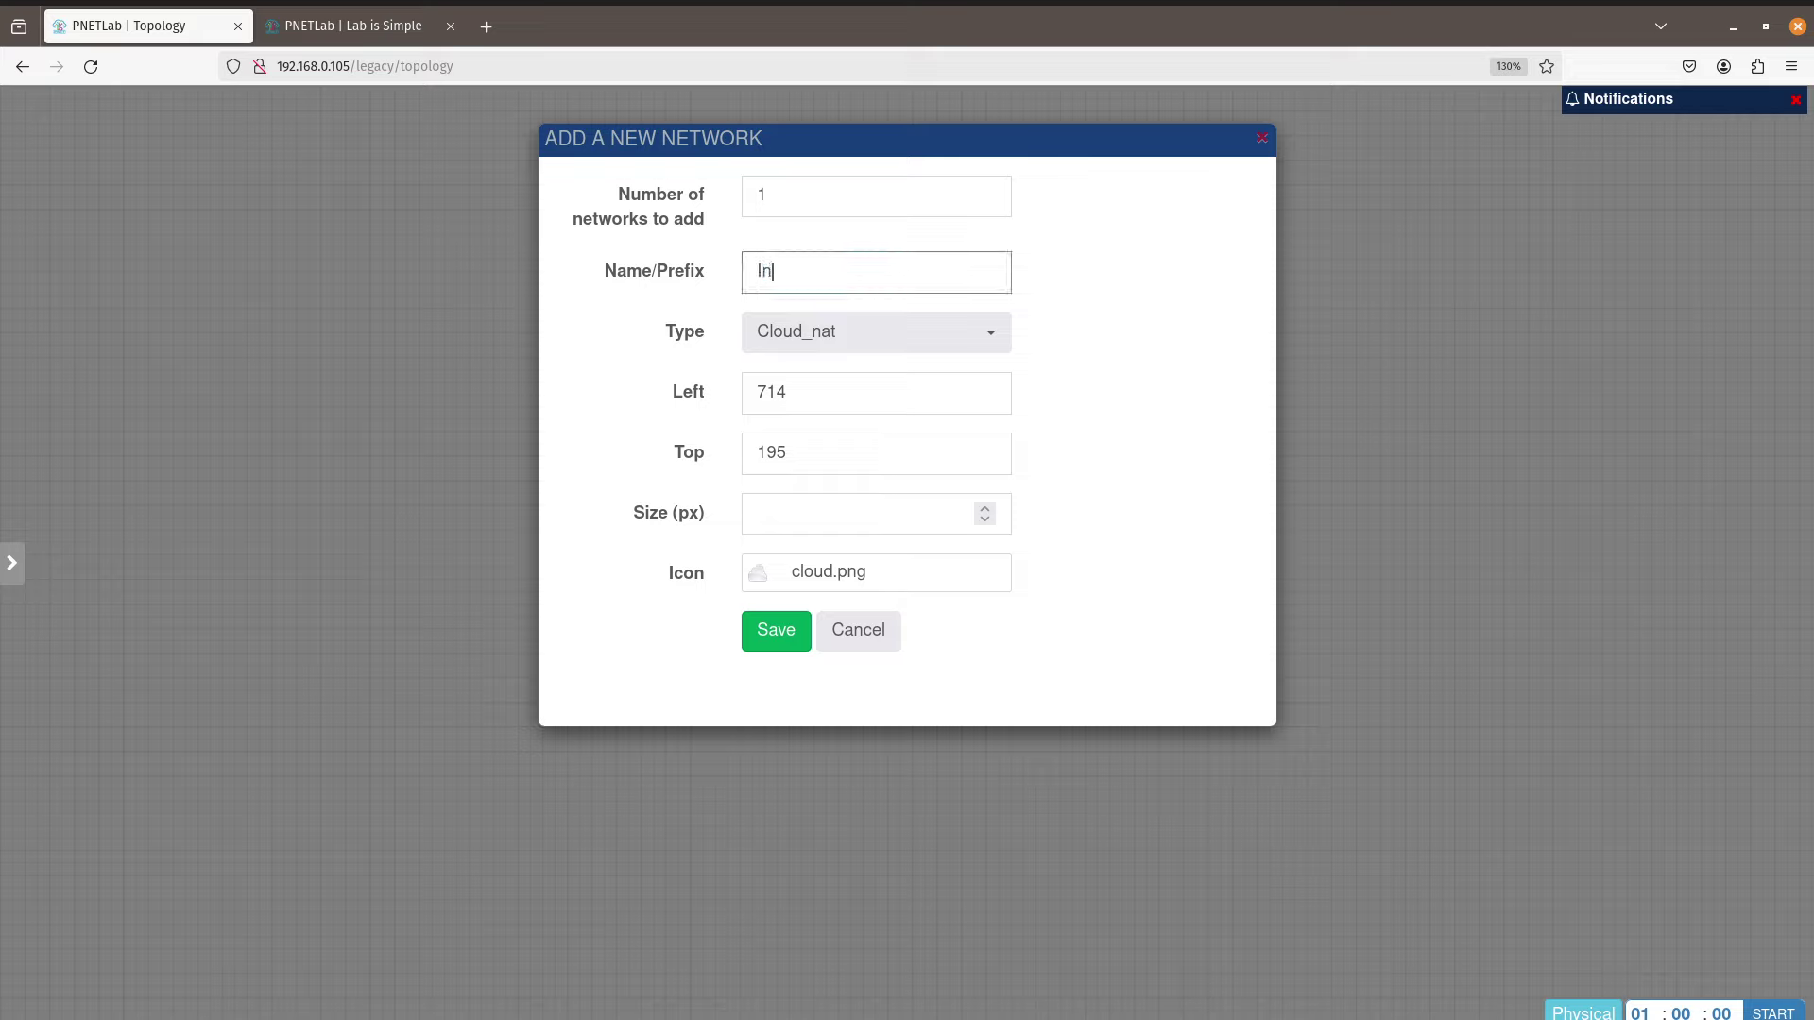
pyautogui.write('ternet')
pyautogui.click(776, 631)
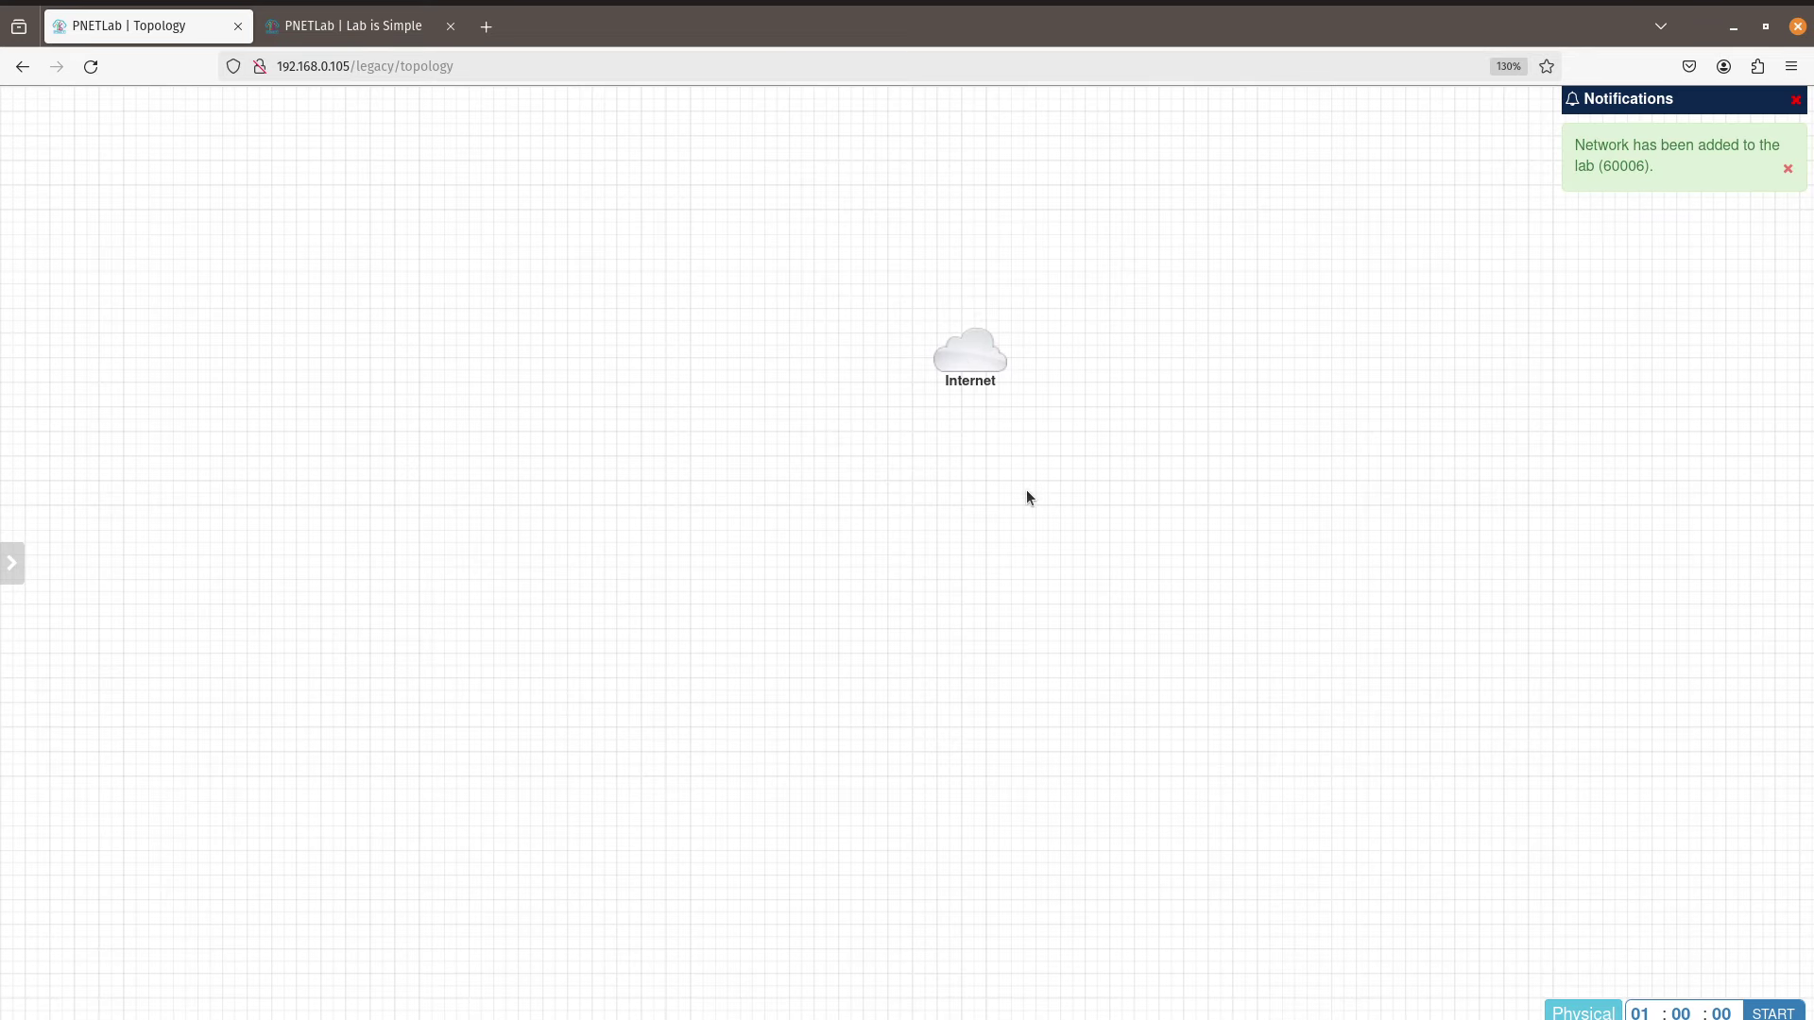
# Step: Begin adding a MikroTik RouterOS node named Mikrotik that uses the mikrotik-7.6 image
pyautogui.rightClick(762, 507)
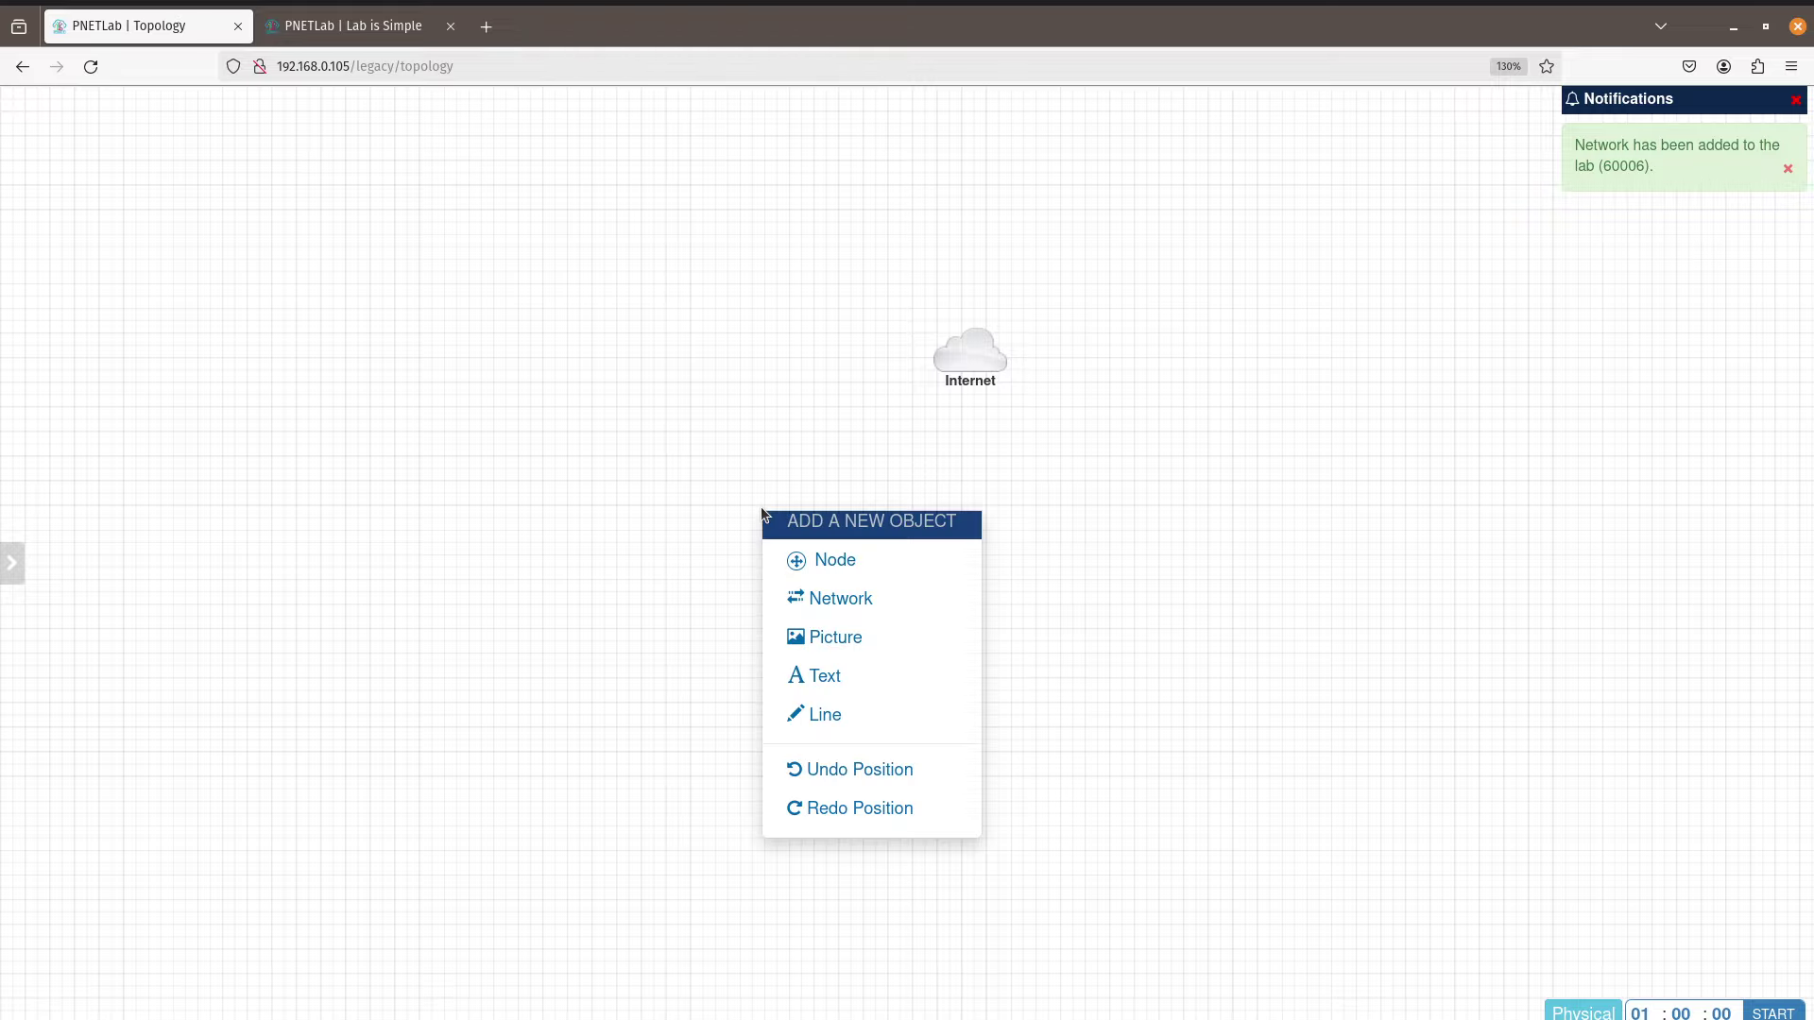
pyautogui.click(831, 559)
pyautogui.click(489, 429)
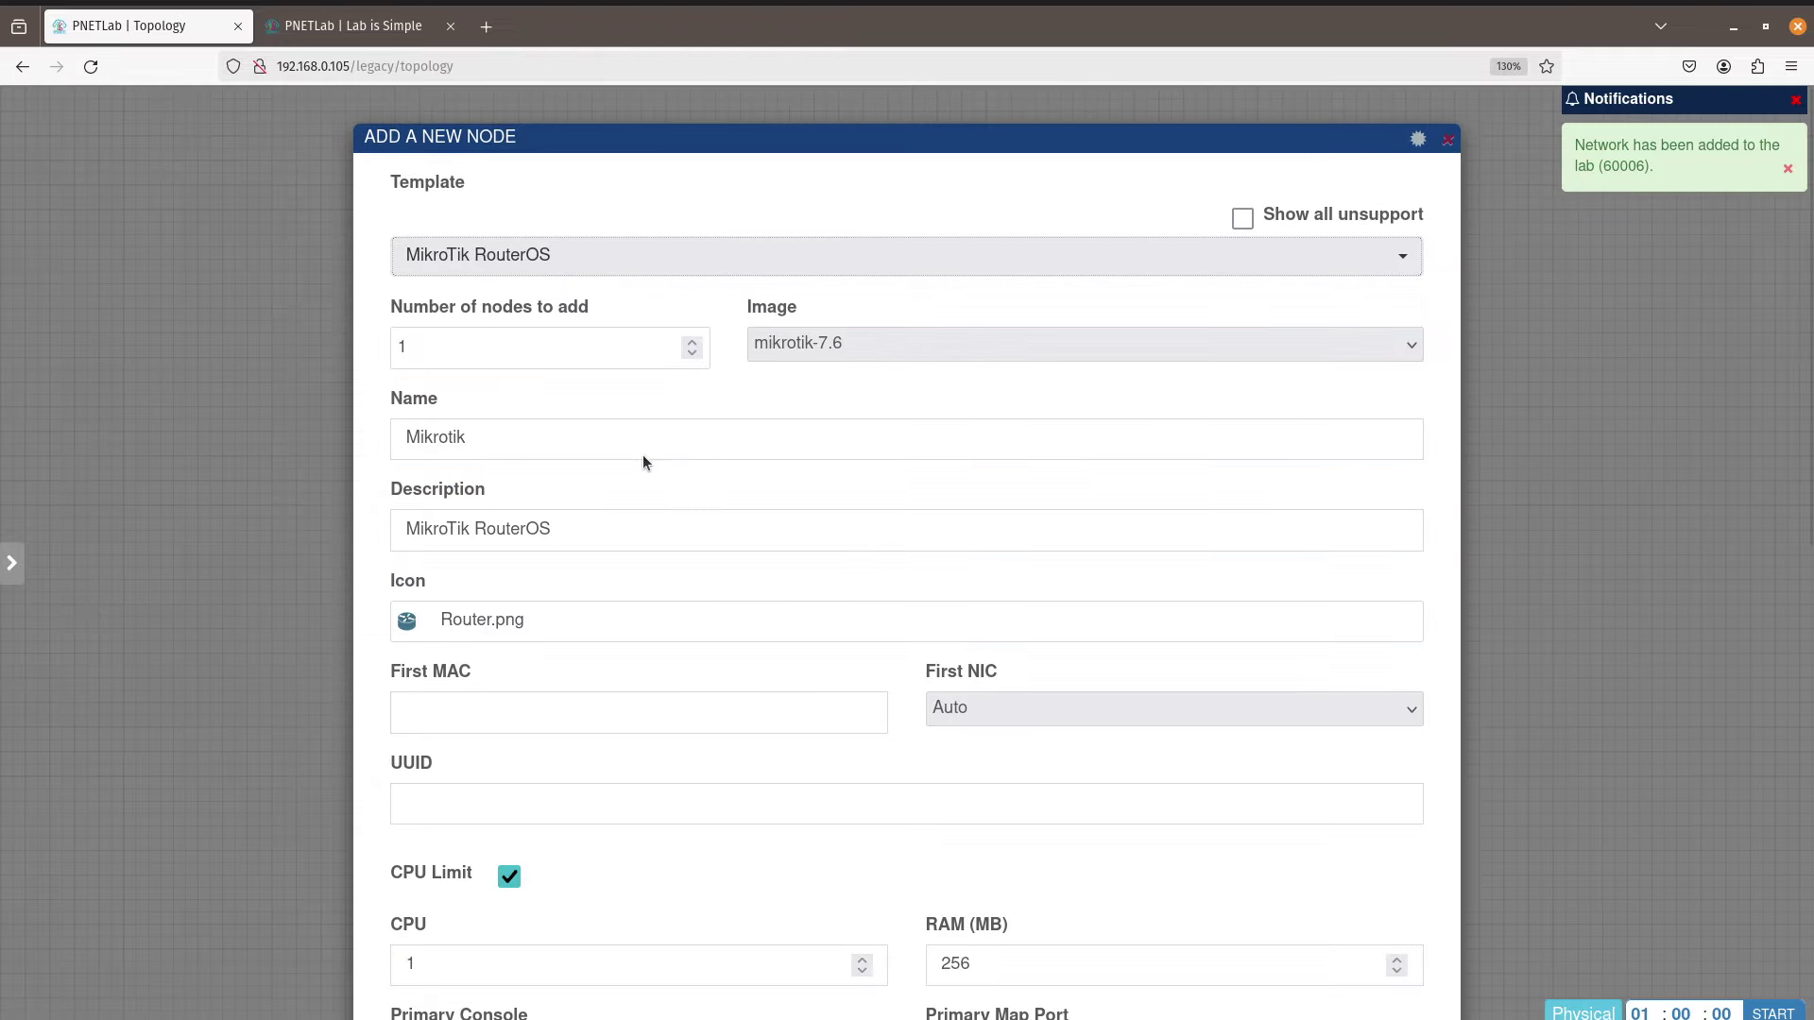
pyautogui.click(938, 349)
pyautogui.click(938, 350)
pyautogui.click(938, 349)
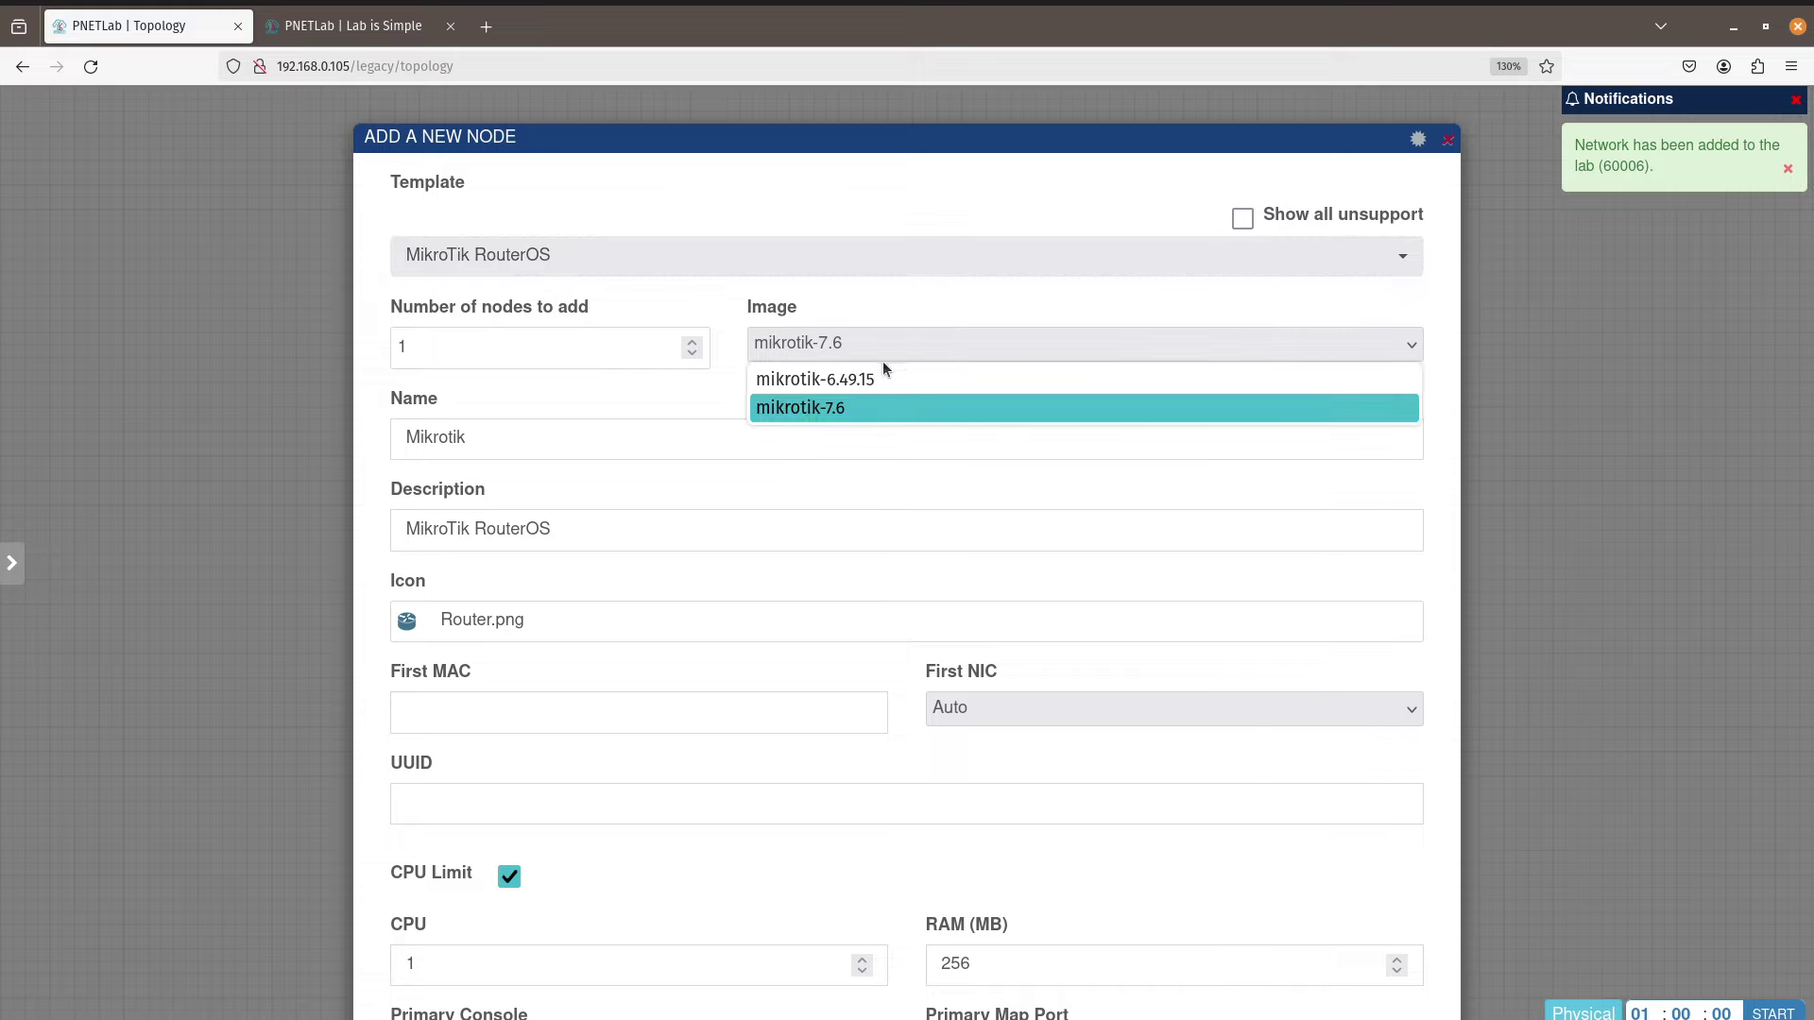
pyautogui.click(825, 409)
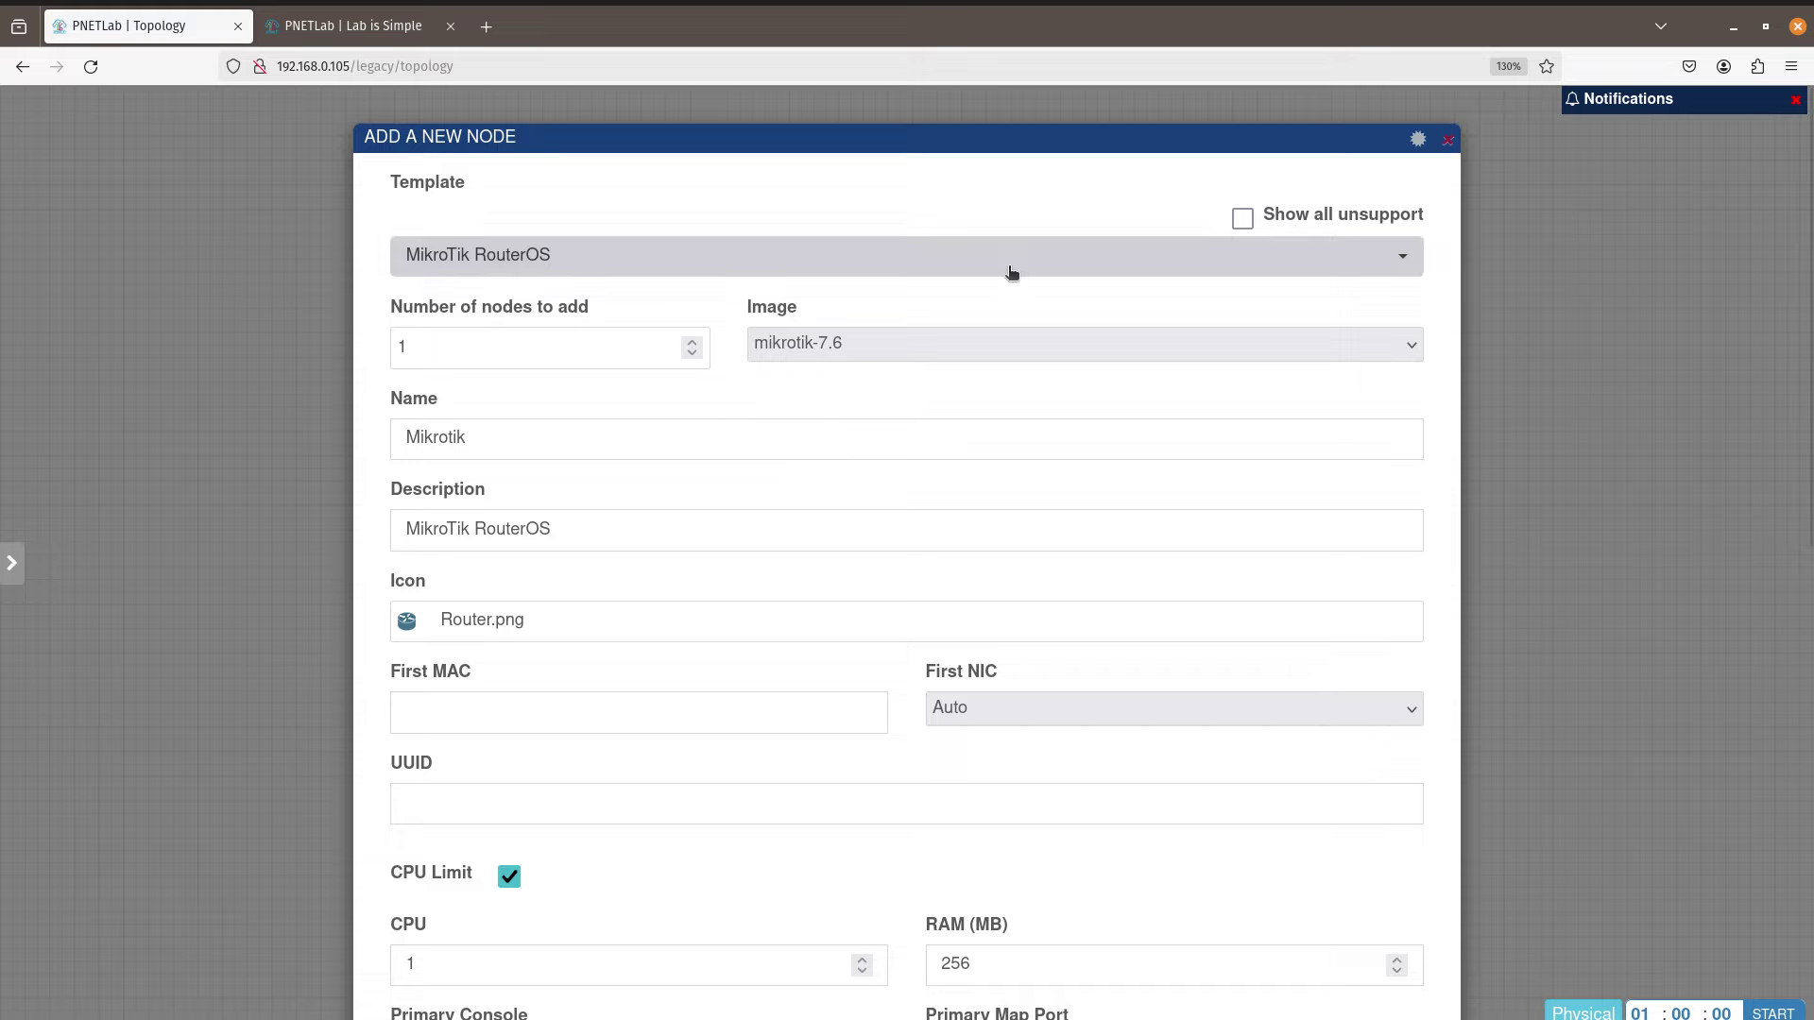
pyautogui.click(491, 440)
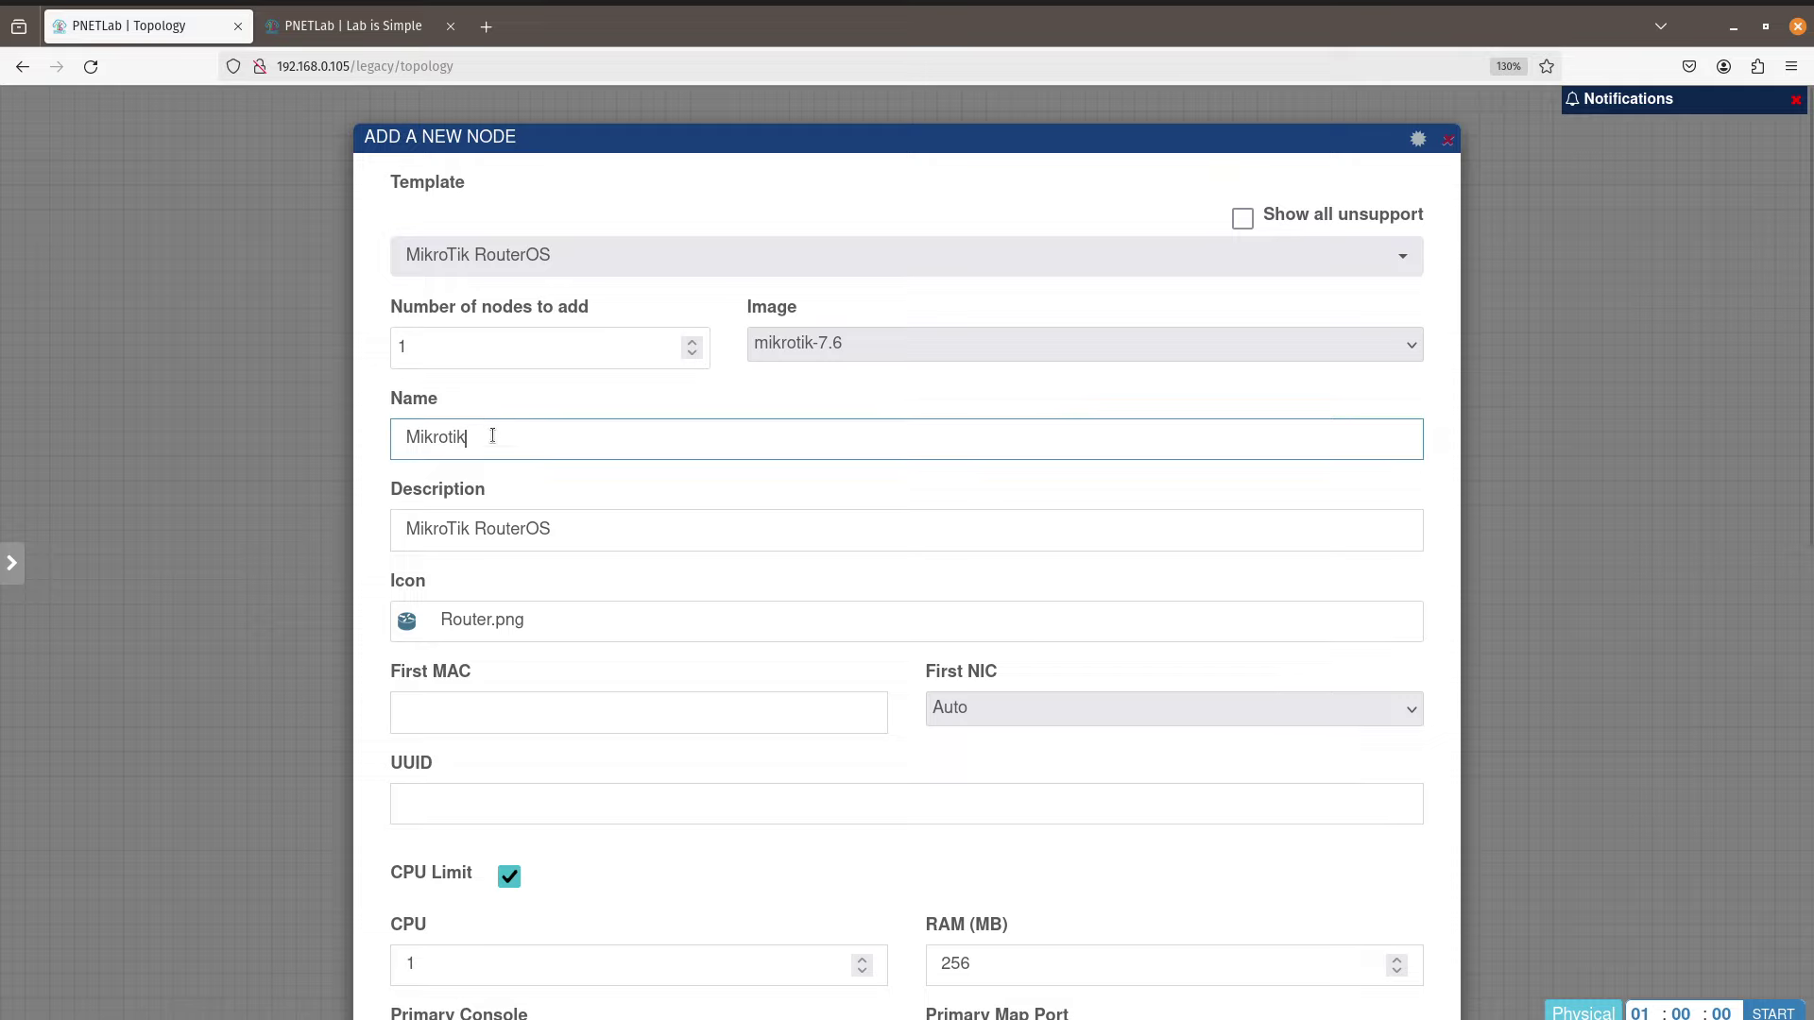
# Step: Clear the new node's Qemu options, save it and place the router level with the Internet cloud
pyautogui.scroll(-6, 639, 586)
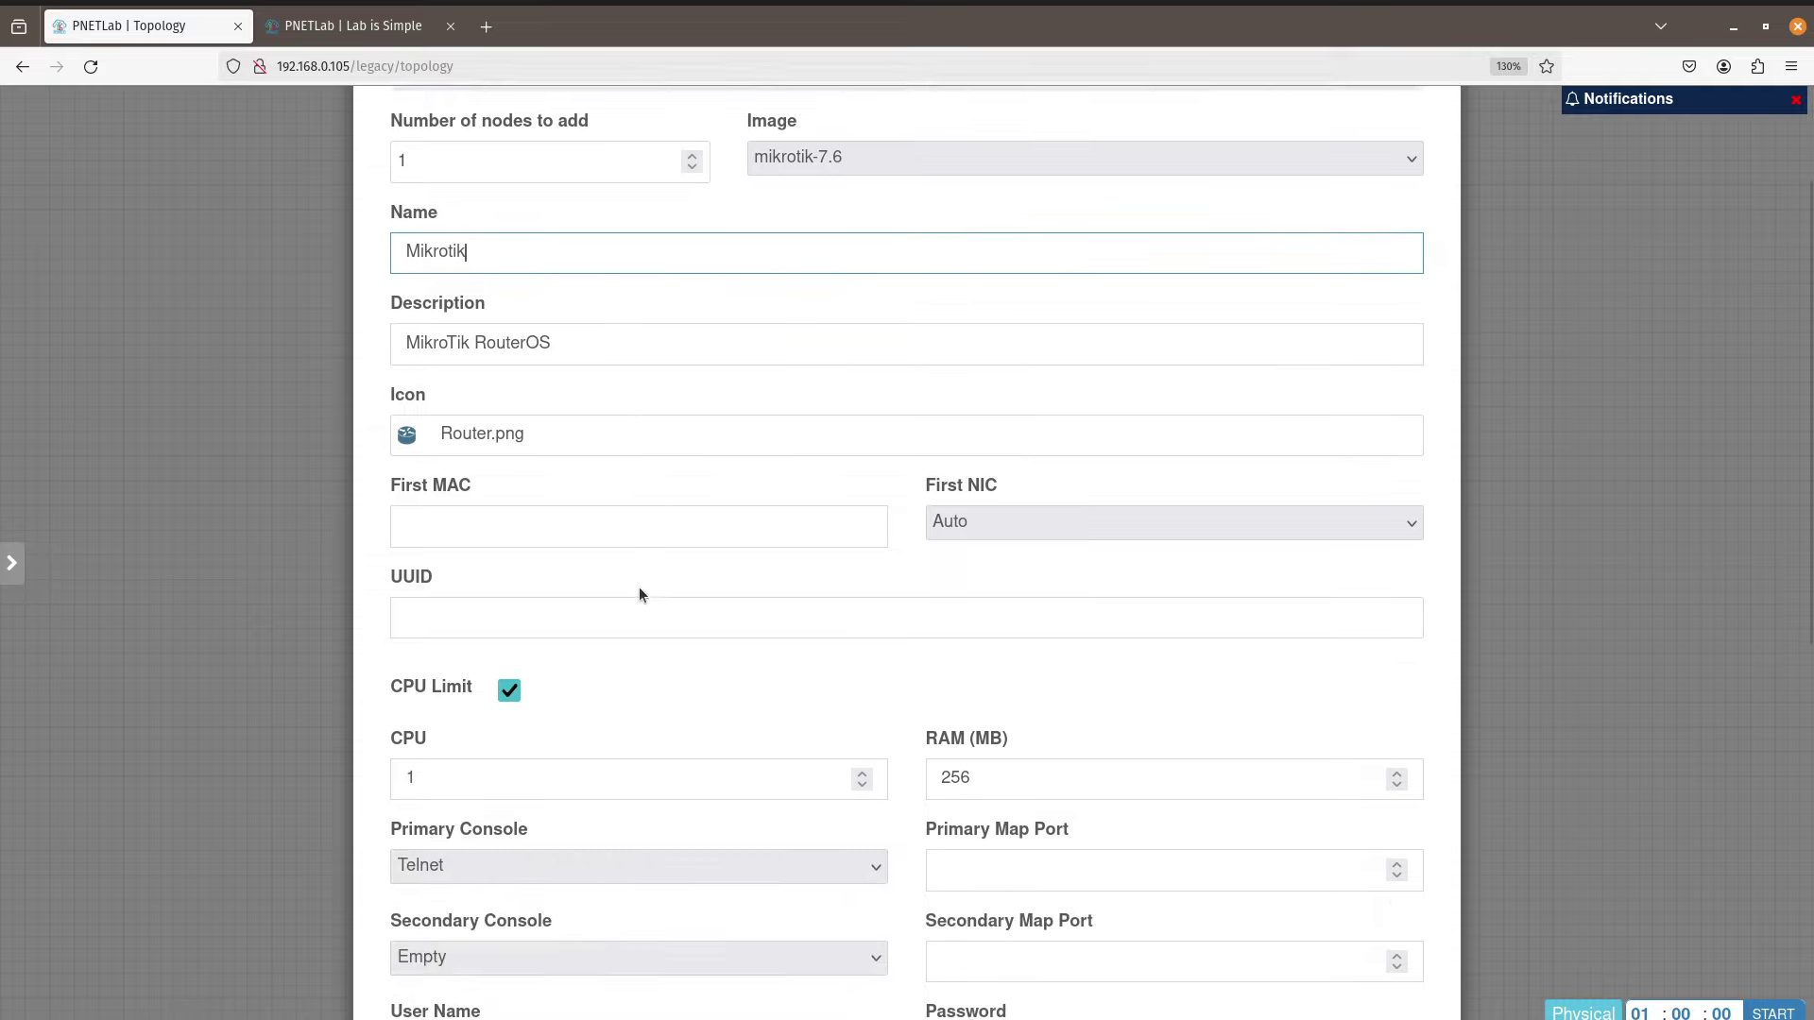
pyautogui.scroll(-2, 1142, 843)
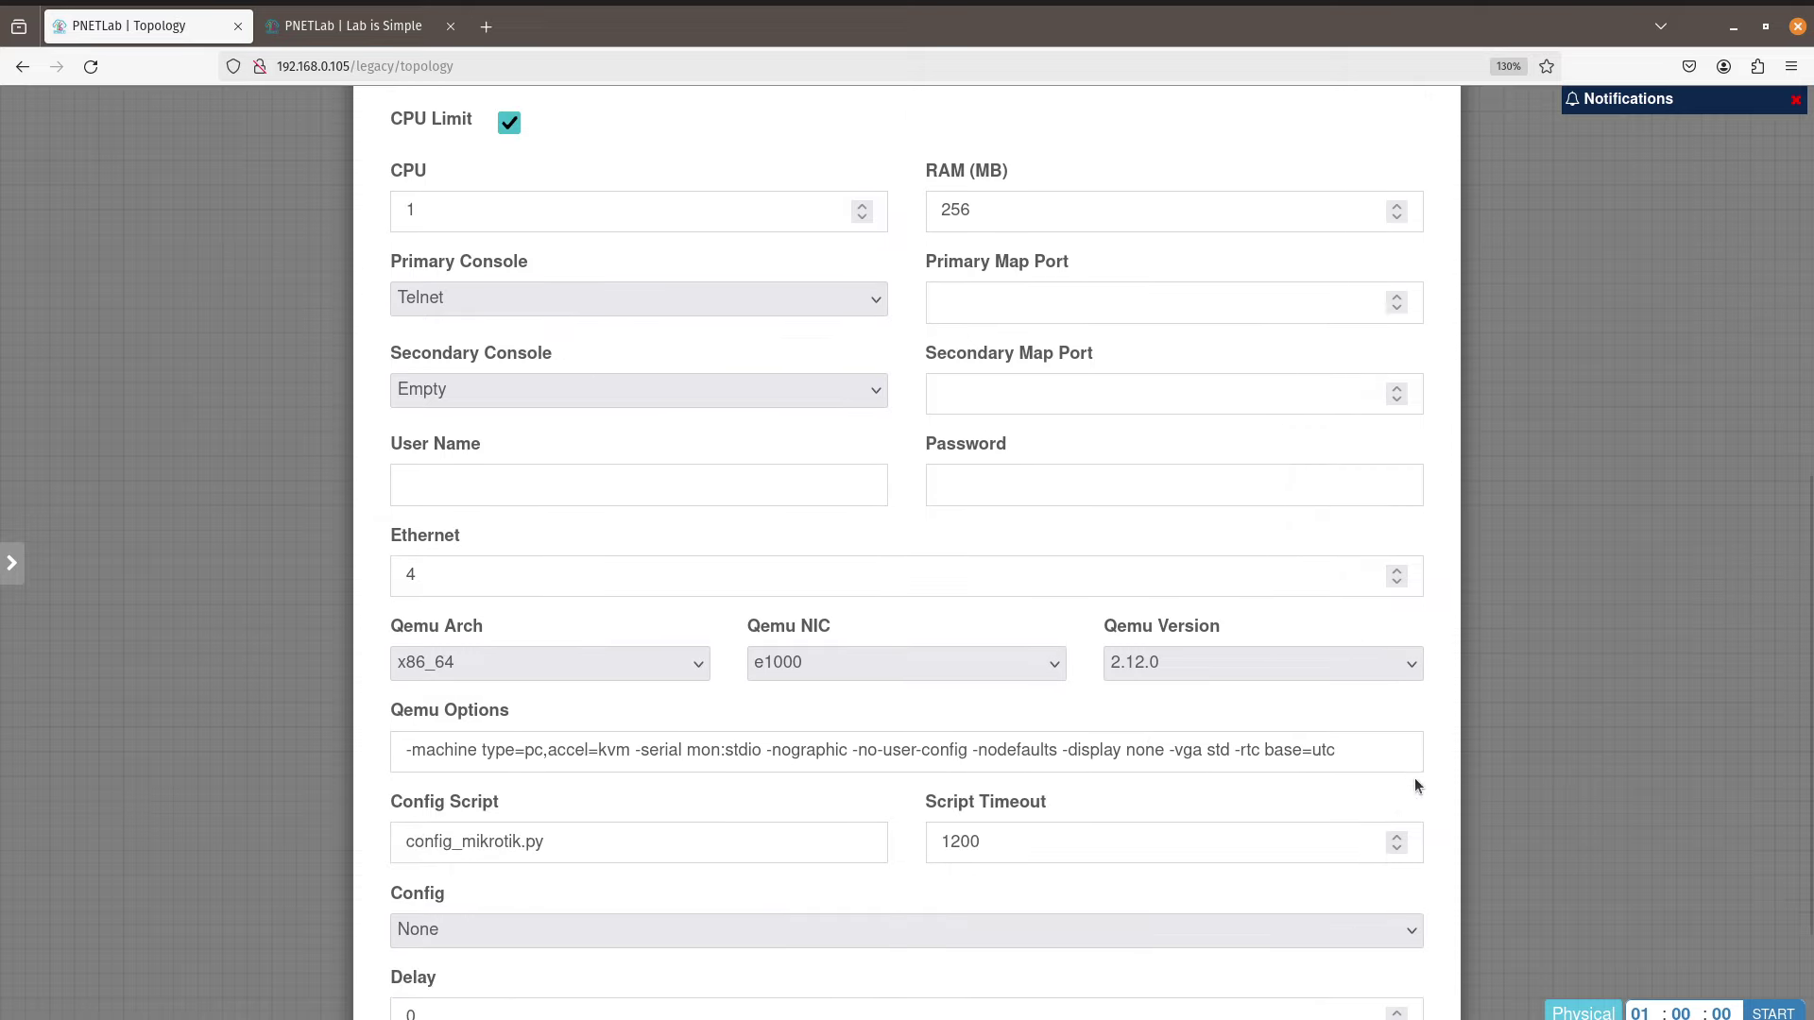
pyautogui.moveTo(1370, 757); pyautogui.dragTo(343, 747)
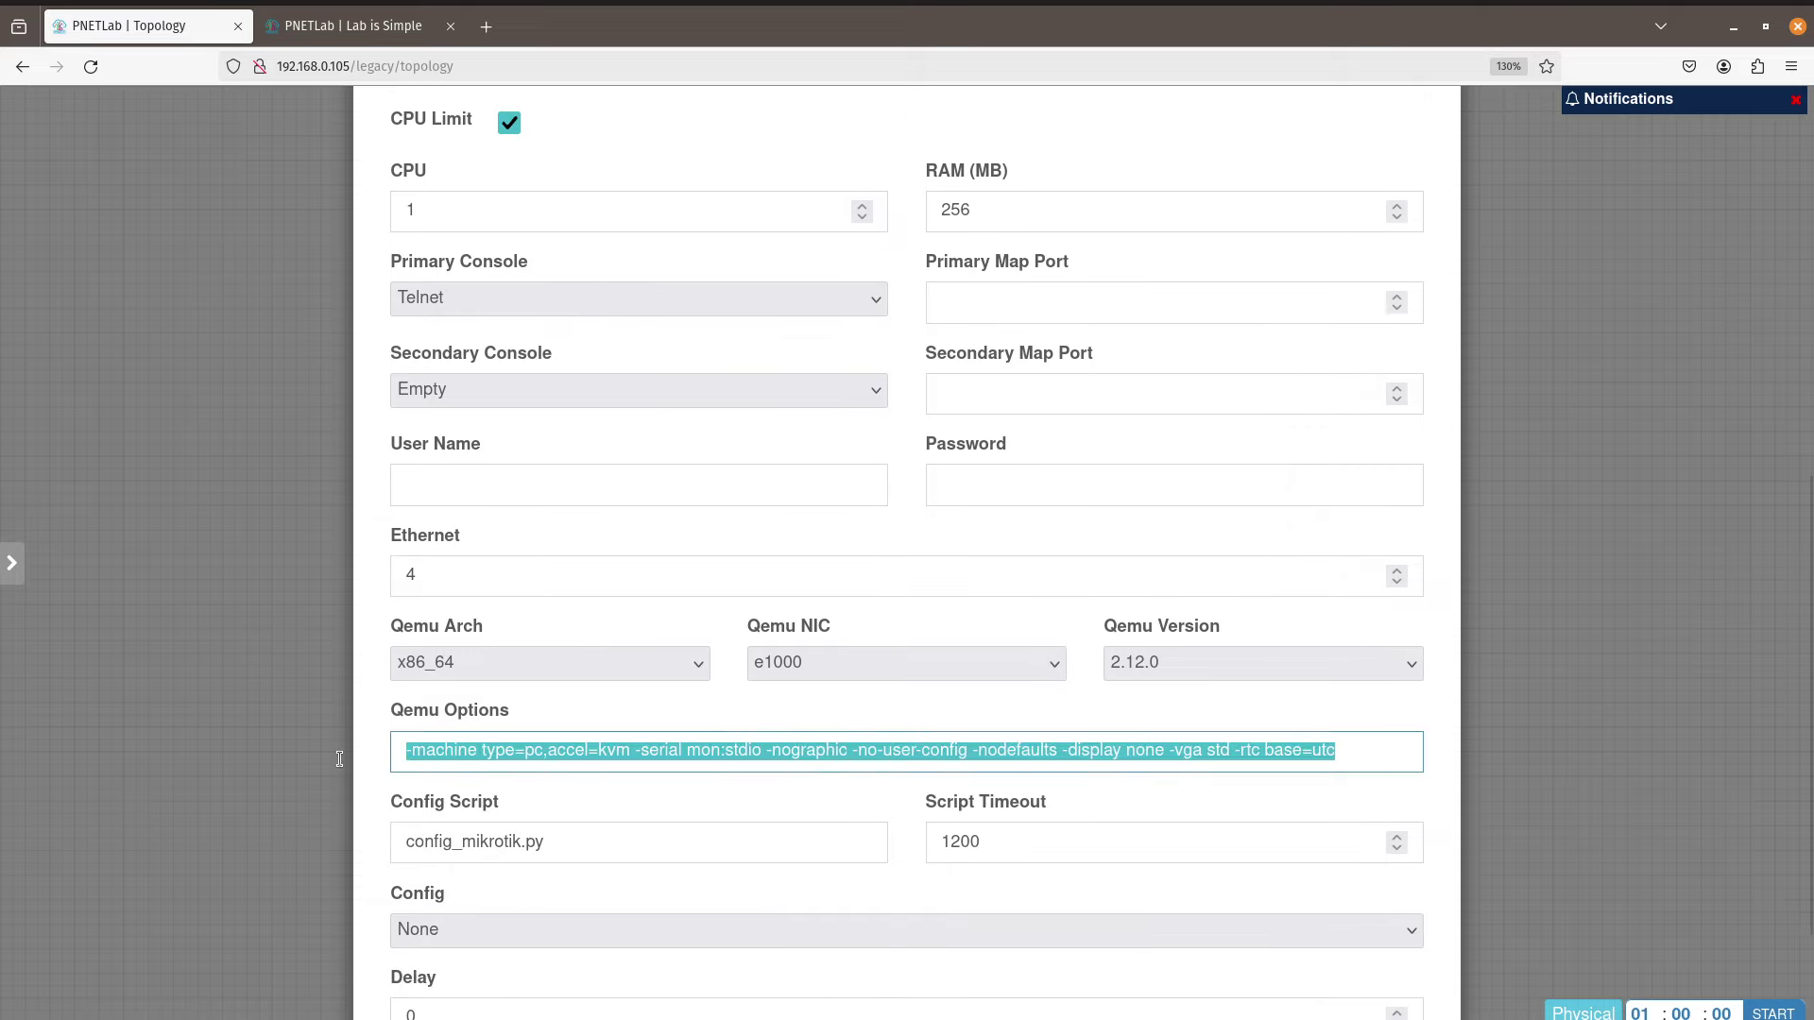
pyautogui.press('BackSpace')
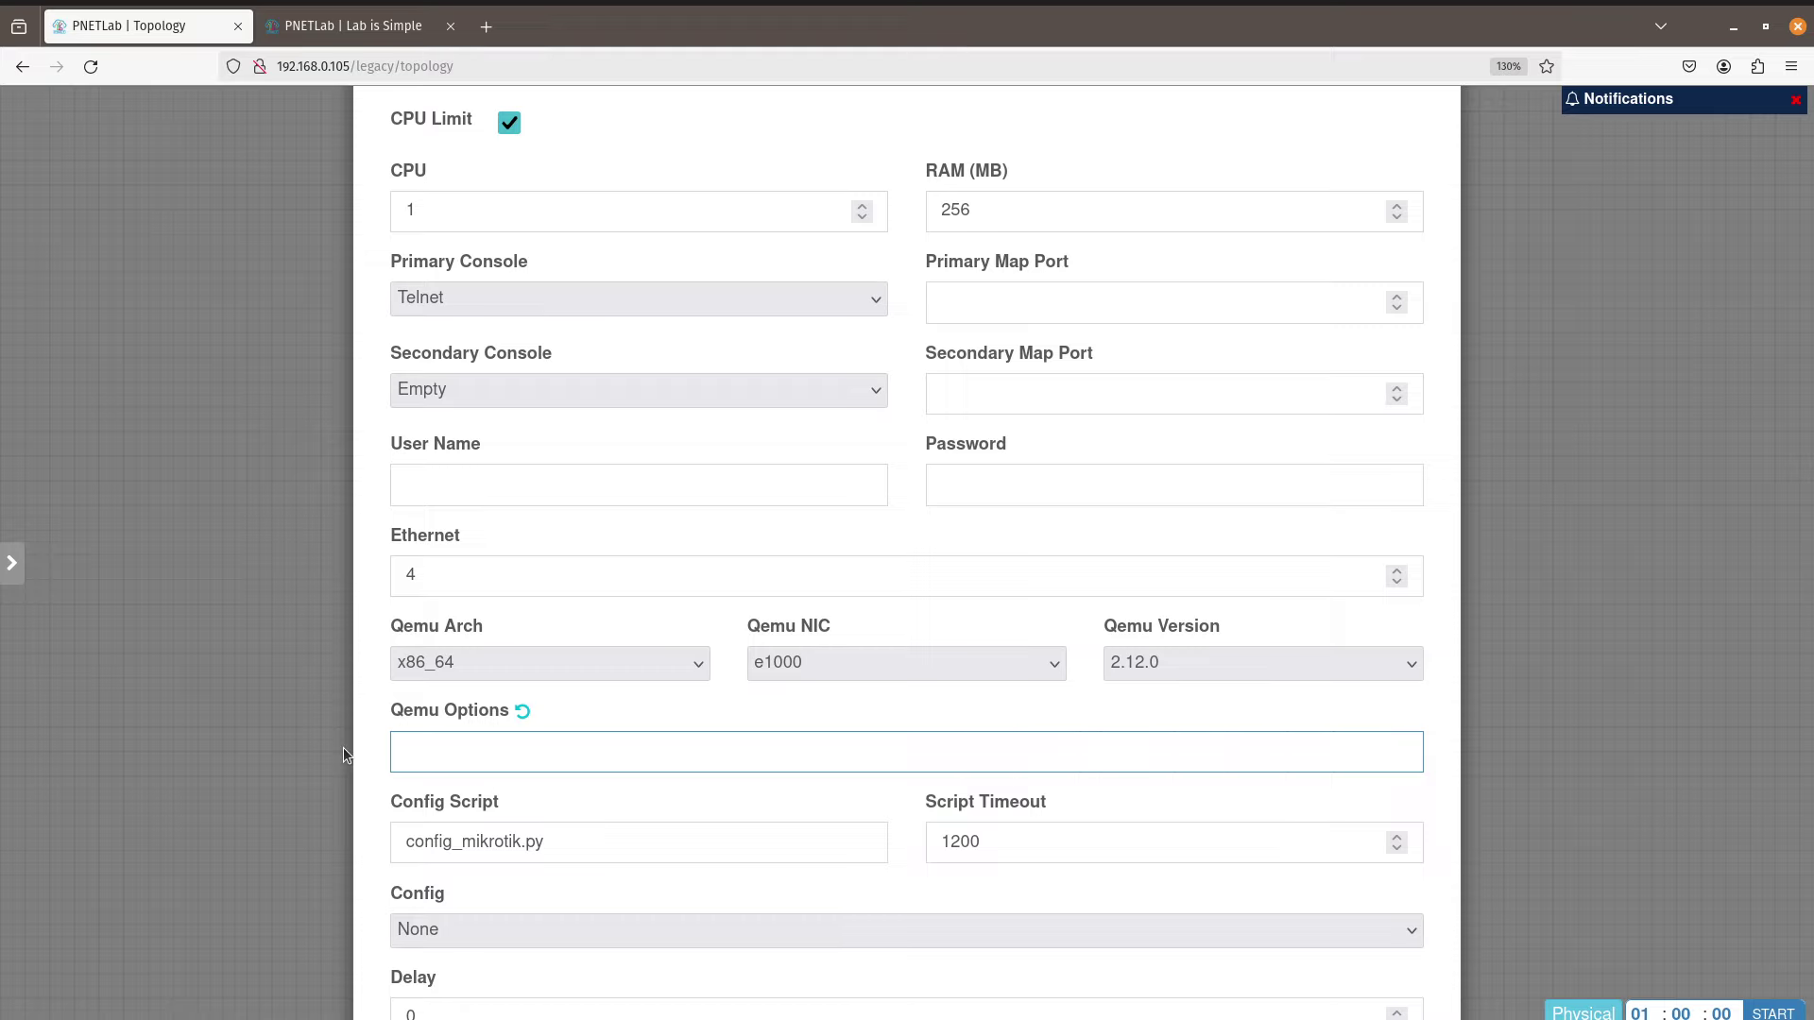
pyautogui.scroll(-2, 995, 900)
pyautogui.click(860, 956)
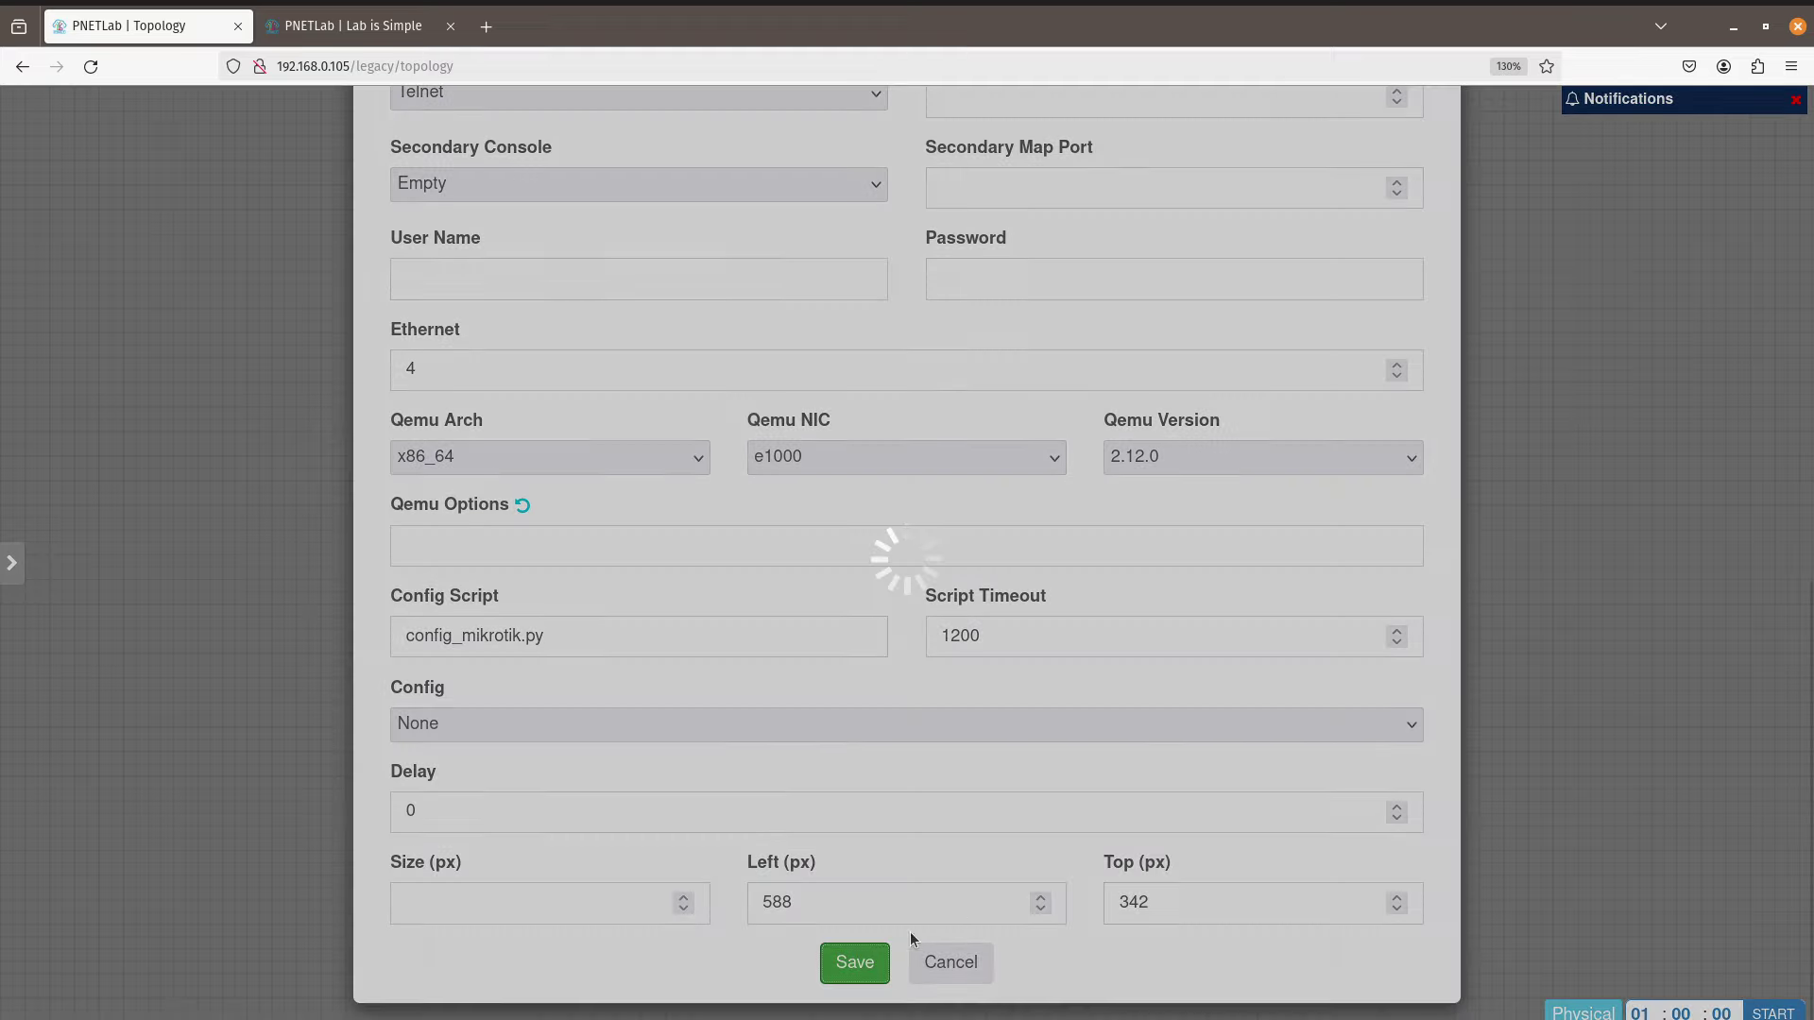
pyautogui.moveTo(767, 536); pyautogui.dragTo(720, 361)
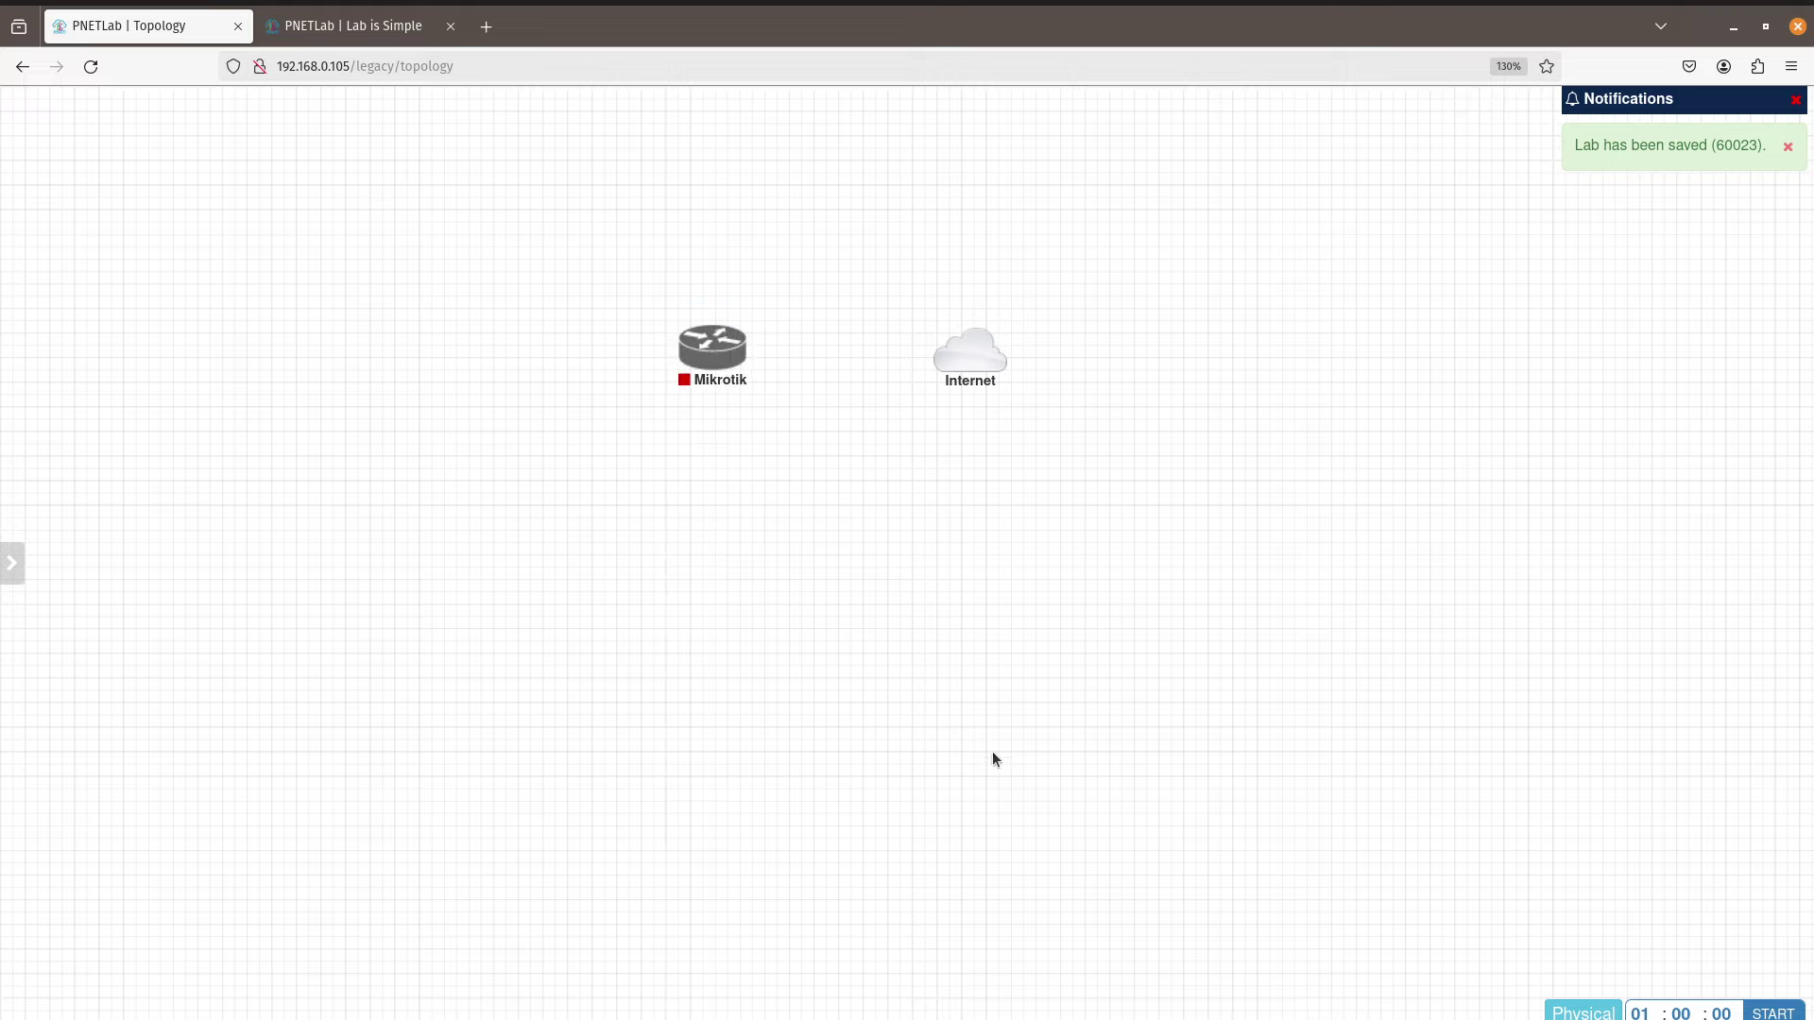
# Step: Check the PC Client, Router Mikrotik and Internet diagram in ChatGPT and position the Internet cloud to the right of the PNETLab router
pyautogui.hotkey('alt', 'Tab')
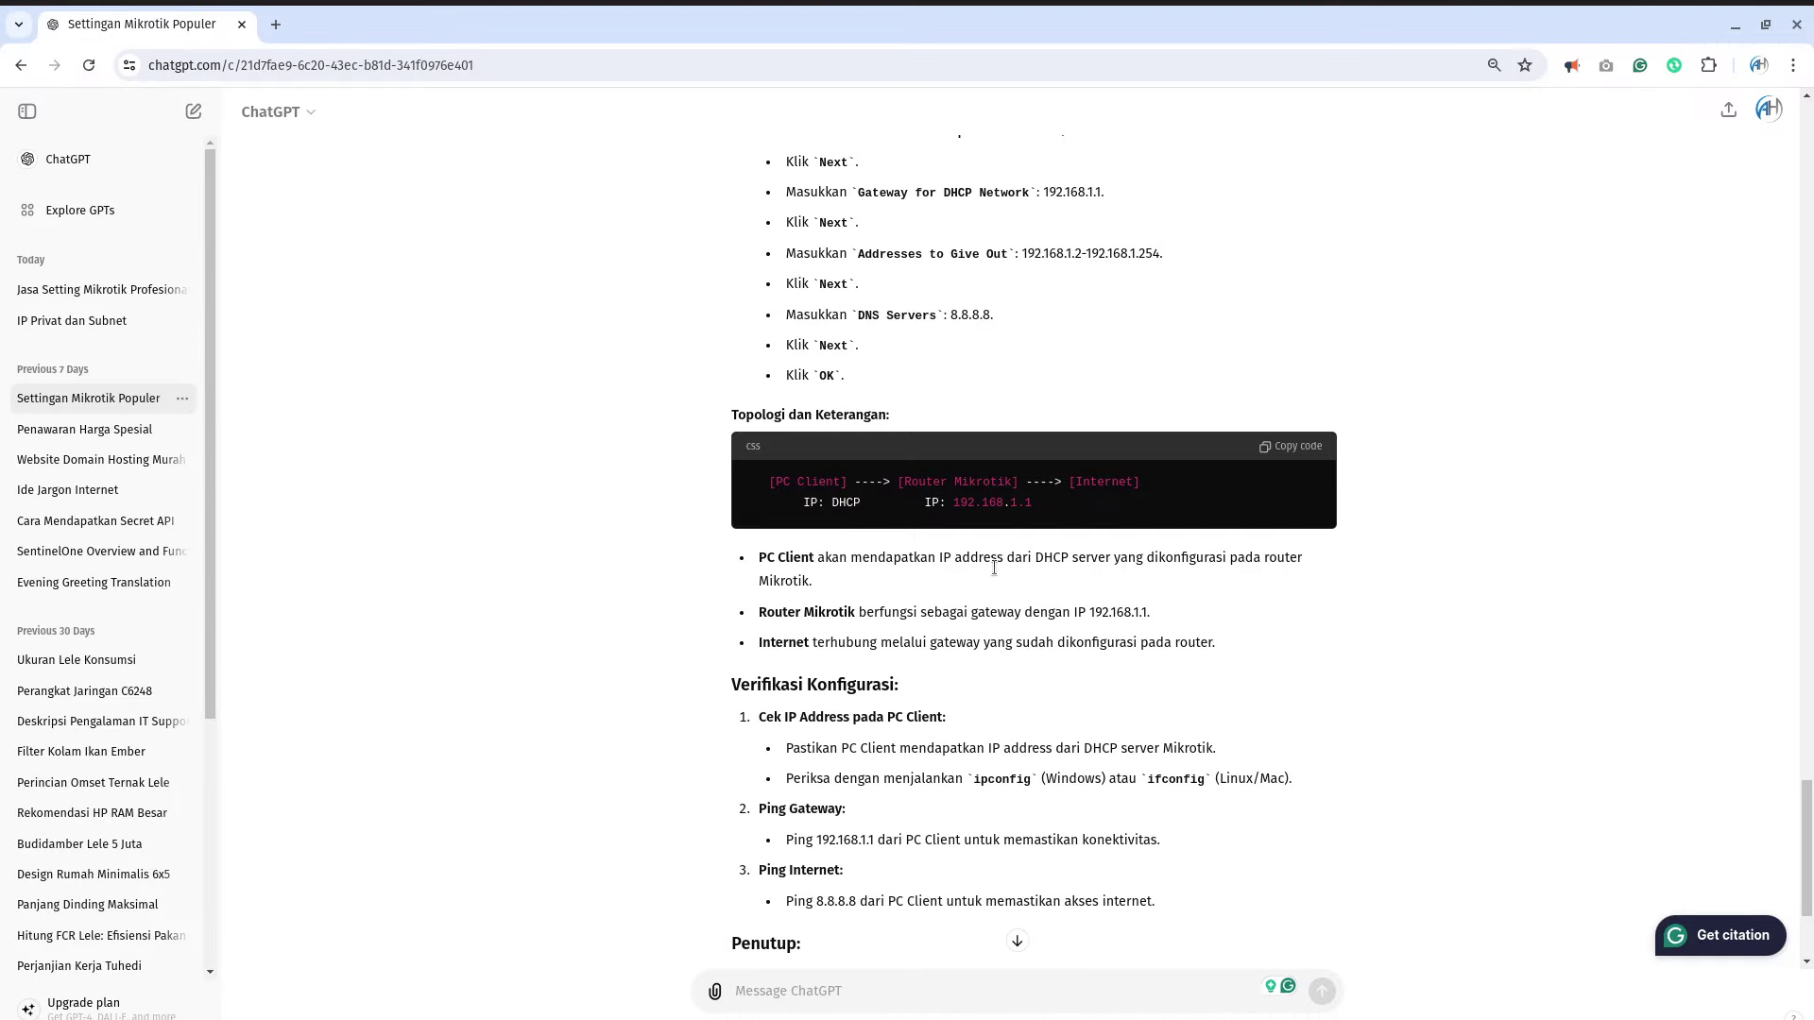
pyautogui.moveTo(1141, 482); pyautogui.dragTo(952, 484)
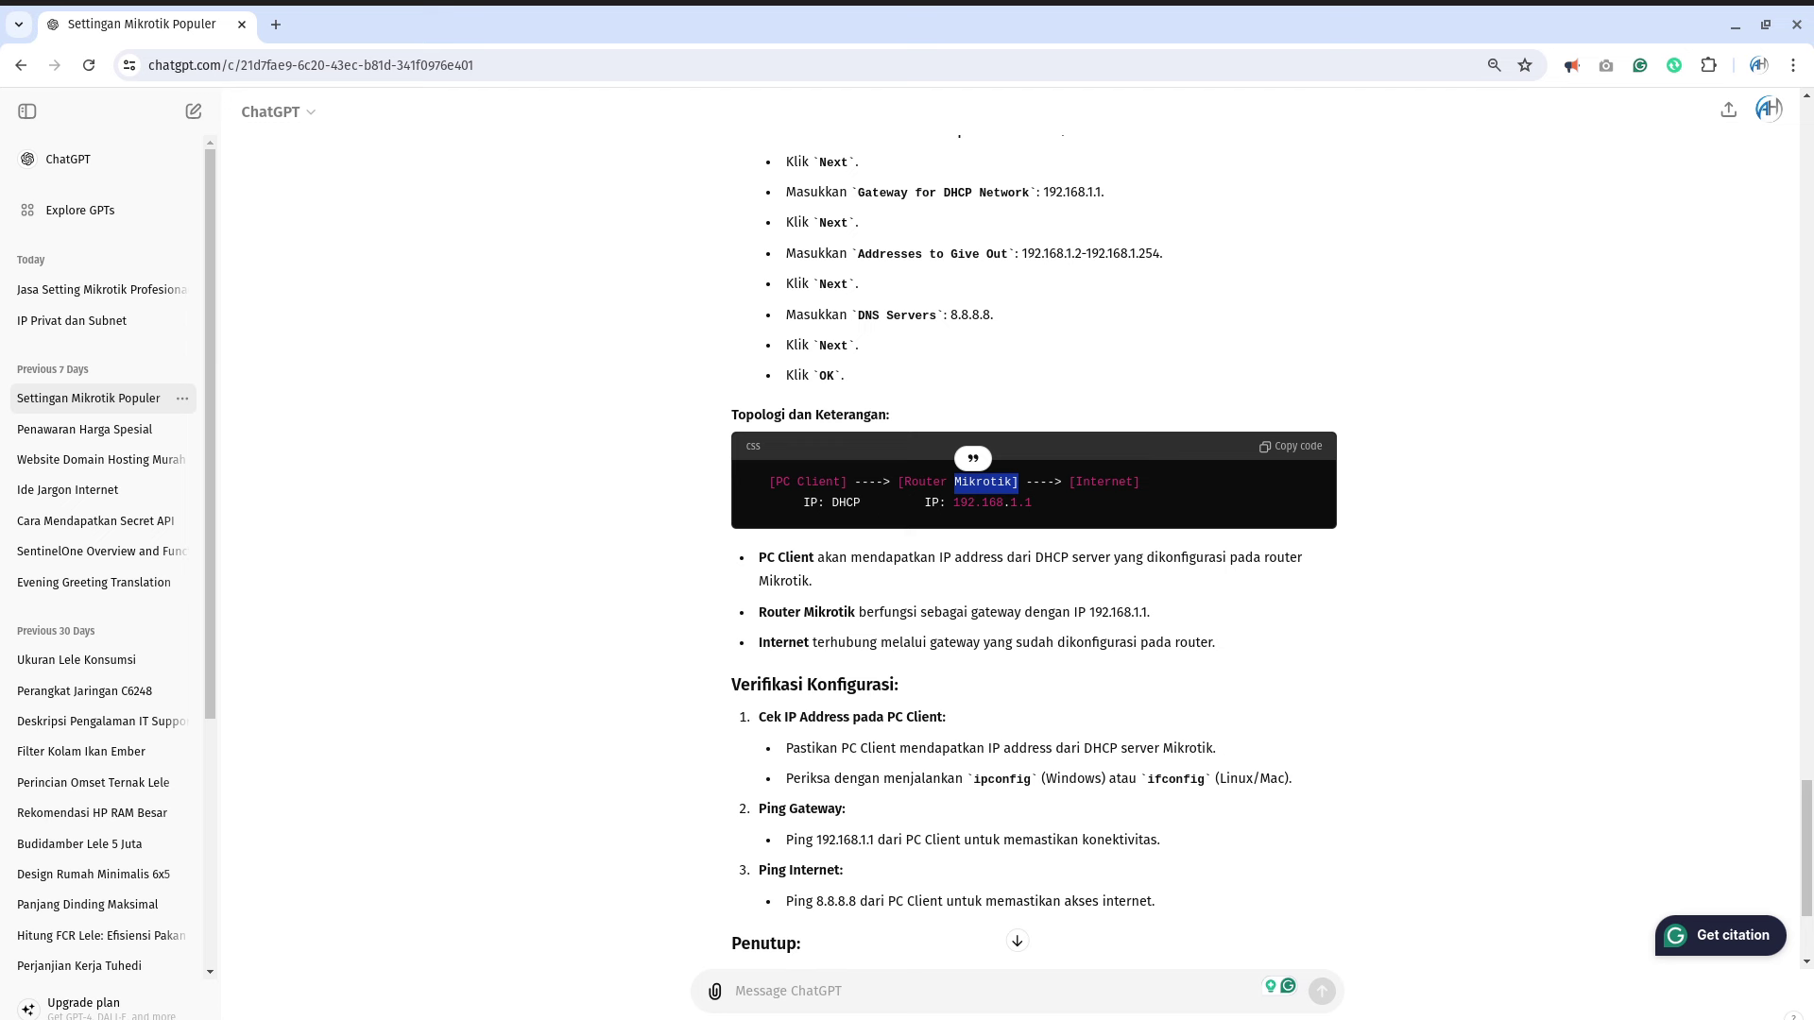
pyautogui.hotkey('alt', 'Tab')
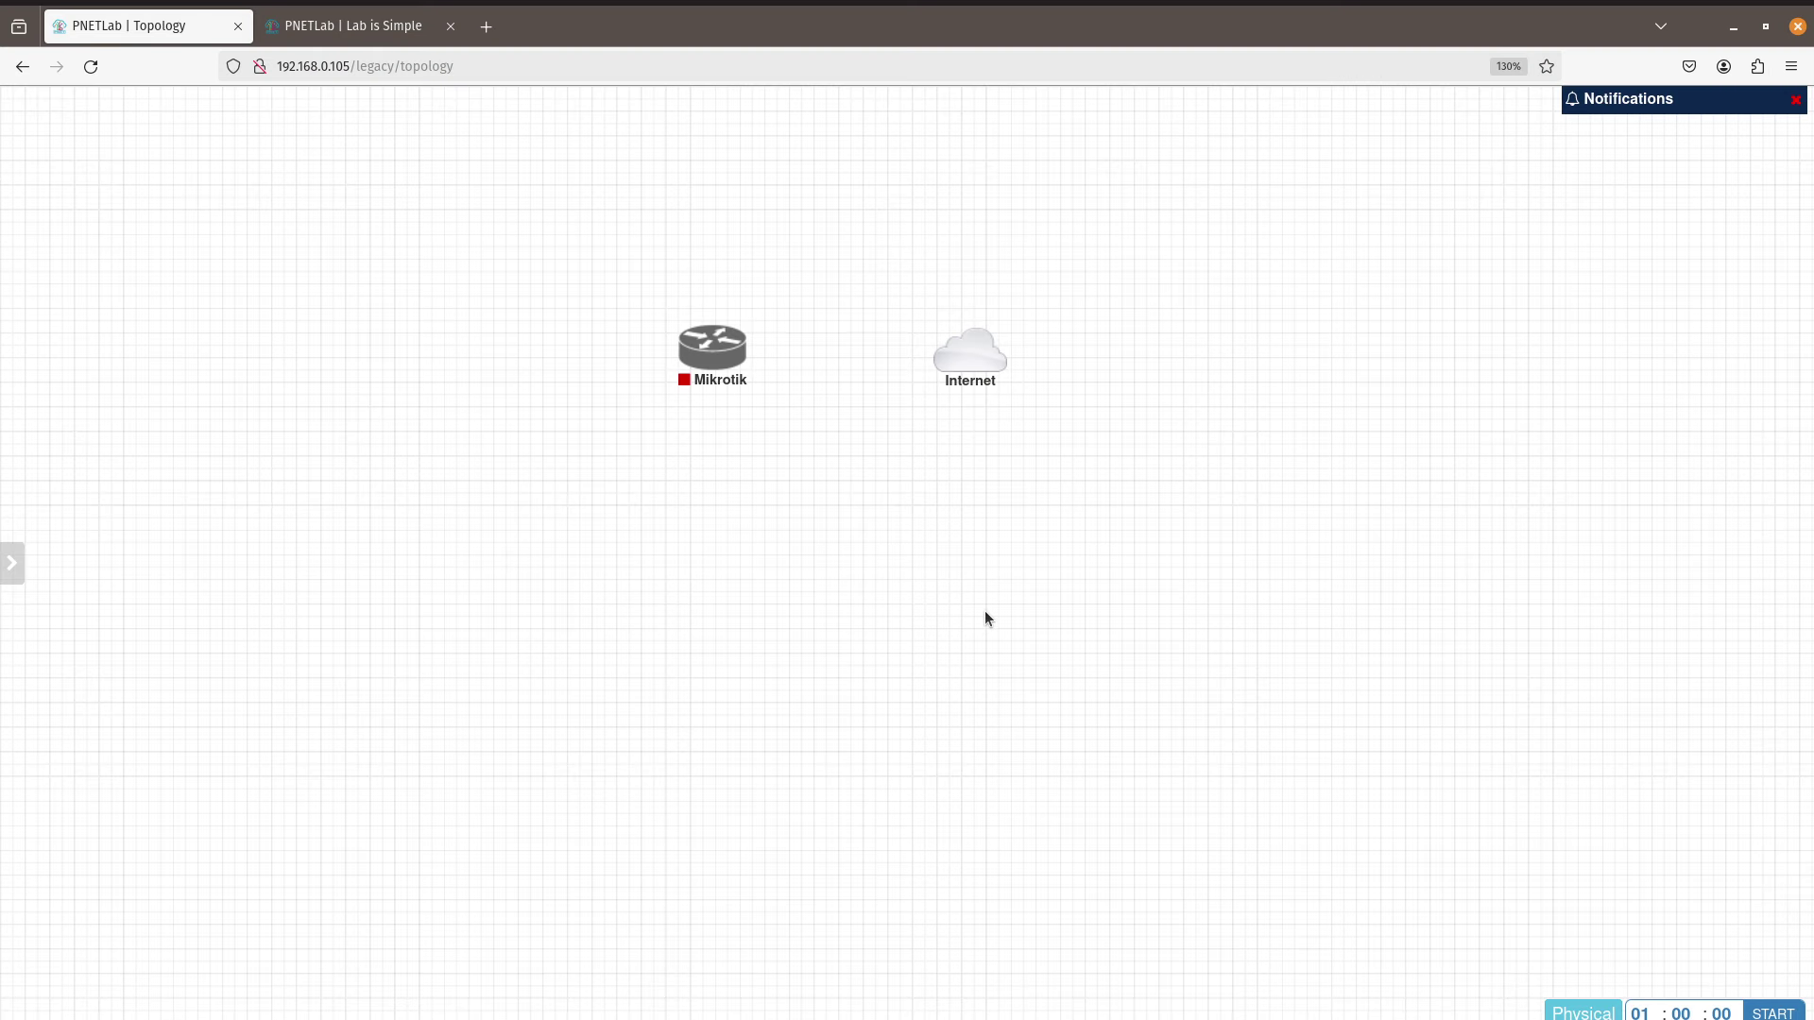
pyautogui.moveTo(978, 361); pyautogui.dragTo(524, 360)
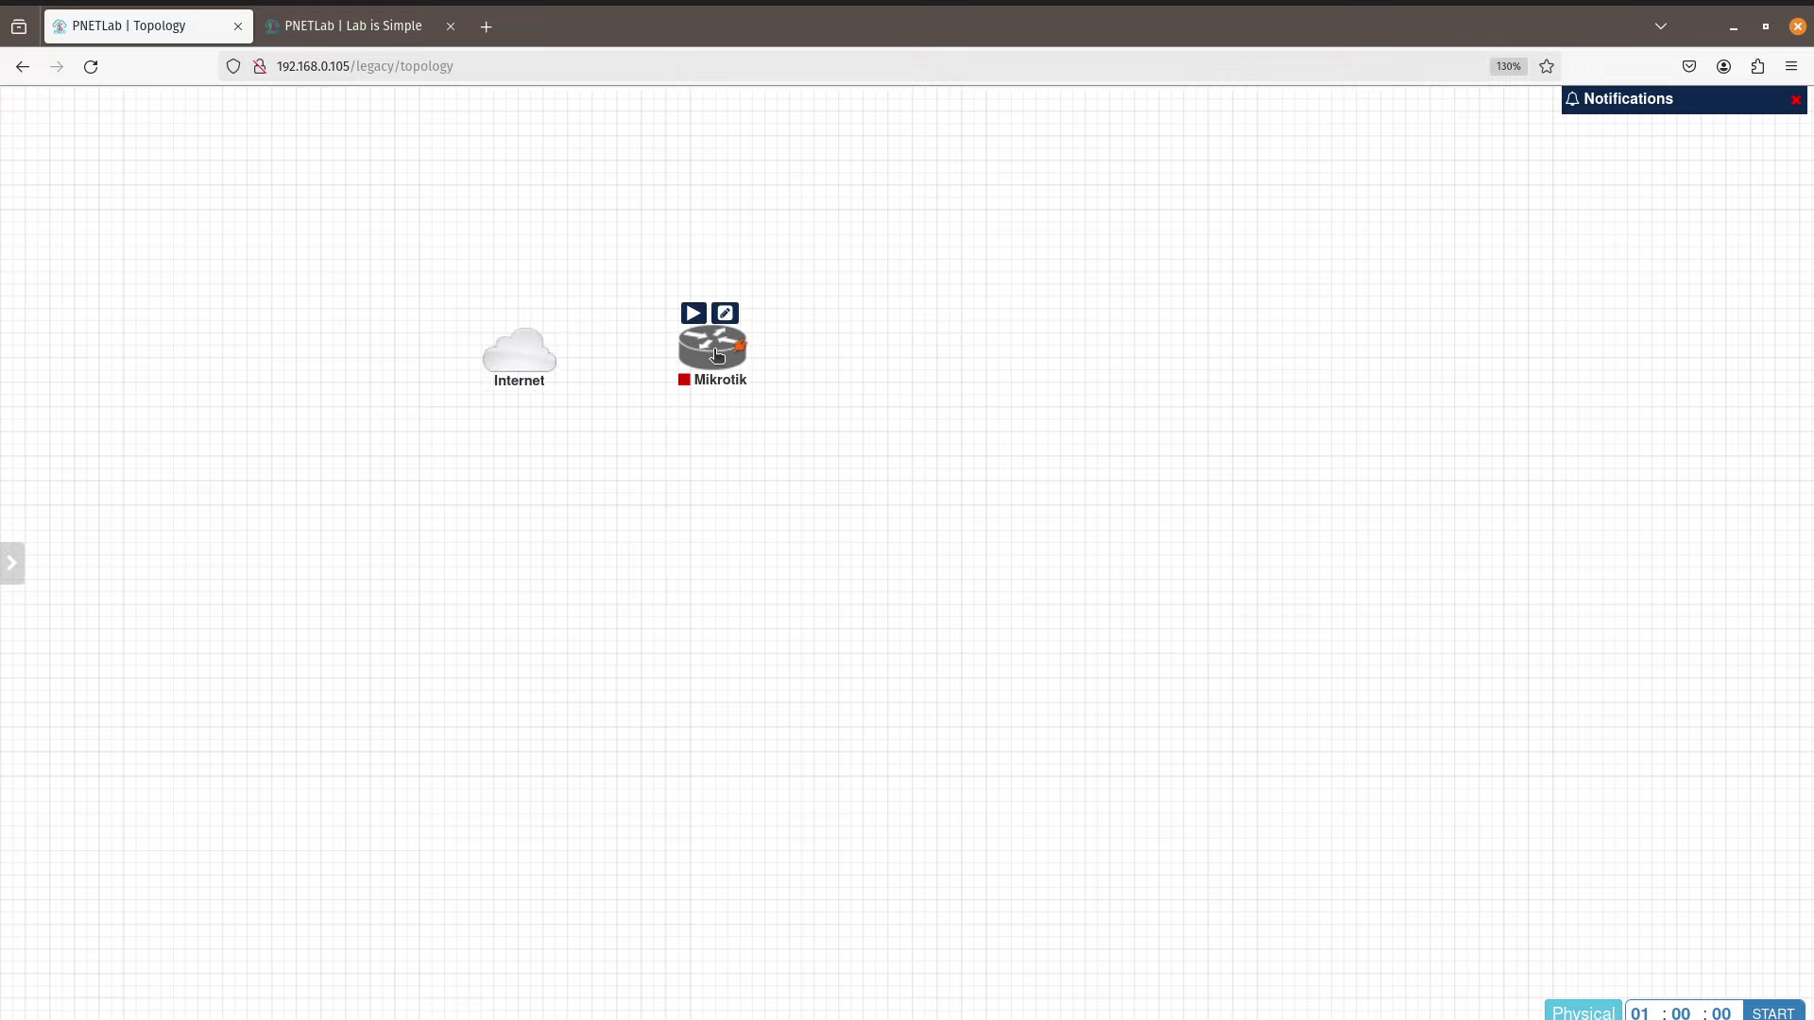
pyautogui.moveTo(524, 354); pyautogui.dragTo(1004, 362)
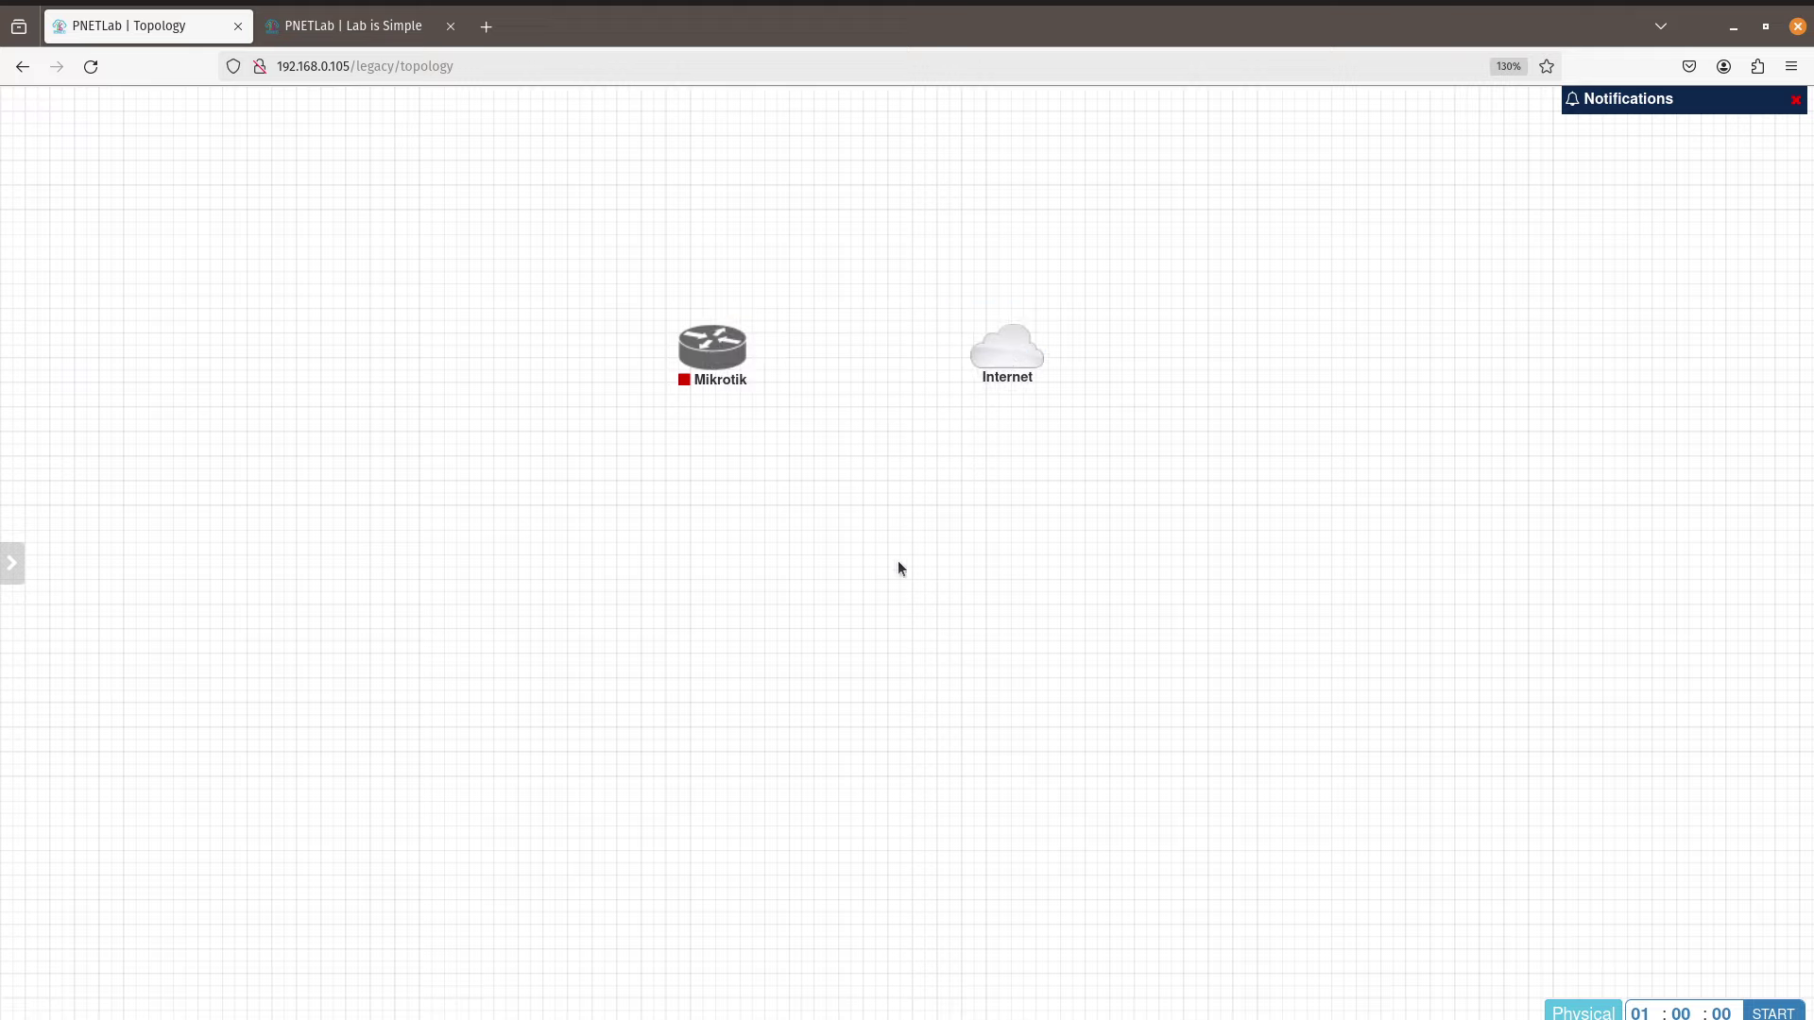
# Step: Add a Virtual PC (VPCS) node named VPC and place it to the left of the Mikrotik router
pyautogui.rightClick(818, 573)
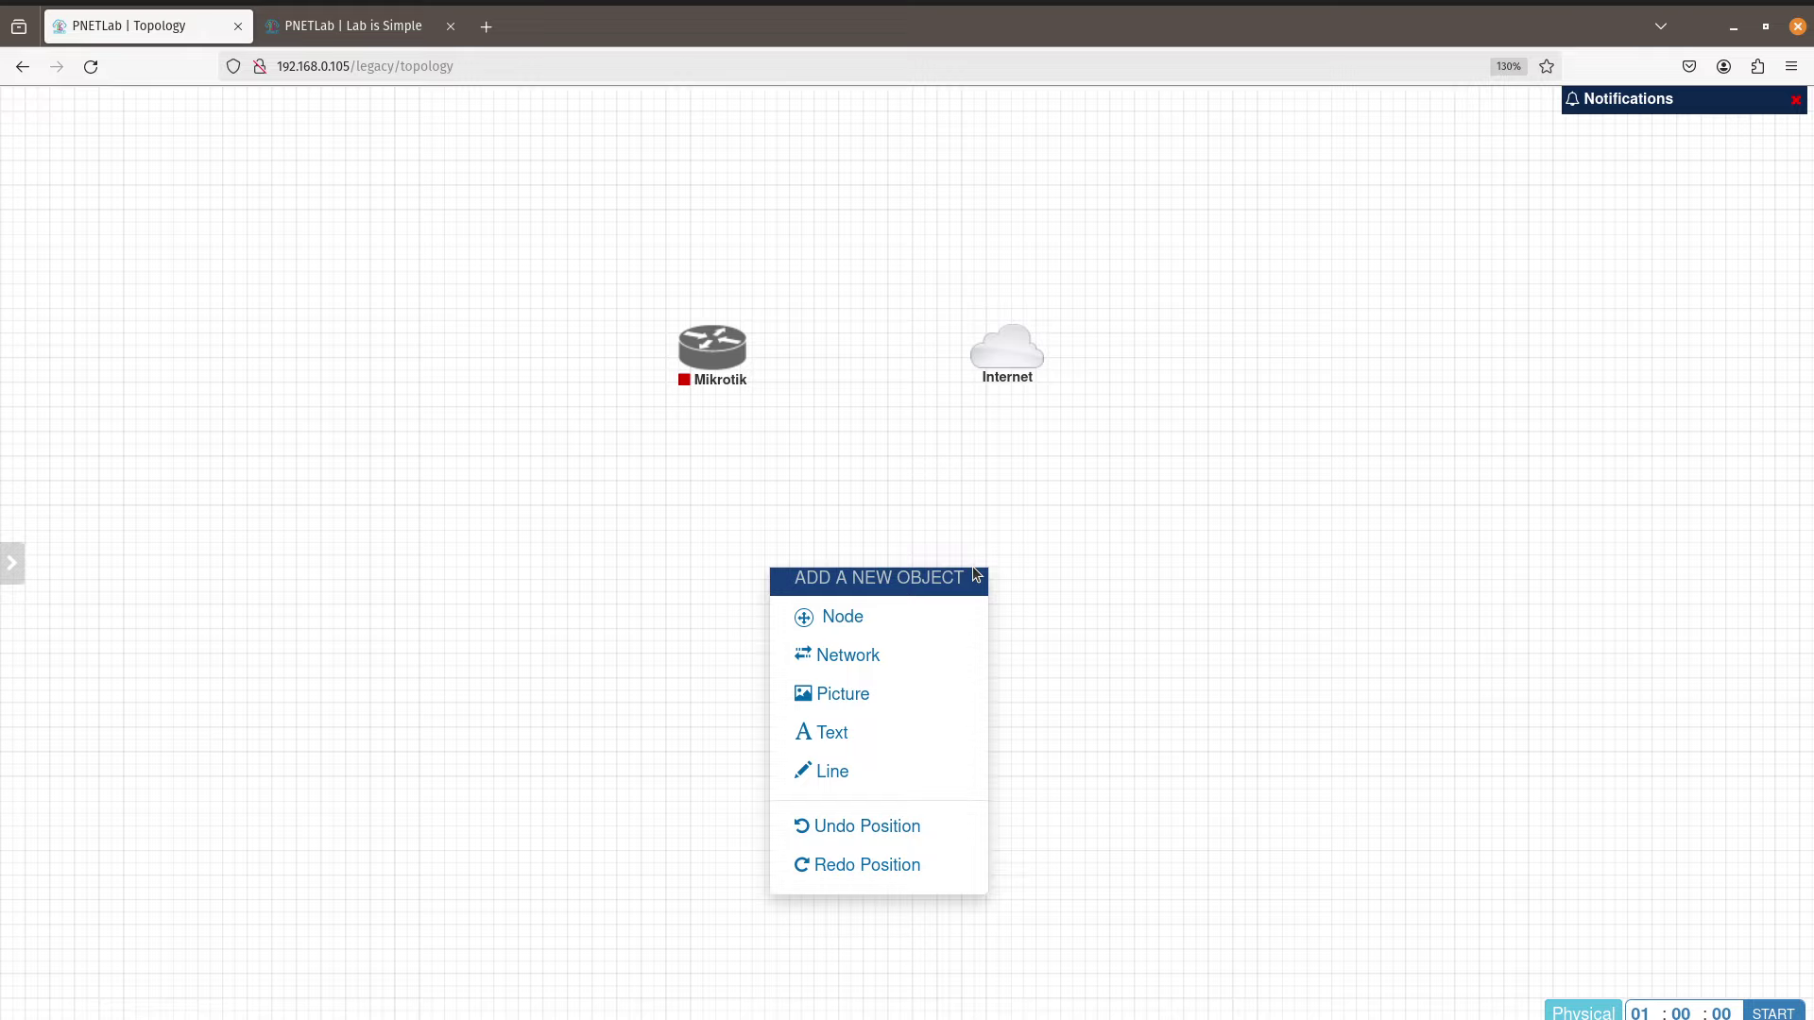
pyautogui.click(896, 625)
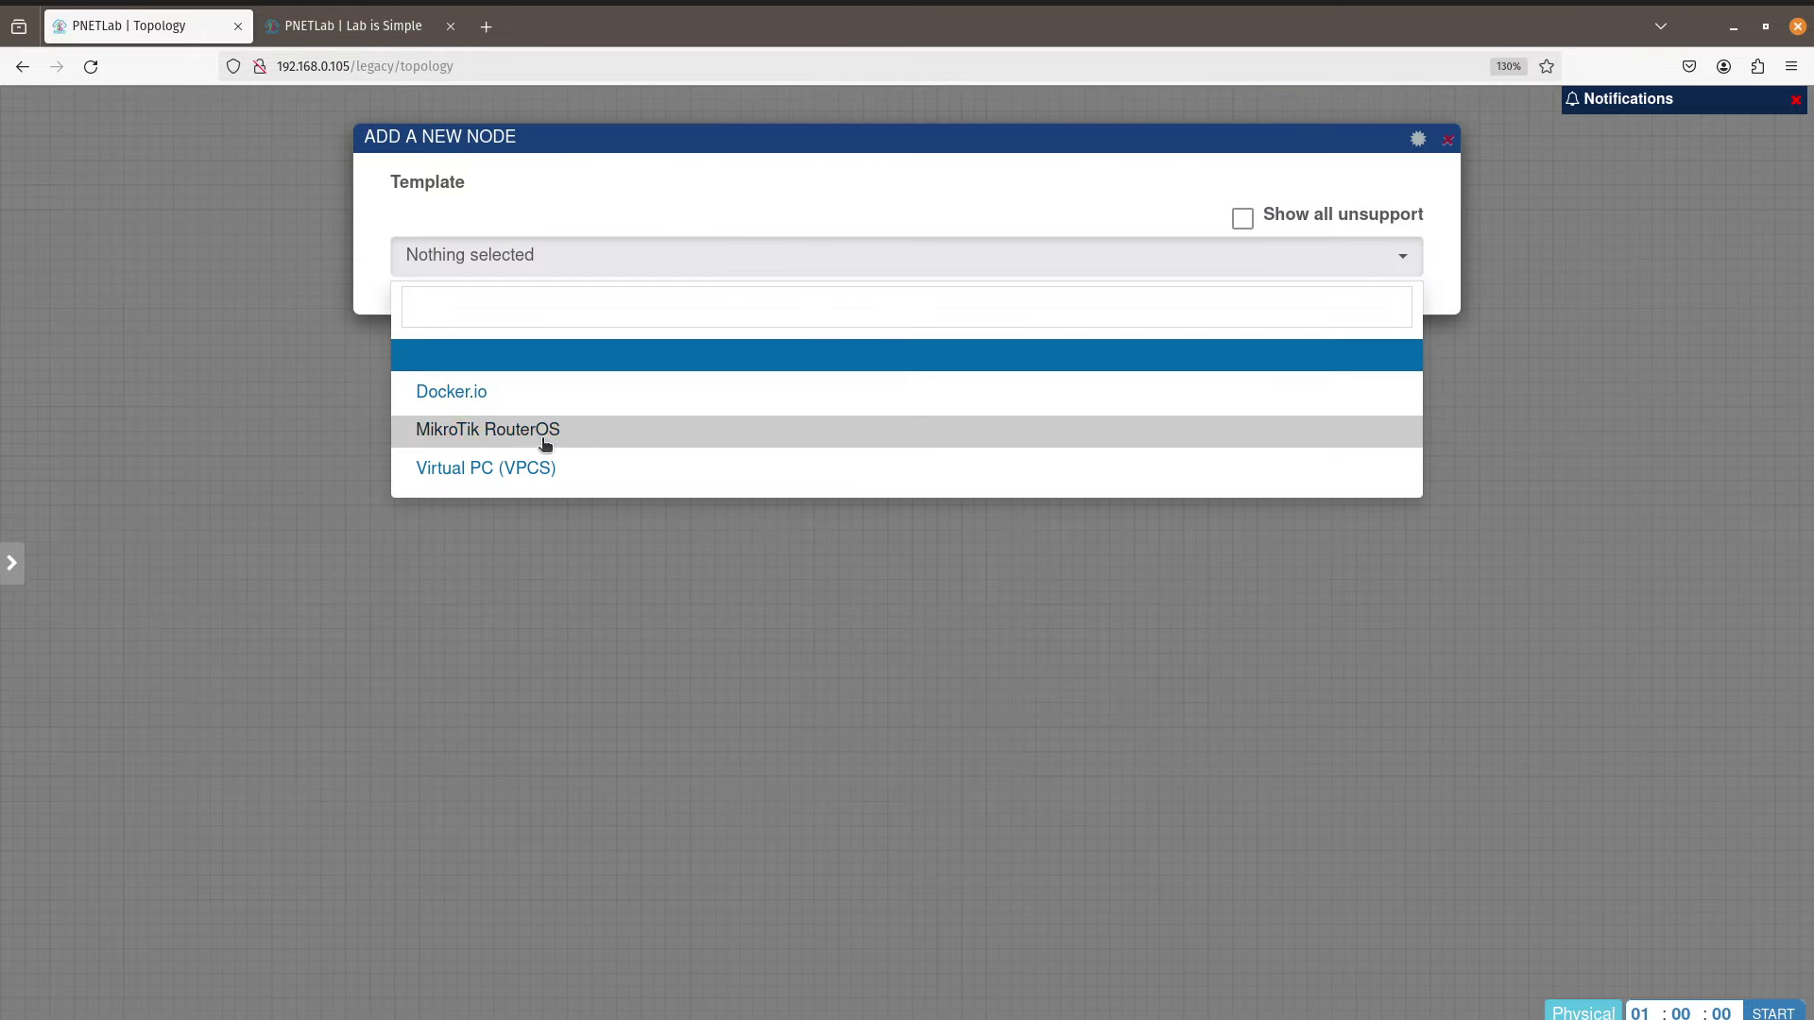
pyautogui.click(536, 469)
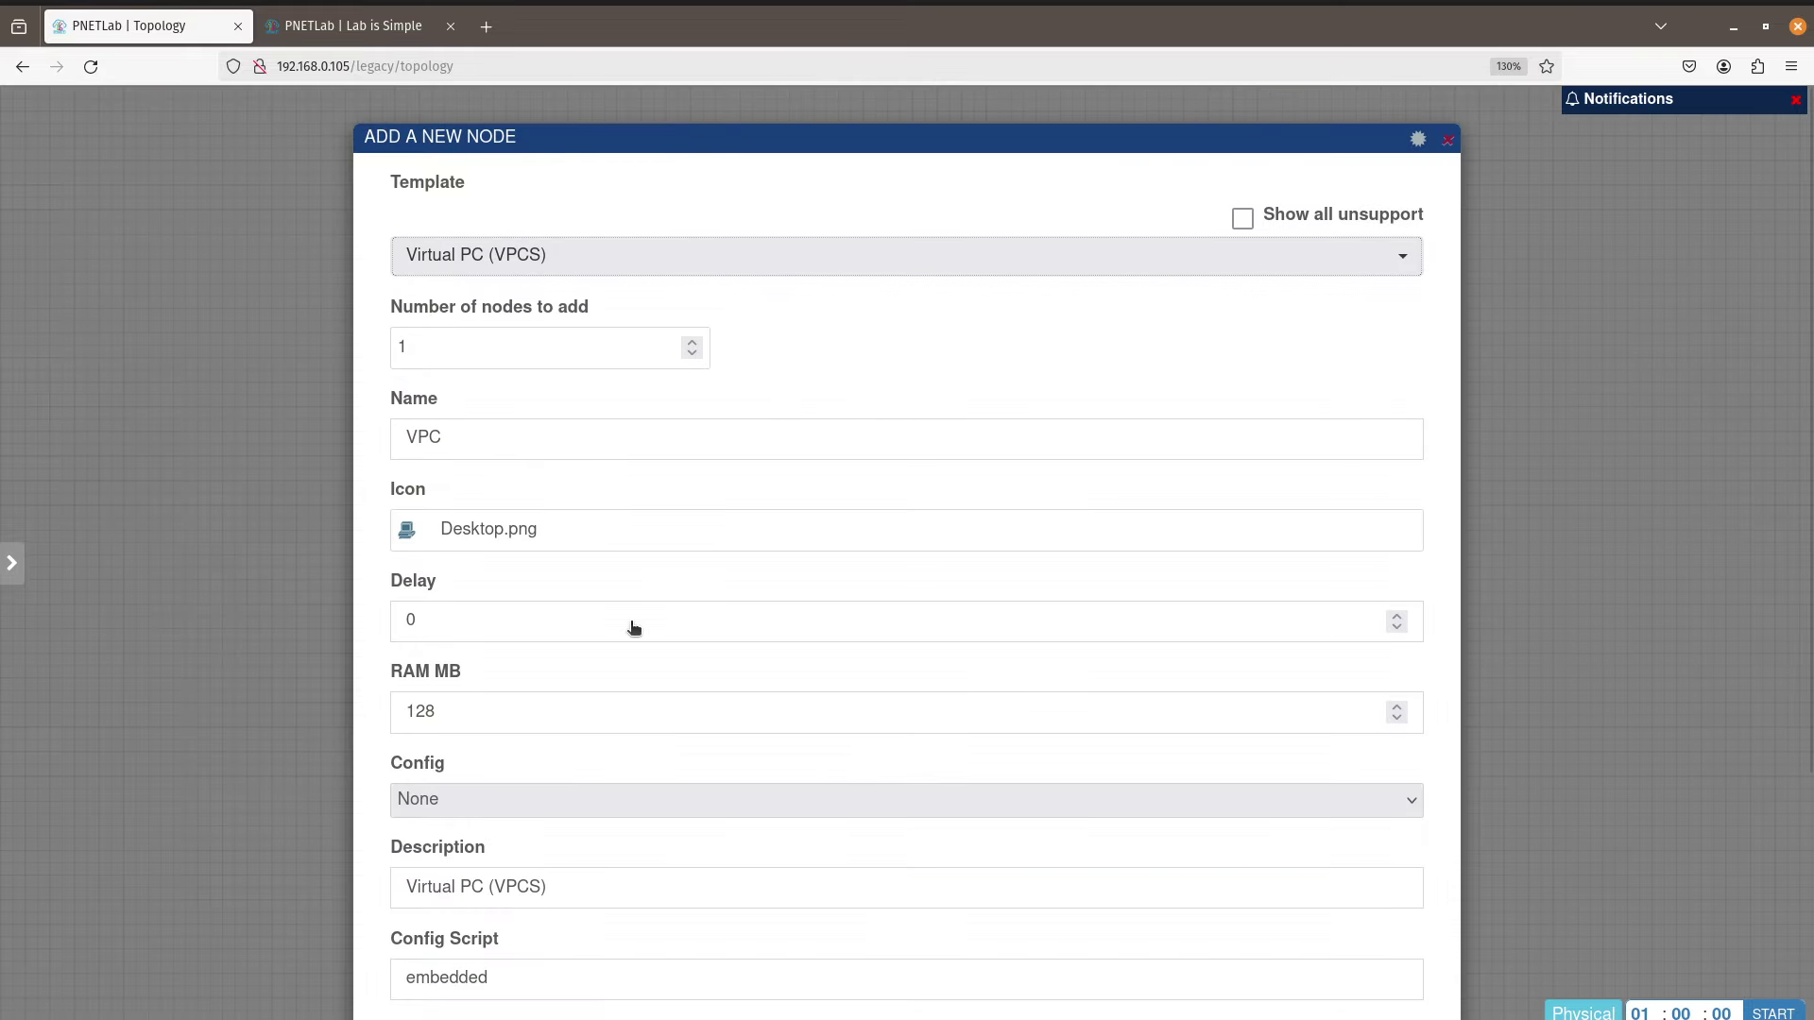
pyautogui.scroll(-3, 631, 621)
pyautogui.click(862, 999)
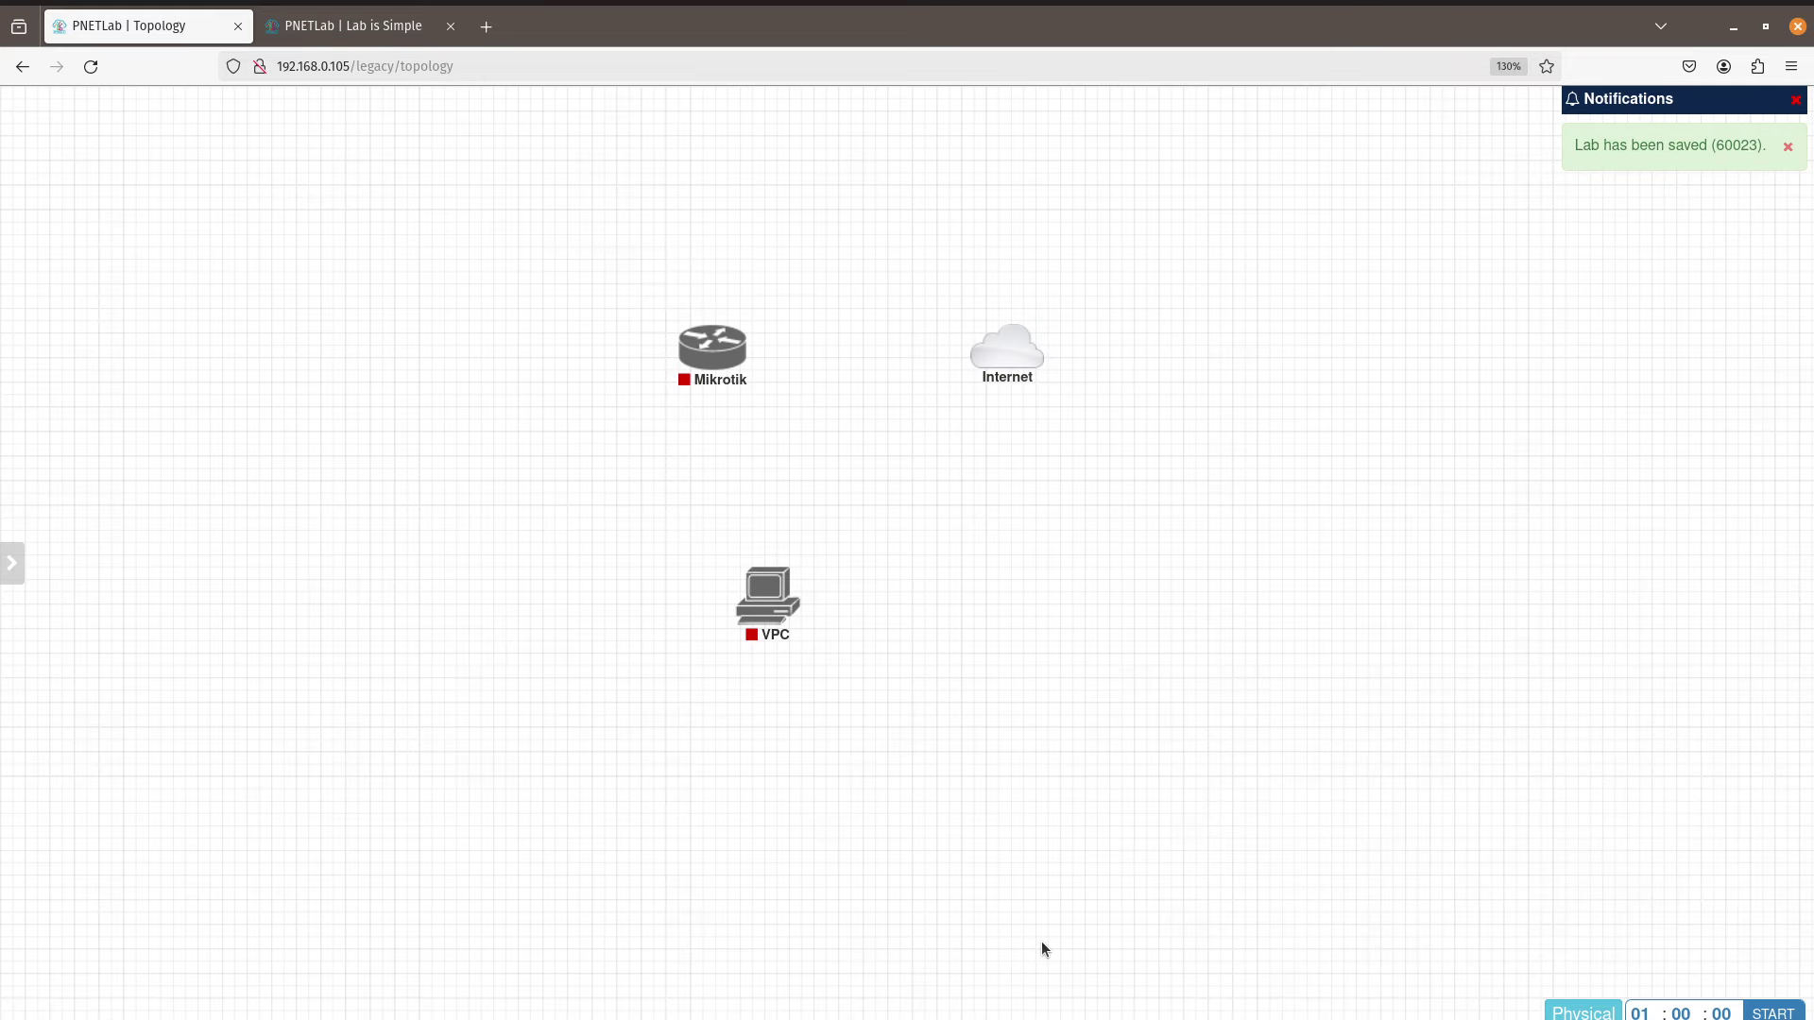
pyautogui.moveTo(751, 605); pyautogui.dragTo(411, 350)
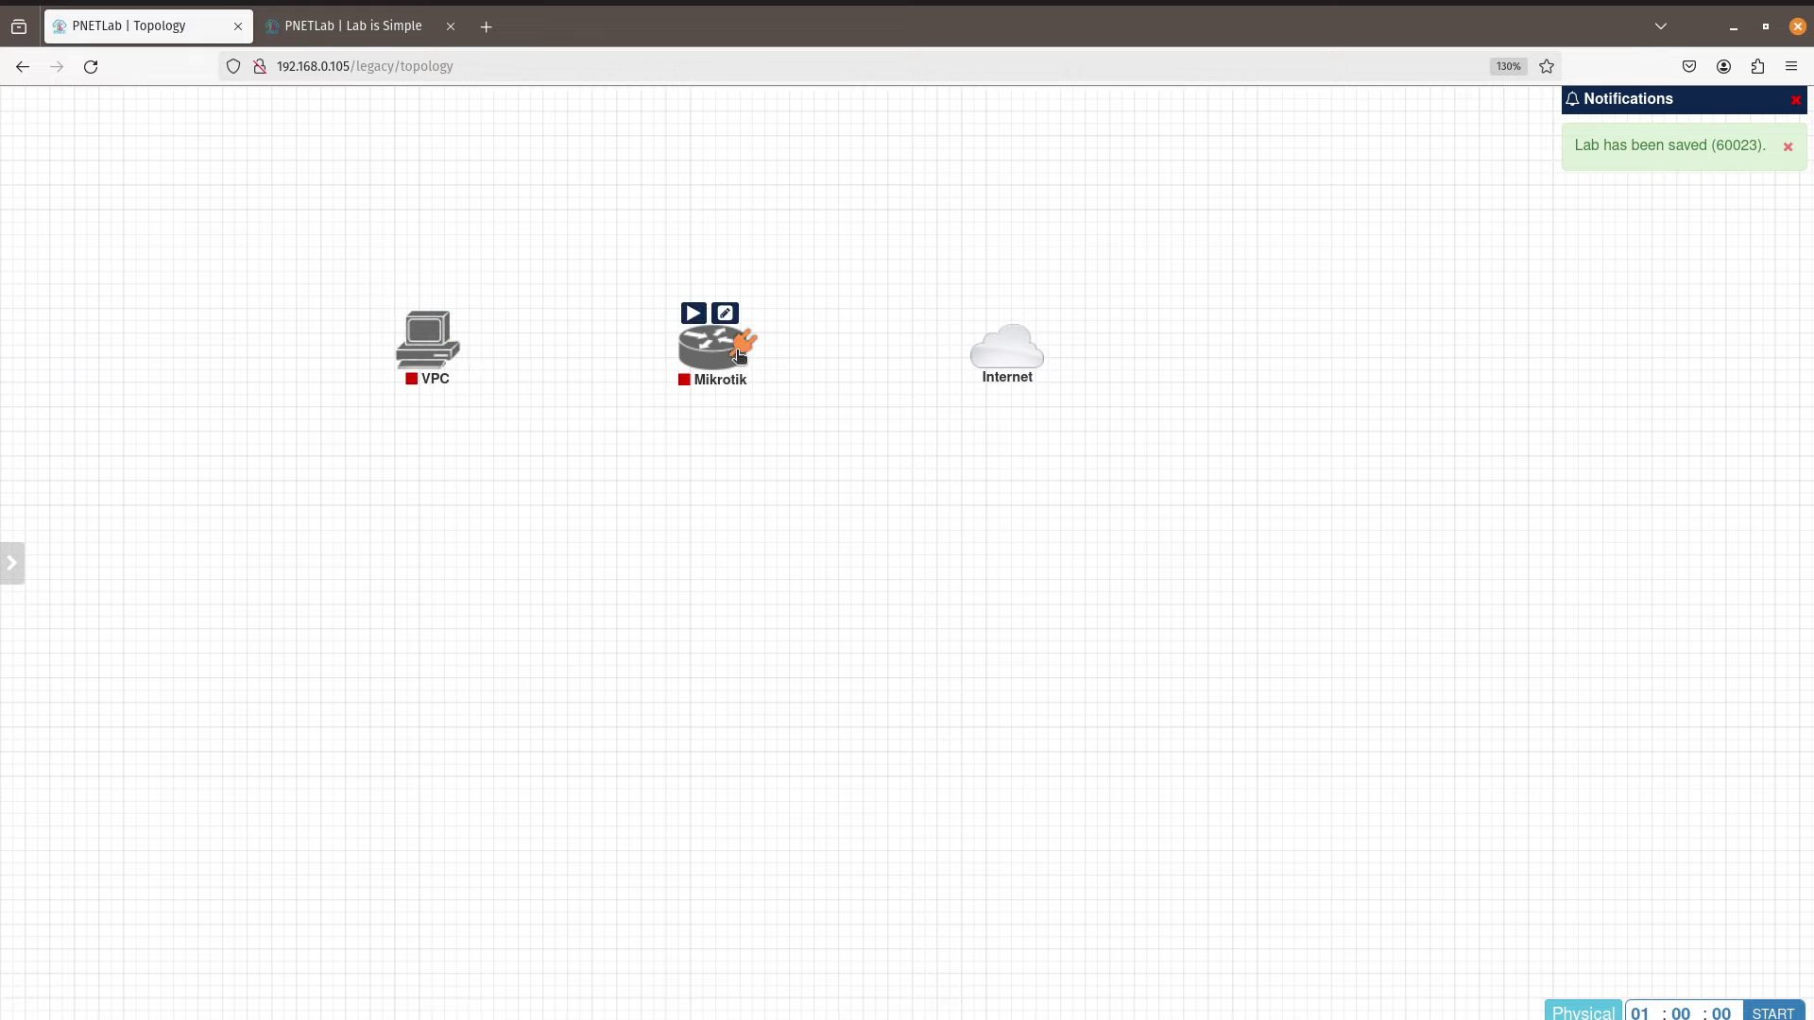
# Step: Connect Mikrotik eth1 to the Internet network and eth2 to the VPC's eth0, and align the VPC with the router
pyautogui.moveTo(733, 350); pyautogui.dragTo(1007, 349)
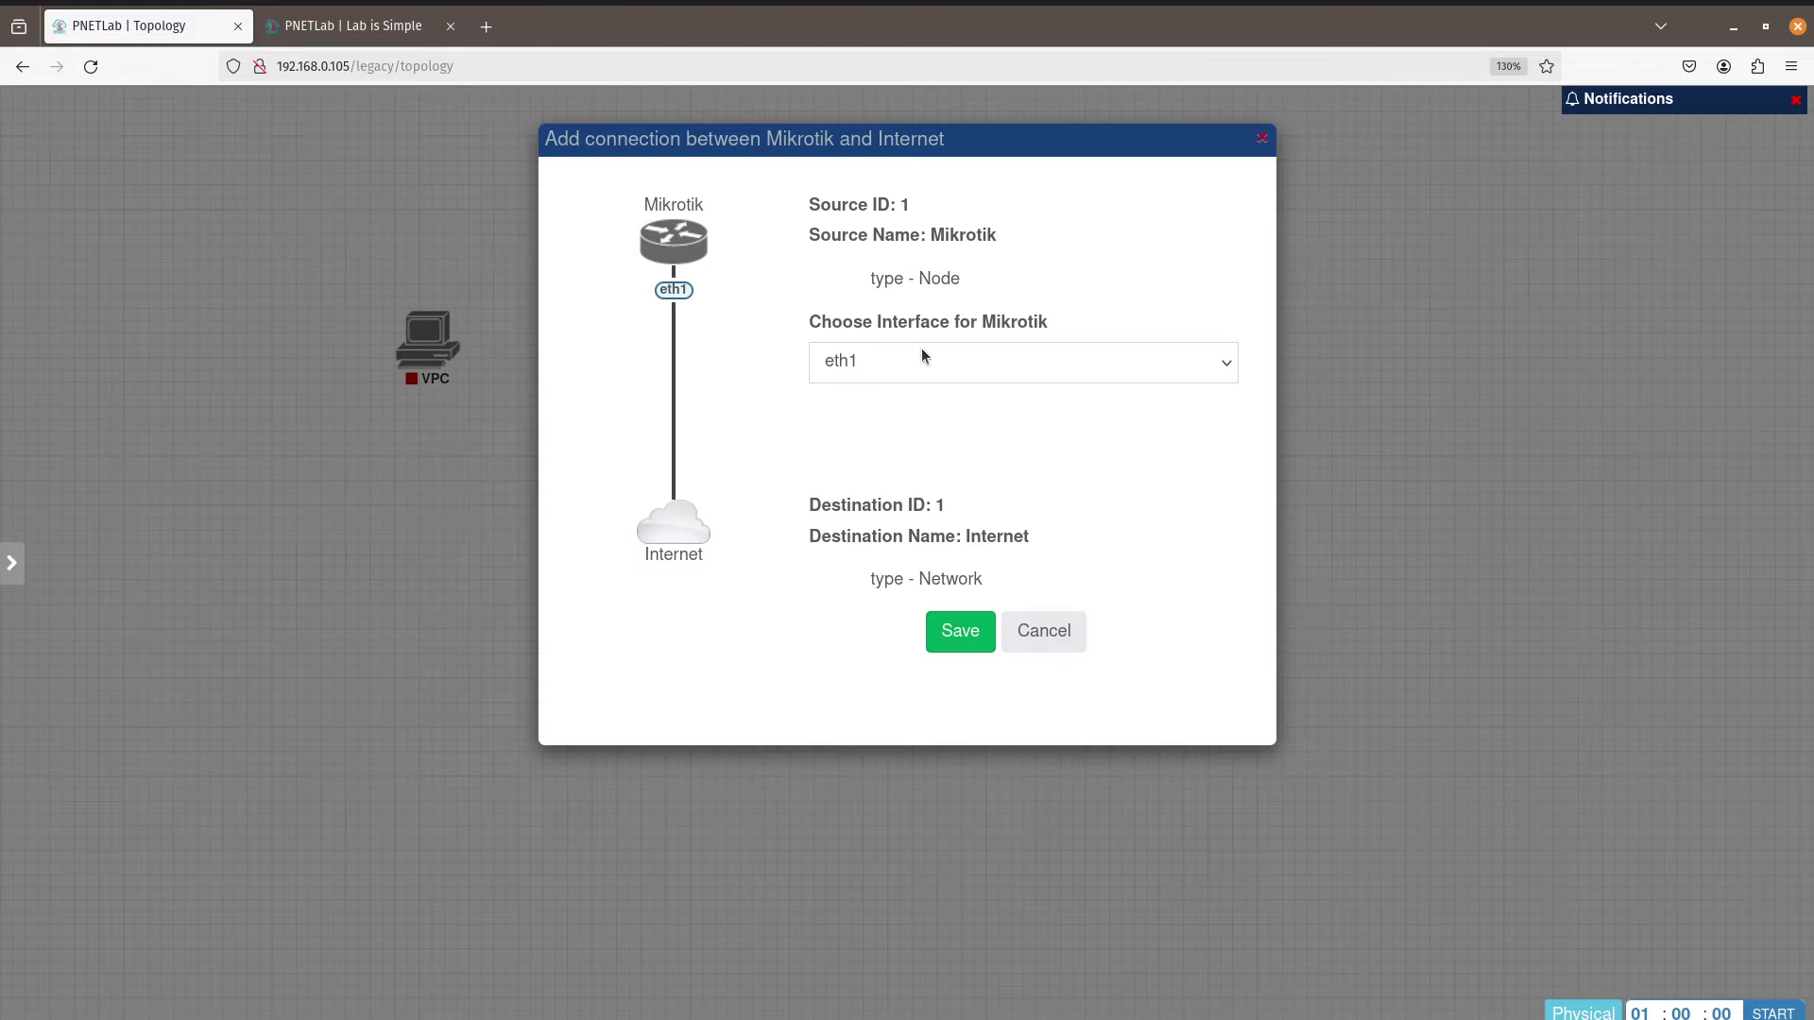
pyautogui.click(955, 646)
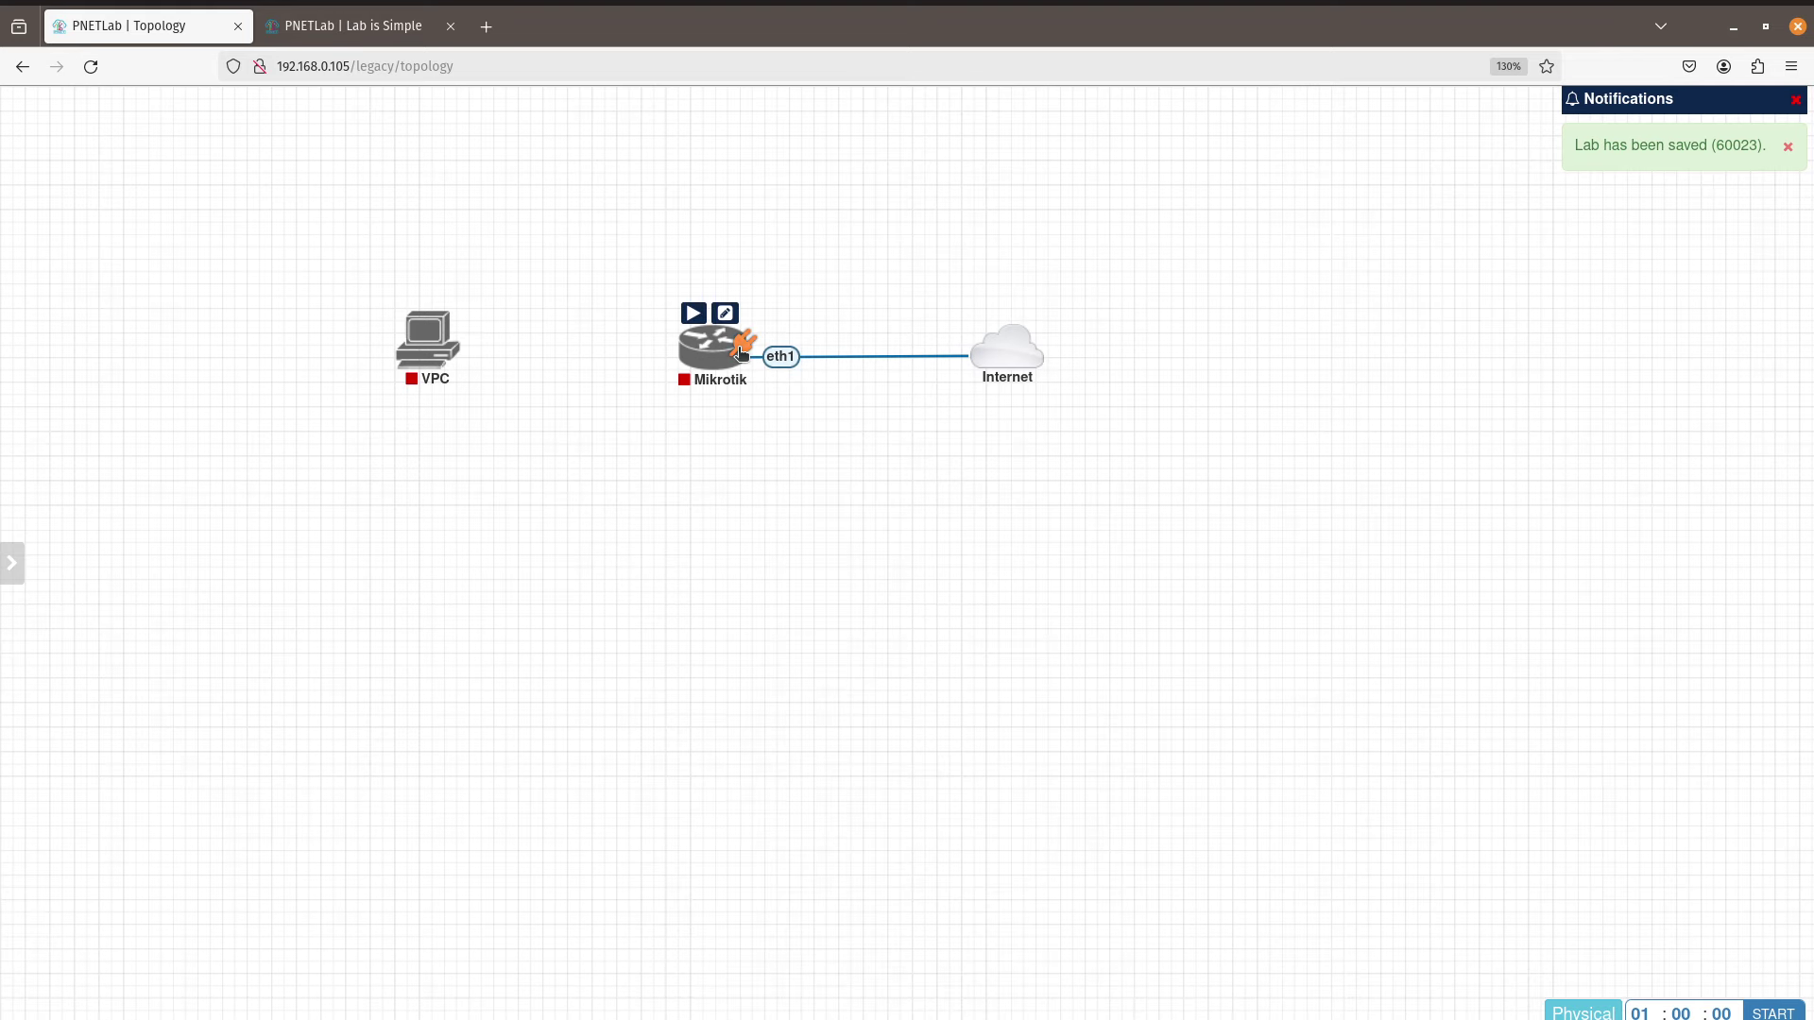
pyautogui.moveTo(737, 346); pyautogui.dragTo(447, 356)
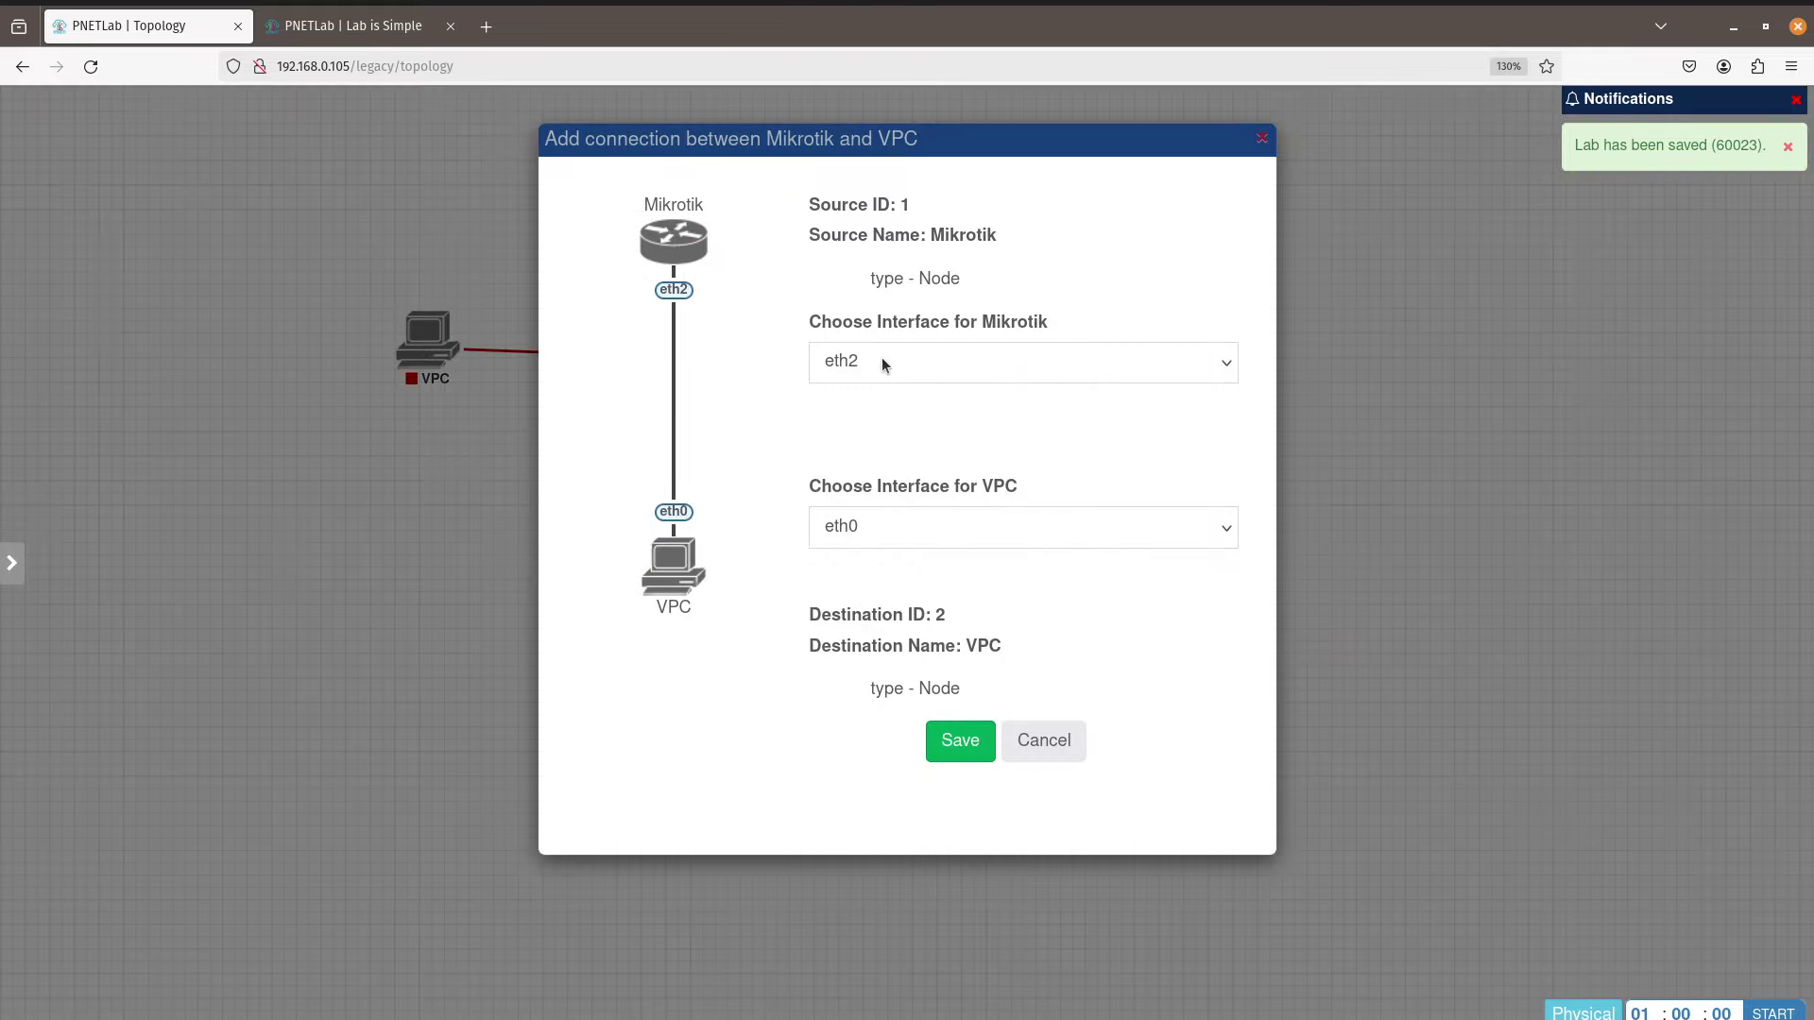
pyautogui.click(960, 744)
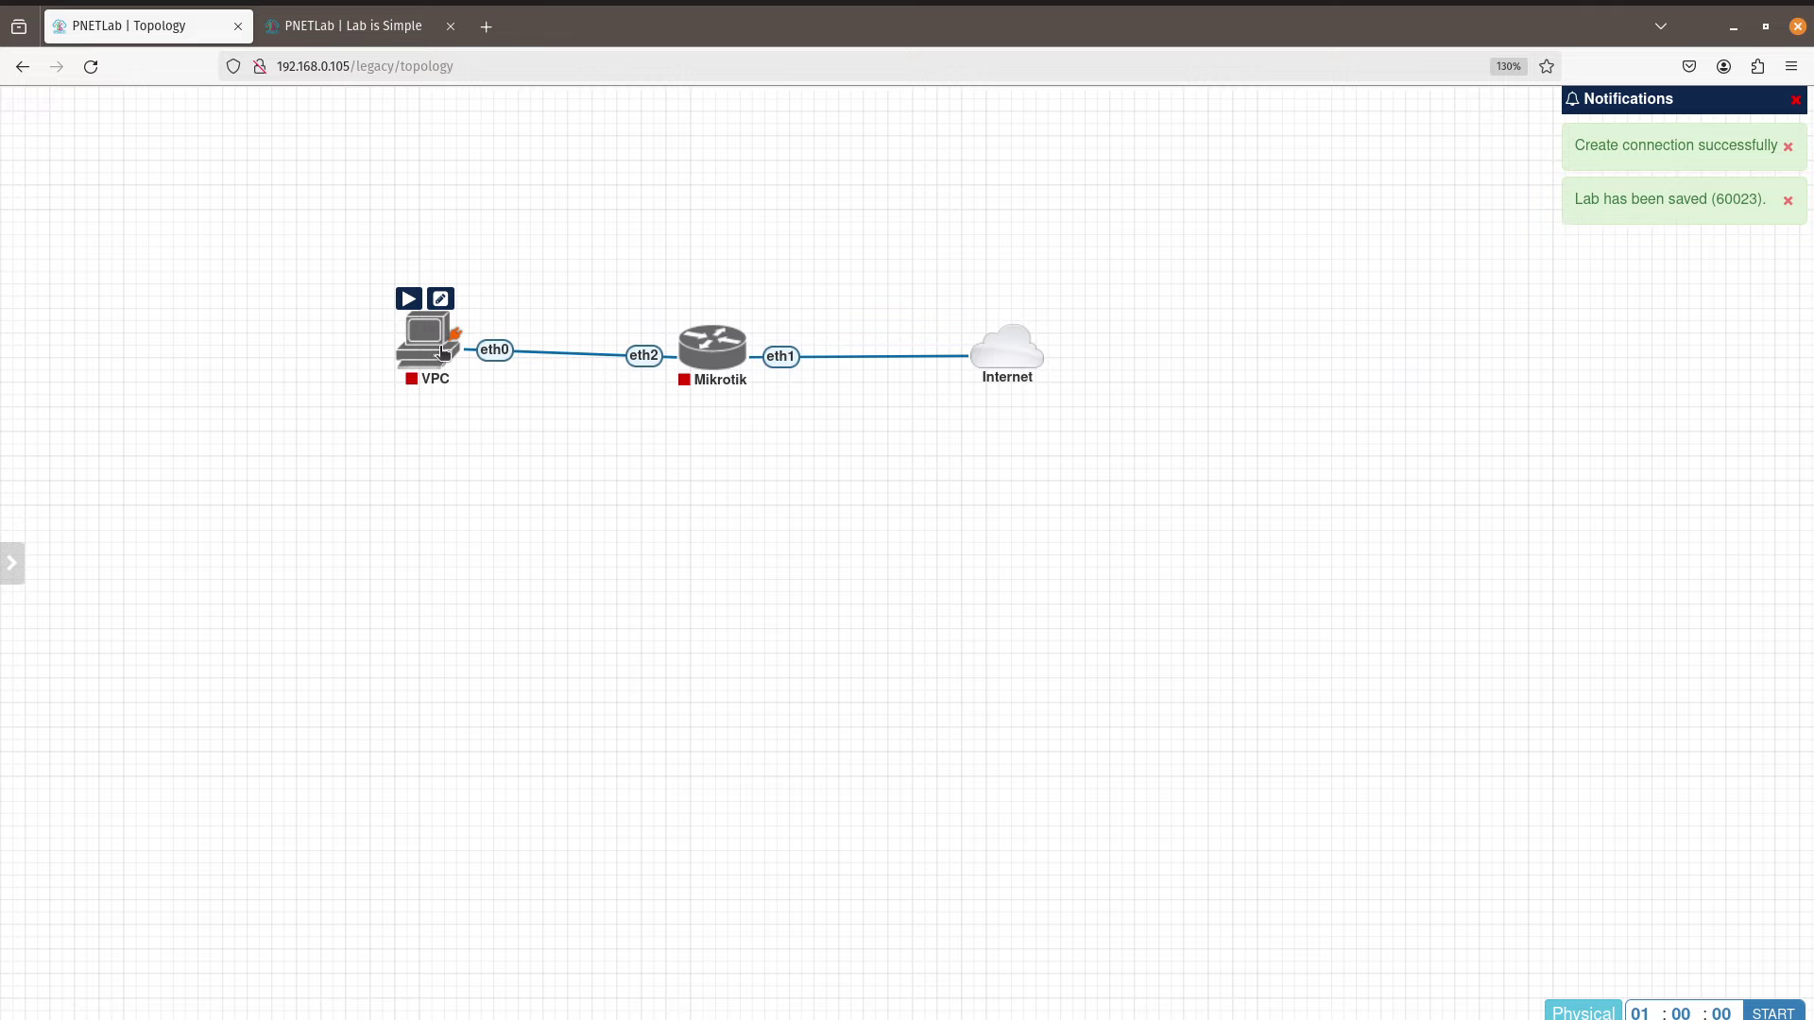
pyautogui.moveTo(453, 370); pyautogui.dragTo(435, 380)
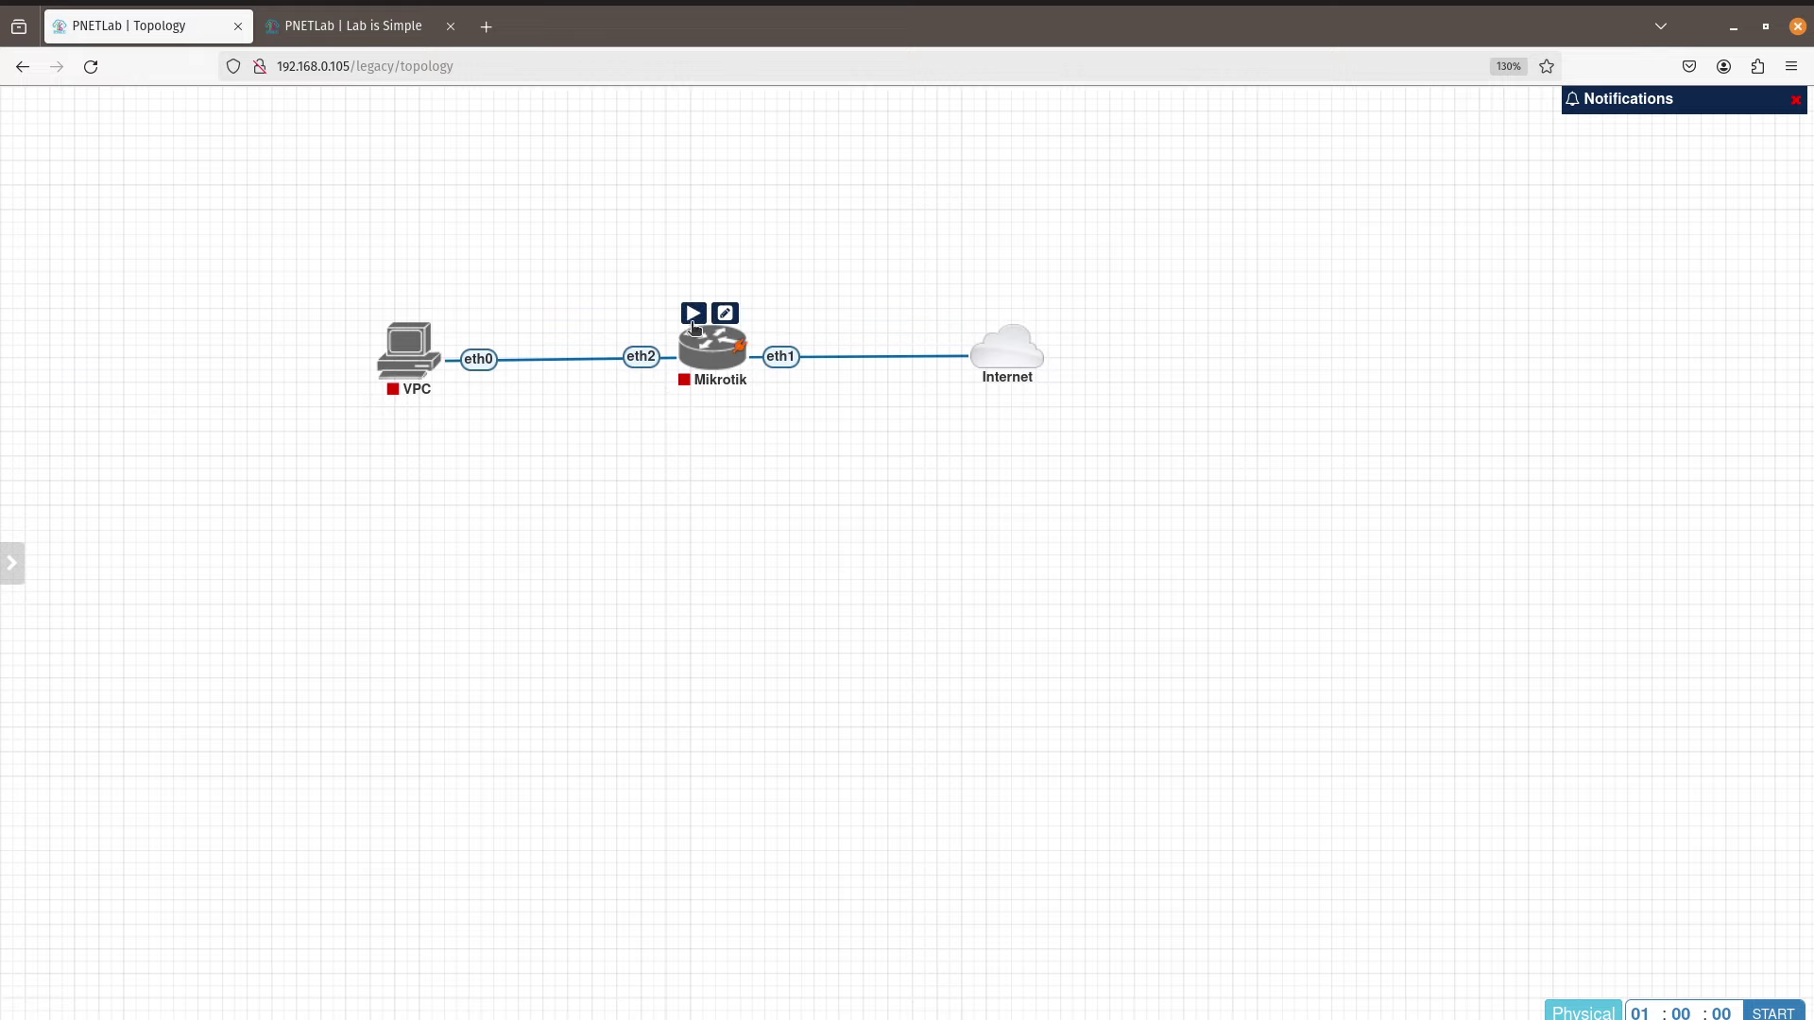
# Step: Start the Mikrotik and VPC nodes and open the router's console
pyautogui.click(693, 312)
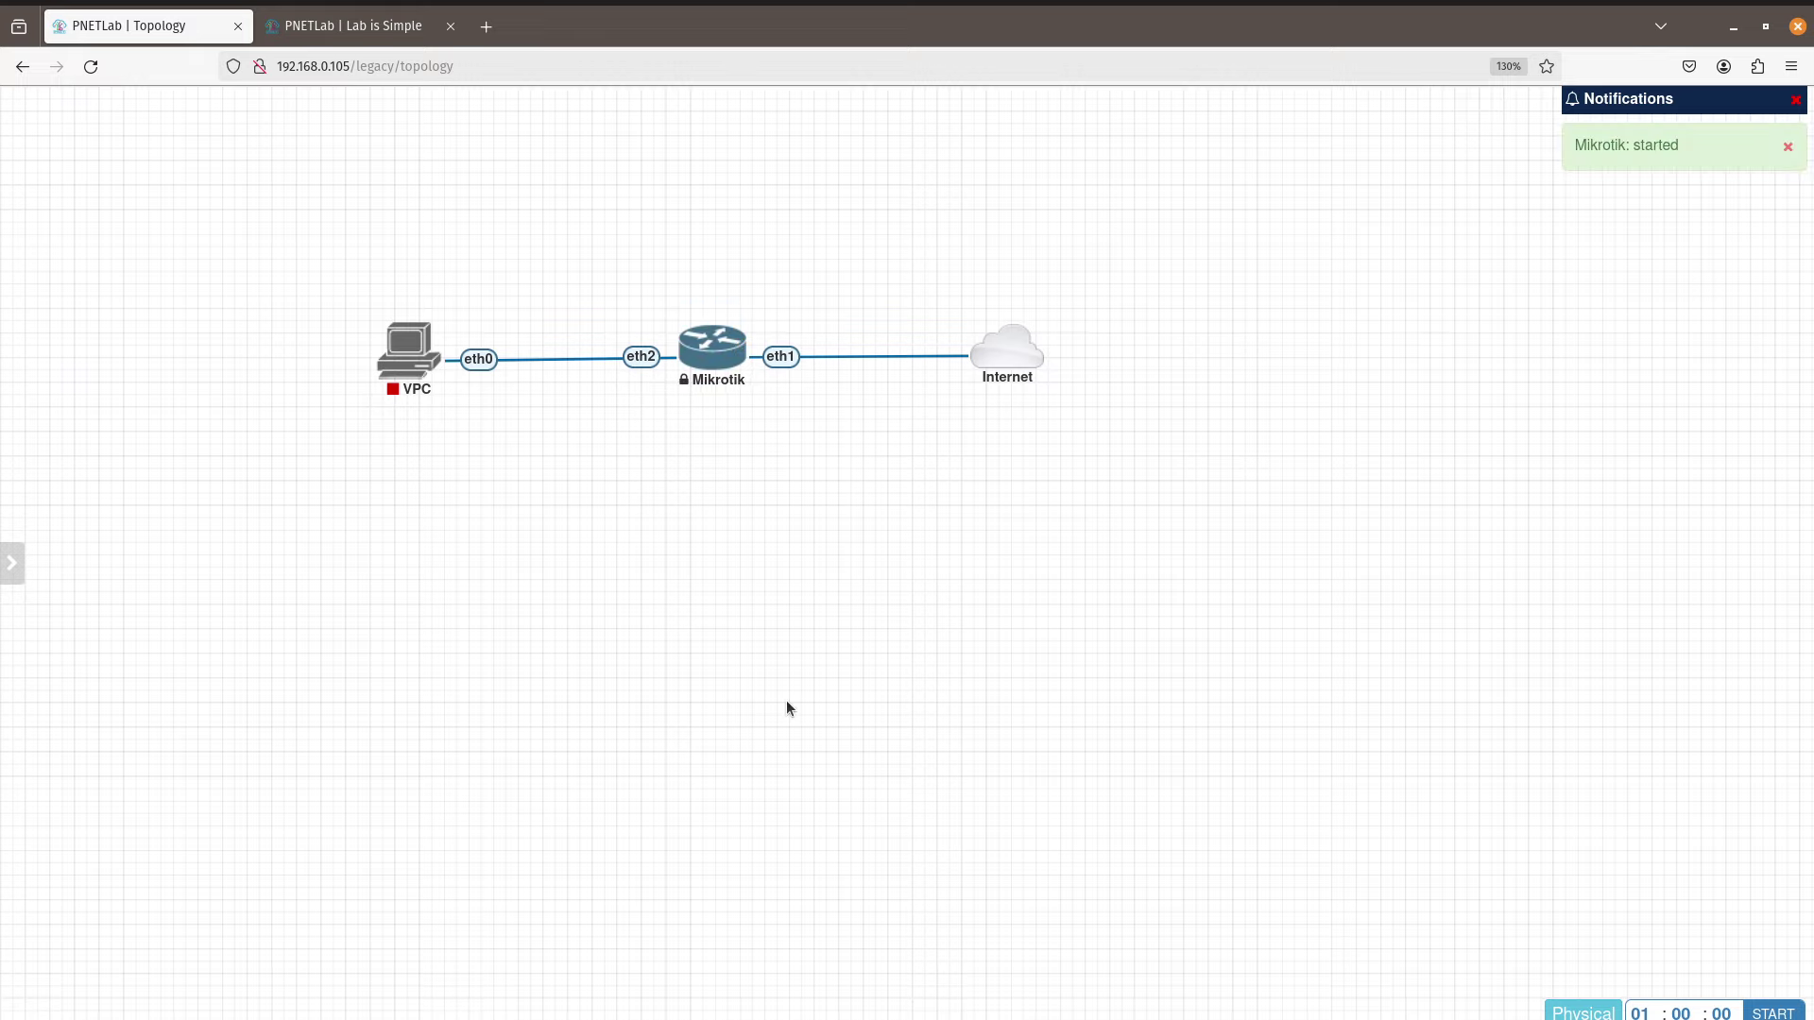
pyautogui.click(389, 305)
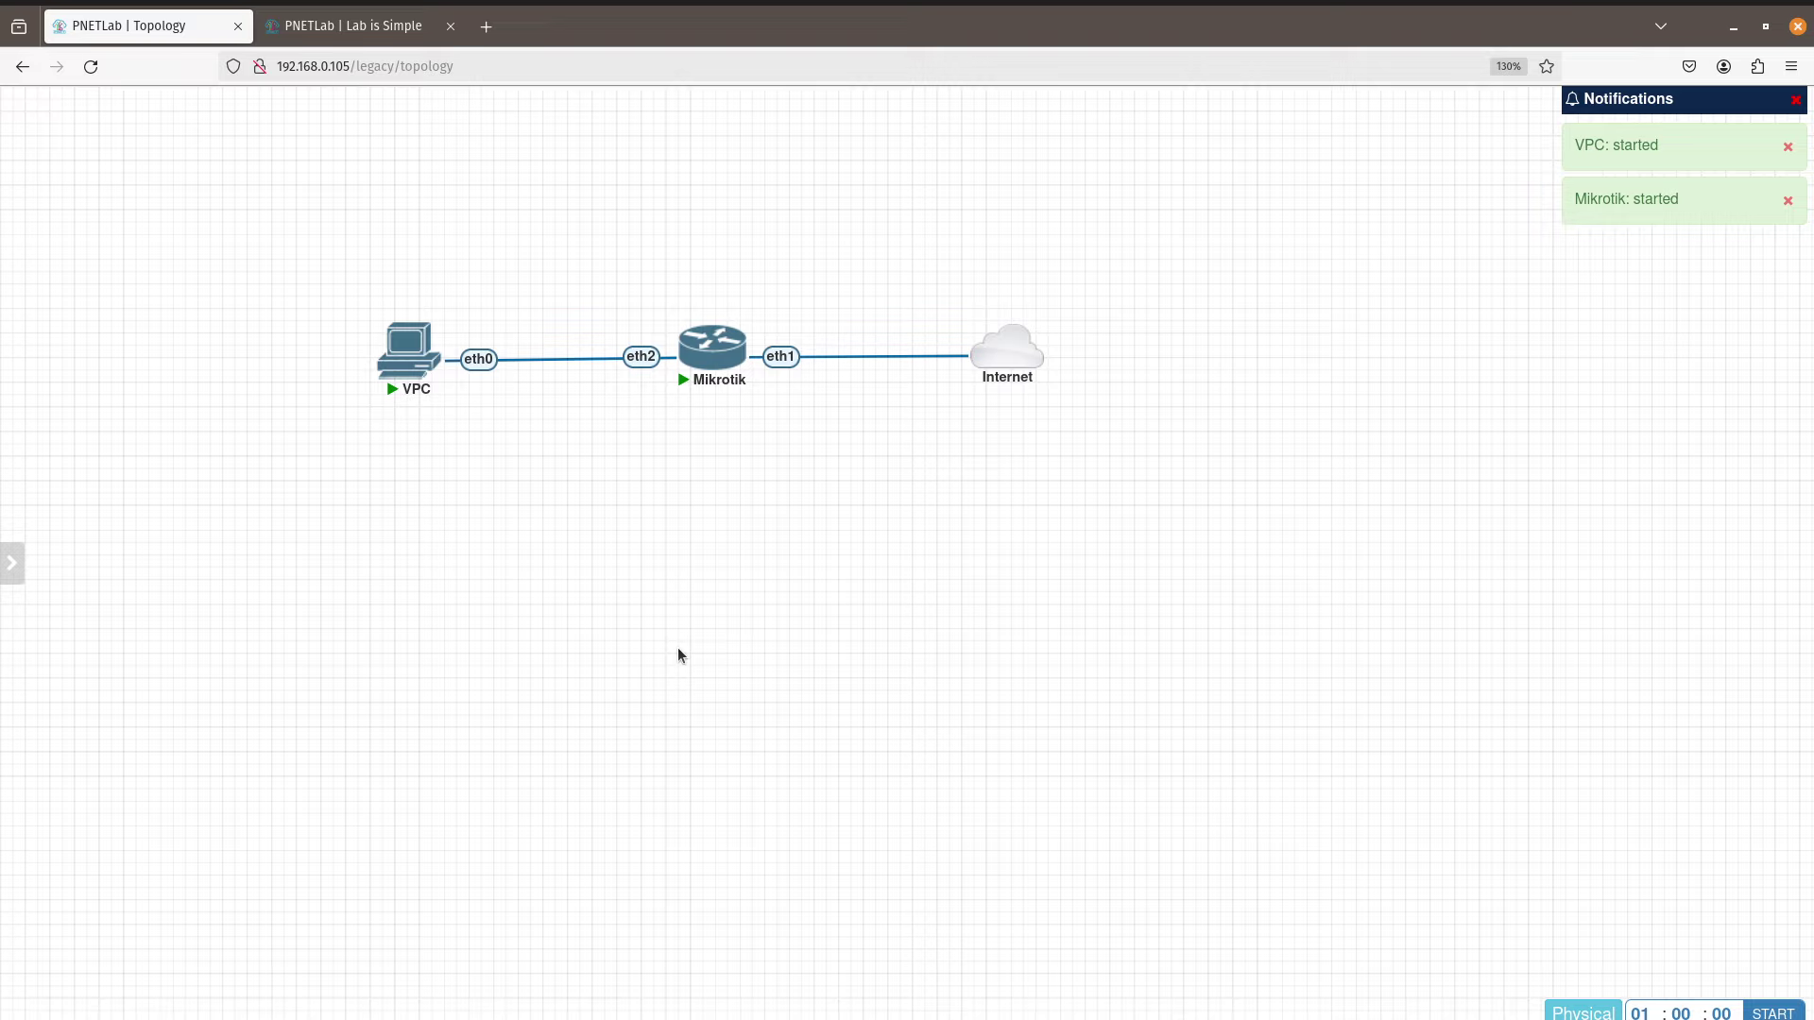
pyautogui.click(717, 357)
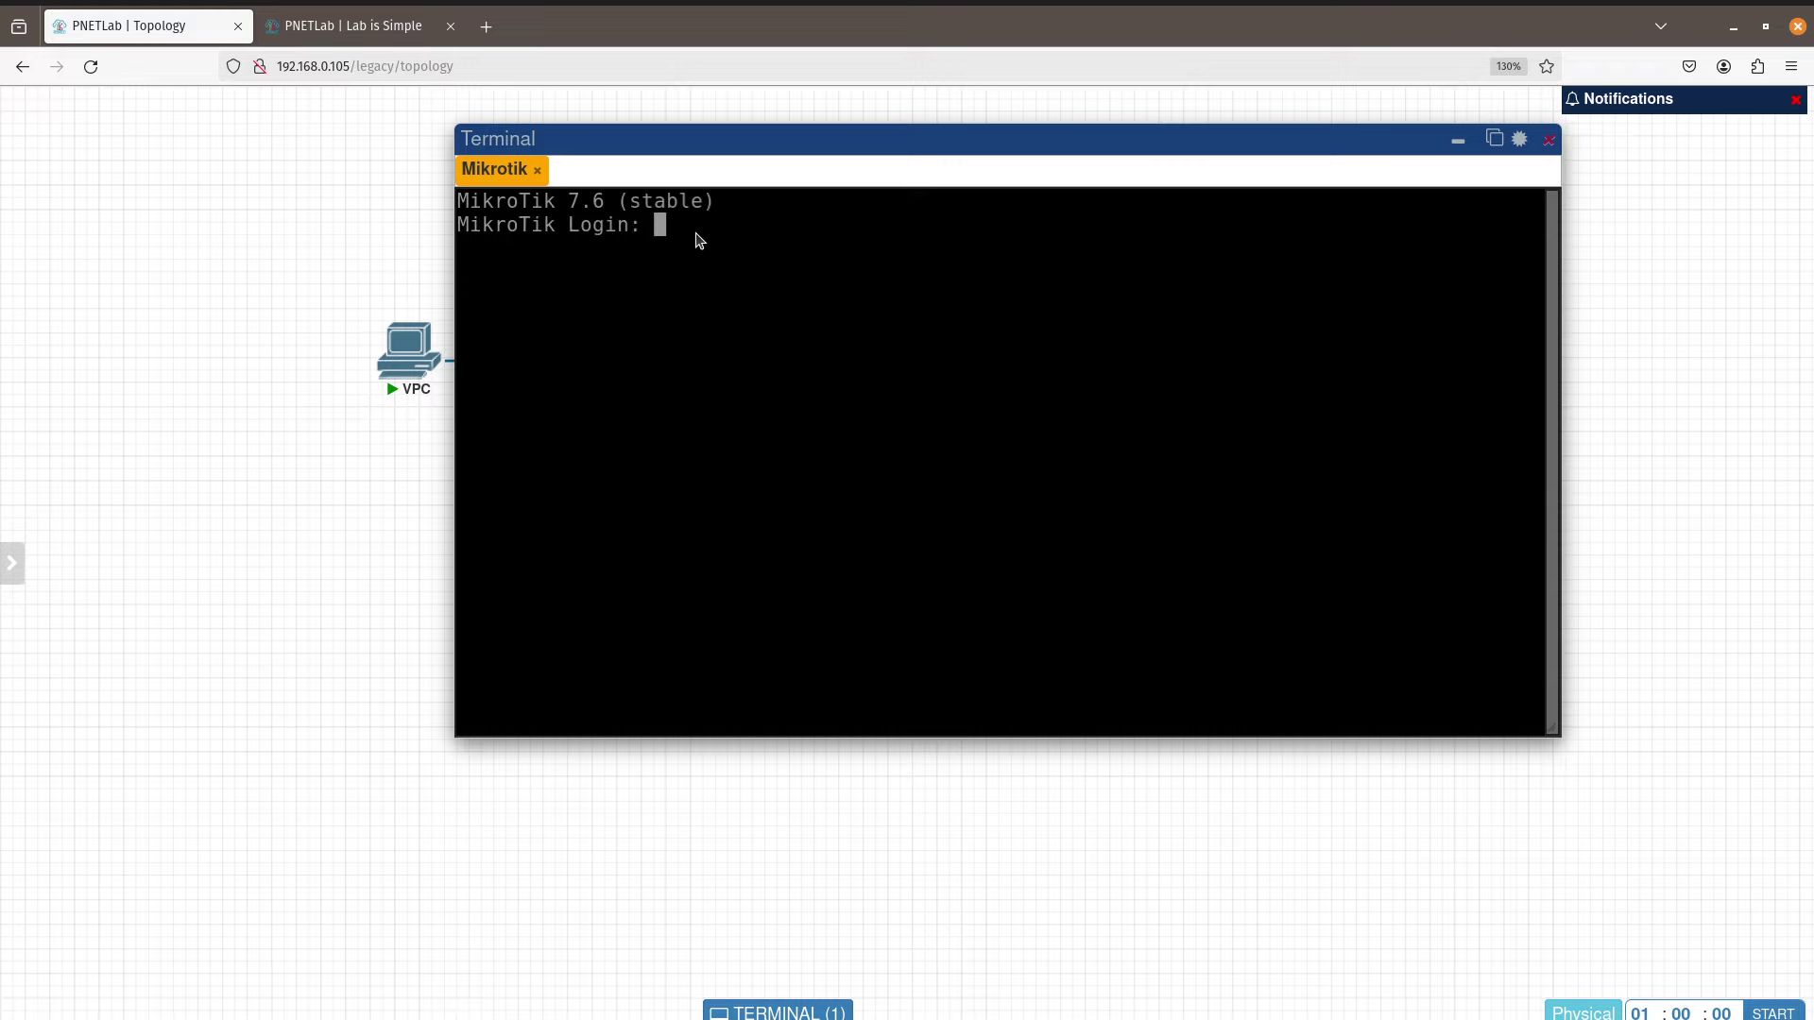
# Step: Log in to the router console as admin with a blank password and decline to view the software license
pyautogui.write('aadmin')
pyautogui.press('BackSpace')
pyautogui.press('BackSpace')
pyautogui.press('BackSpace')
pyautogui.press('BackSpace')
pyautogui.press('BackSpace')
pyautogui.press('BackSpace')
pyautogui.write('admin')
pyautogui.press('Return')
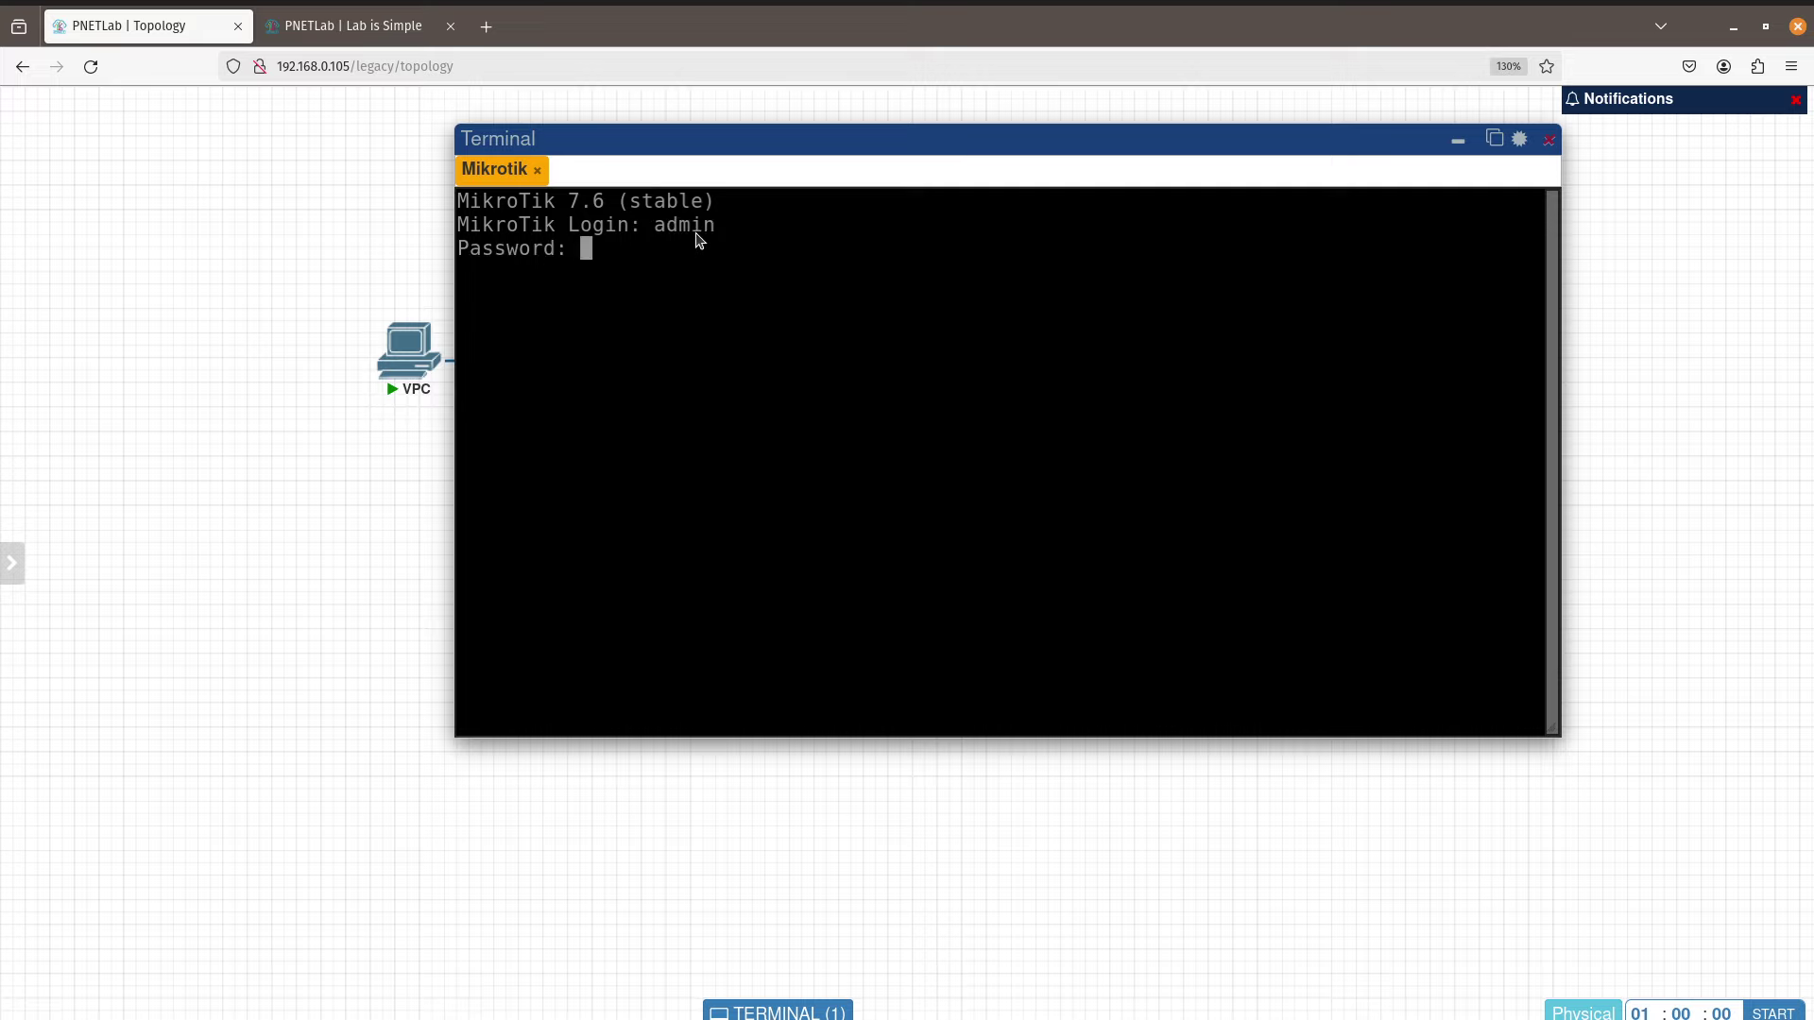
pyautogui.press('Return')
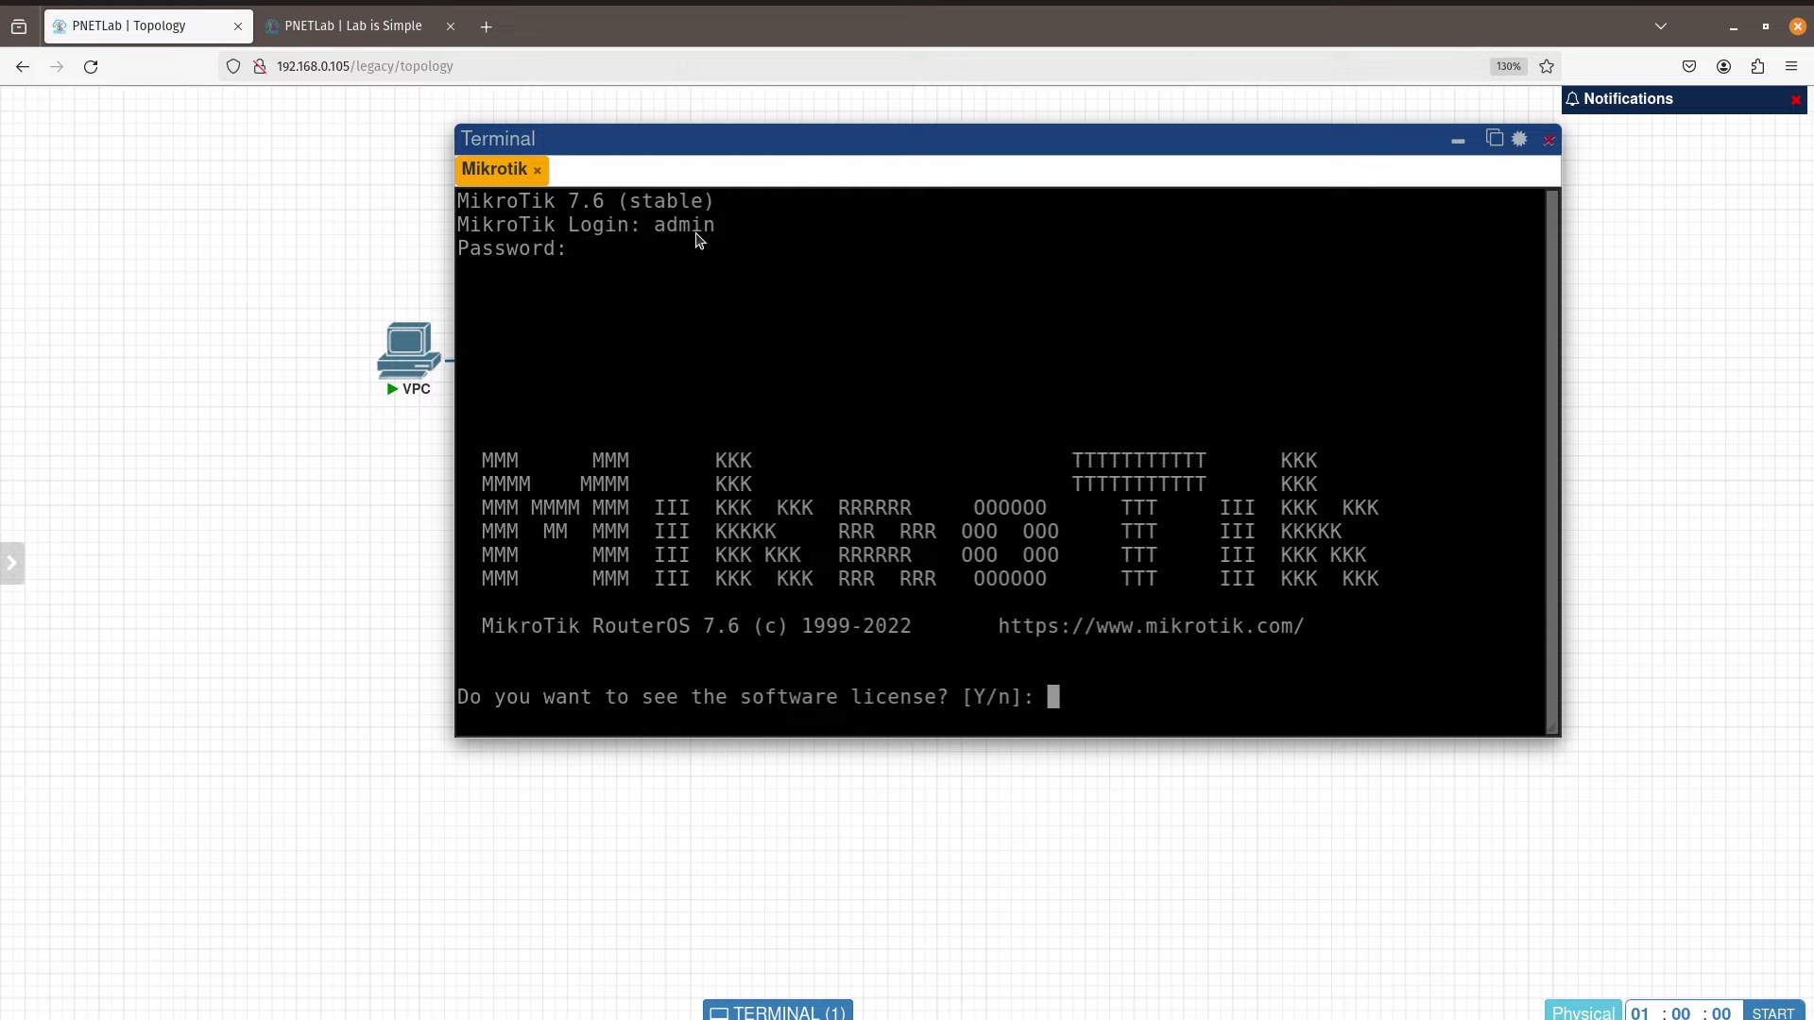
pyautogui.write('n')
pyautogui.press('Return')
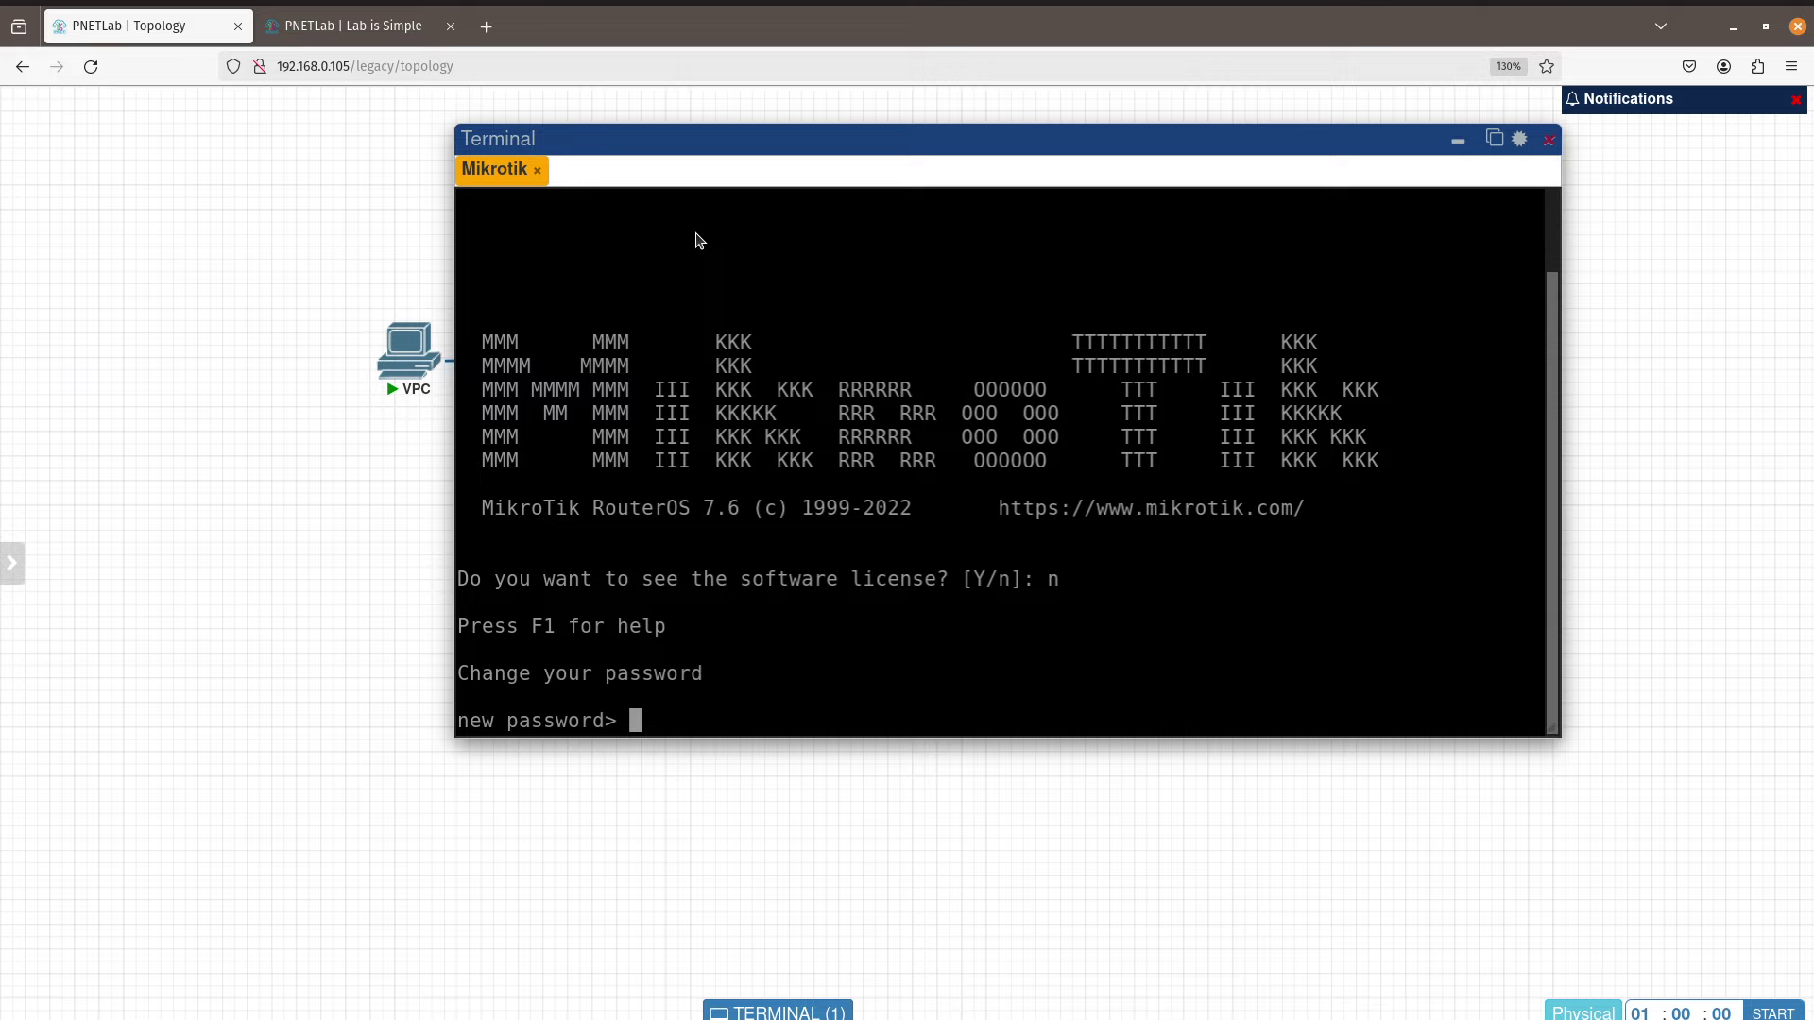
# Step: Enter and repeat a new password for the router's admin account and close the terminal window
pyautogui.write('********')
pyautogui.press('Return')
pyautogui.write('********')
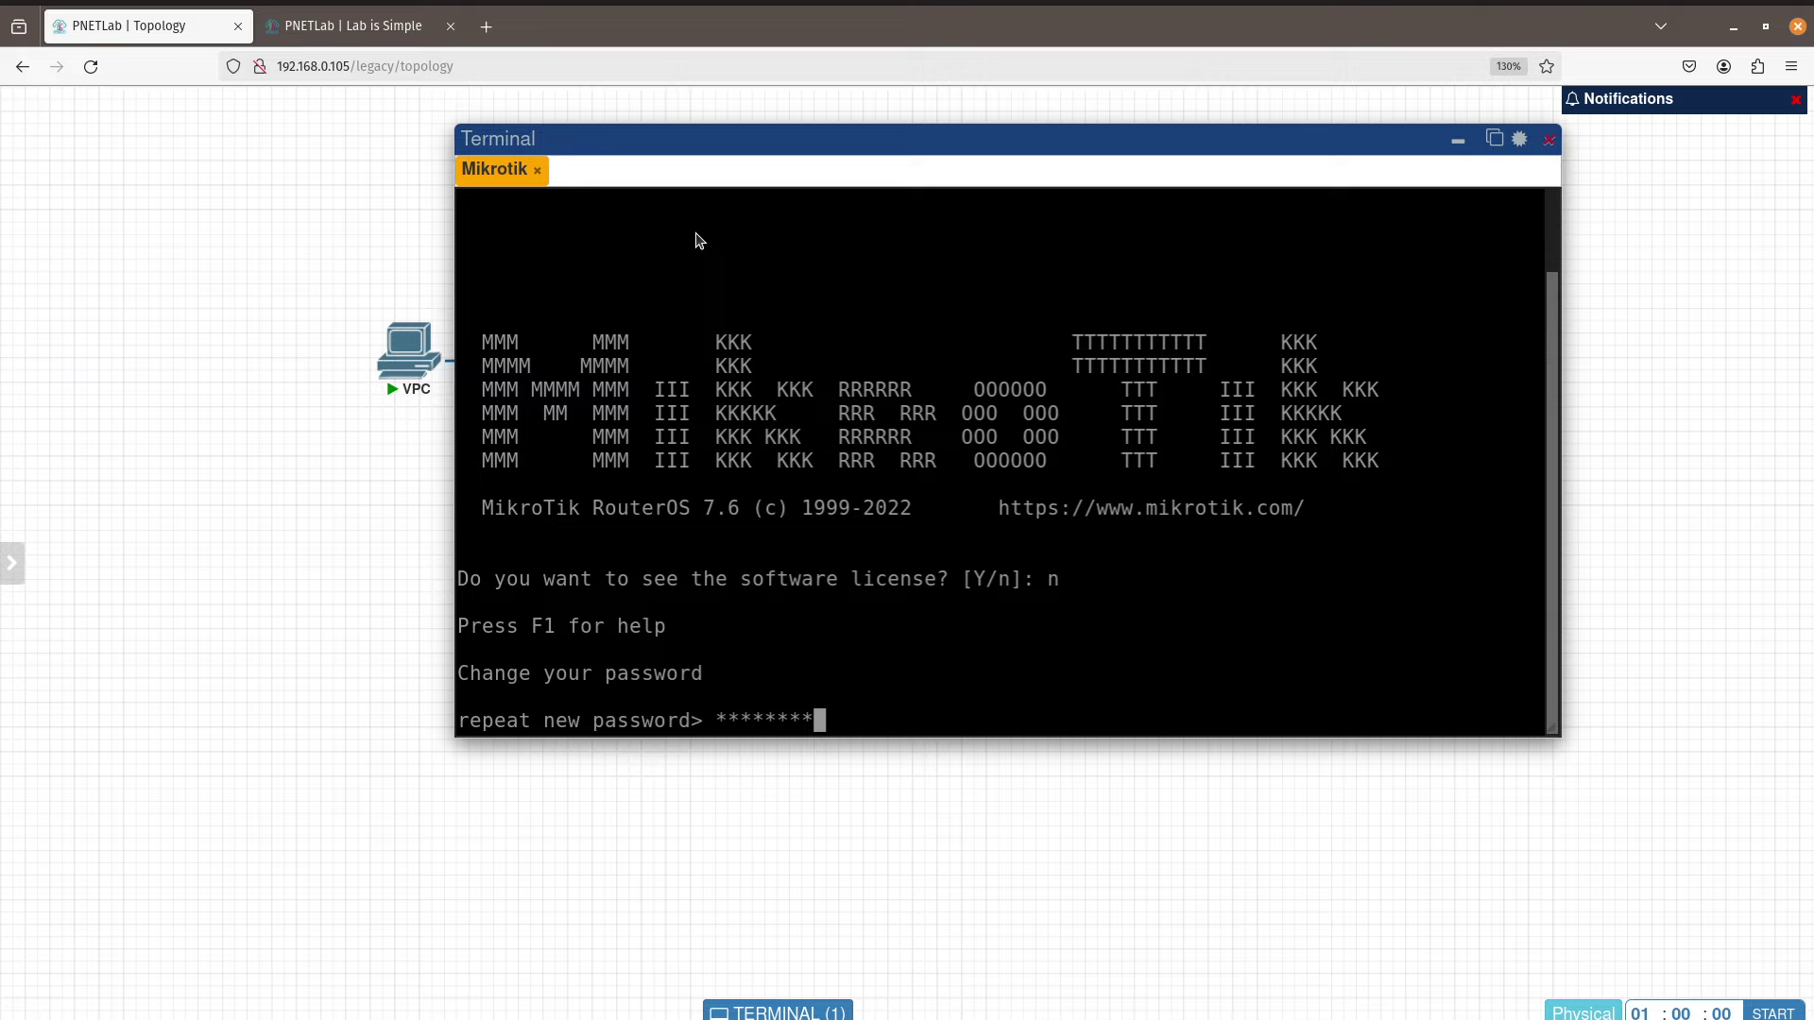
pyautogui.press('Return')
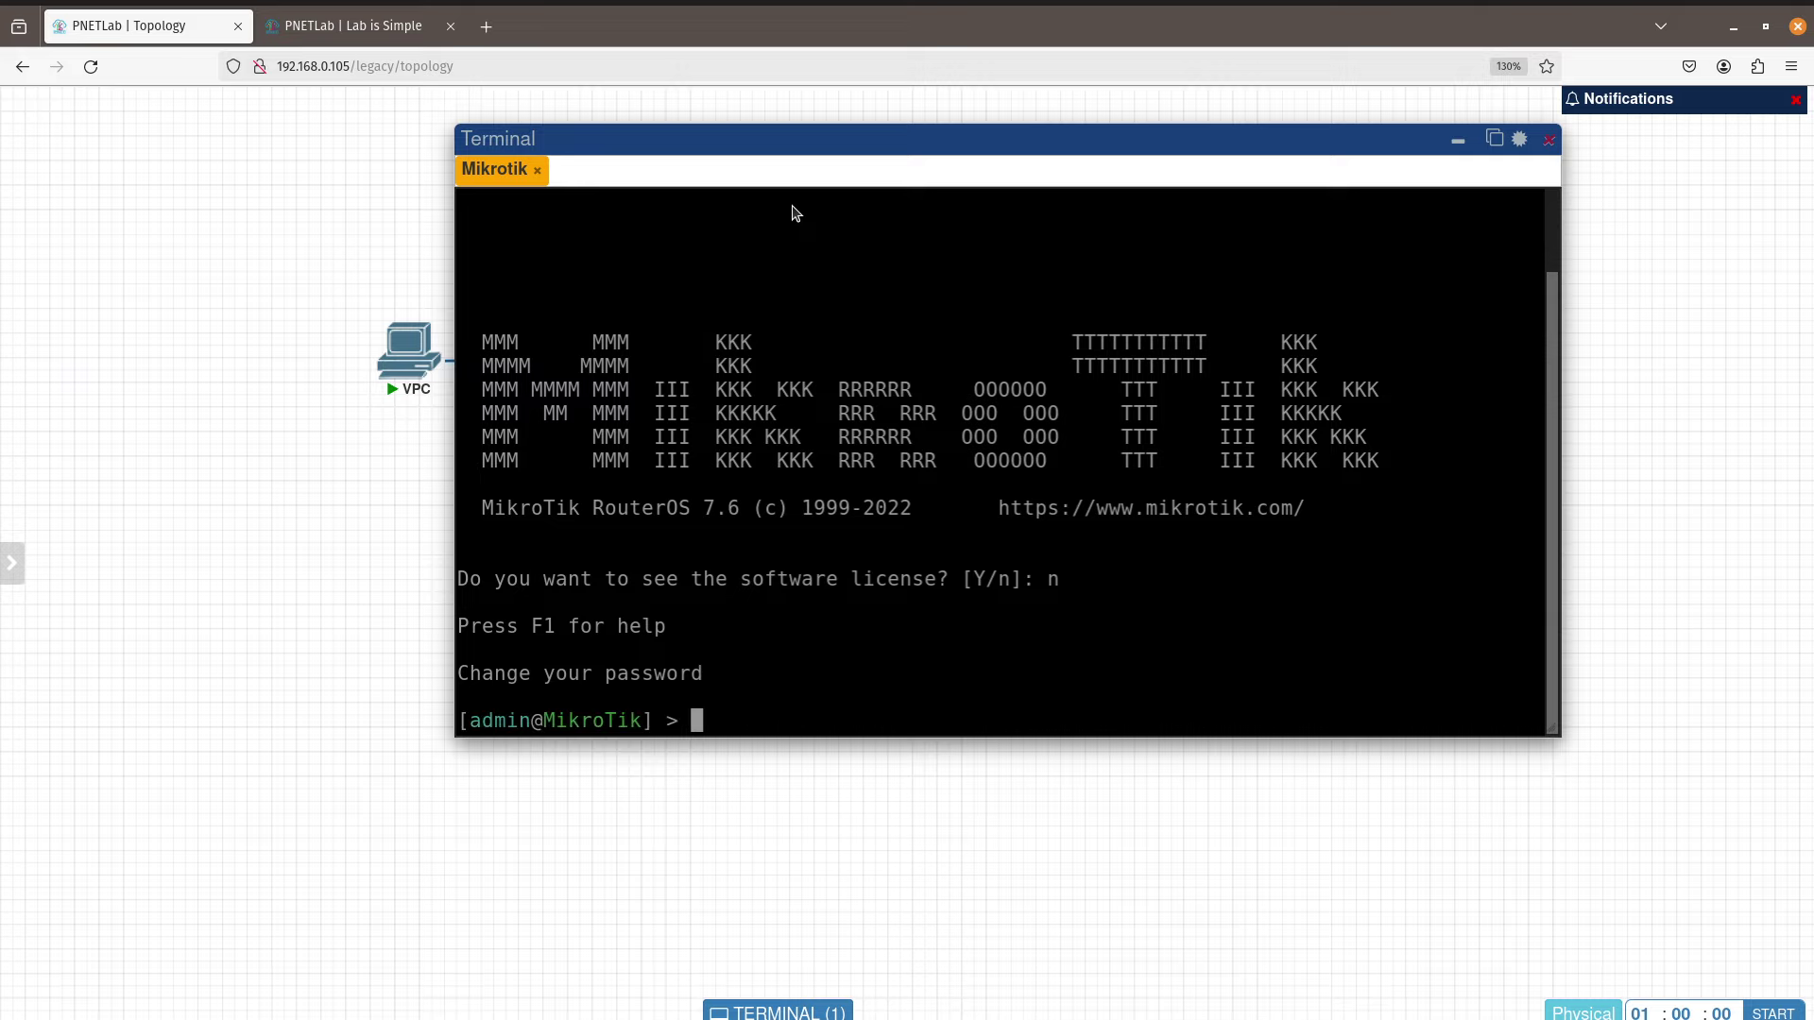
pyautogui.click(1549, 142)
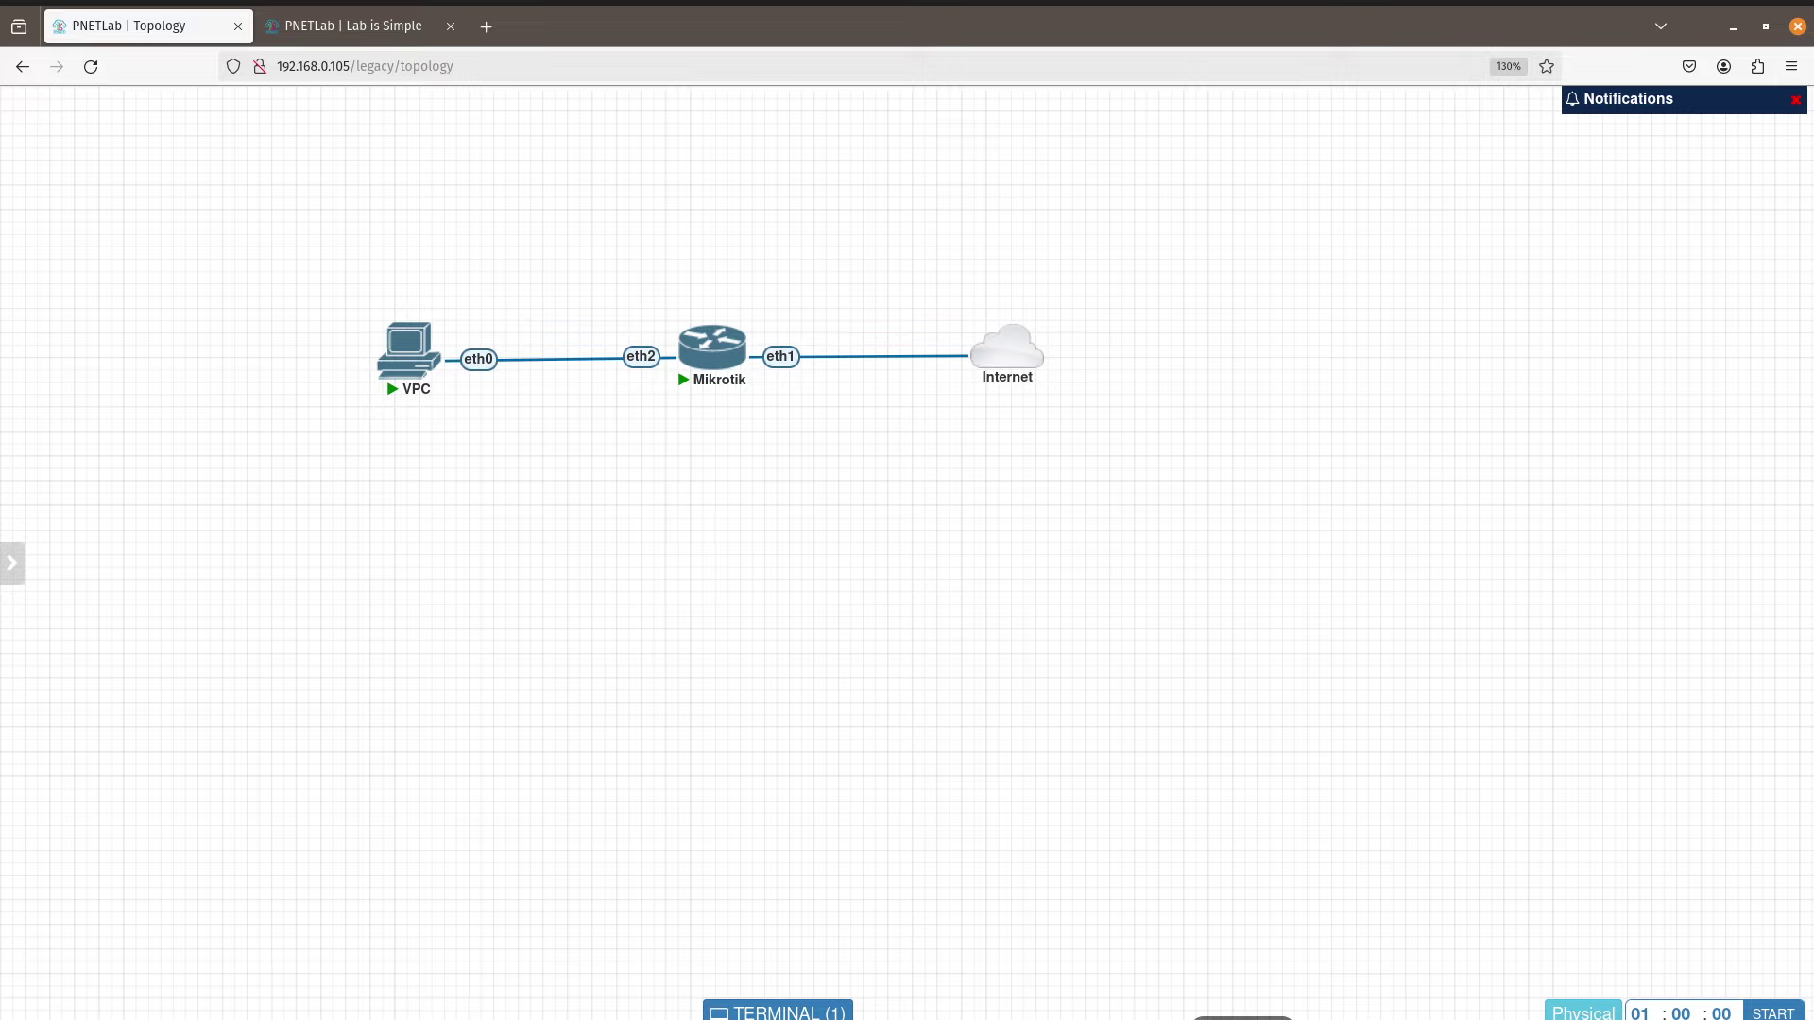
# Step: Switch to WinBox and refresh the Neighbors list repeatedly to look for the Mikrotik router
pyautogui.hotkey('alt', 'Tab')
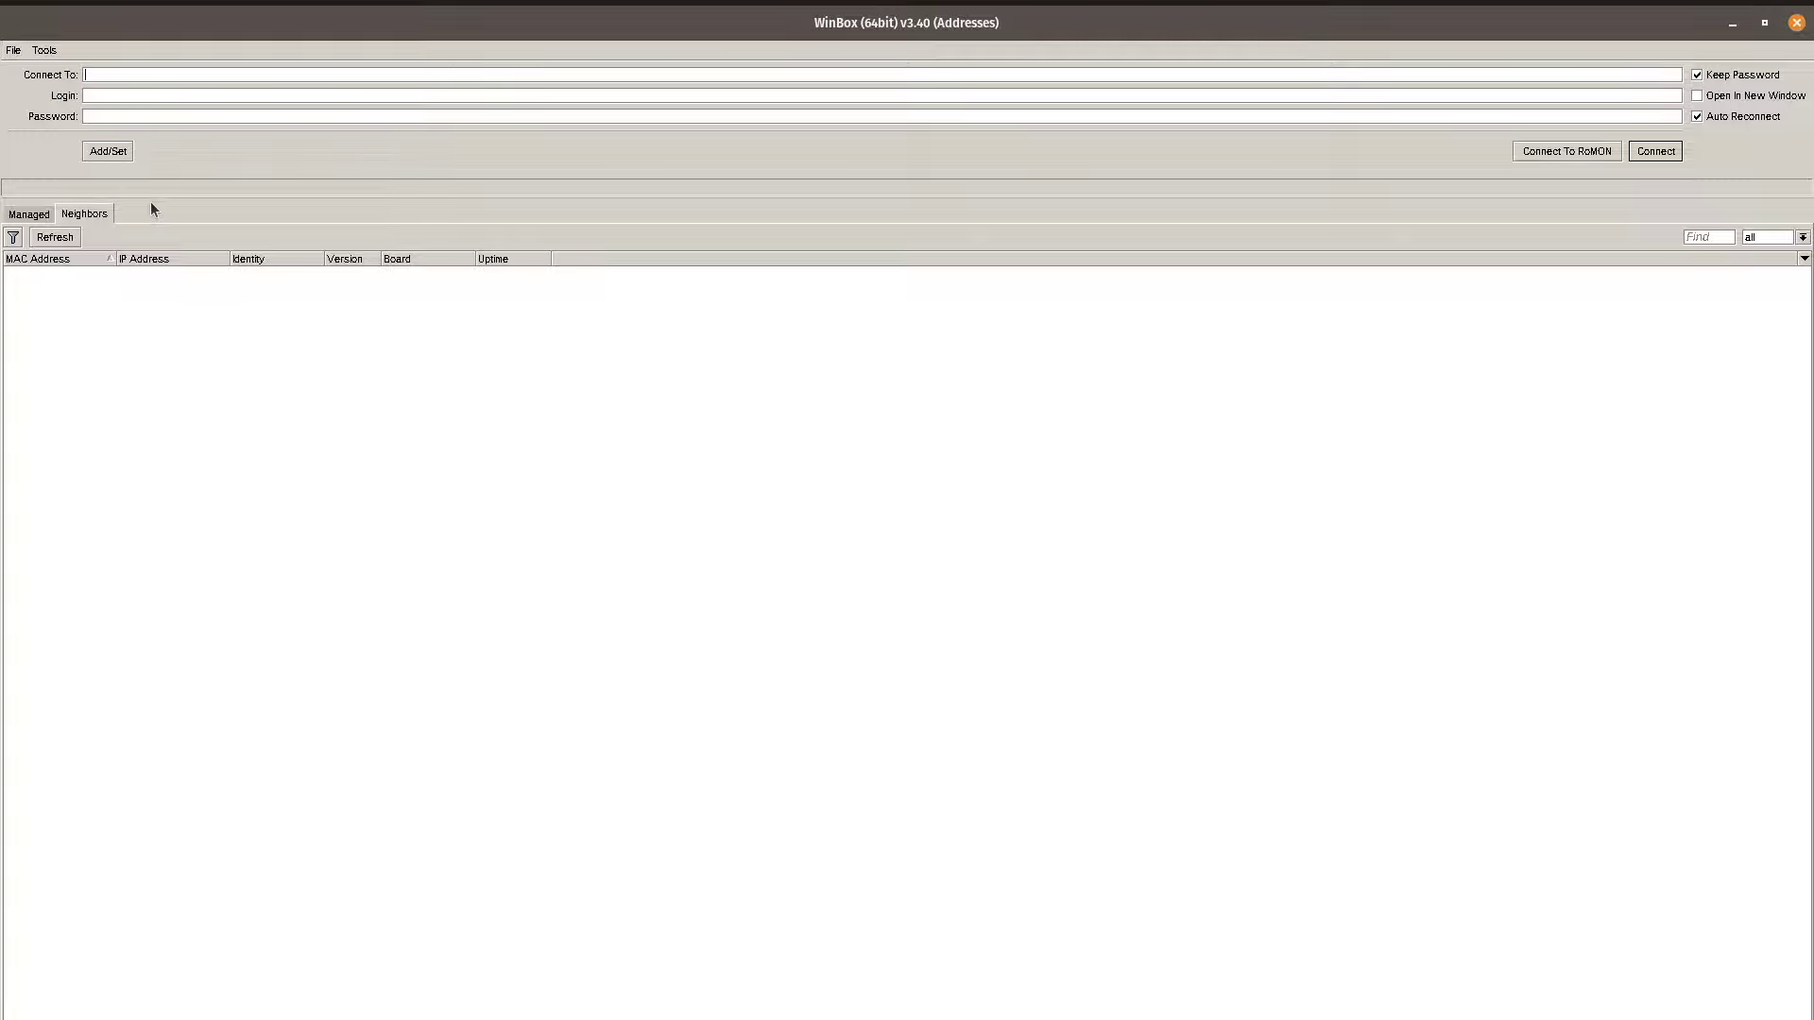
pyautogui.click(55, 239)
pyautogui.click(55, 238)
pyautogui.click(55, 238)
pyautogui.click(55, 238)
pyautogui.click(55, 238)
pyautogui.click(55, 238)
pyautogui.click(54, 238)
pyautogui.click(55, 238)
pyautogui.click(54, 238)
pyautogui.click(63, 243)
pyautogui.click(63, 243)
# Step: Close WinBox and relaunch it through Wine from the host's terminal
pyautogui.rightClick(1233, 1016)
pyautogui.click(1134, 1014)
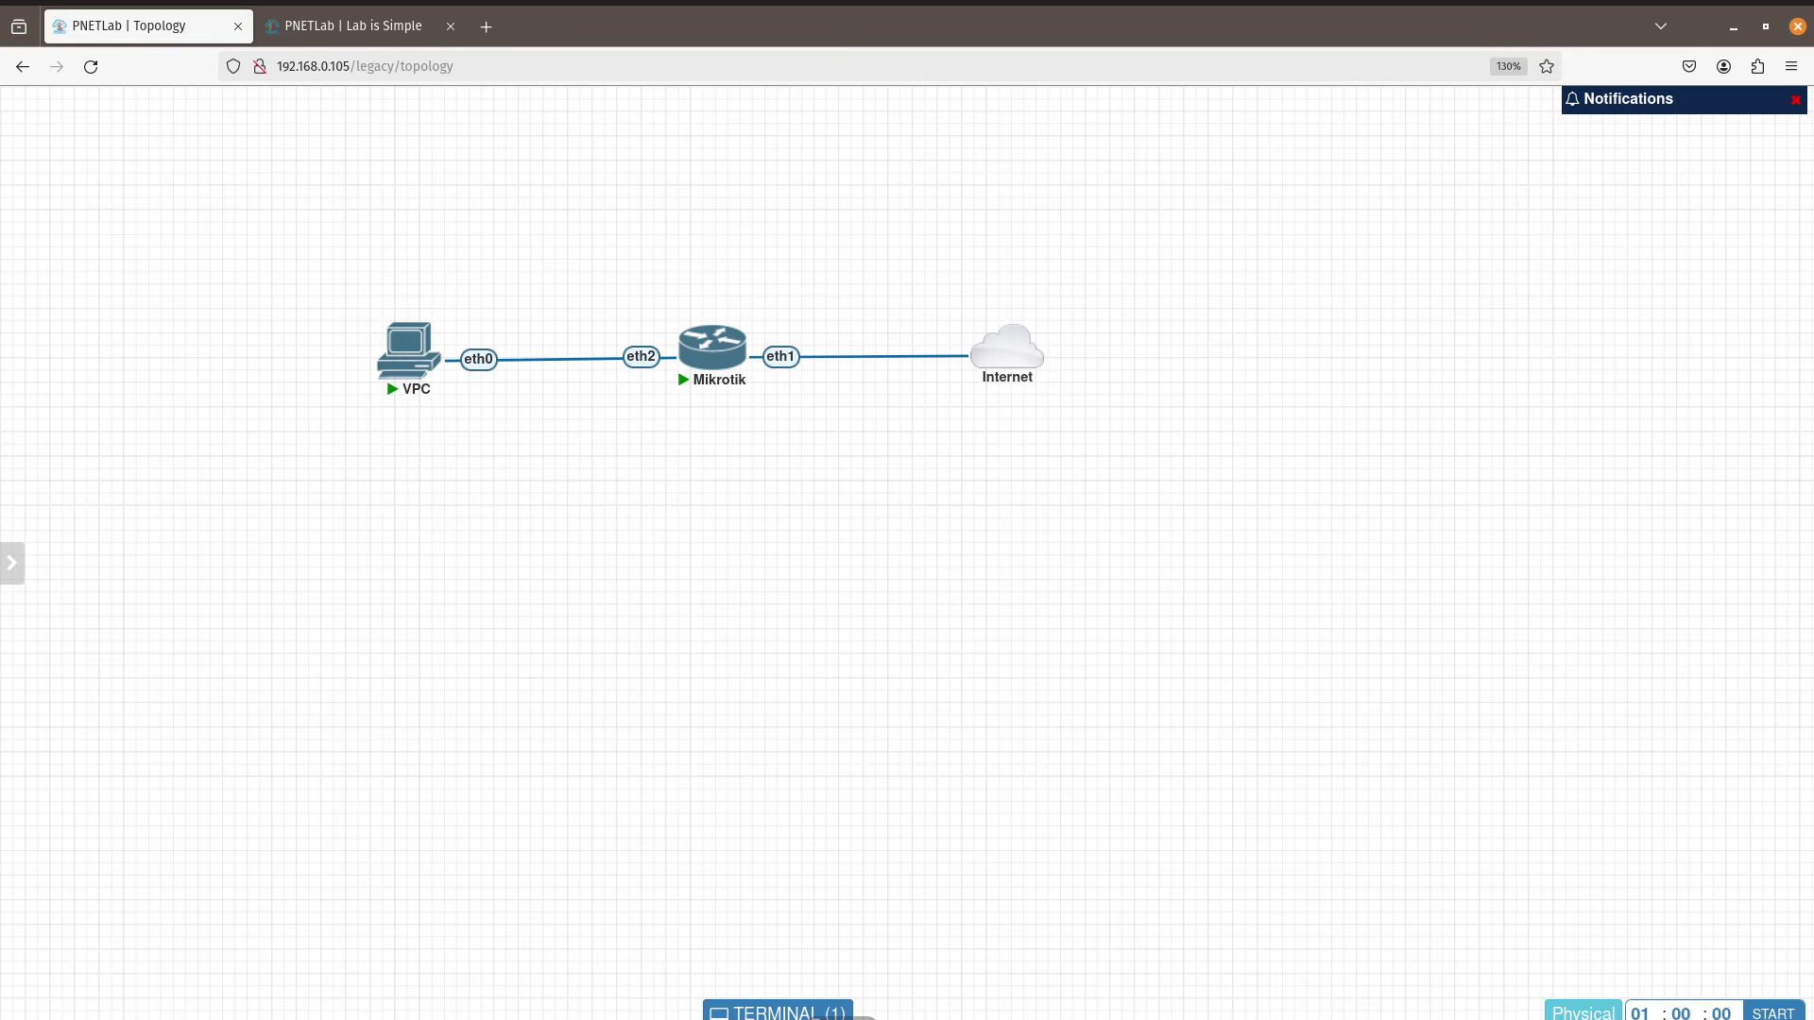
pyautogui.hotkey('alt', 'Tab')
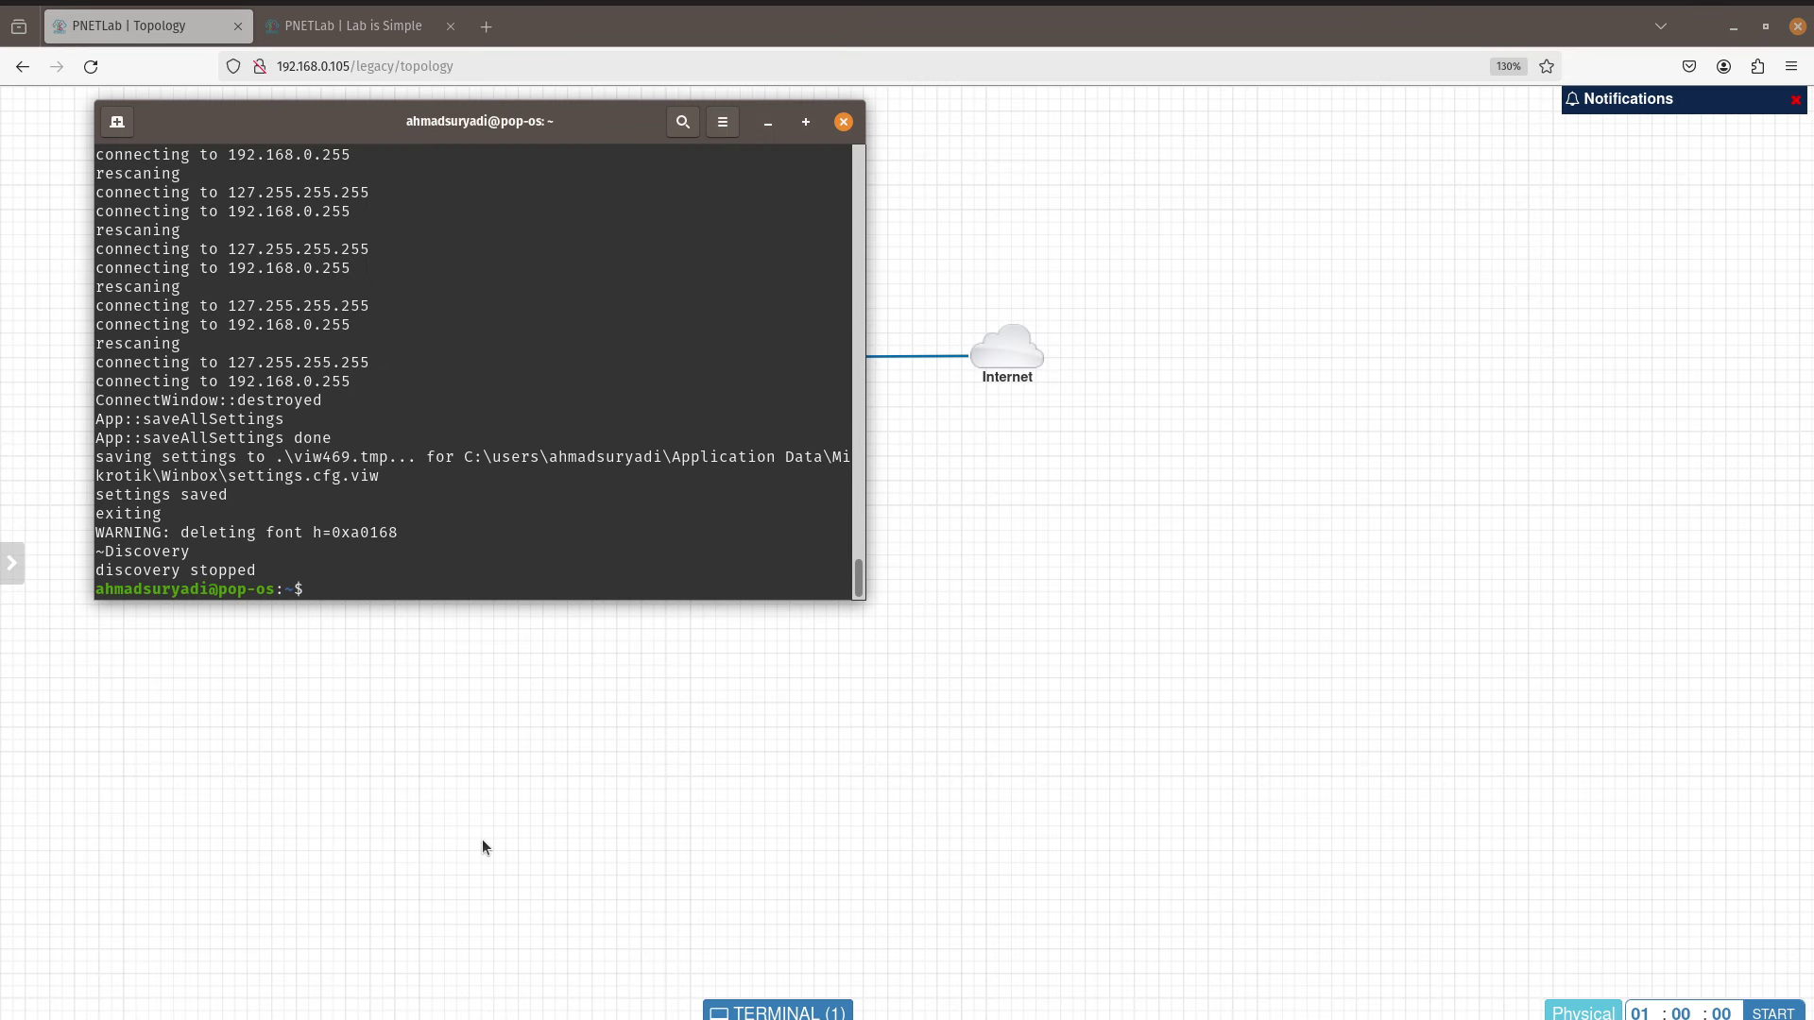
pyautogui.write('wine win')
pyautogui.press('Tab')
pyautogui.press('Return')
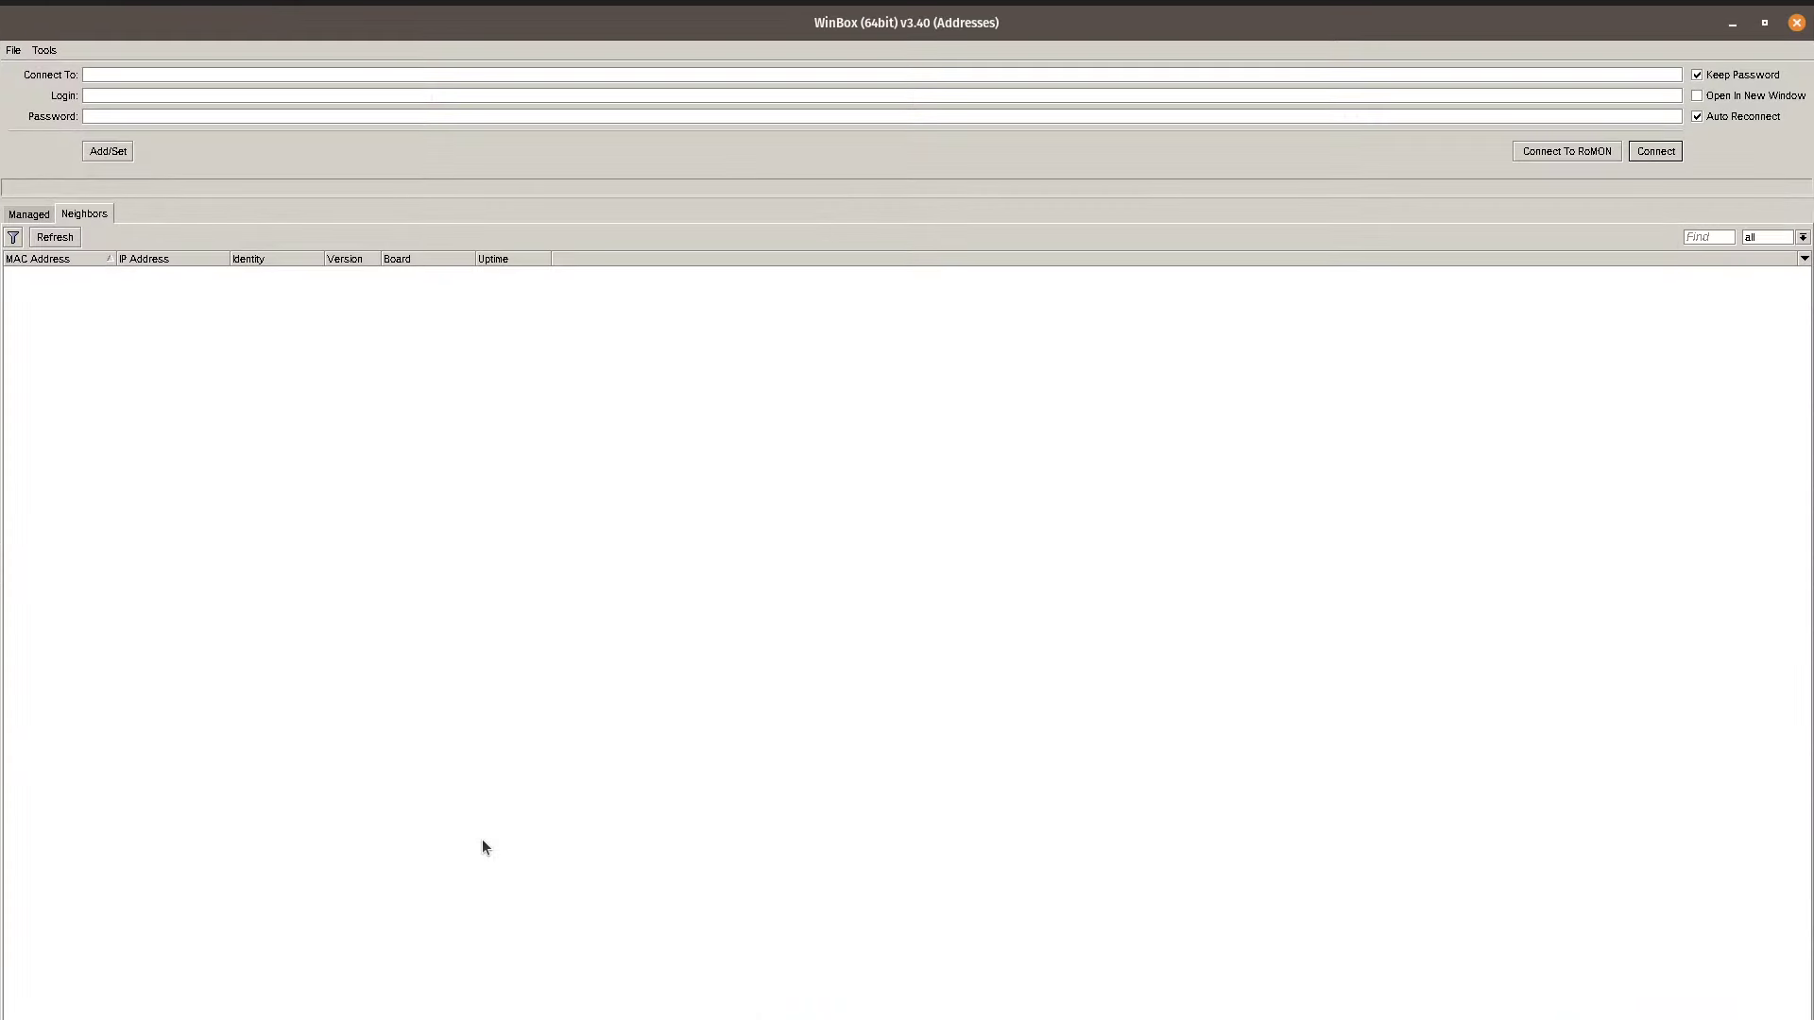
# Step: Try toggling WinBox's Legacy Mode and refresh the Neighbors list to search for the router
pyautogui.click(70, 241)
pyautogui.click(185, 342)
pyautogui.click(45, 50)
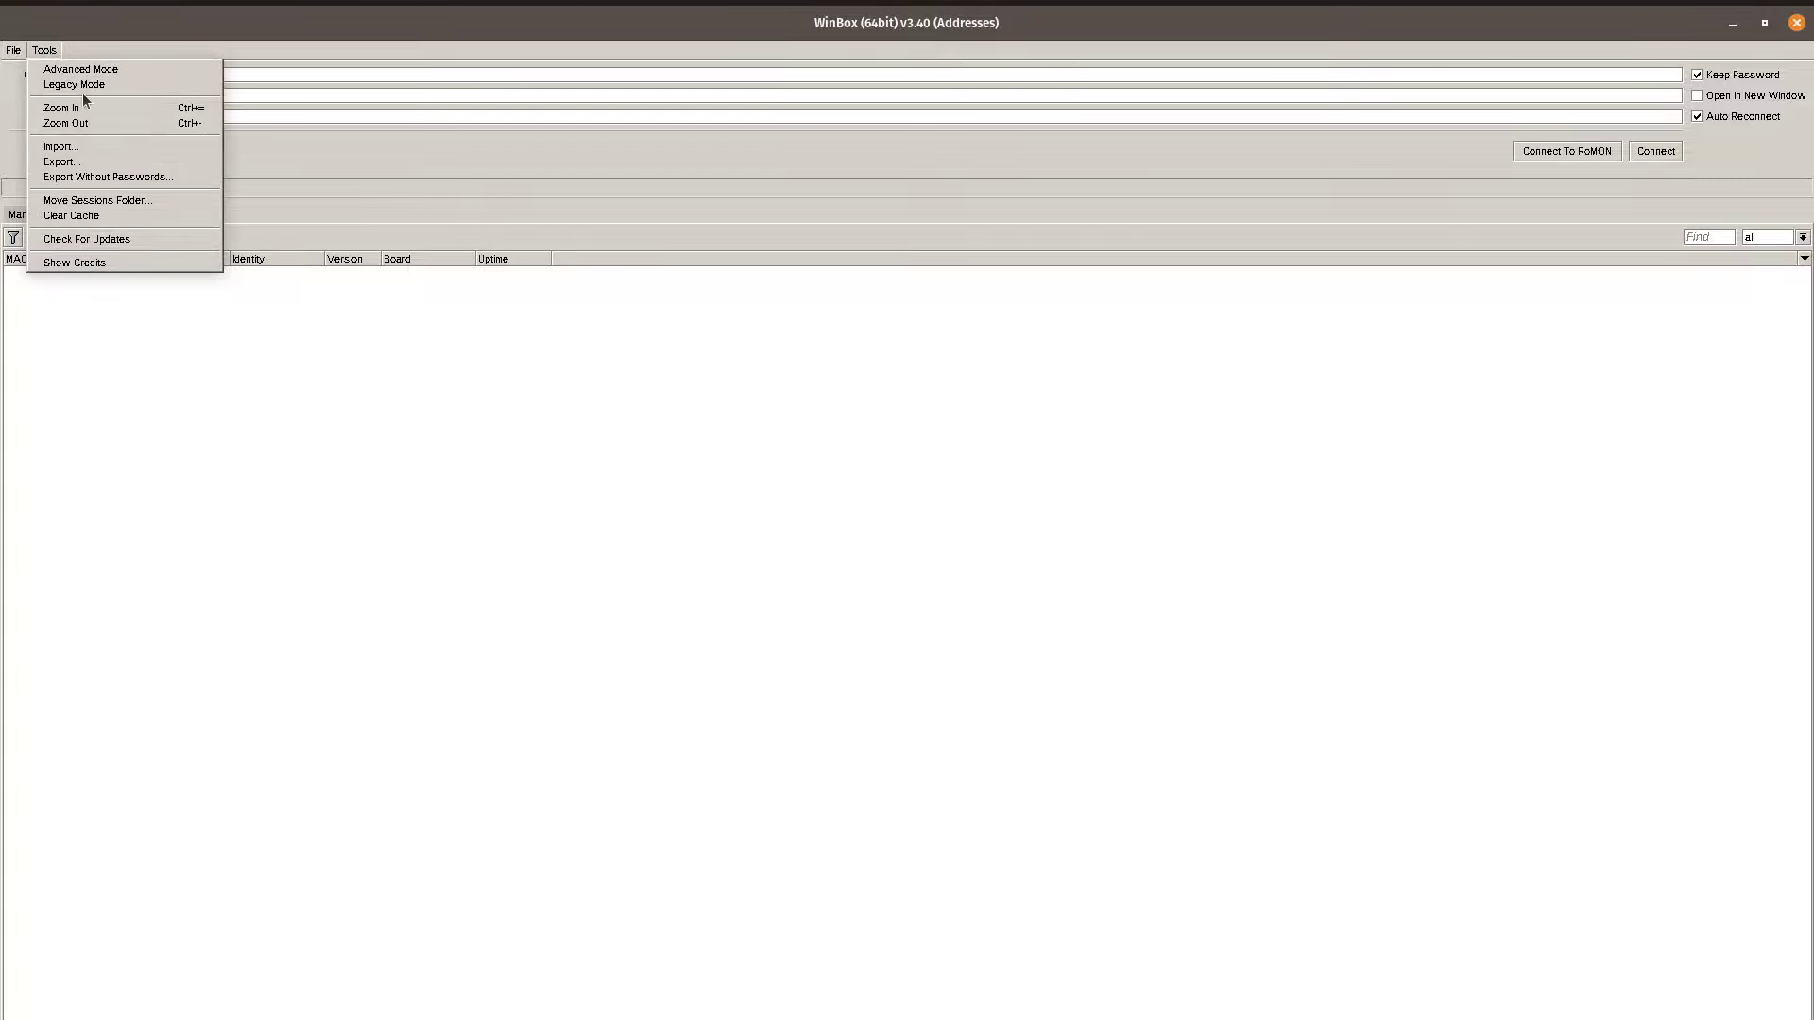
pyautogui.click(132, 83)
pyautogui.click(72, 239)
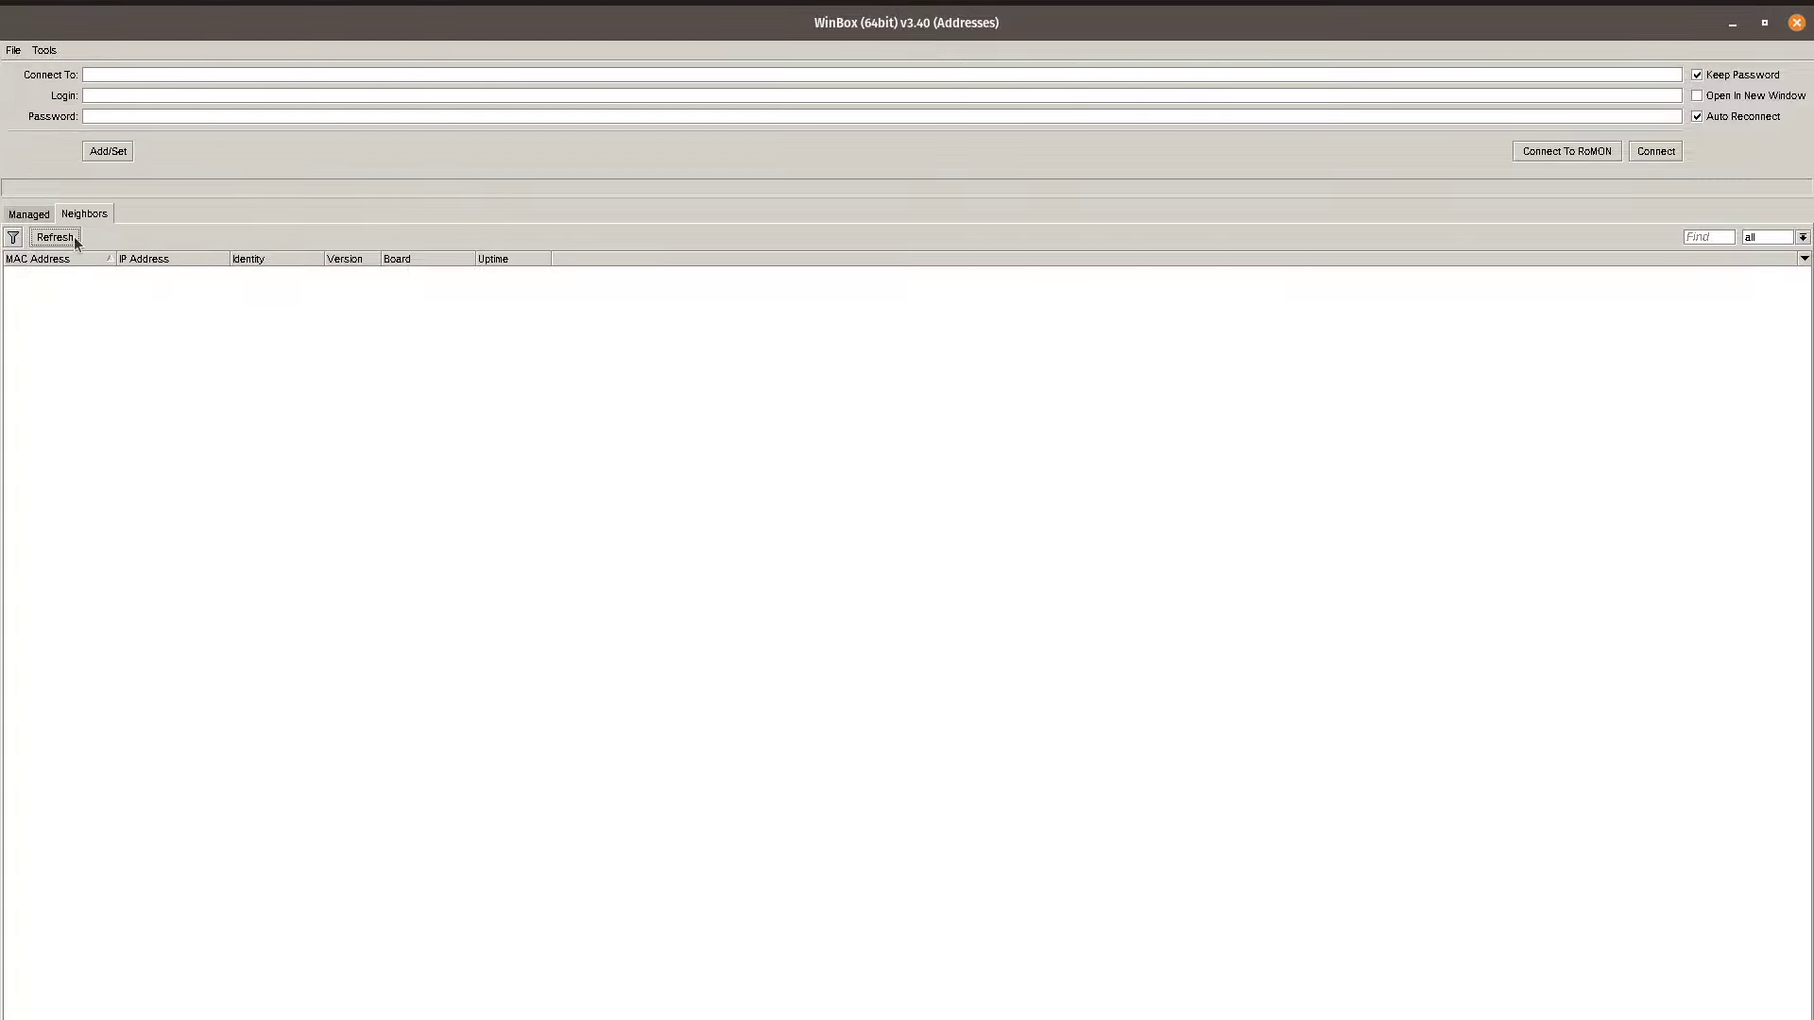
pyautogui.click(45, 50)
pyautogui.click(85, 85)
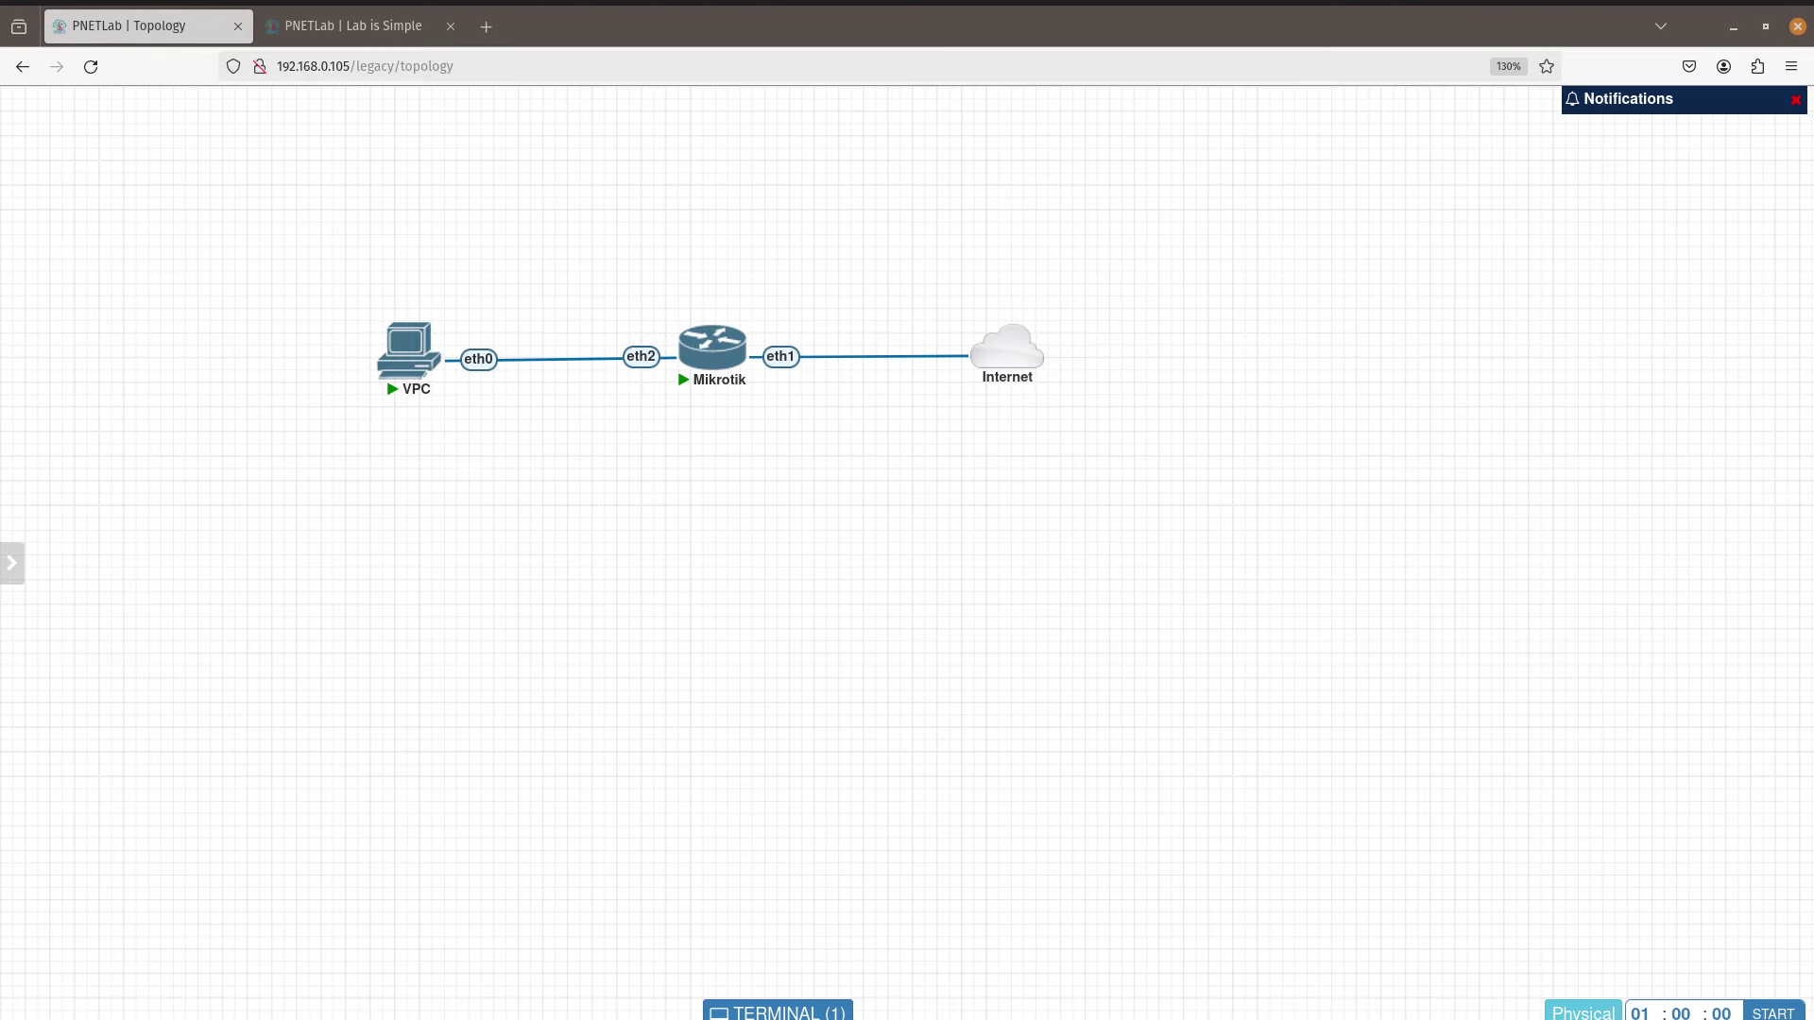
# Step: Close the Mikrotik router's current console session and reopen it from the router node in the PNETLab topology
pyautogui.click(710, 351)
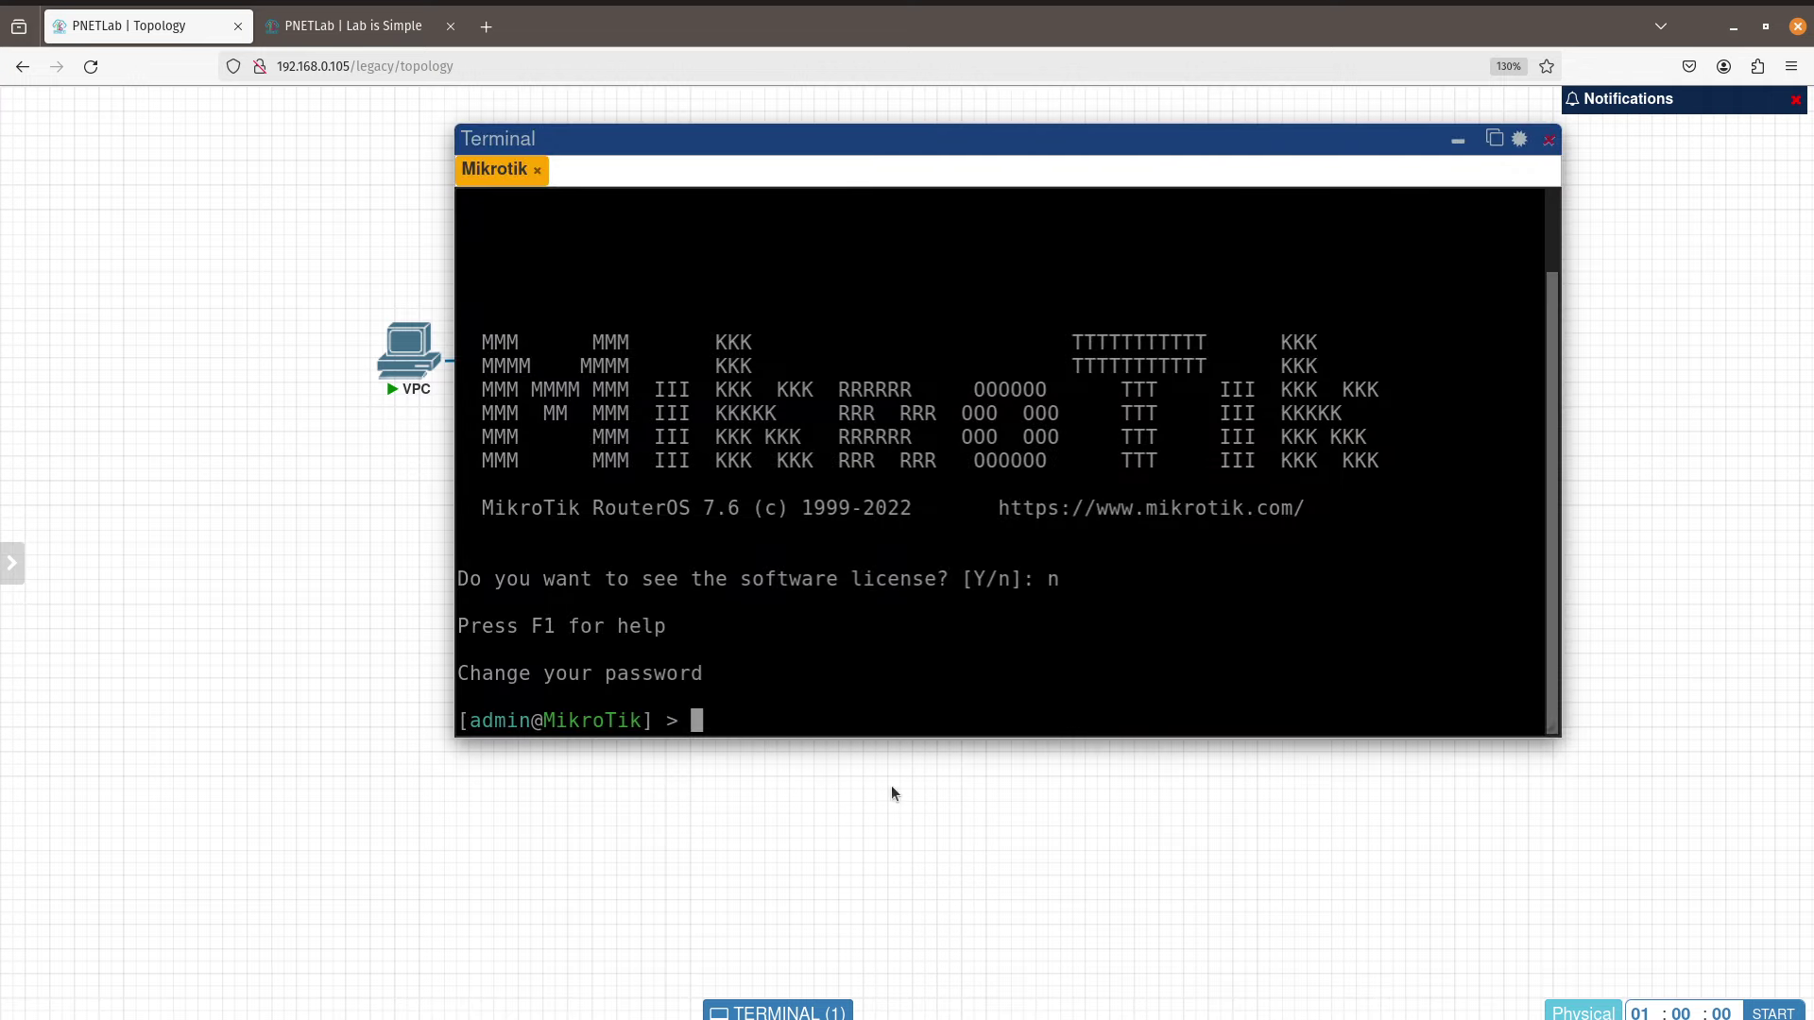
pyautogui.write('ip add pr')
pyautogui.hotkey('ctrl', 'c')
pyautogui.click(538, 171)
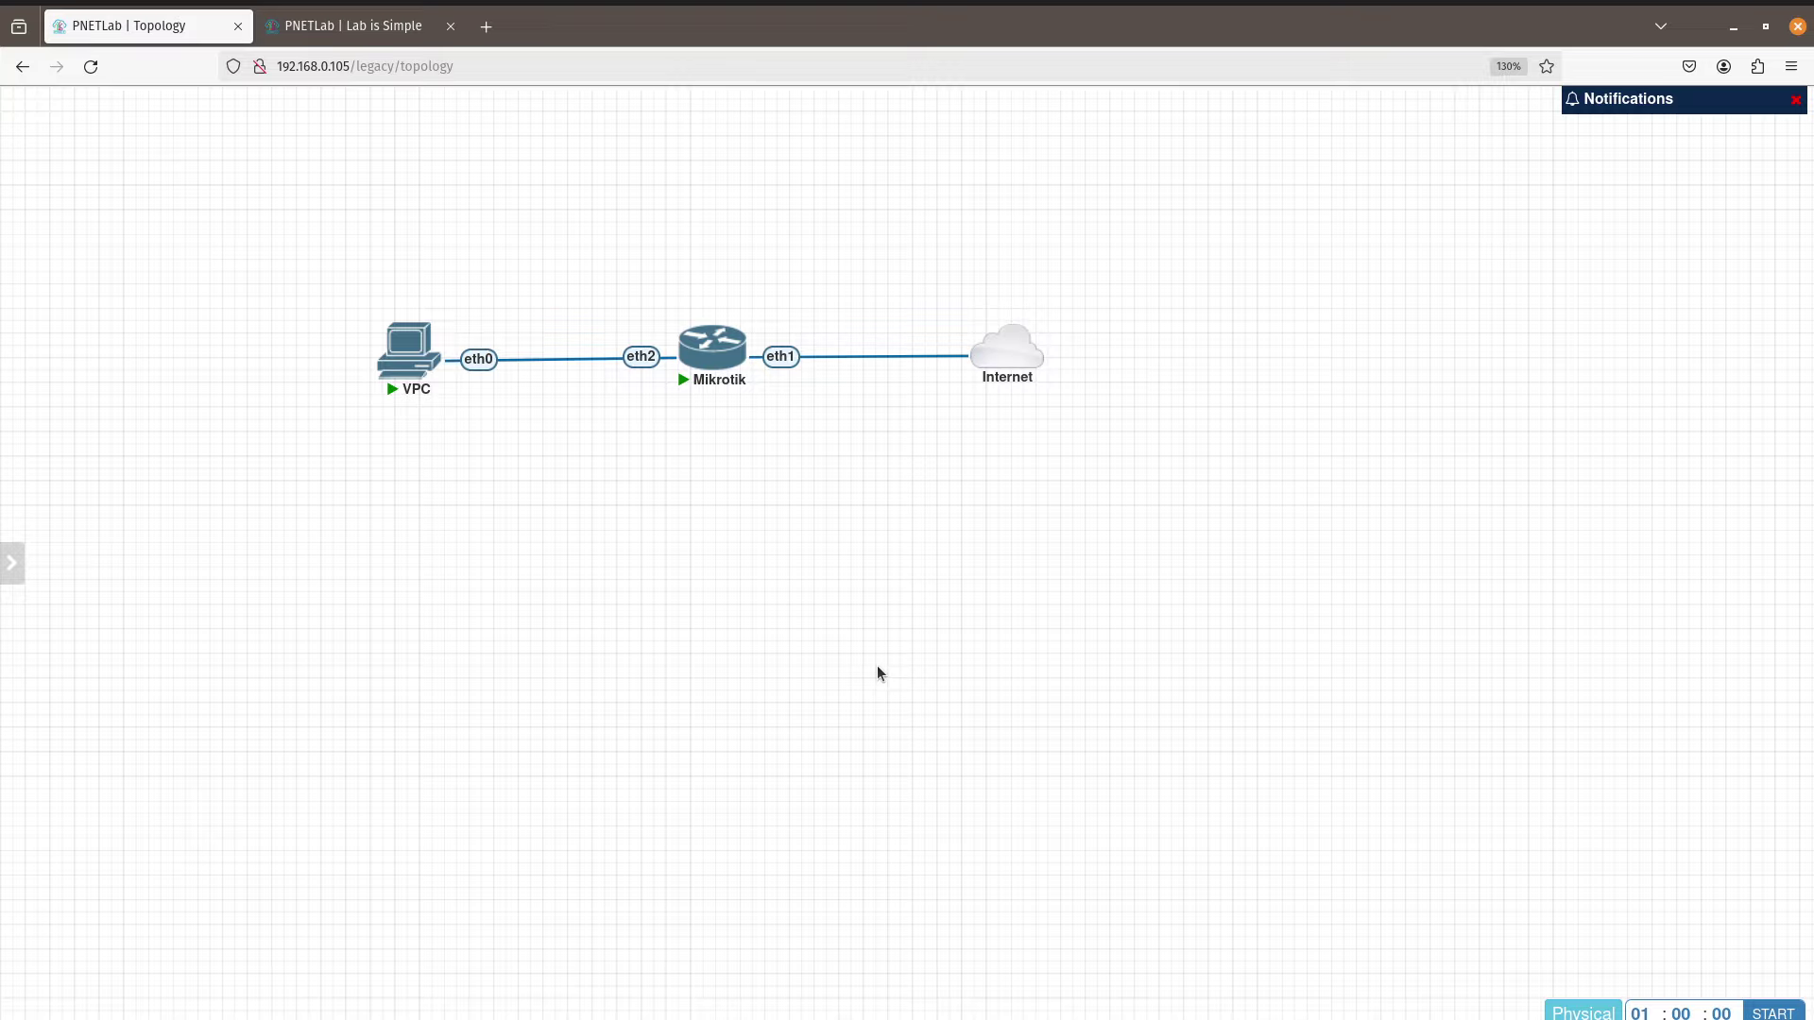
pyautogui.click(708, 354)
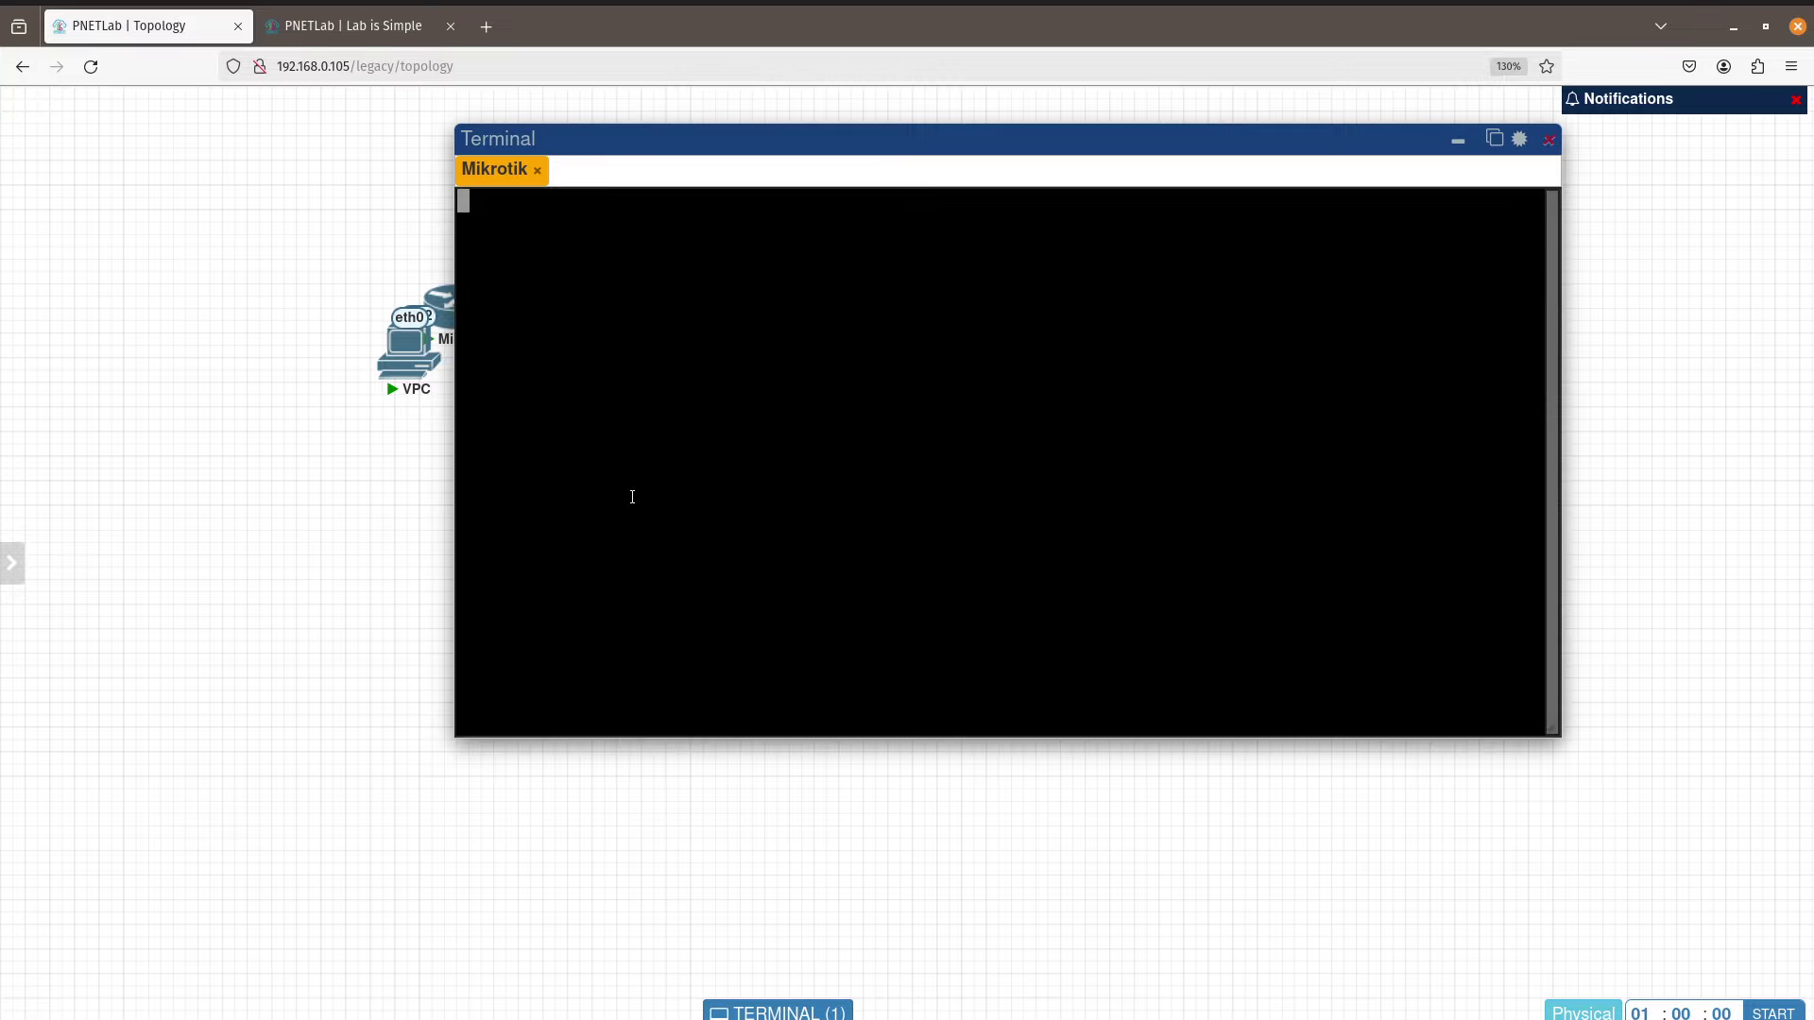
pyautogui.press('Return')
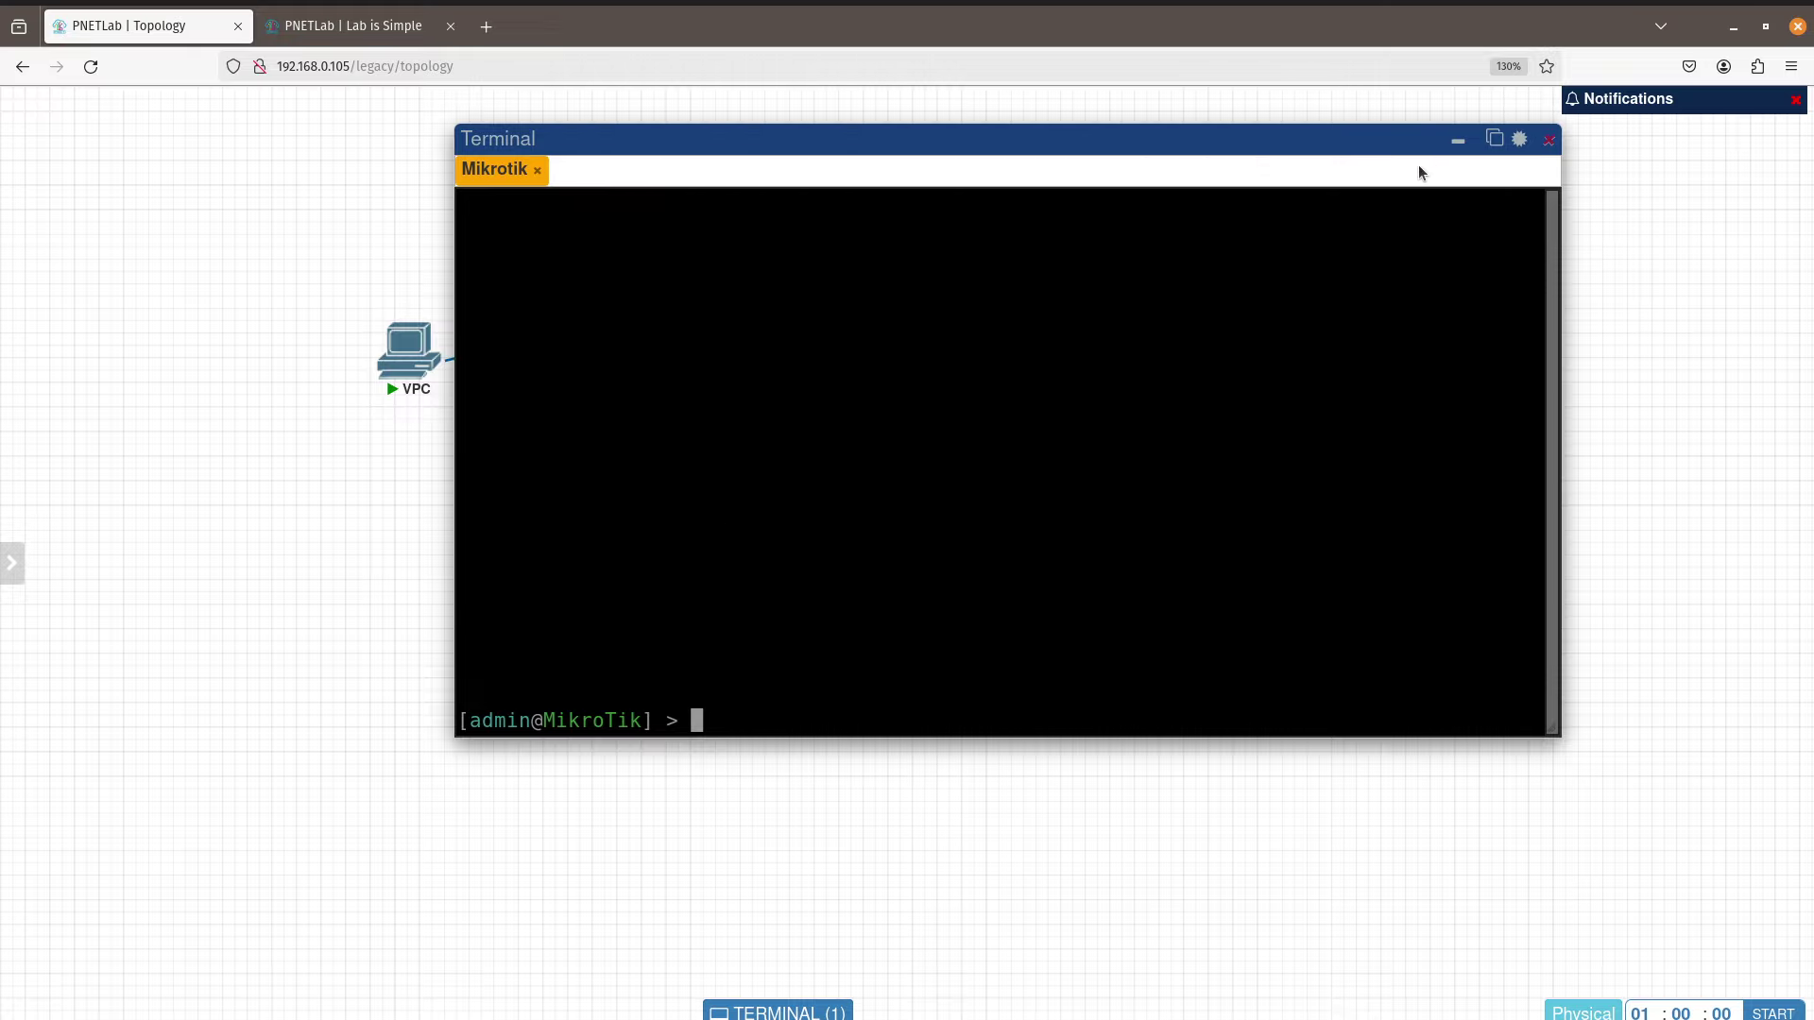
# Step: Minimize the console, move the Mikrotik node back between the VPC and the Internet cloud, and restore the console
pyautogui.click(1457, 141)
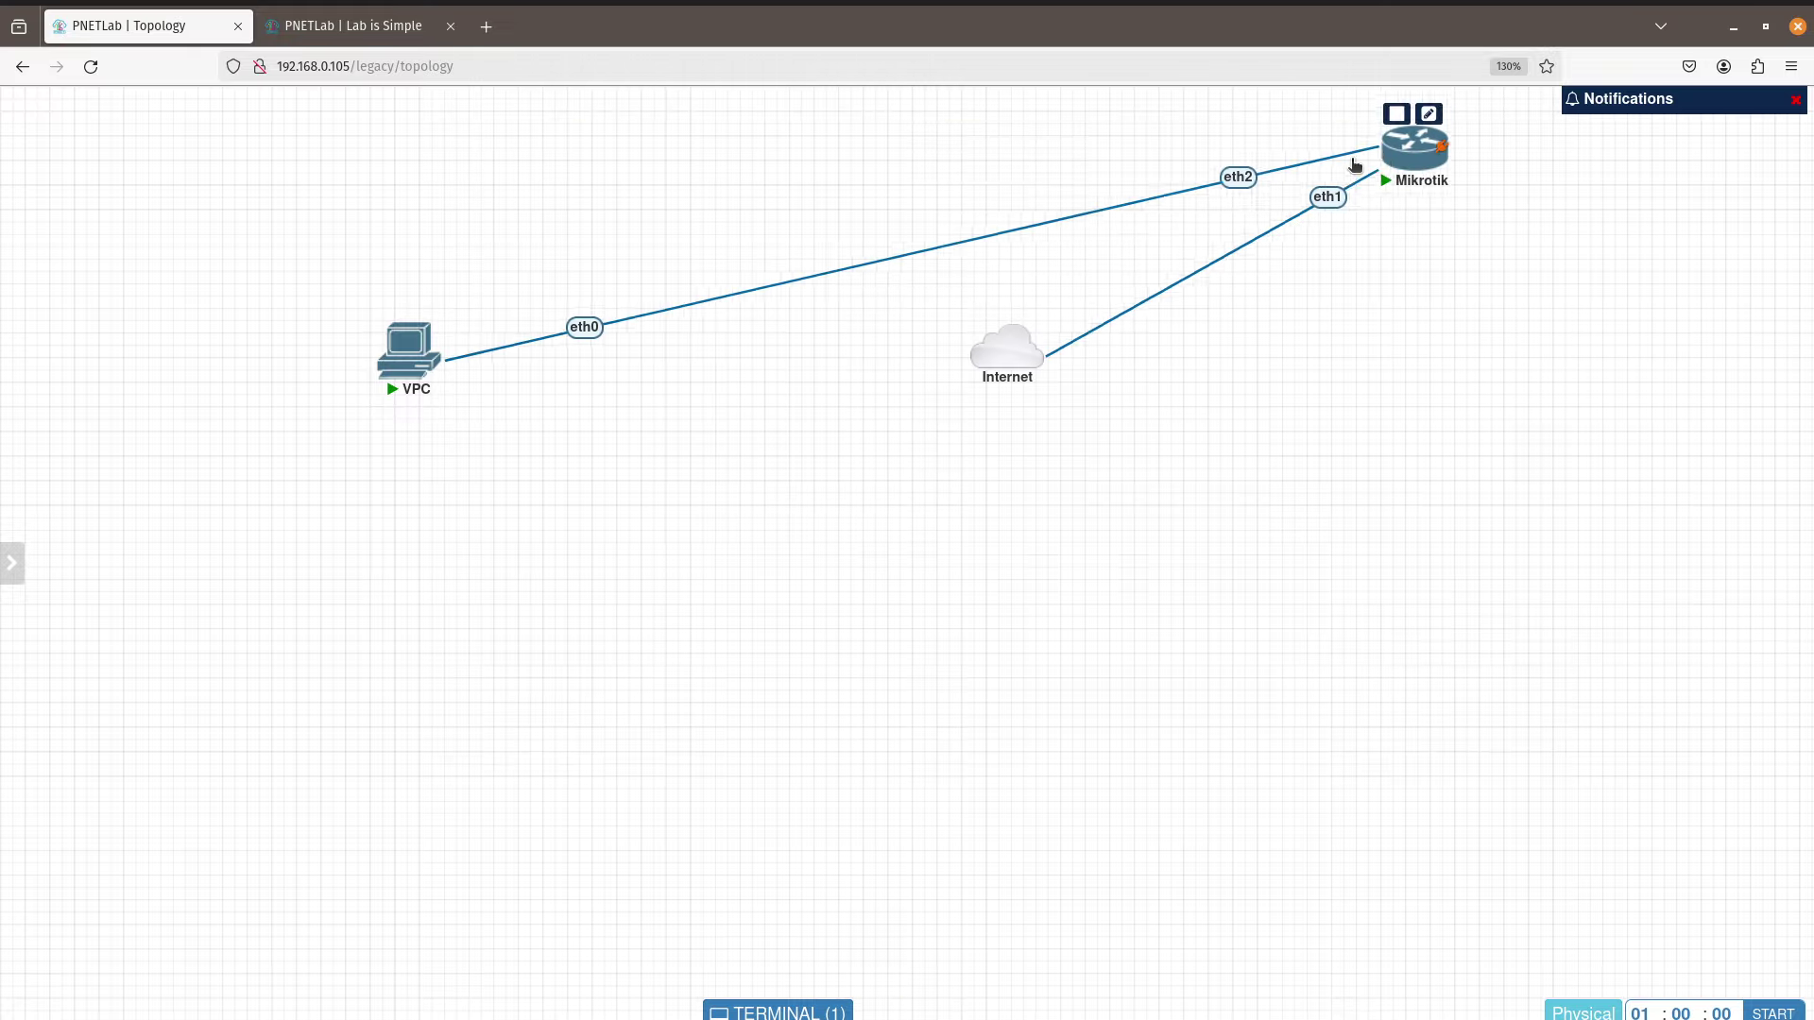
pyautogui.moveTo(1407, 168); pyautogui.dragTo(674, 368)
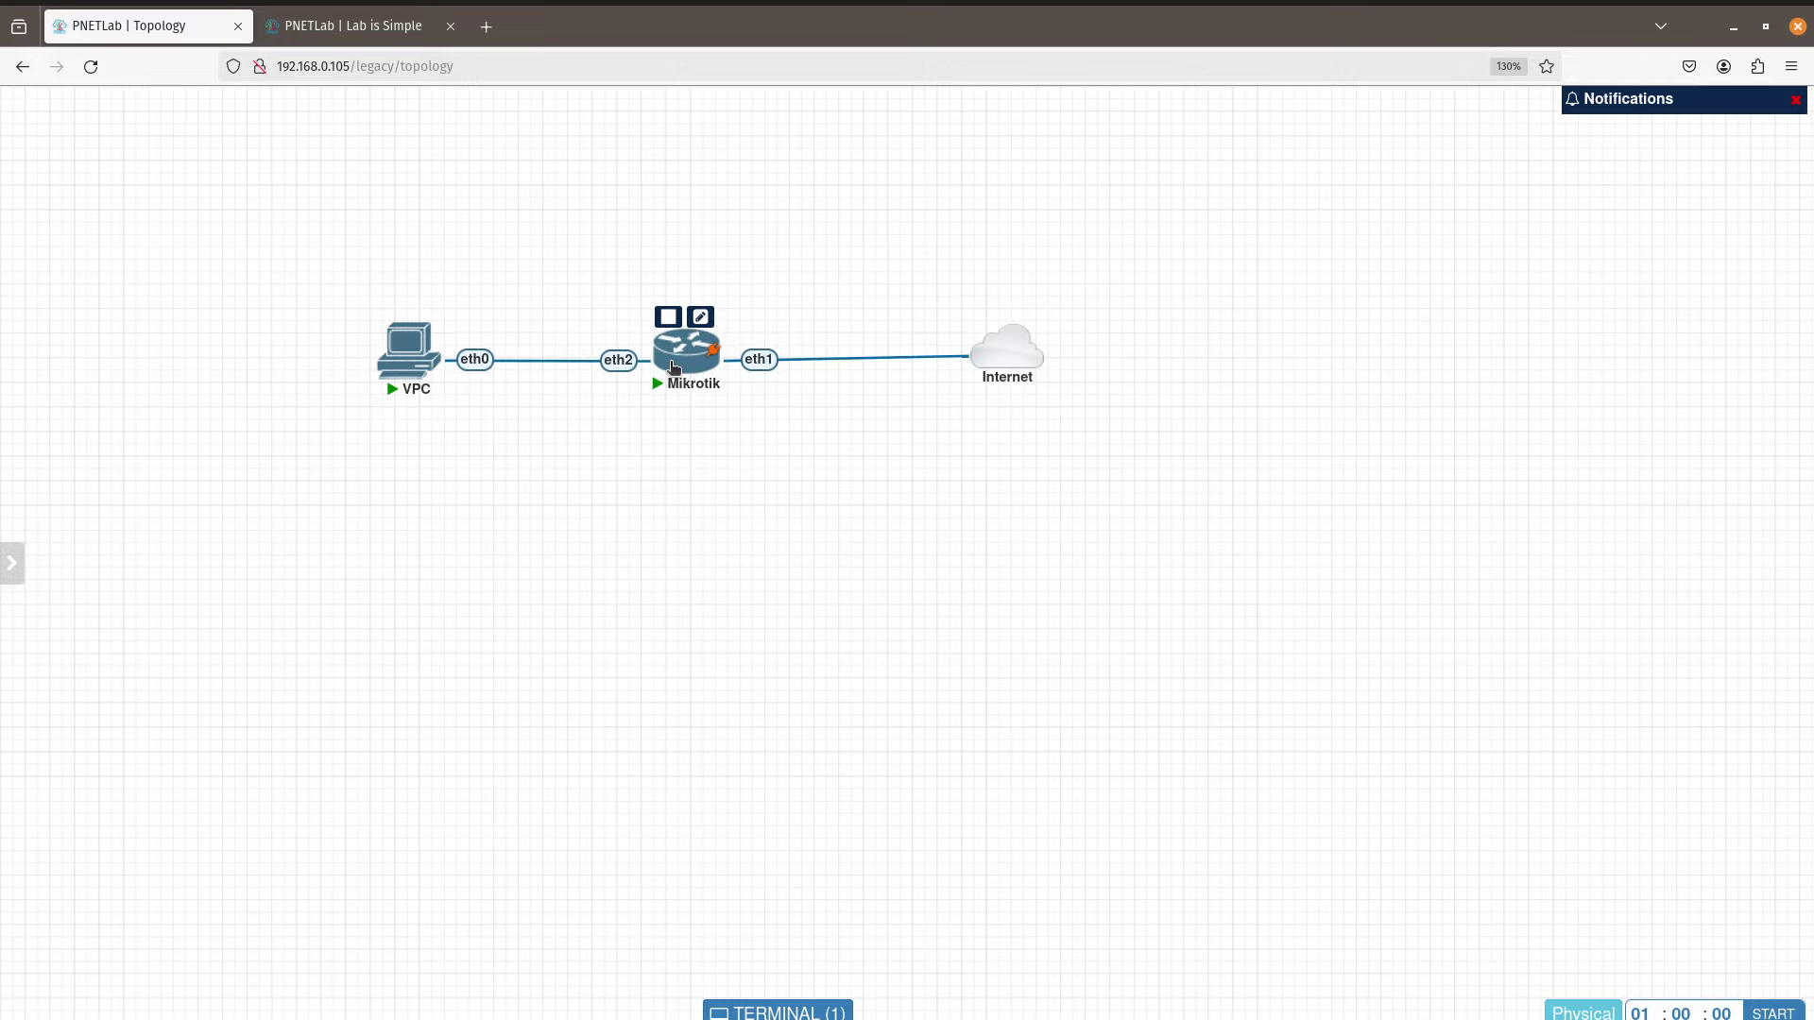
pyautogui.click(776, 1007)
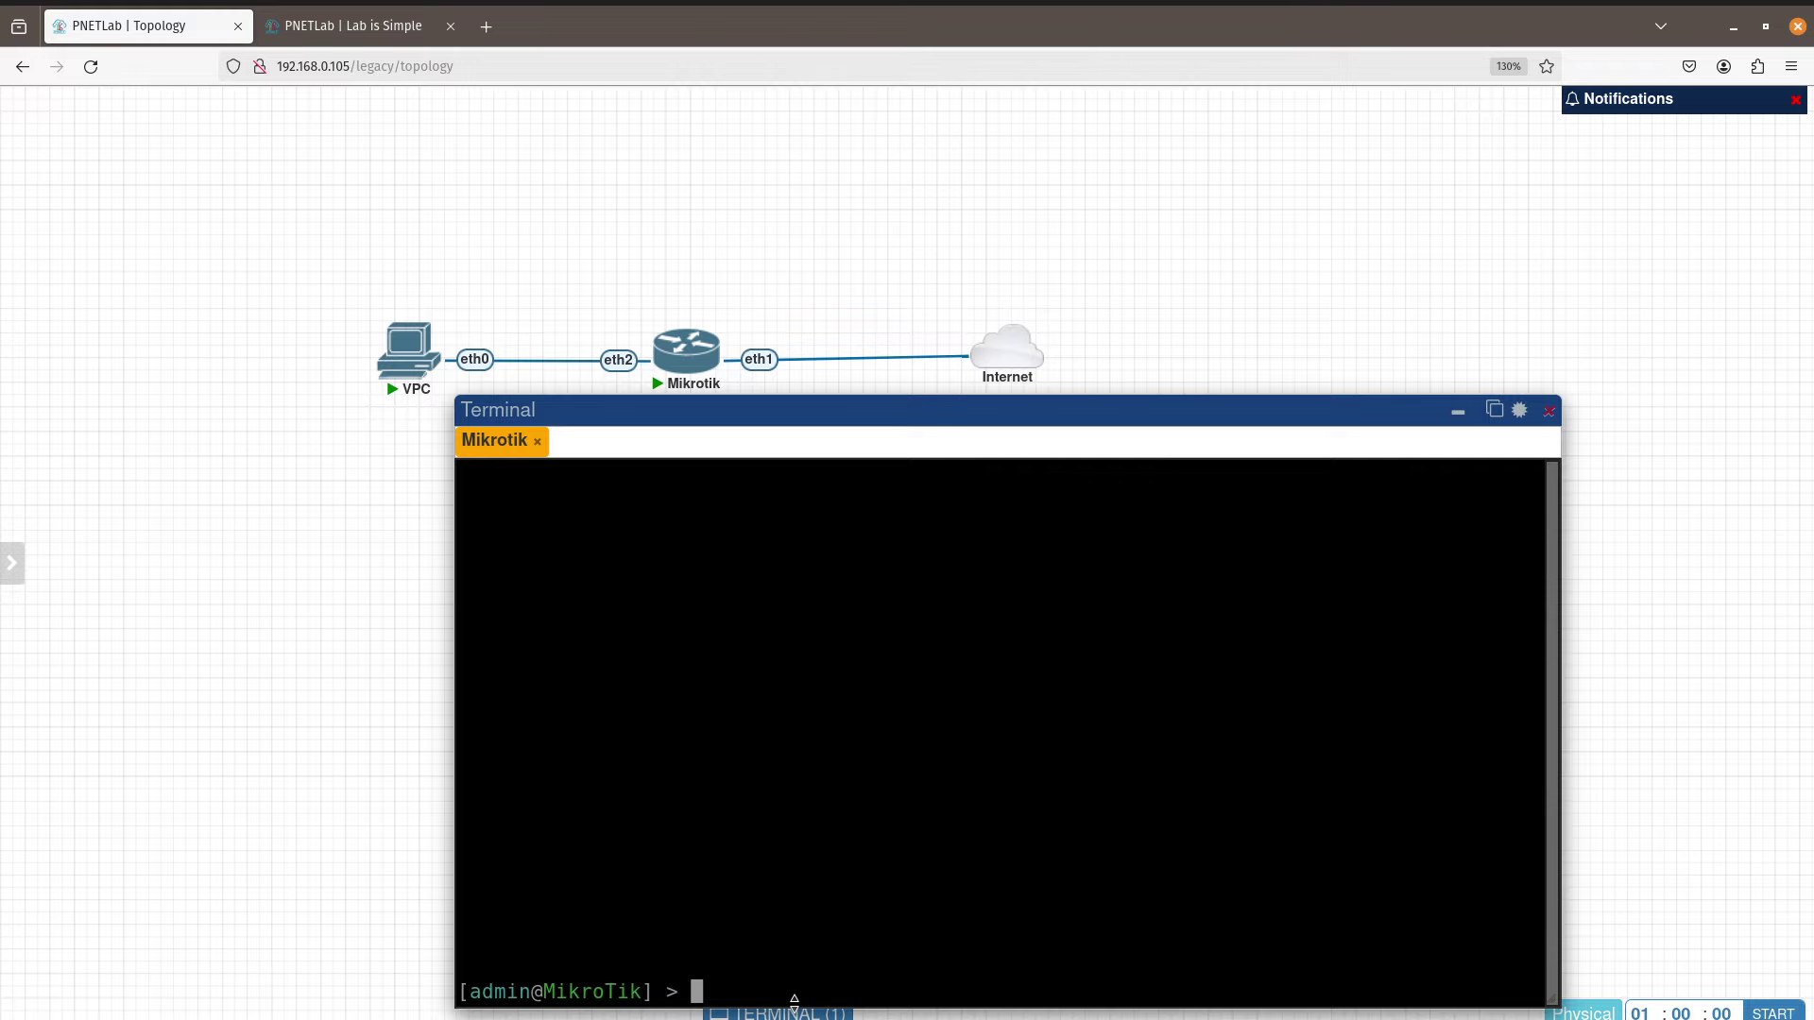
# Step: List the router's IP addresses with "ip add pr" and move the console window higher over the topology
pyautogui.write('ip add pr')
pyautogui.press('Return')
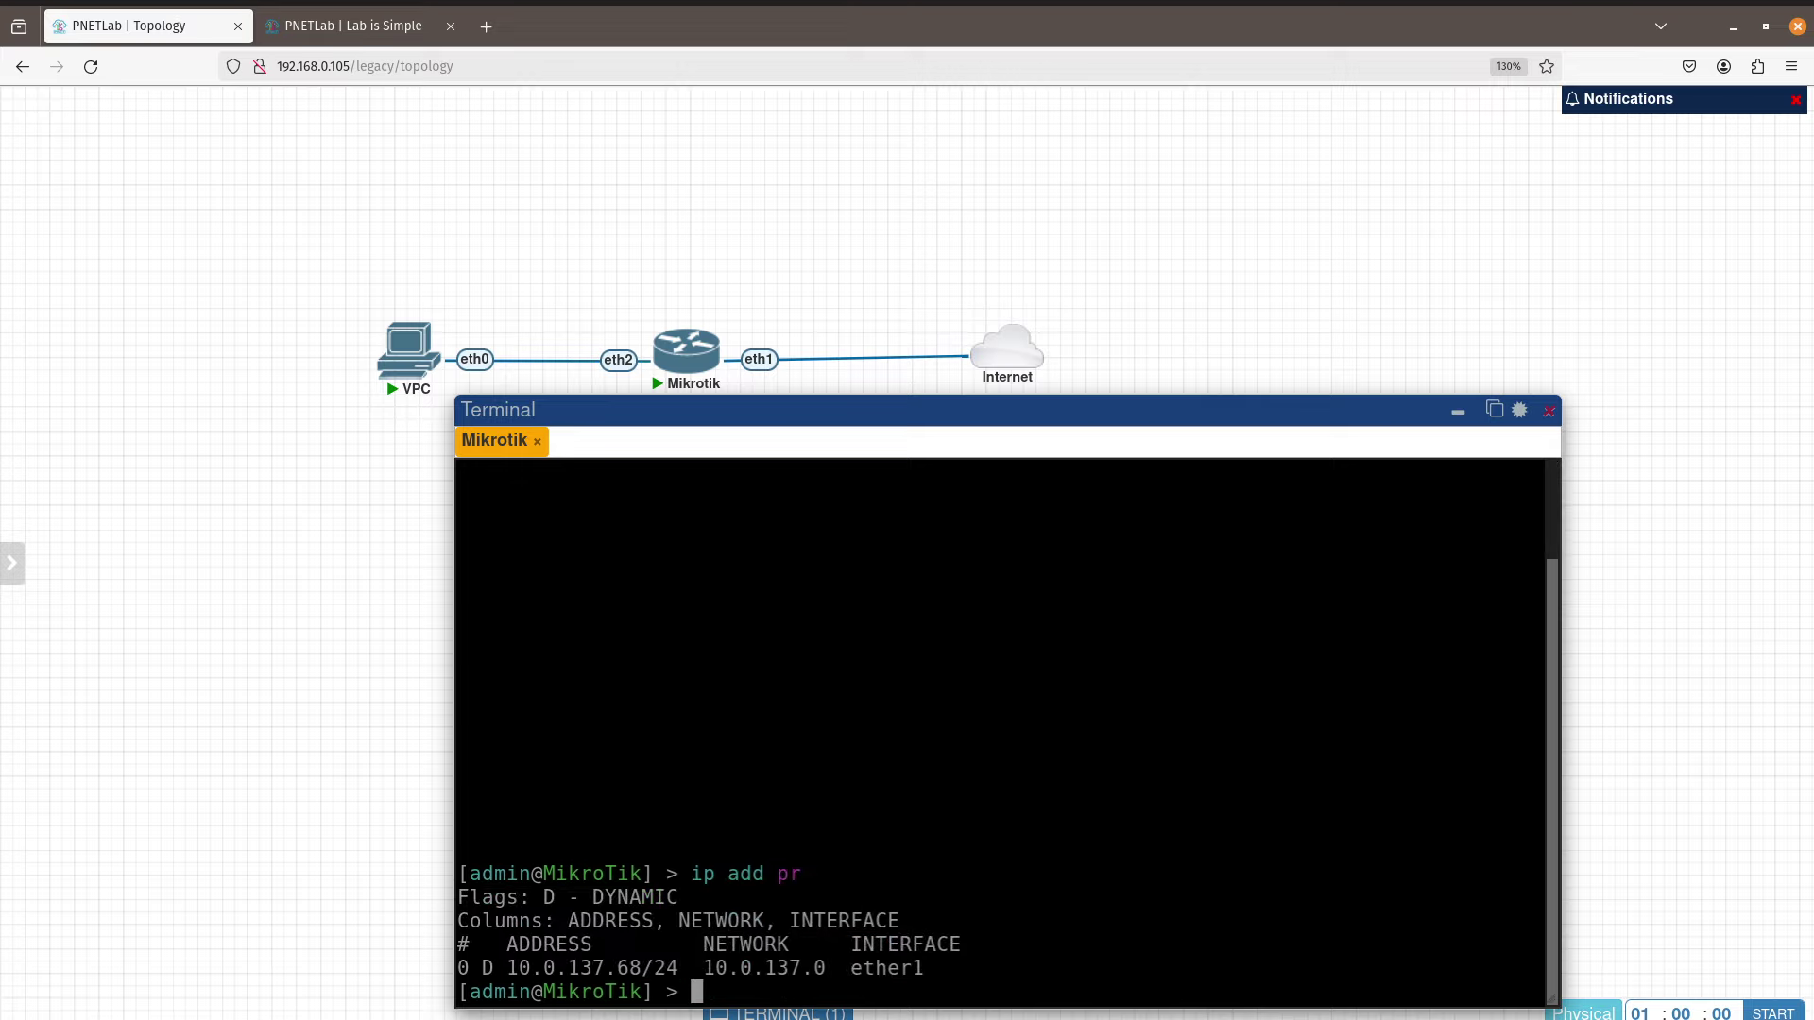
pyautogui.moveTo(923, 409); pyautogui.dragTo(813, 102)
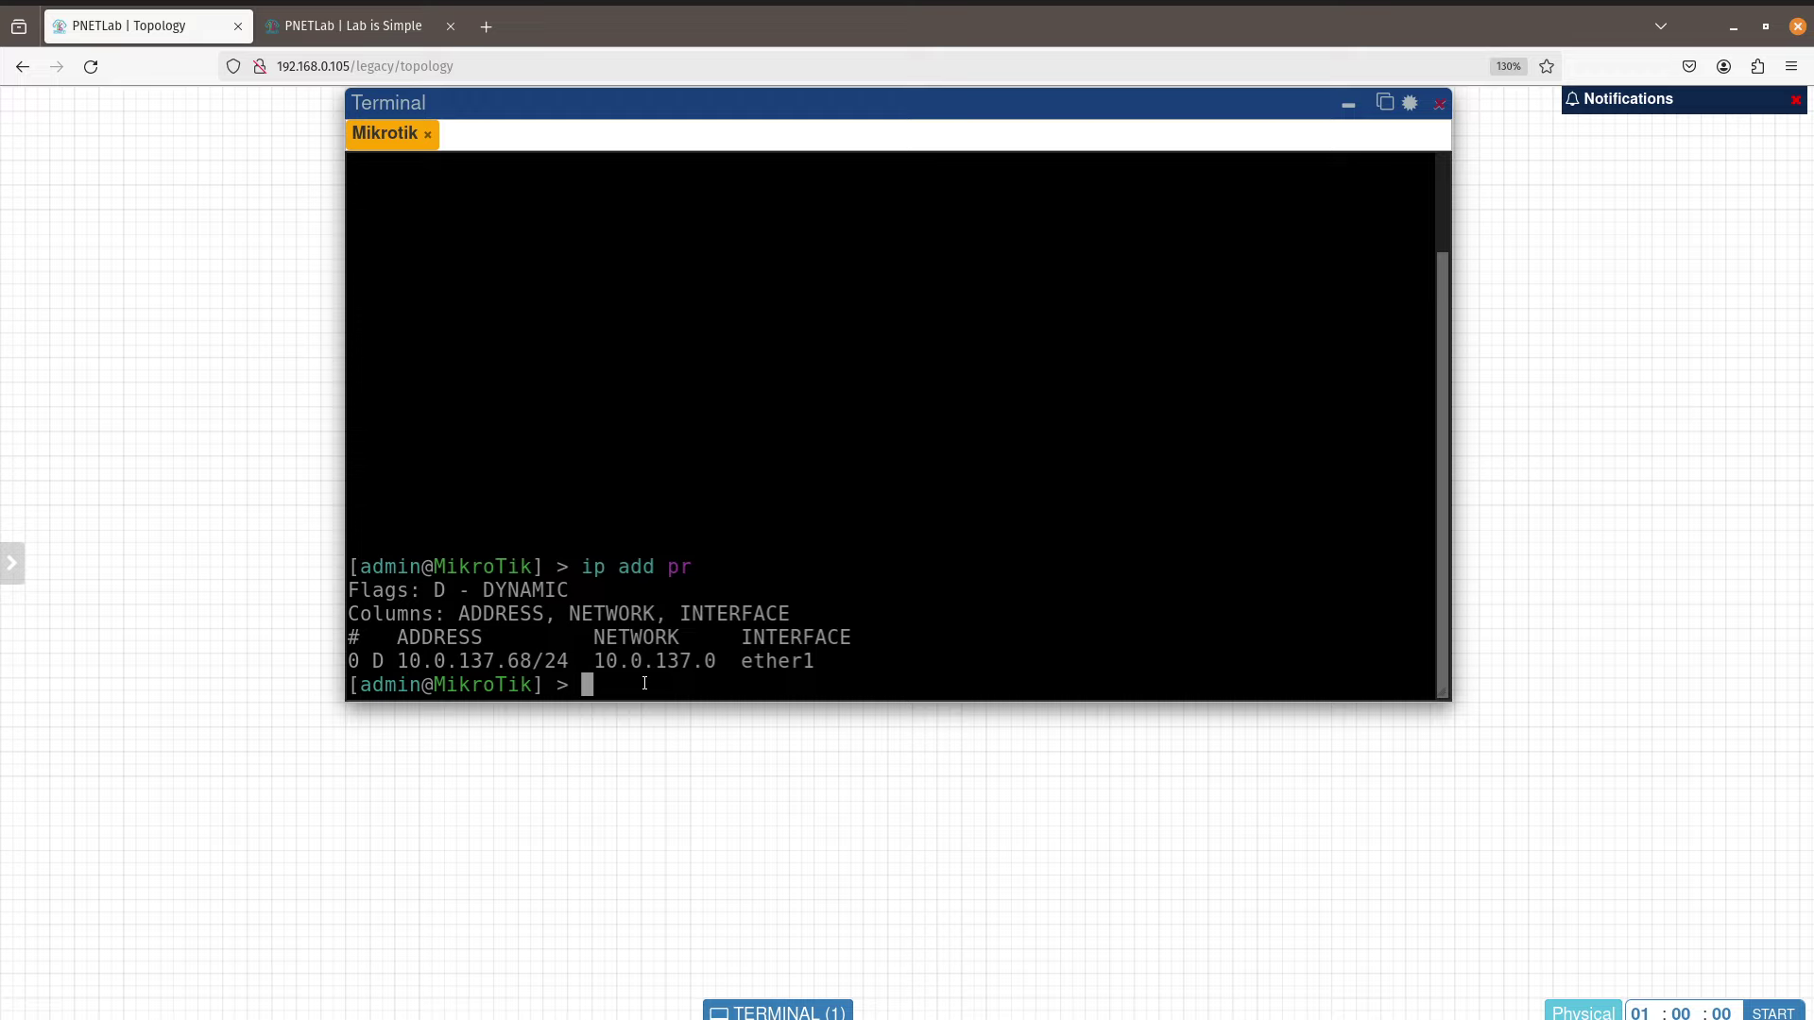
# Step: Ping google.com from the router's console to test its internet connection, and stop the ping
pyautogui.write('ping google.com')
pyautogui.press('Return')
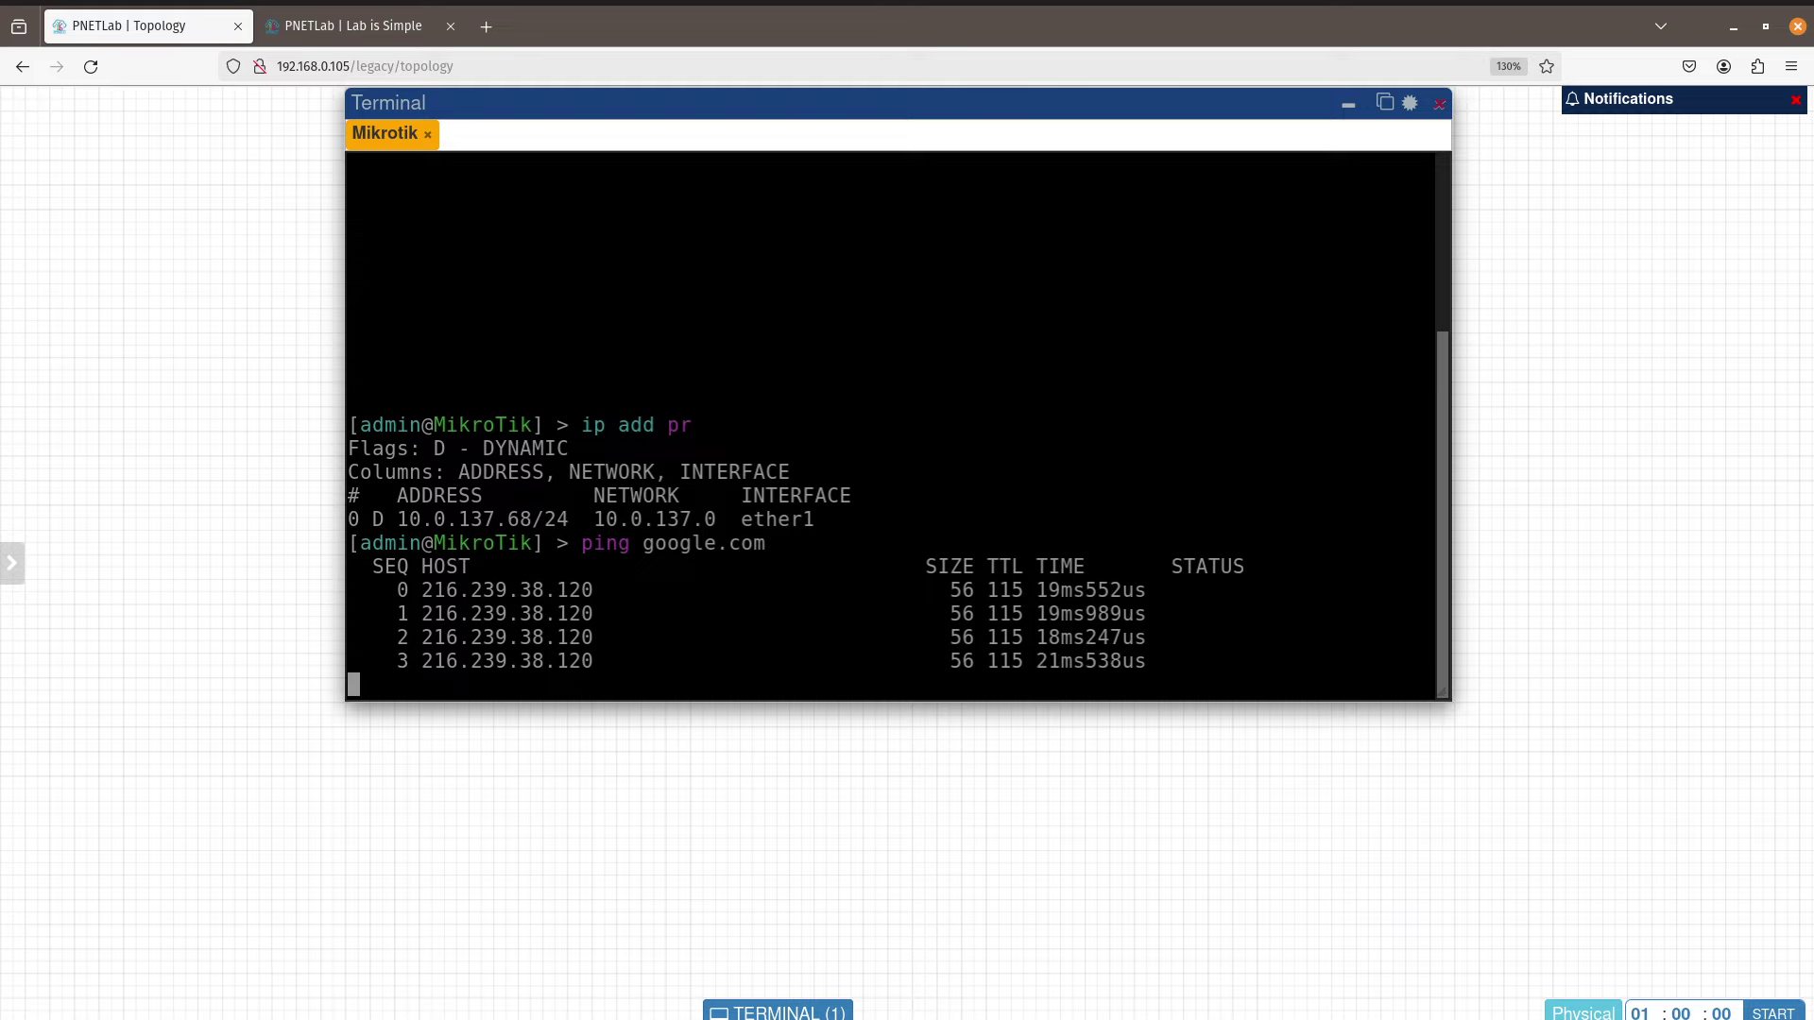
pyautogui.hotkey('ctrl', 'c')
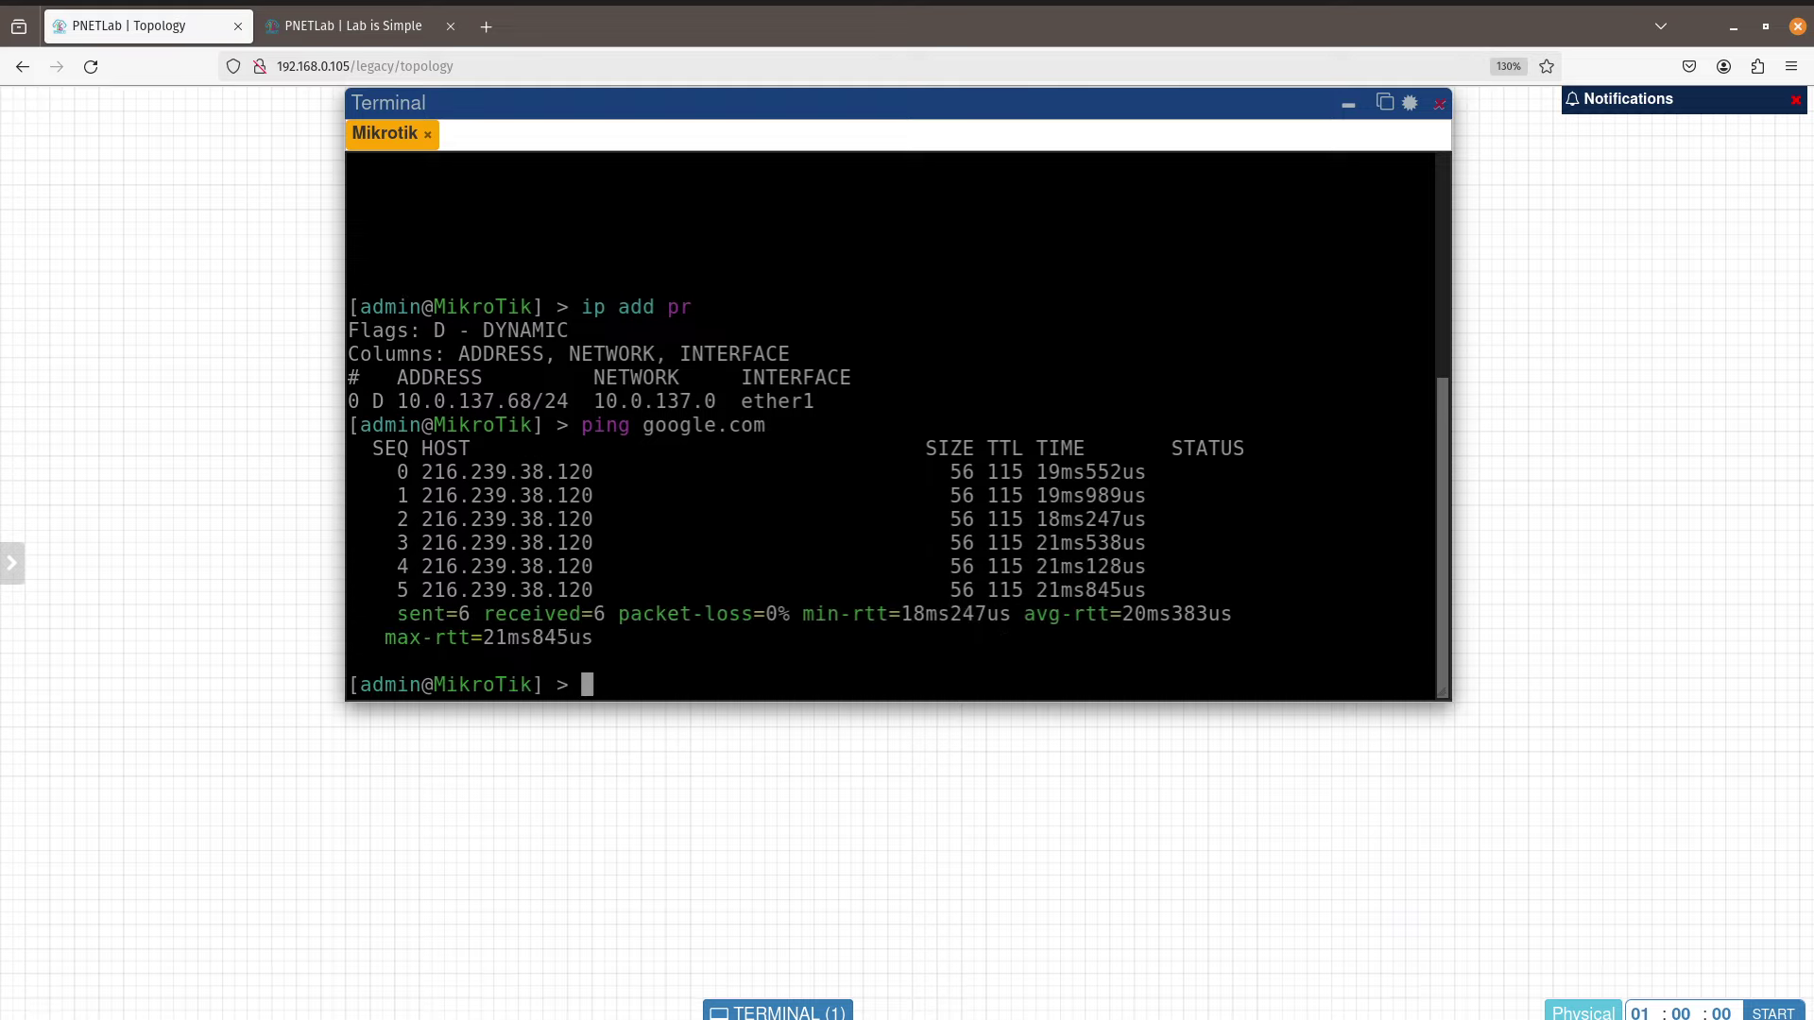
# Step: Refresh WinBox's Neighbors list once more and terminate WinBox from the host's terminal
pyautogui.hotkey('alt', 'Tab')
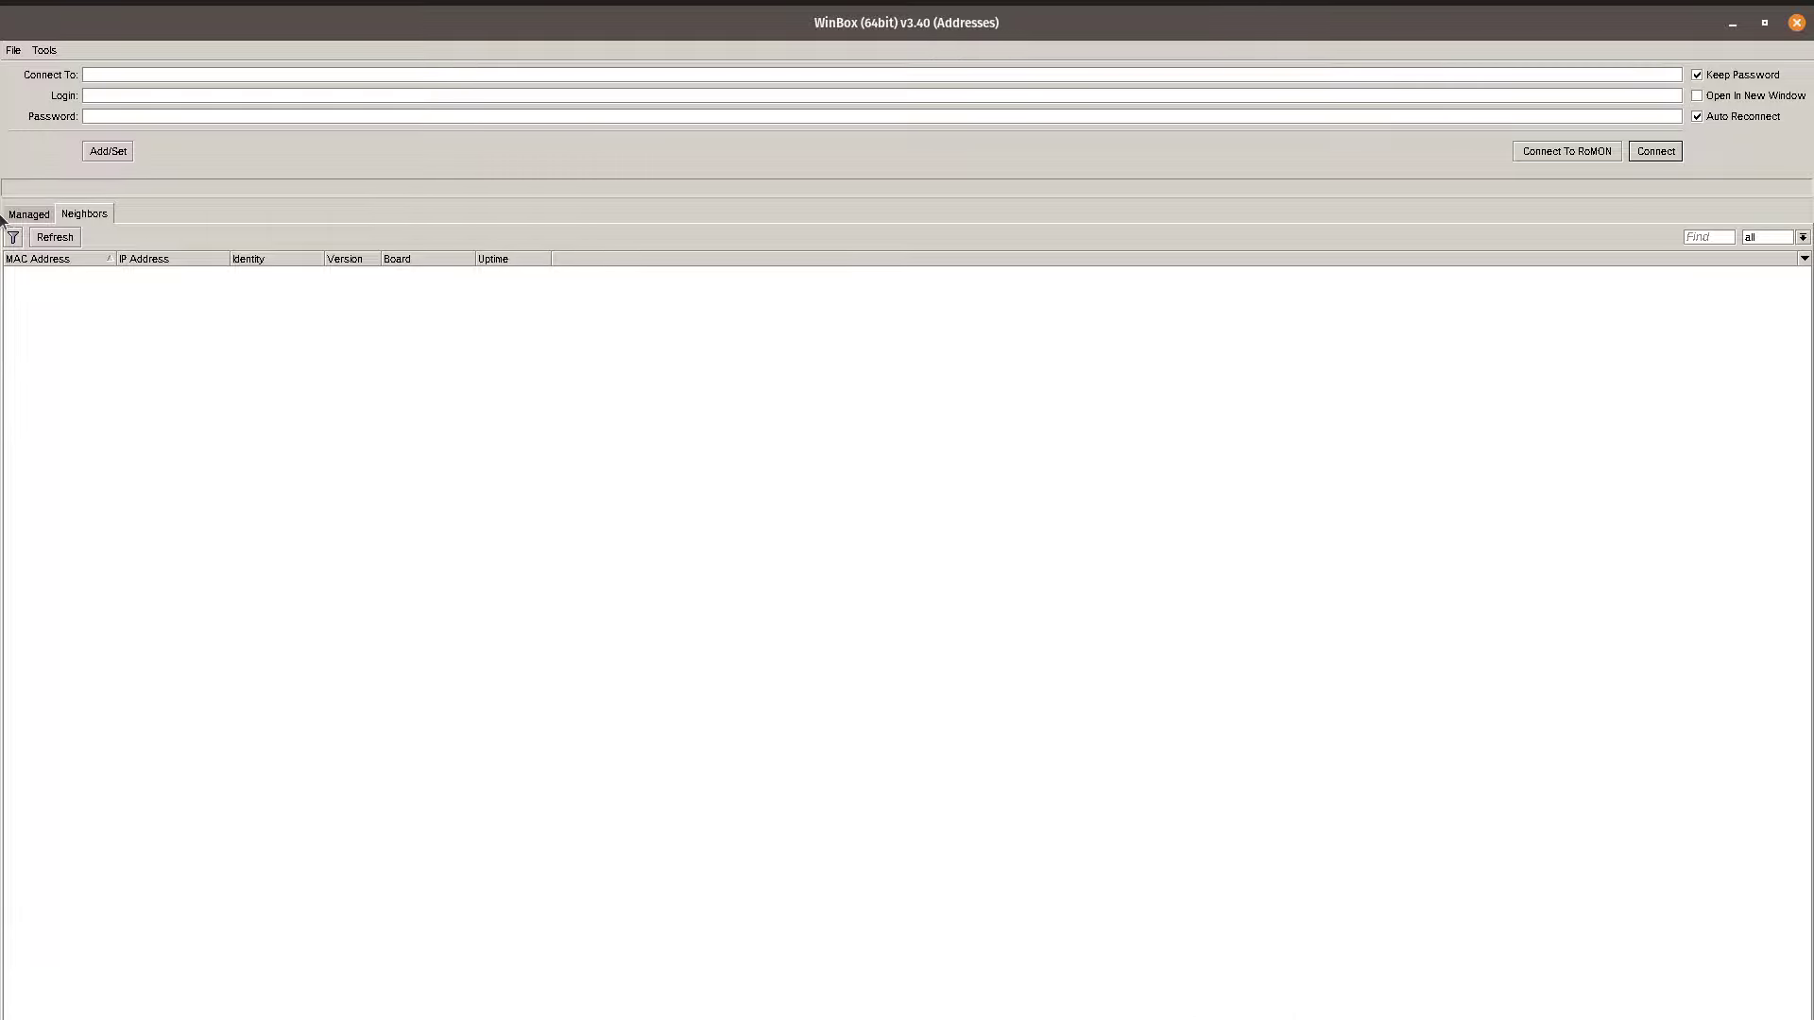
pyautogui.click(69, 240)
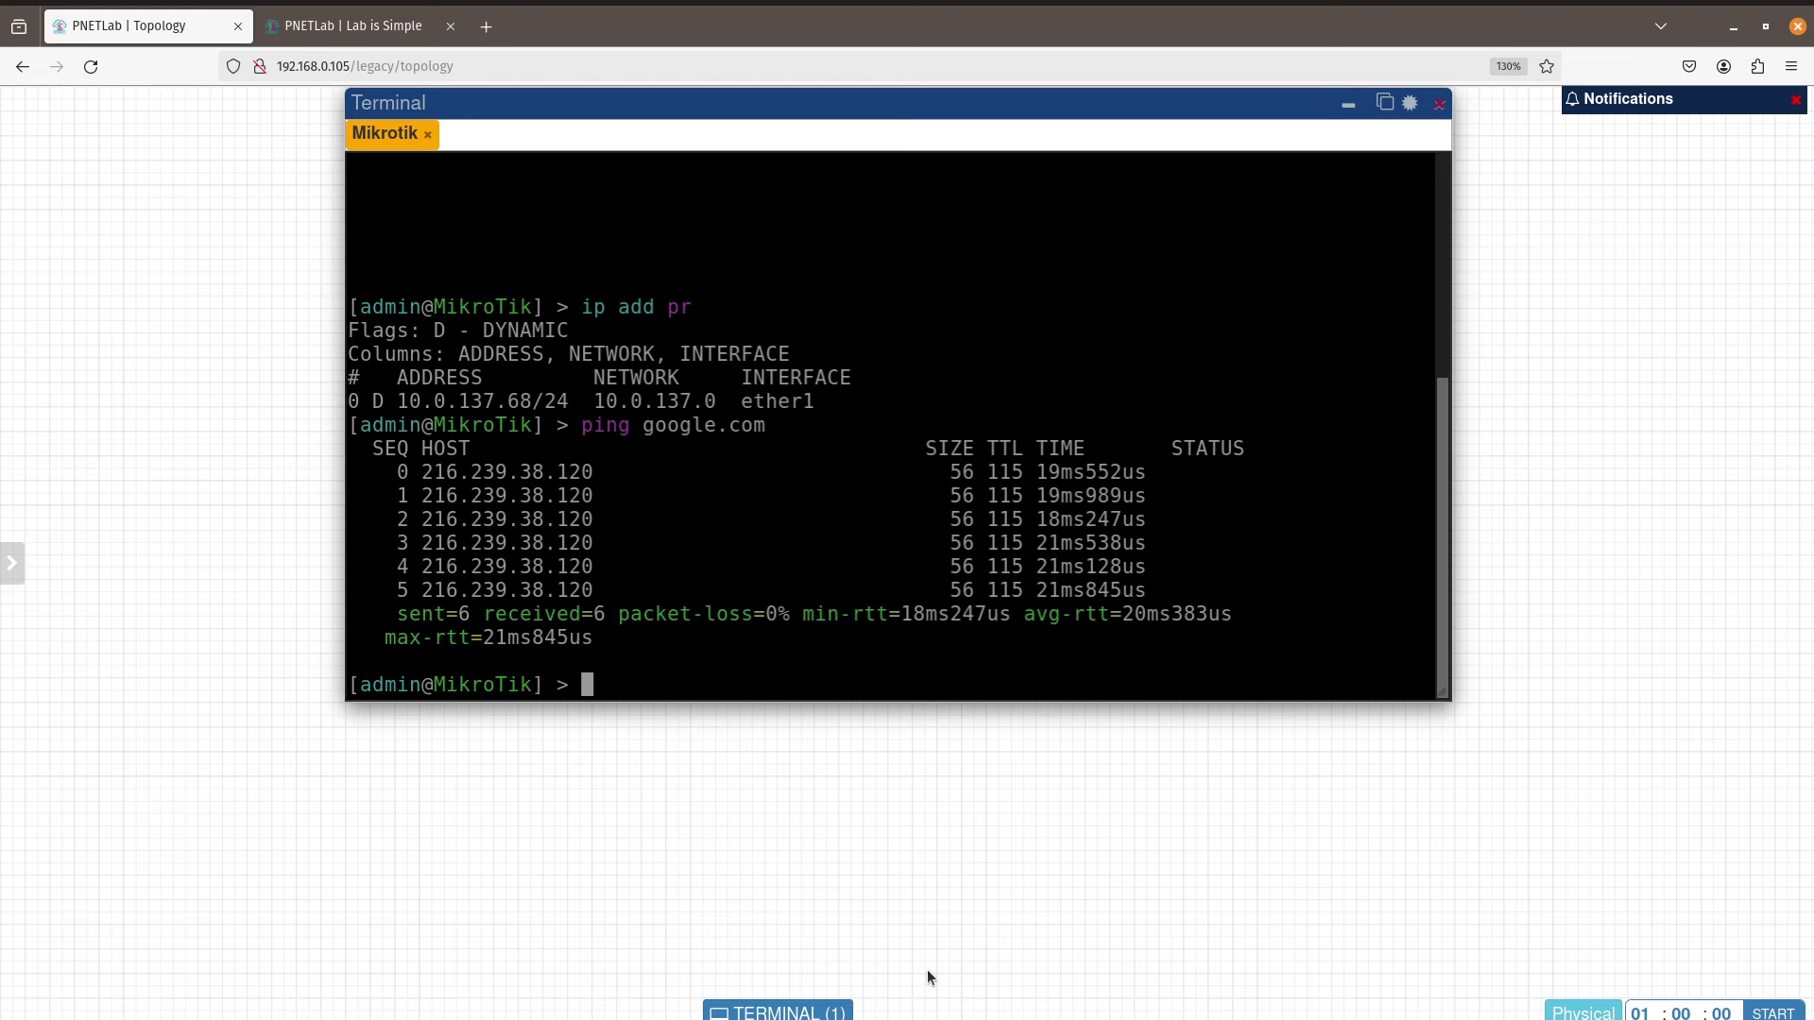
pyautogui.hotkey('alt', 'Tab')
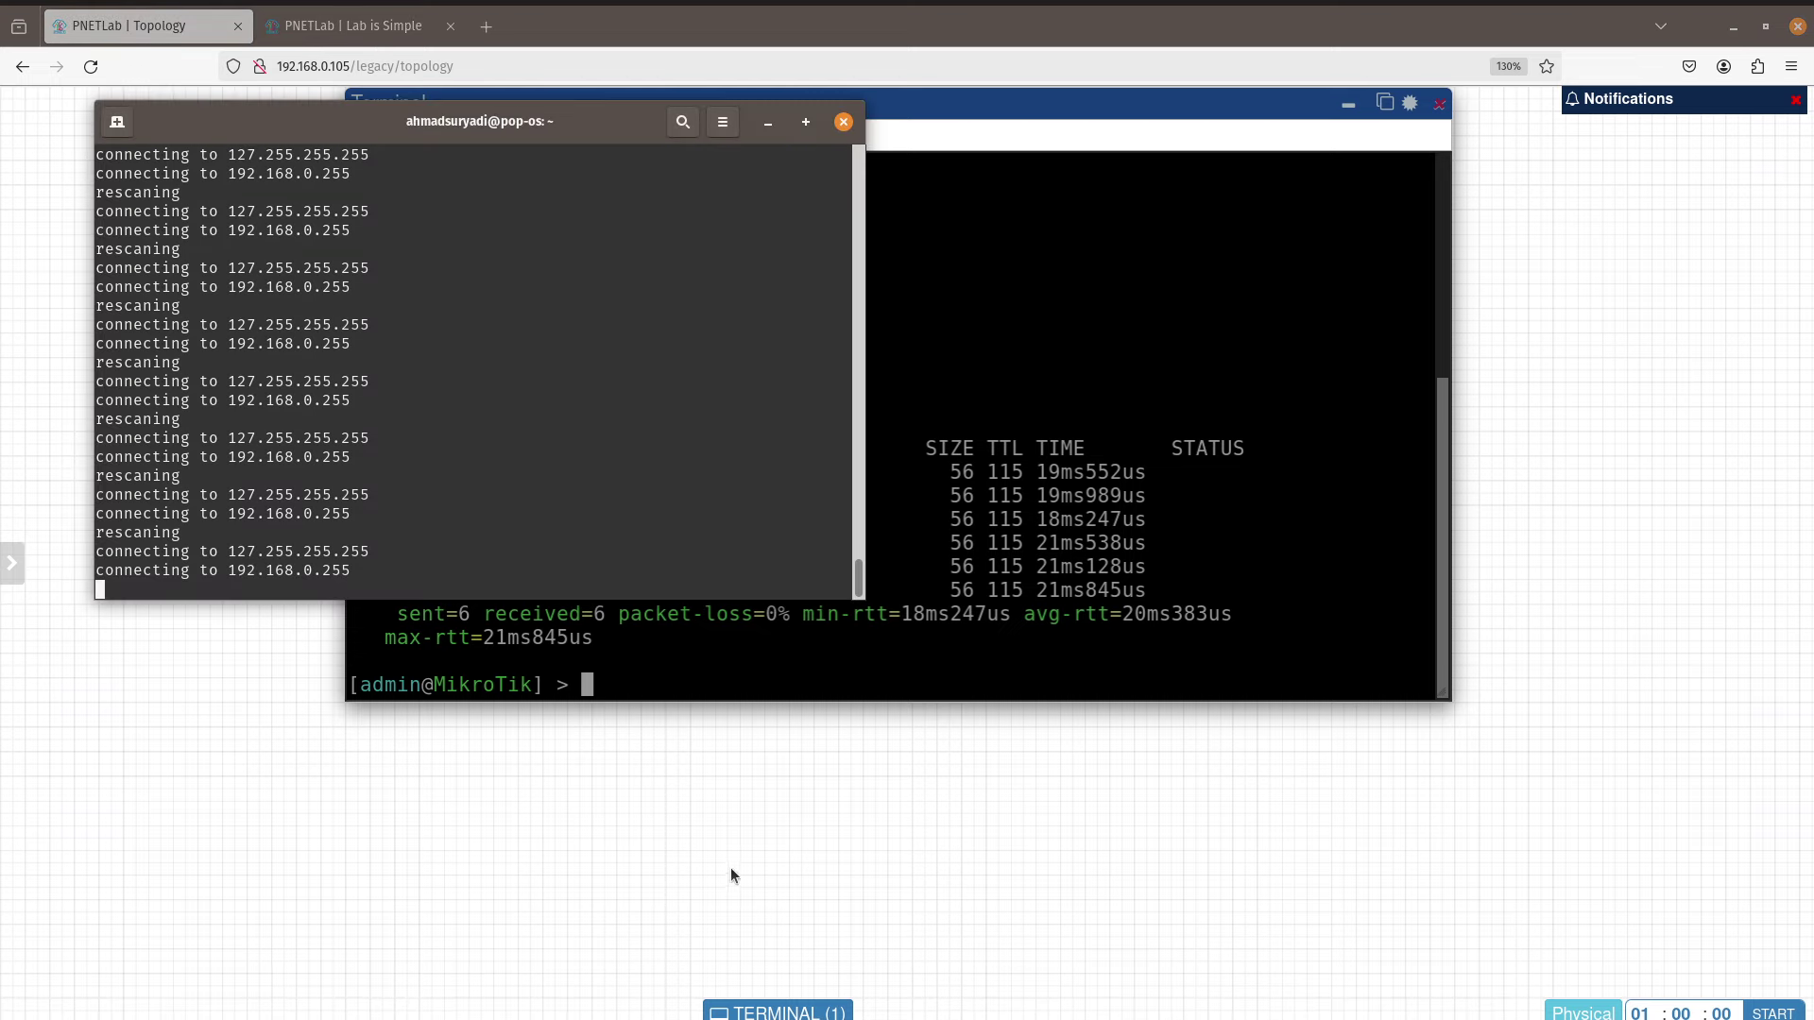
pyautogui.hotkey('ctrl', 'c')
pyautogui.hotkey('ctrl', 'c')
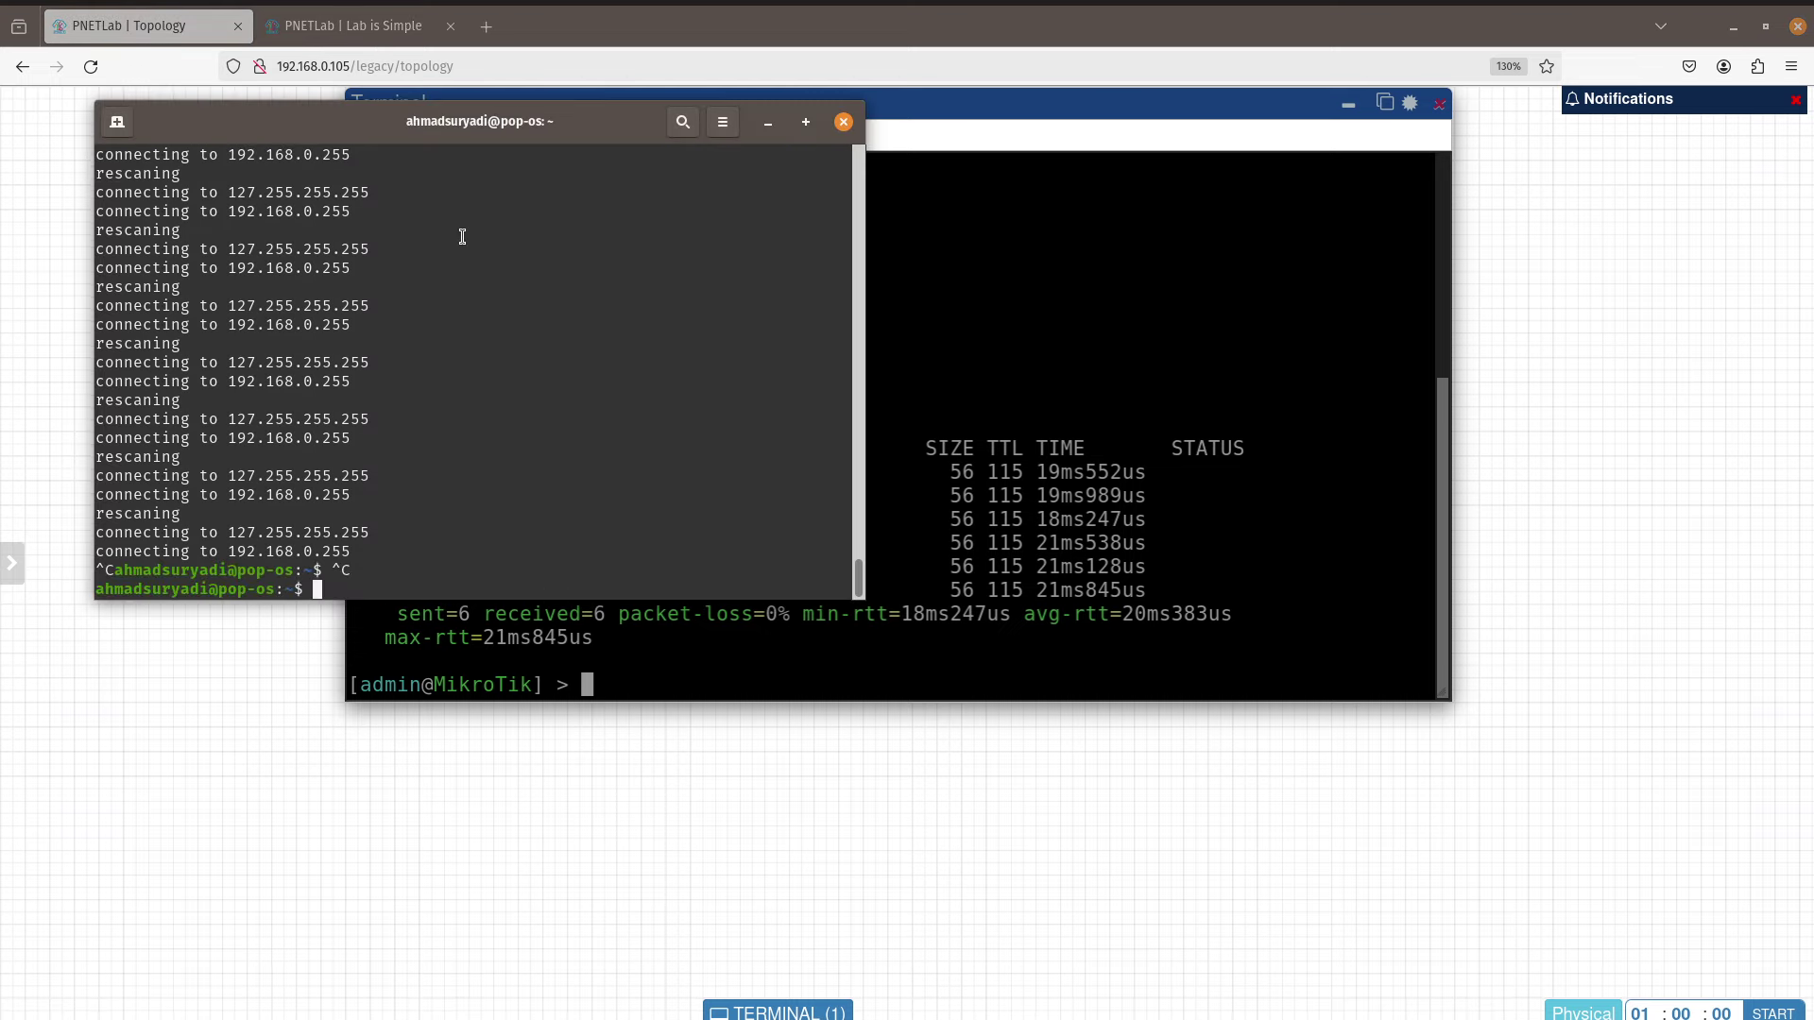
# Step: Move the host's terminal beside the router console, ping the router at 10.0.137.68, and stop the ping
pyautogui.moveTo(467, 134); pyautogui.dragTo(1284, 448)
pyautogui.write('ping 1')
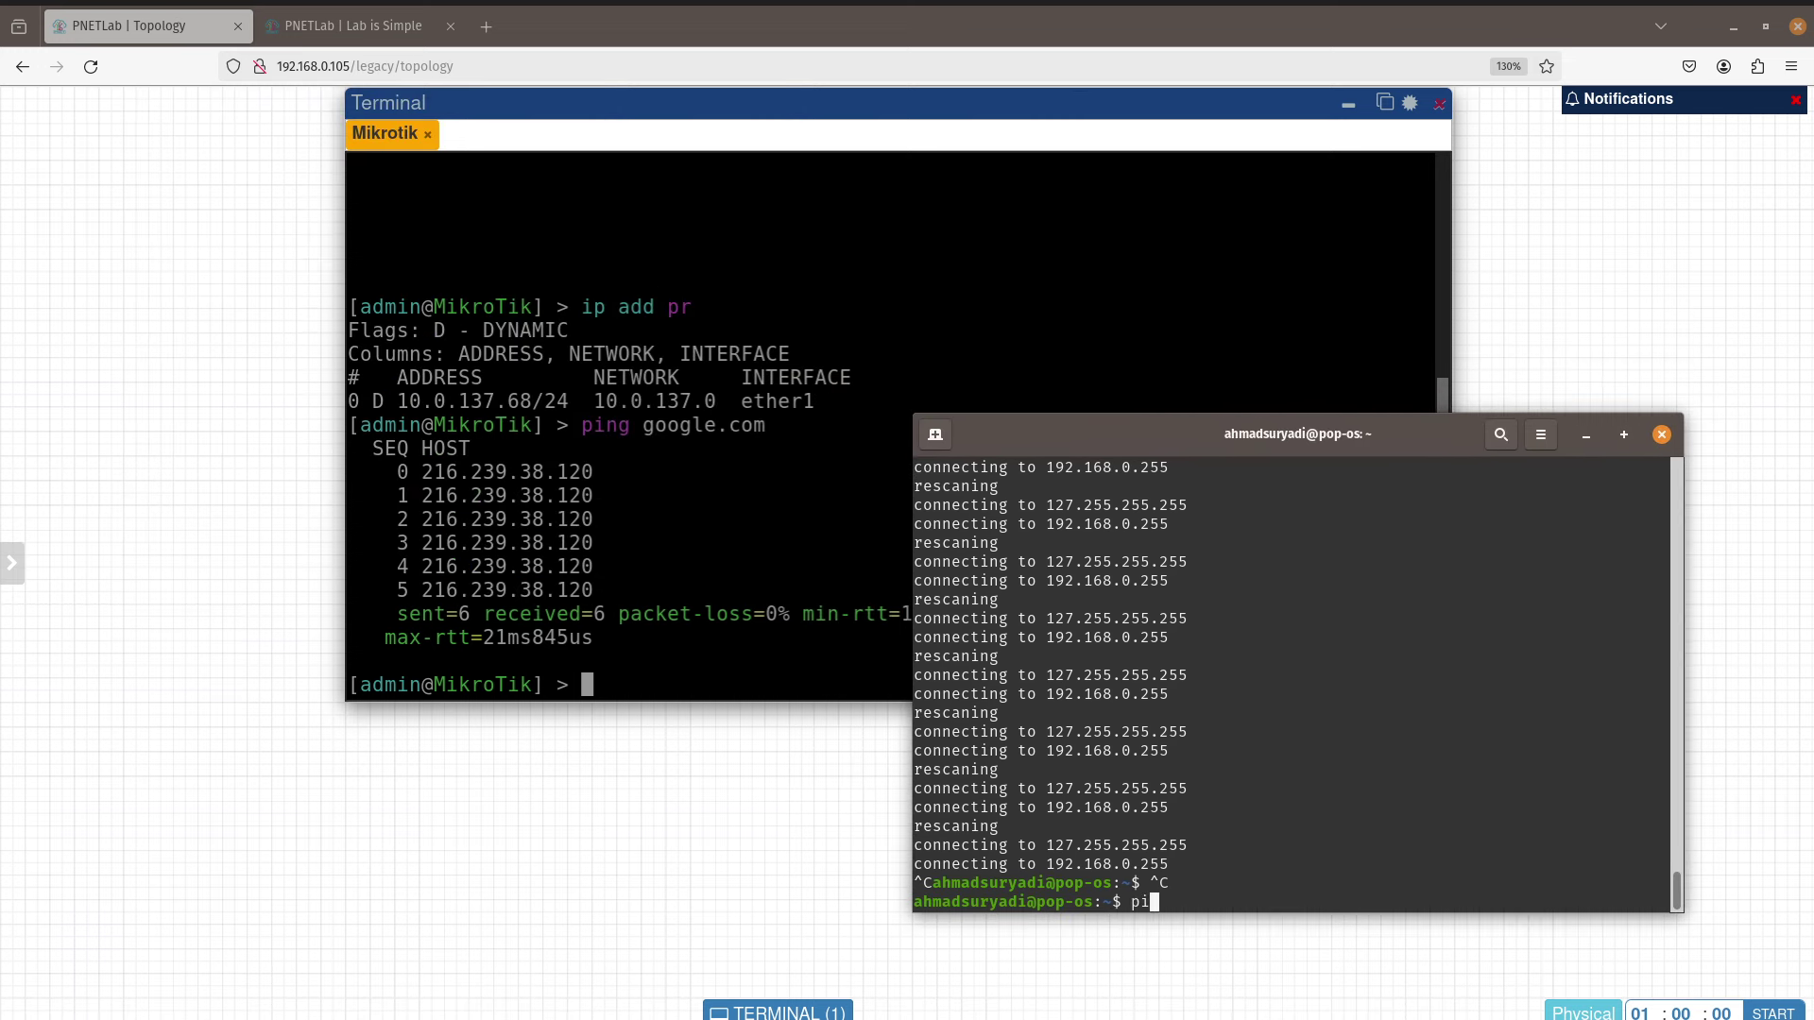
pyautogui.write('0.0.137.68')
pyautogui.press('Return')
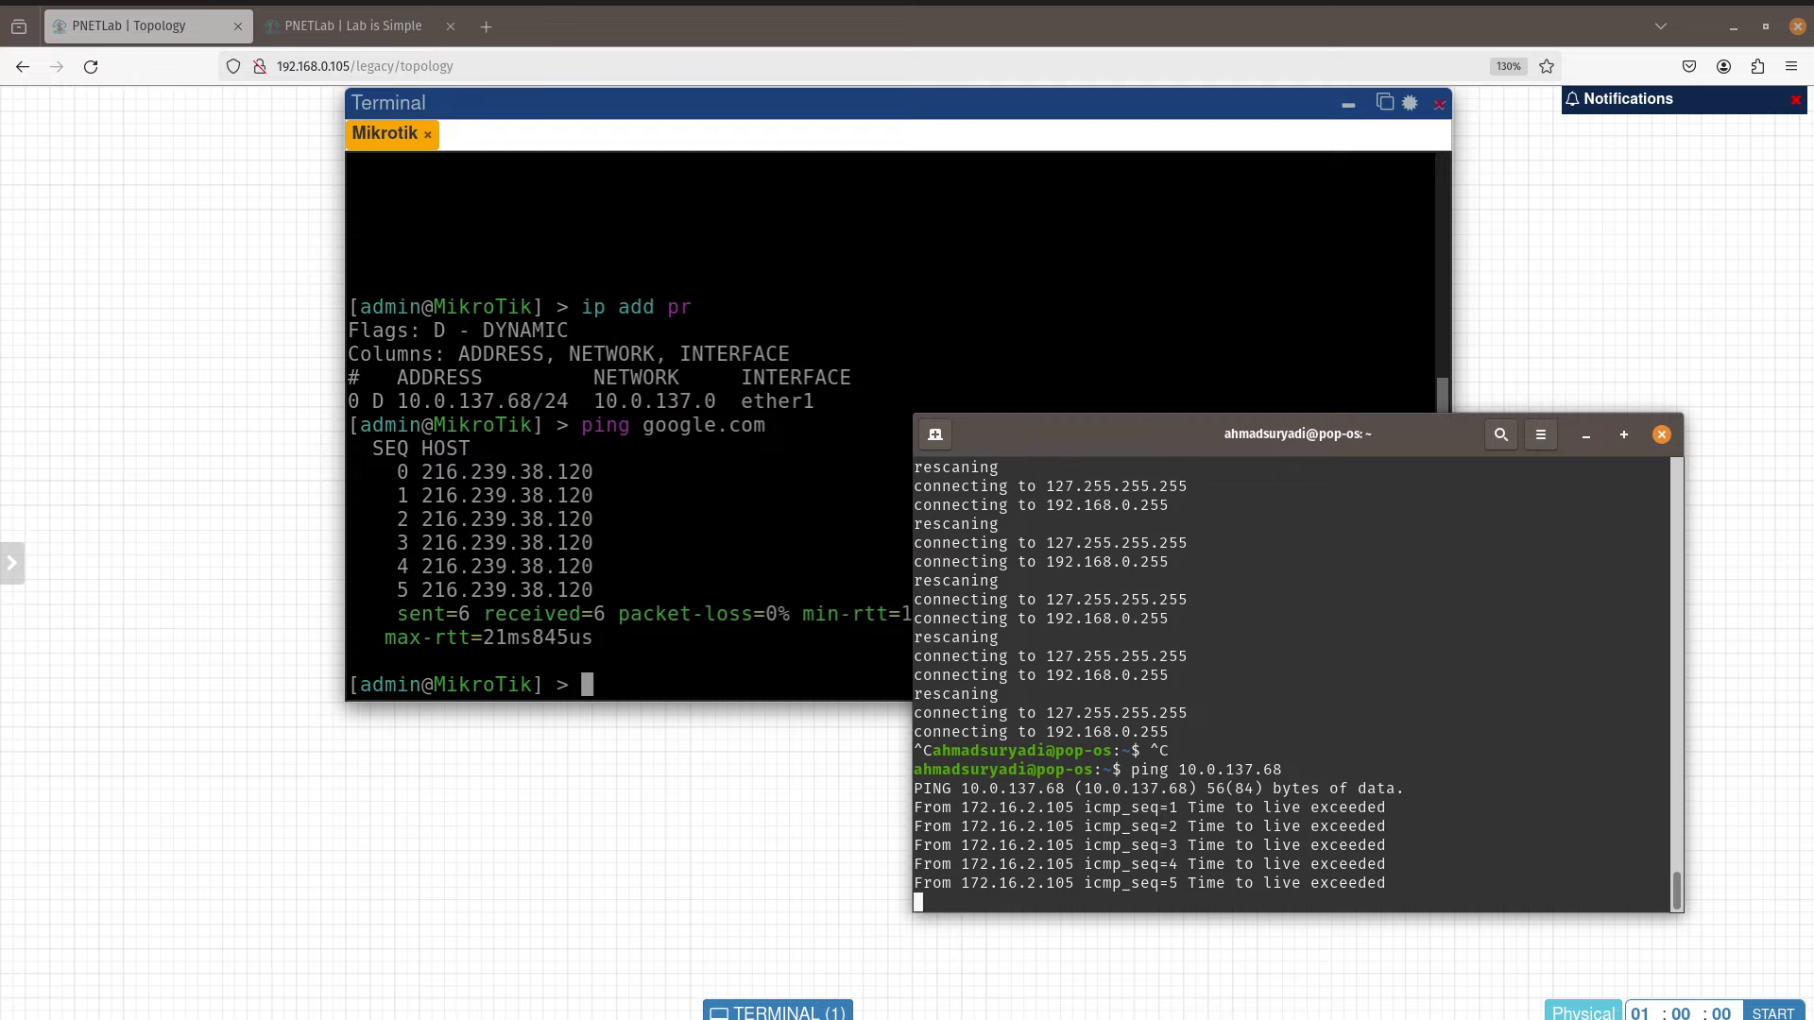
pyautogui.hotkey('ctrl', 'c')
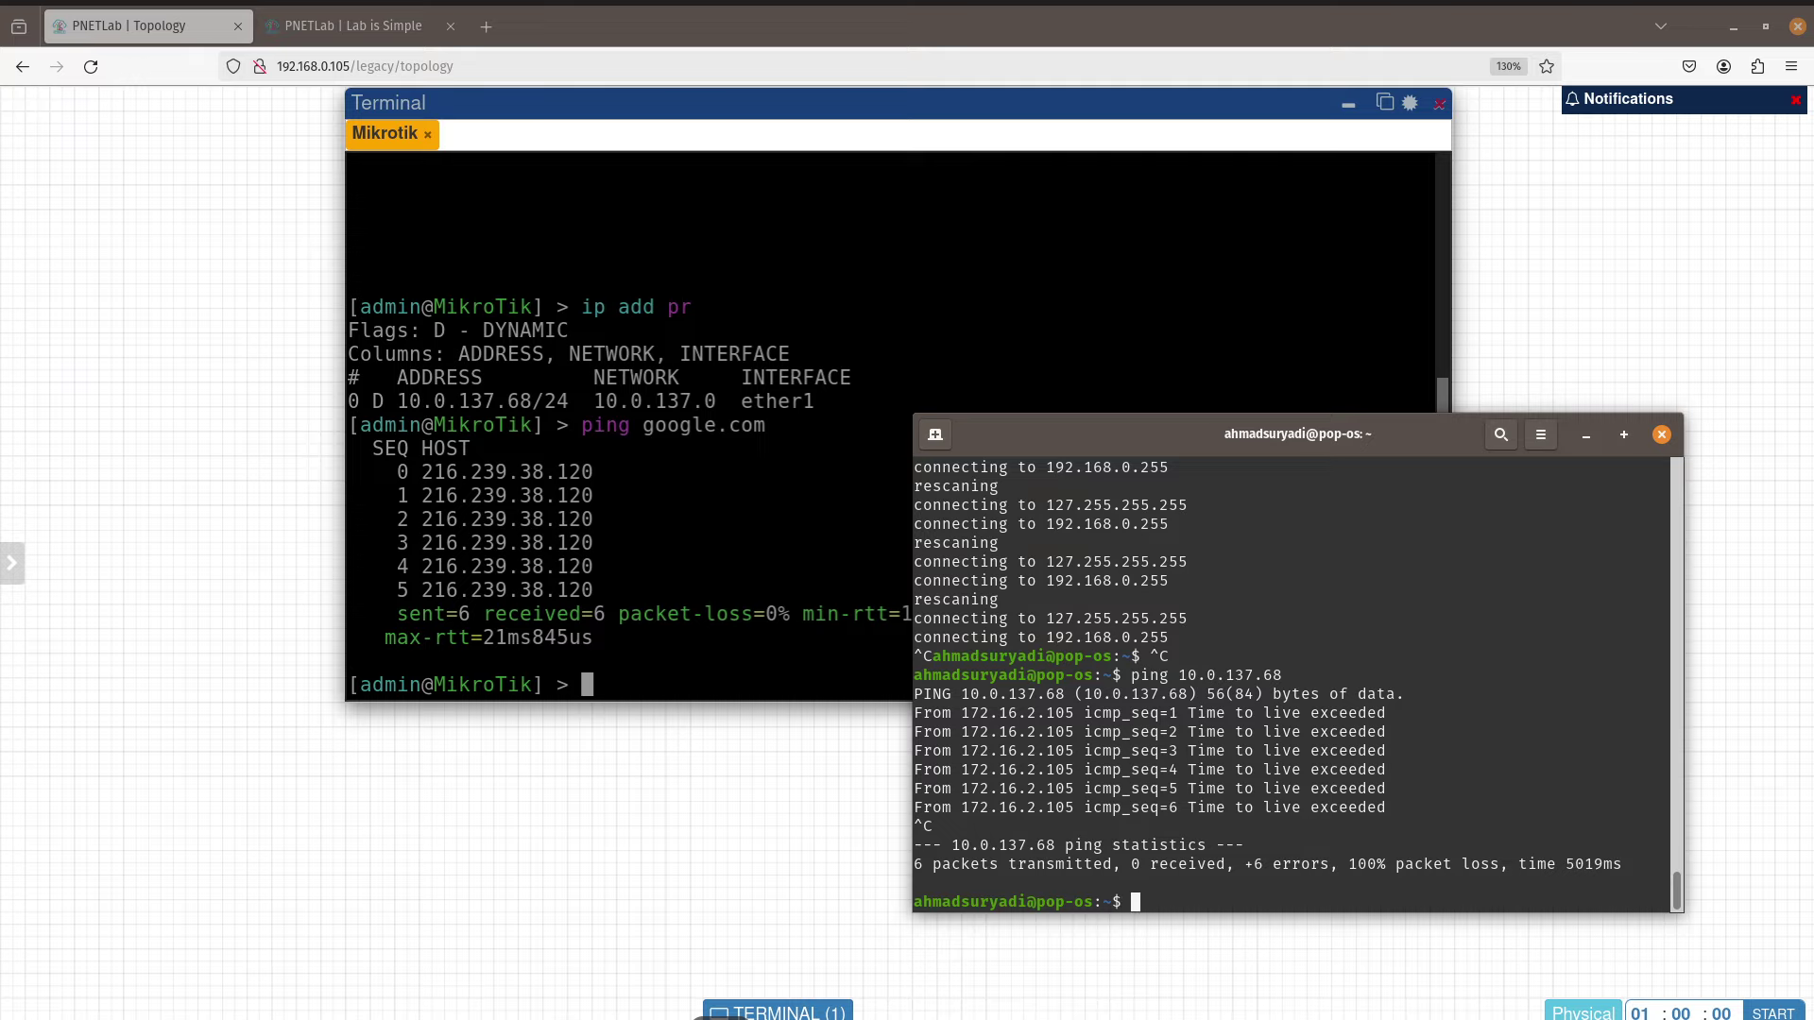
# Step: Switch to Firefox, try to open the router's address 10.0.137.68 in a new tab, and close that tab
pyautogui.hotkey('alt', 'Tab')
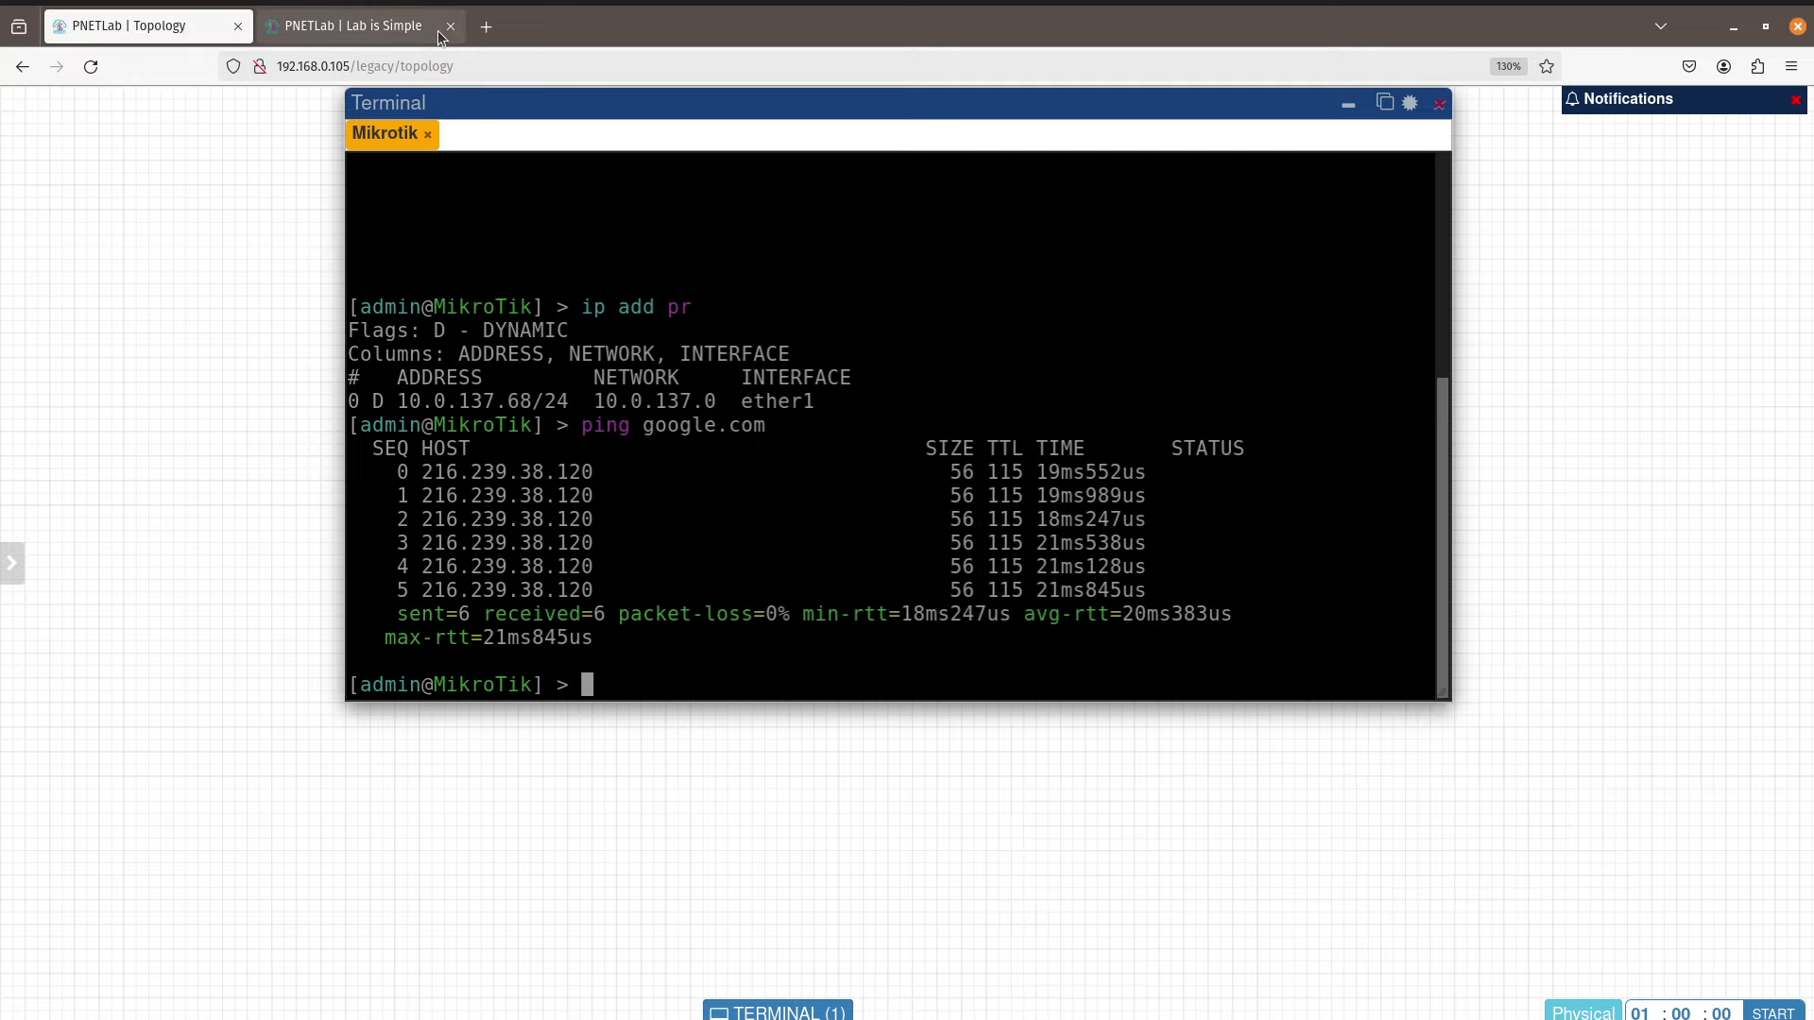
pyautogui.click(486, 27)
pyautogui.click(502, 67)
pyautogui.write('1')
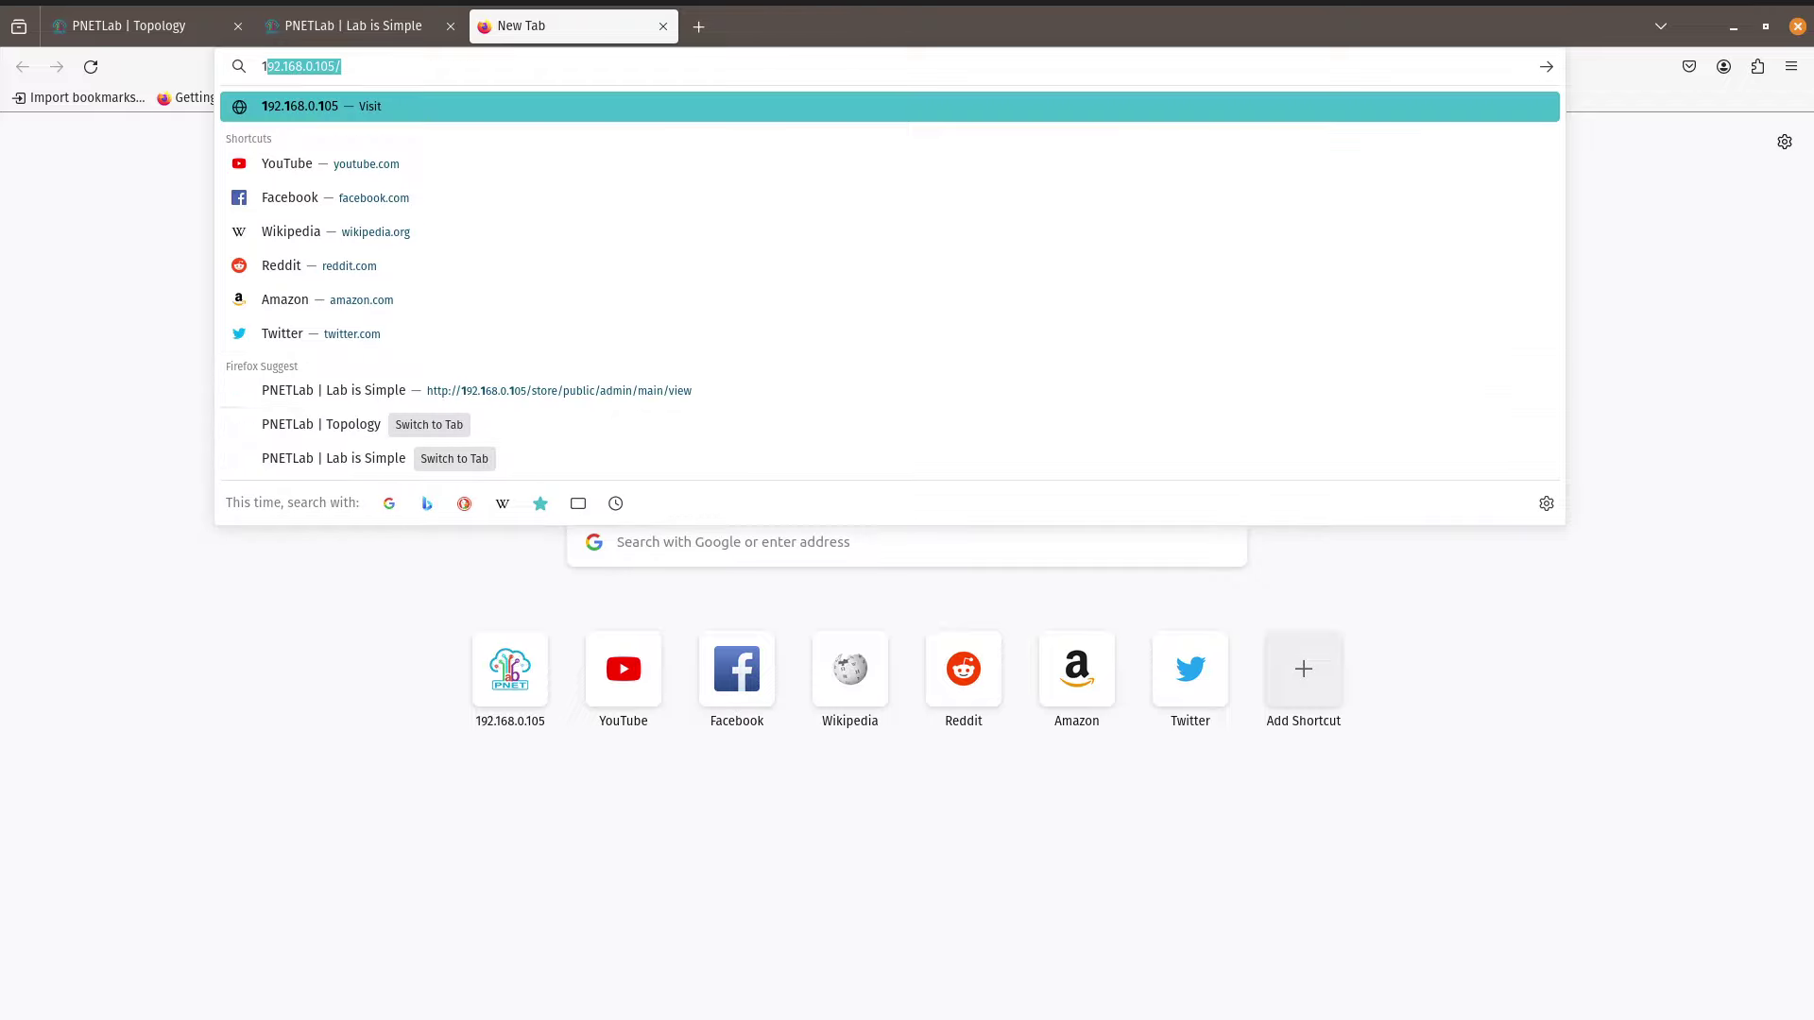
pyautogui.write('0.0.13')
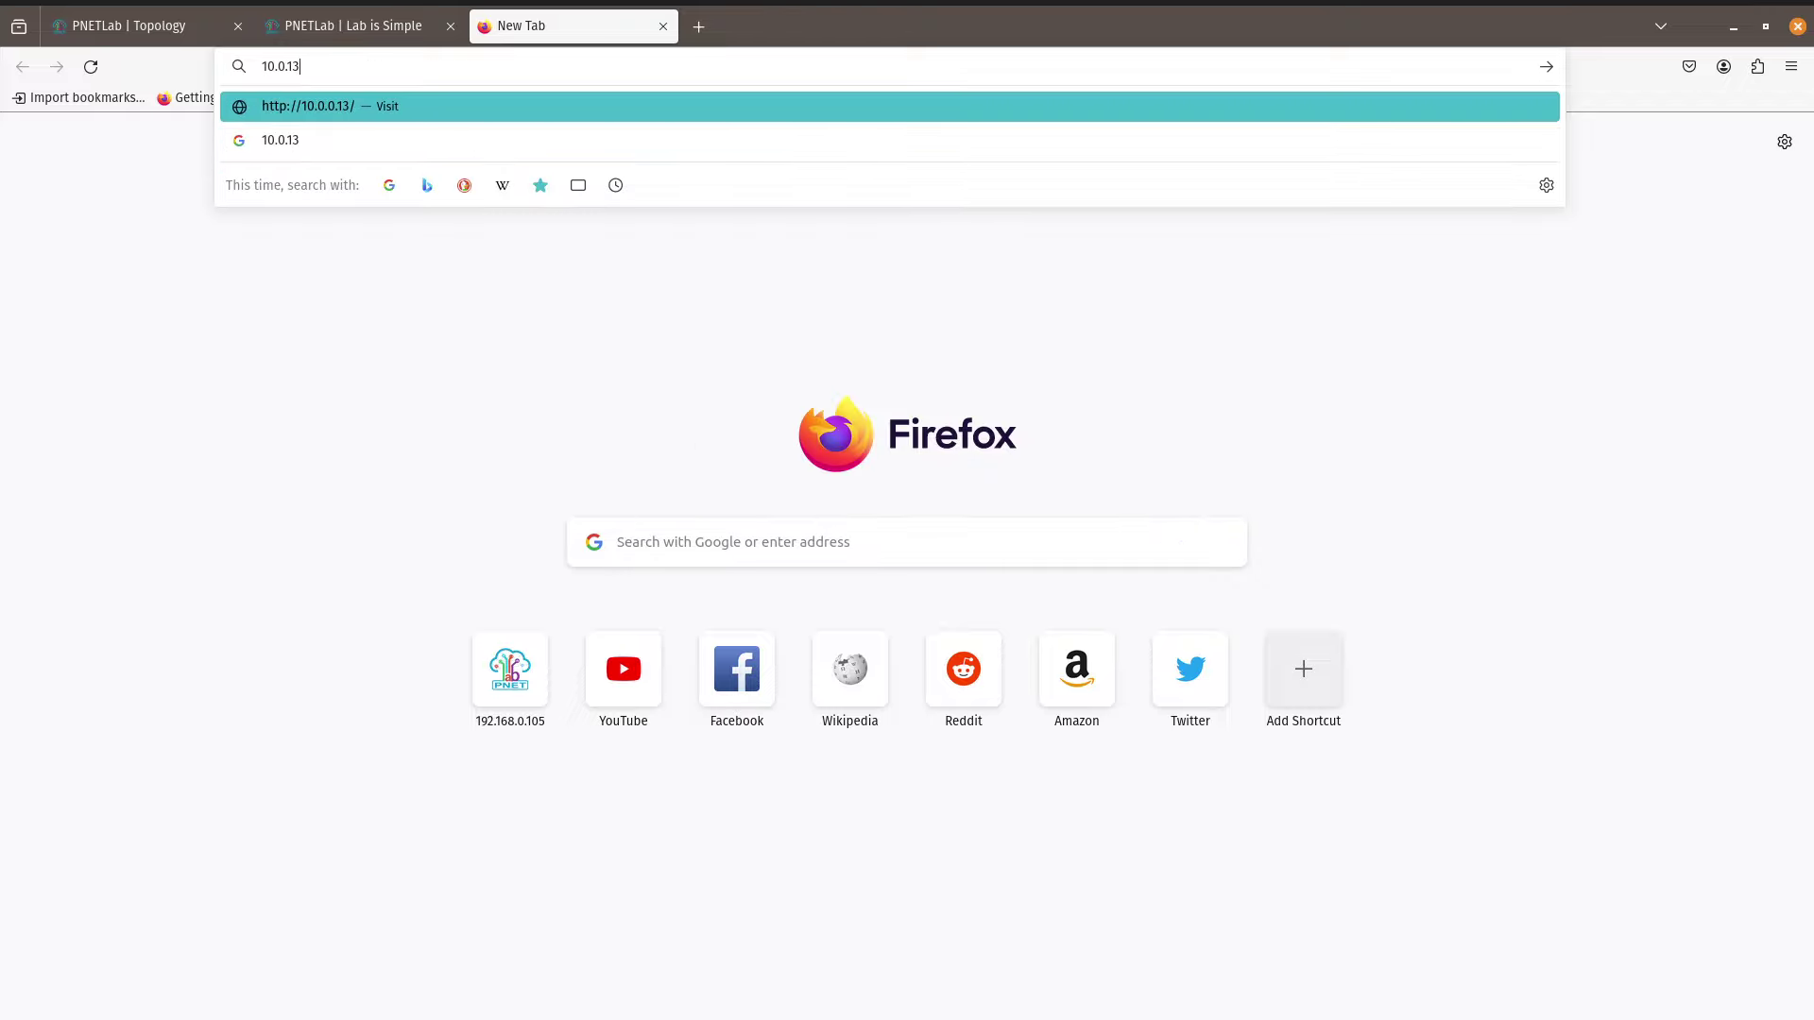
pyautogui.write('7.')
pyautogui.click(152, 27)
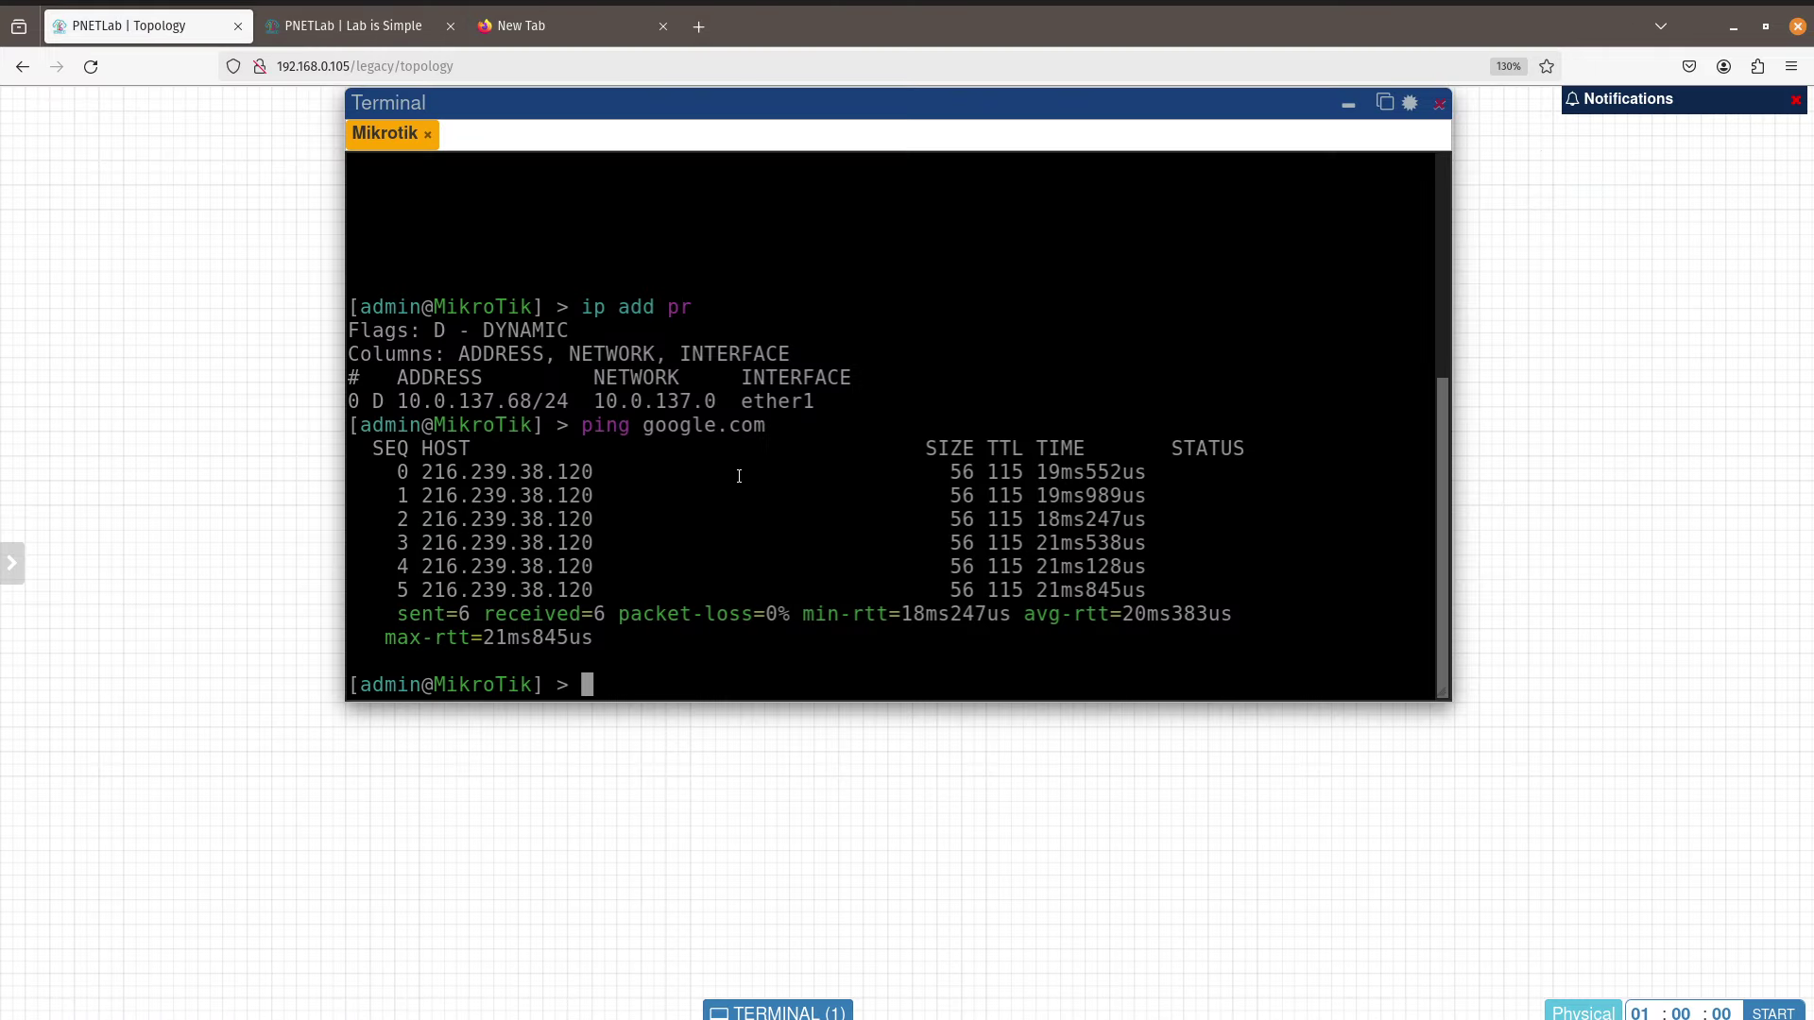
pyautogui.click(510, 26)
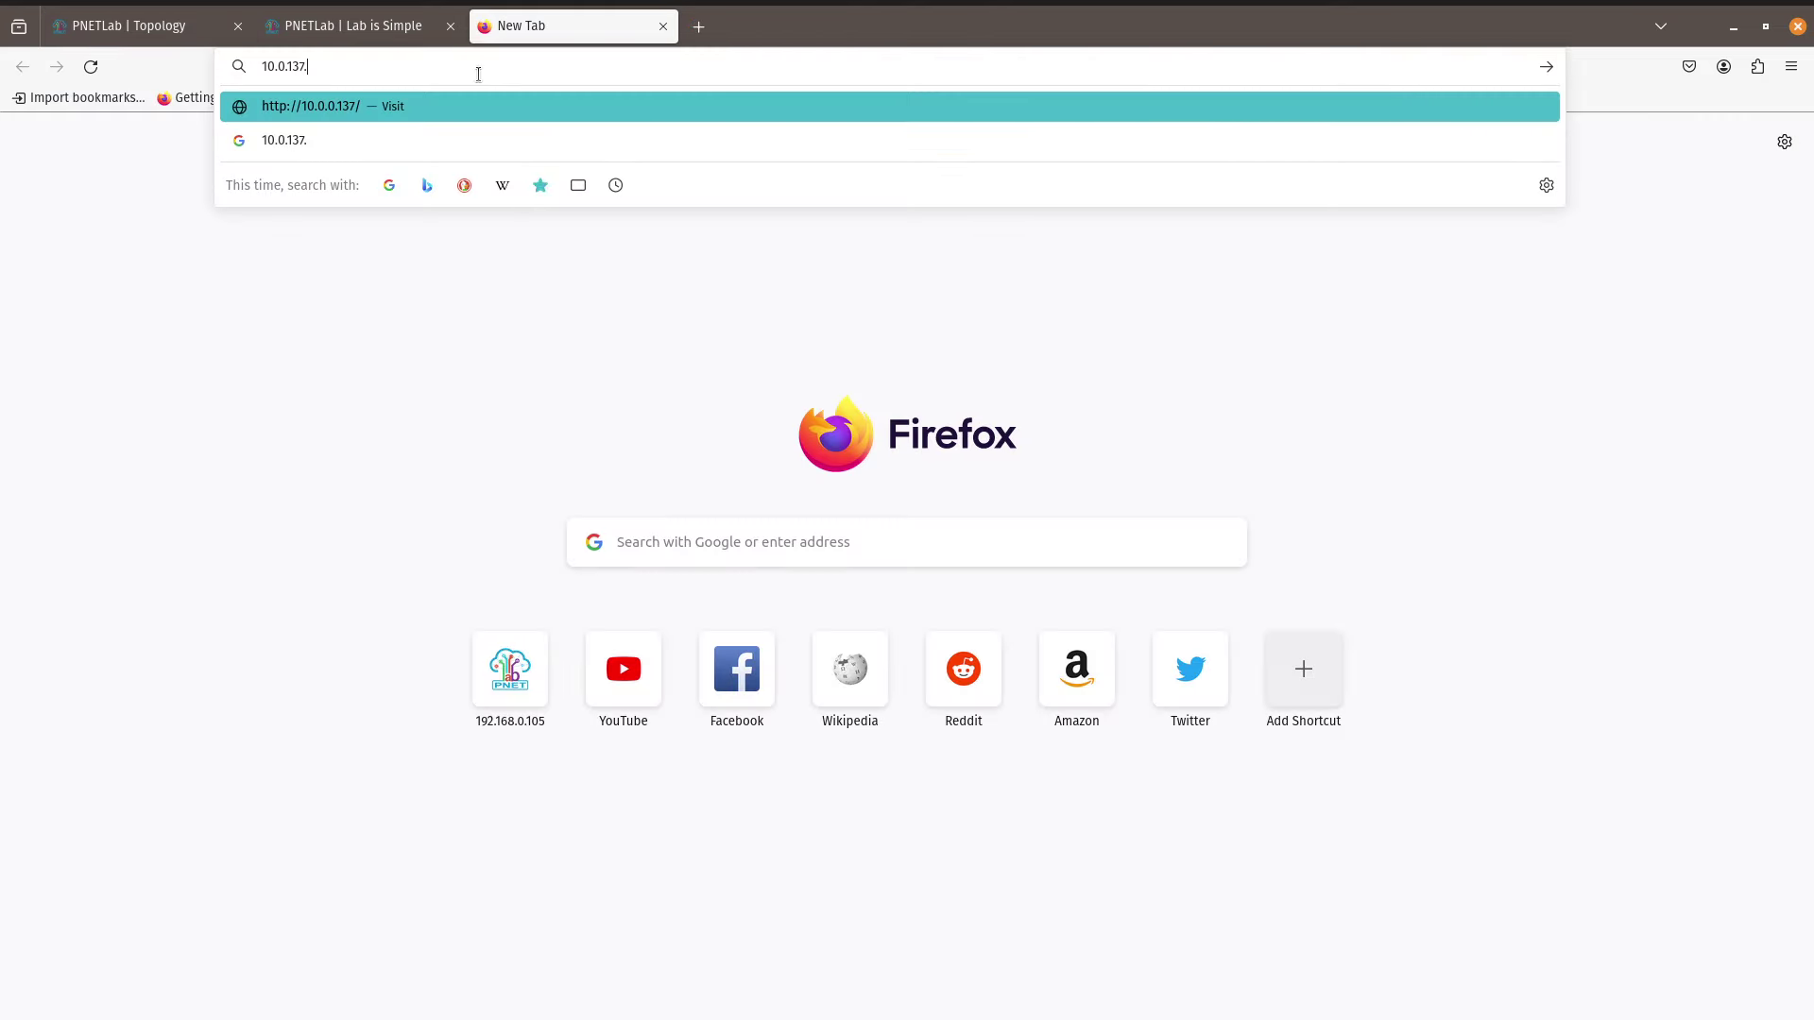
pyautogui.write('68')
pyautogui.press('Return')
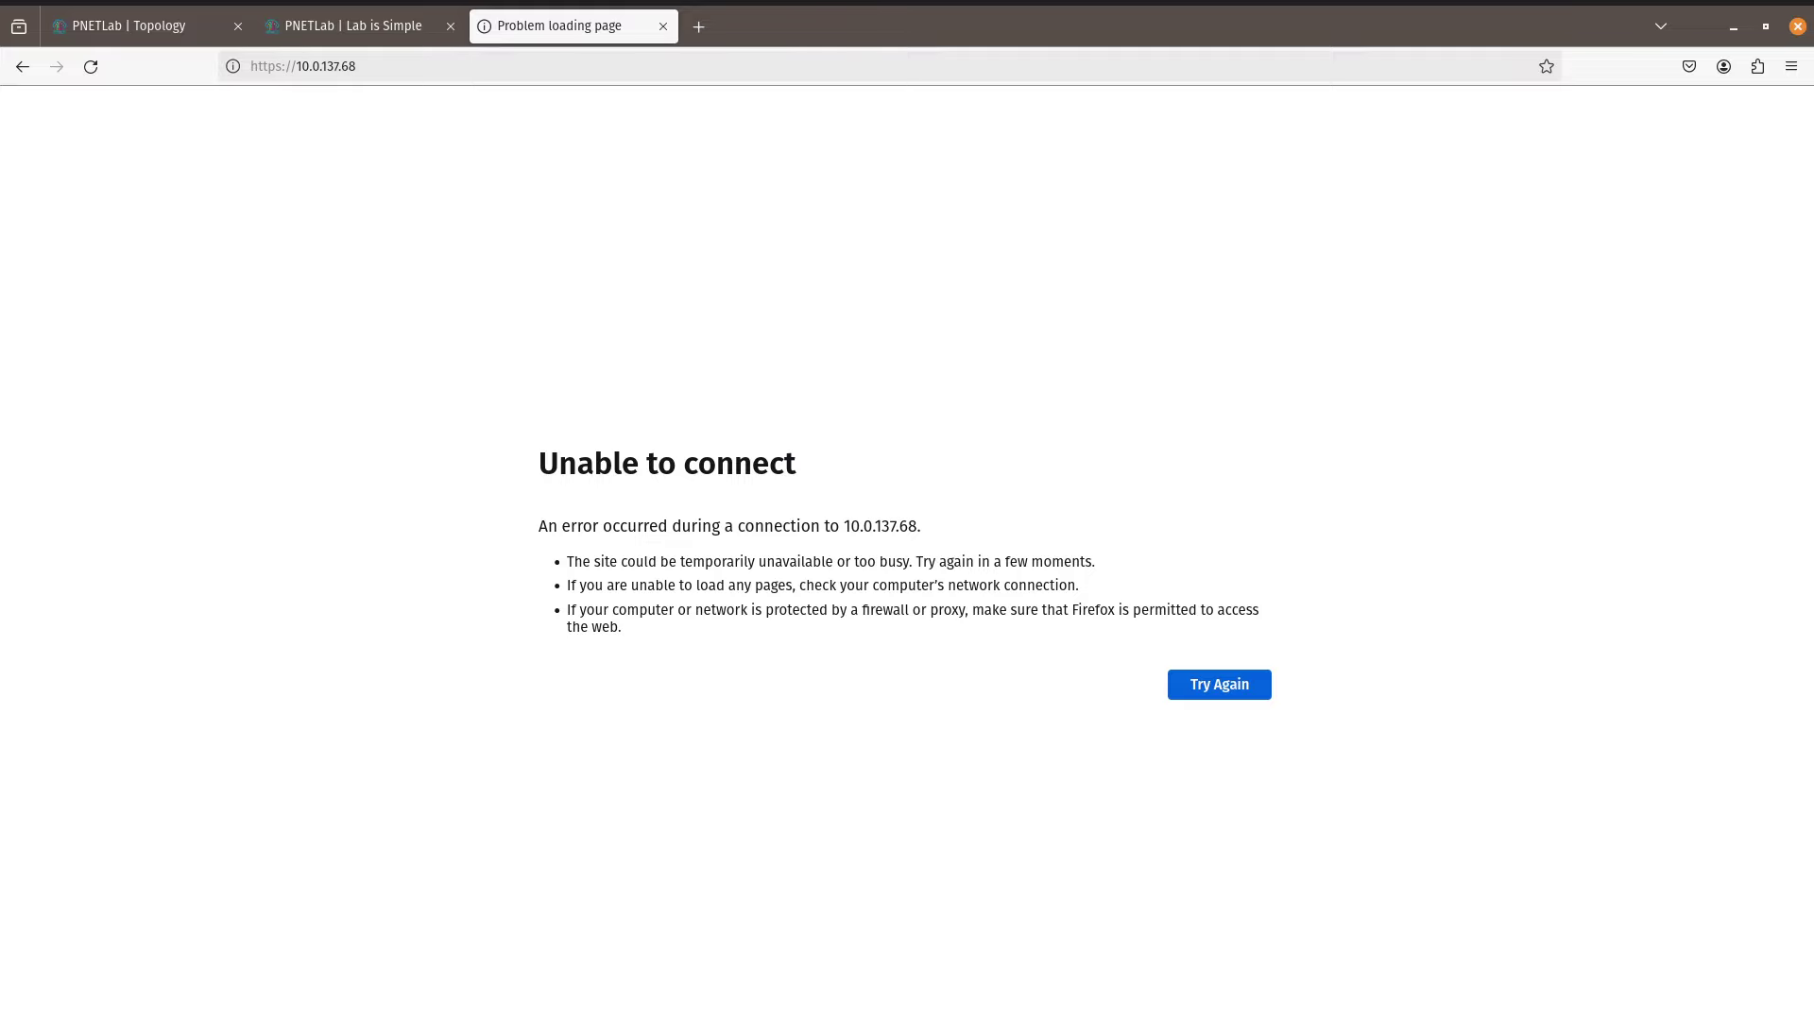
pyautogui.click(663, 27)
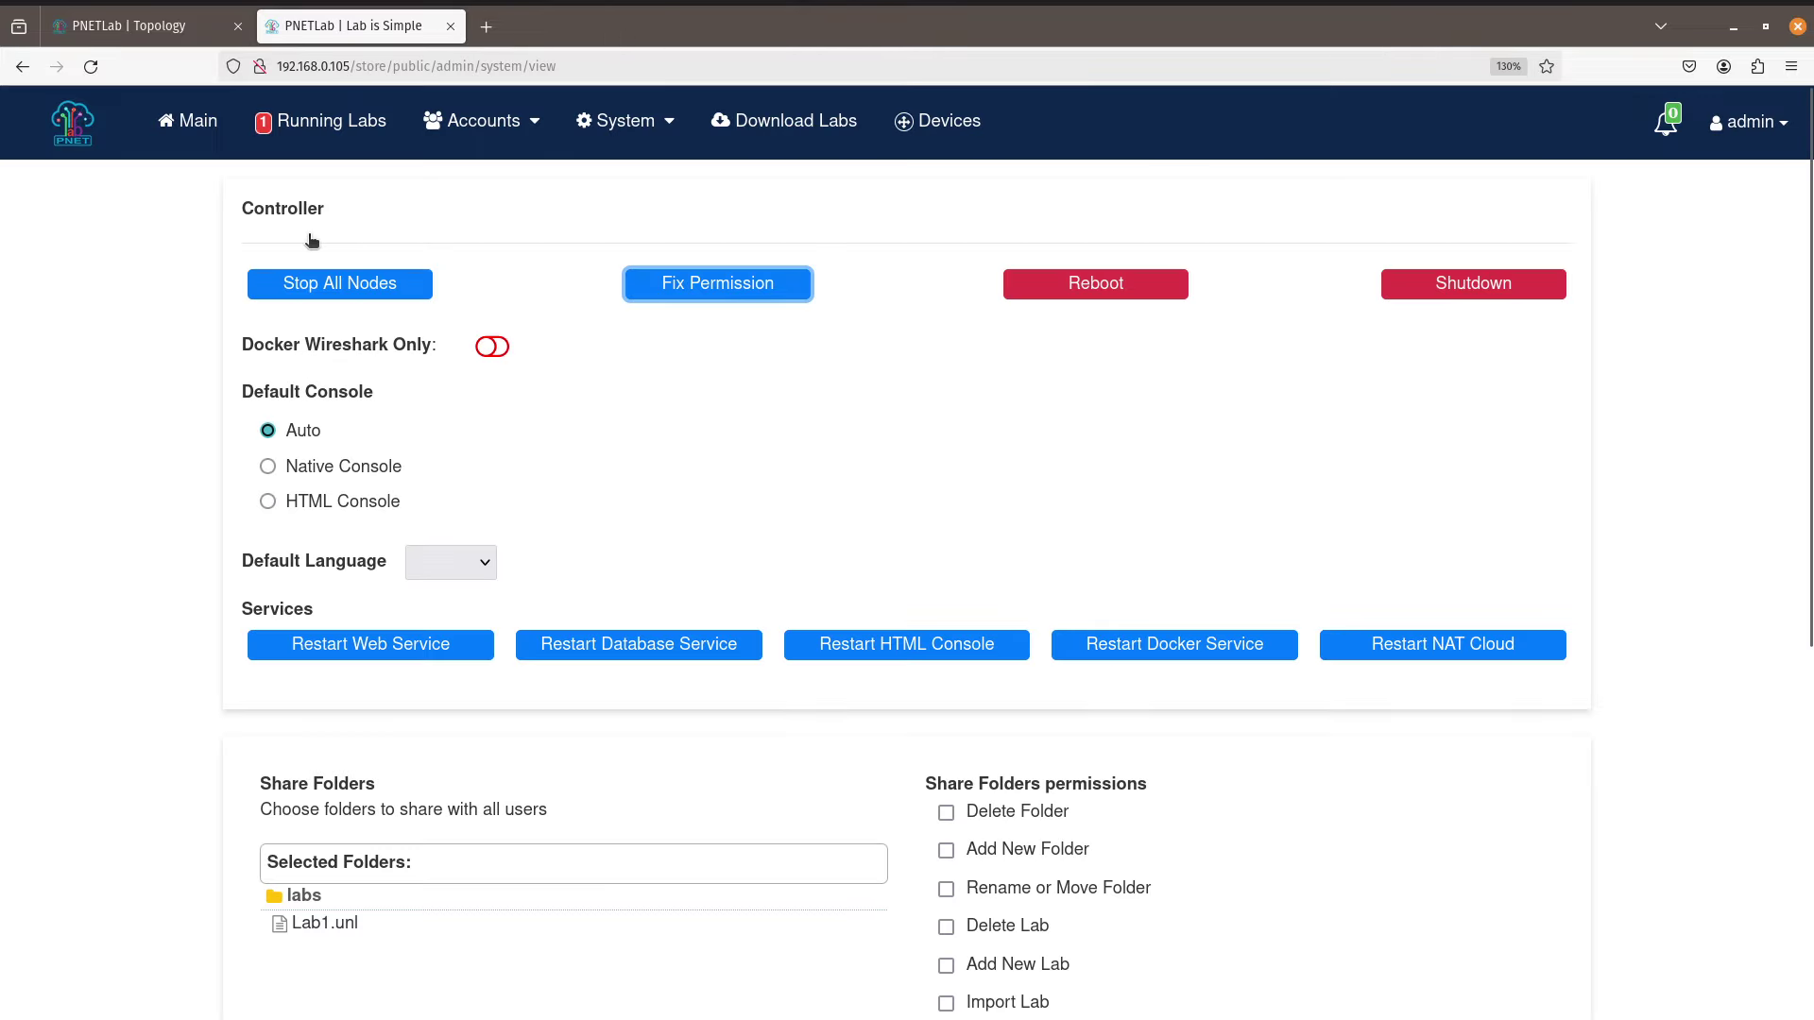
# Step: Return to the PNETLab topology, reposition the console window, and highlight the router's ether1 address 10.0.137.68 in the output
pyautogui.click(155, 26)
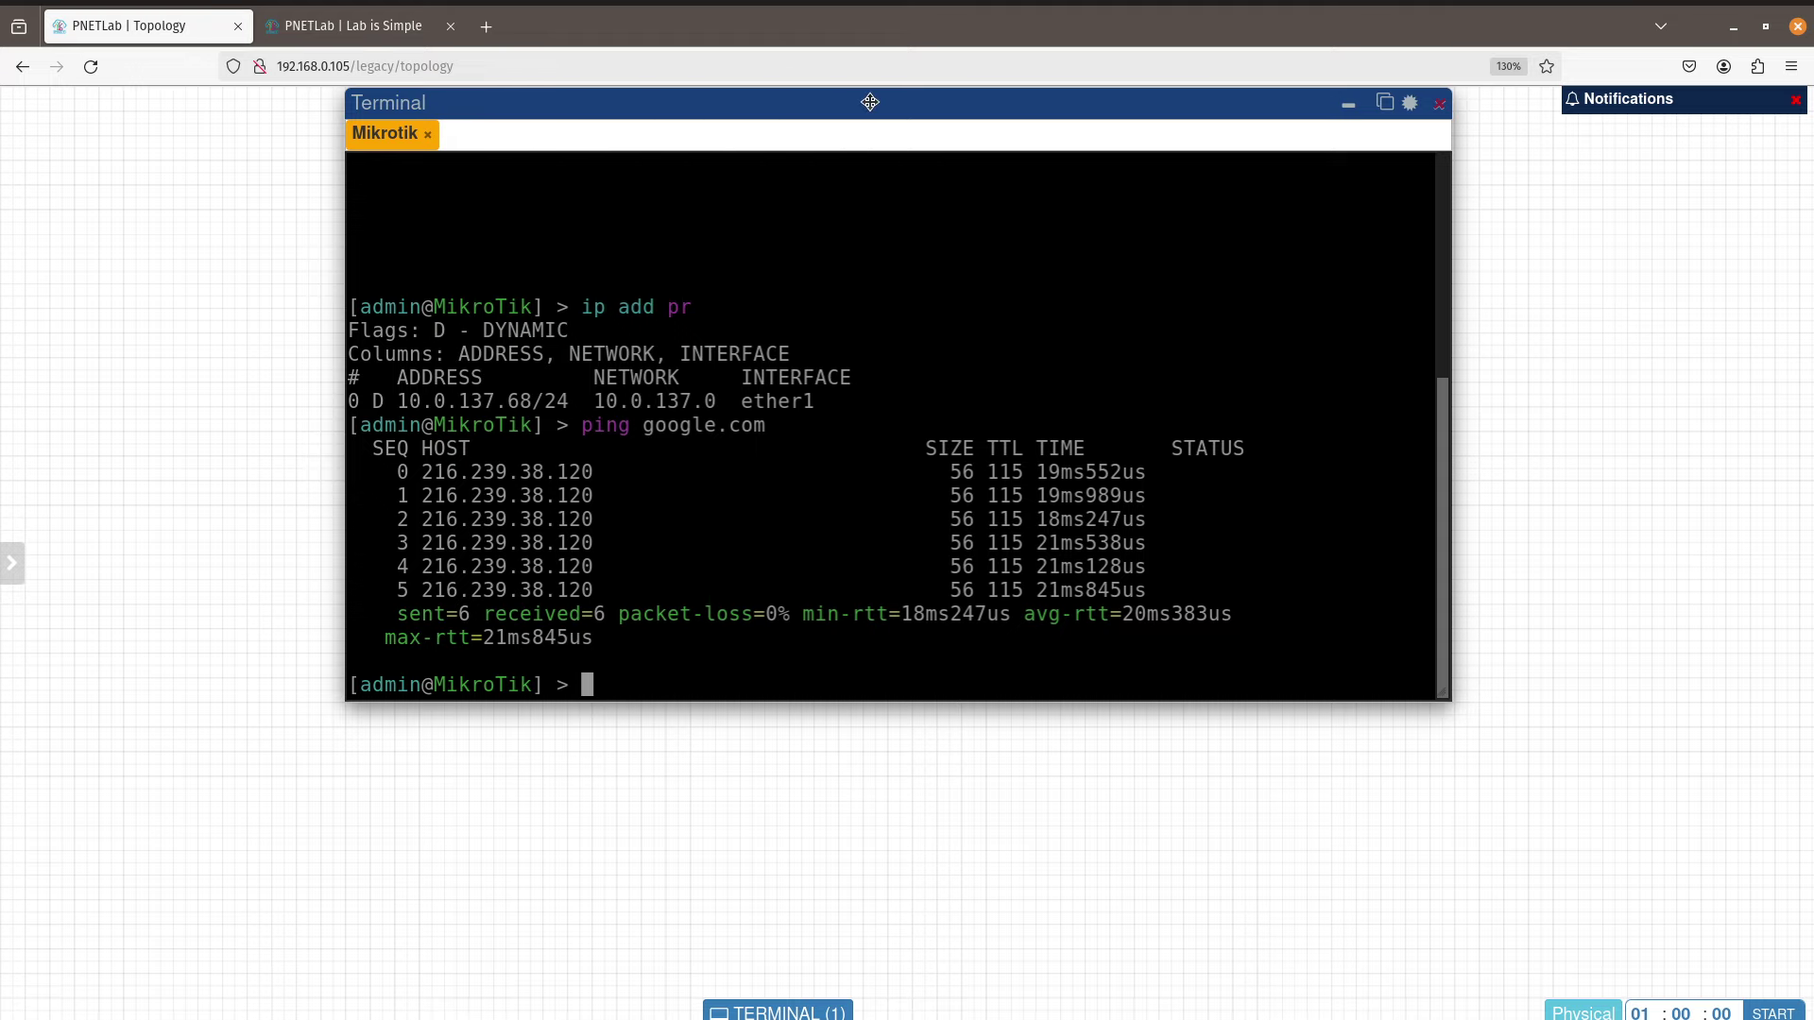
pyautogui.moveTo(870, 102); pyautogui.dragTo(782, 134)
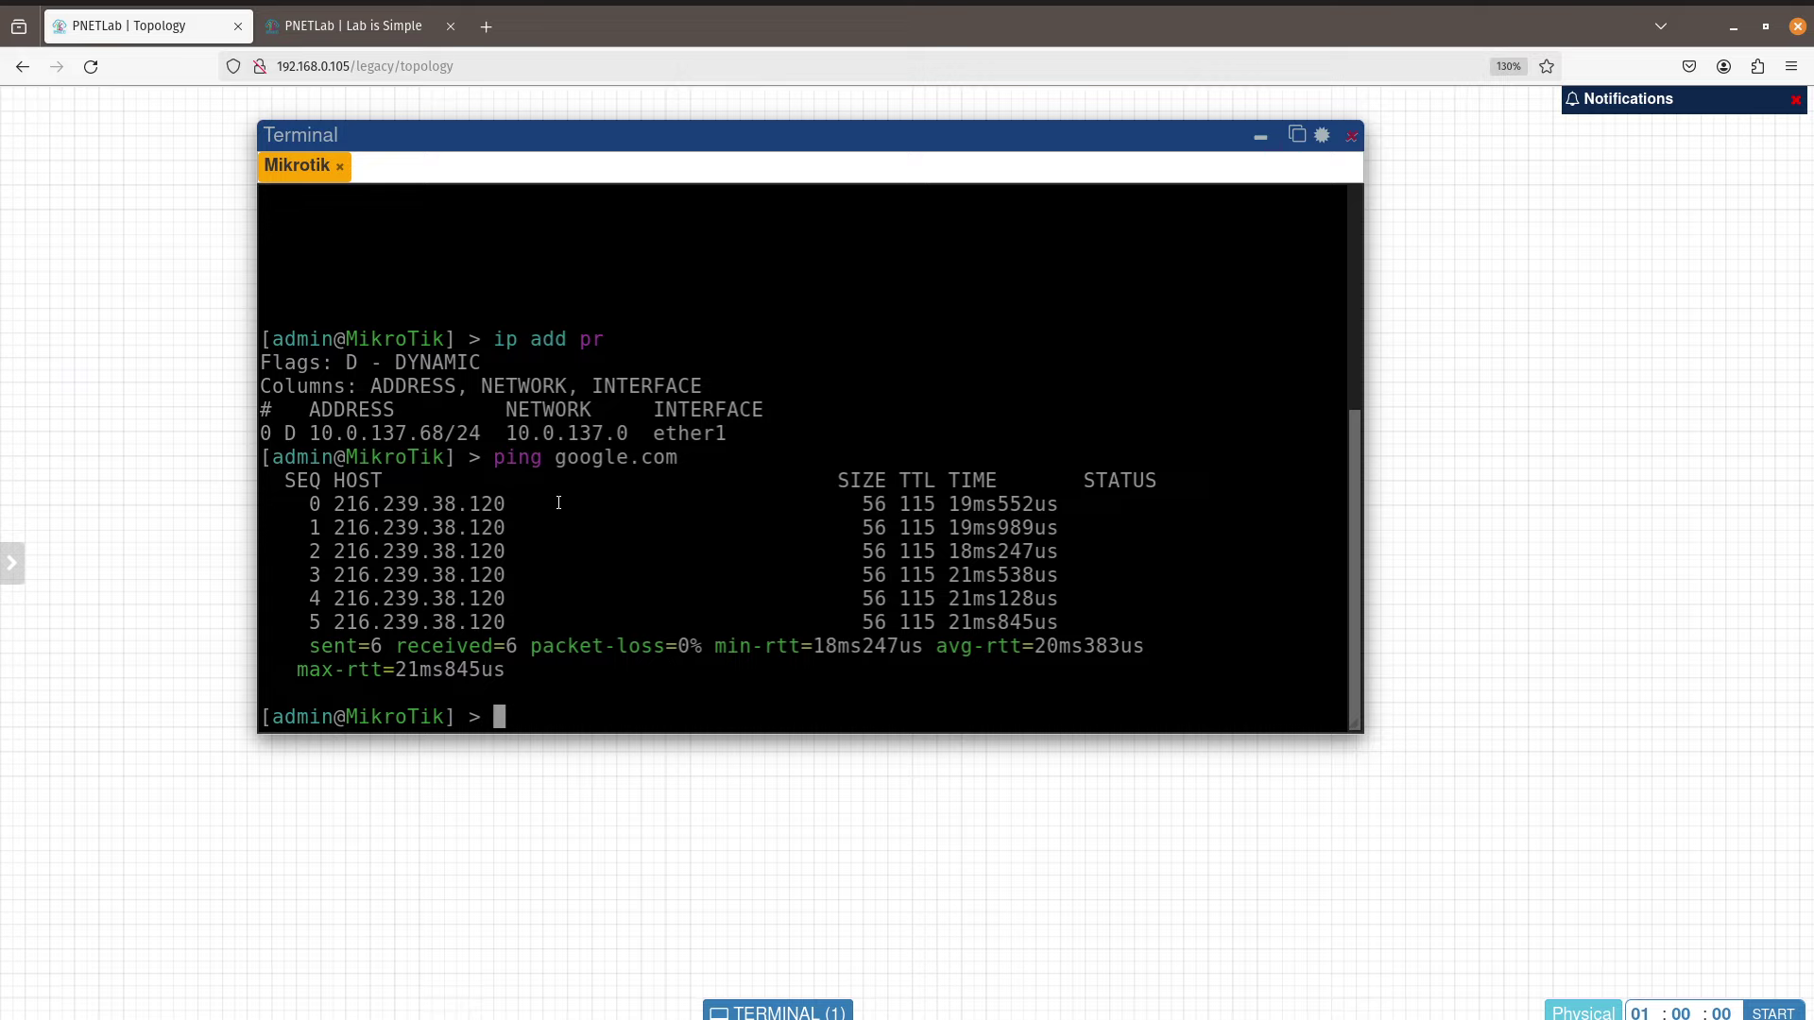
pyautogui.moveTo(311, 433); pyautogui.dragTo(440, 432)
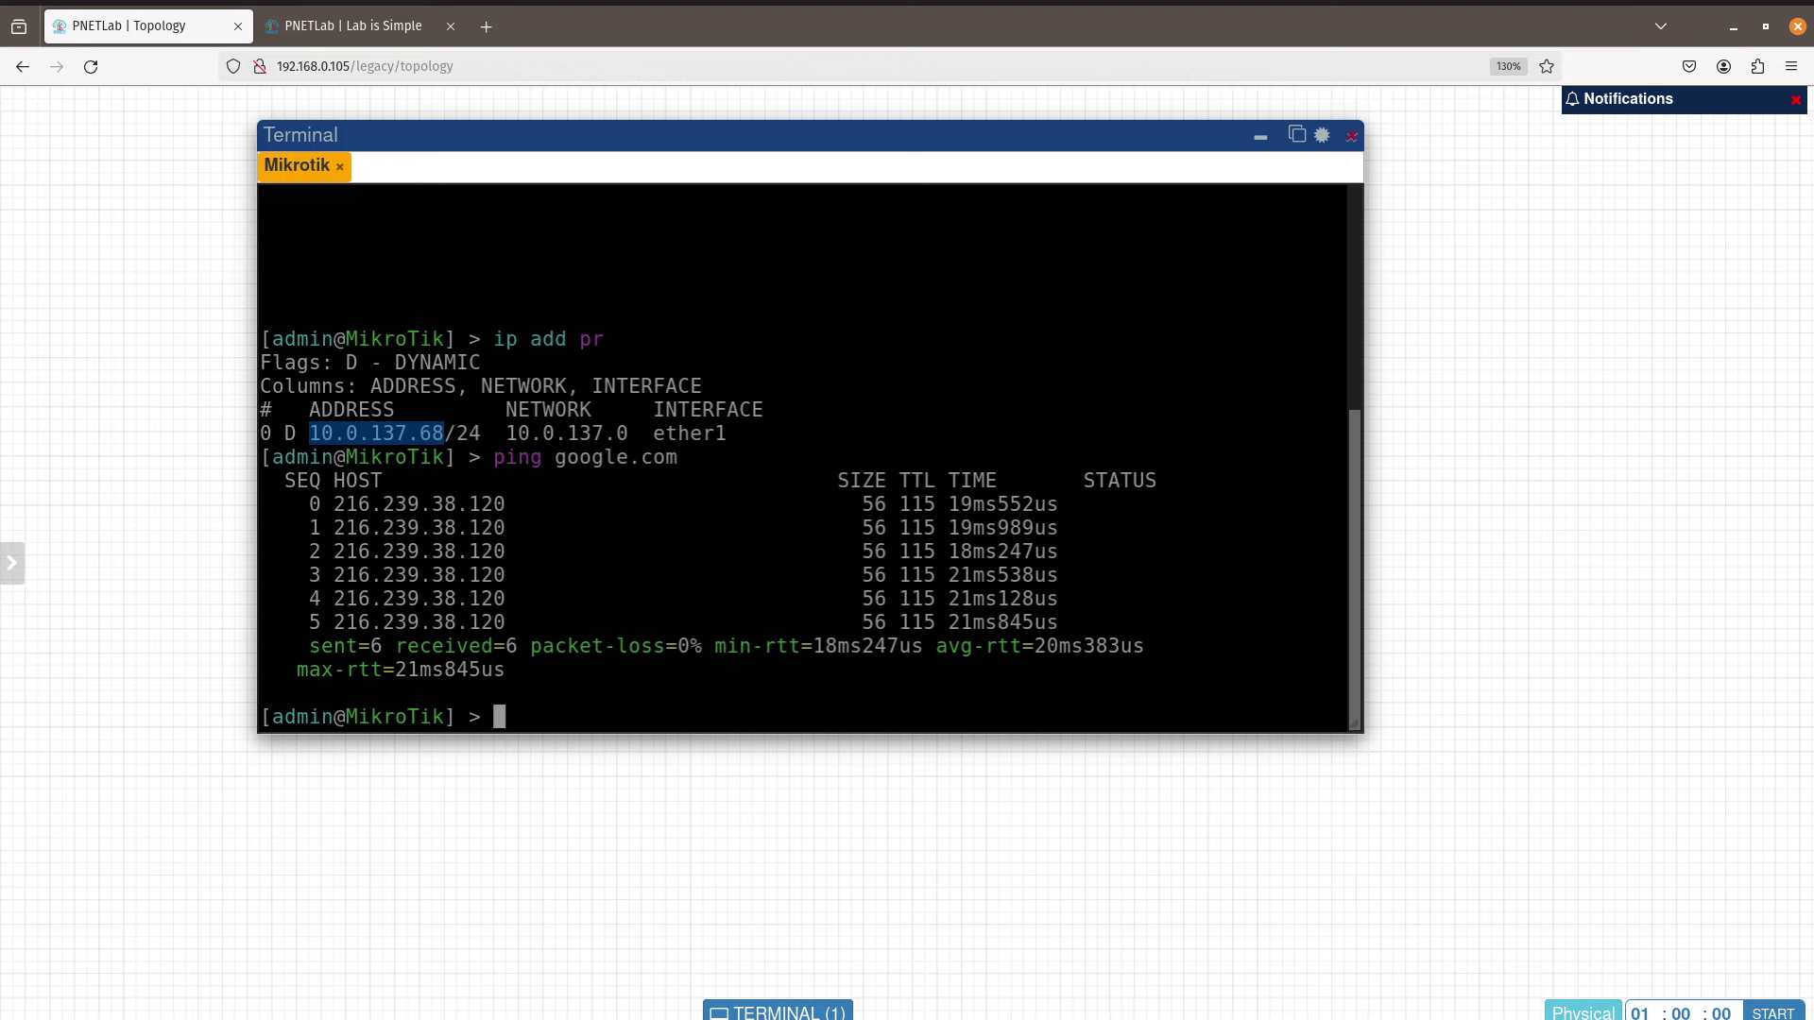
# Step: Launch WinBox through Wine from the host's terminal and refresh its Neighbors list twice
pyautogui.hotkey('alt', 'Tab')
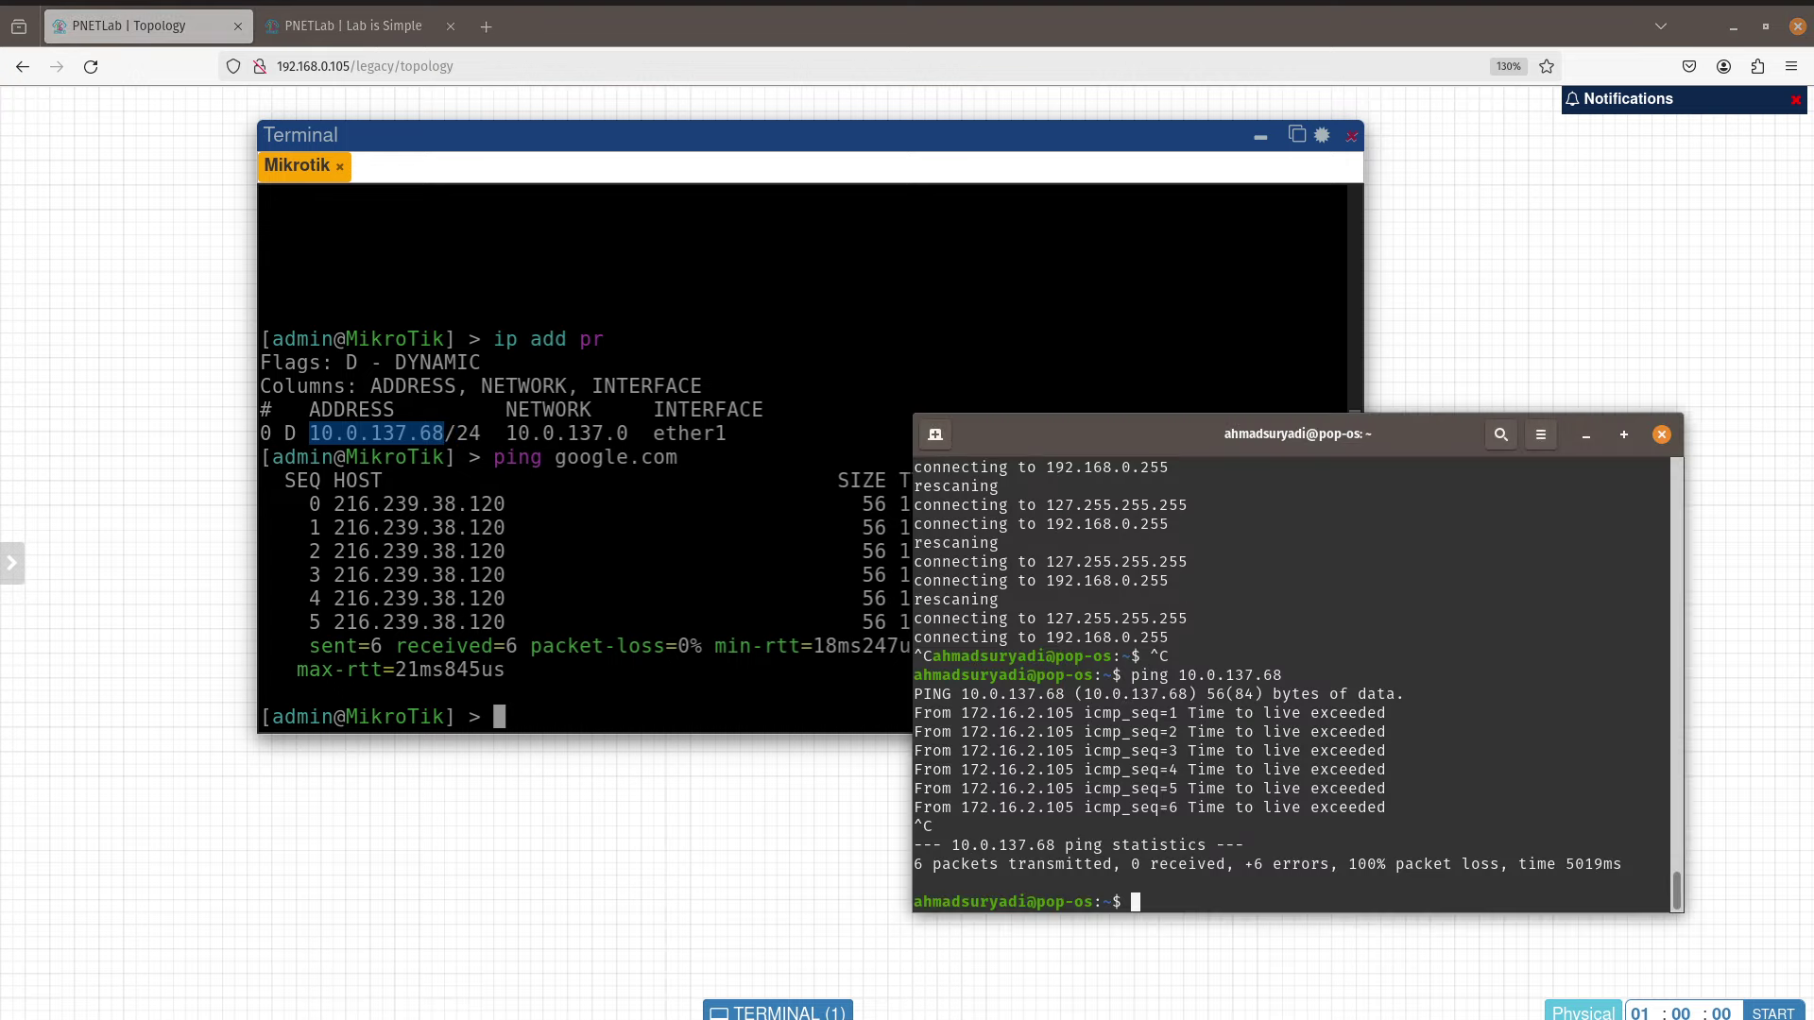
pyautogui.write('wine win')
pyautogui.press('Tab')
pyautogui.press('Return')
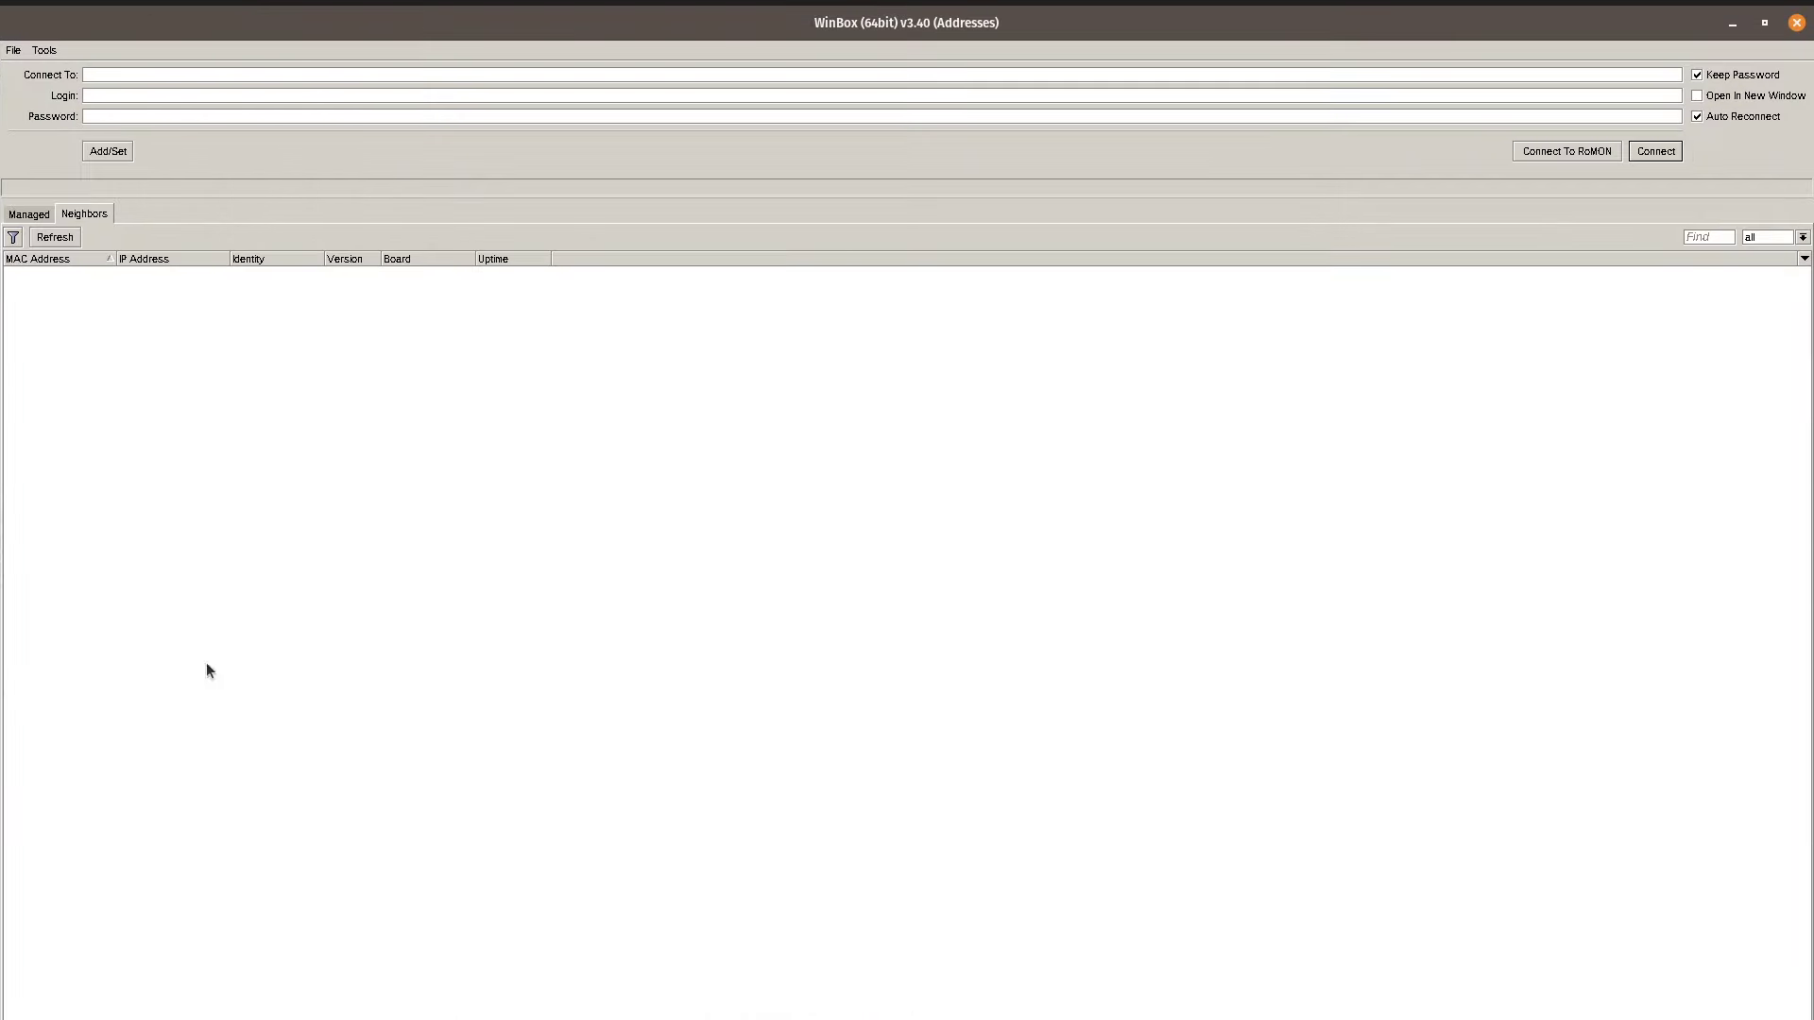
pyautogui.click(62, 237)
pyautogui.click(63, 237)
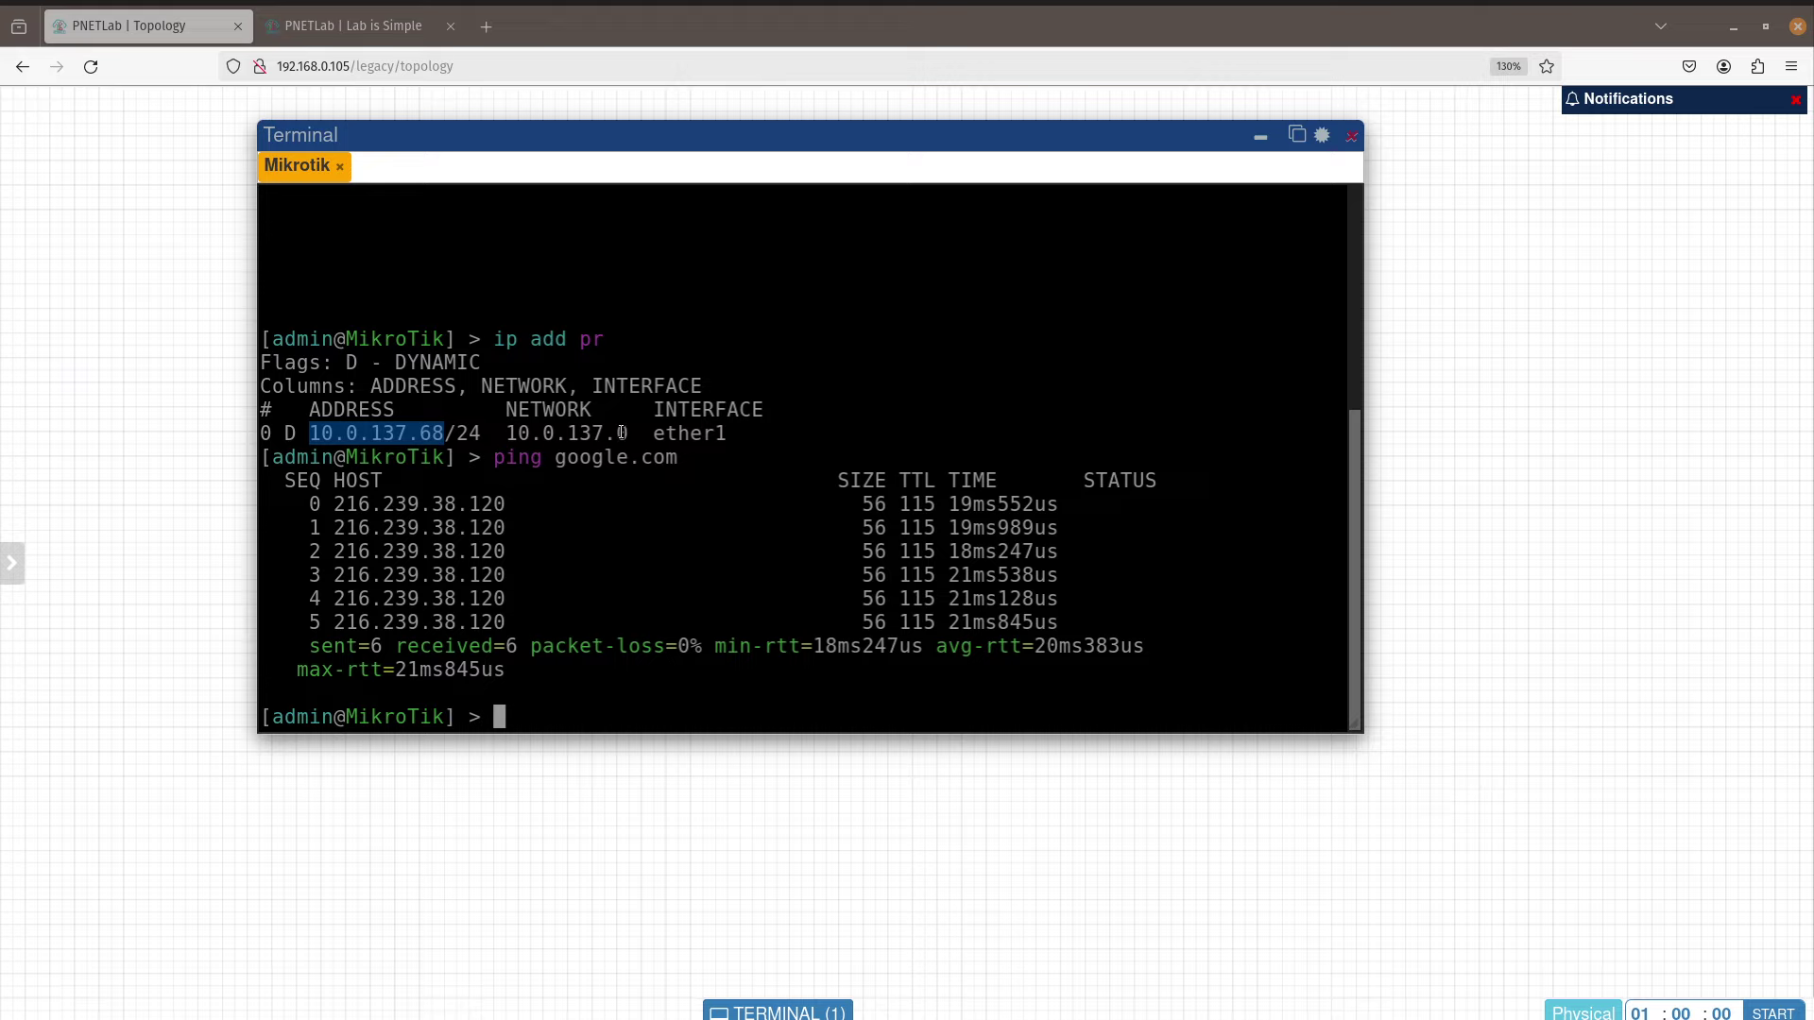
# Step: Reposition the Mikrotik console window and highlight ether1's network 10.0.137.0 and its address 10.0.137.68/24
pyautogui.moveTo(640, 435); pyautogui.dragTo(505, 435)
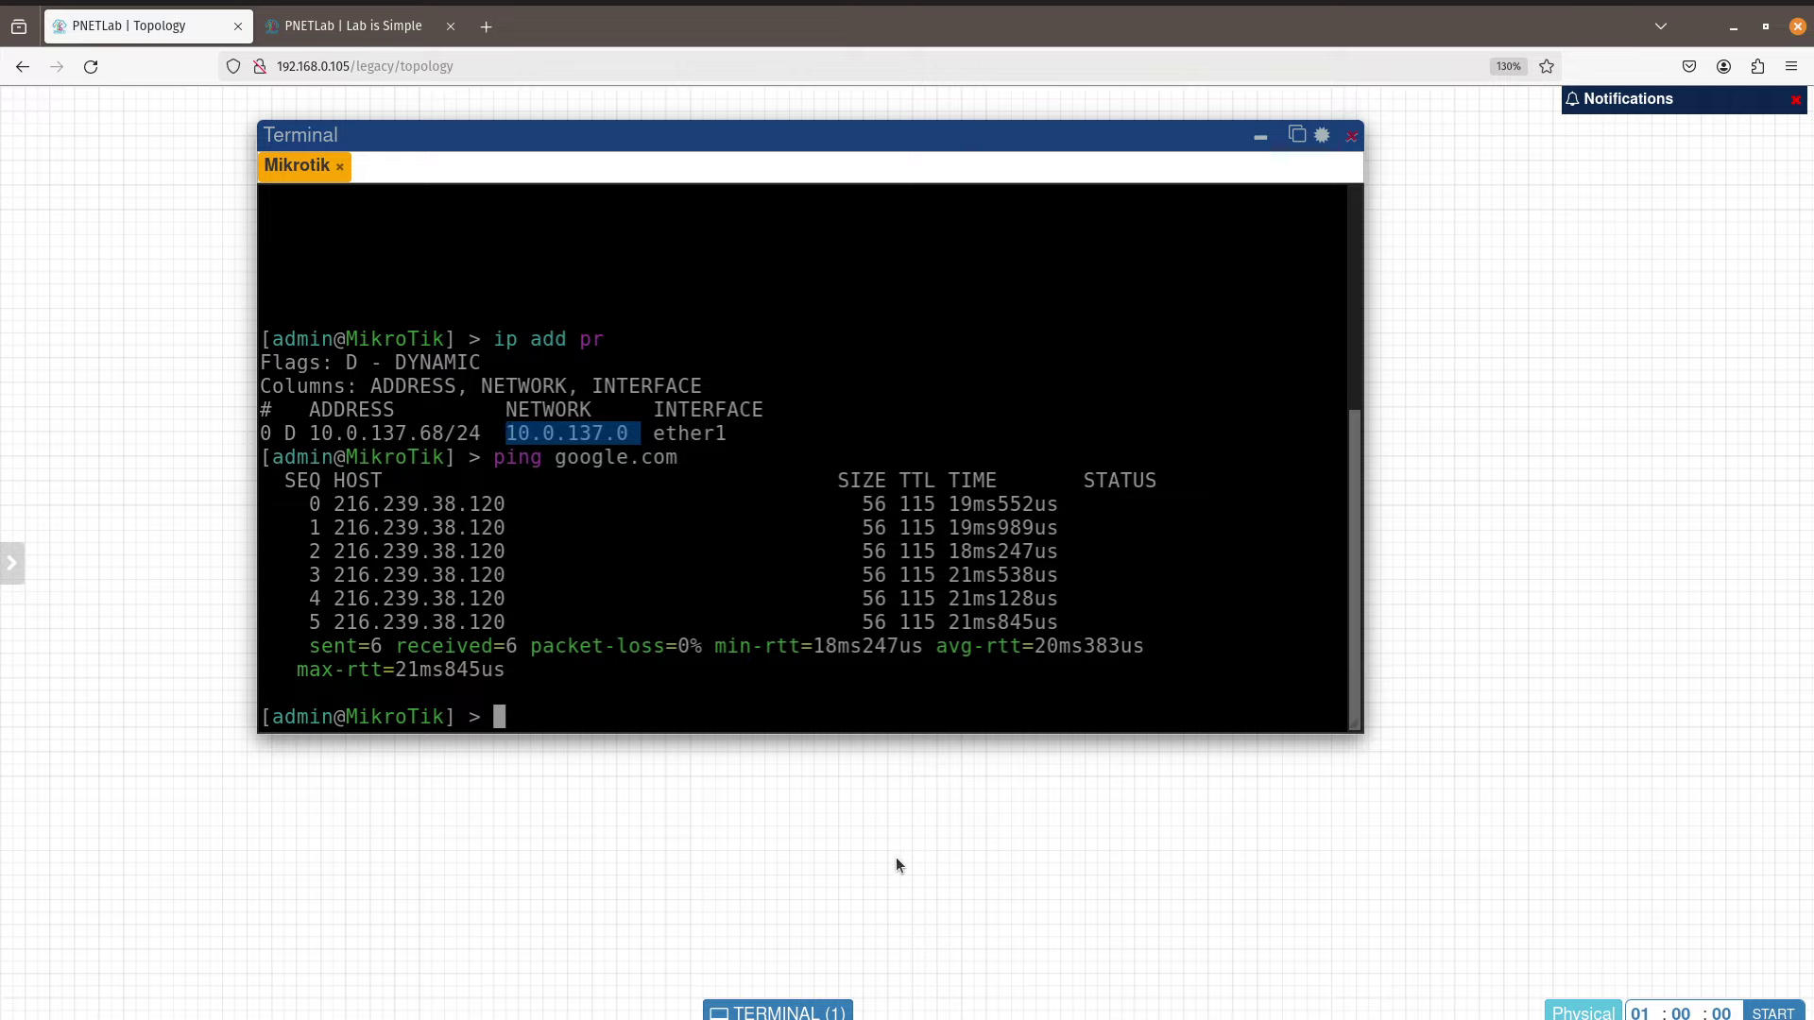
pyautogui.moveTo(671, 142); pyautogui.dragTo(734, 190)
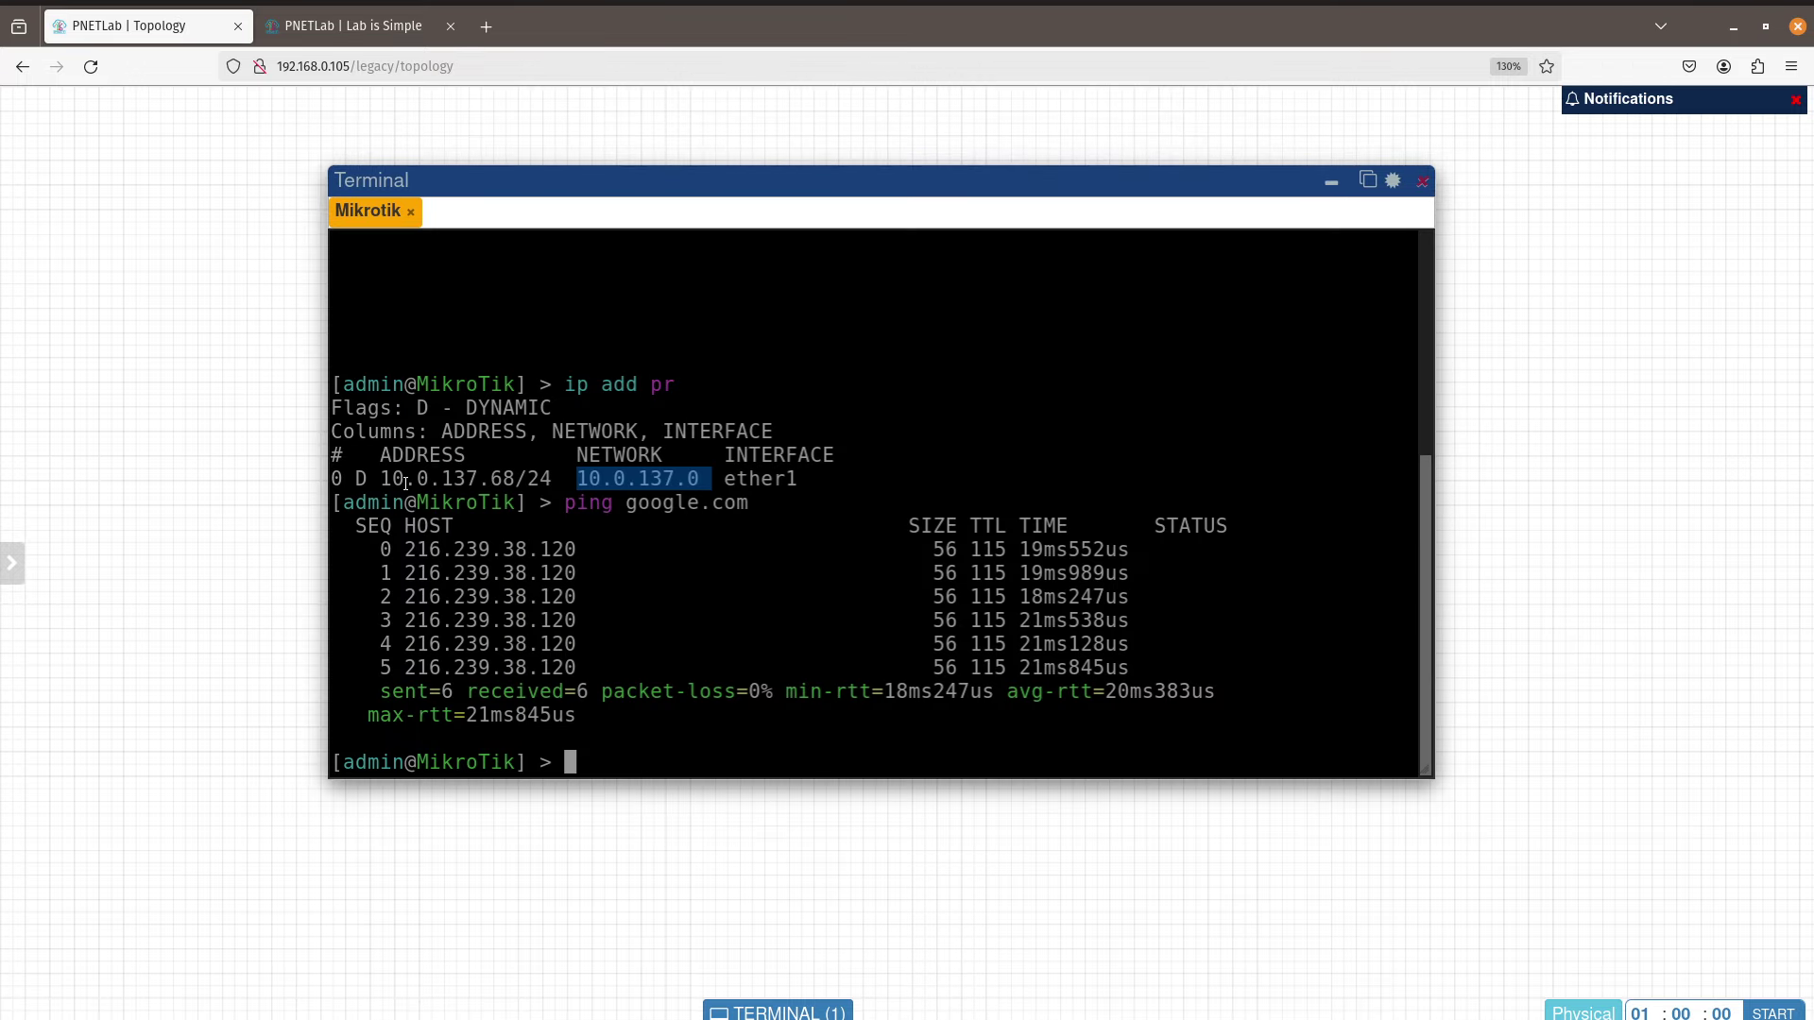
pyautogui.moveTo(373, 484); pyautogui.dragTo(553, 481)
# Step: Switch to the ChatGPT module and read its configuration steps for the IP address, gateway and DNS
pyautogui.hotkey('alt', 'Tab')
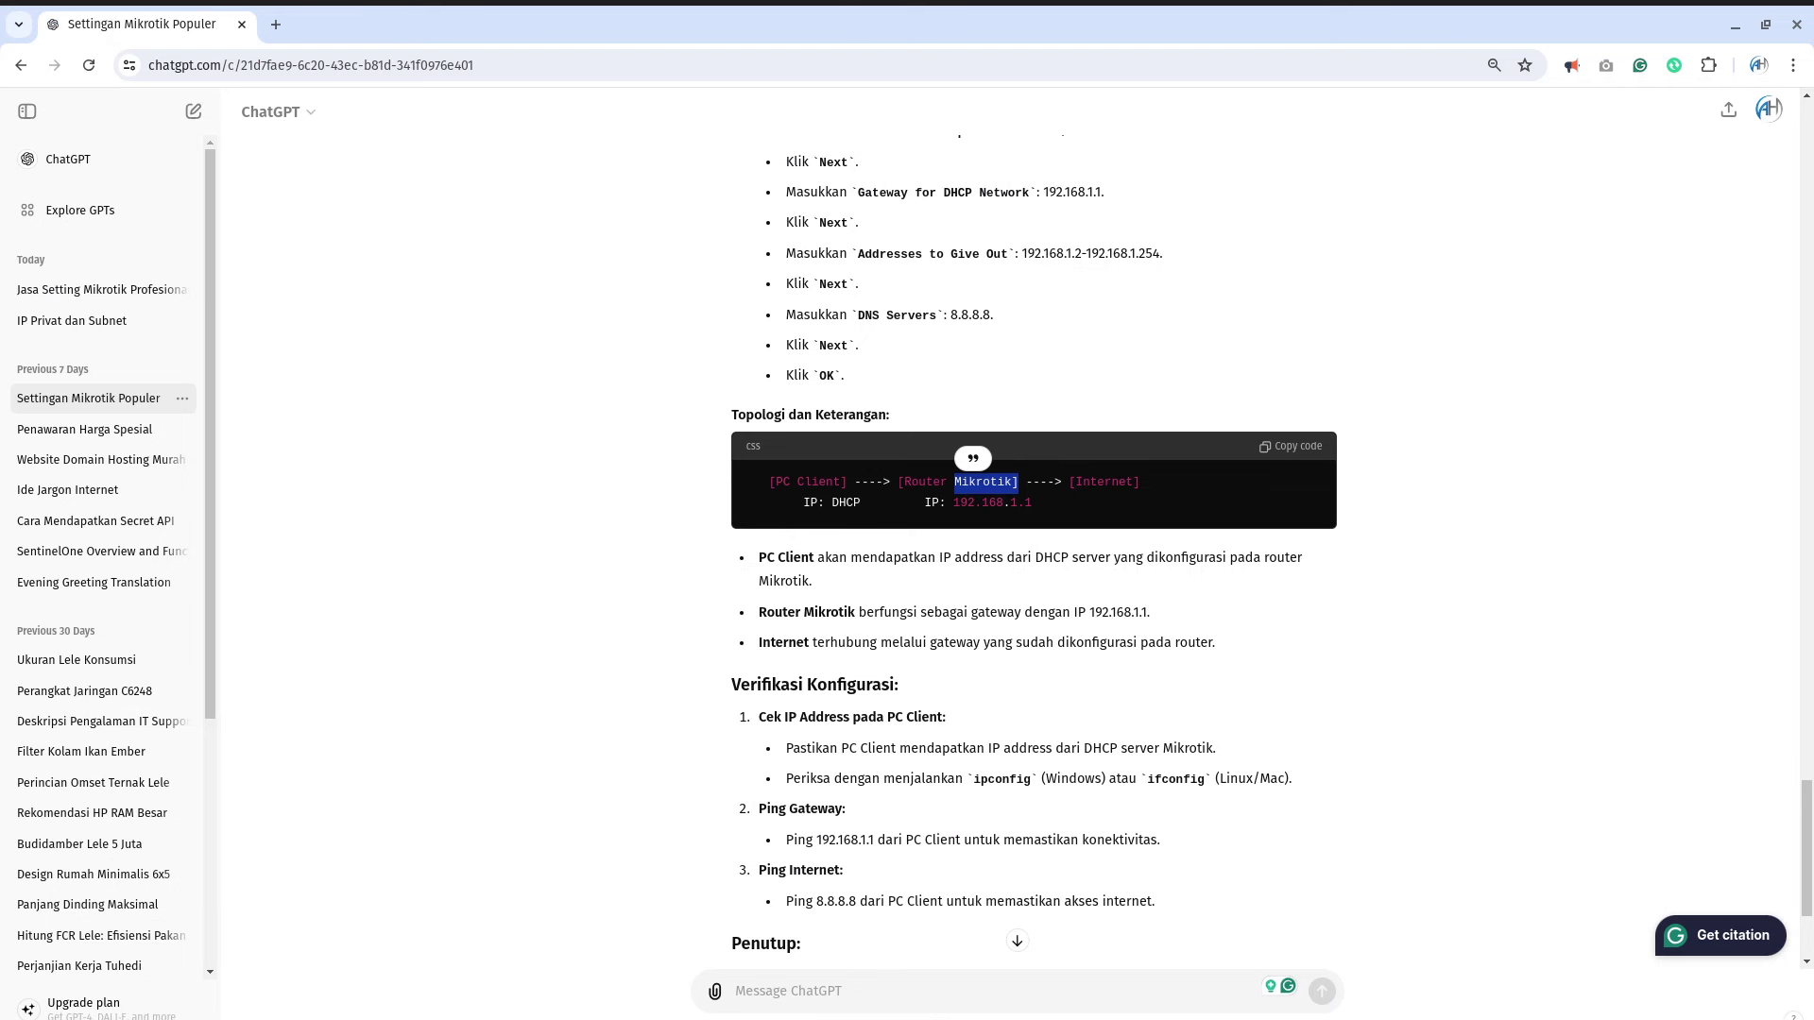
pyautogui.scroll(5, 1016, 615)
pyautogui.scroll(7, 1017, 624)
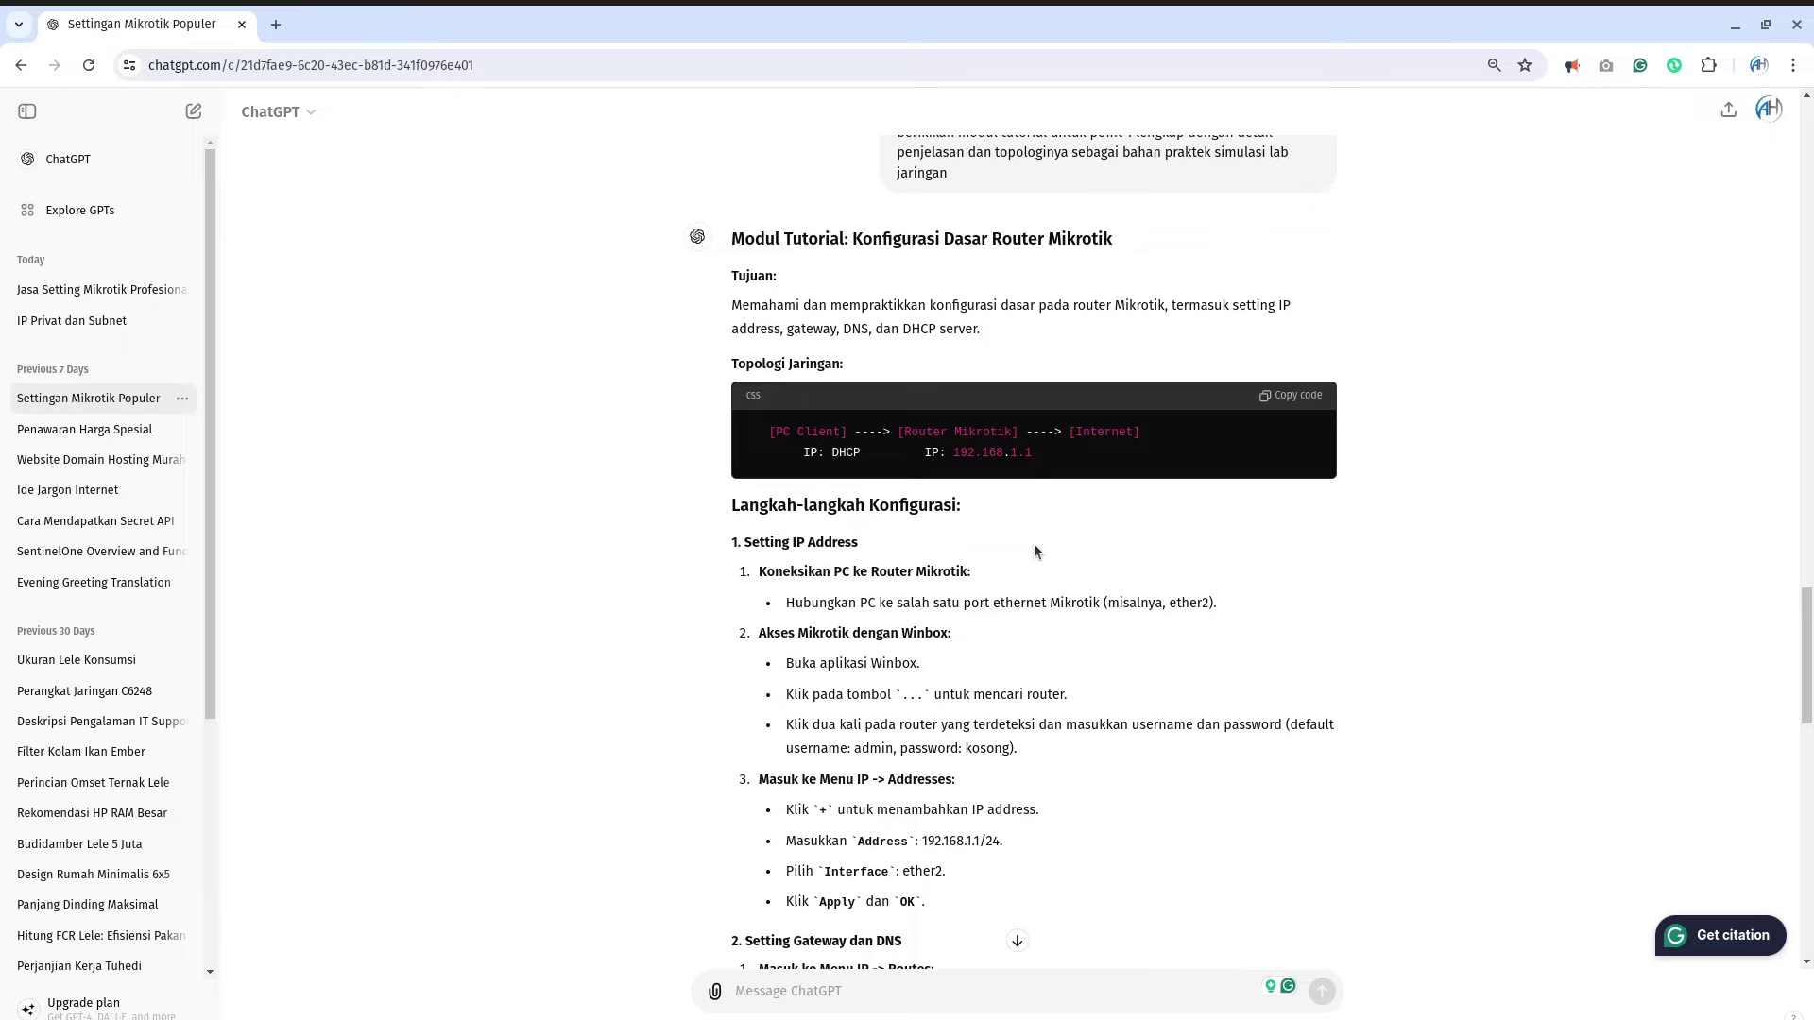
pyautogui.scroll(-1, 1077, 534)
pyautogui.scroll(-1, 830, 537)
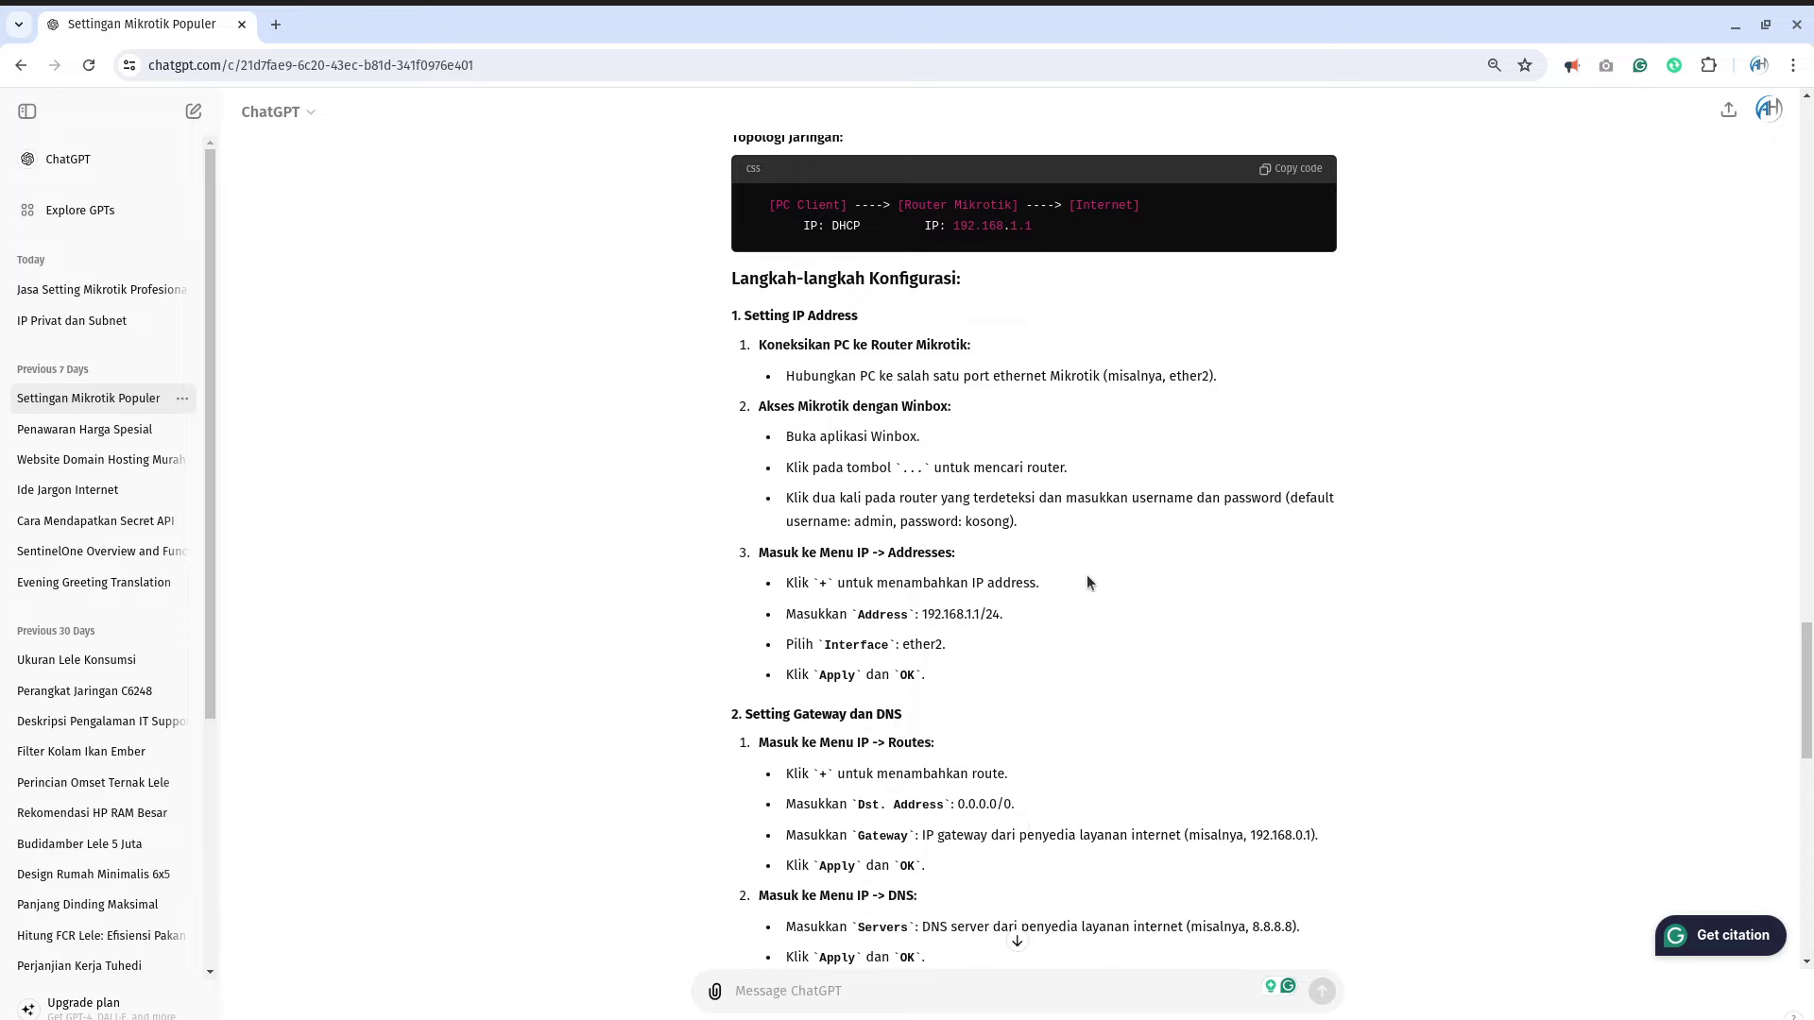
pyautogui.scroll(-1, 1088, 578)
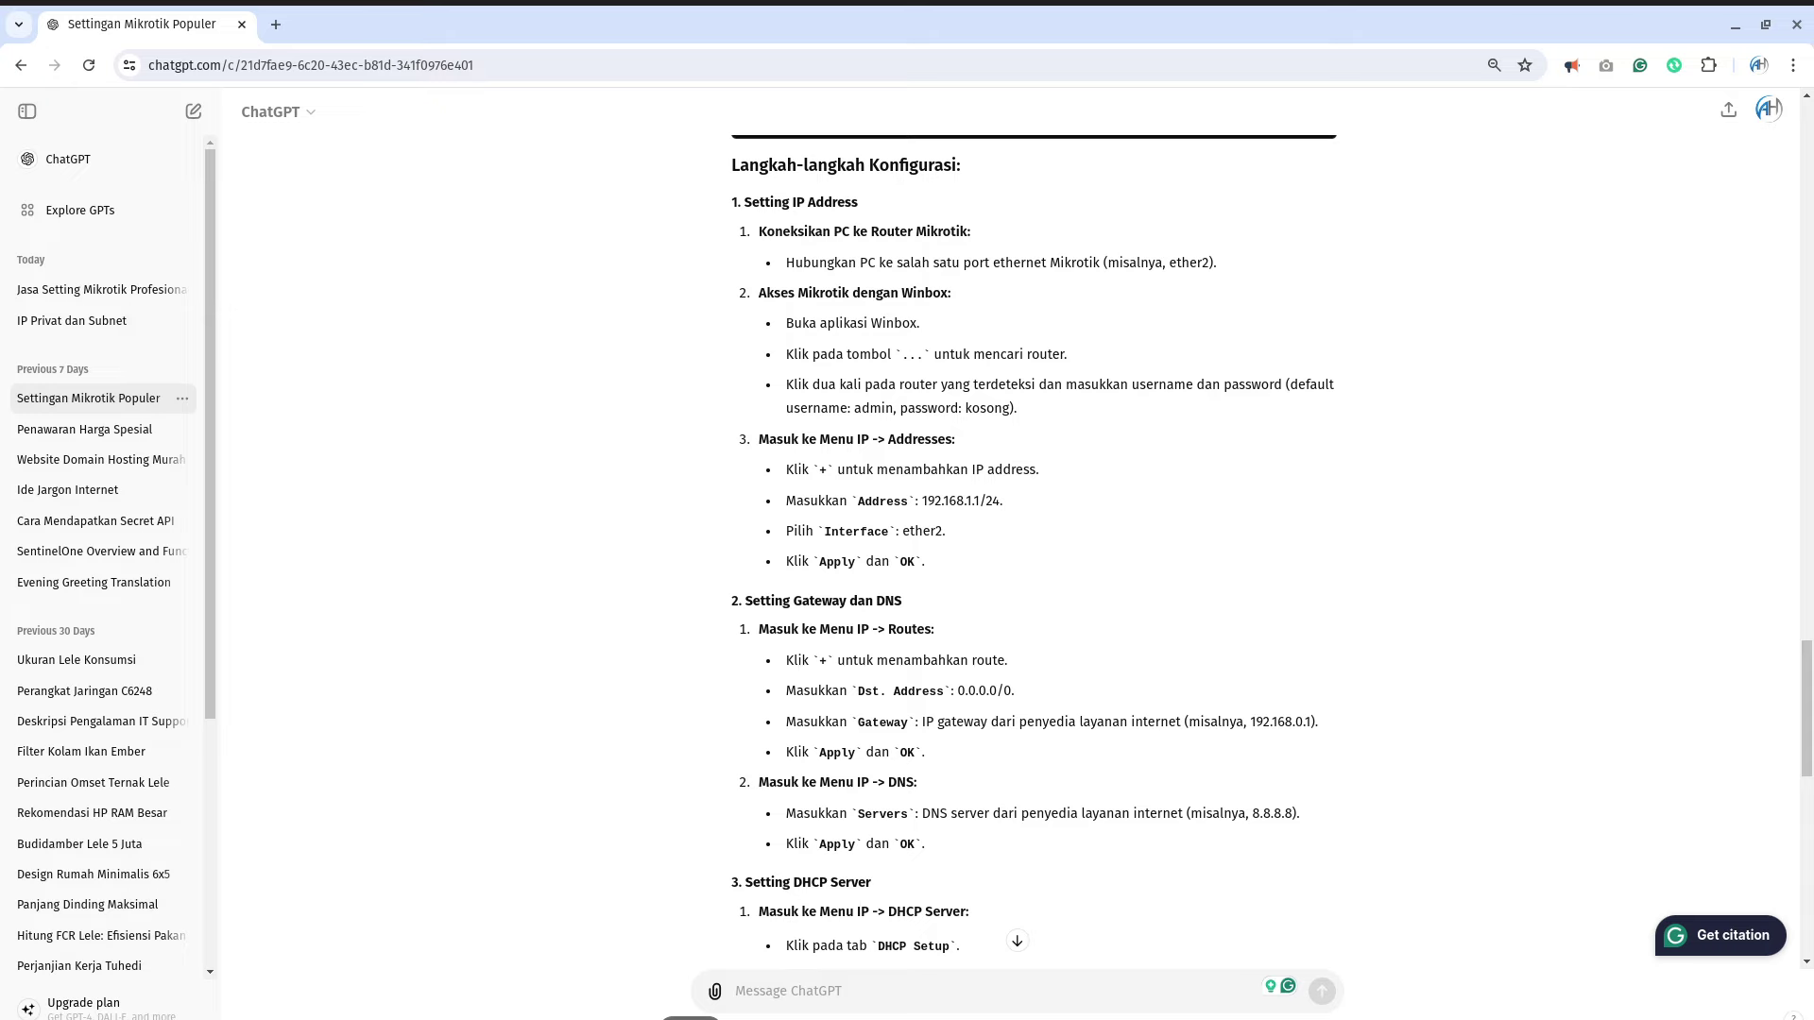
# Step: Return to the Mikrotik console, assign 192.168.1.1/24 to ether2, and print the router's address list
pyautogui.rightClick(690, 1017)
pyautogui.click(690, 1017)
pyautogui.click(634, 767)
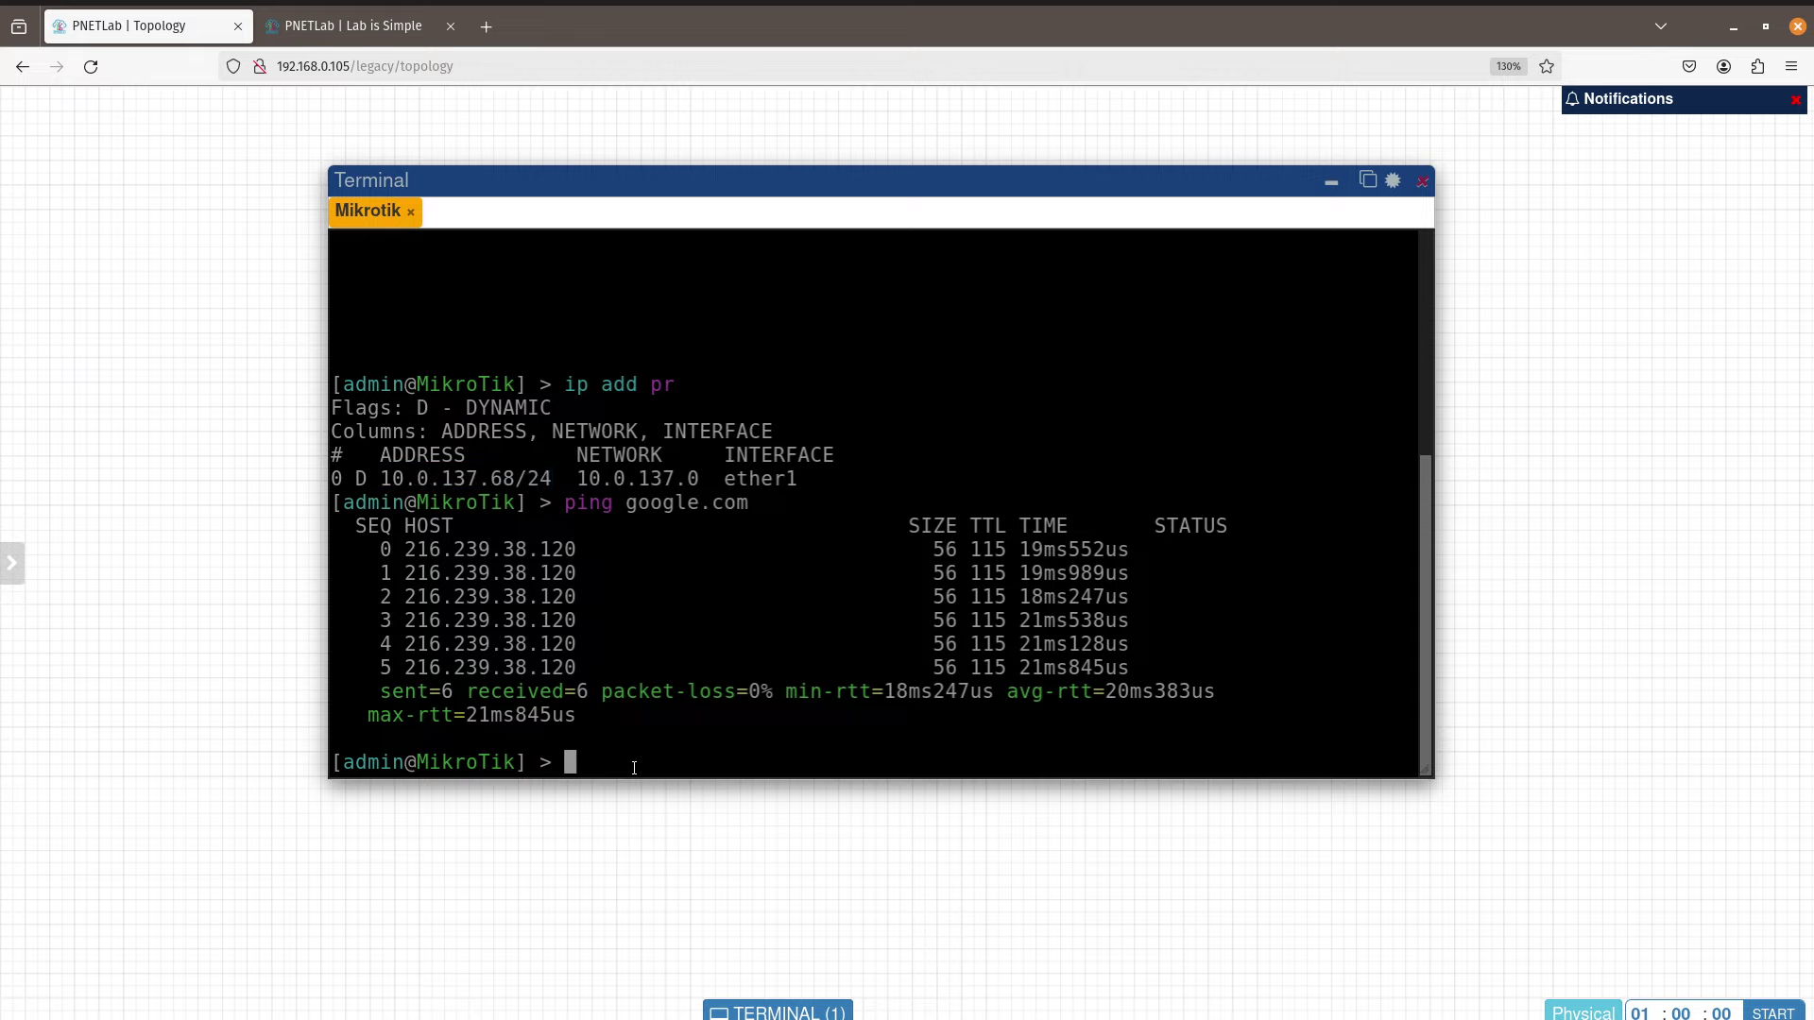
pyautogui.write('ip add add add')
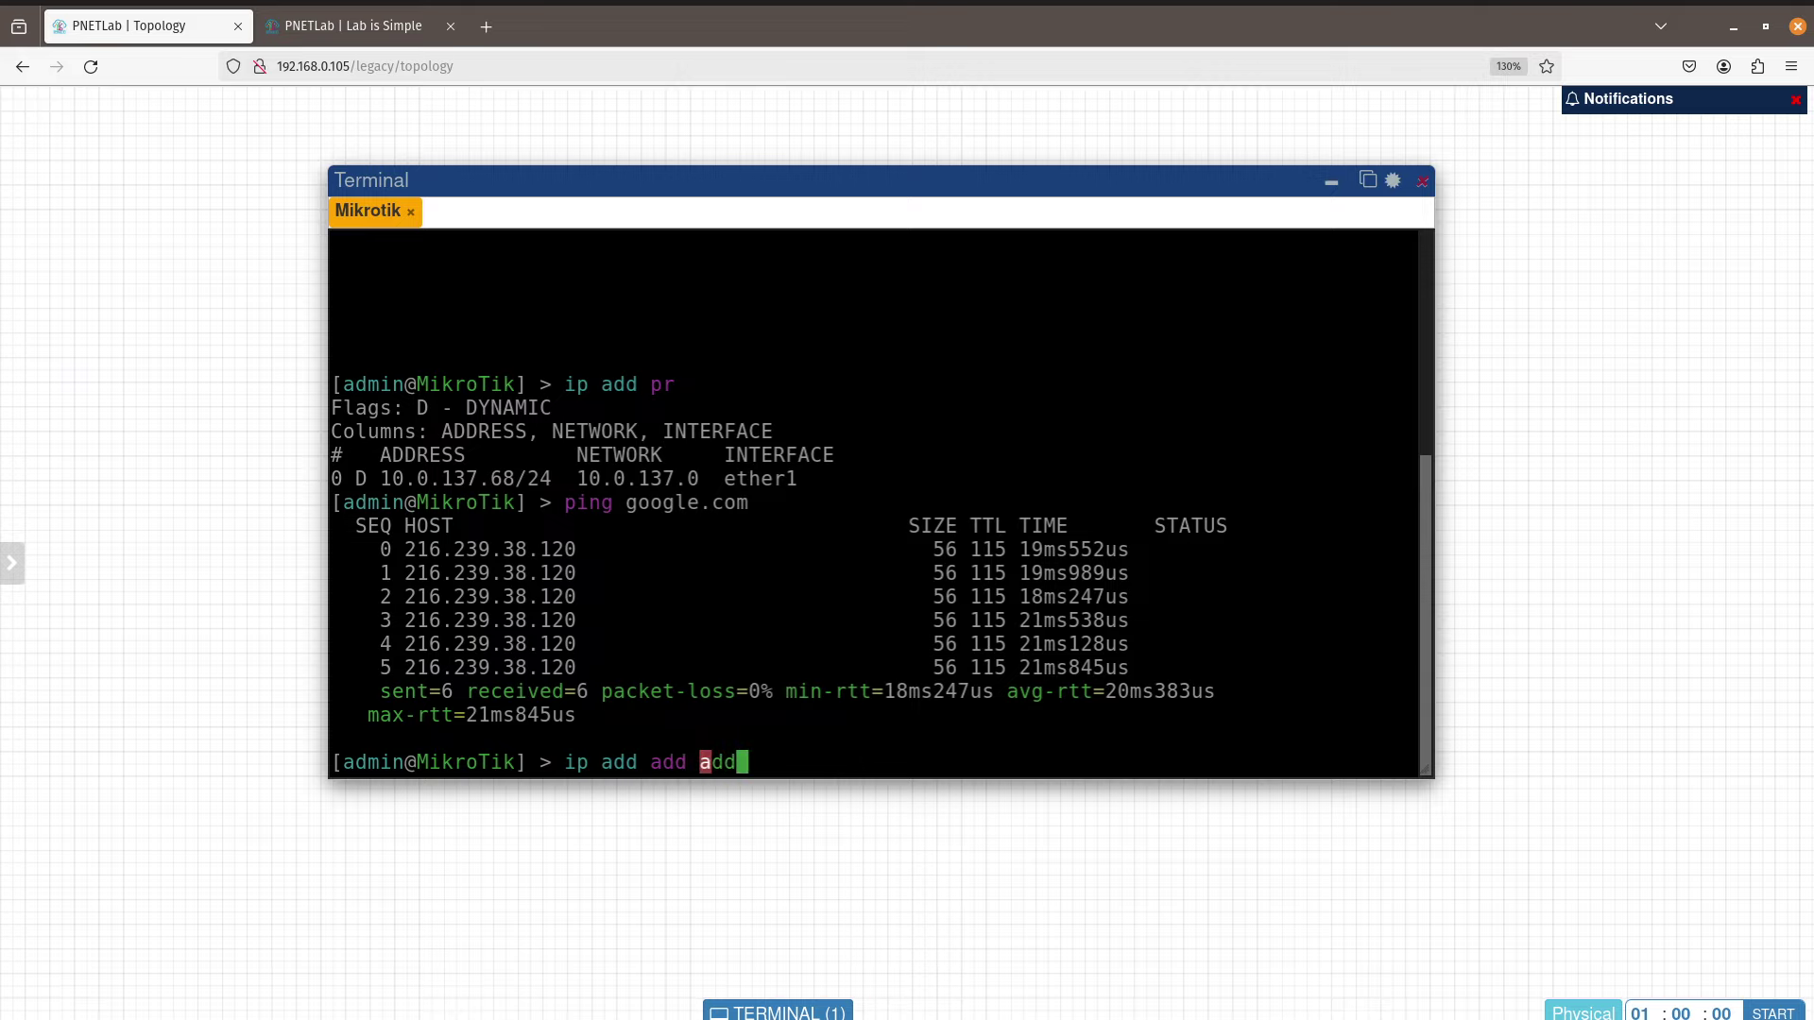
pyautogui.write('ress=192')
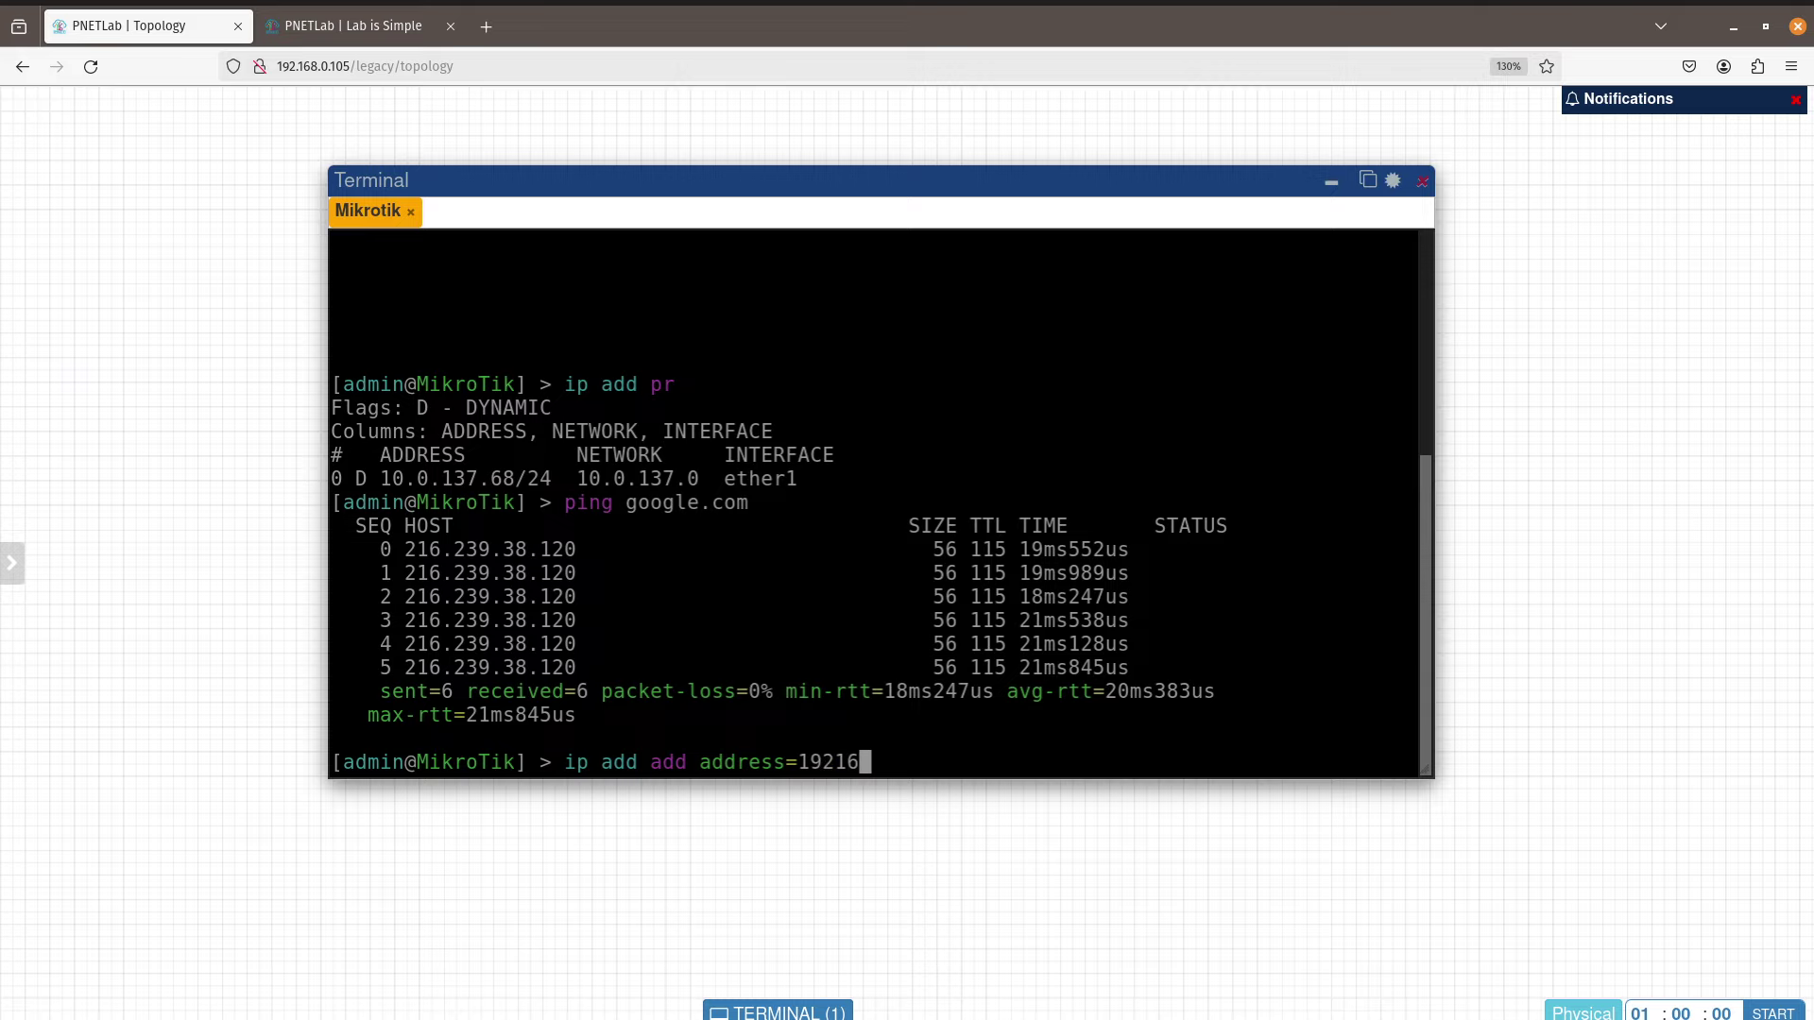
pyautogui.write('.168.1.1/24 interface=ether2')
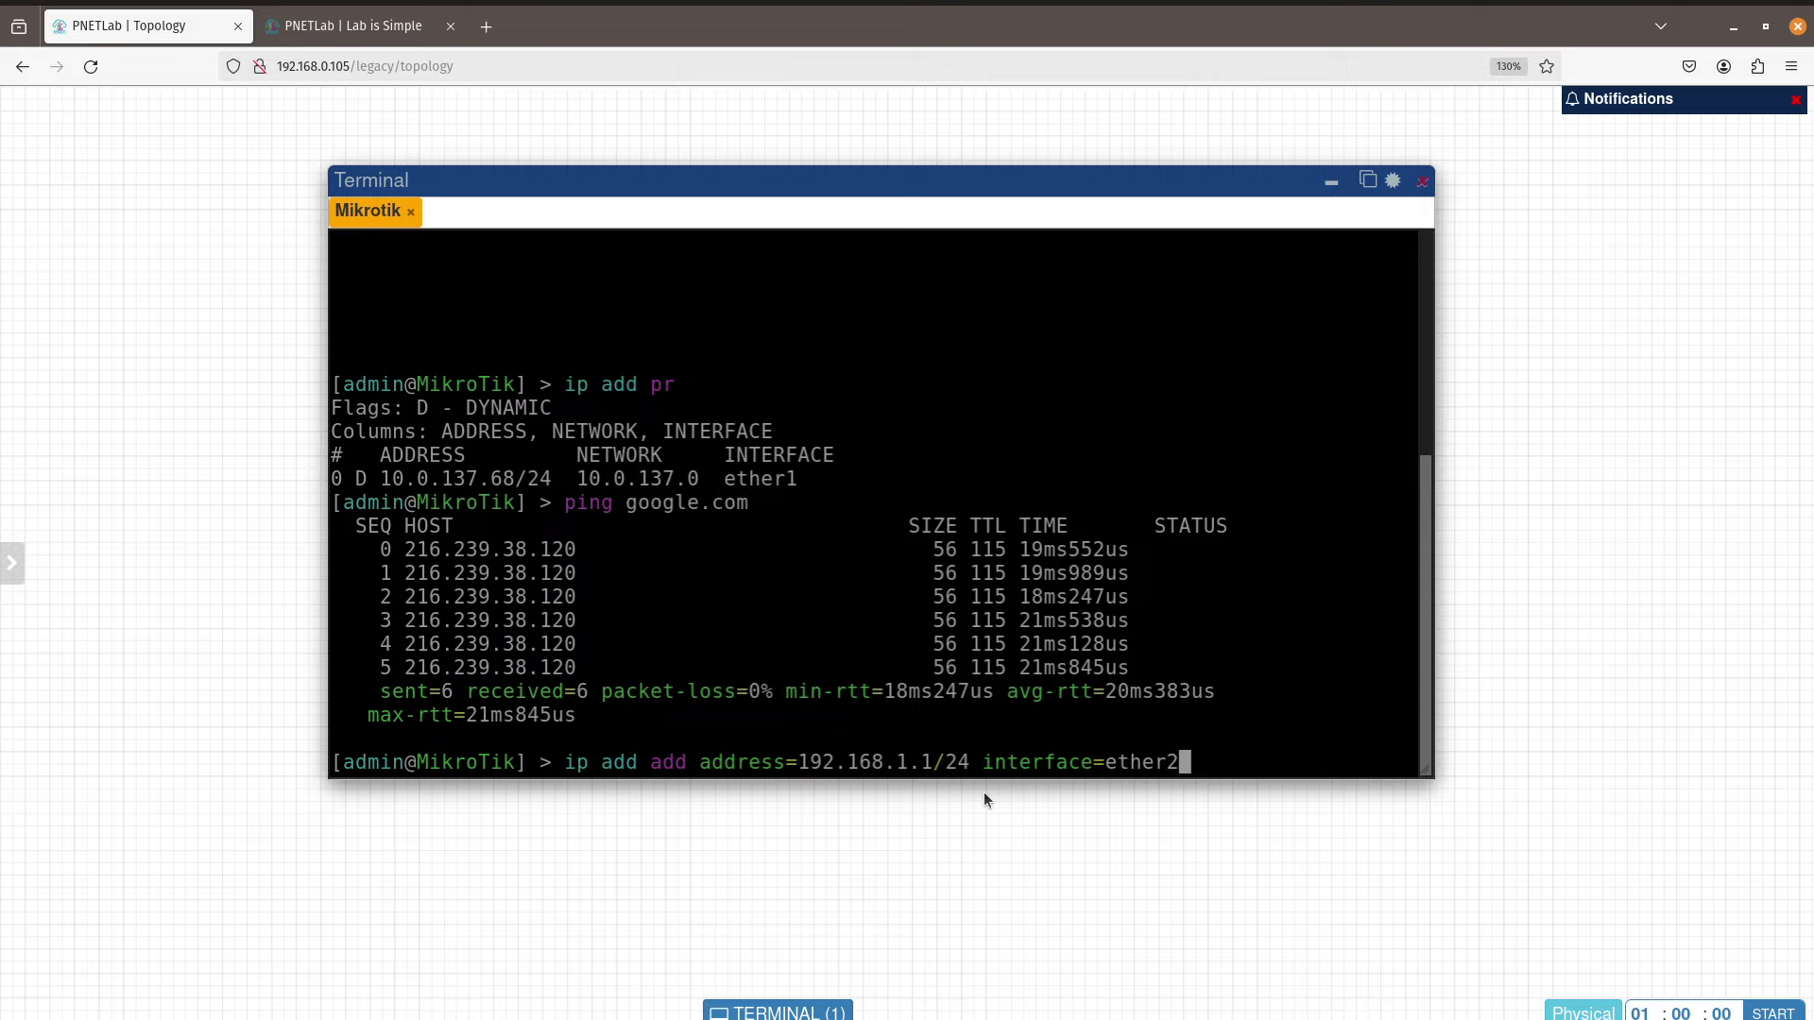
pyautogui.press('Return')
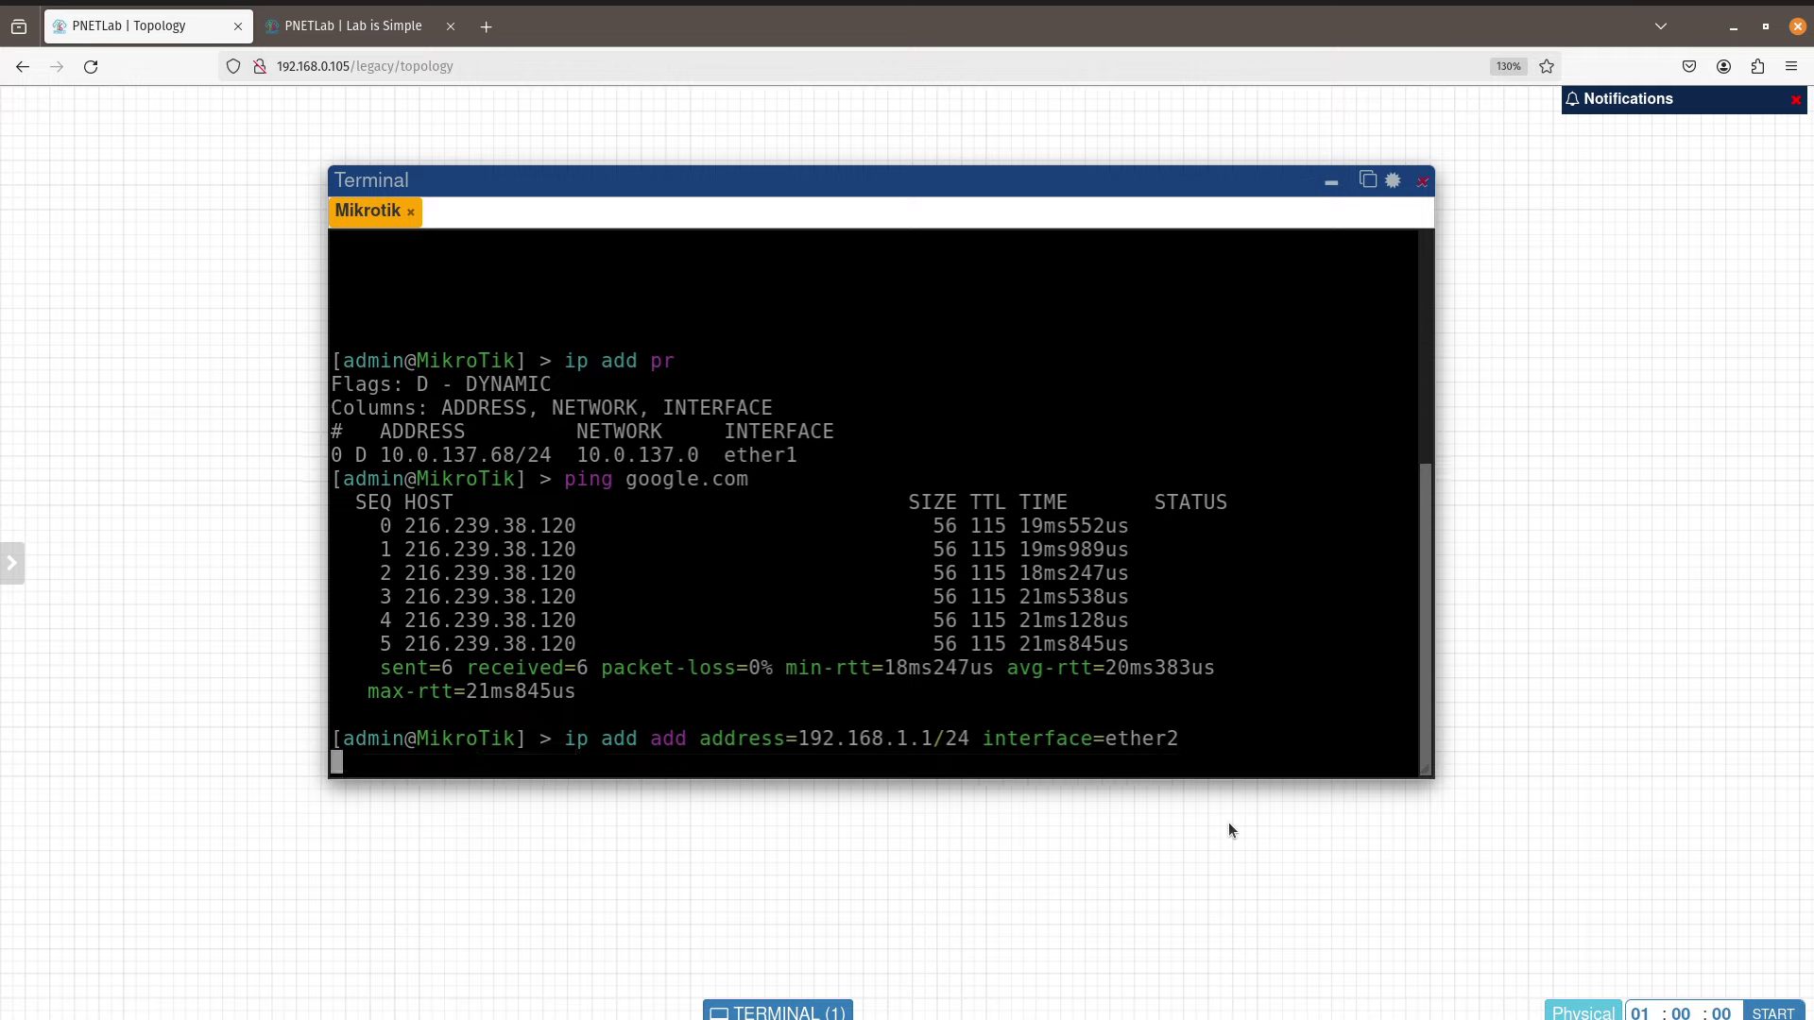
pyautogui.write('ip add pr')
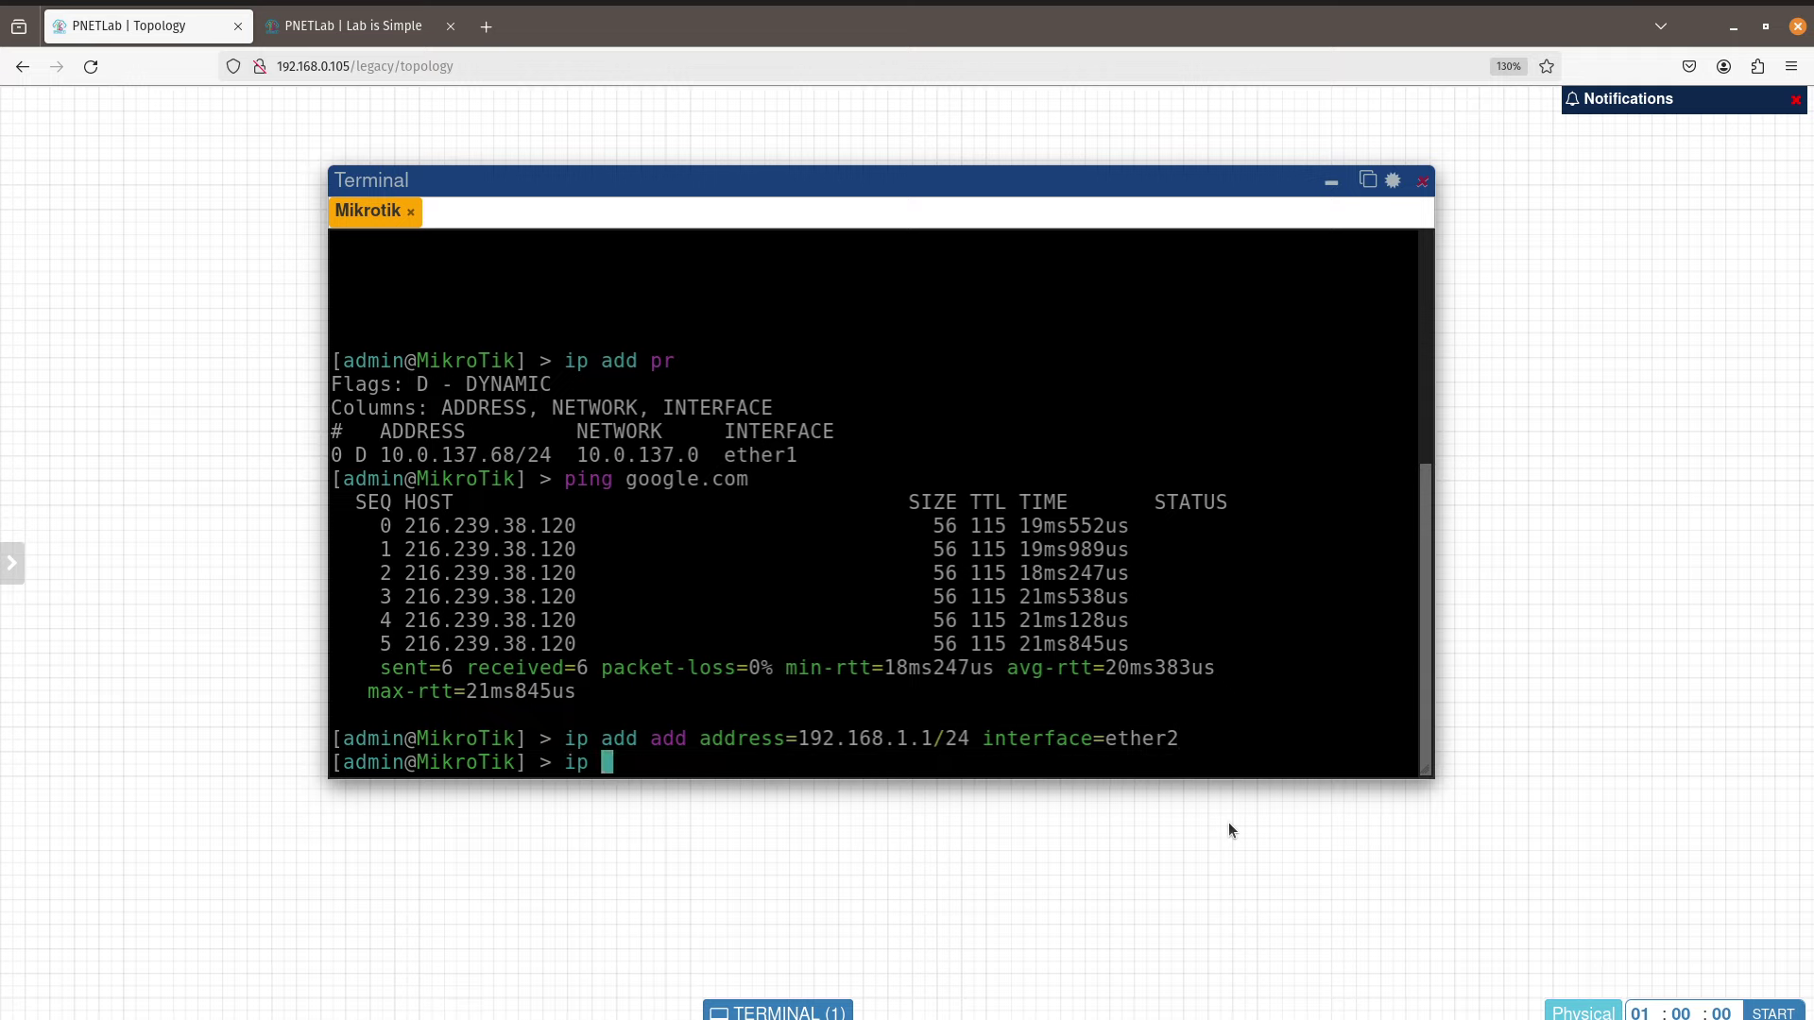
pyautogui.press('Return')
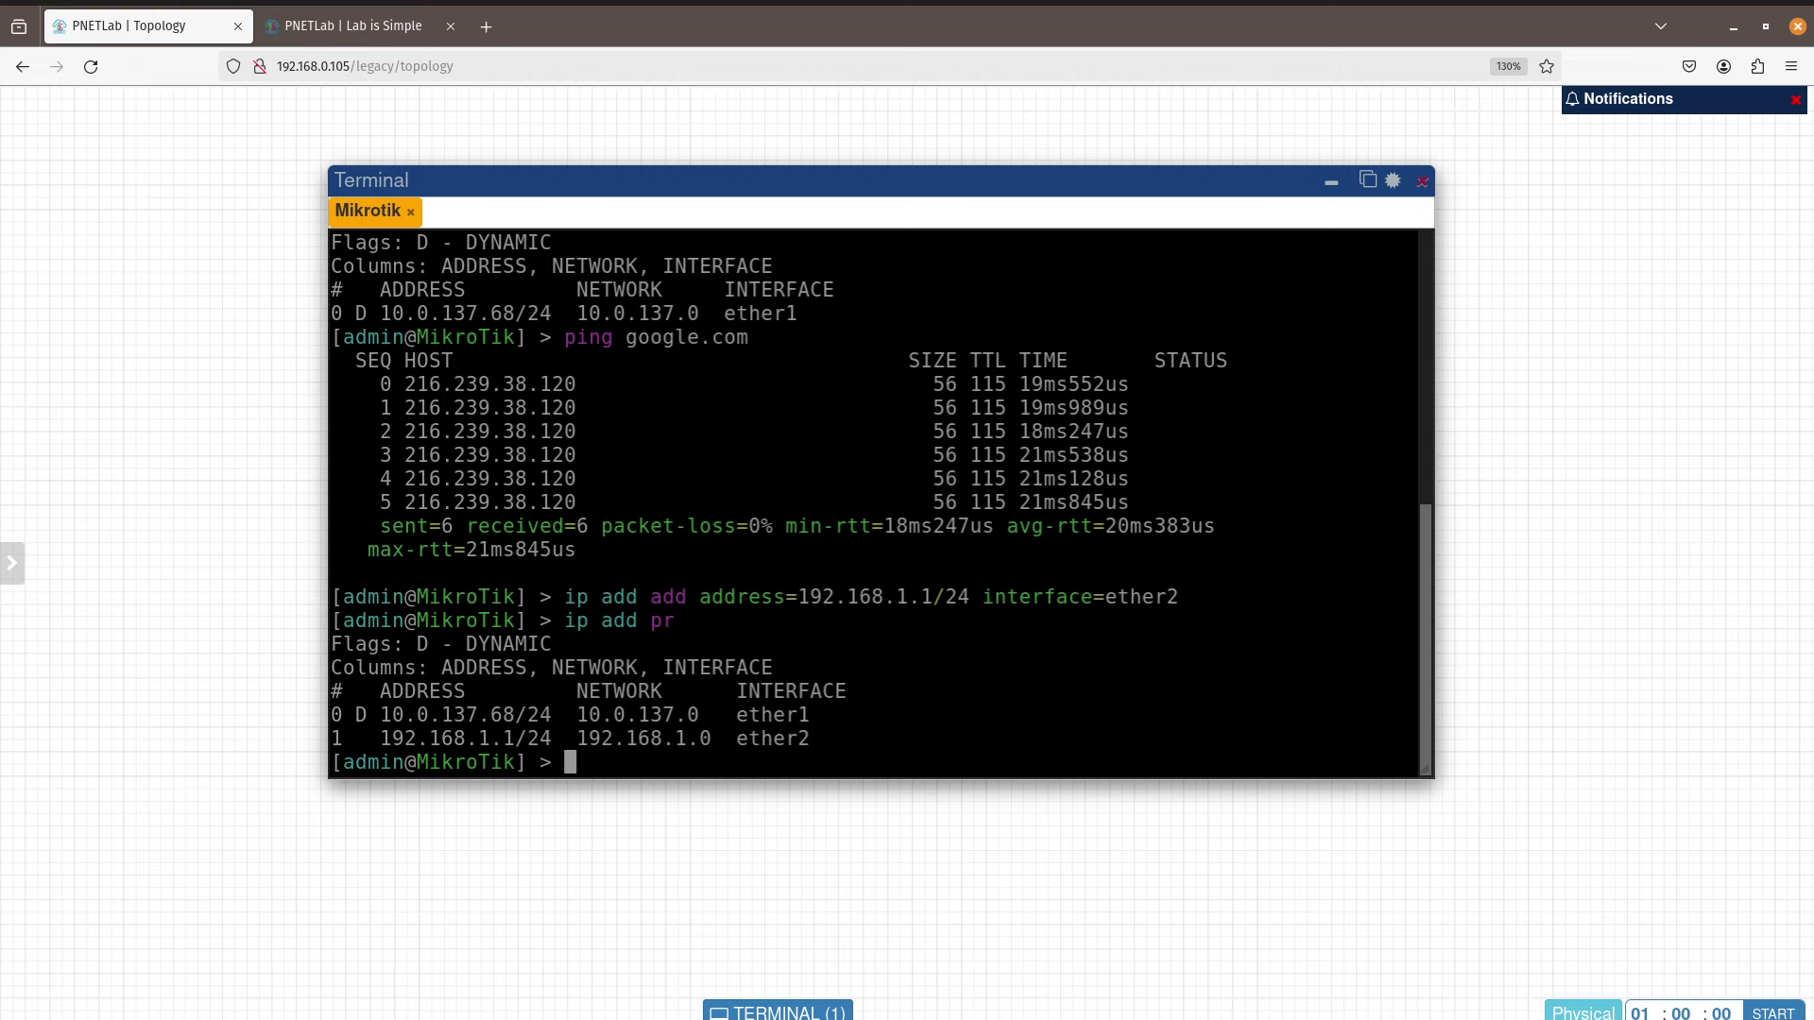
# Step: Switch to the ChatGPT module, check its ether2 address settings, and highlight the example gateway 192.168.0.1
pyautogui.hotkey('alt', 'Tab')
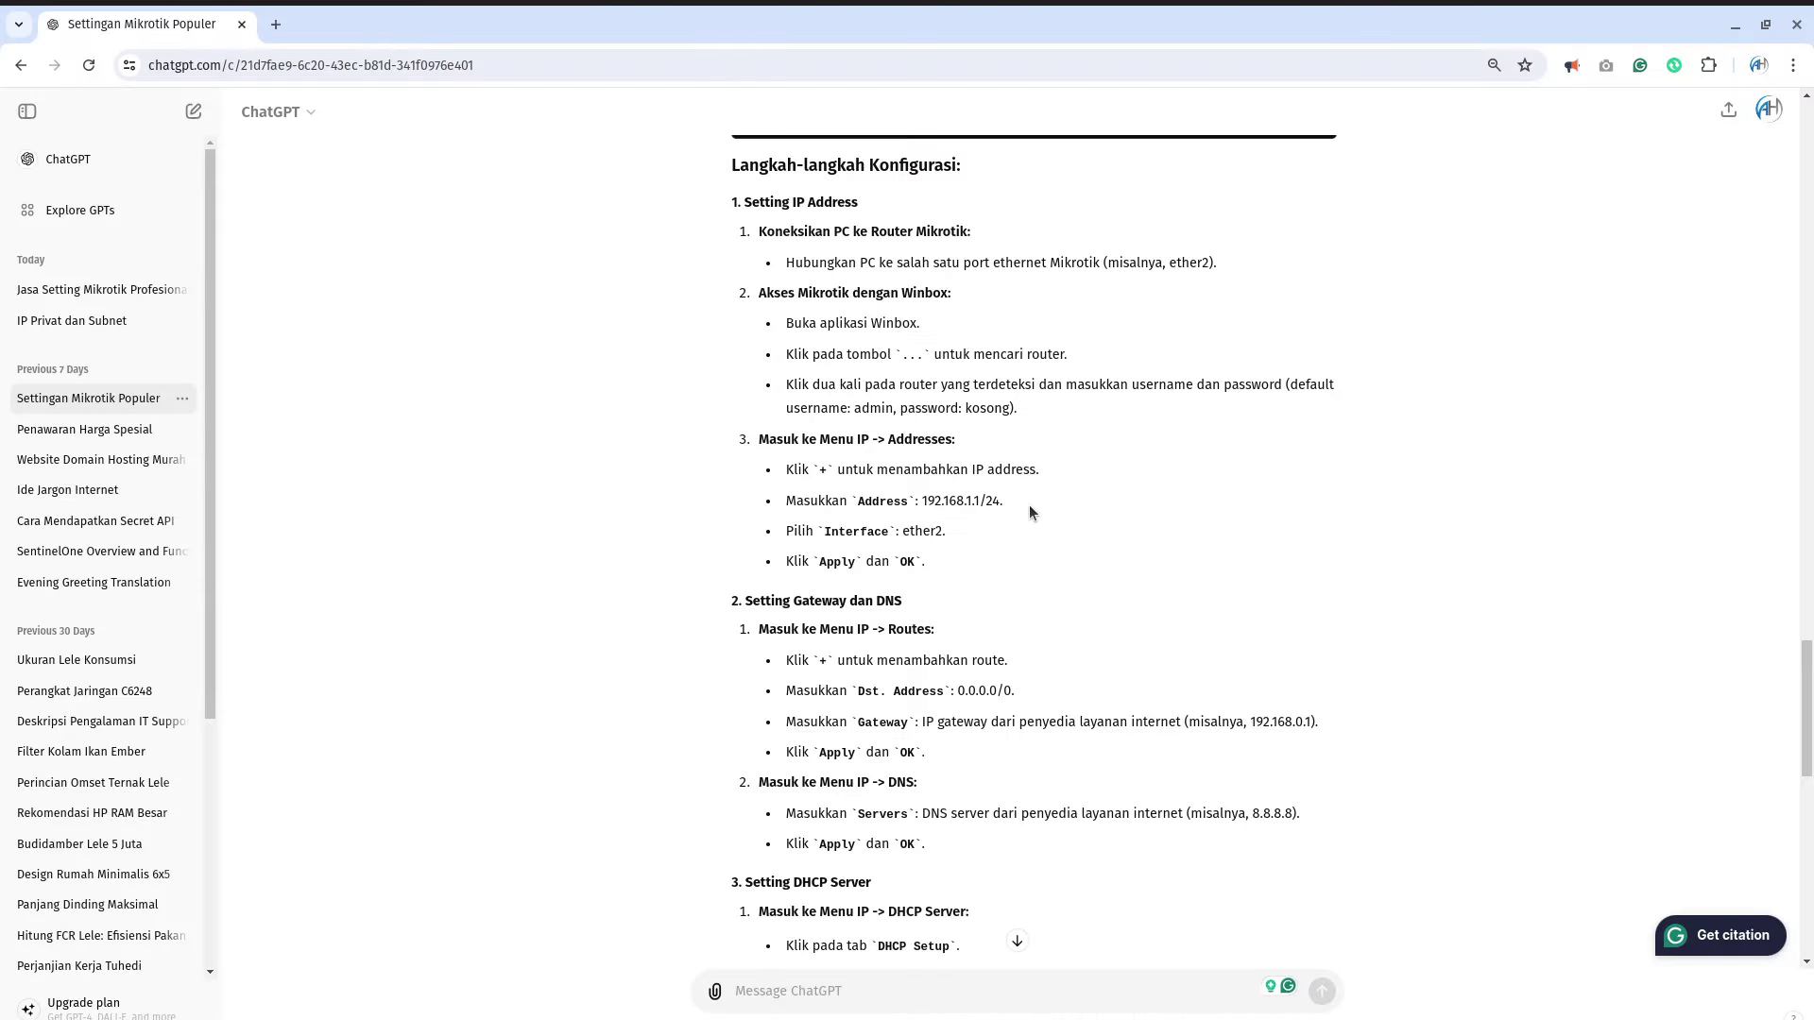
pyautogui.moveTo(1007, 499); pyautogui.dragTo(831, 492)
pyautogui.click(955, 531)
pyautogui.doubleClick(955, 531)
pyautogui.click(1062, 604)
pyautogui.scroll(-1, 1063, 632)
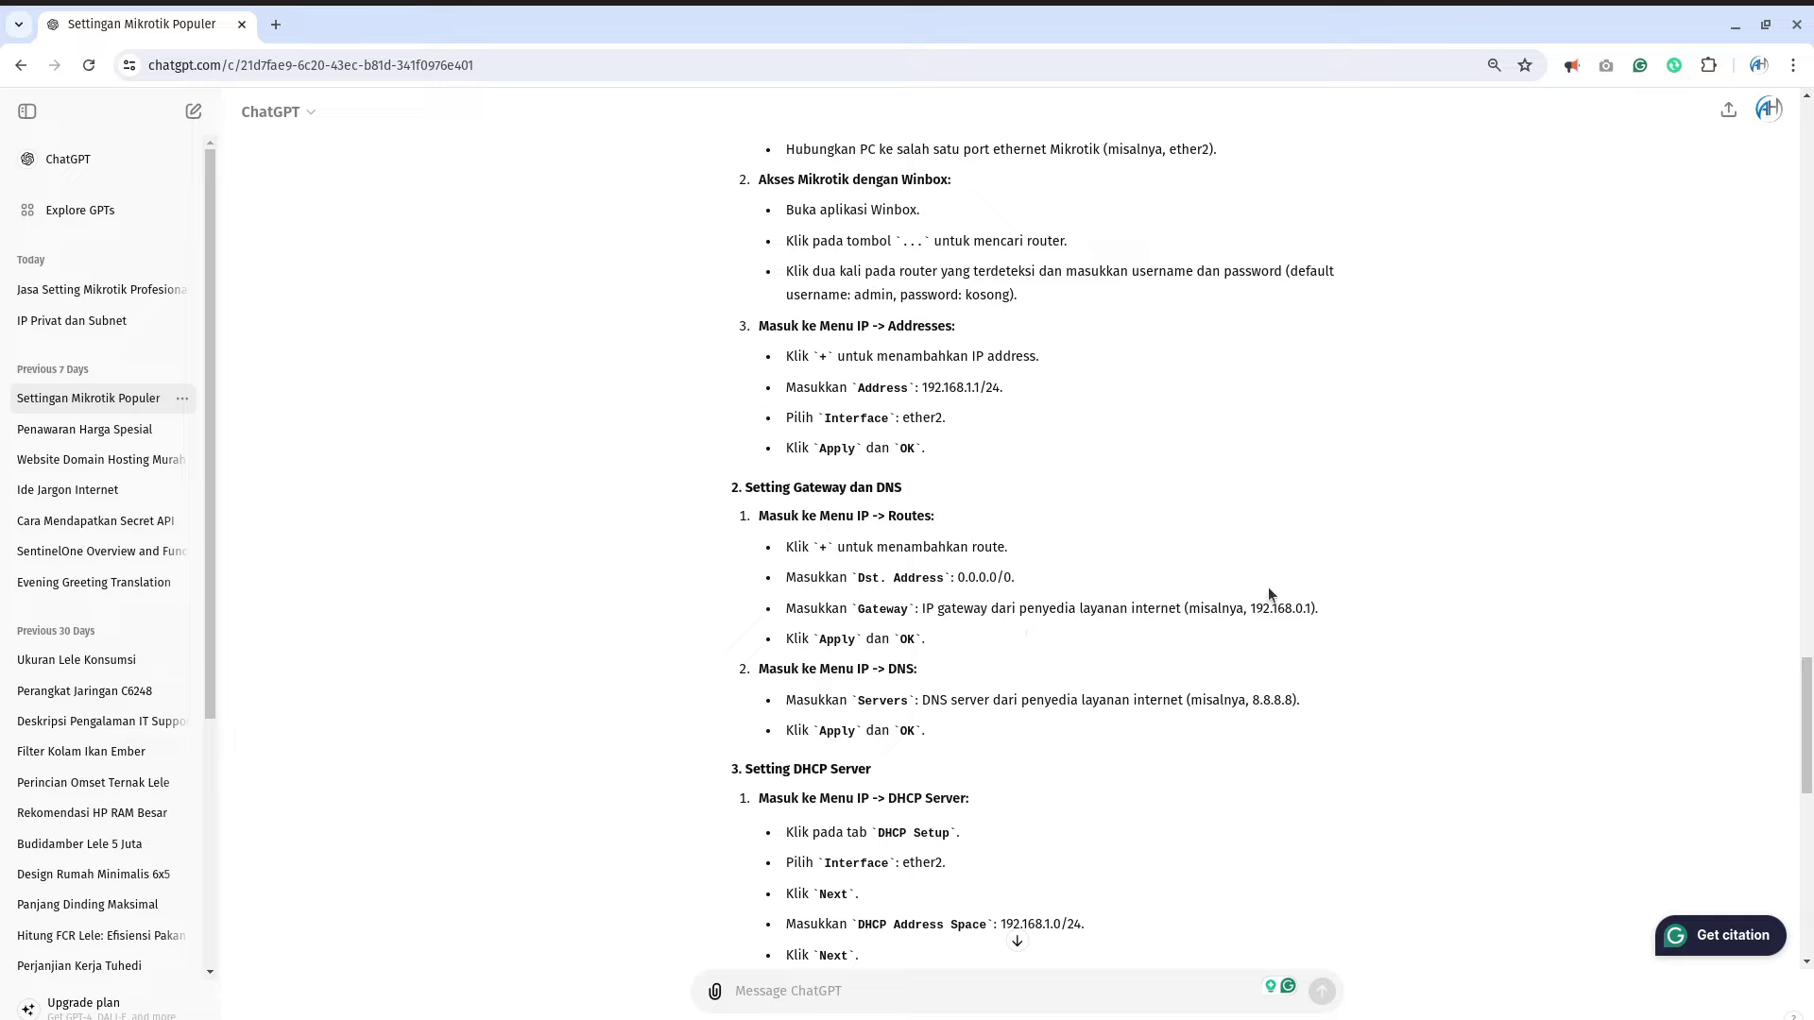
pyautogui.moveTo(1323, 609); pyautogui.dragTo(1181, 607)
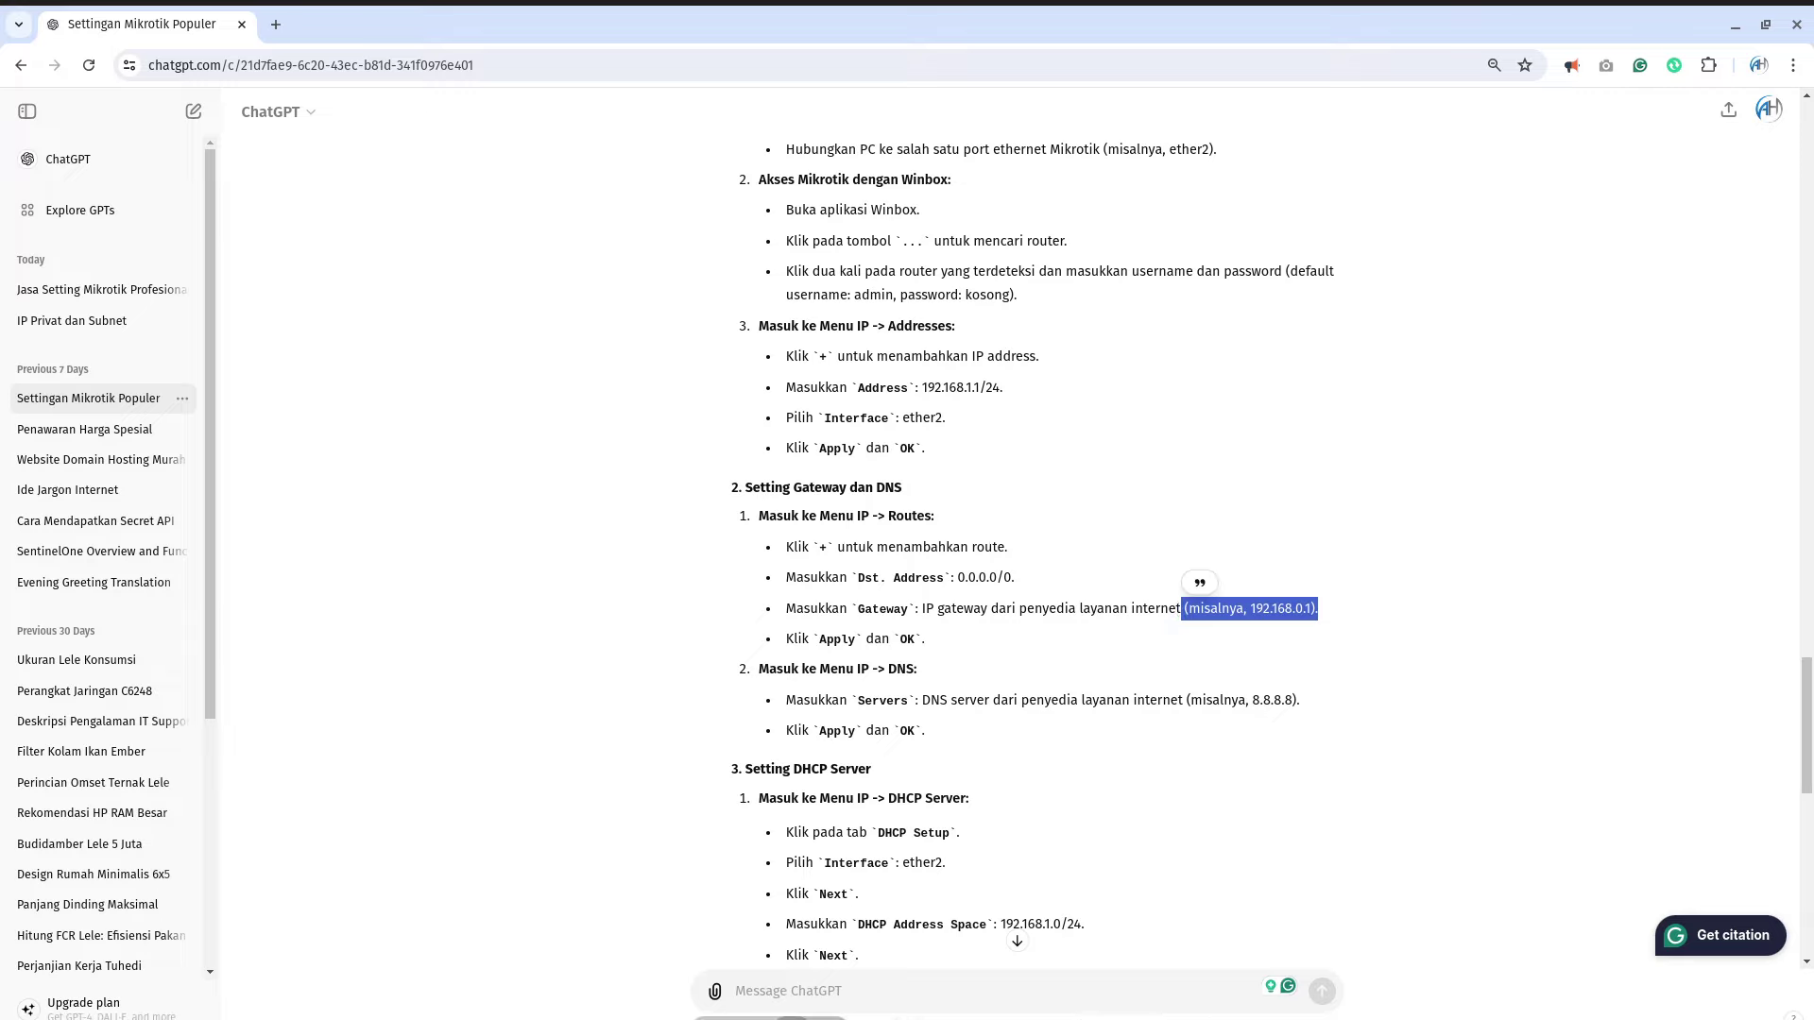
# Step: Return to the Mikrotik console, print the routing table, and highlight the default route's gateway 10.0.137.1
pyautogui.hotkey('alt', 'Tab')
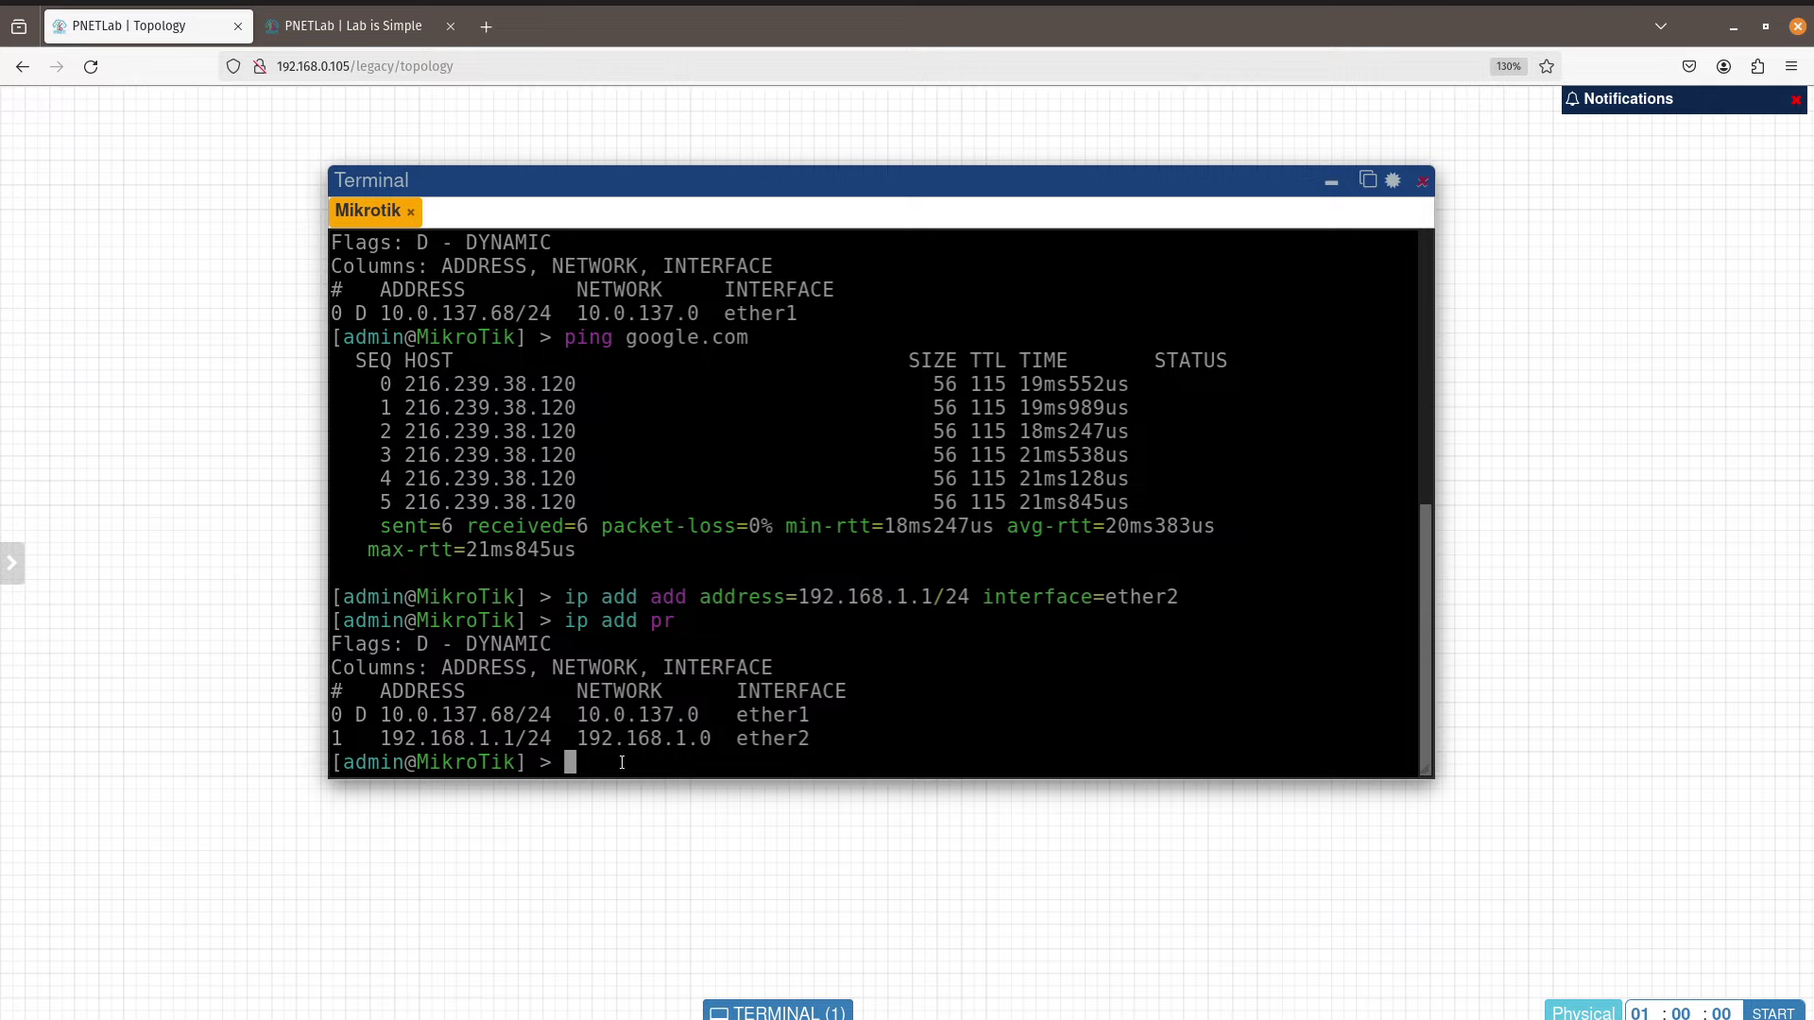
pyautogui.write('ip route/print')
pyautogui.press('Return')
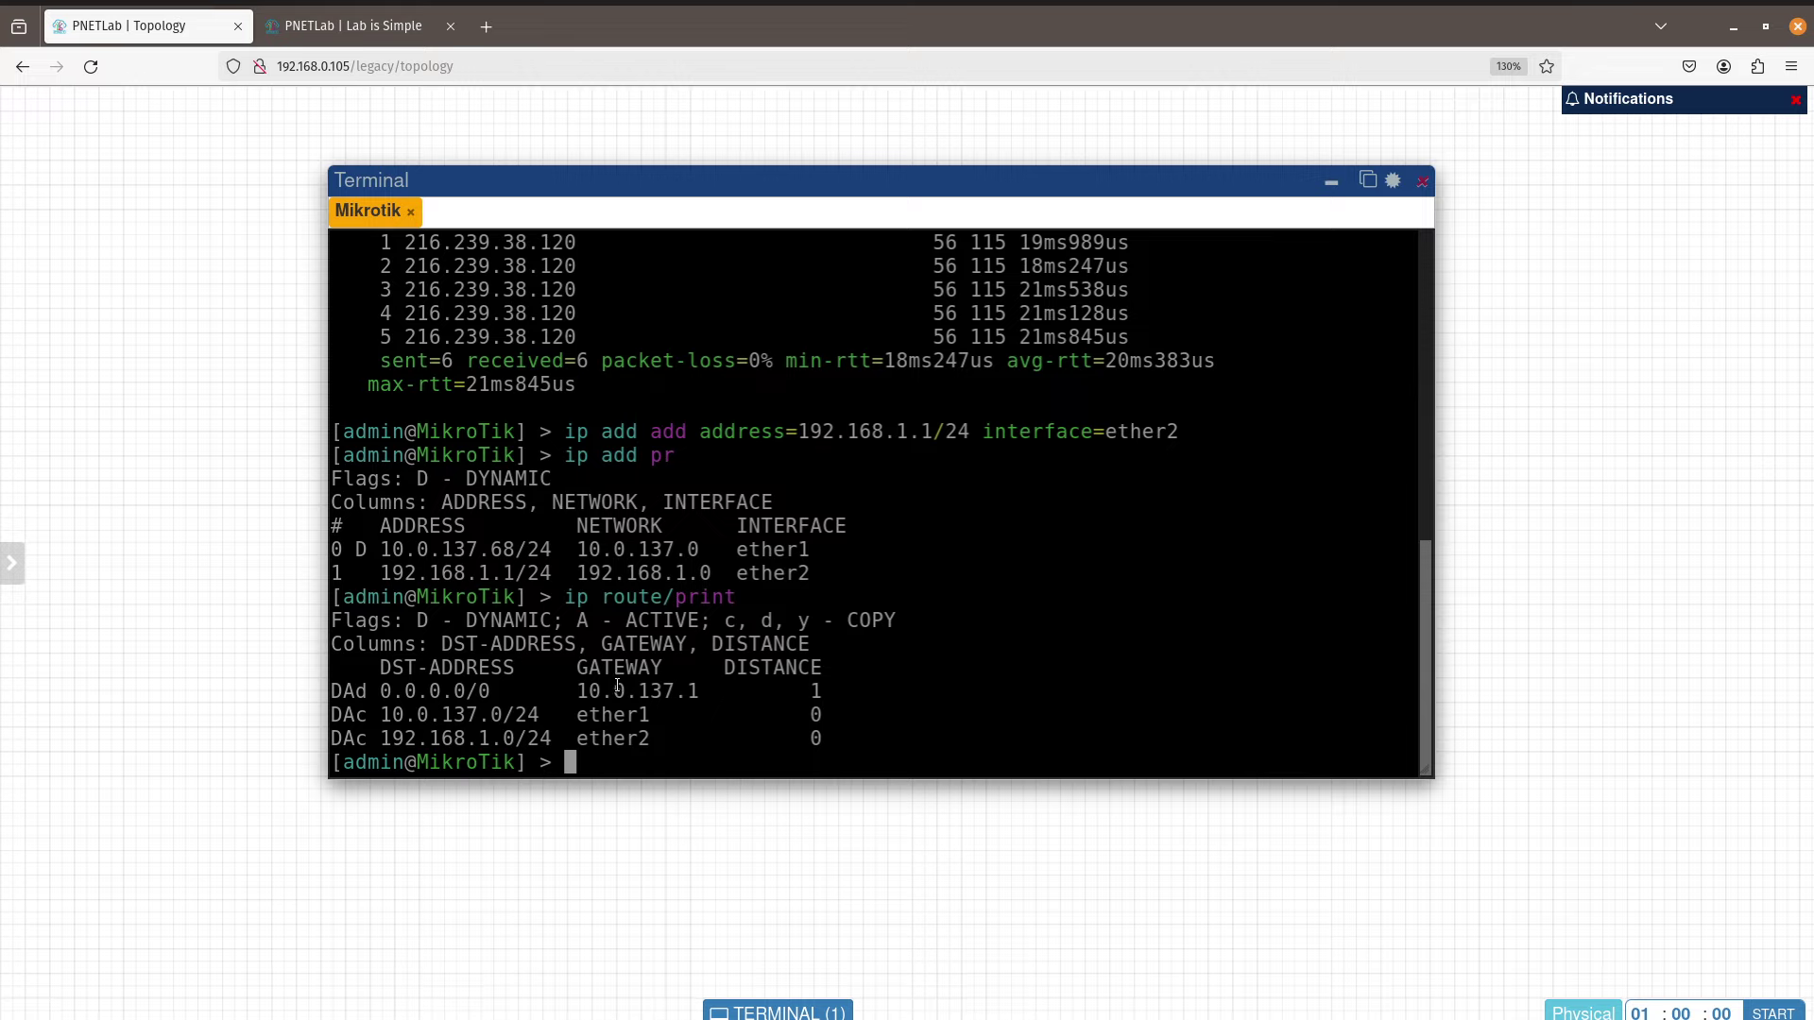
pyautogui.moveTo(577, 690); pyautogui.dragTo(705, 688)
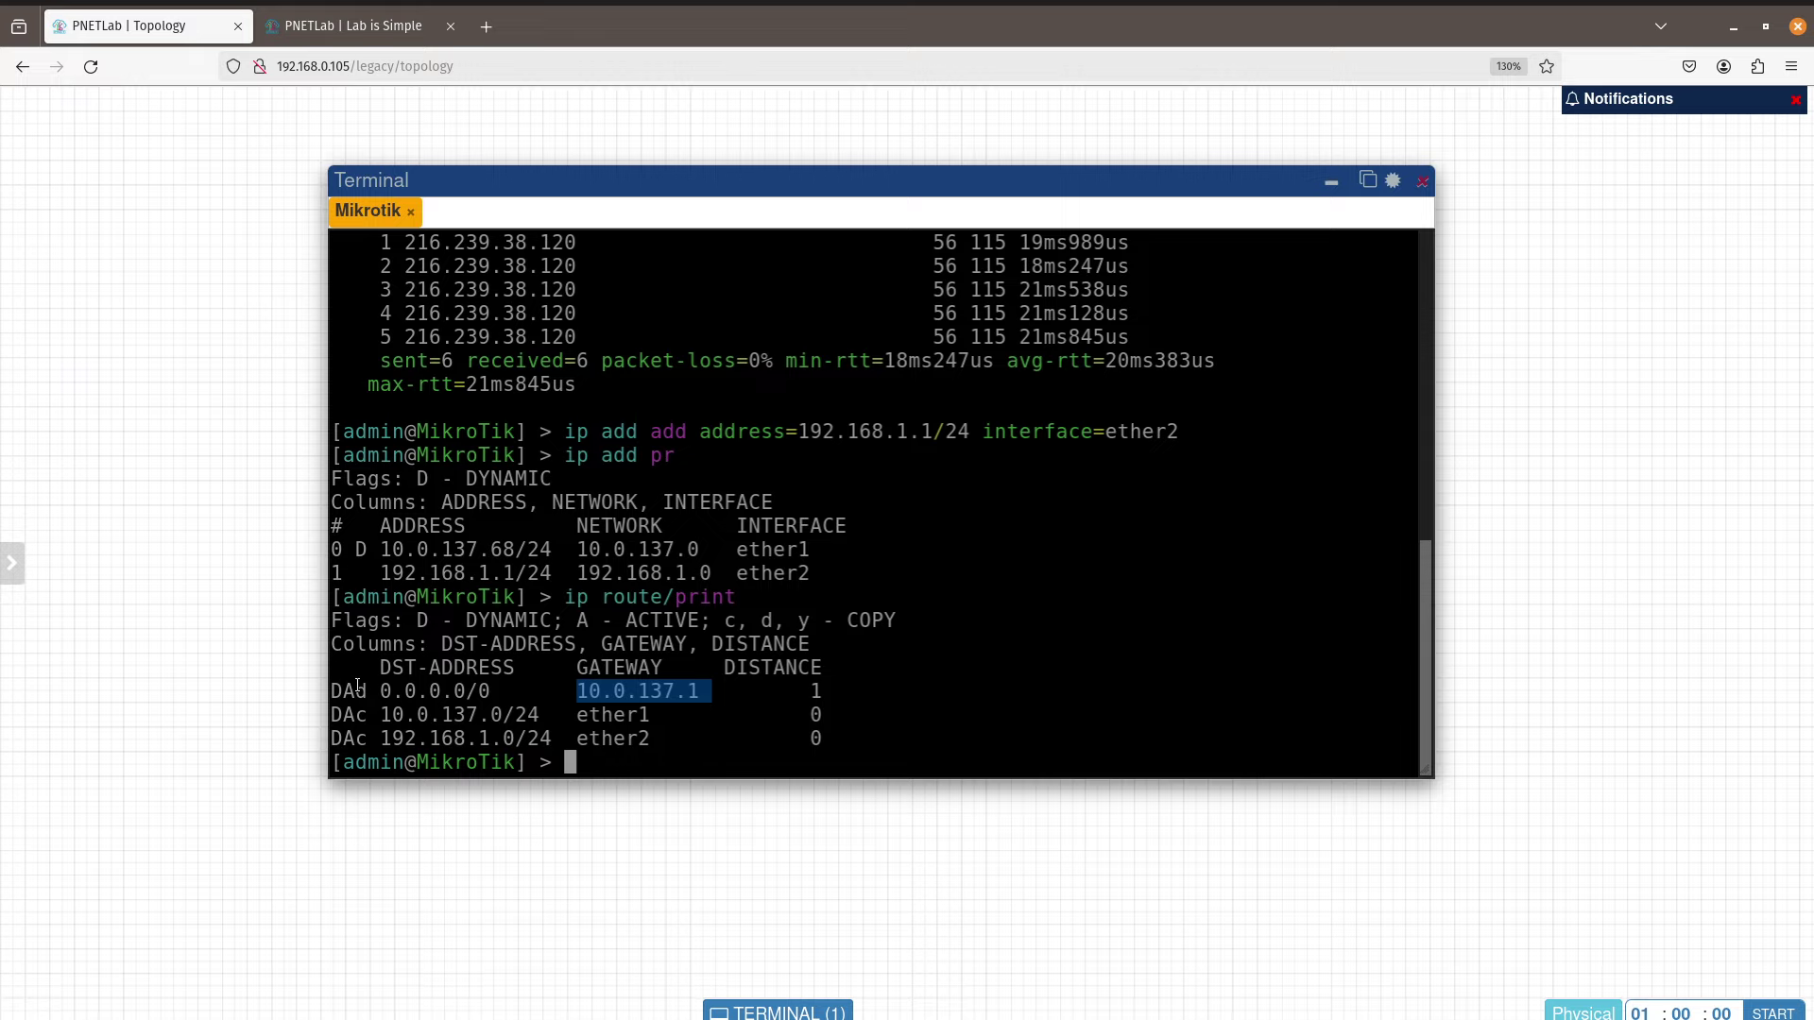
pyautogui.click(710, 762)
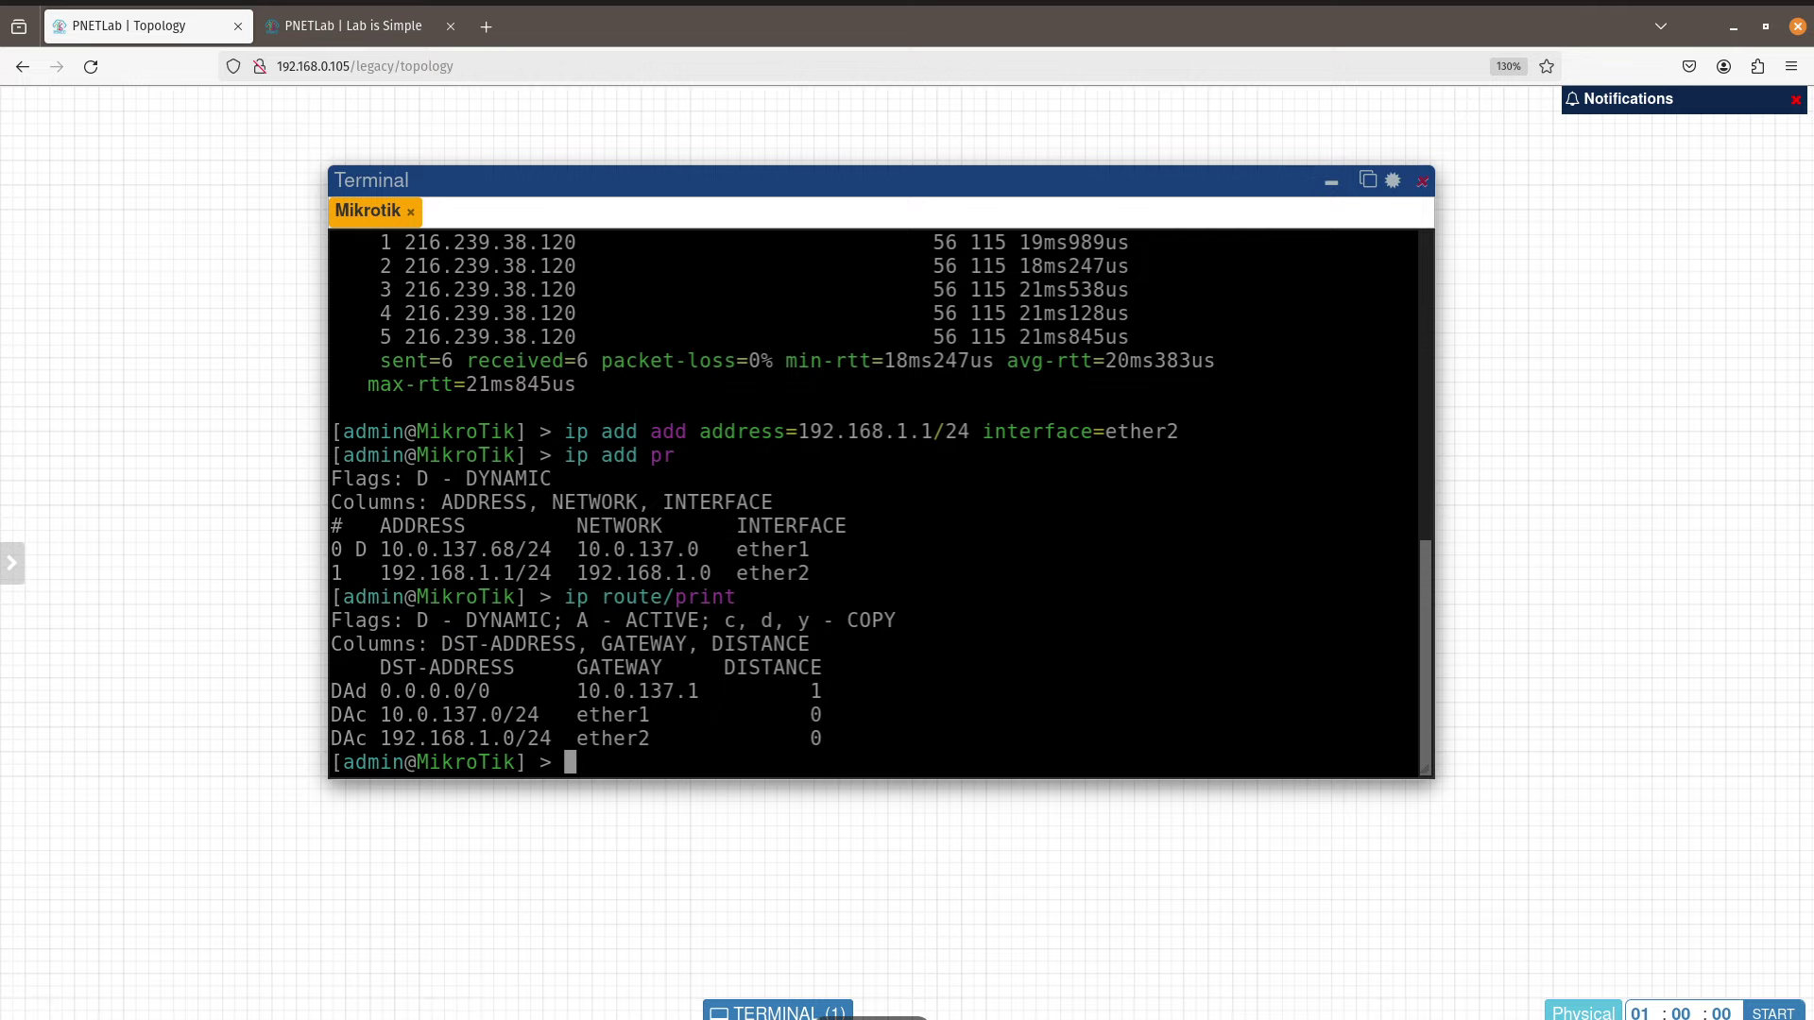
# Step: Highlight the DNS heading in the ChatGPT module, then print the router's DNS settings and highlight the dynamic server 10.0.137.1
pyautogui.click(884, 1015)
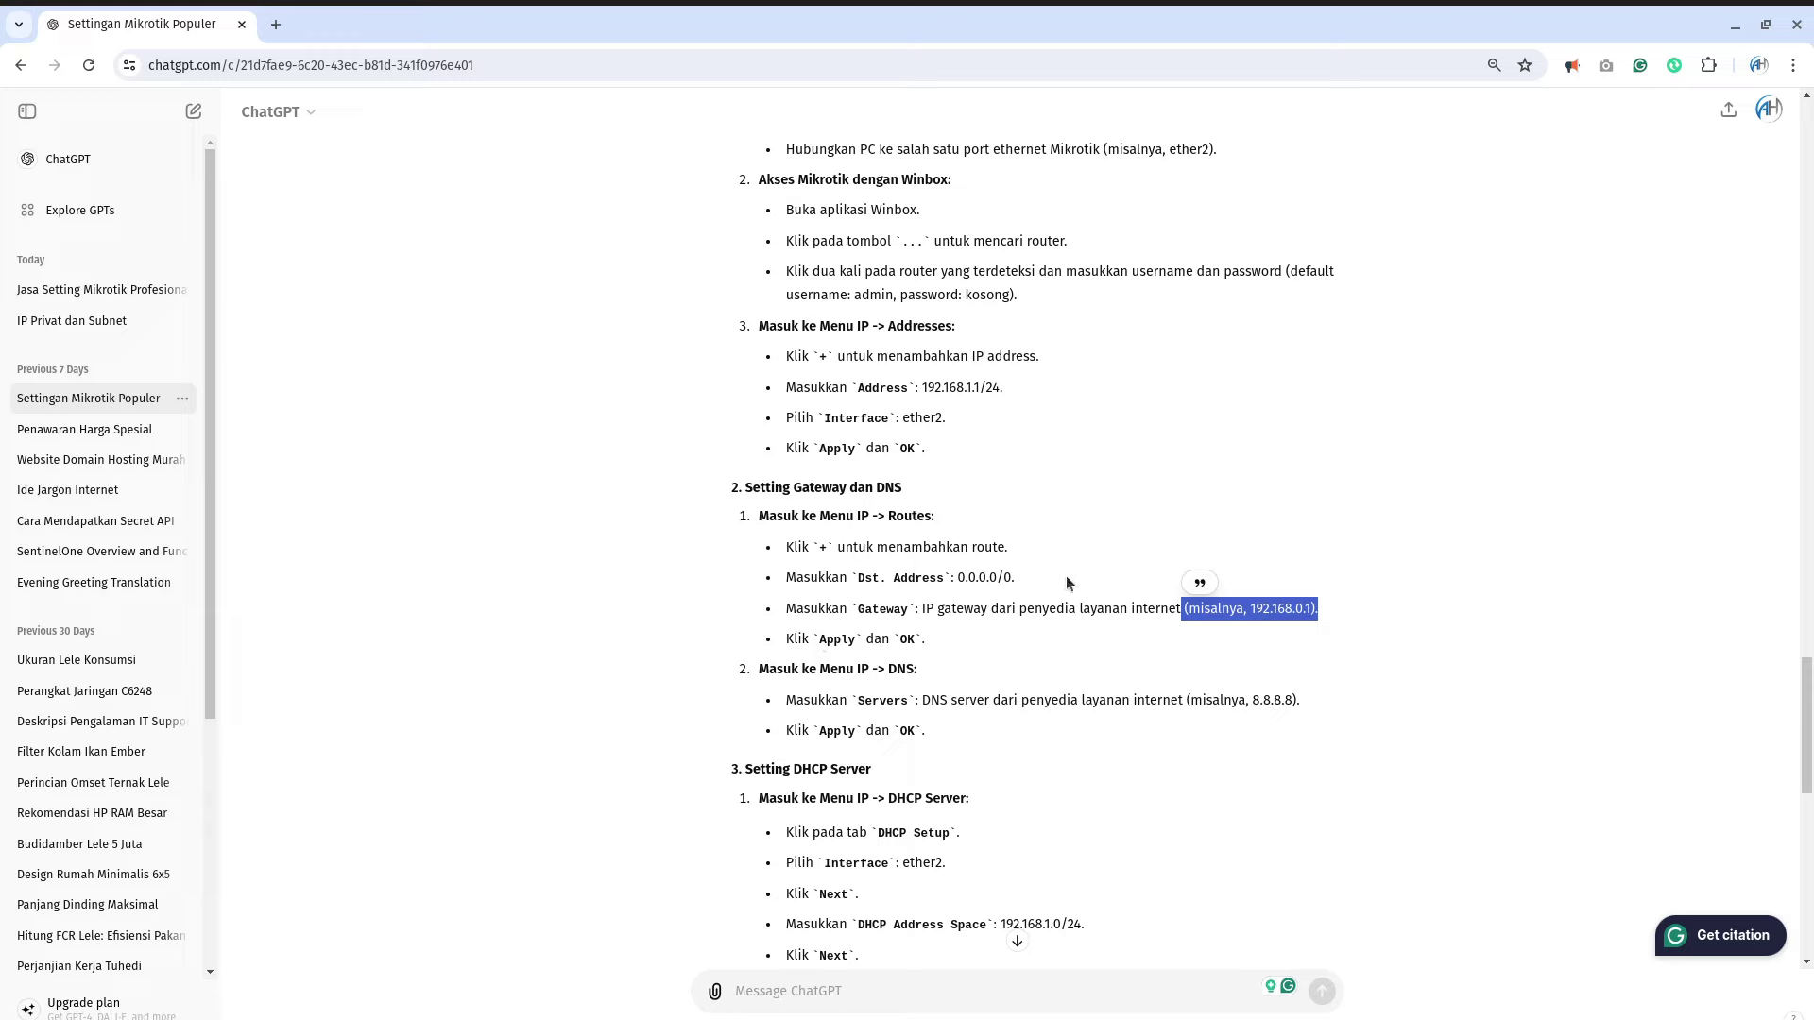
pyautogui.click(1111, 696)
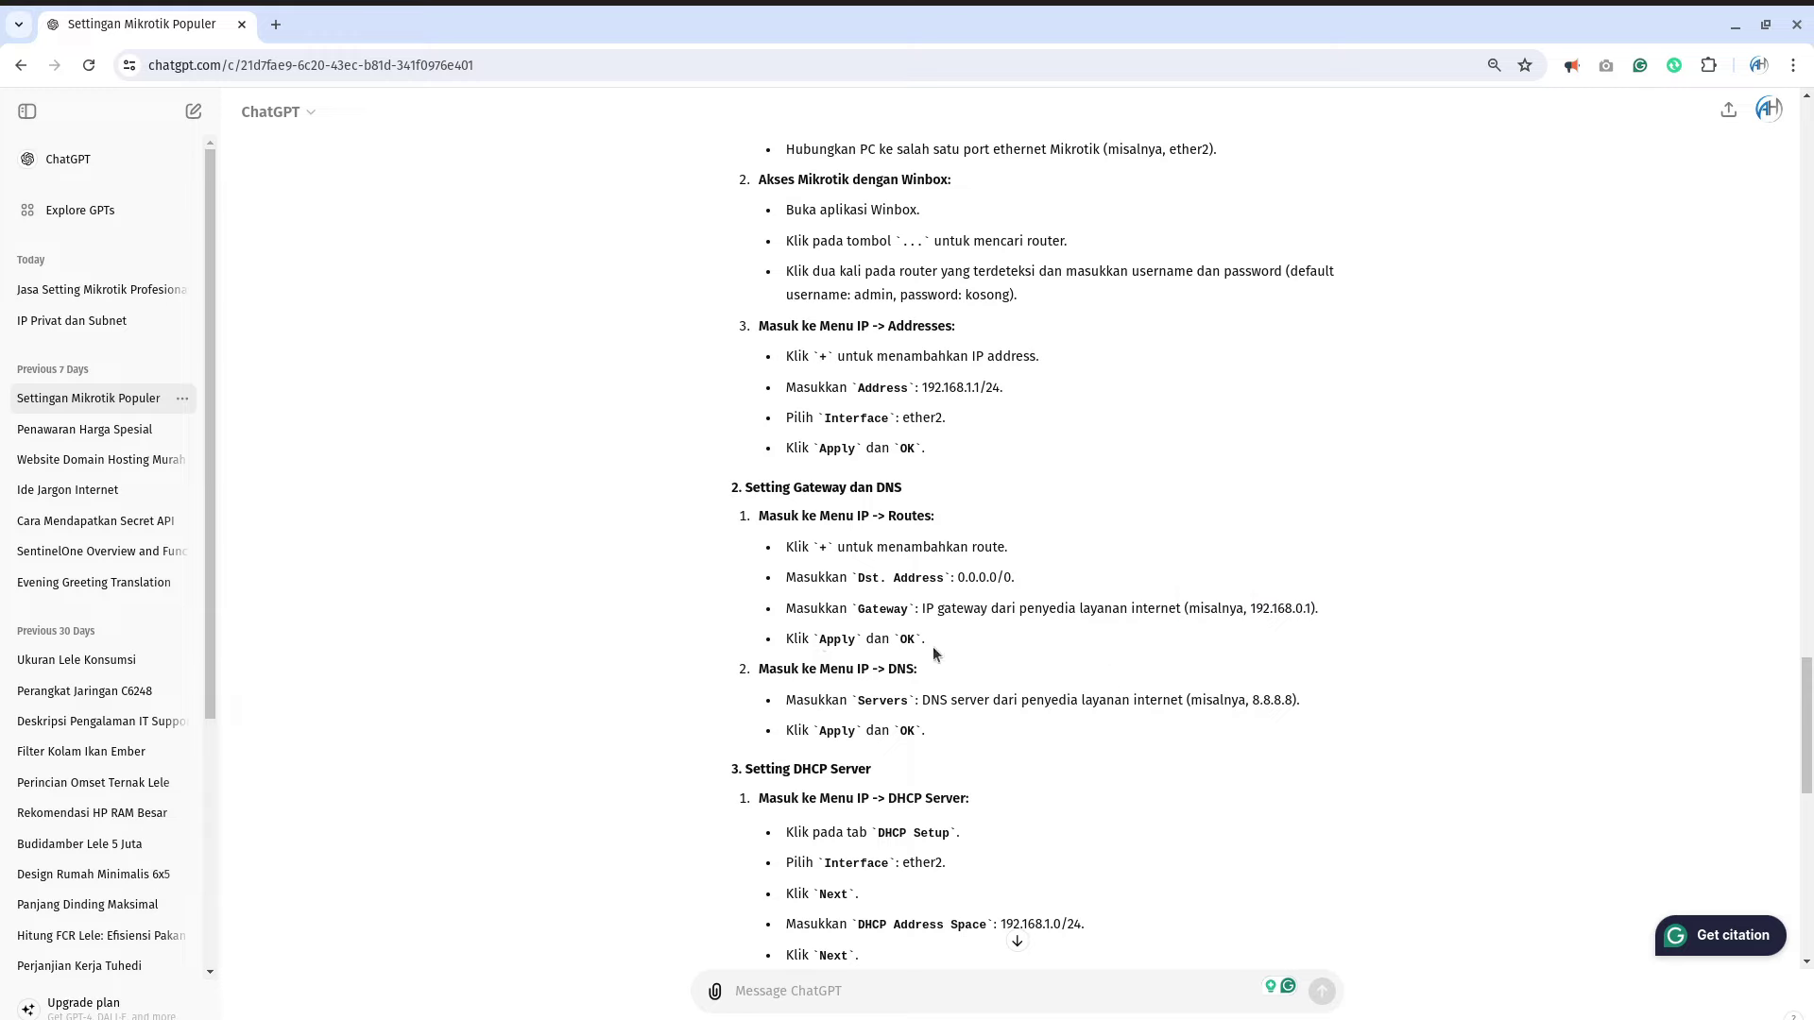
pyautogui.moveTo(942, 677); pyautogui.dragTo(757, 670)
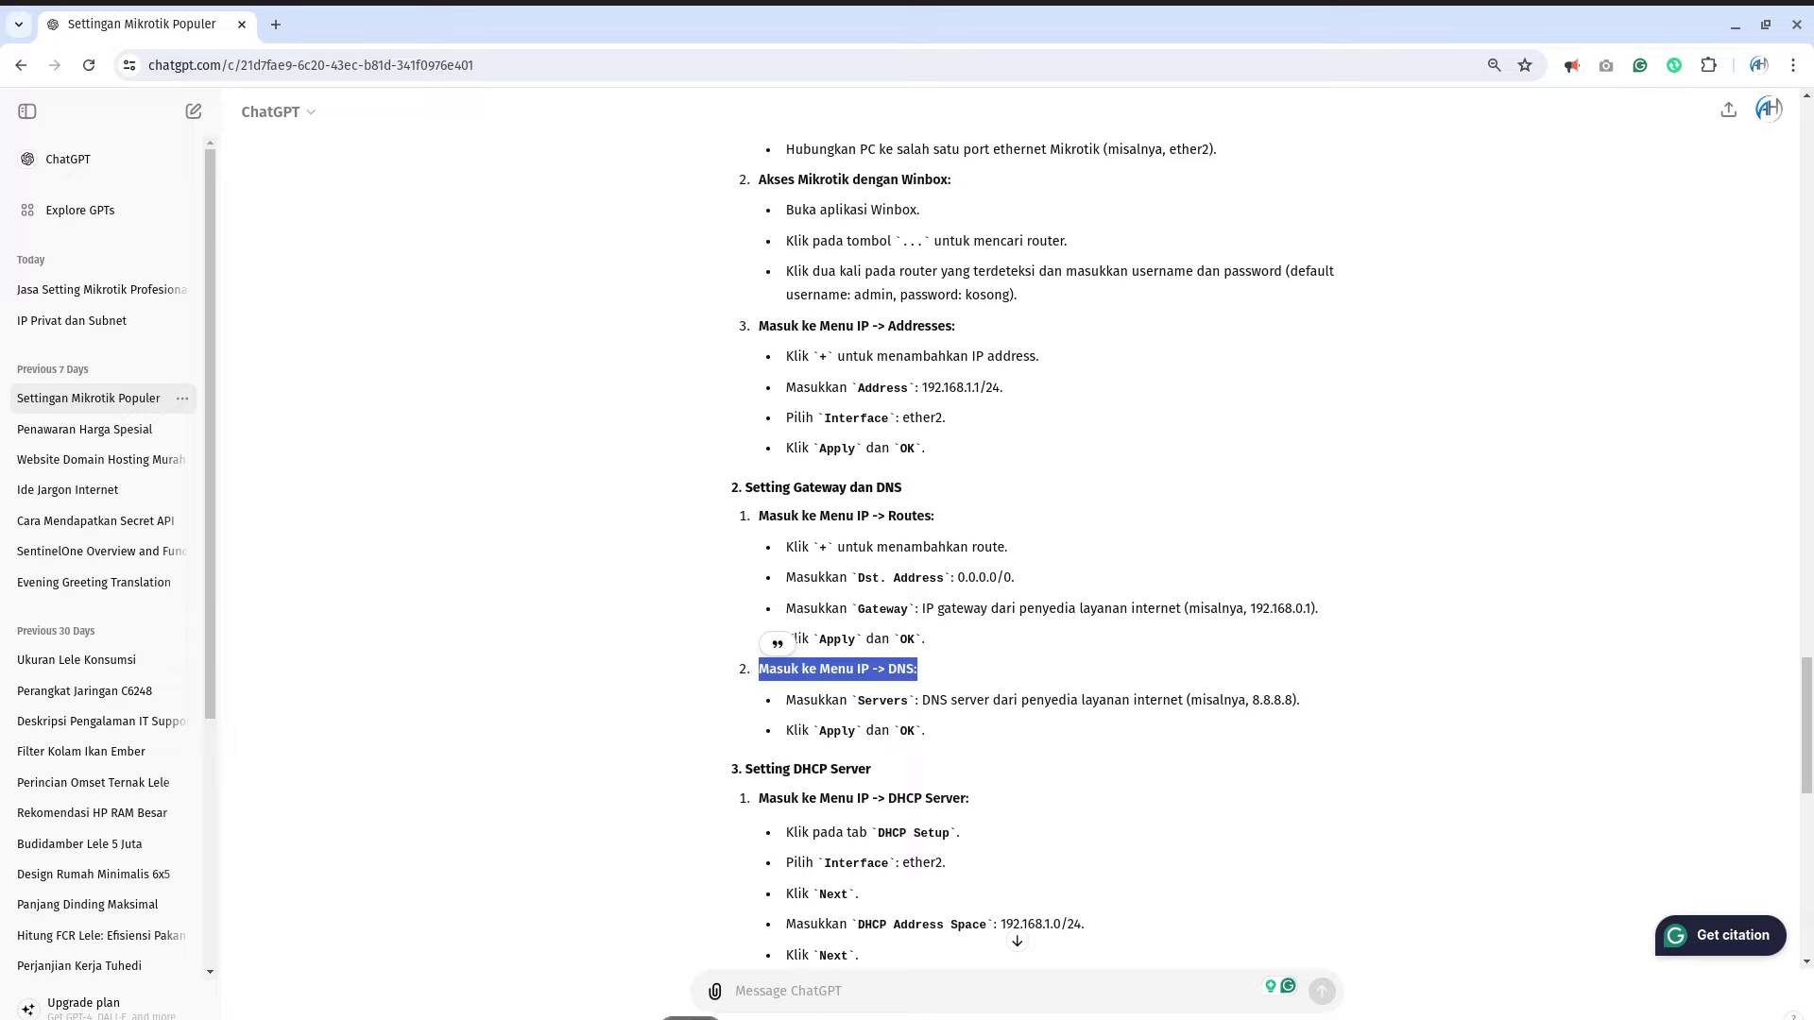
pyautogui.hotkey('alt', 'Tab')
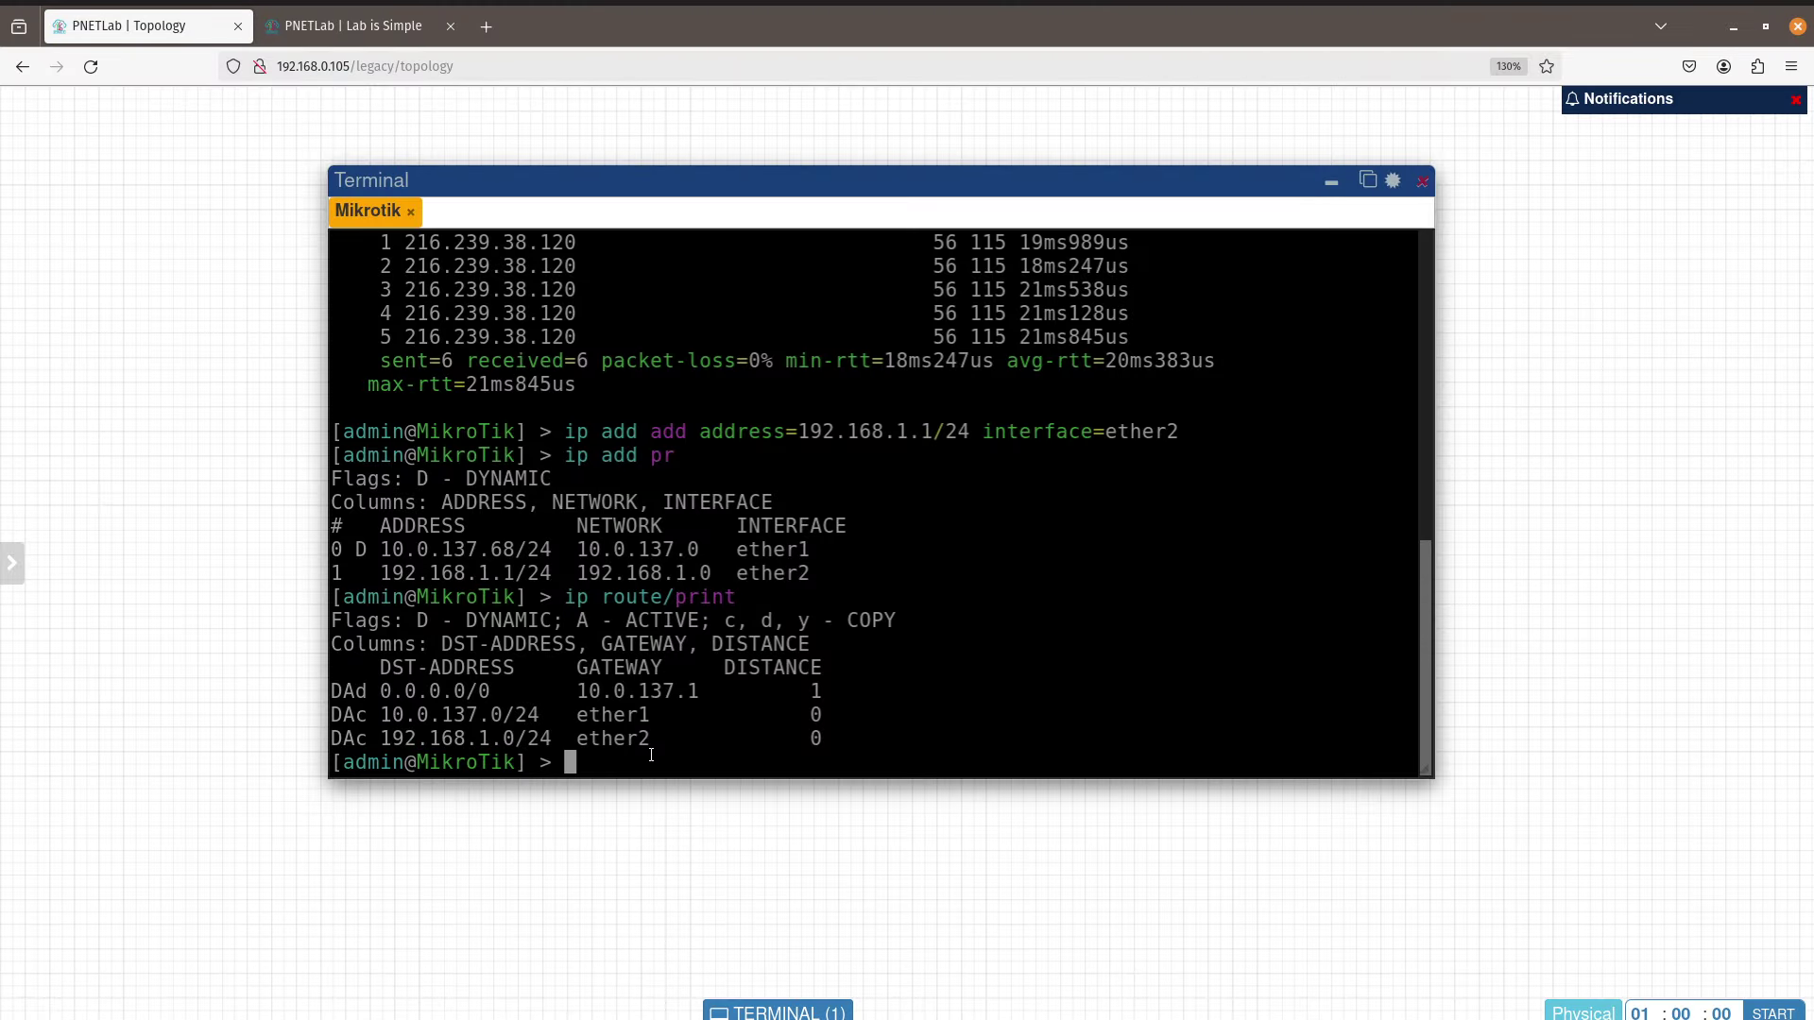
pyautogui.write('ip dns/pr')
pyautogui.press('Return')
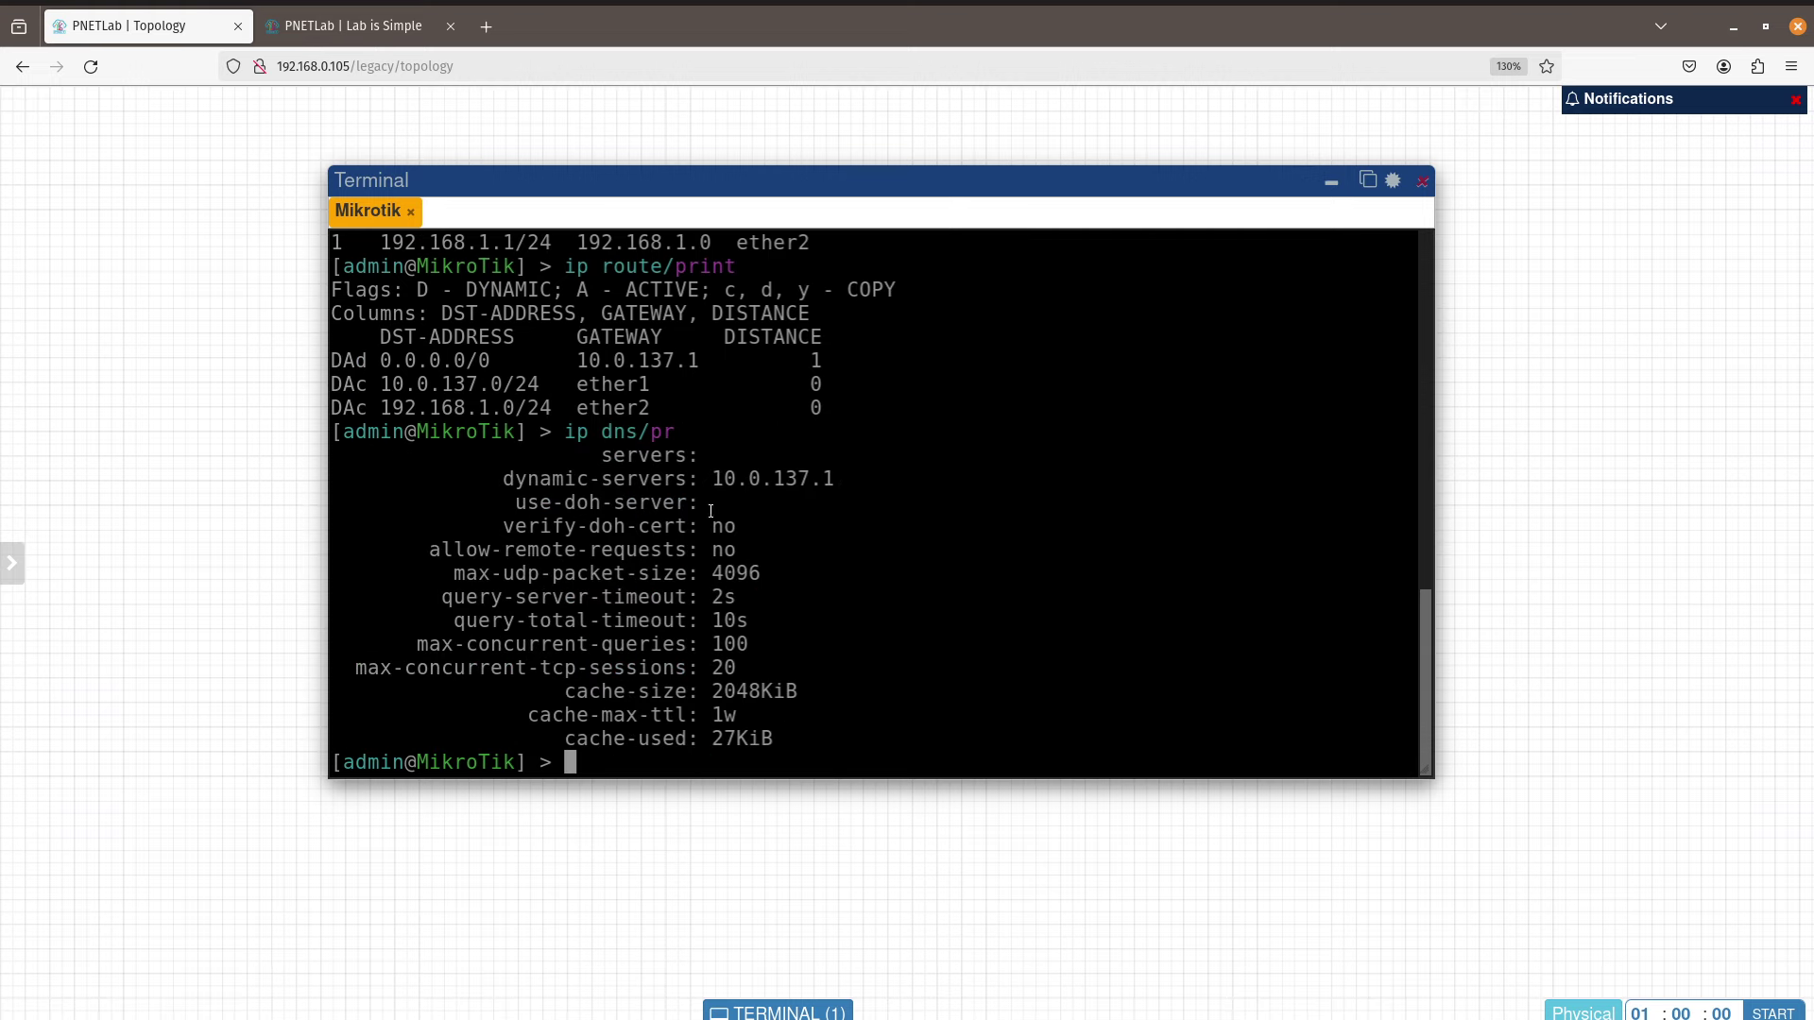
pyautogui.moveTo(856, 481); pyautogui.dragTo(717, 479)
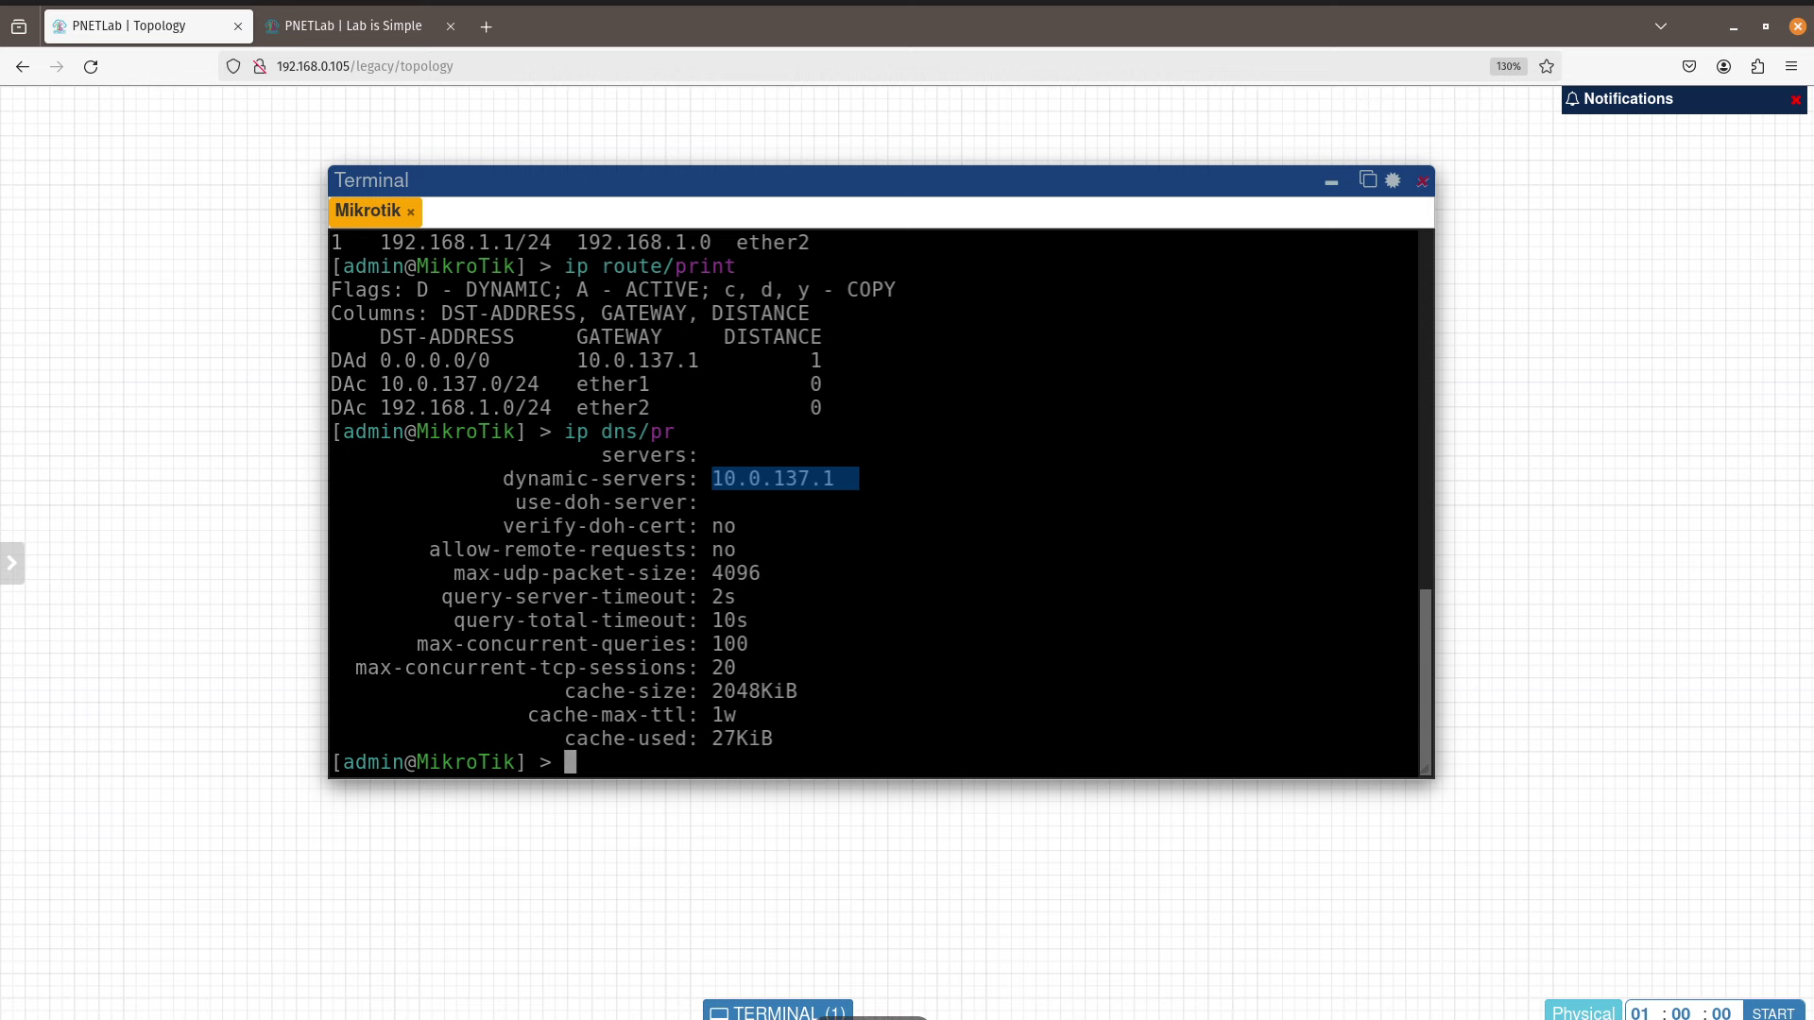
# Step: Highlight the DNS Servers instruction in the ChatGPT module and begin an ip dns command in the Mikrotik console
pyautogui.hotkey('alt', 'Tab')
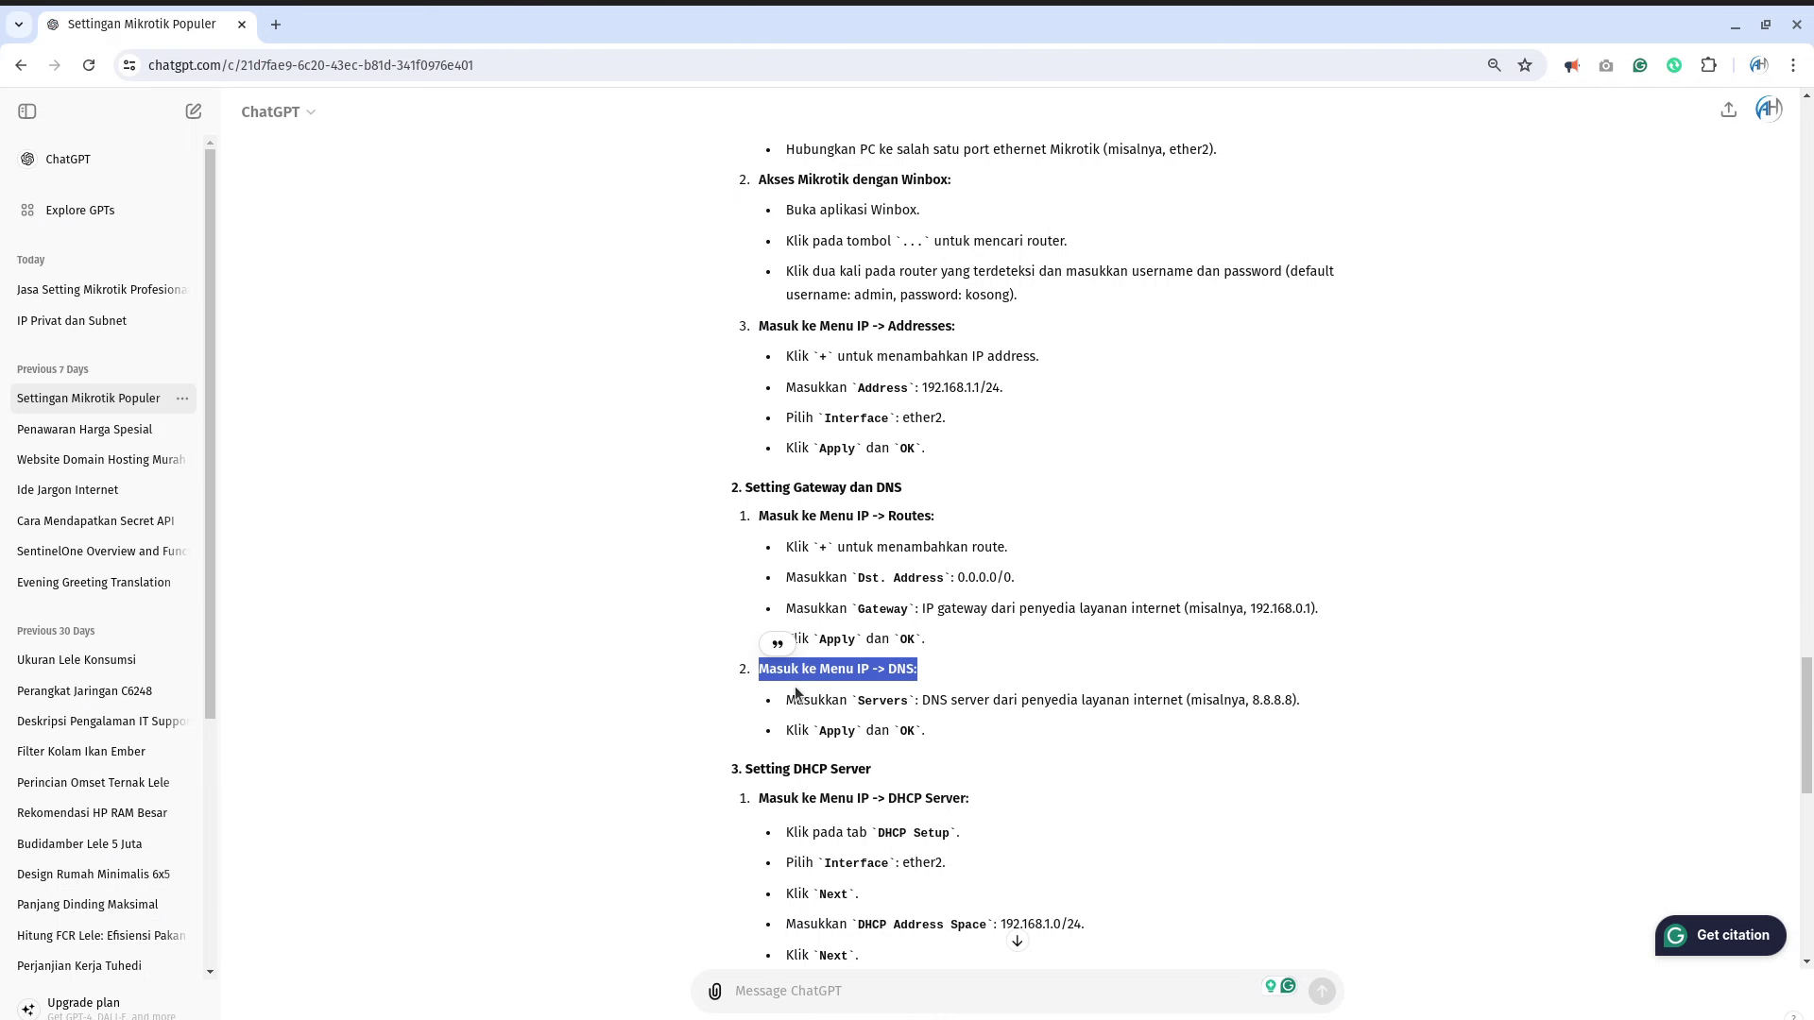
pyautogui.moveTo(787, 701); pyautogui.dragTo(942, 701)
pyautogui.click(858, 735)
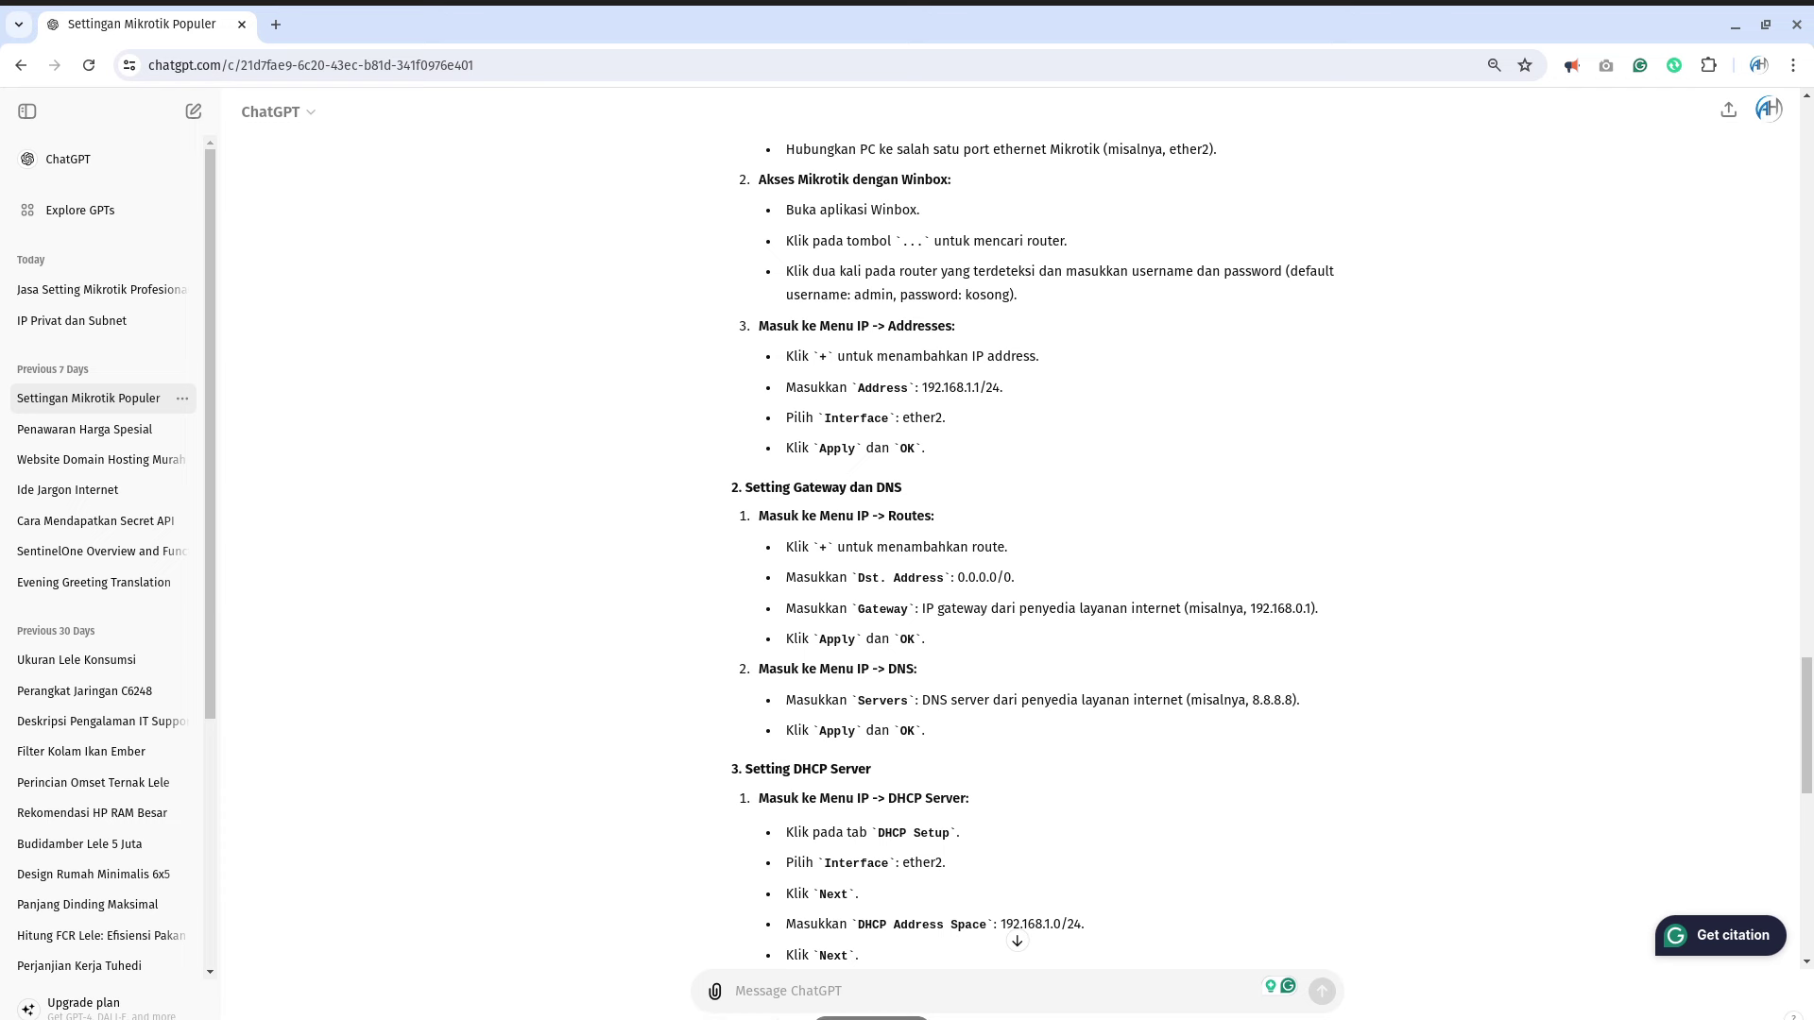
pyautogui.hotkey('alt', 'Tab')
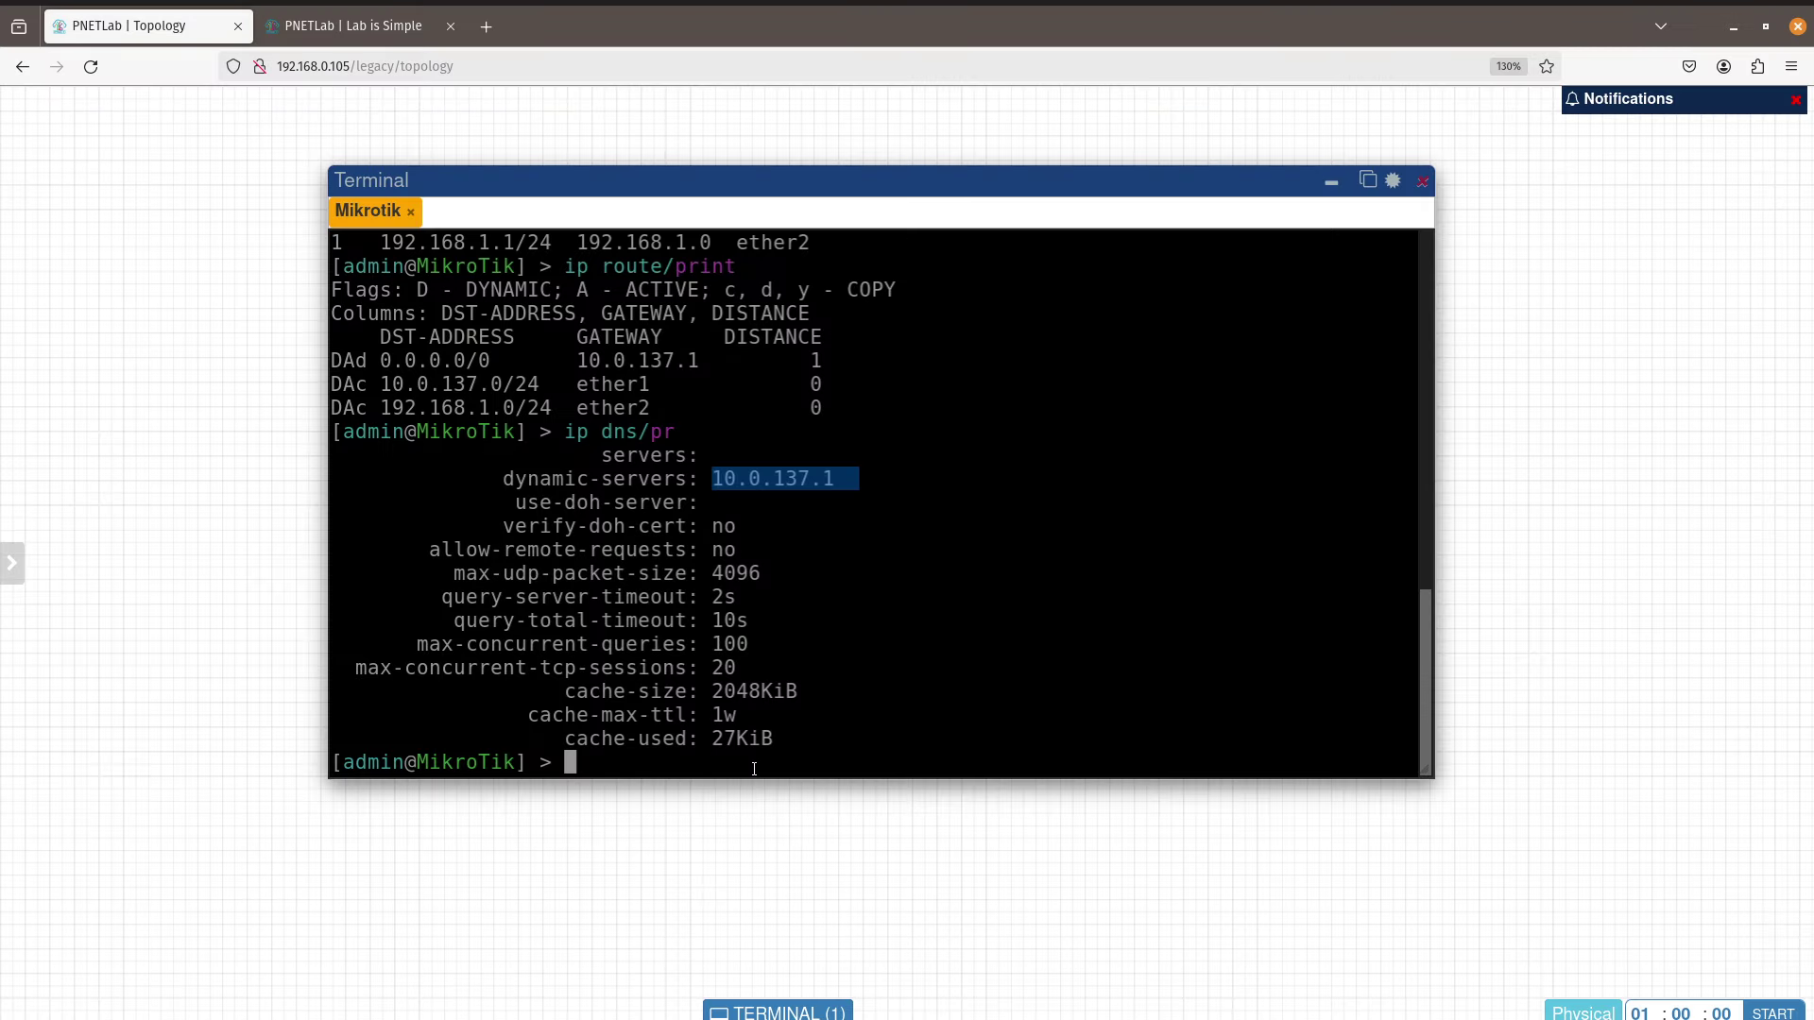
pyautogui.click(753, 768)
pyautogui.write('ip dn')
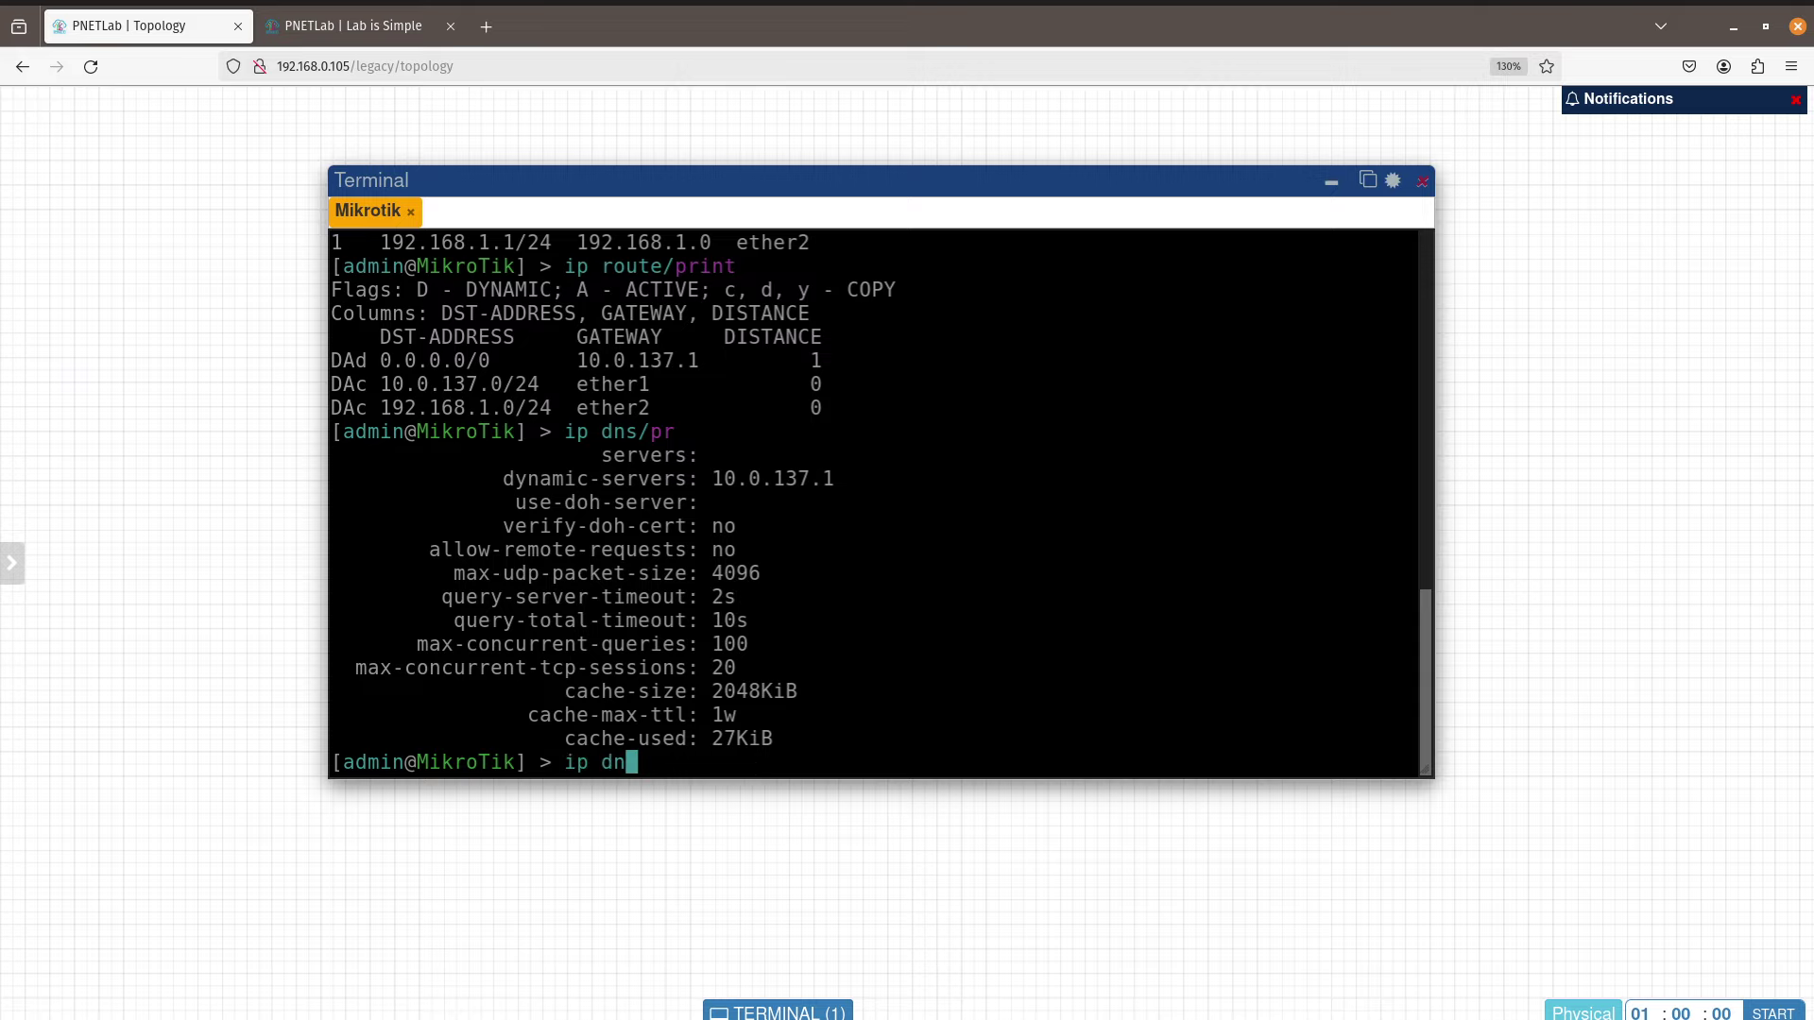
pyautogui.write('s/se')
pyautogui.press('BackSpace')
pyautogui.press('BackSpace')
pyautogui.press('BackSpace')
pyautogui.write('se')
pyautogui.press('BackSpace')
pyautogui.press('BackSpace')
pyautogui.write('?')
pyautogui.press('BackSpace')
pyautogui.press('BackSpace')
pyautogui.write('add ser=')
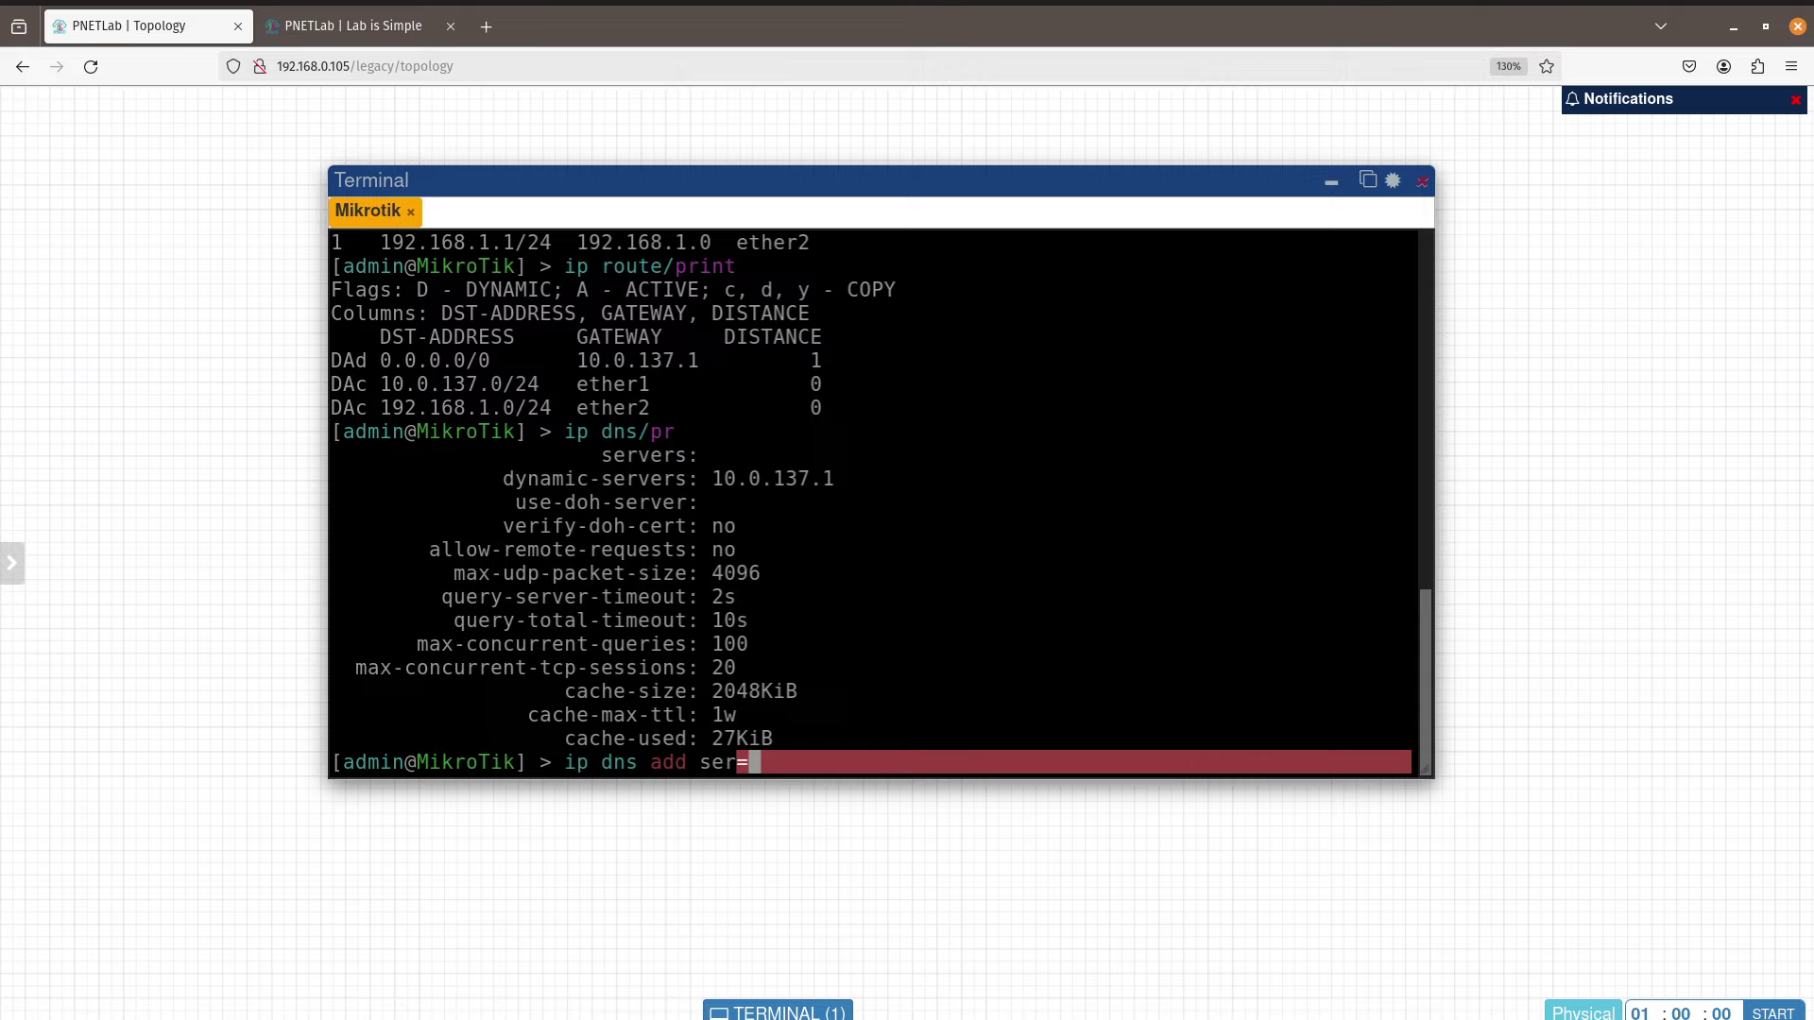
pyautogui.press('BackSpace')
pyautogui.press('BackSpace')
pyautogui.press('BackSpace')
pyautogui.press('BackSpace')
pyautogui.press('BackSpace')
pyautogui.press('BackSpace')
pyautogui.press('BackSpace')
pyautogui.press('BackSpace')
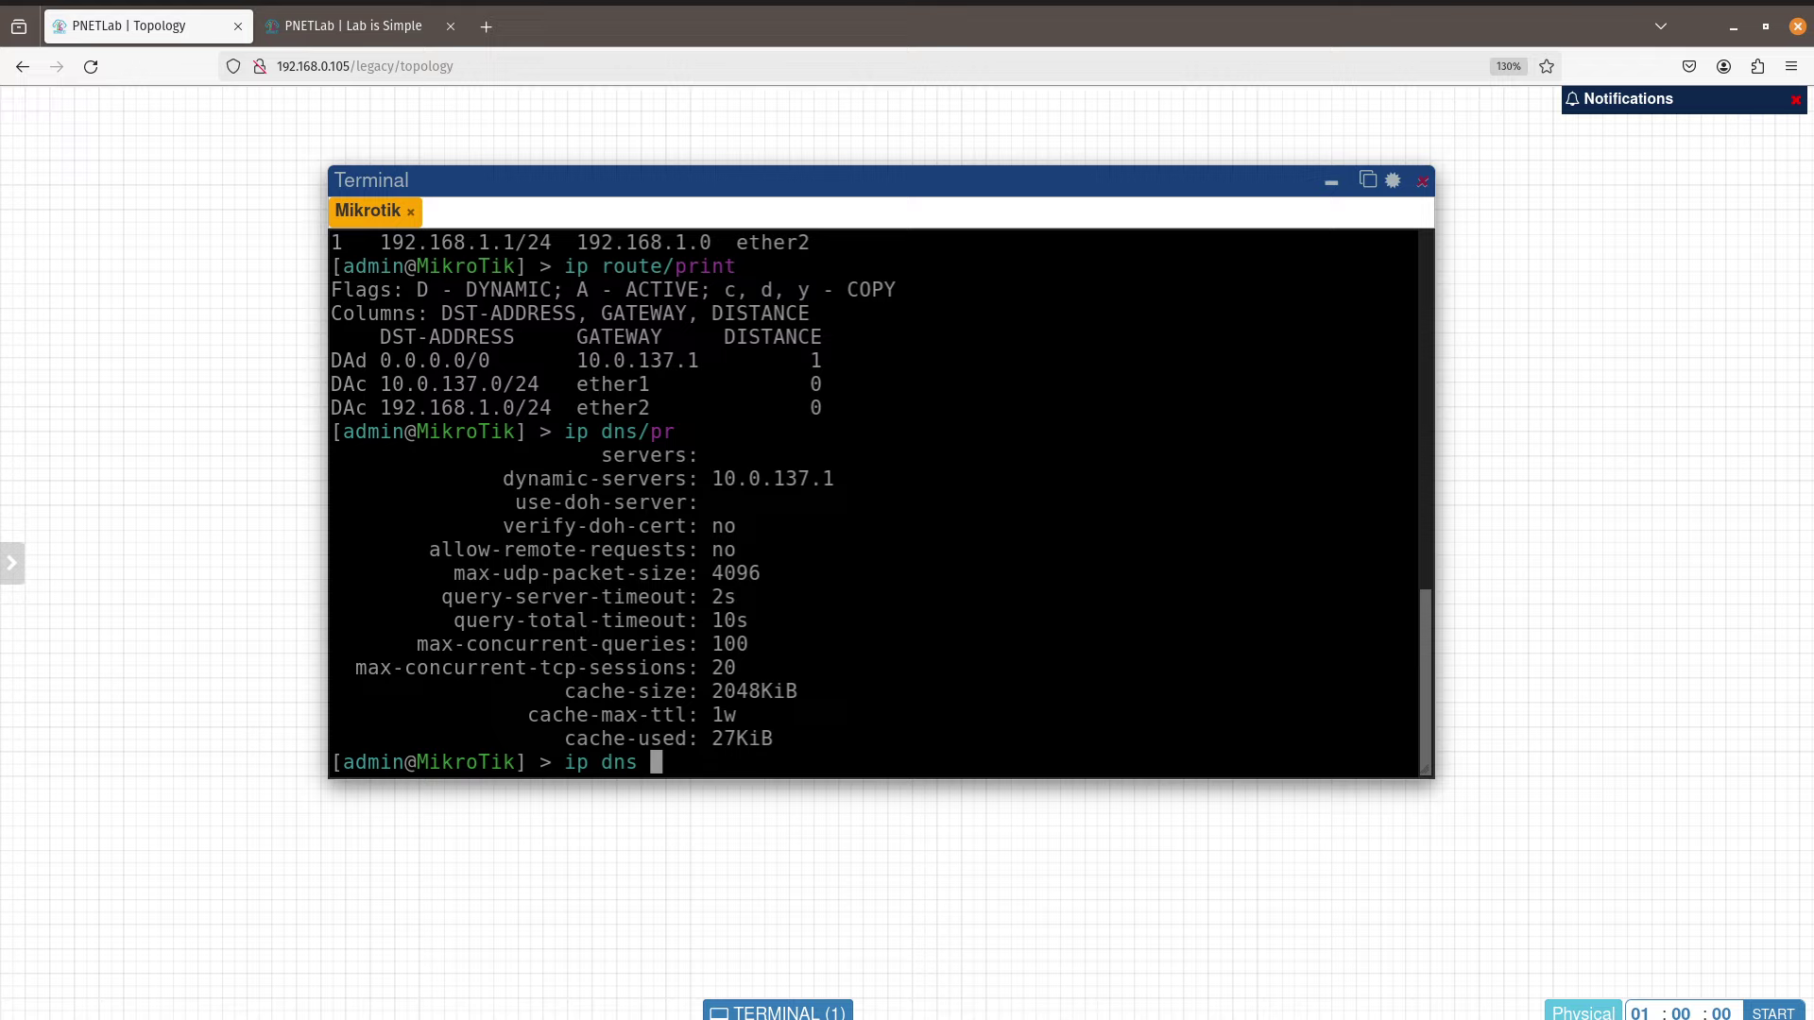
# Step: Try the ? help on ip dns, then list the commands available under ip and ip dns
pyautogui.write('?')
pyautogui.press('Return')
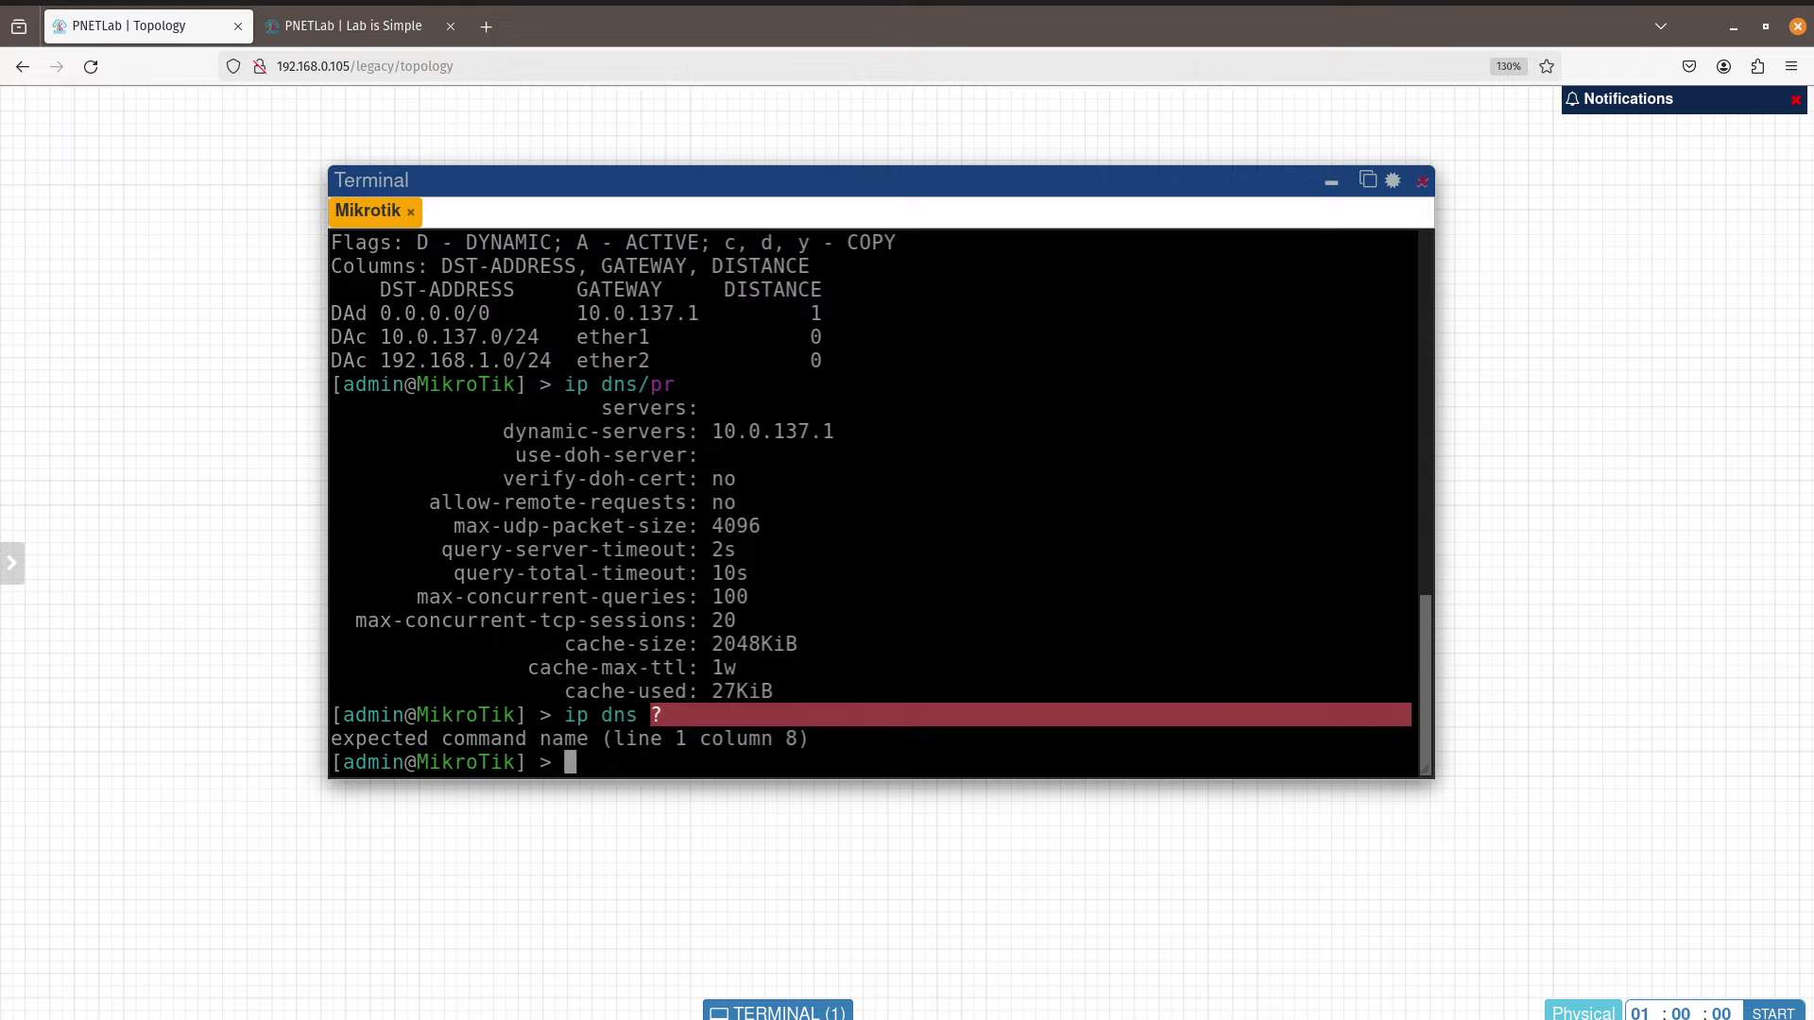
pyautogui.write('ip')
pyautogui.press('Tab')
pyautogui.press('Tab')
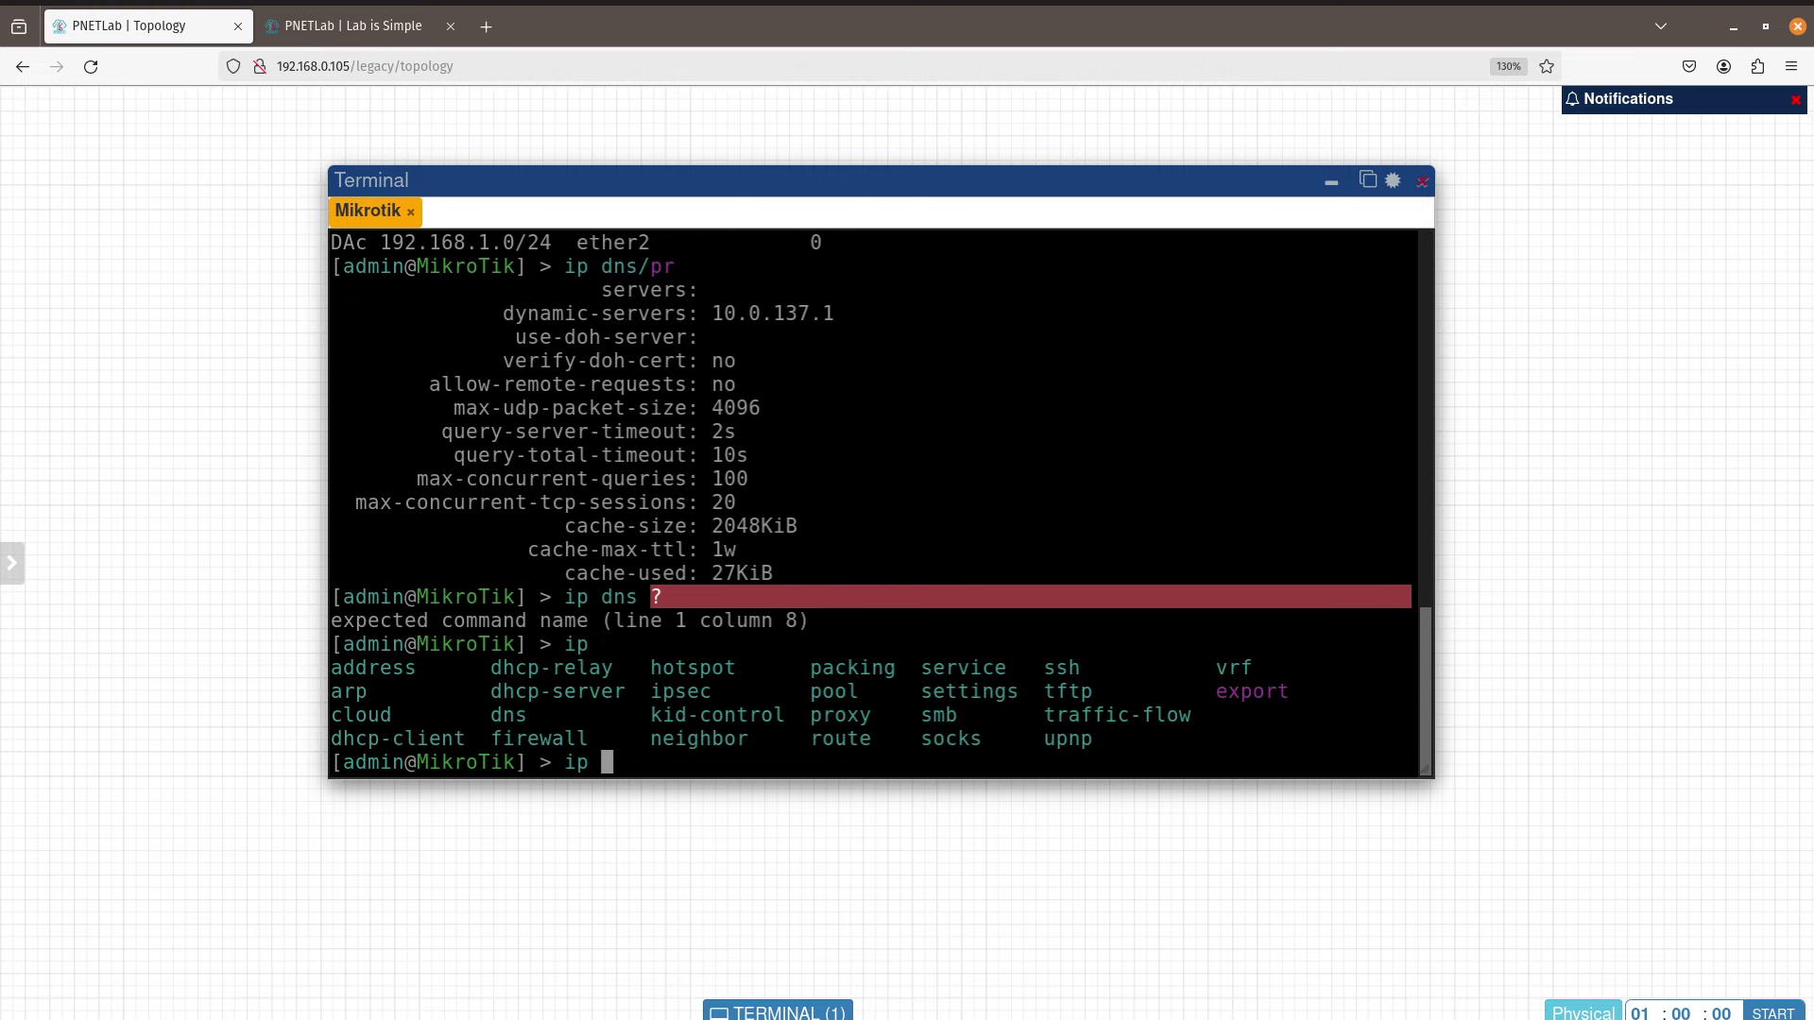
pyautogui.write('dns/')
pyautogui.press('Tab')
pyautogui.press('Tab')
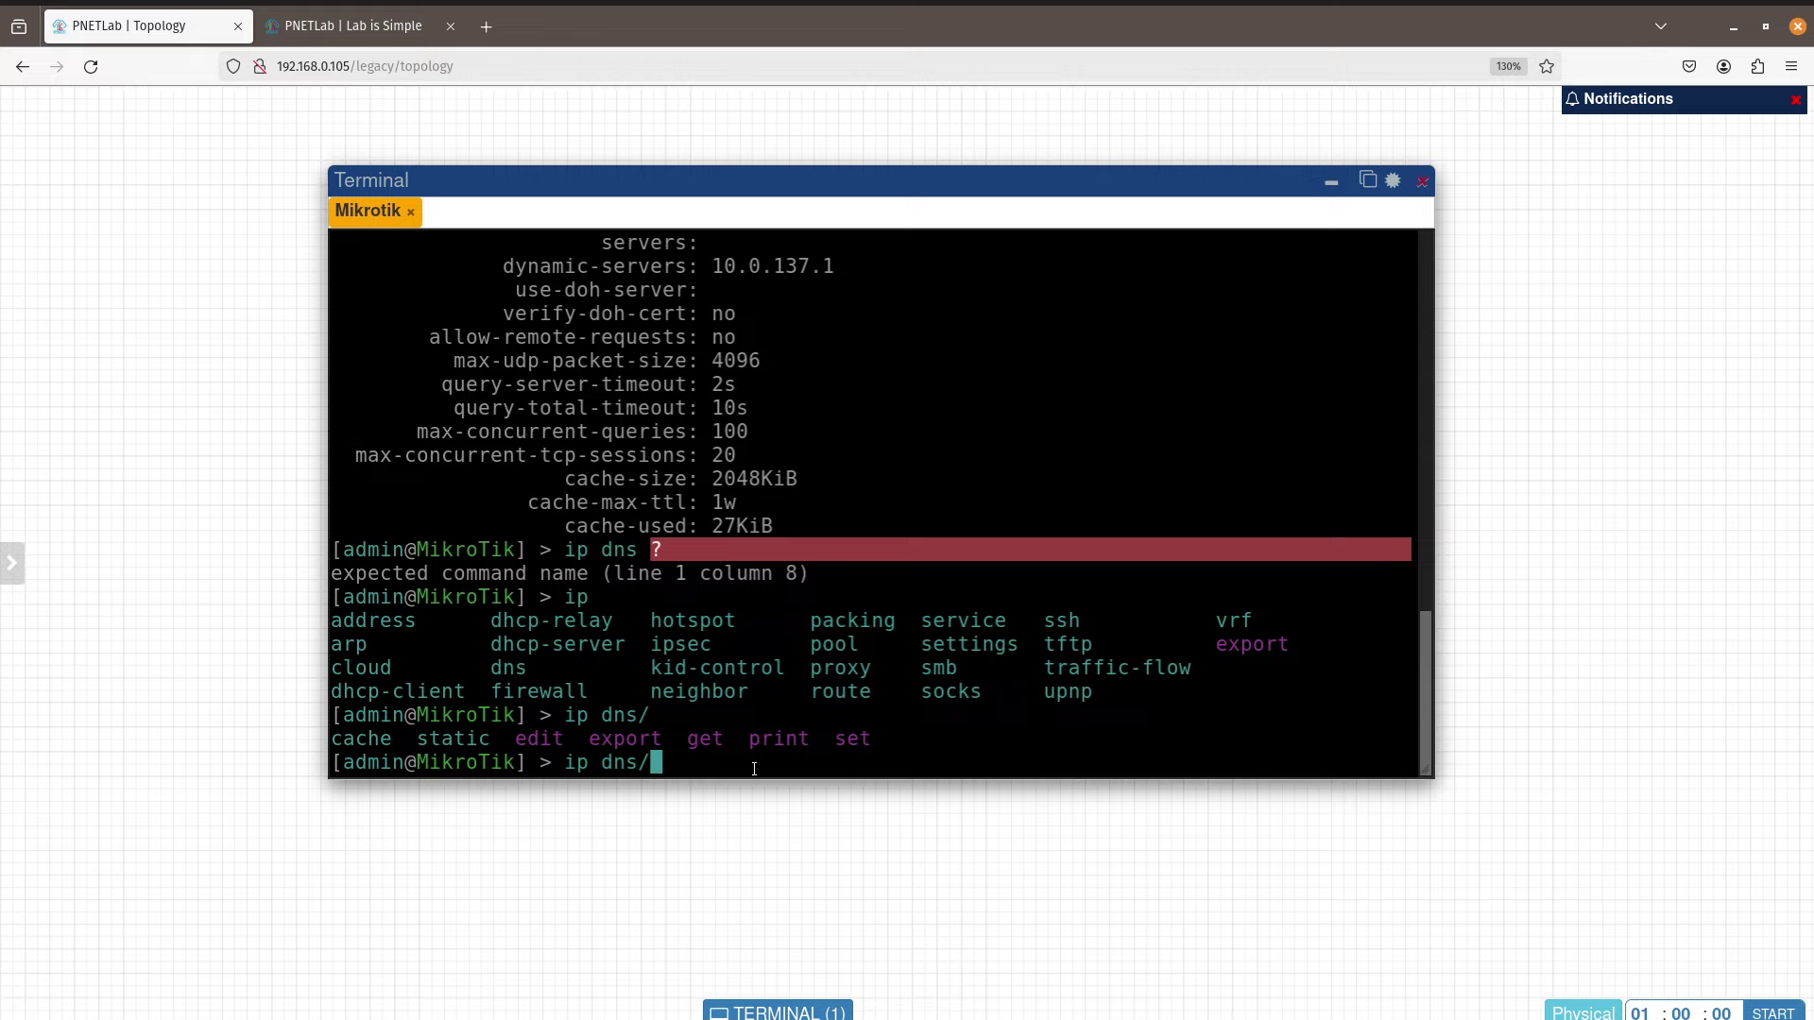
# Step: Set the router's DNS server to 8.8.8.8 with the ip dns/set command
pyautogui.write('st')
pyautogui.press('BackSpace')
pyautogui.write('et')
pyautogui.write('192')
pyautogui.press('BackSpace')
pyautogui.press('BackSpace')
pyautogui.press('BackSpace')
pyautogui.press('BackSpace')
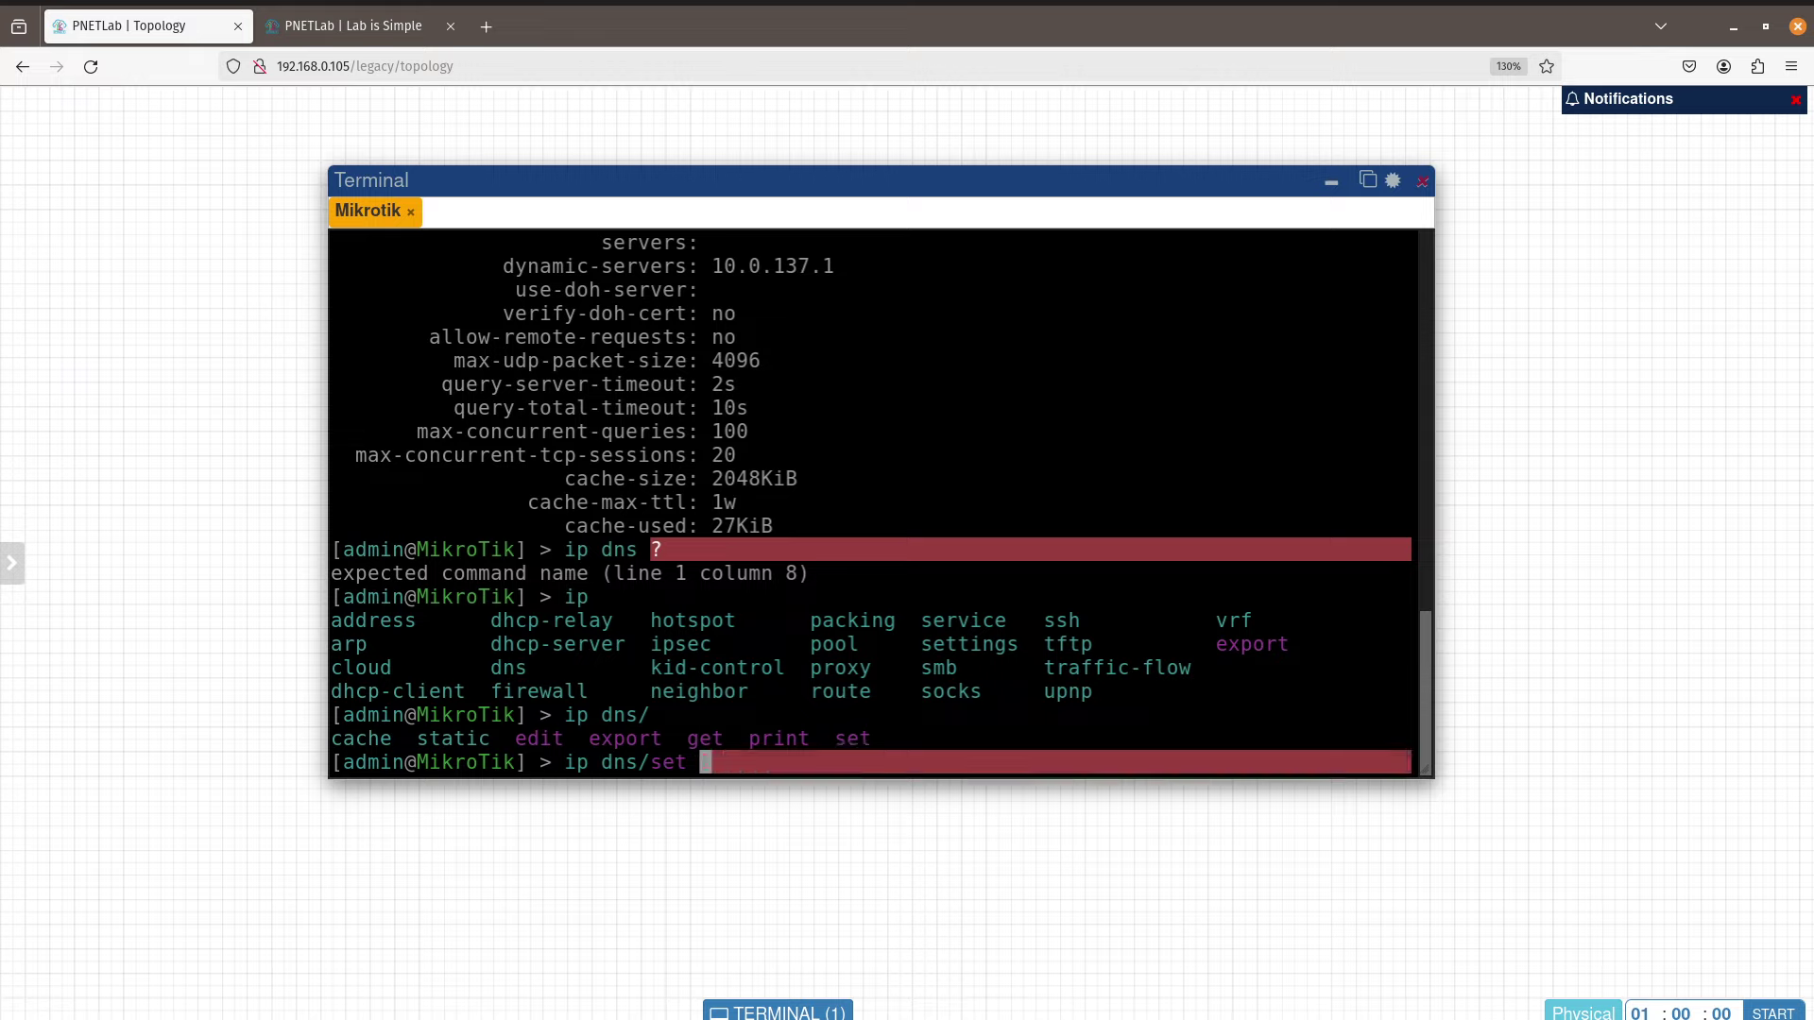
pyautogui.write('servers=')
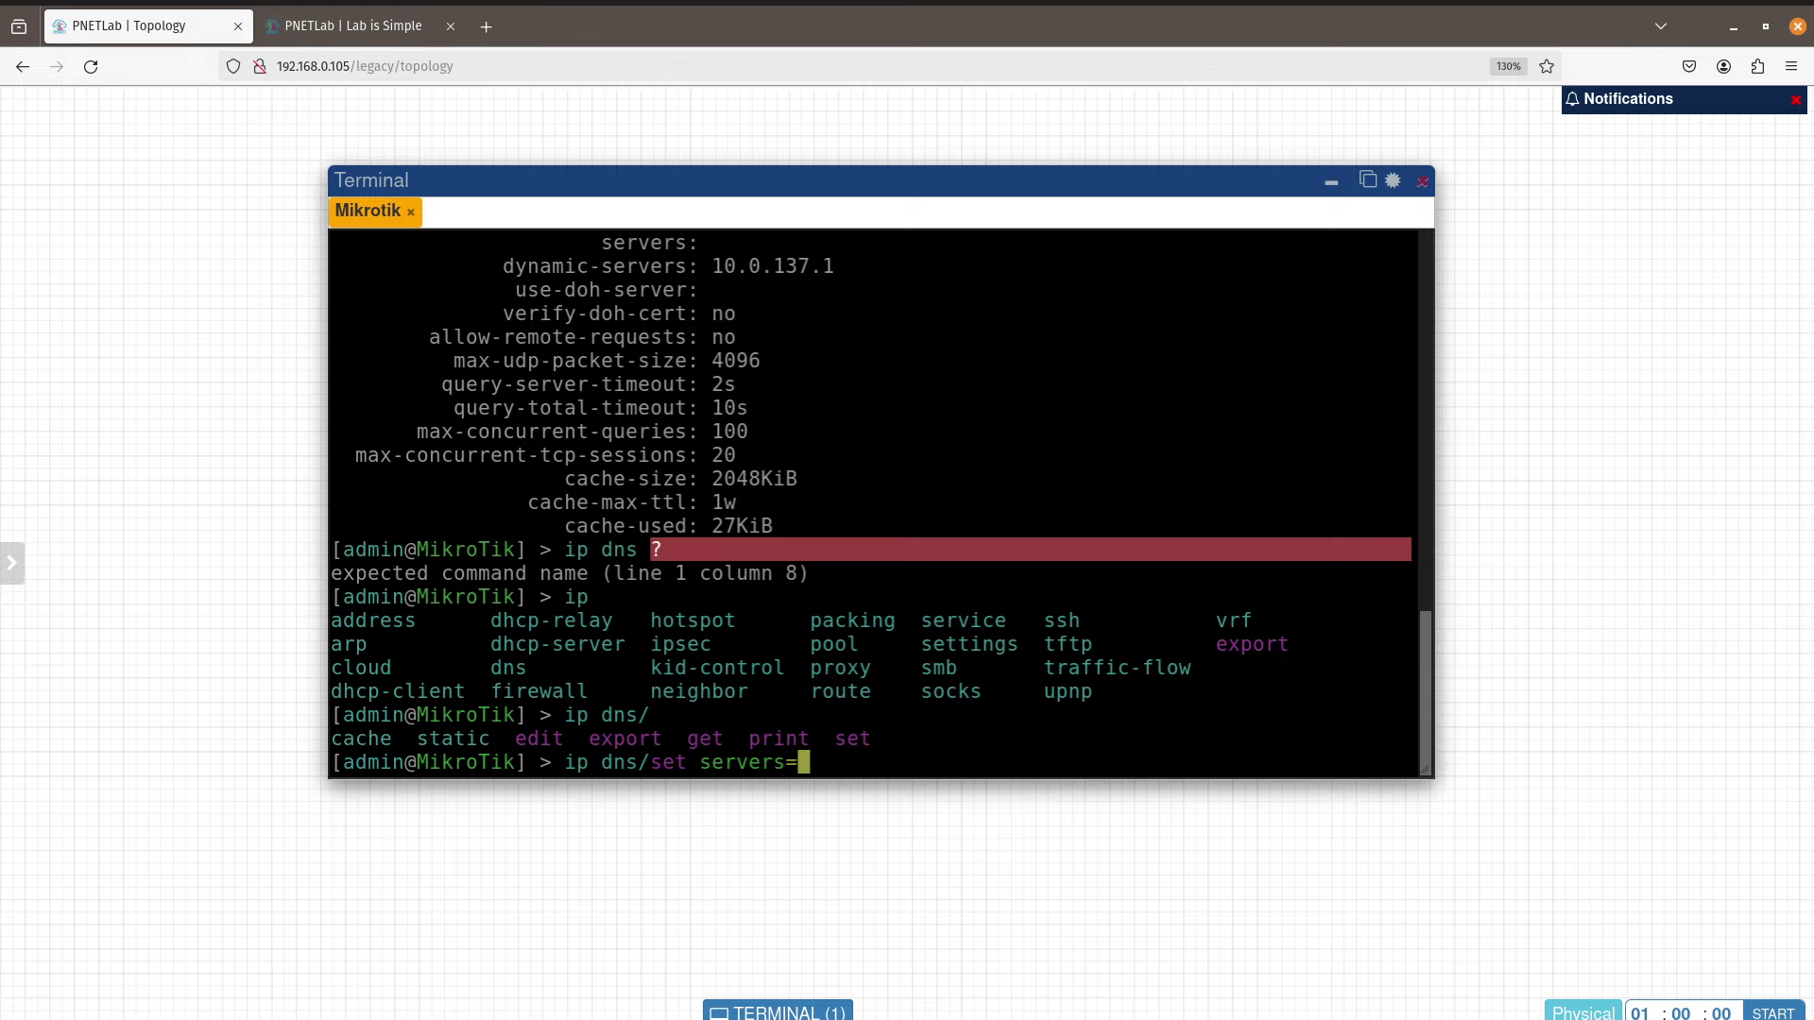
pyautogui.write('8.8.8.8 ?')
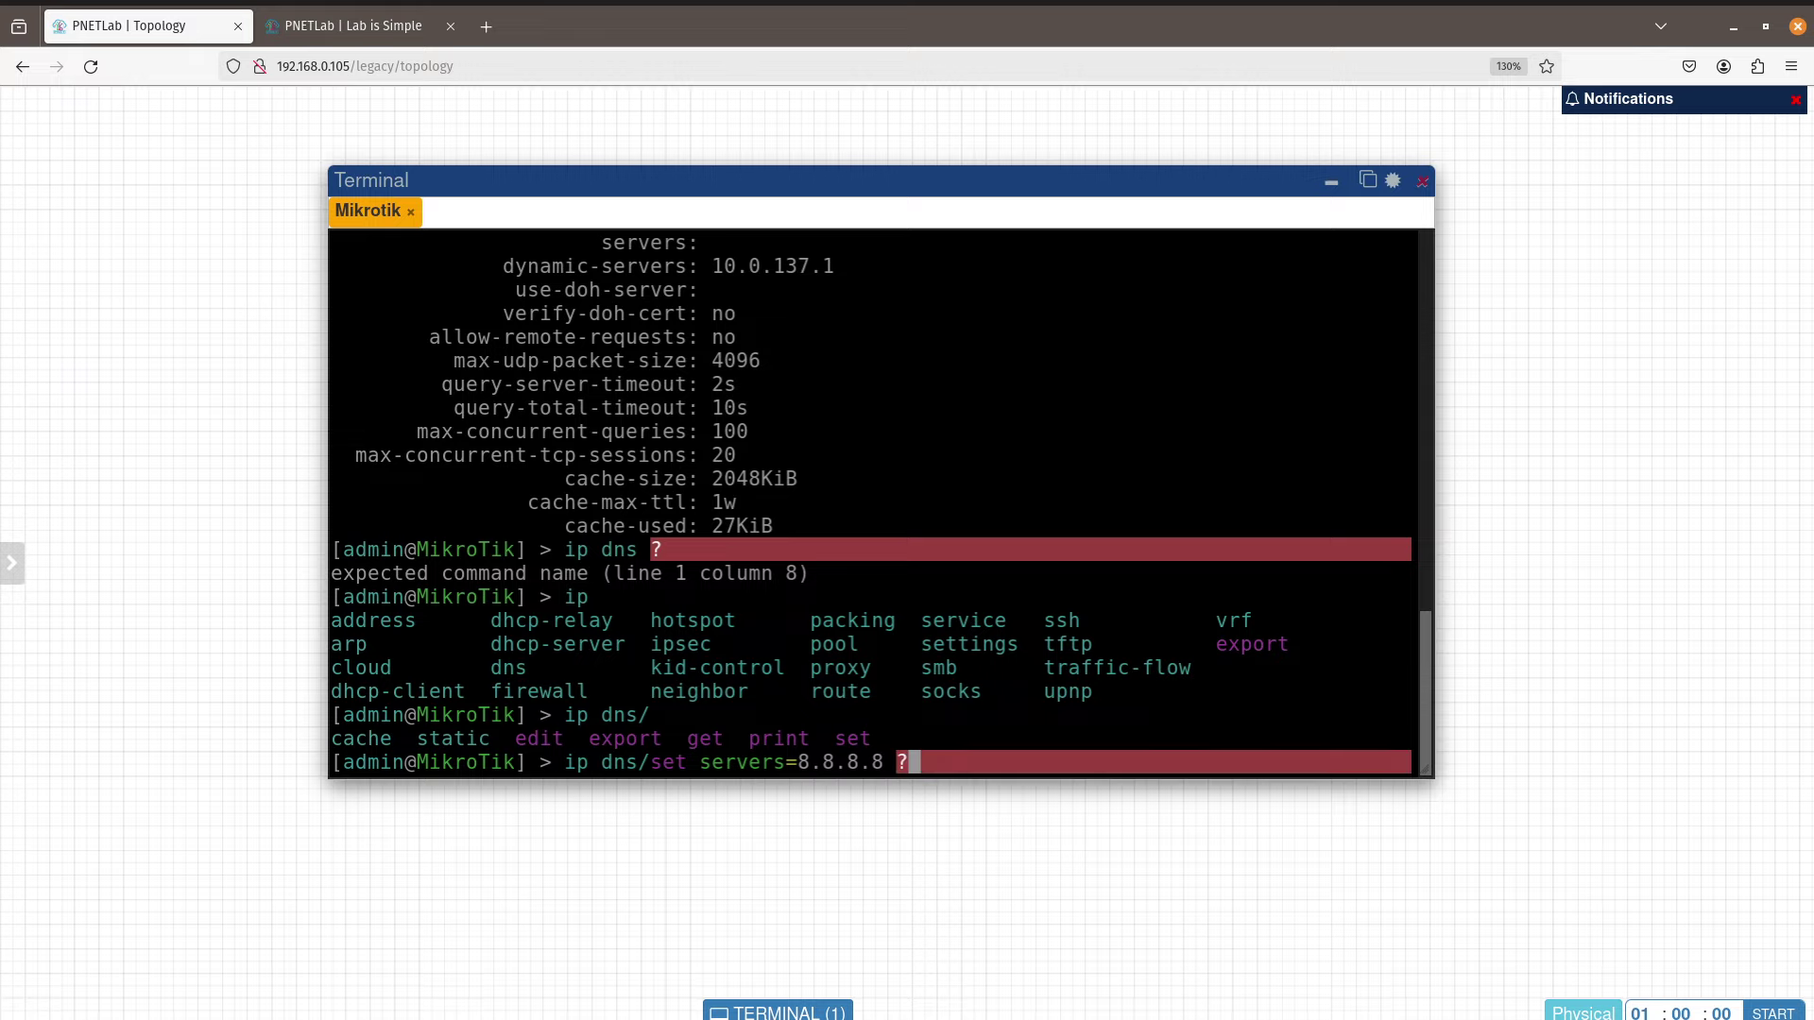
pyautogui.press('BackSpace')
pyautogui.press('BackSpace')
pyautogui.press('BackSpace')
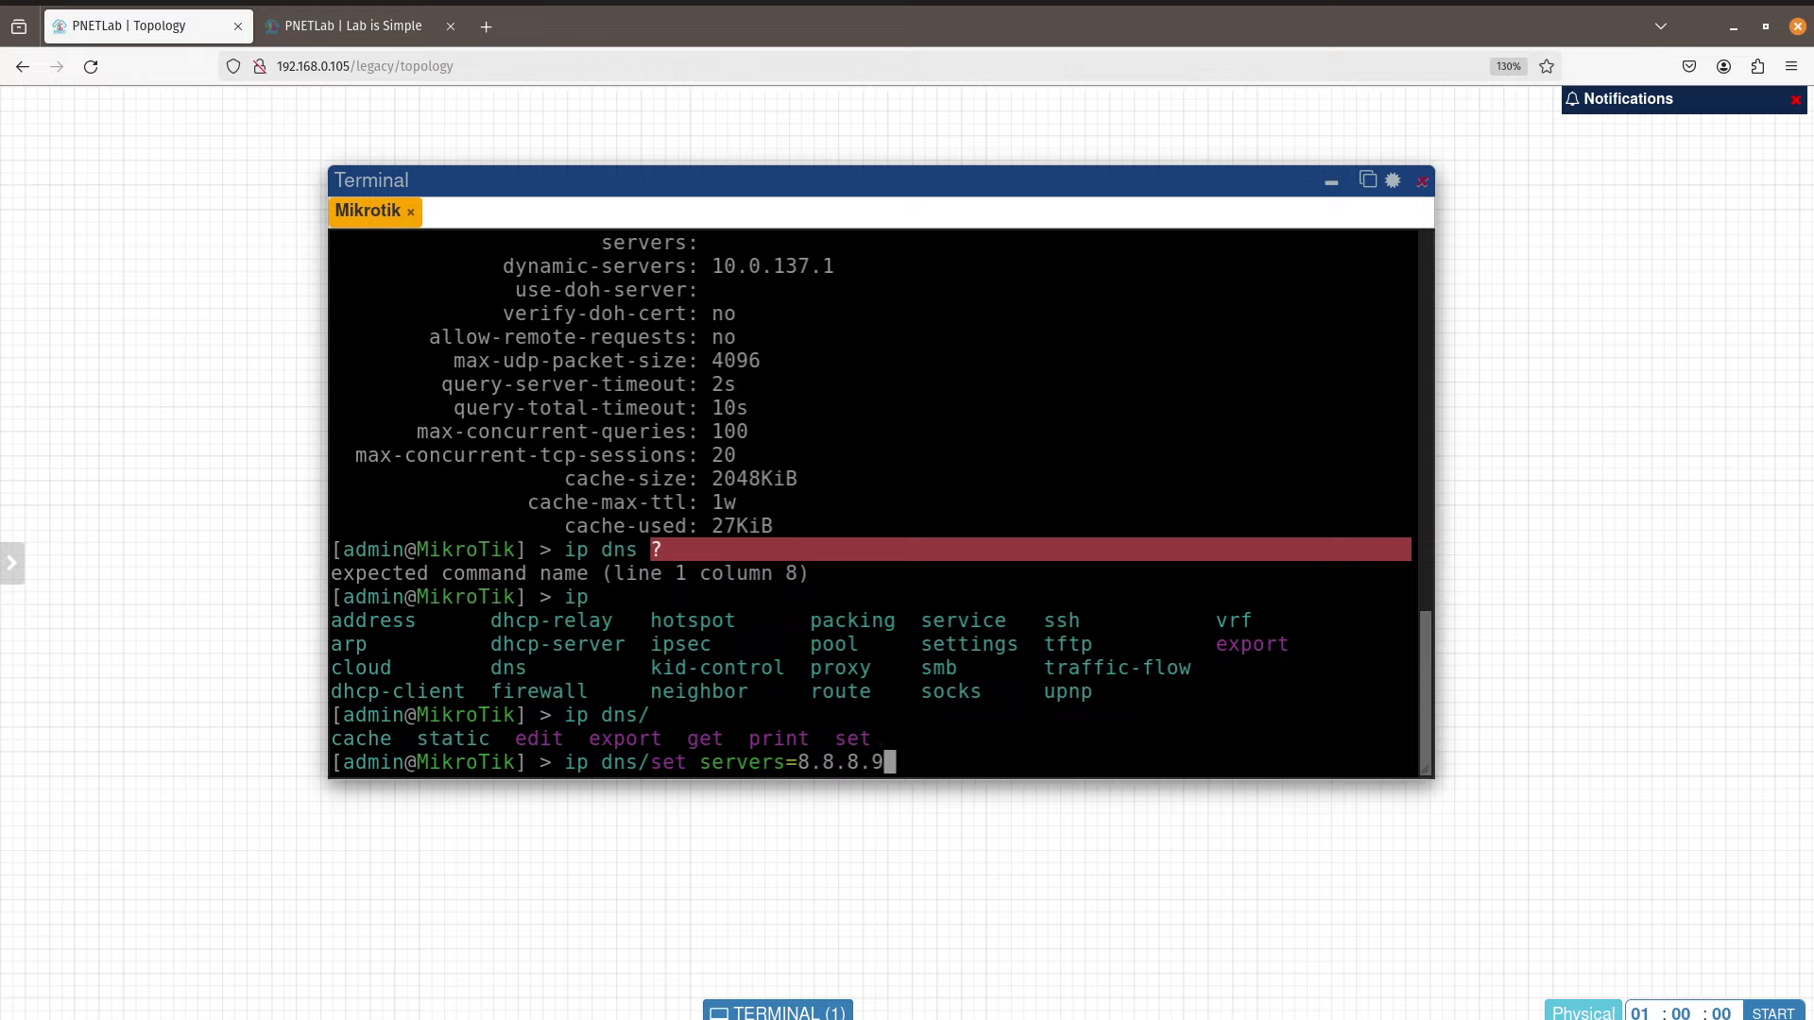
pyautogui.write('8')
pyautogui.press('BackSpace')
pyautogui.write('?')
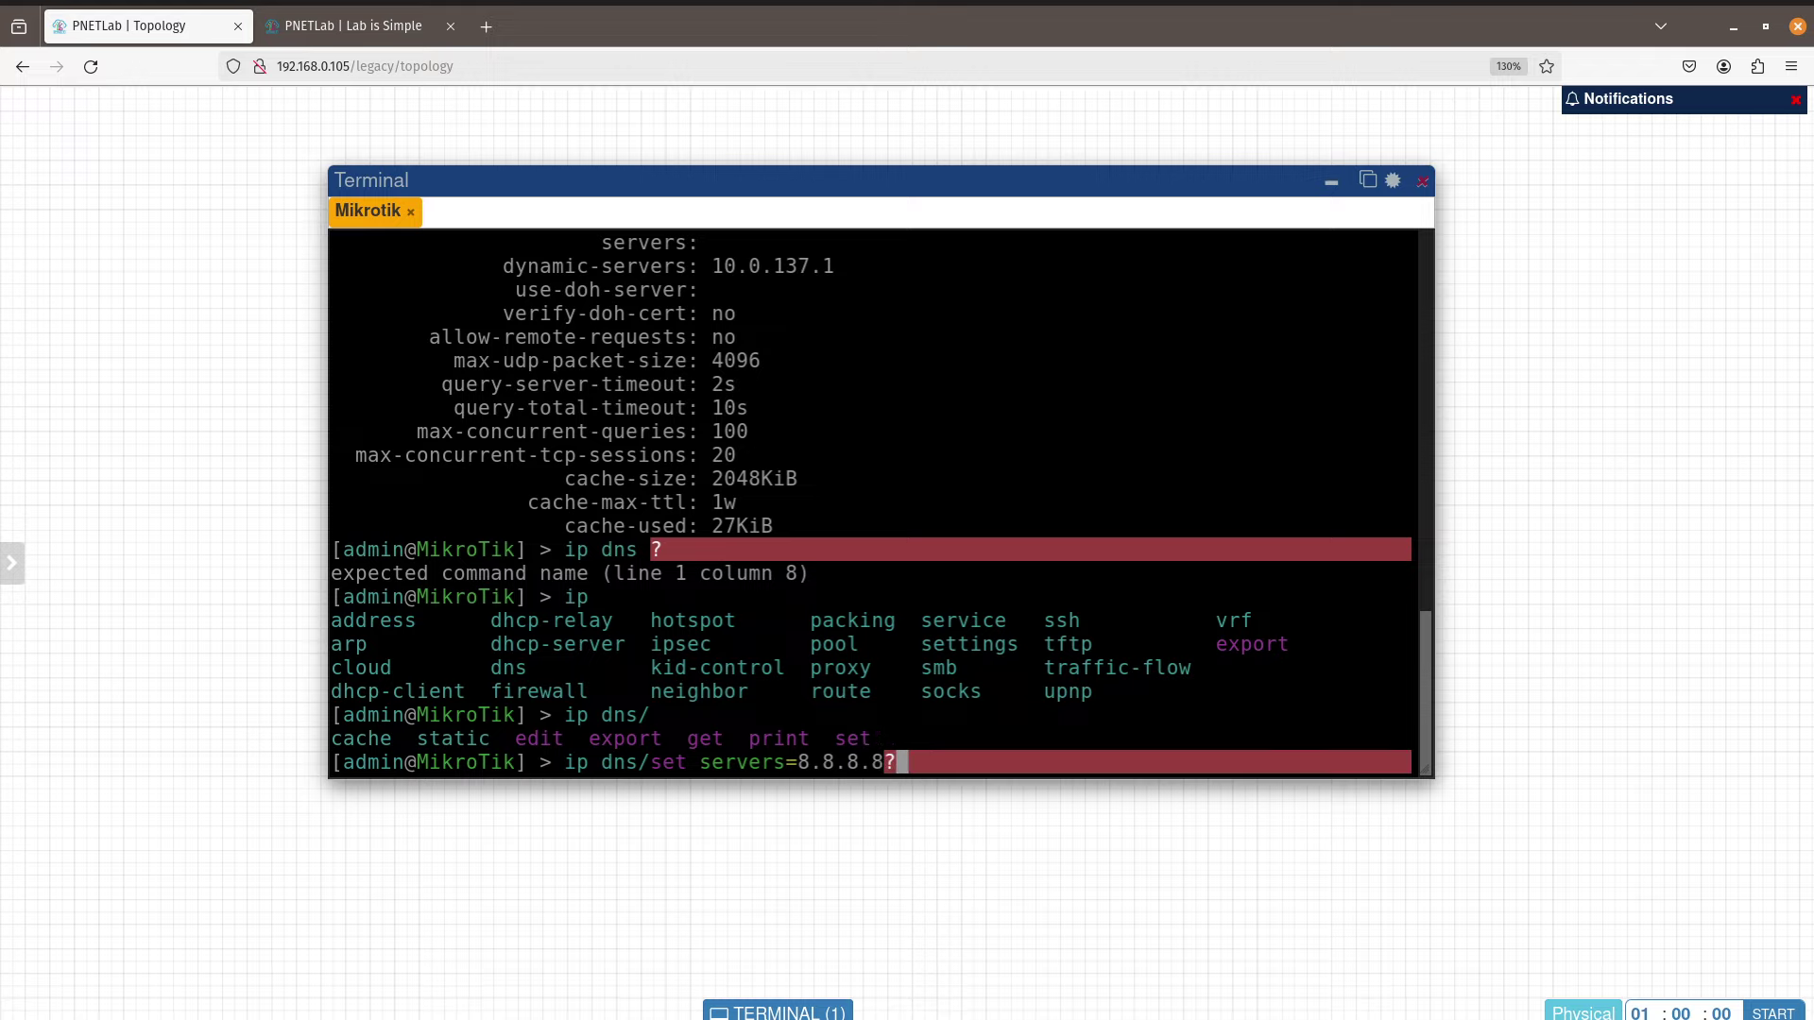
pyautogui.press('BackSpace')
pyautogui.press('Return')
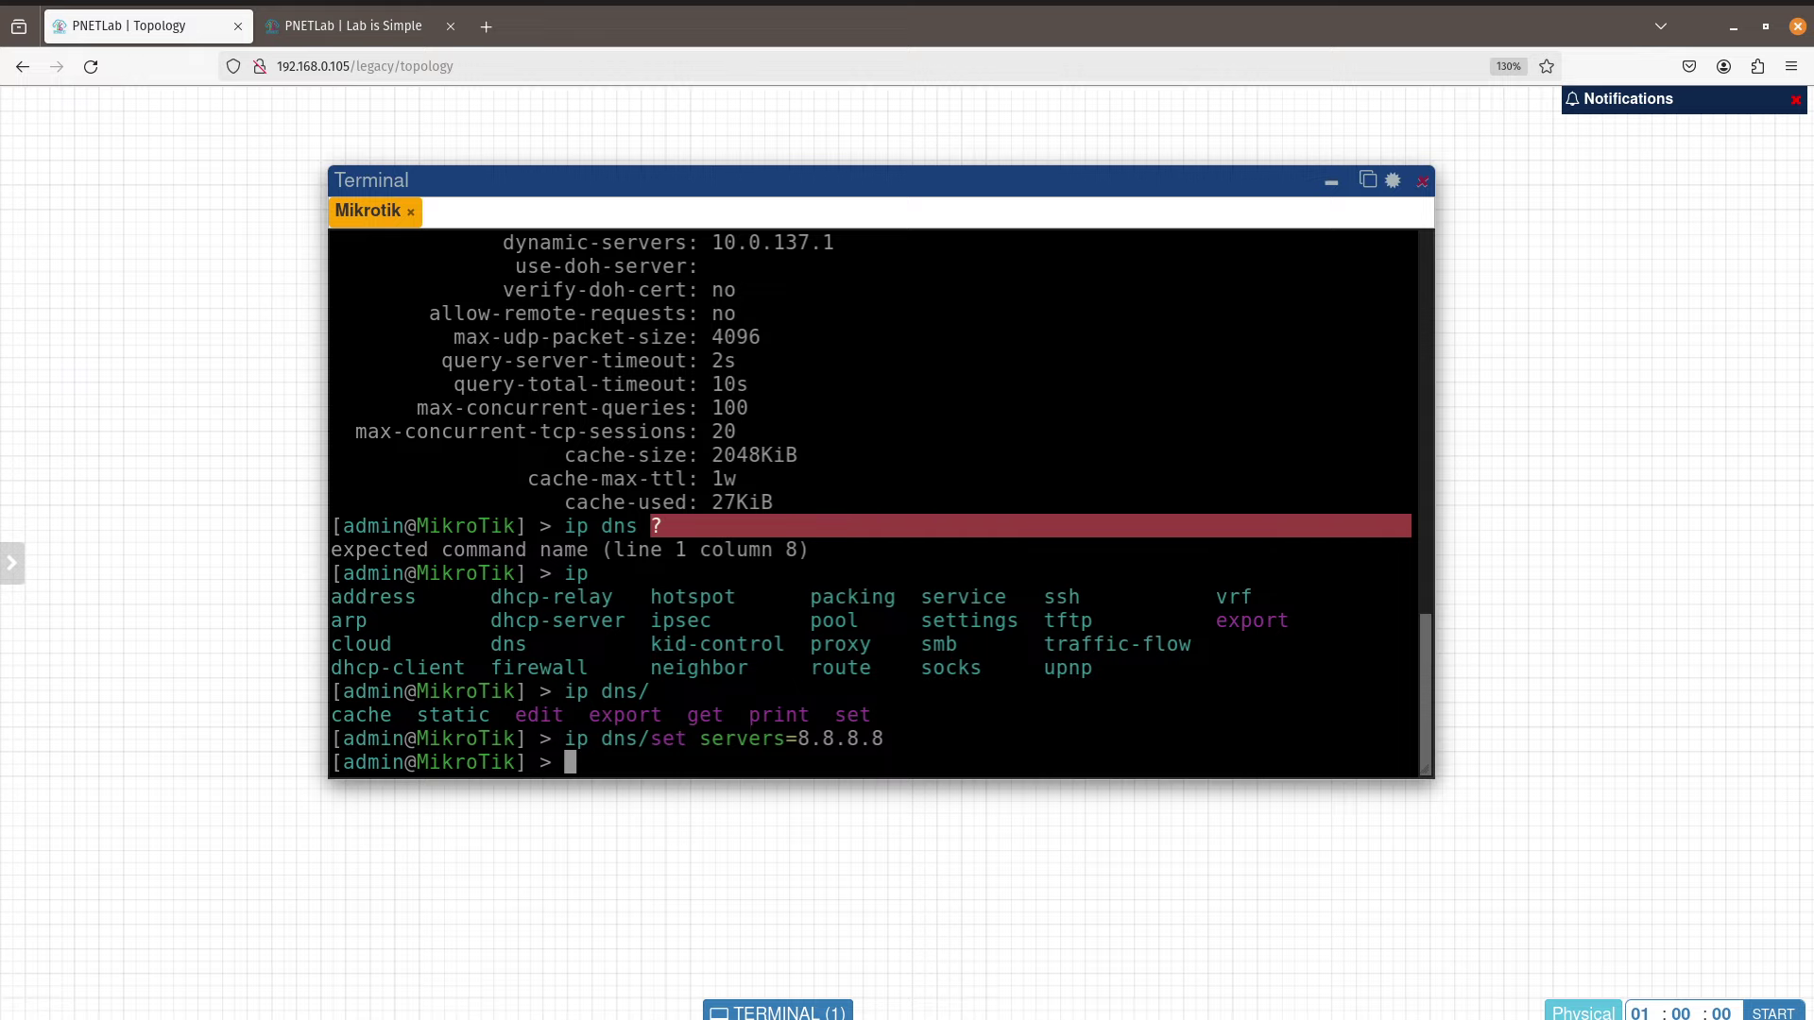
# Step: Print the router's DNS settings and look back through the earlier console output
pyautogui.write('ip dh')
pyautogui.press('BackSpace')
pyautogui.write('ns print')
pyautogui.press('Return')
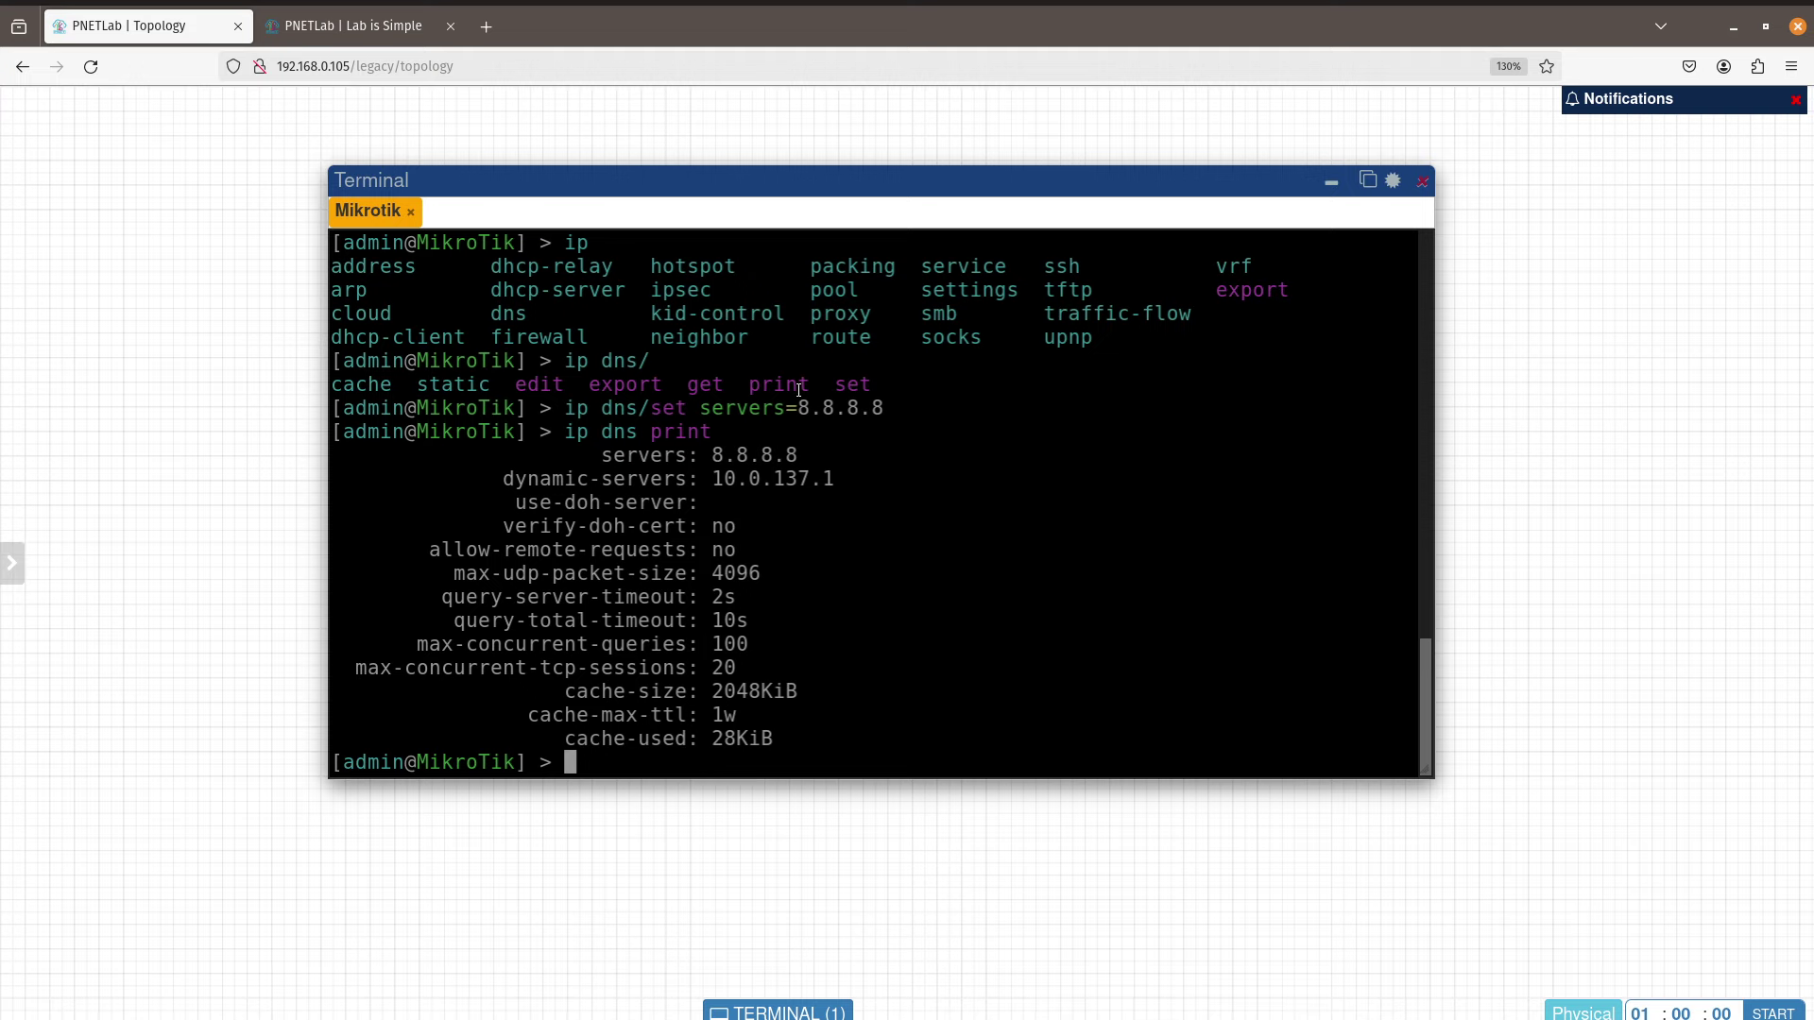
pyautogui.scroll(4, 899, 482)
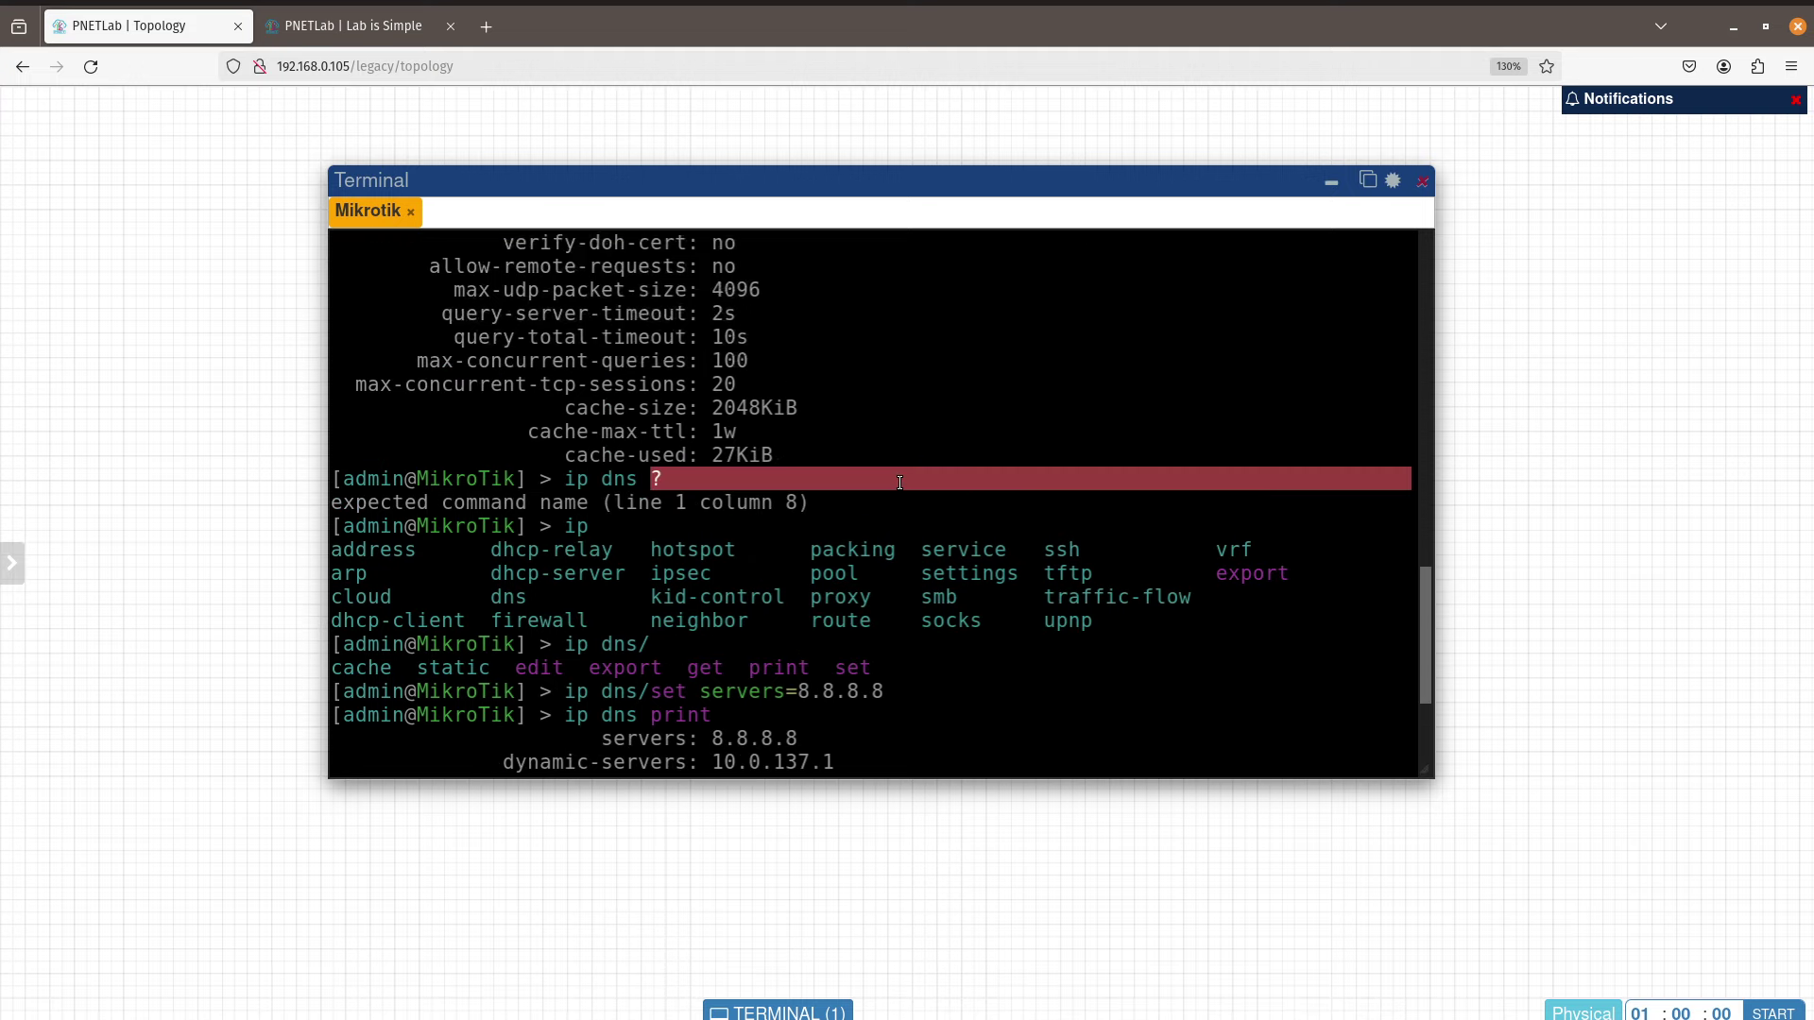
pyautogui.scroll(2, 899, 483)
# Step: Switch to the ChatGPT module and highlight the DHCP server's interface ether2 and address space 192.168.1.0/24
pyautogui.hotkey('alt', 'Tab')
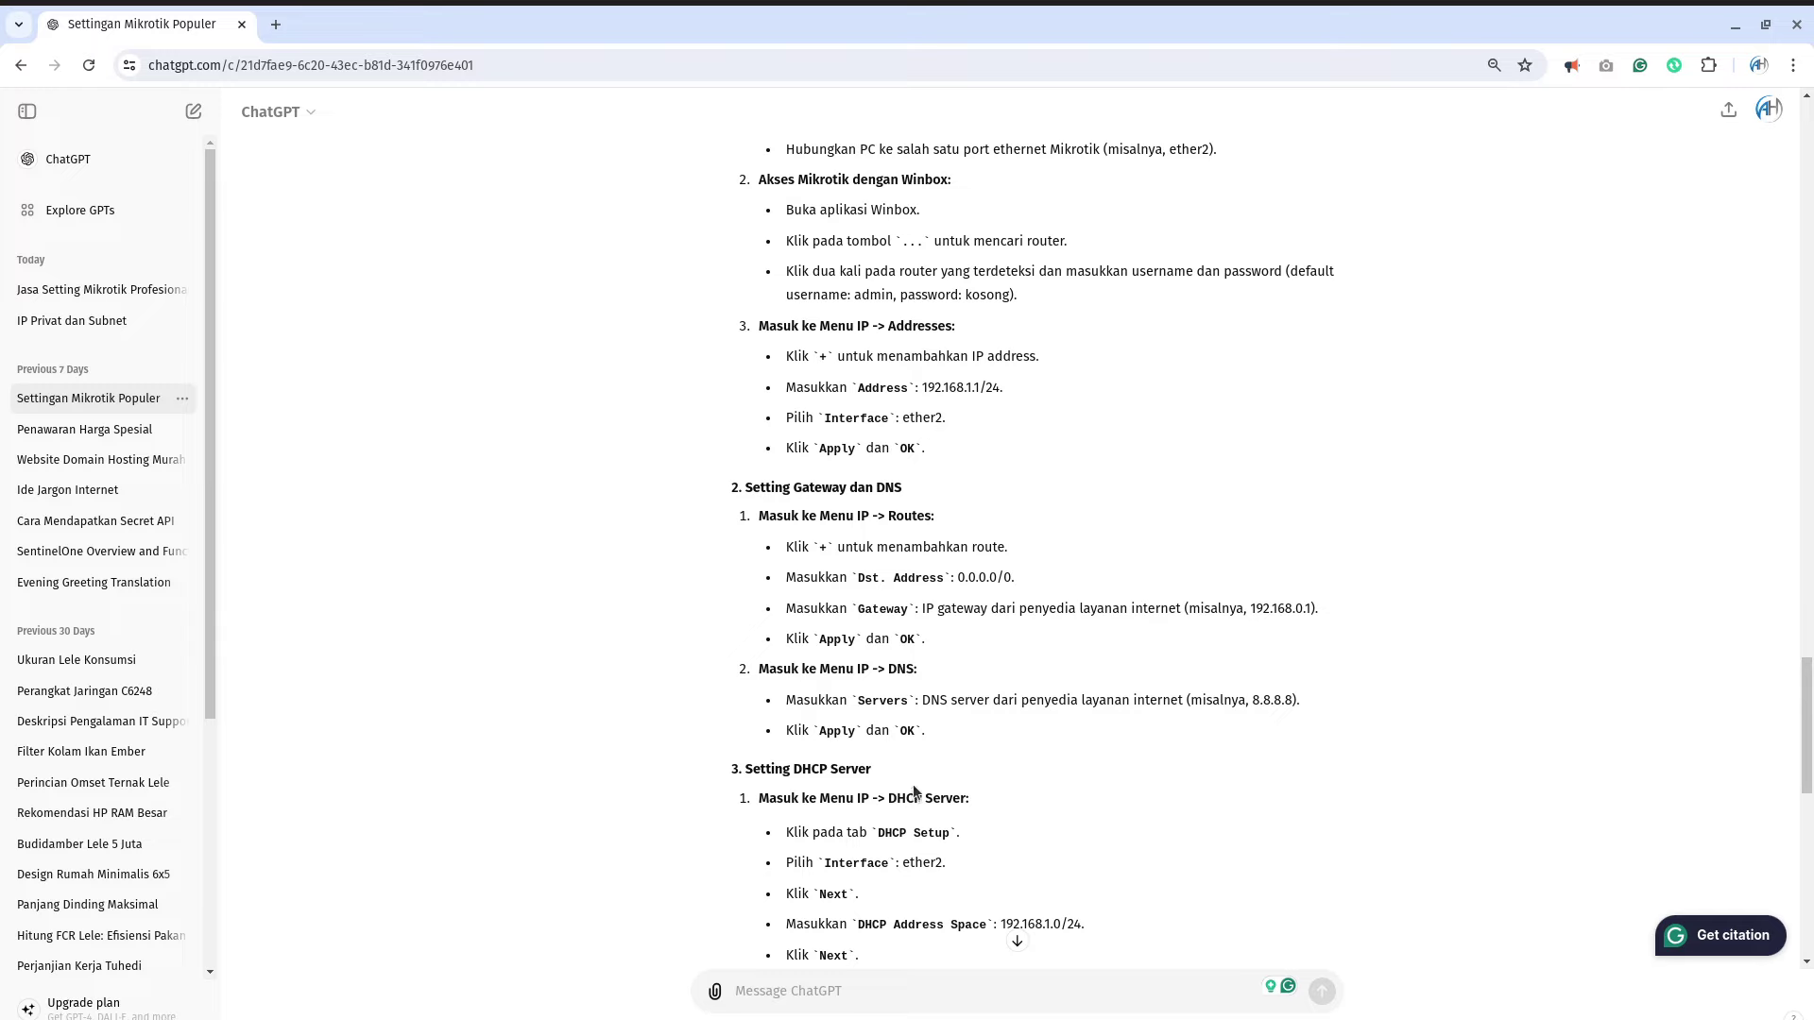
pyautogui.scroll(-5, 1079, 716)
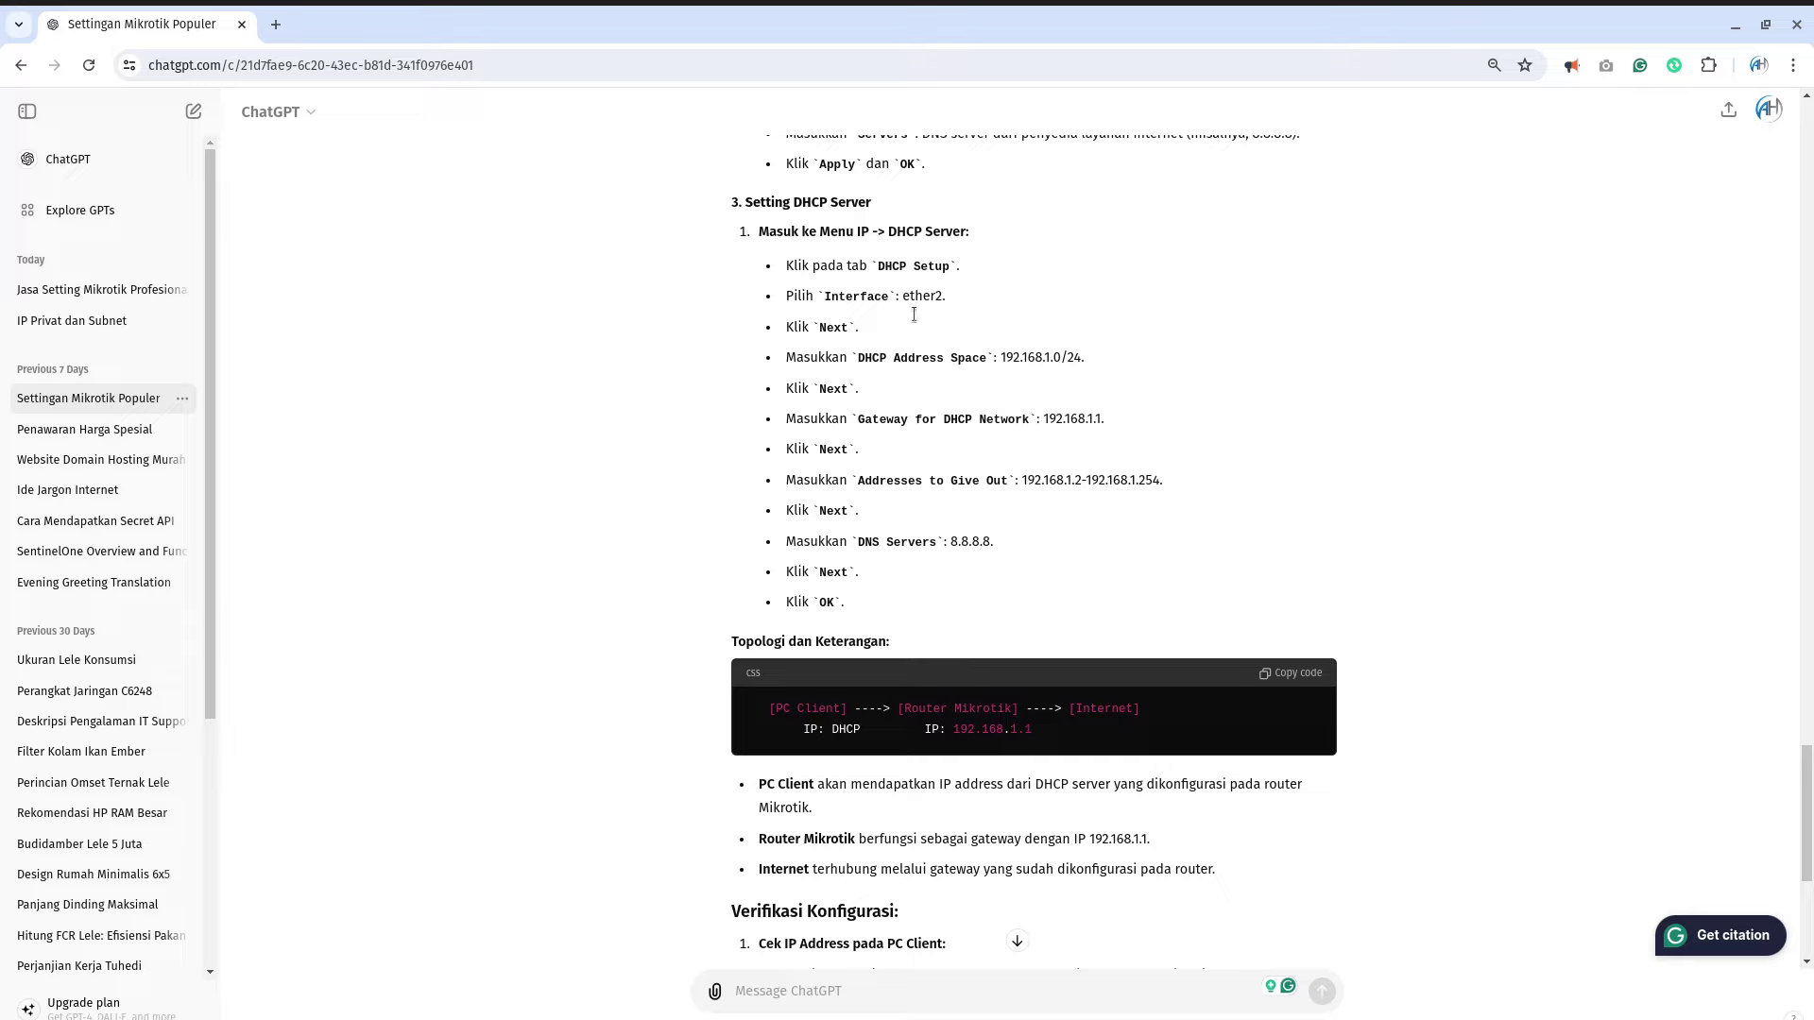
pyautogui.moveTo(947, 296); pyautogui.dragTo(912, 298)
pyautogui.moveTo(1087, 358); pyautogui.dragTo(995, 359)
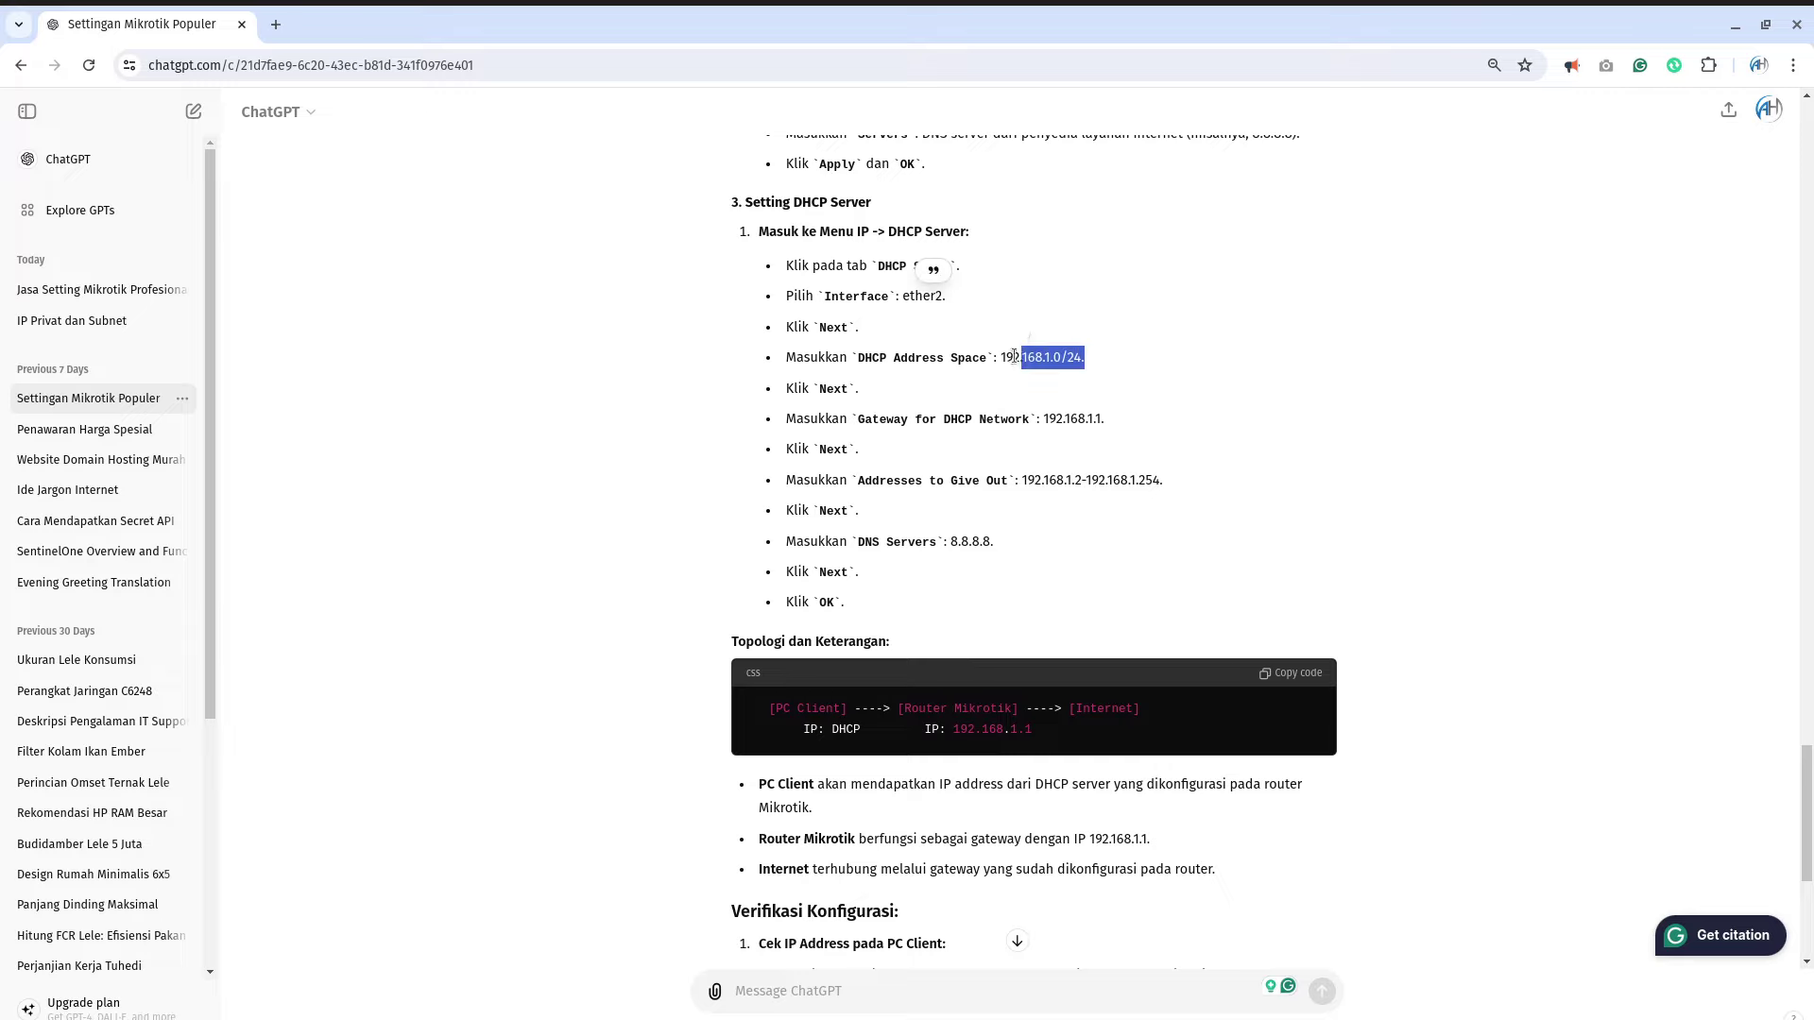
# Step: Return to the Mikrotik console and run ip dhcp-server/setup with ether2 as the DHCP server interface
pyautogui.hotkey('alt', 'Tab')
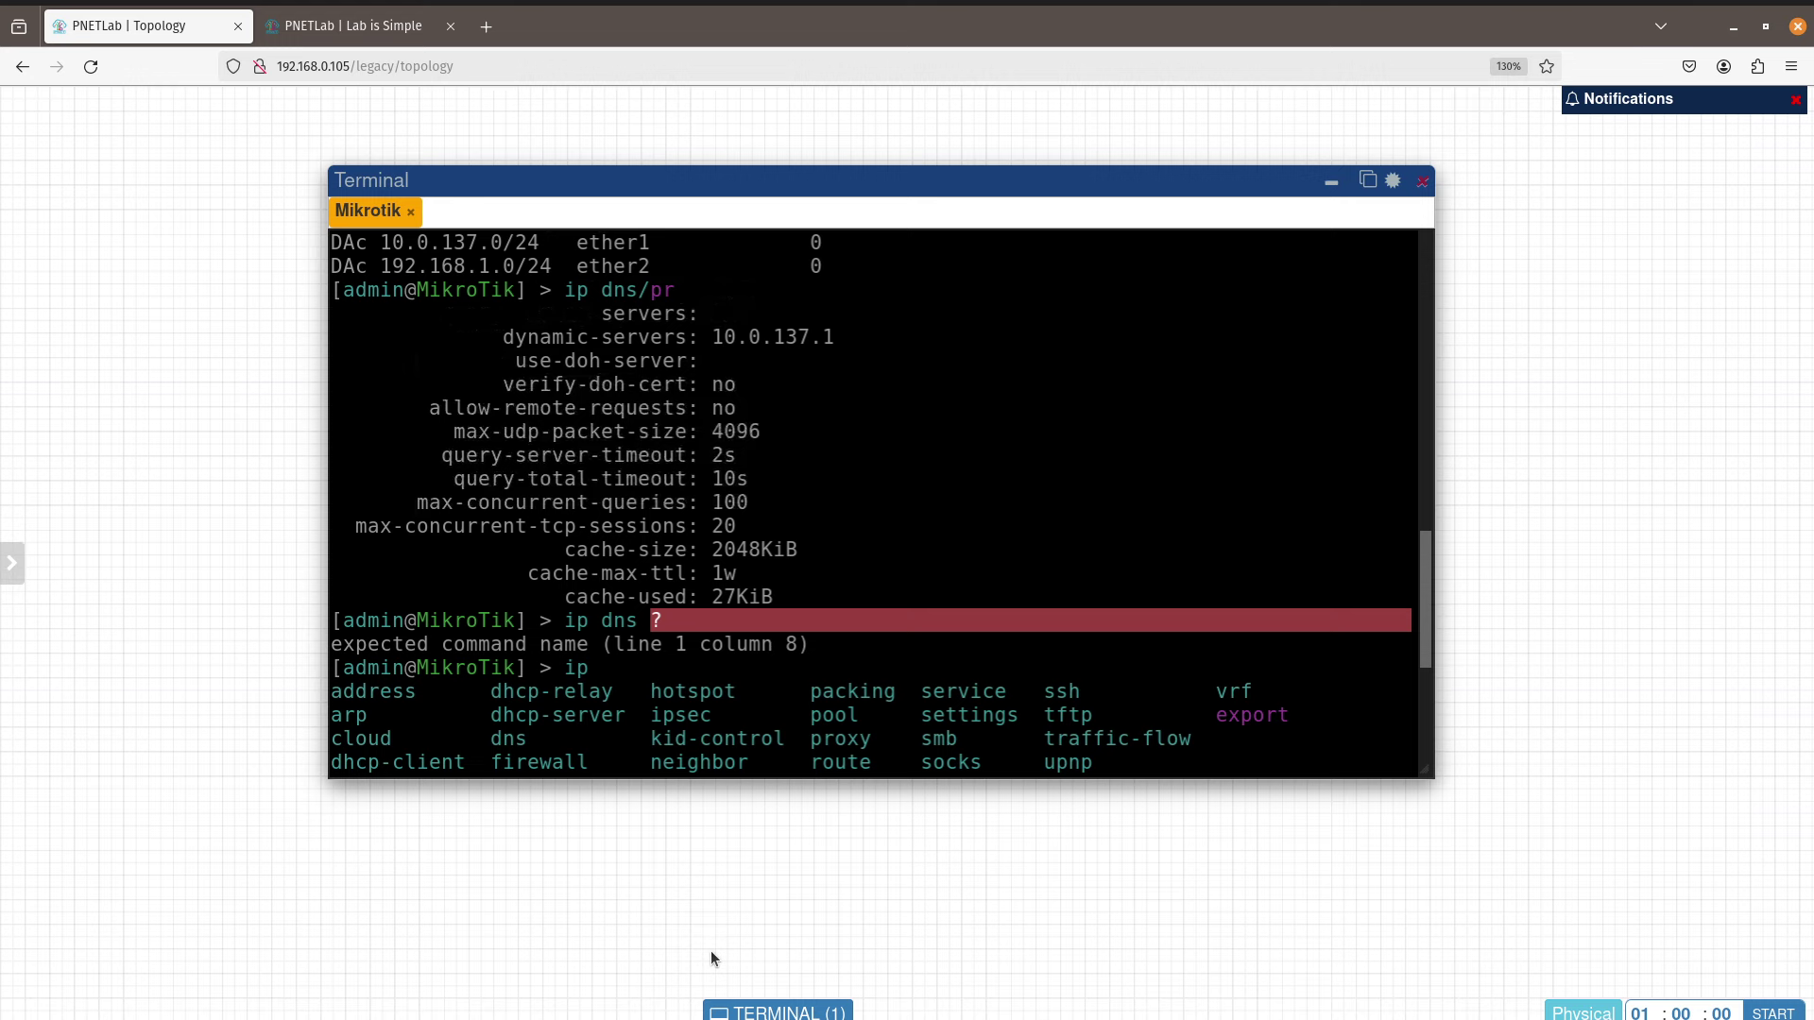
pyautogui.scroll(-6, 750, 761)
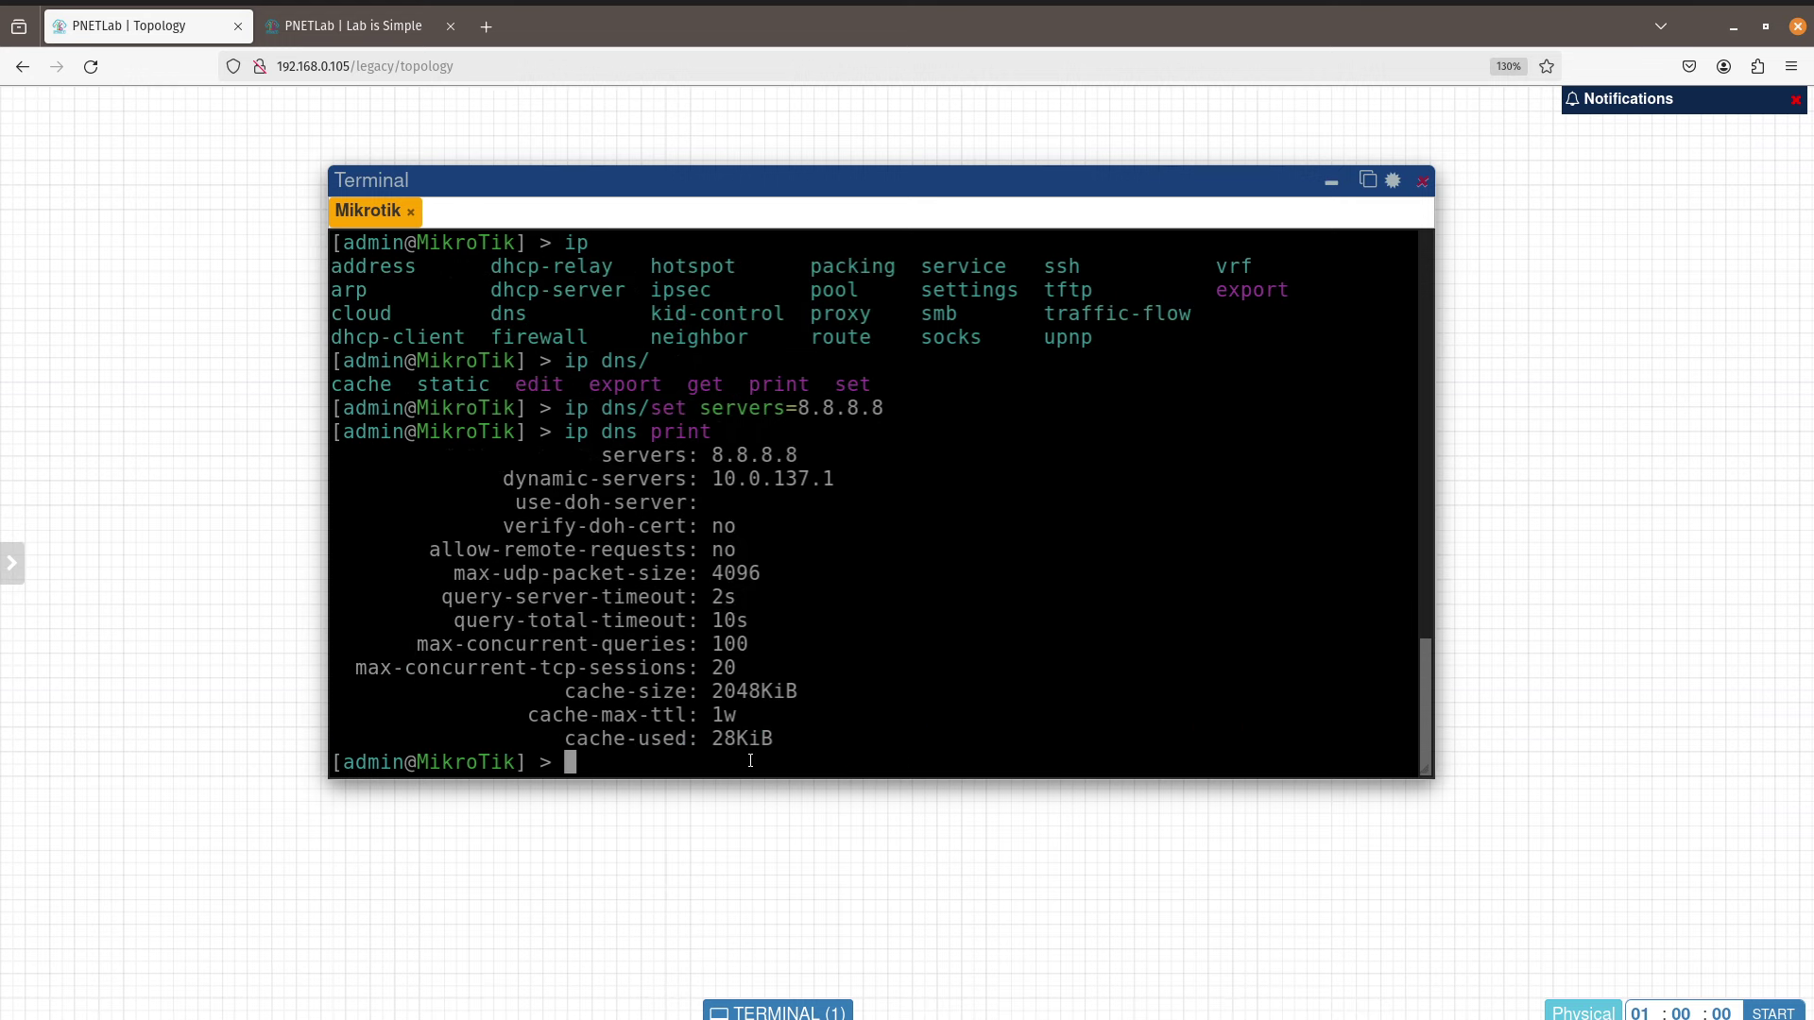
pyautogui.write('ip dhcp-server/set')
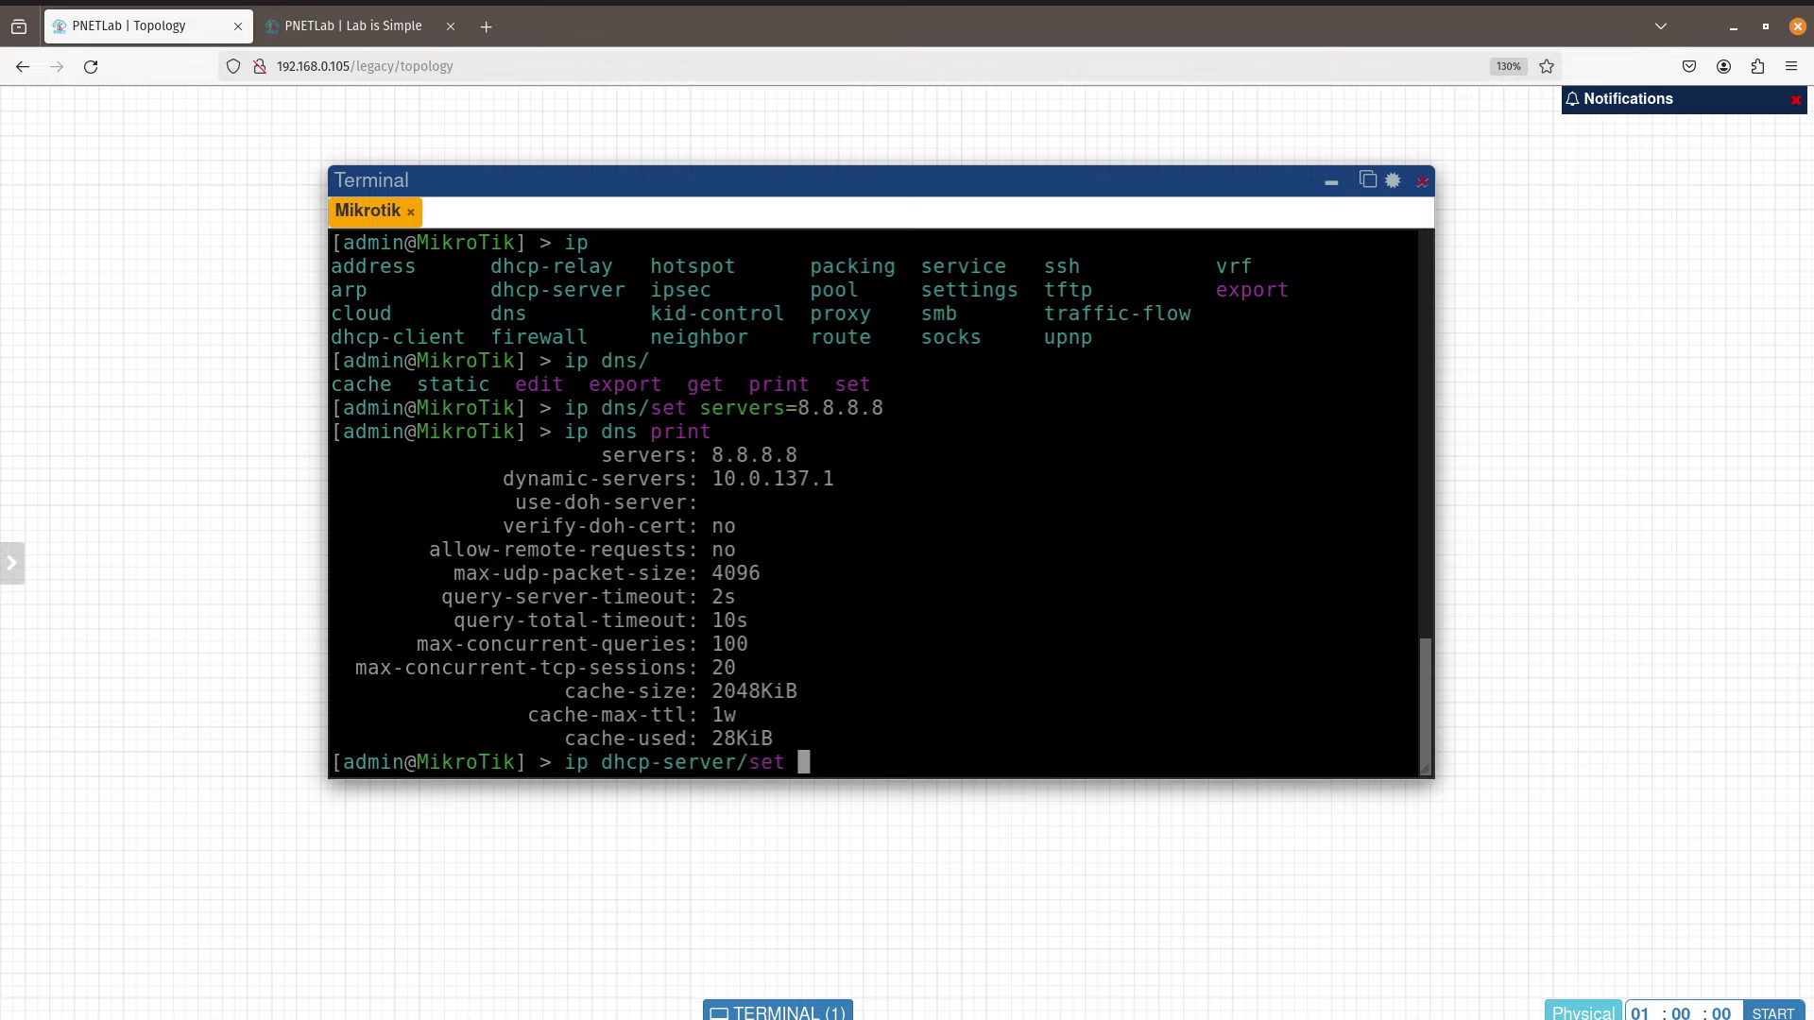
pyautogui.press('Left')
pyautogui.press('Left')
pyautogui.press('Right')
pyautogui.write('up')
pyautogui.press('Return')
pyautogui.write('ether2')
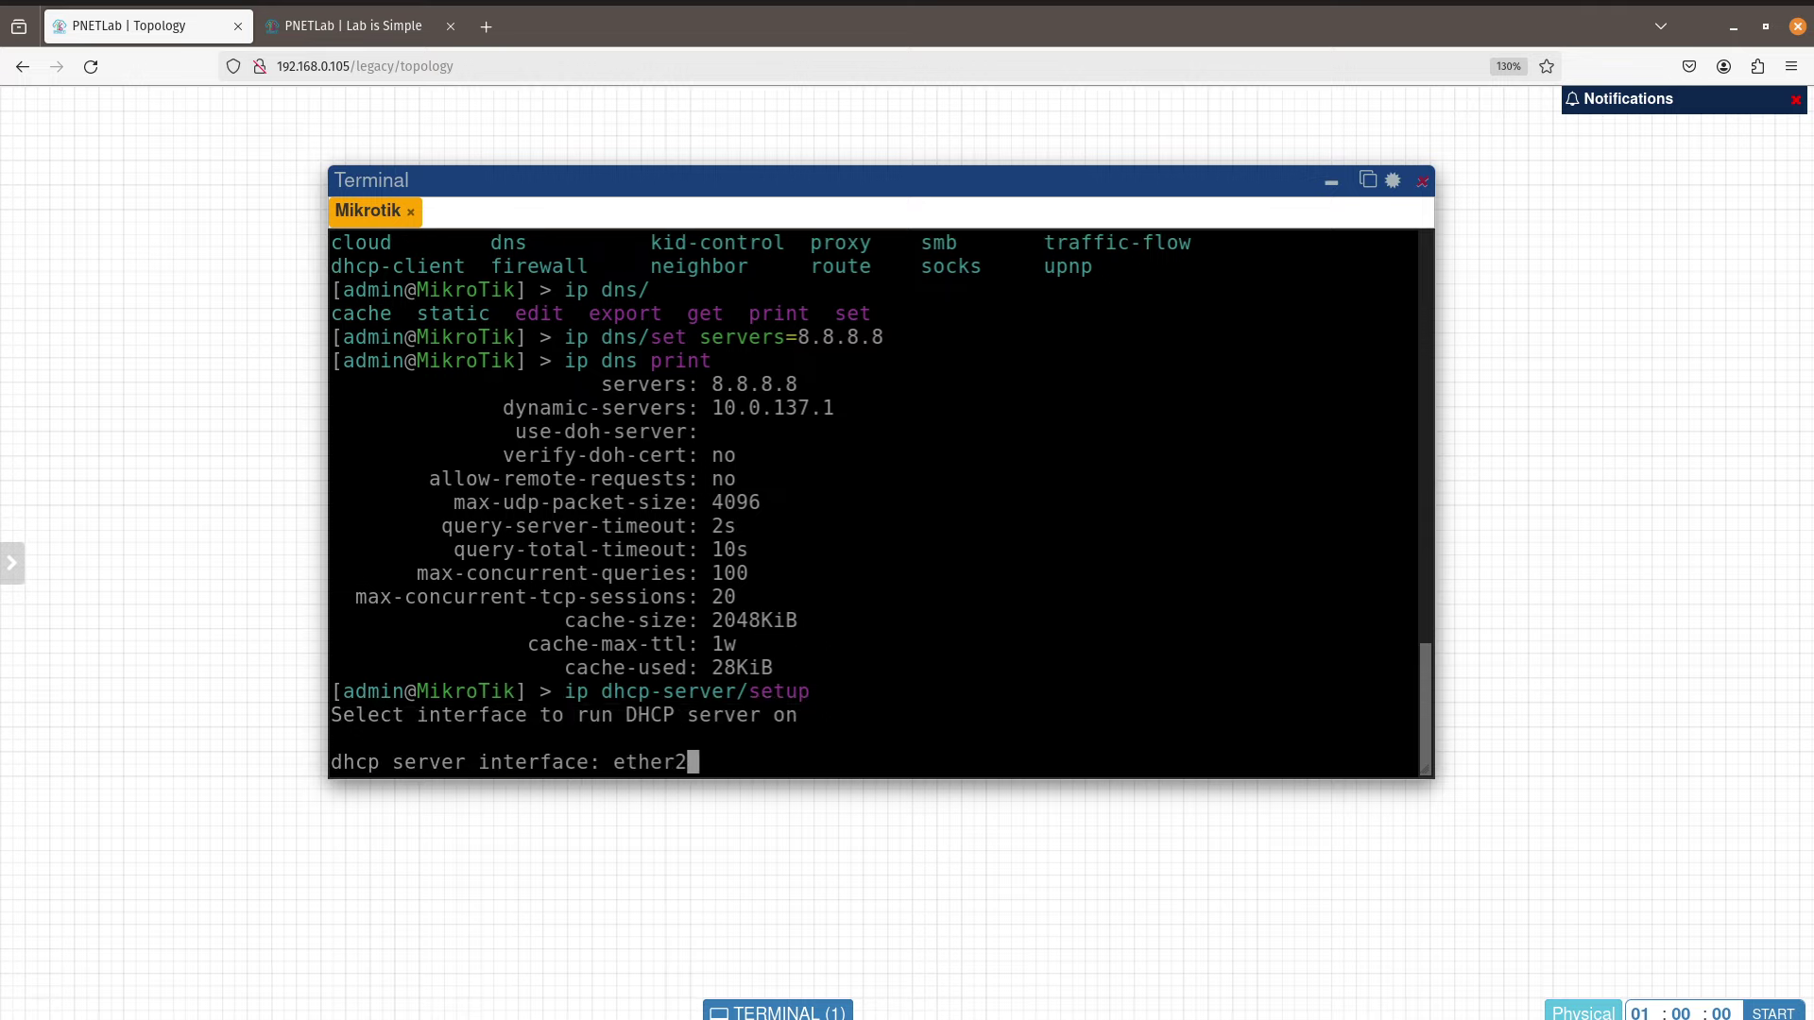
pyautogui.press('Return')
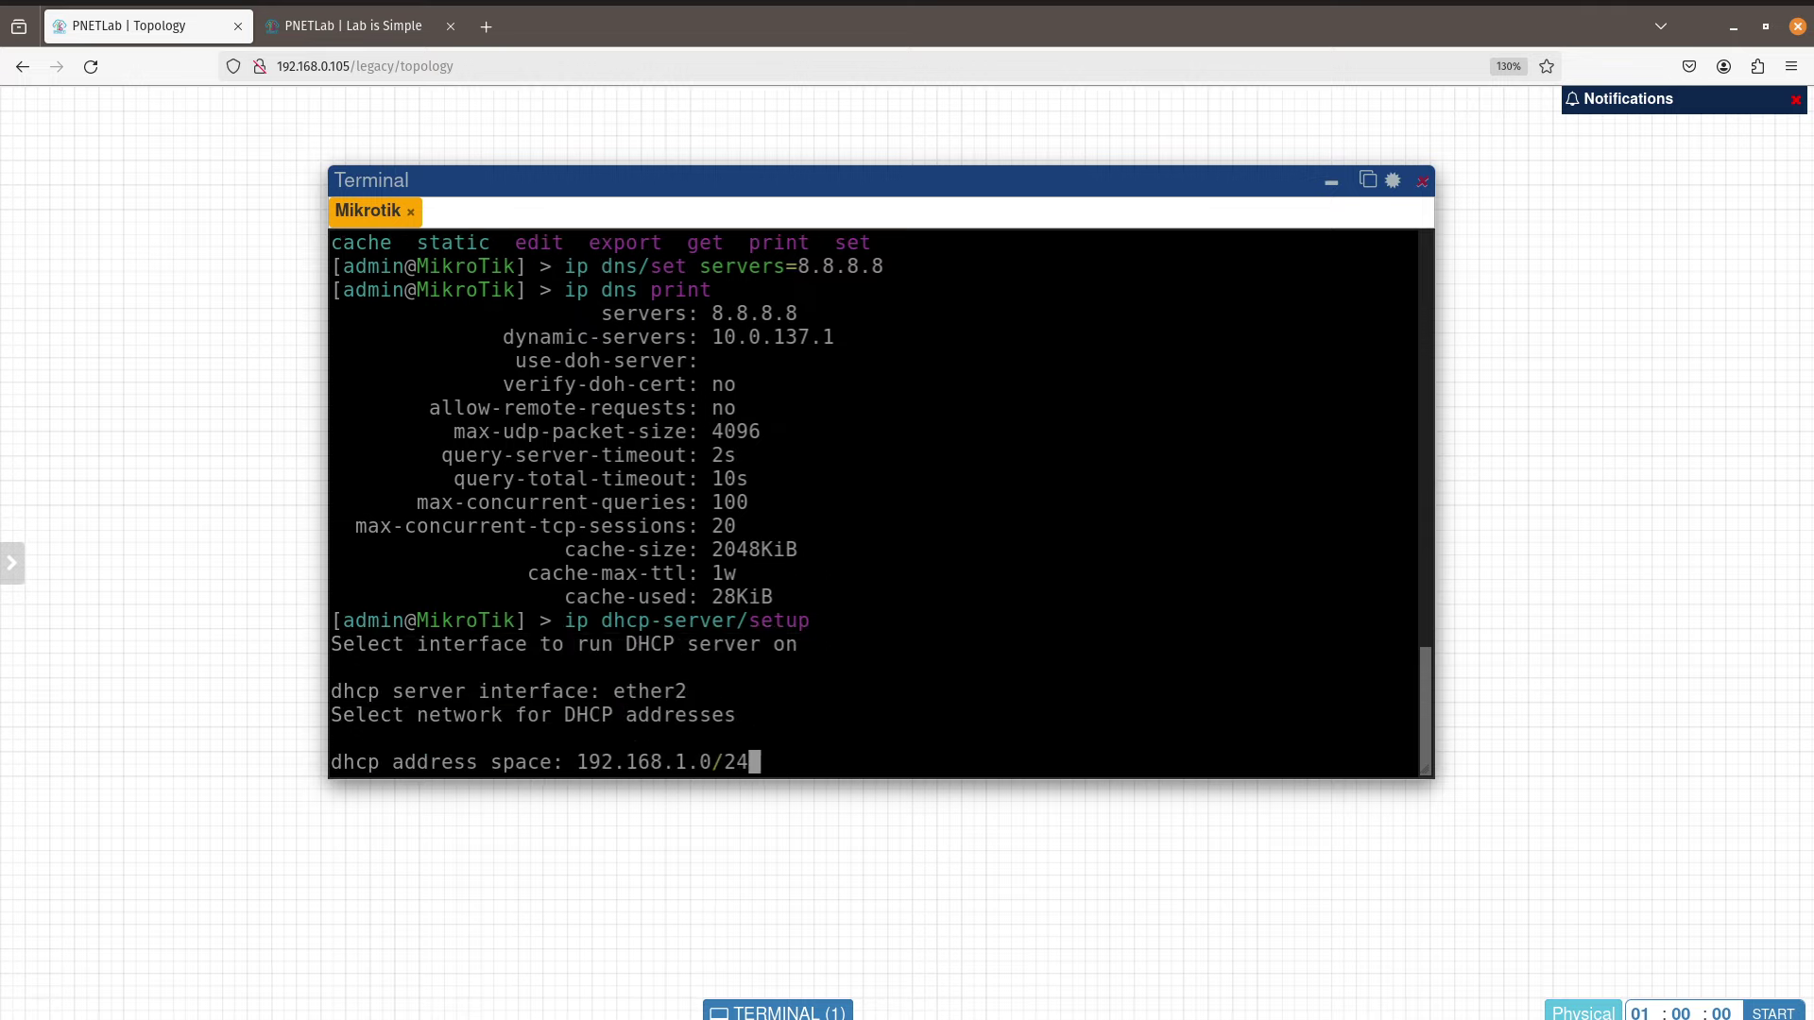
# Step: Complete the DHCP setup with address space 192.168.1.0/24, gateway 192.168.1.1, pool 192.168.1.2-192.168.1.254, DNS server 10.0.137.1 and lease time 10m
pyautogui.press('Return')
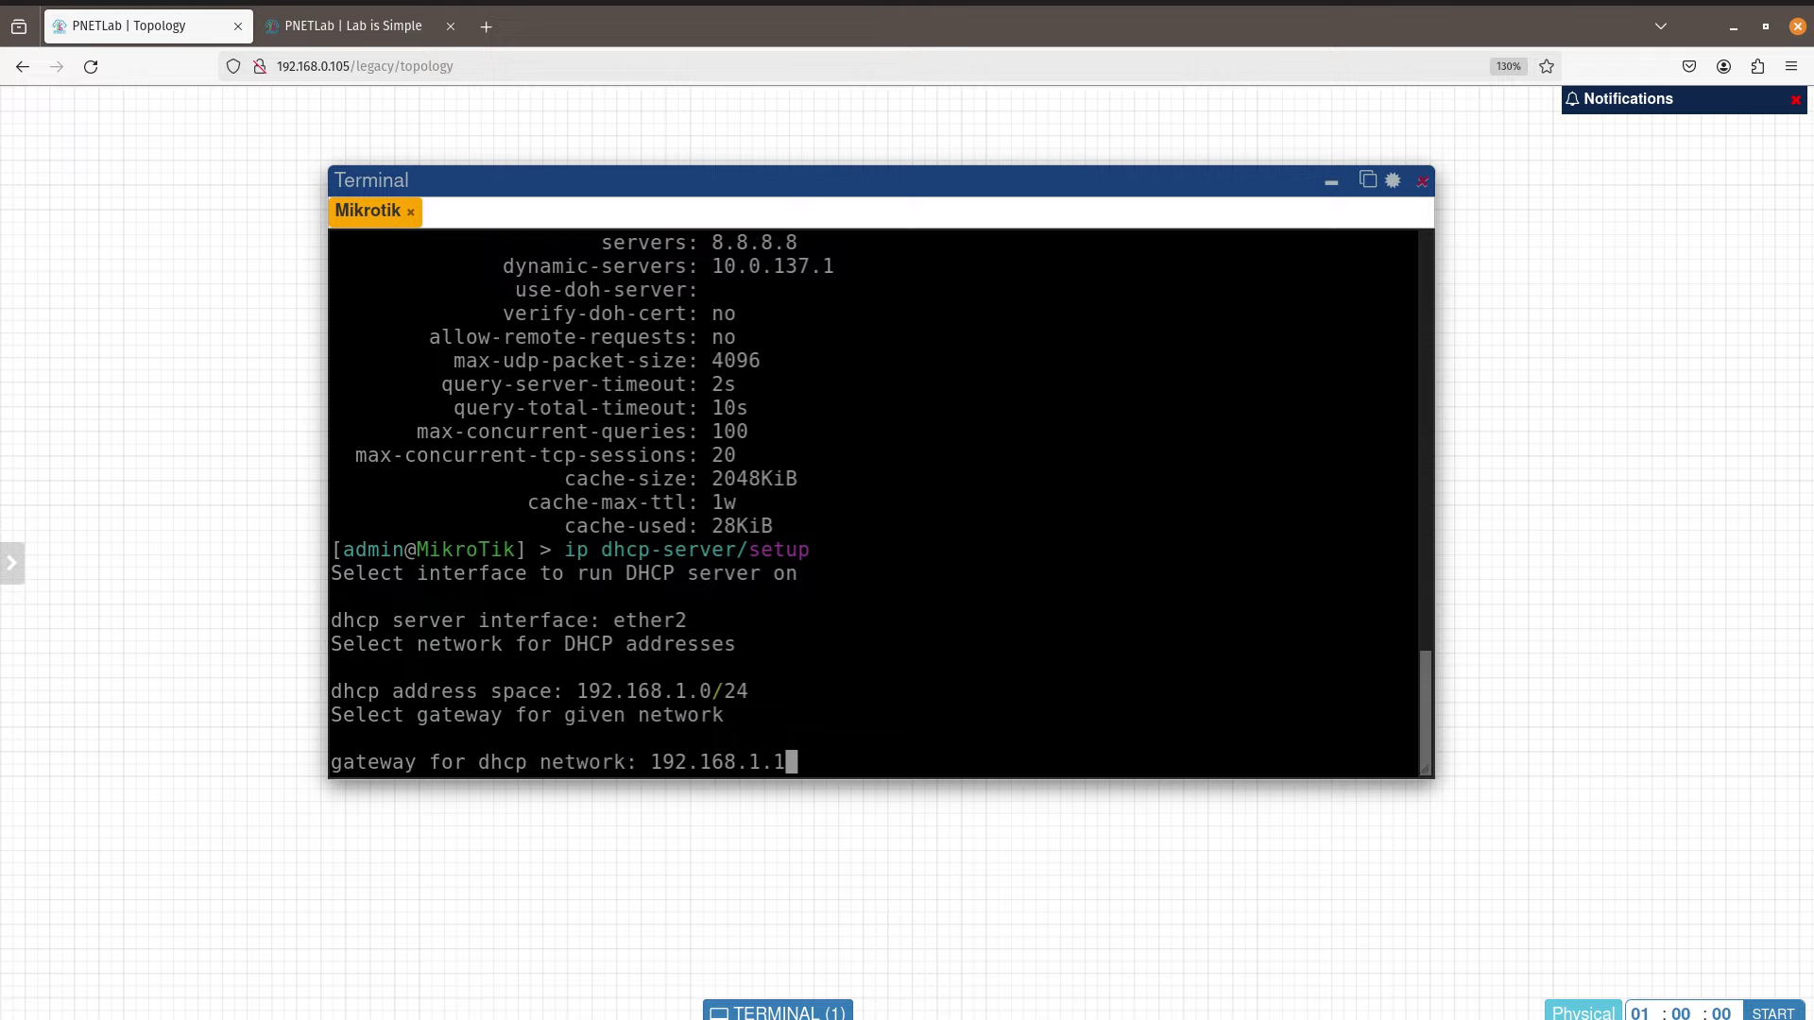
pyautogui.press('Return')
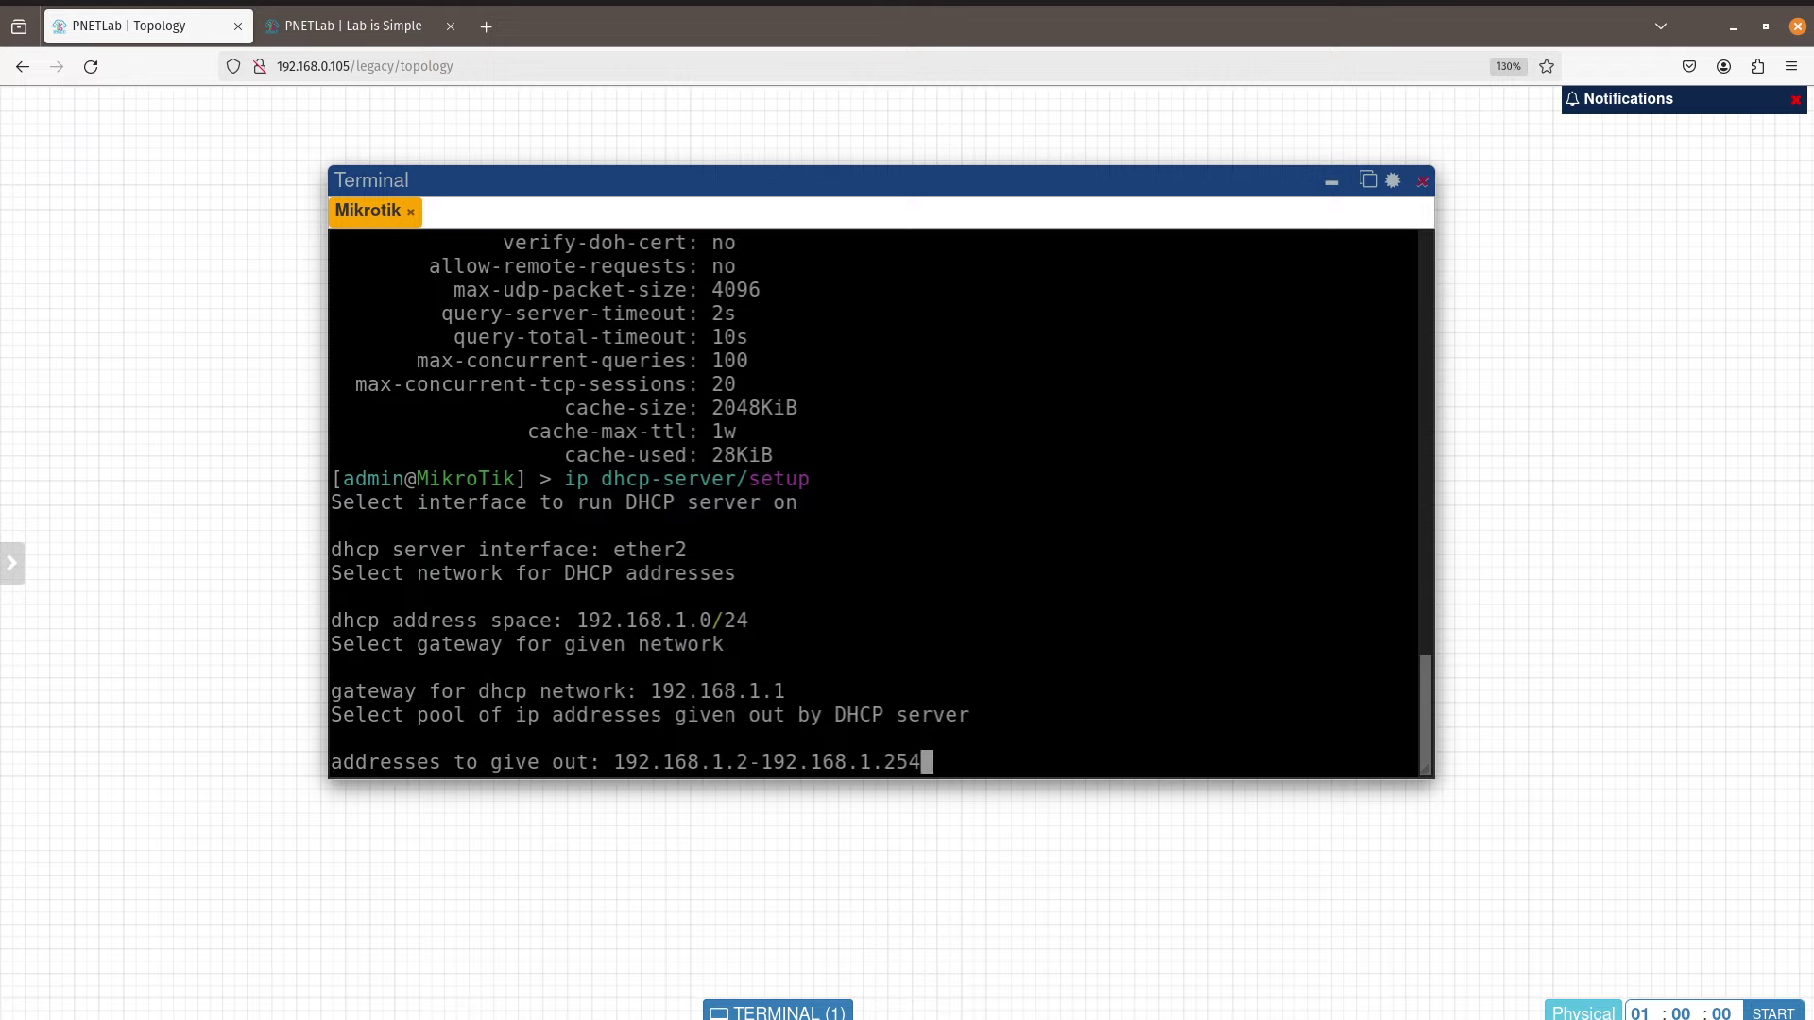
pyautogui.press('Return')
pyautogui.press('Return')
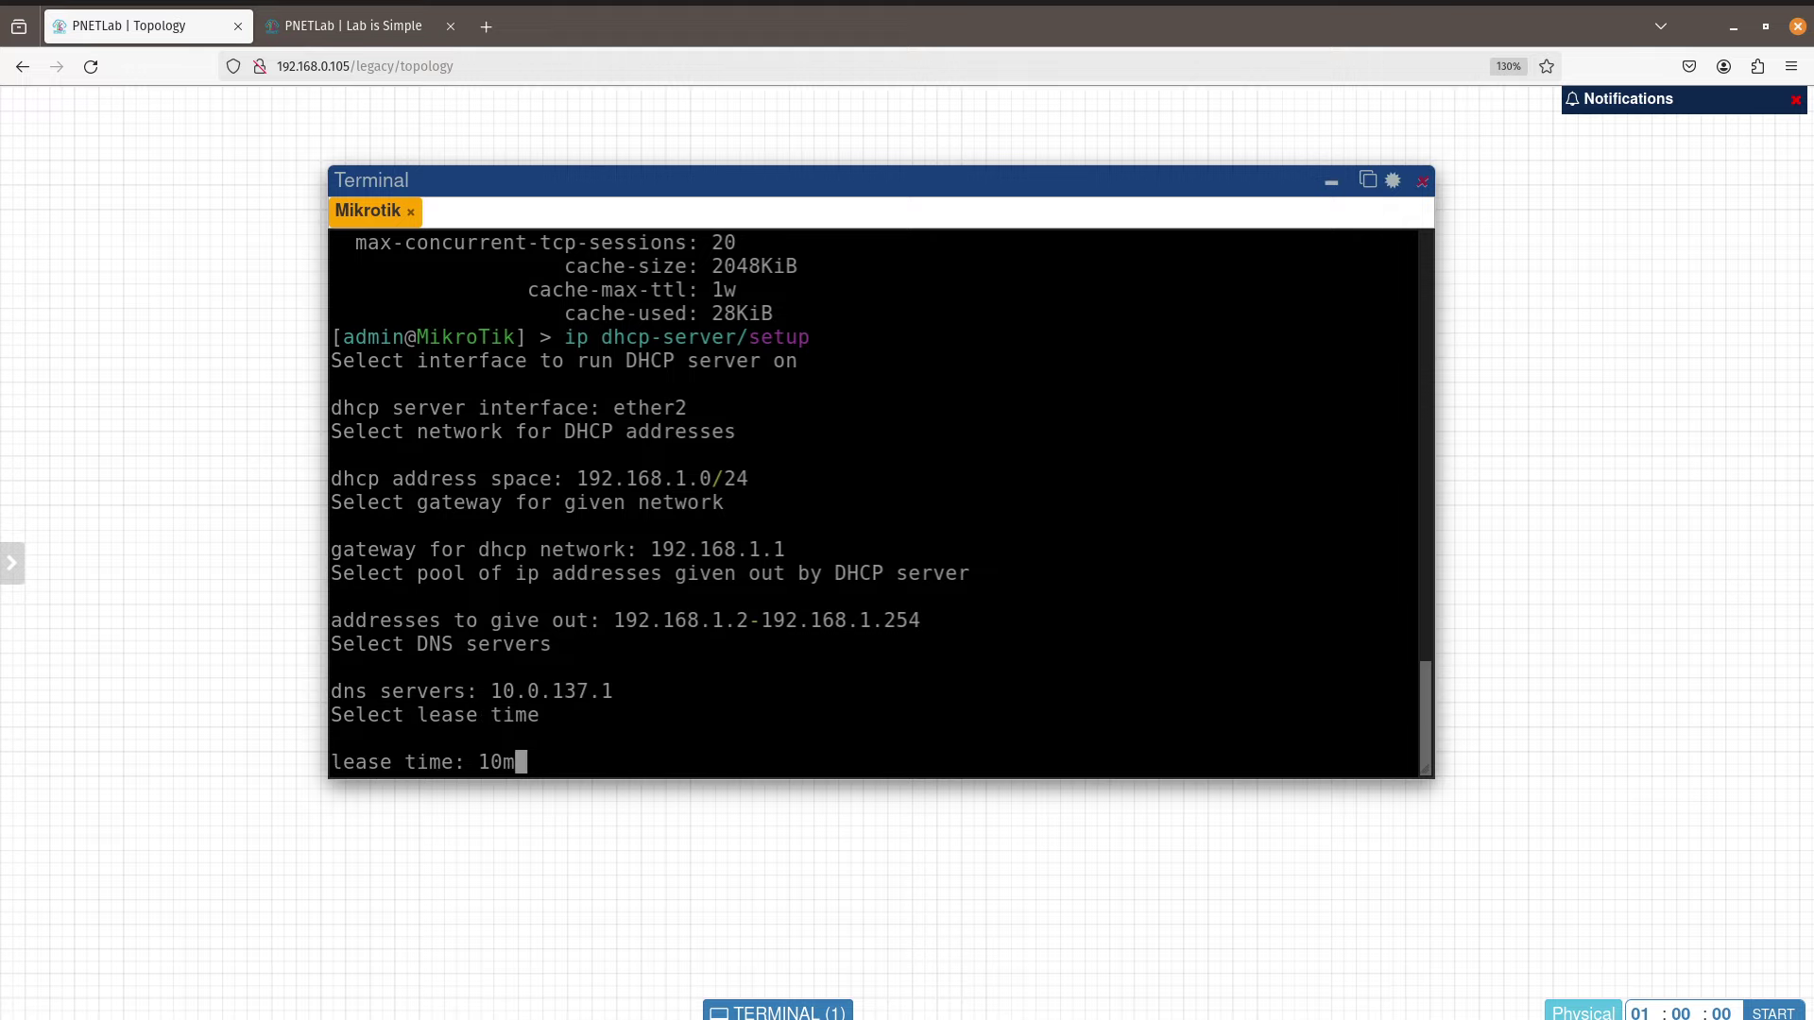
pyautogui.press('Return')
pyautogui.press('Return')
pyautogui.press('Return')
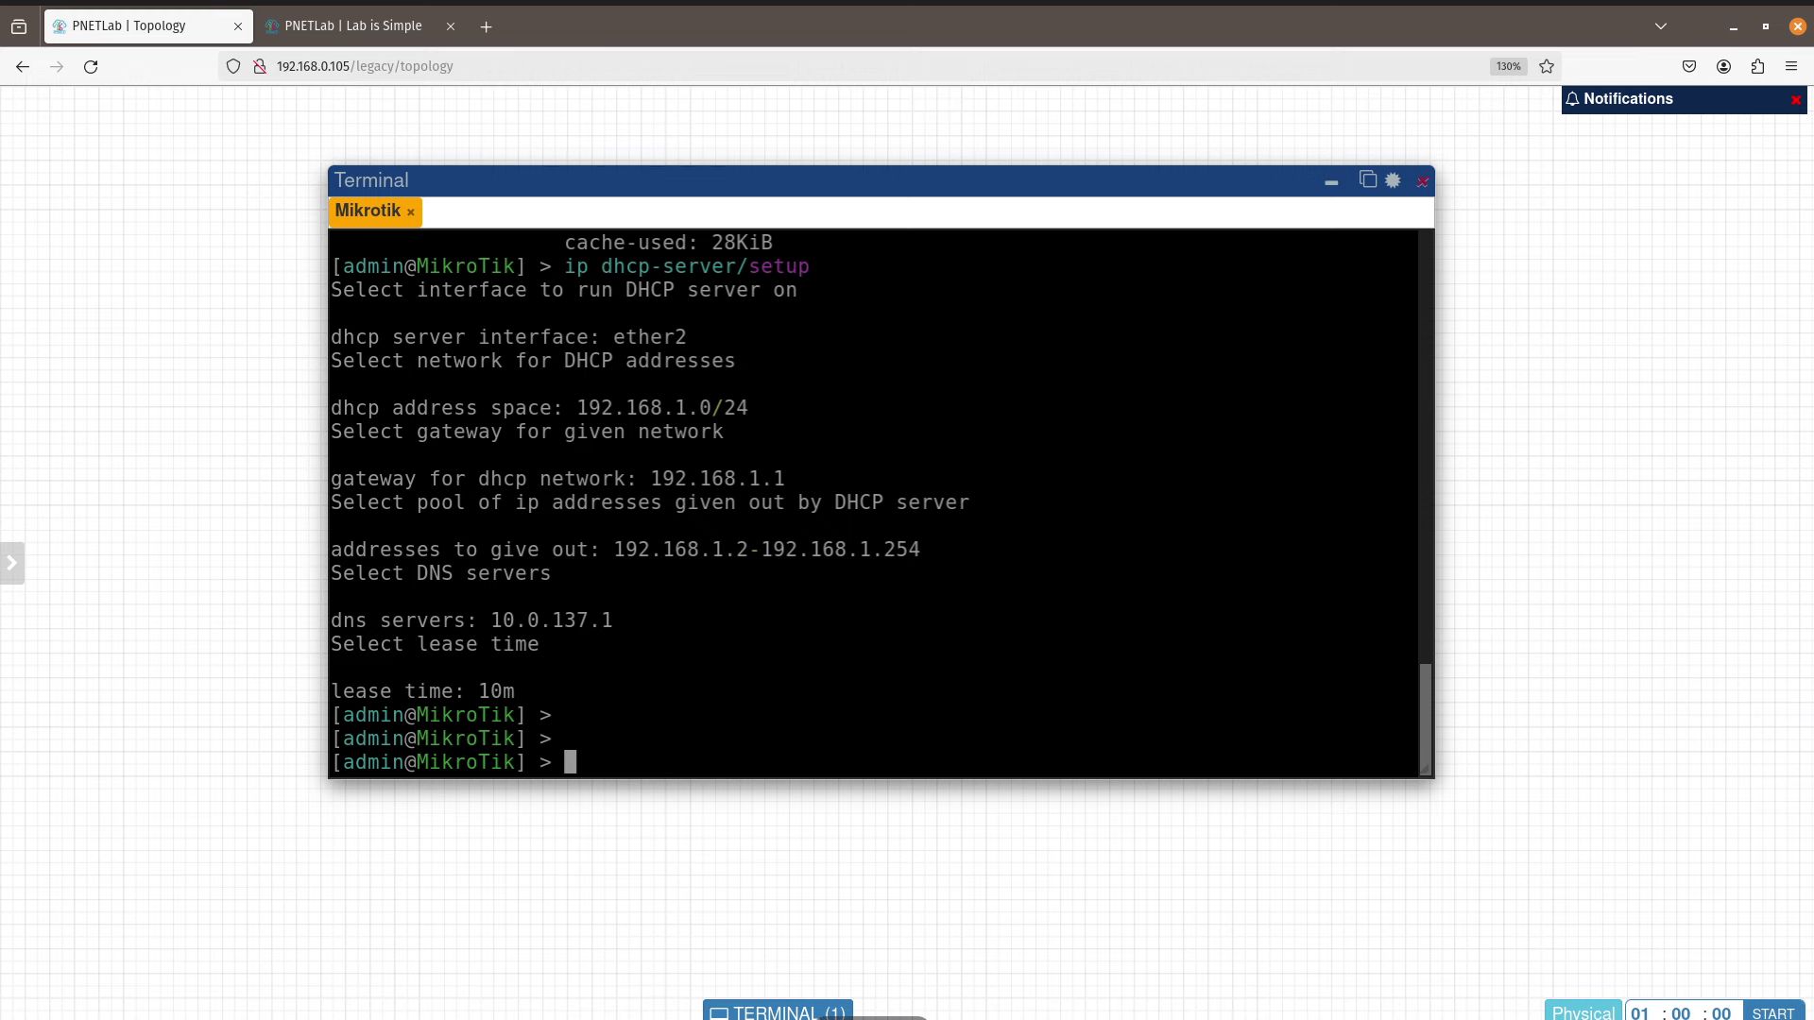
# Step: Switch to the ChatGPT module and highlight the topology notes on the PC client's DHCP address and the Mikrotik router's gateway role
pyautogui.click(874, 1017)
pyautogui.scroll(-3, 927, 882)
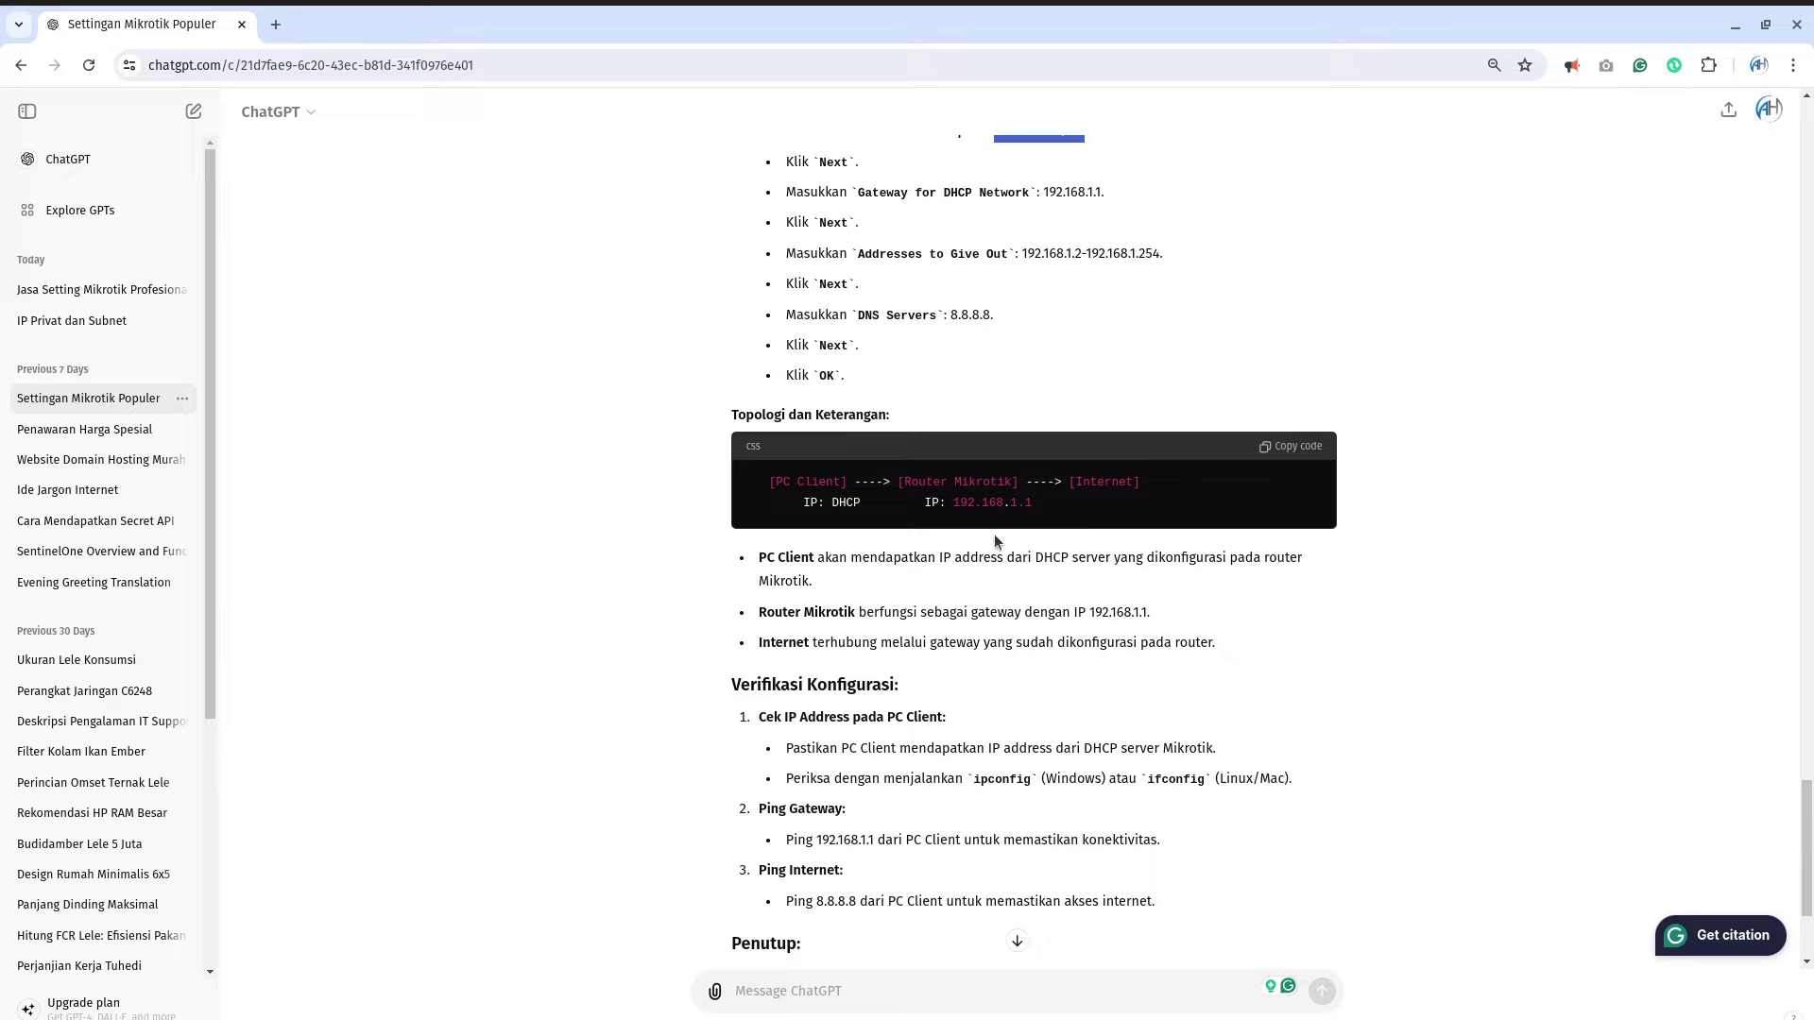
pyautogui.moveTo(767, 558); pyautogui.dragTo(1287, 599)
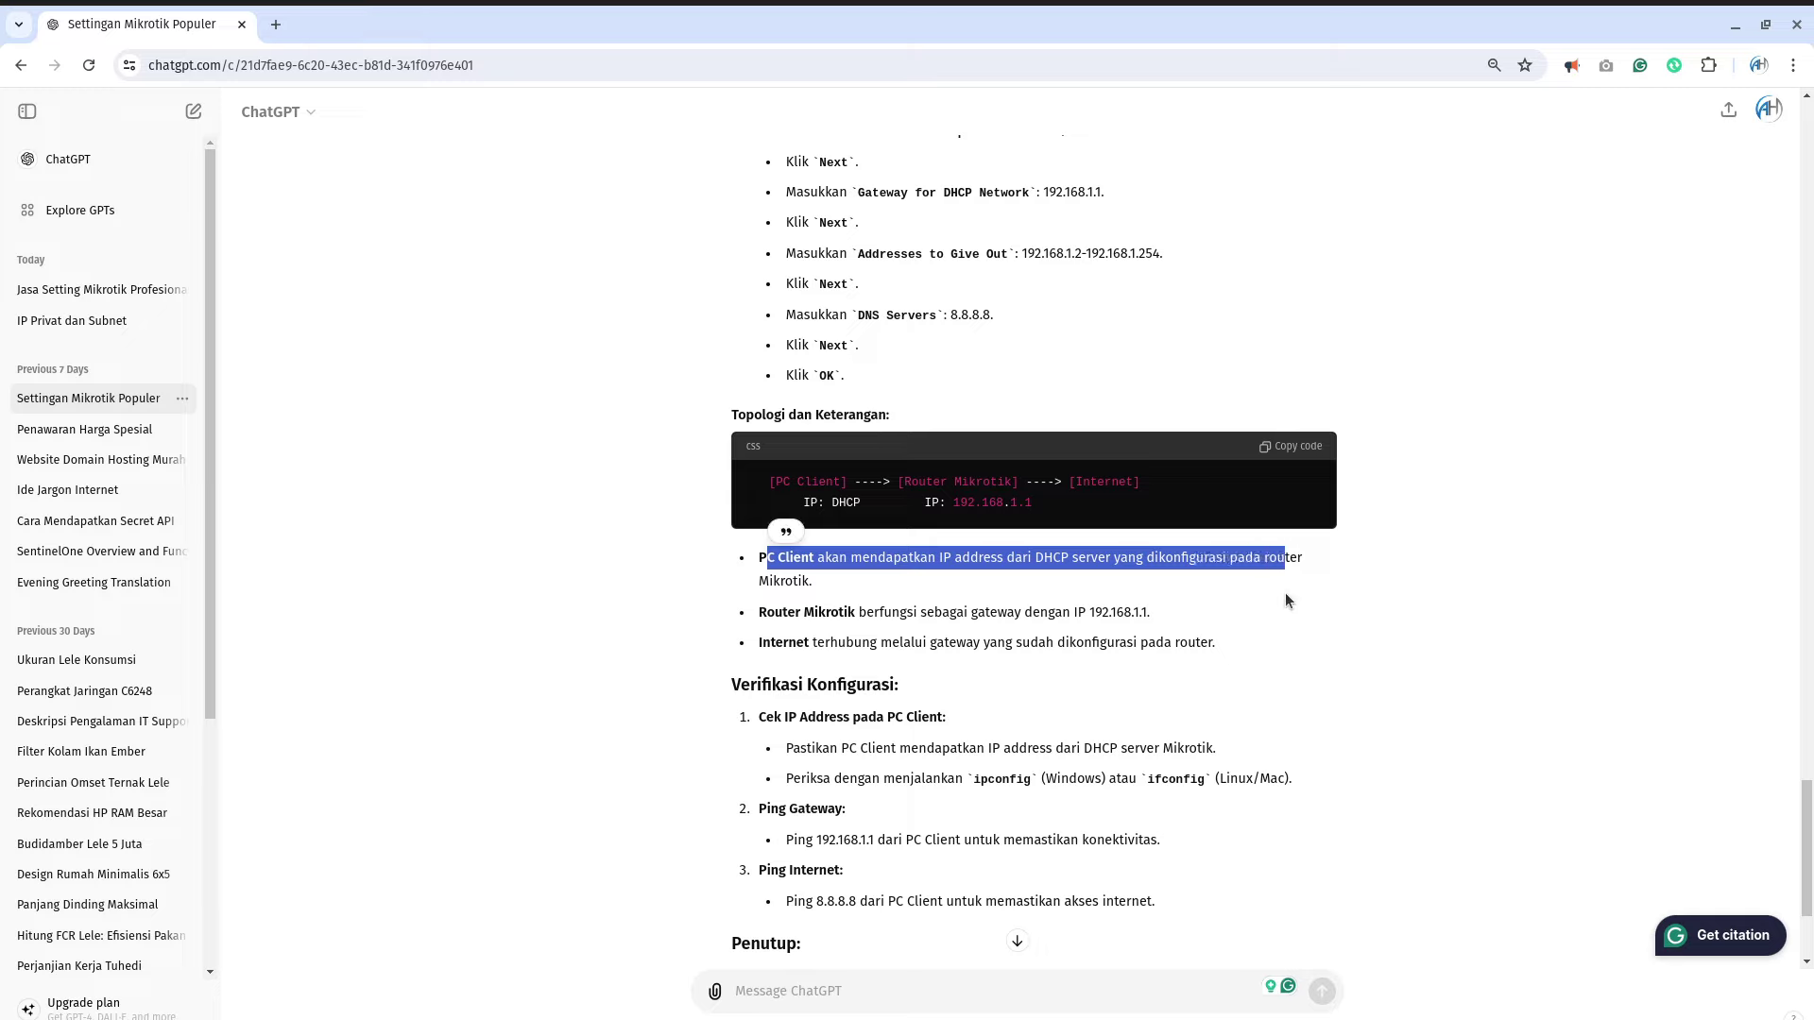
pyautogui.click(1288, 599)
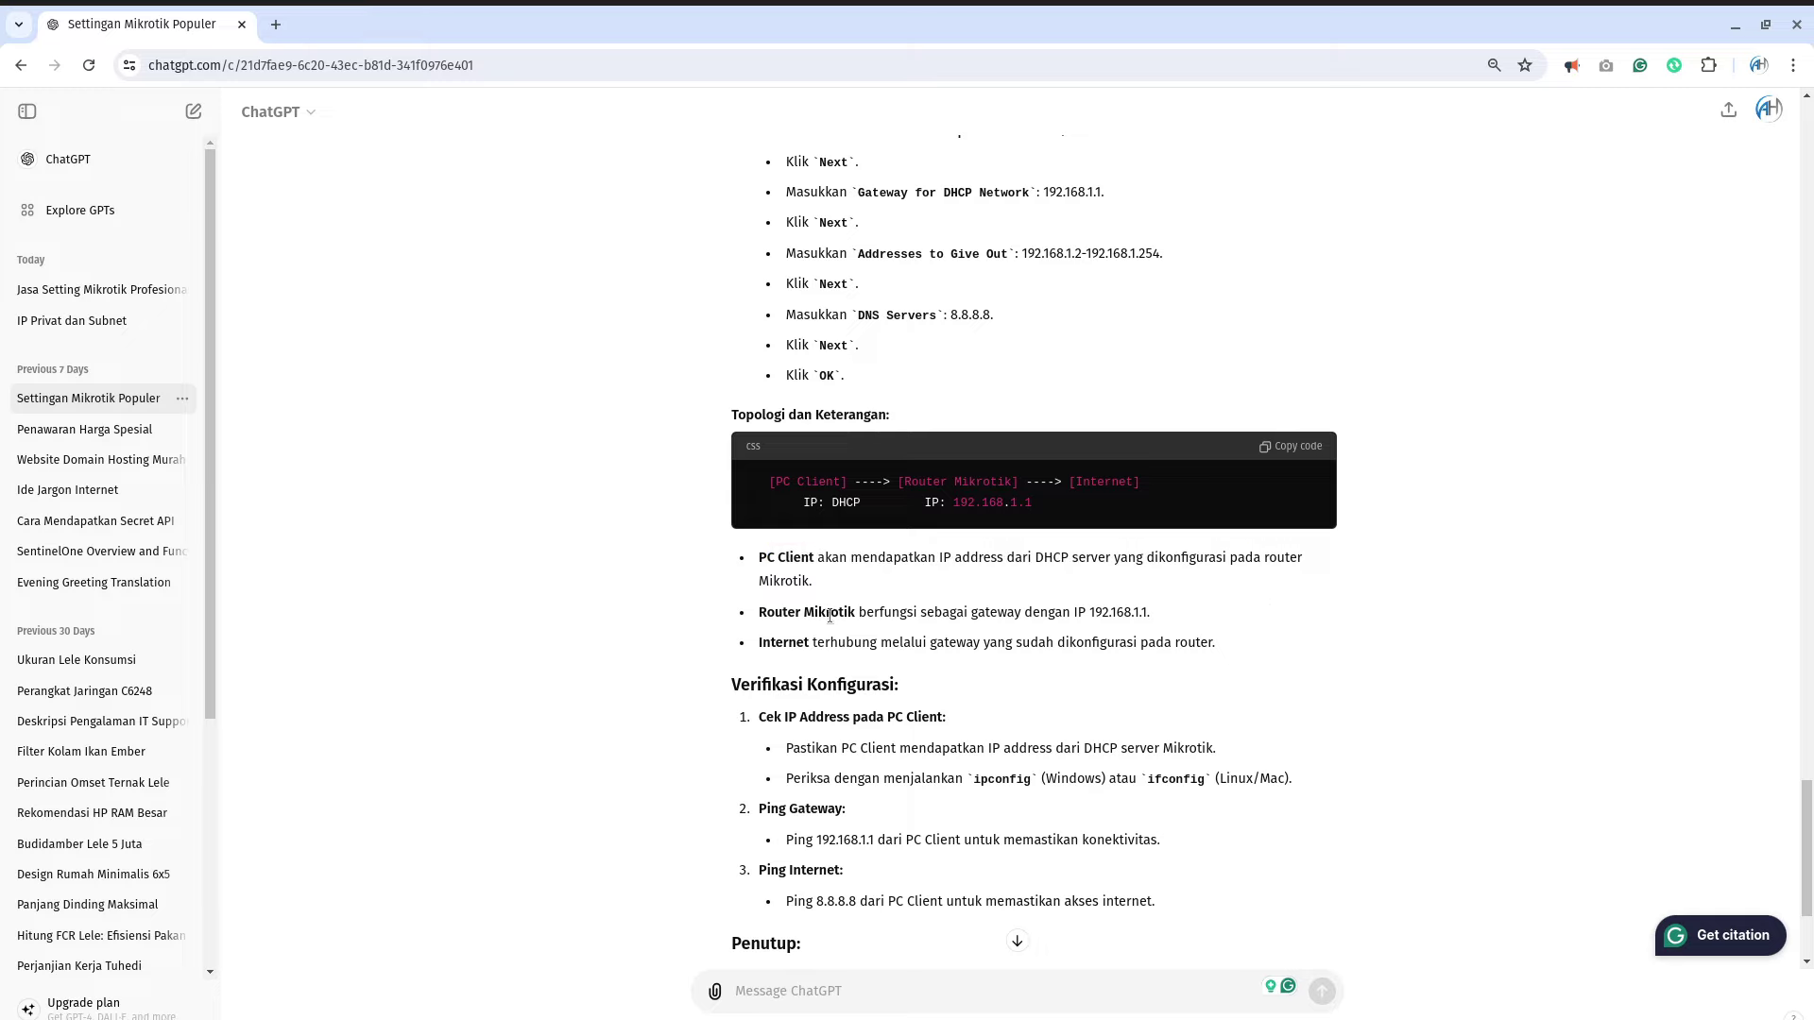
pyautogui.tripleClick(1163, 616)
pyautogui.click(1219, 672)
# Step: Return to PNETLab, move the terminal window clear of the VPC, open its console and request an address with ip dhcp
pyautogui.click(690, 1017)
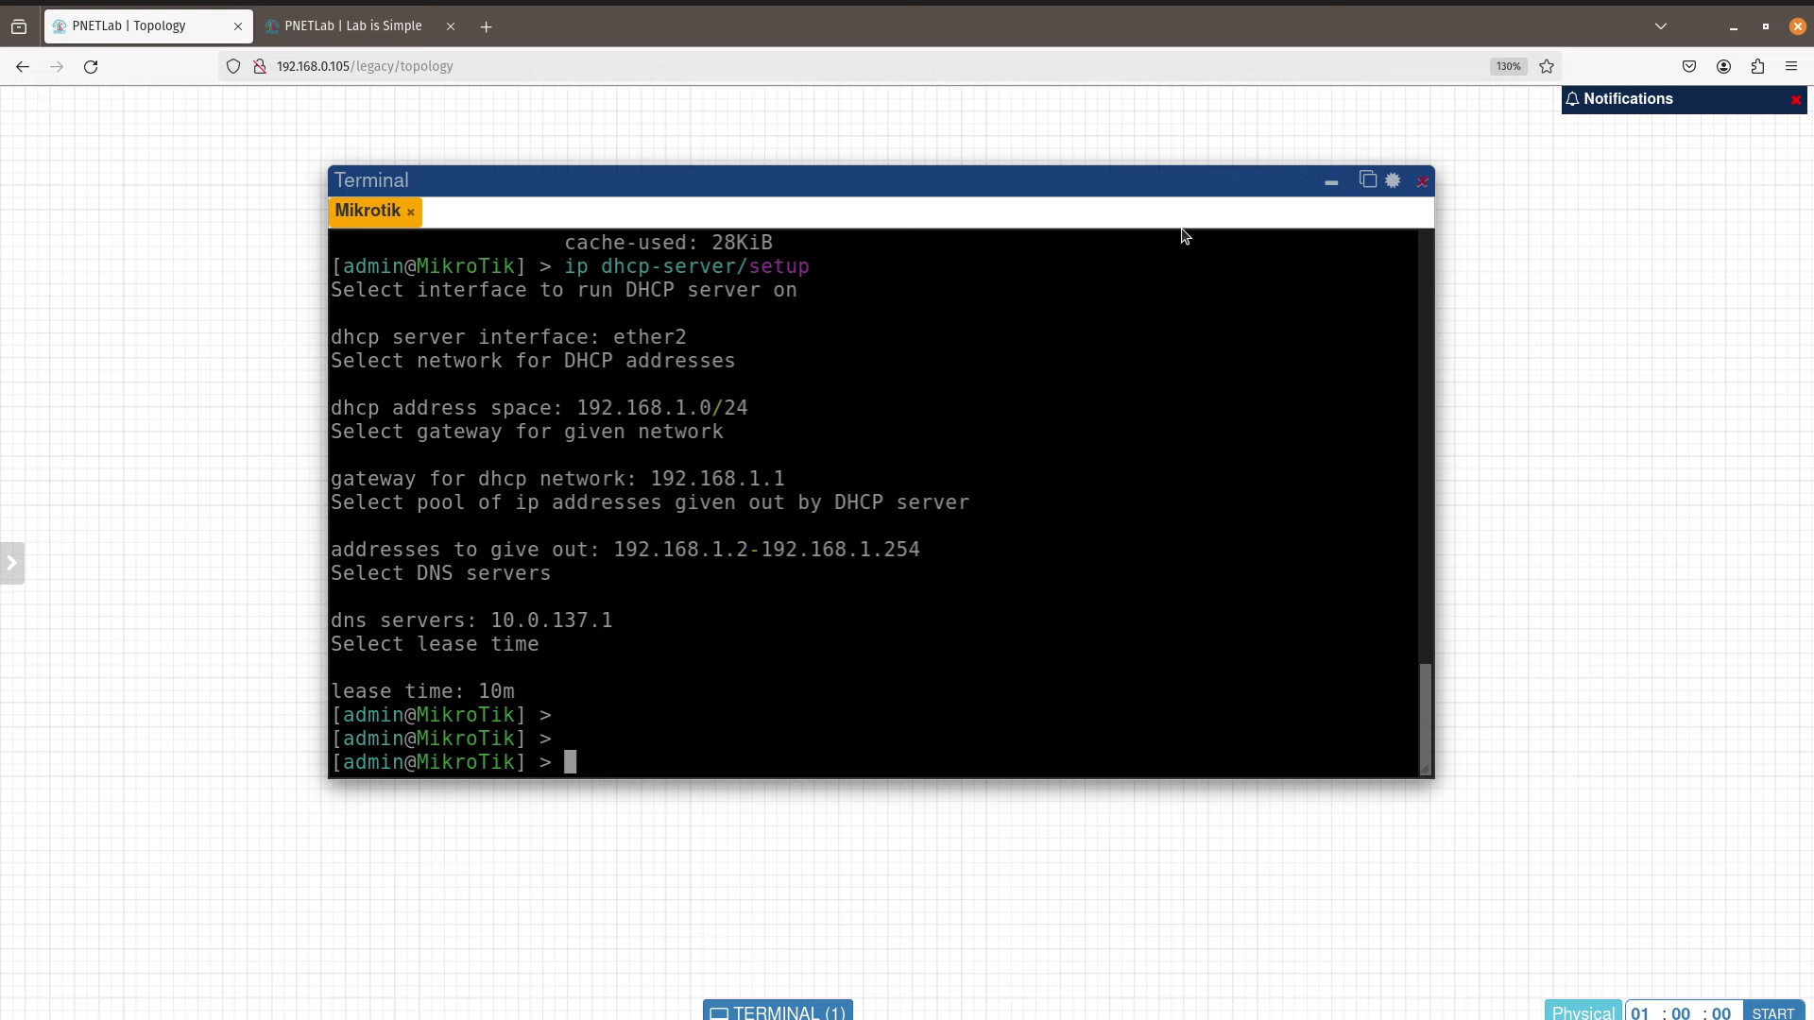
pyautogui.moveTo(1166, 189); pyautogui.dragTo(1424, 160)
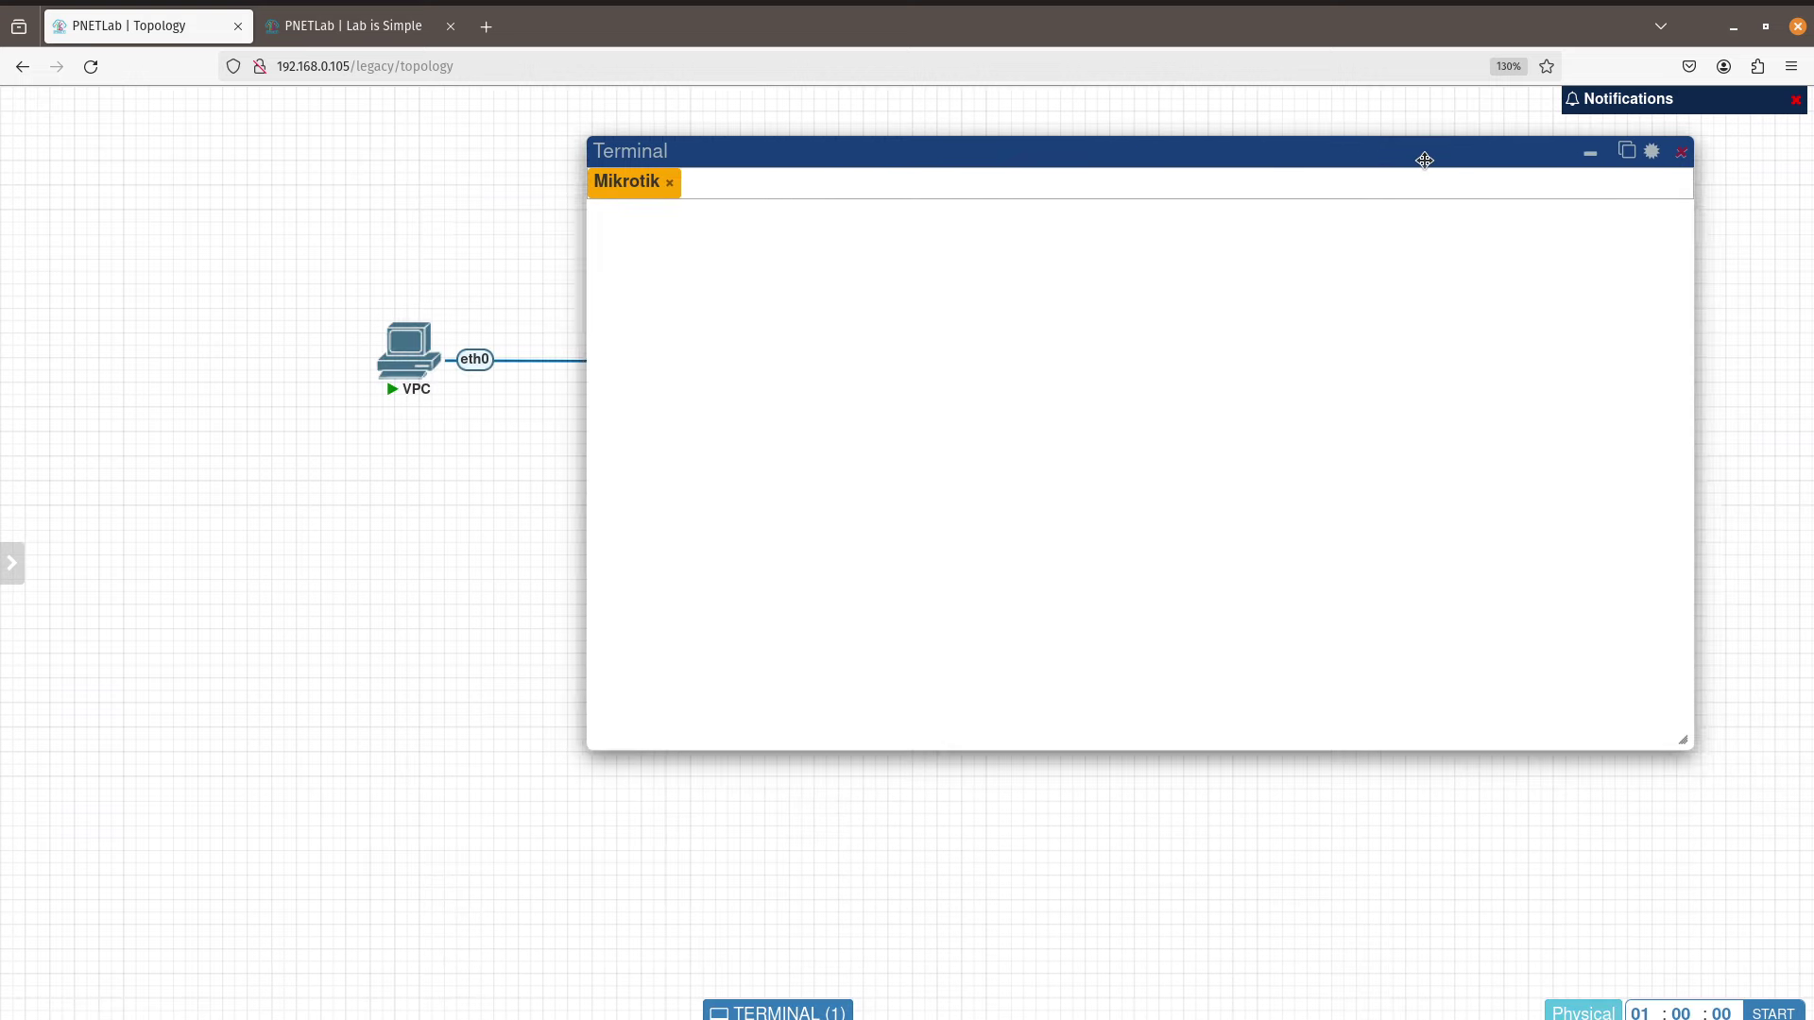
pyautogui.click(409, 347)
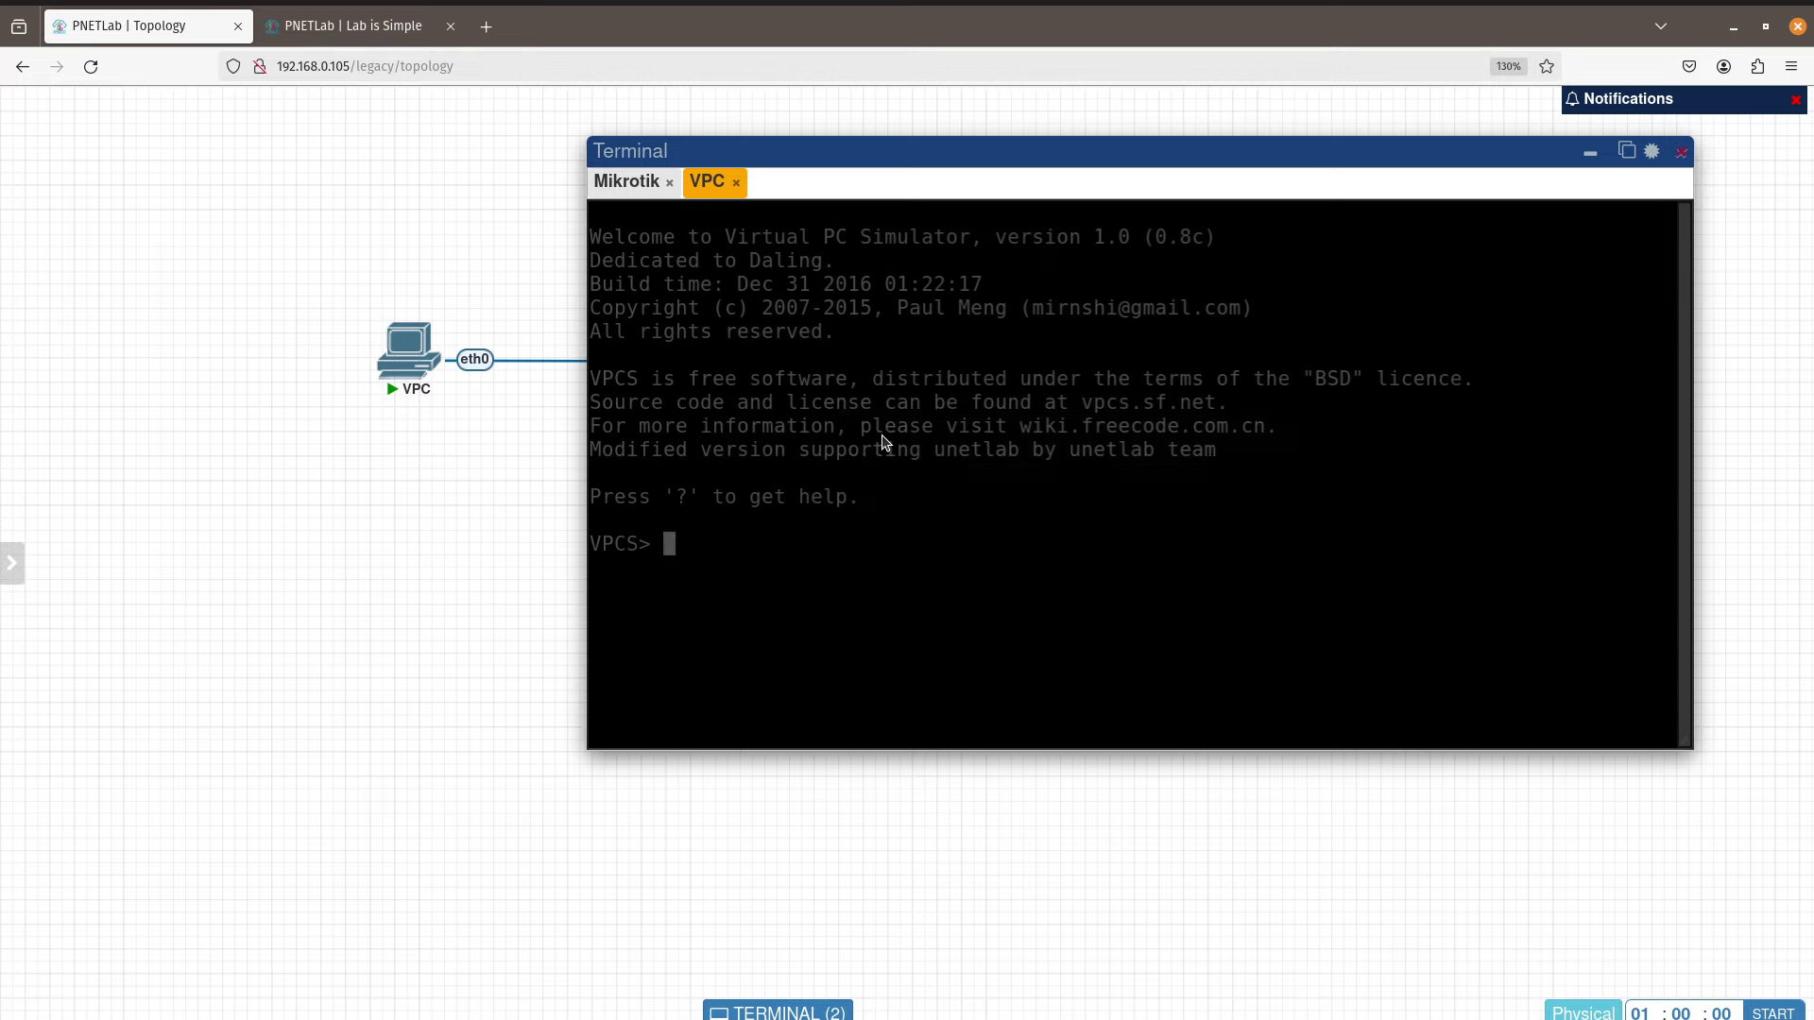
pyautogui.write('ip dhcp')
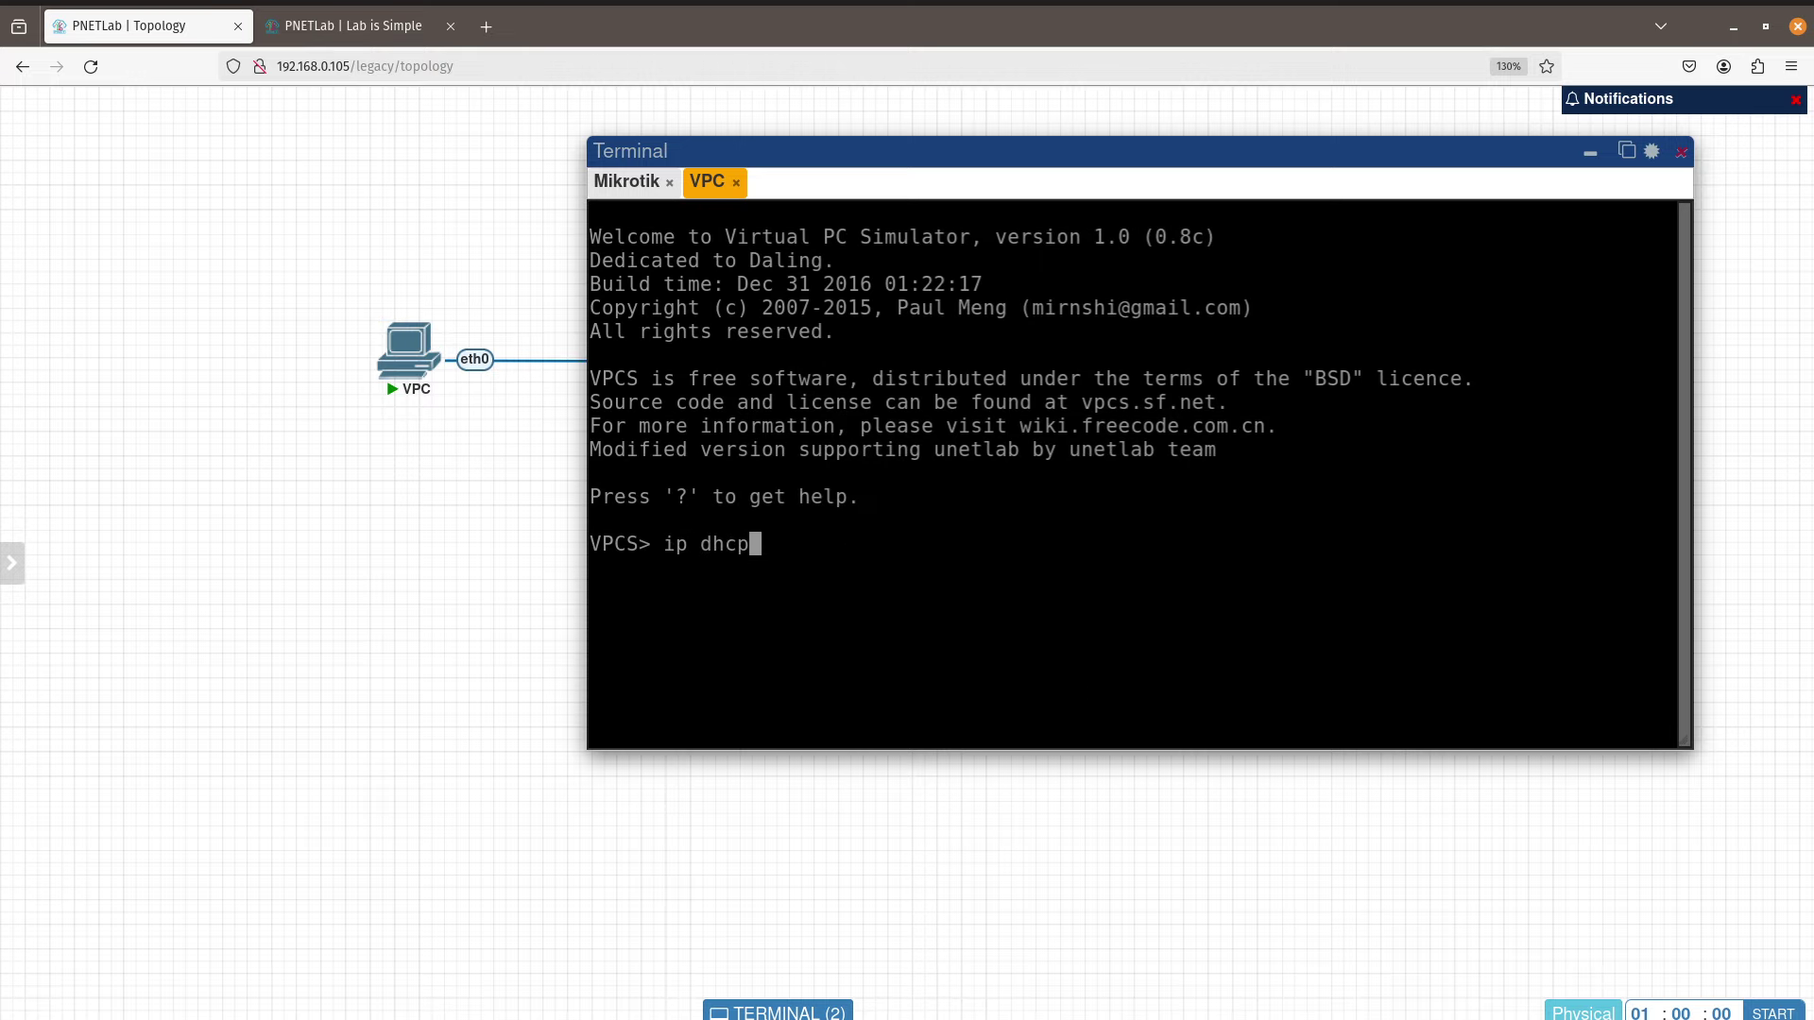
pyautogui.press('Return')
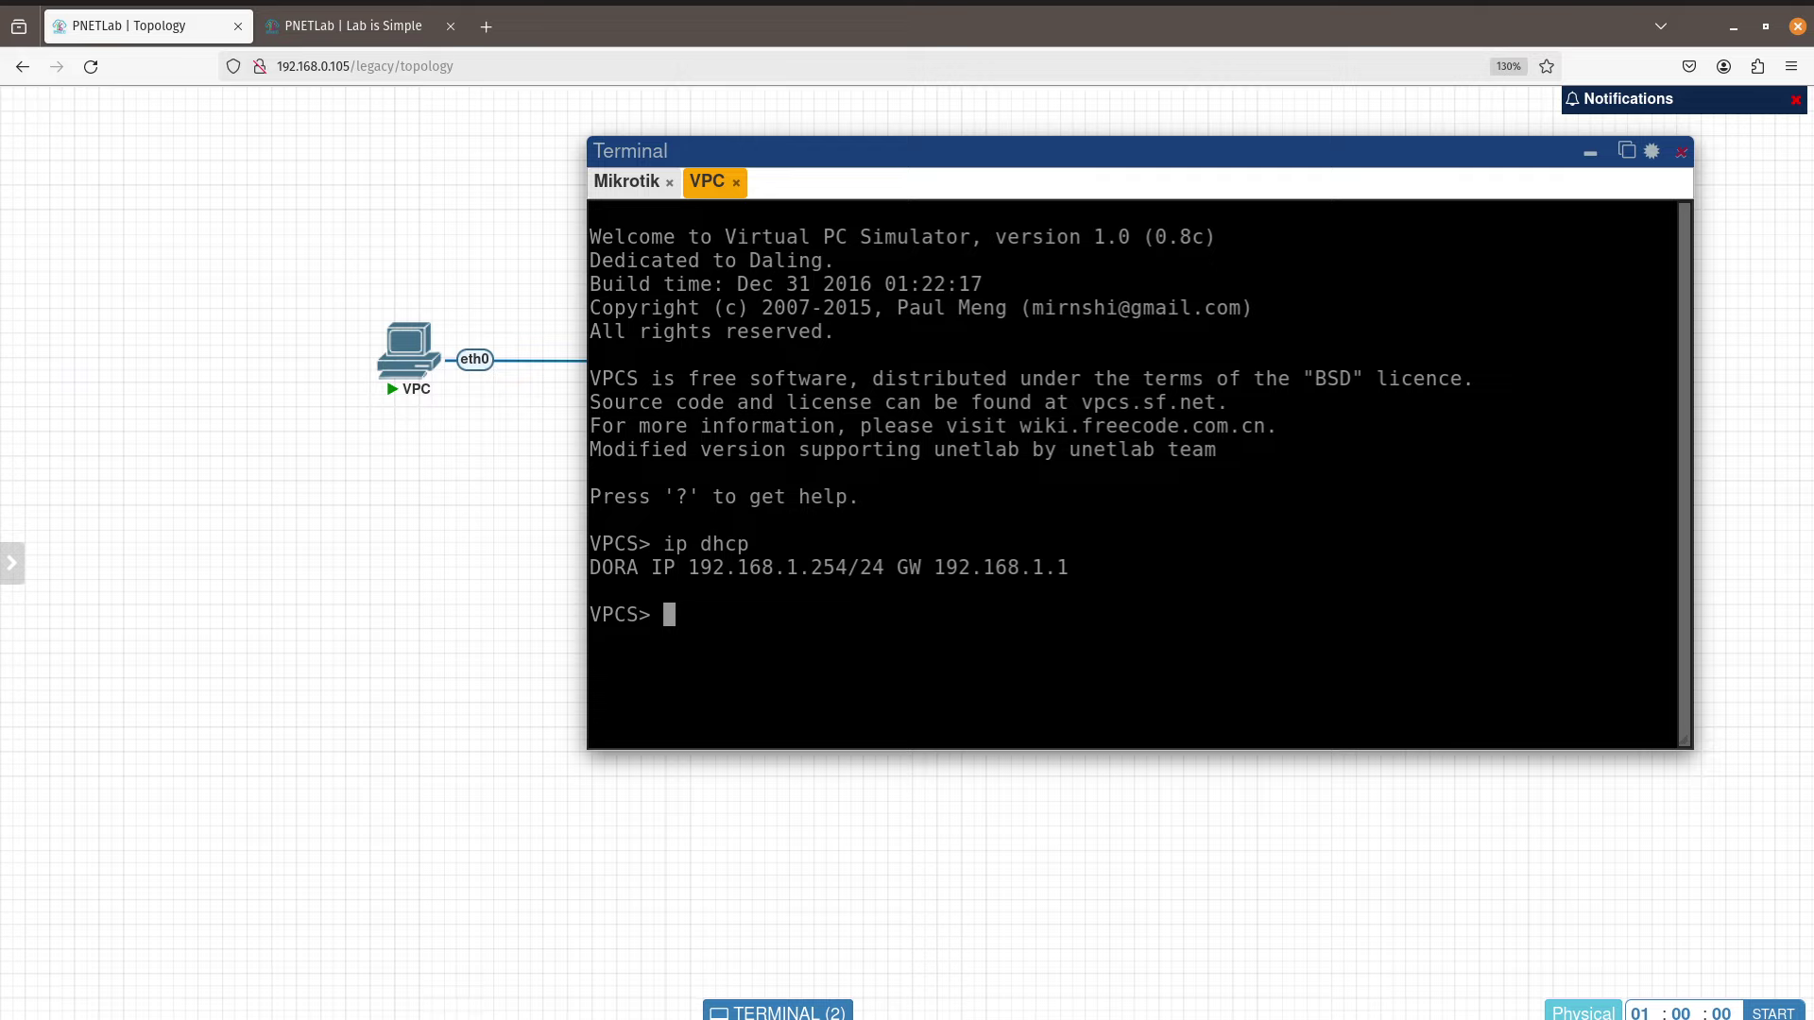
# Step: Ping google.com from the VPC console to test internet access
pyautogui.write('ping google.com')
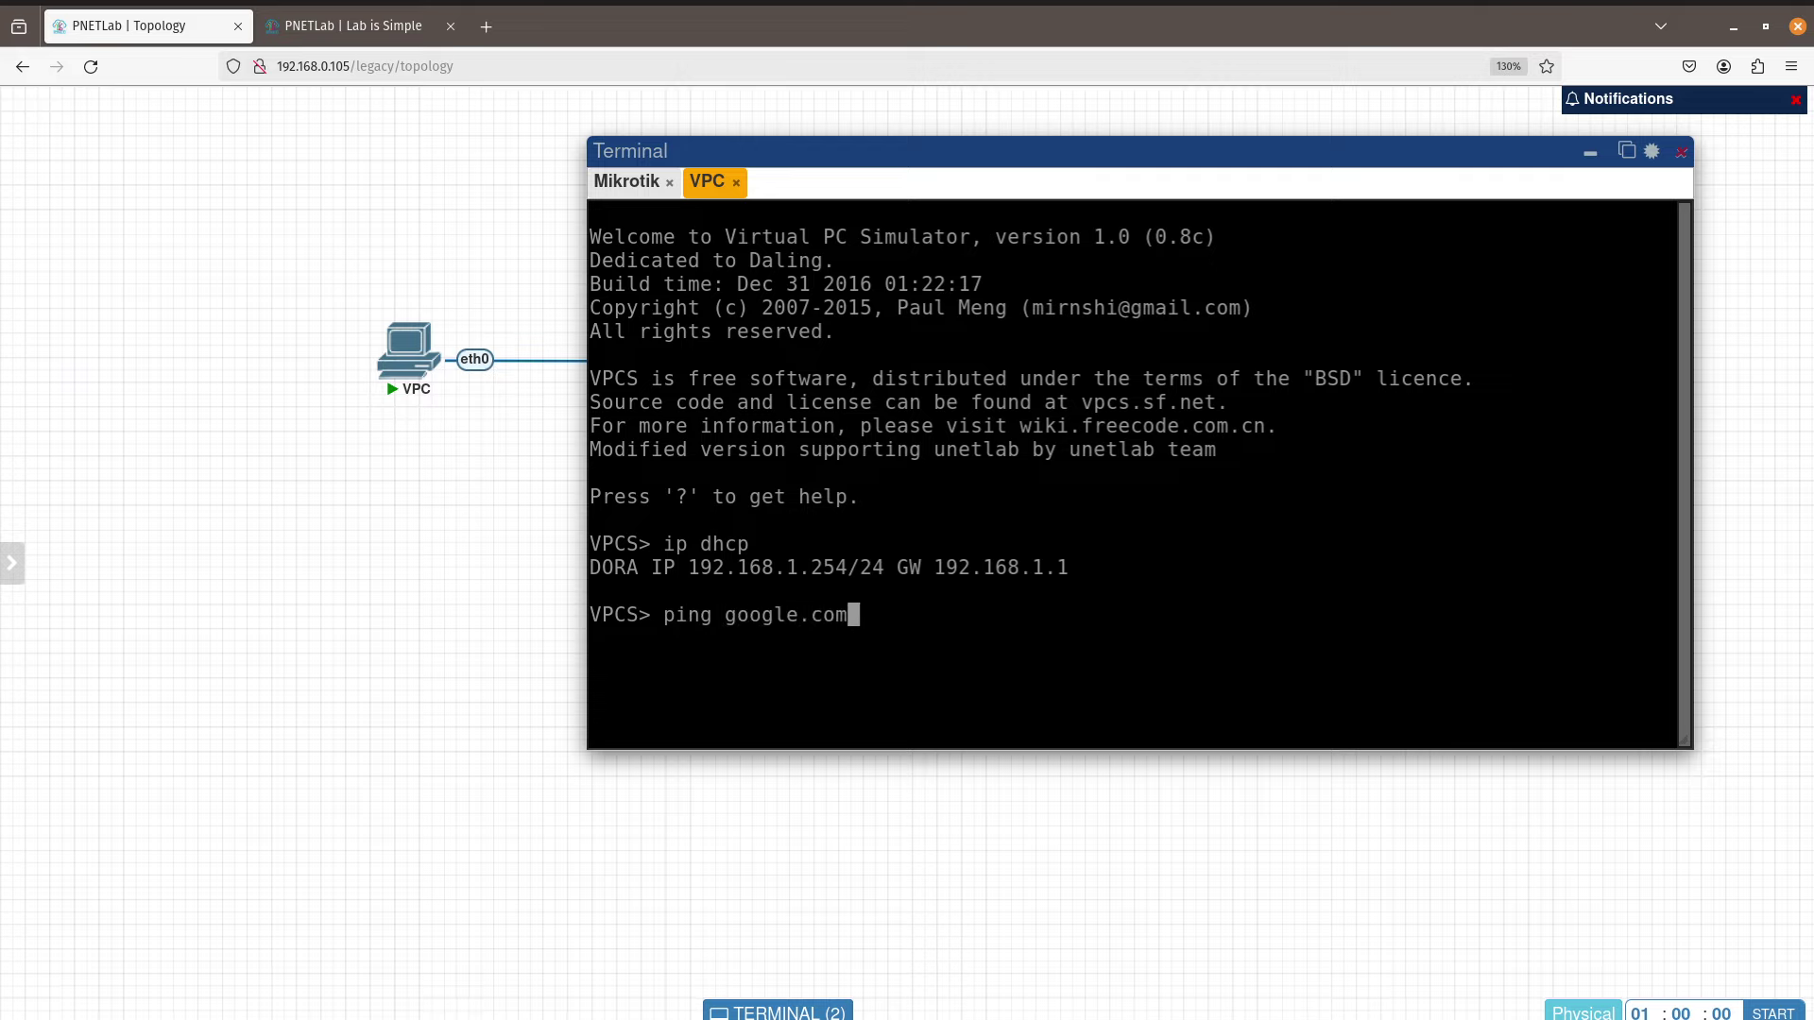
pyautogui.press('Return')
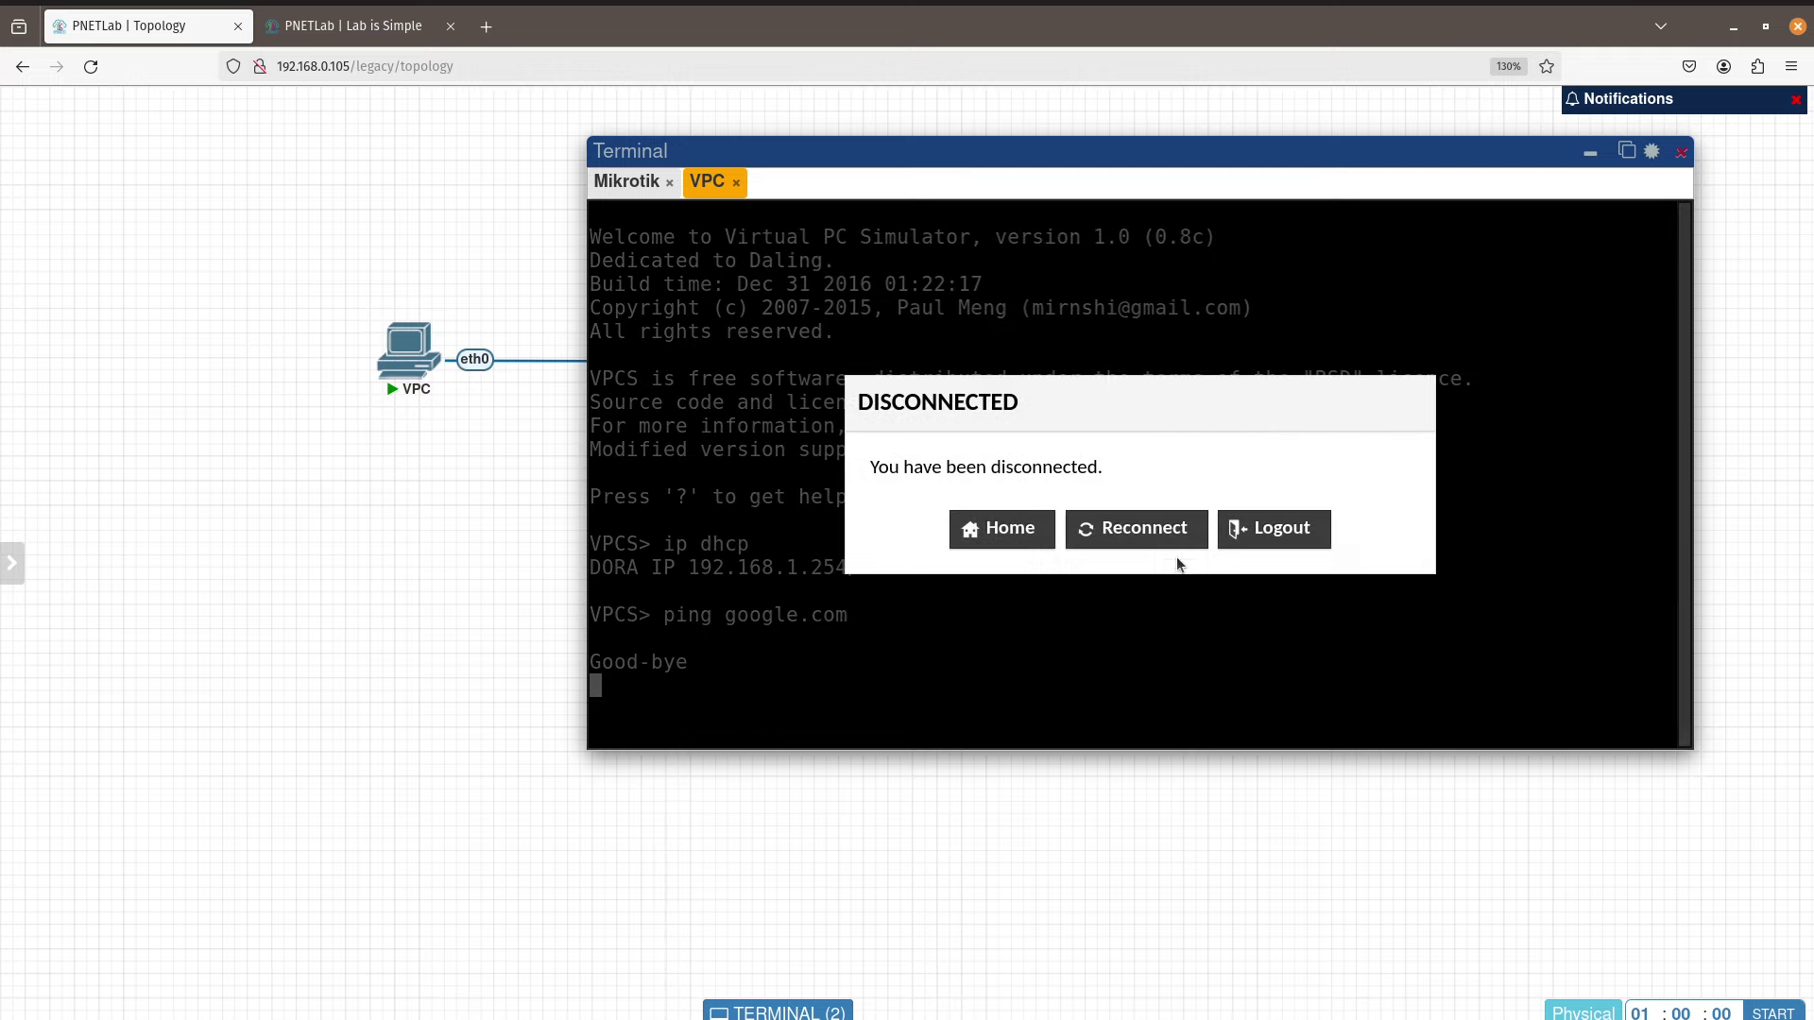
# Step: Try to reconnect the disconnected VPC console and log out of its terminal session
pyautogui.click(1139, 526)
pyautogui.click(1148, 542)
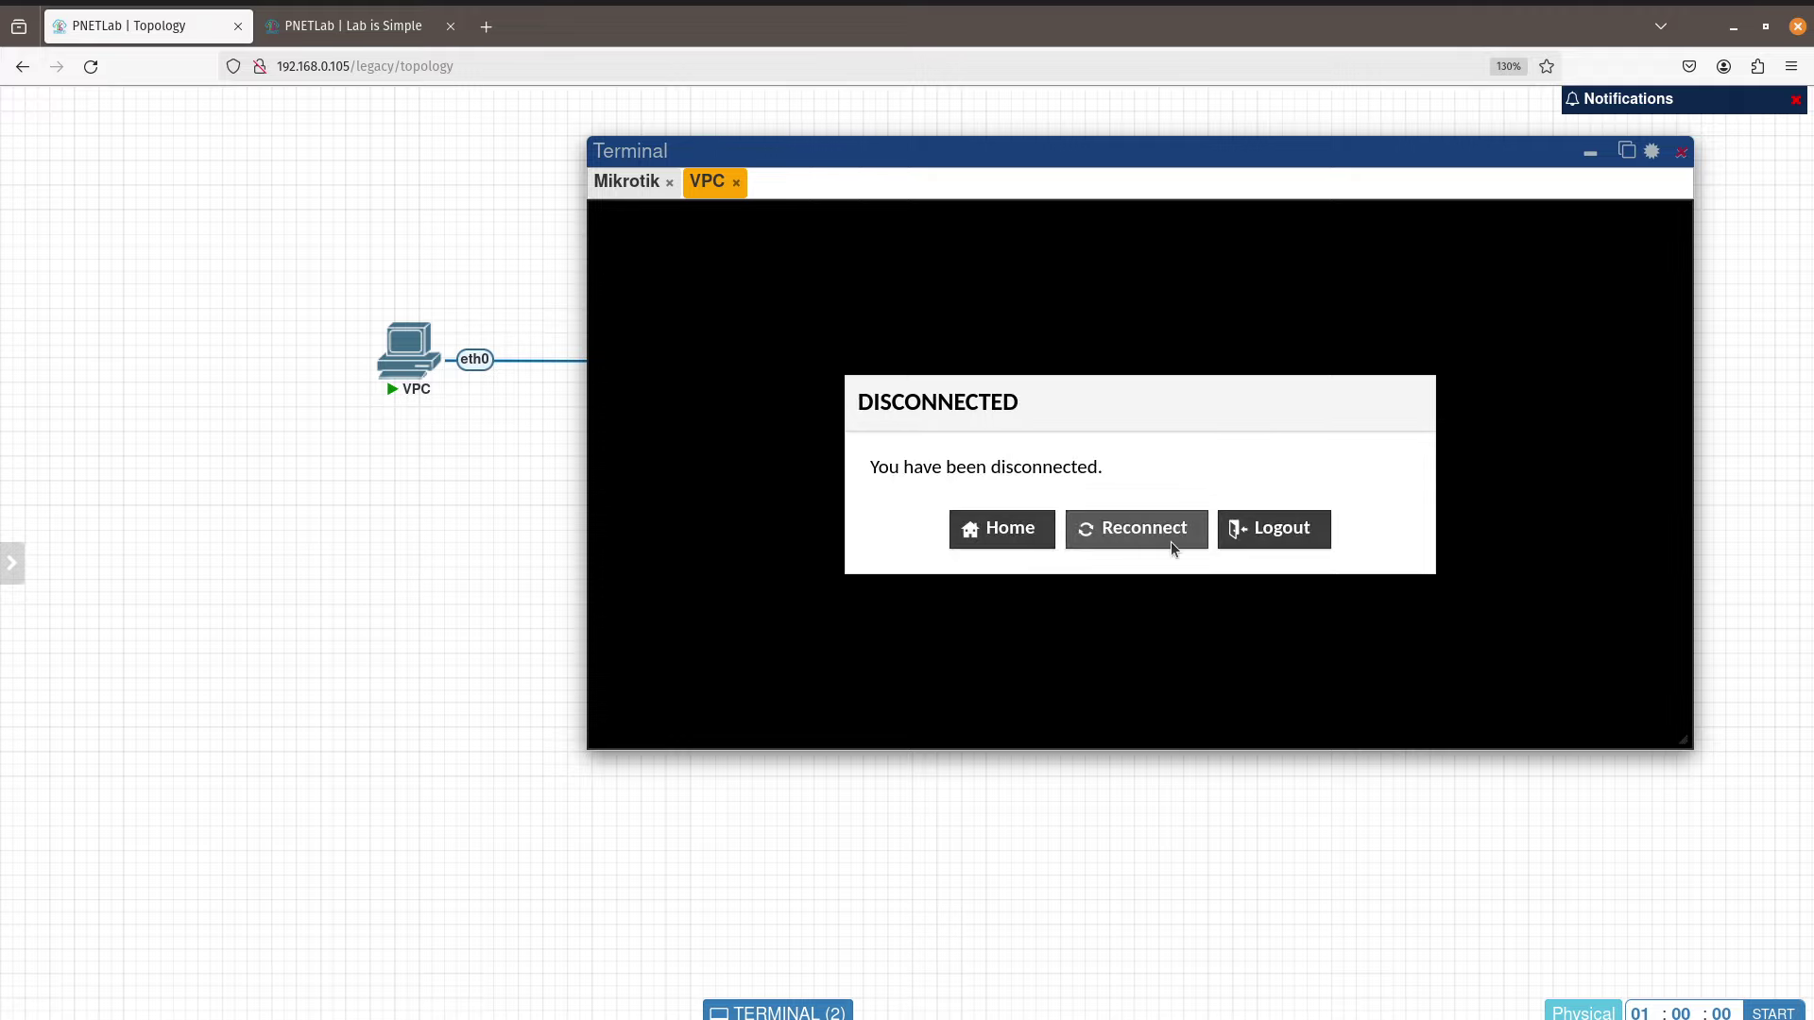
pyautogui.click(1254, 530)
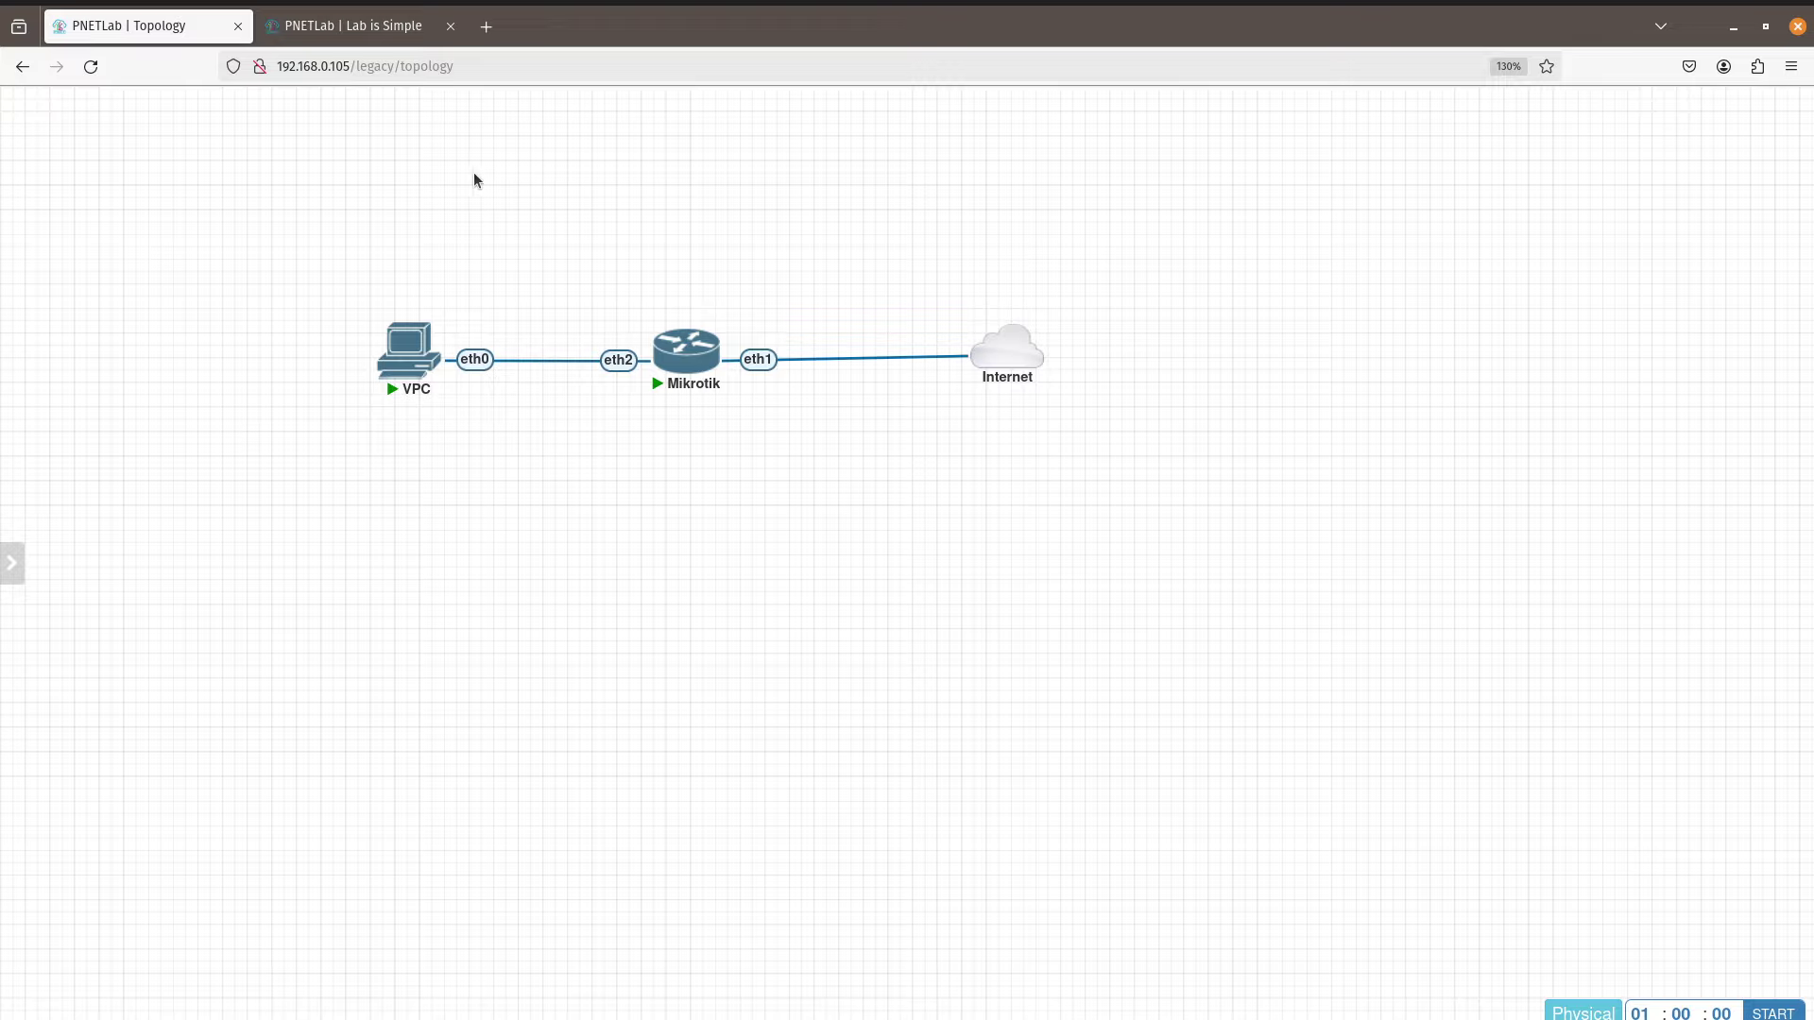
# Step: Reopen the VPC console, try to restore its session through the recent connections and a reconnect, and close the terminal
pyautogui.click(408, 347)
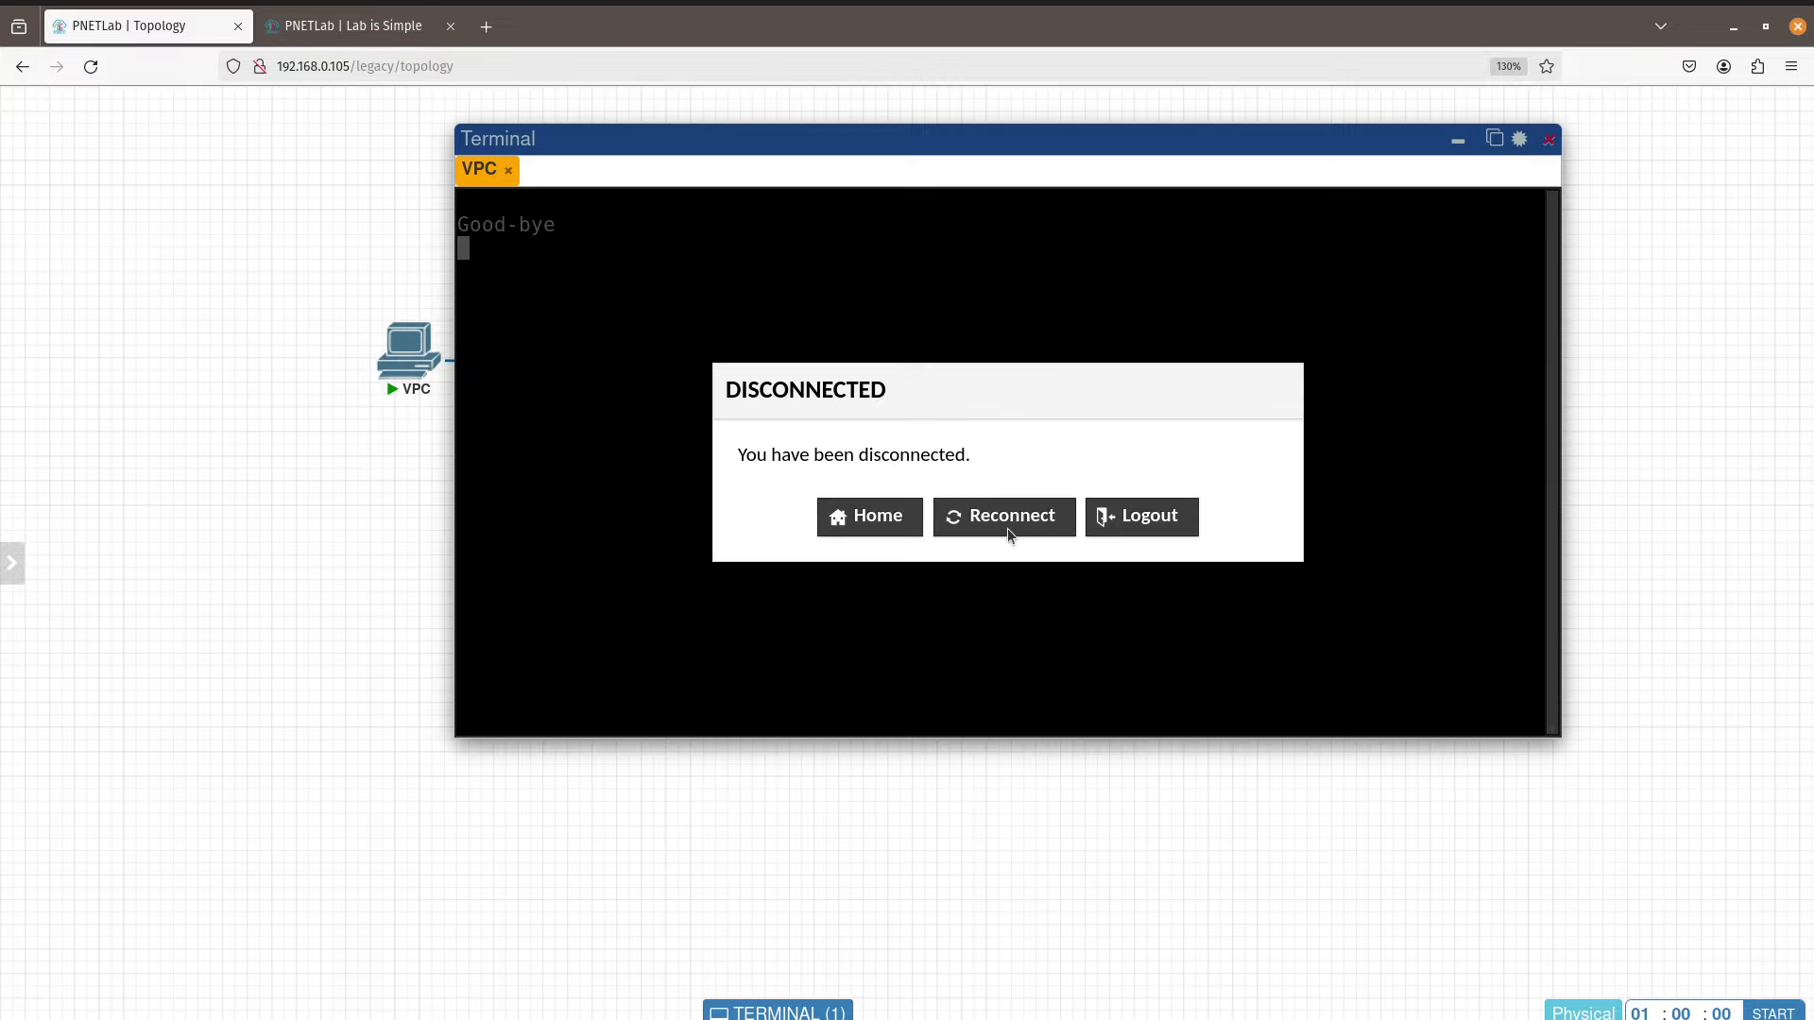
pyautogui.click(892, 526)
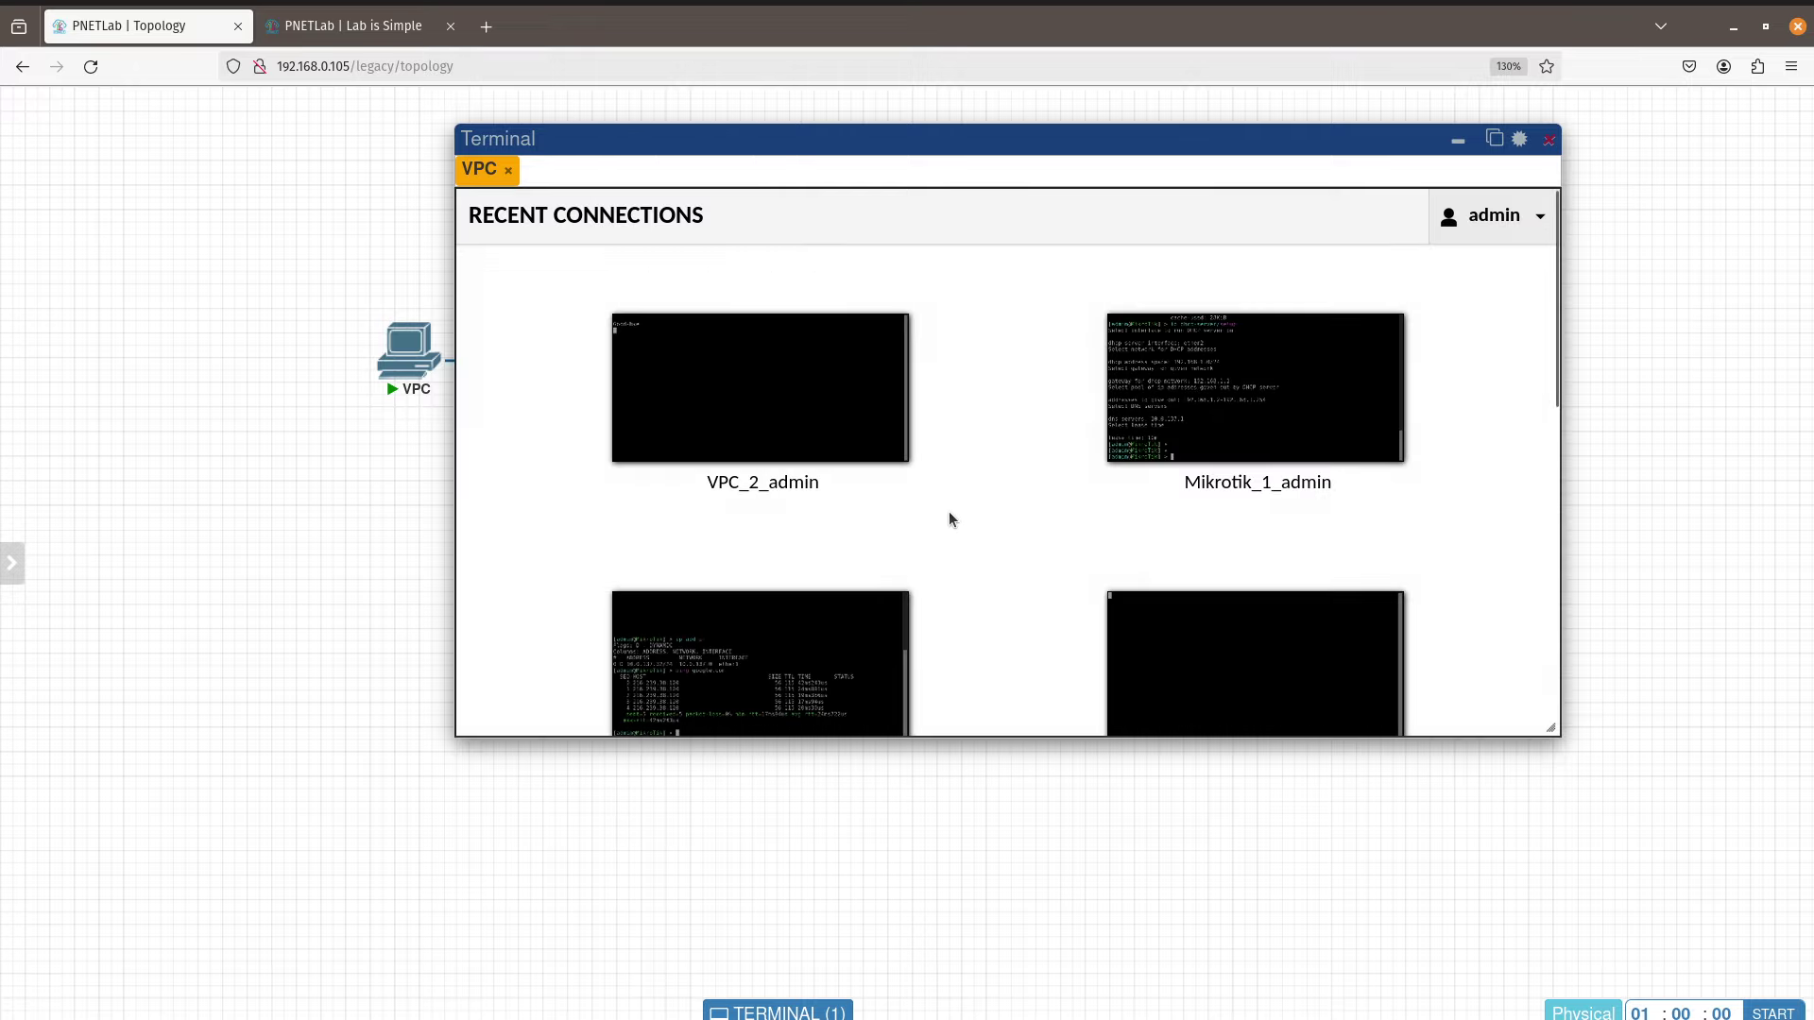
pyautogui.click(866, 404)
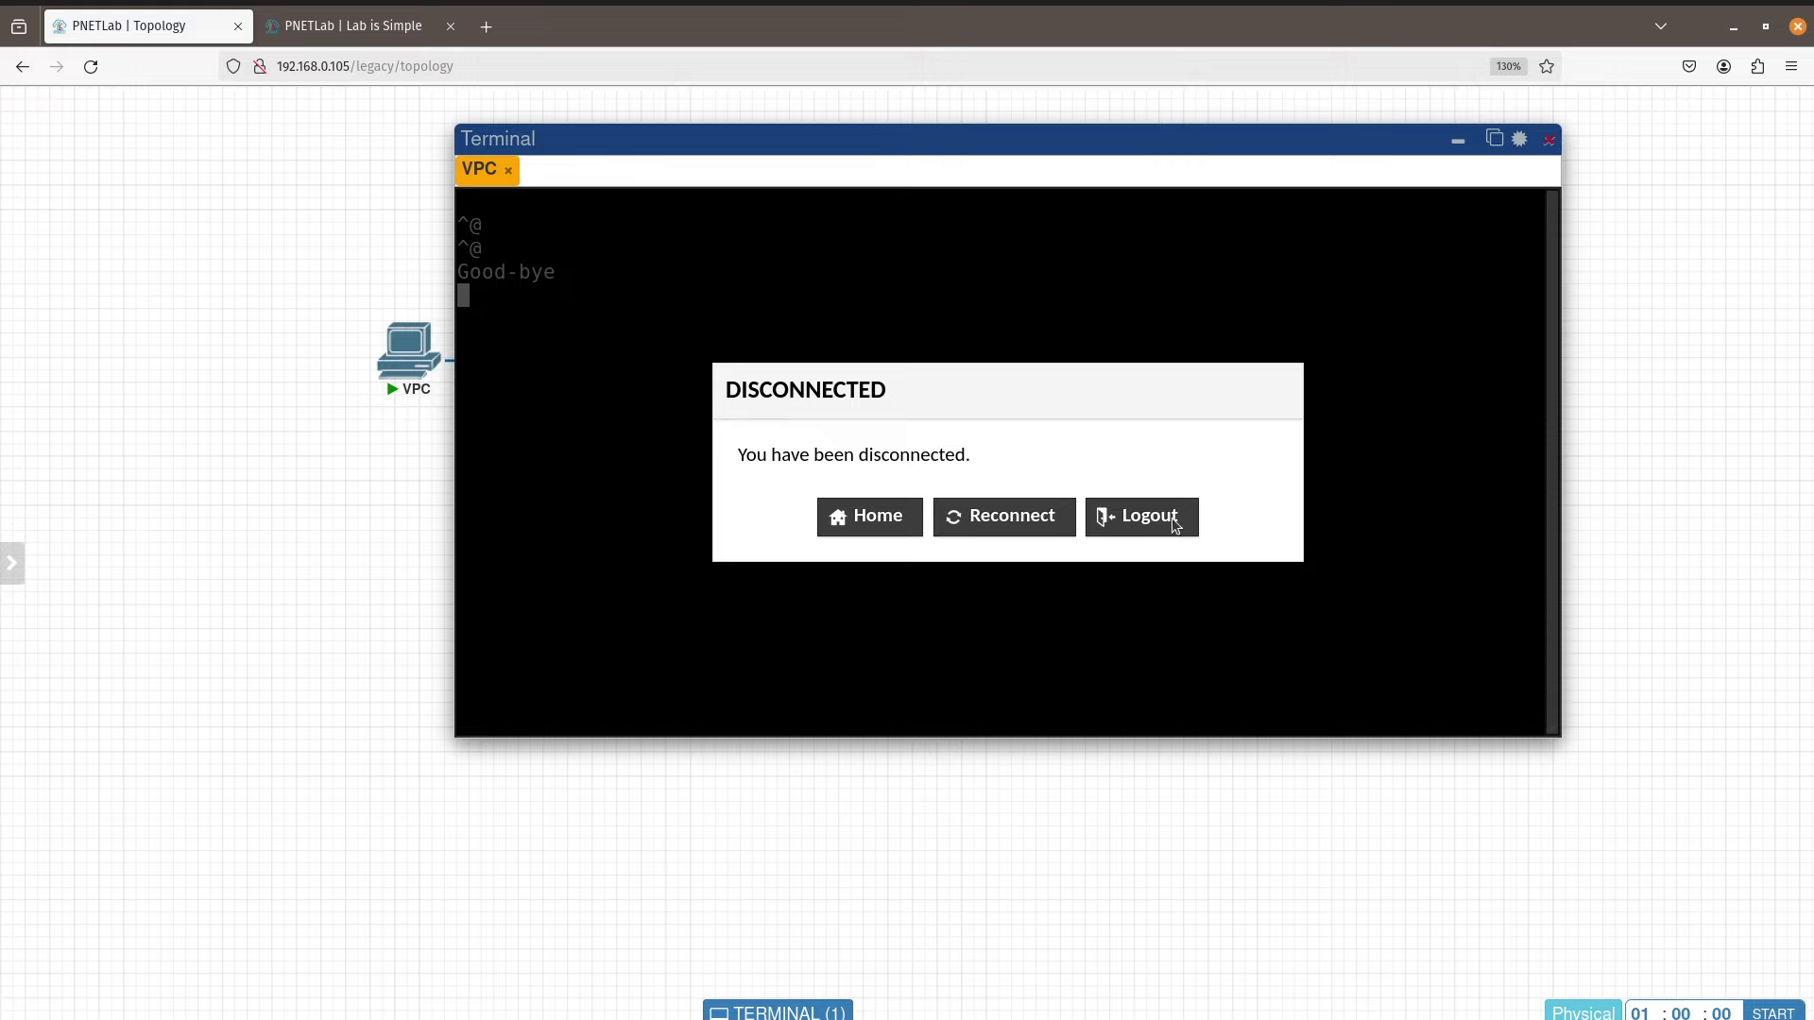
pyautogui.click(980, 517)
pyautogui.click(1549, 140)
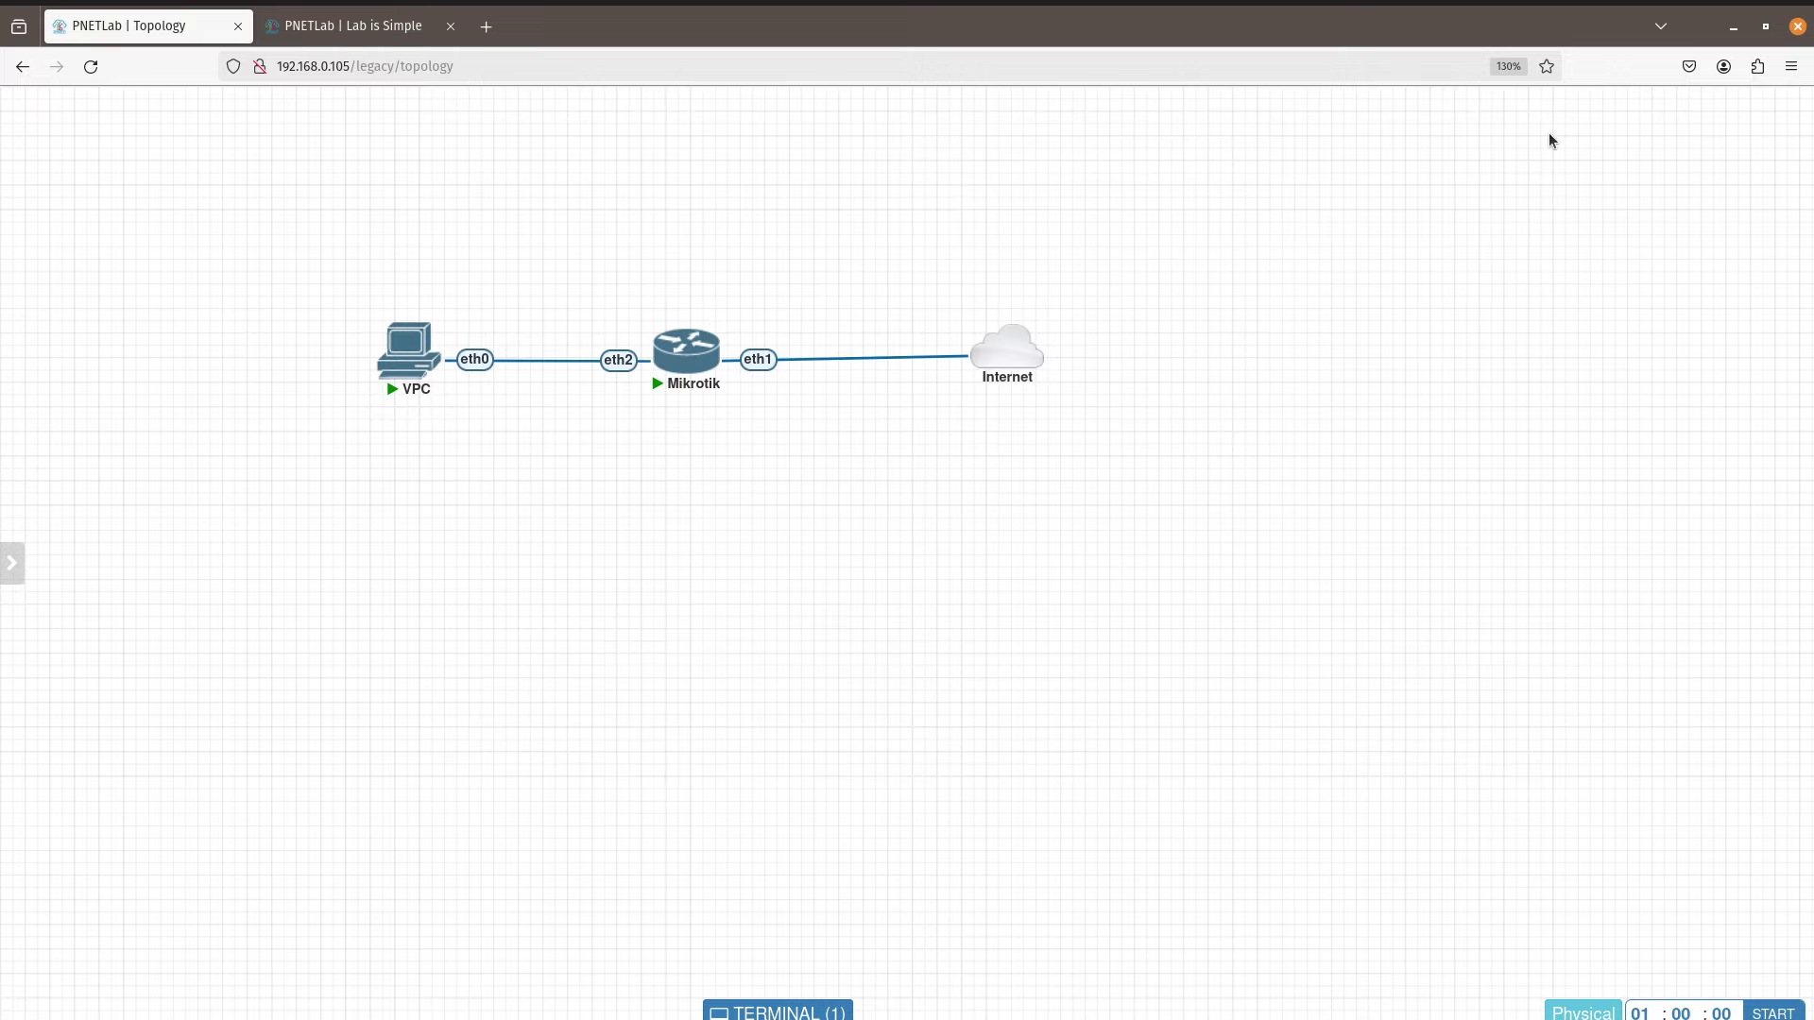
# Step: Open the VPC console again, log out of the disconnected session and reload the topology page
pyautogui.click(404, 352)
pyautogui.click(1150, 522)
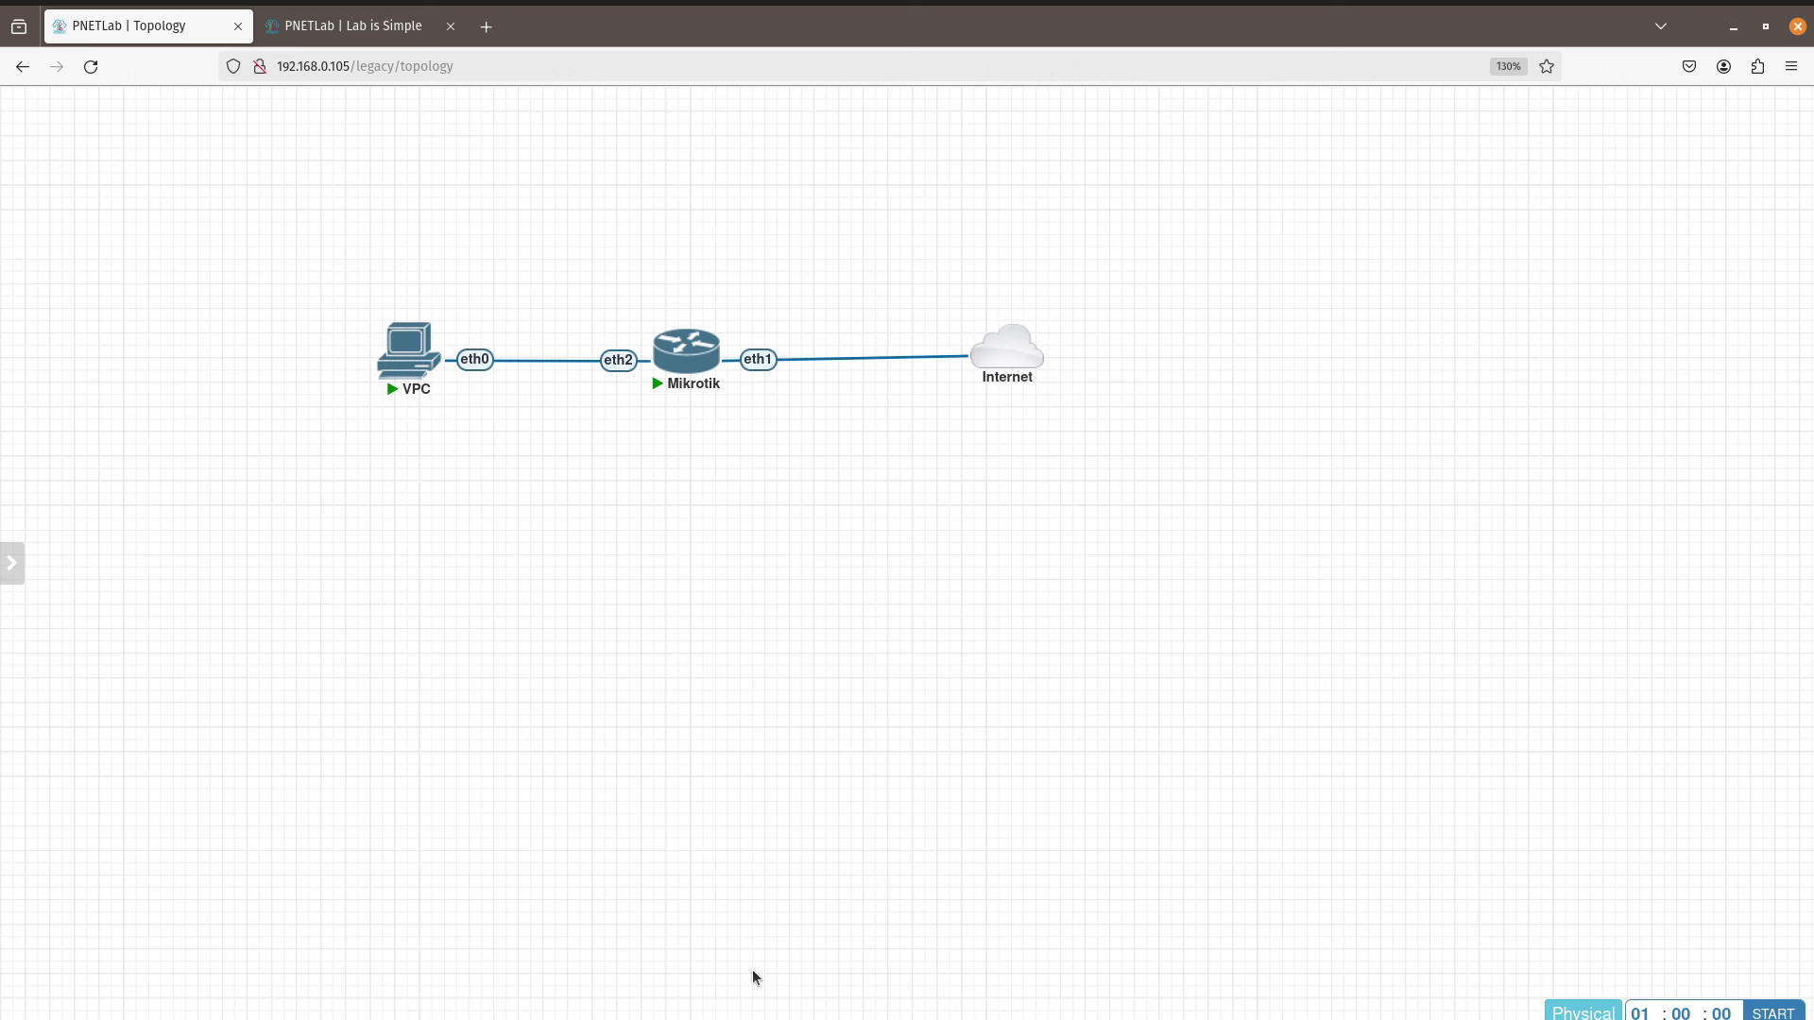
pyautogui.moveTo(54, 104)
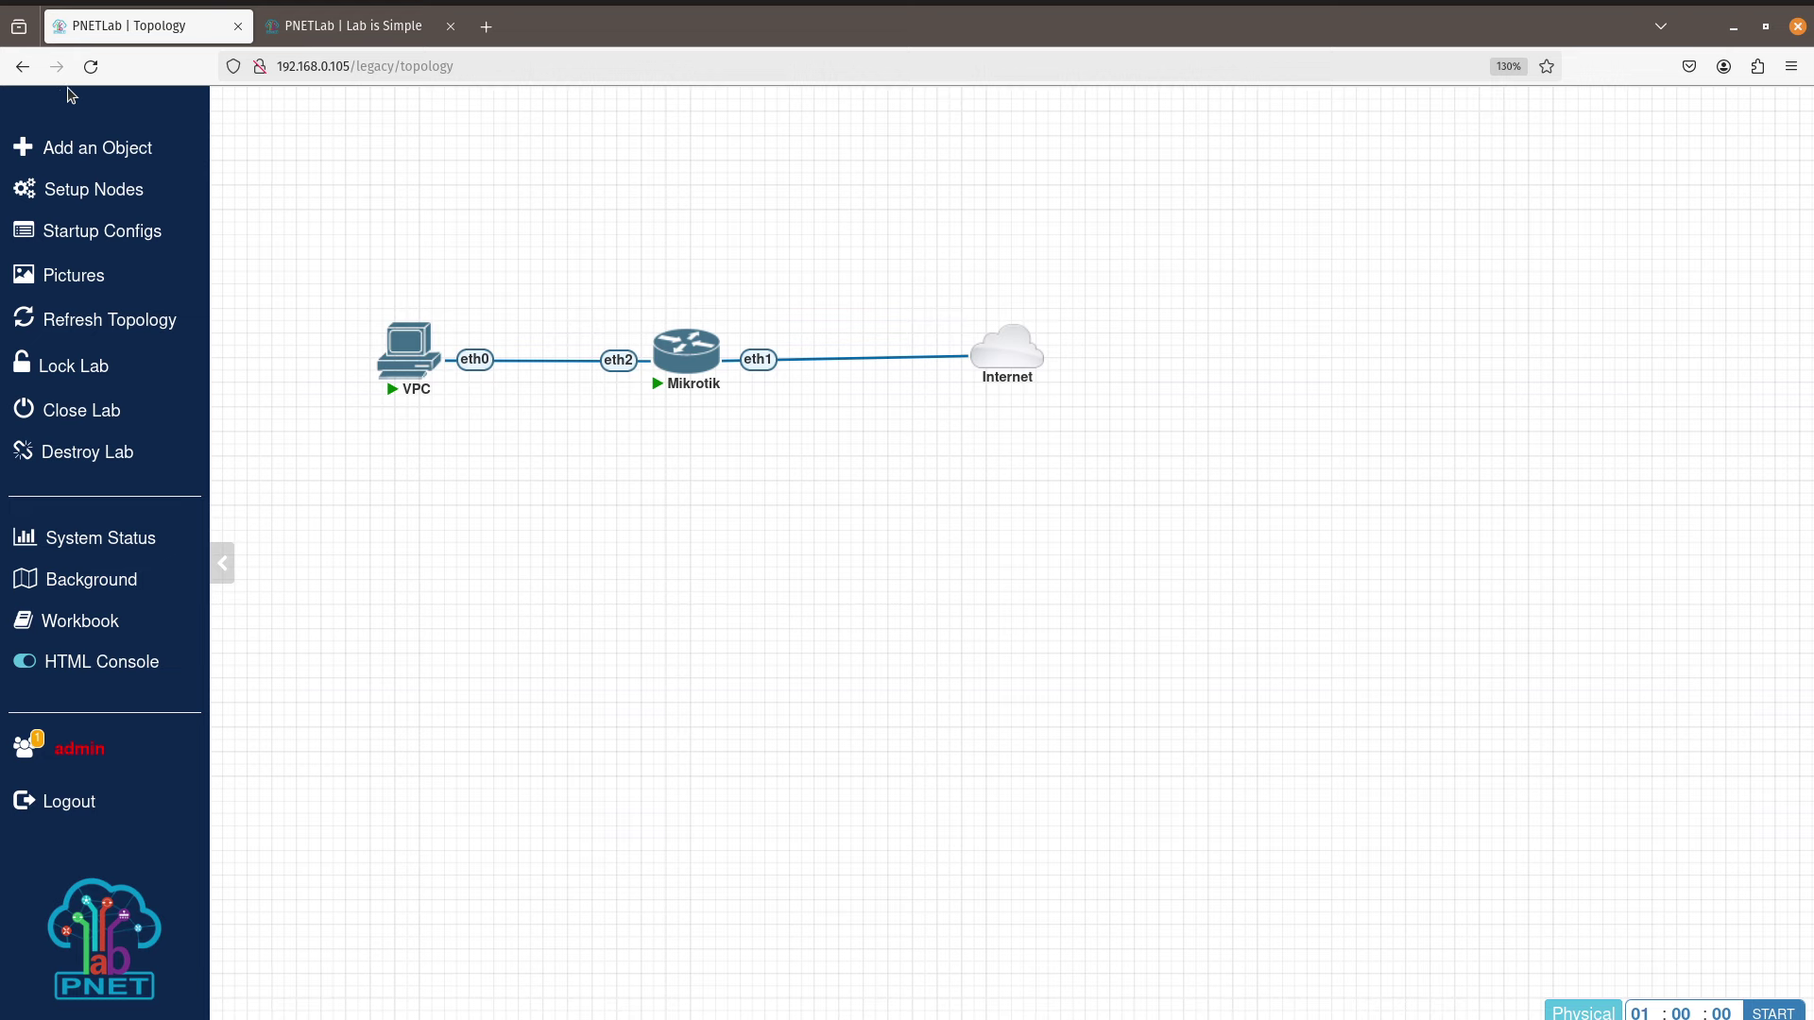
pyautogui.click(91, 67)
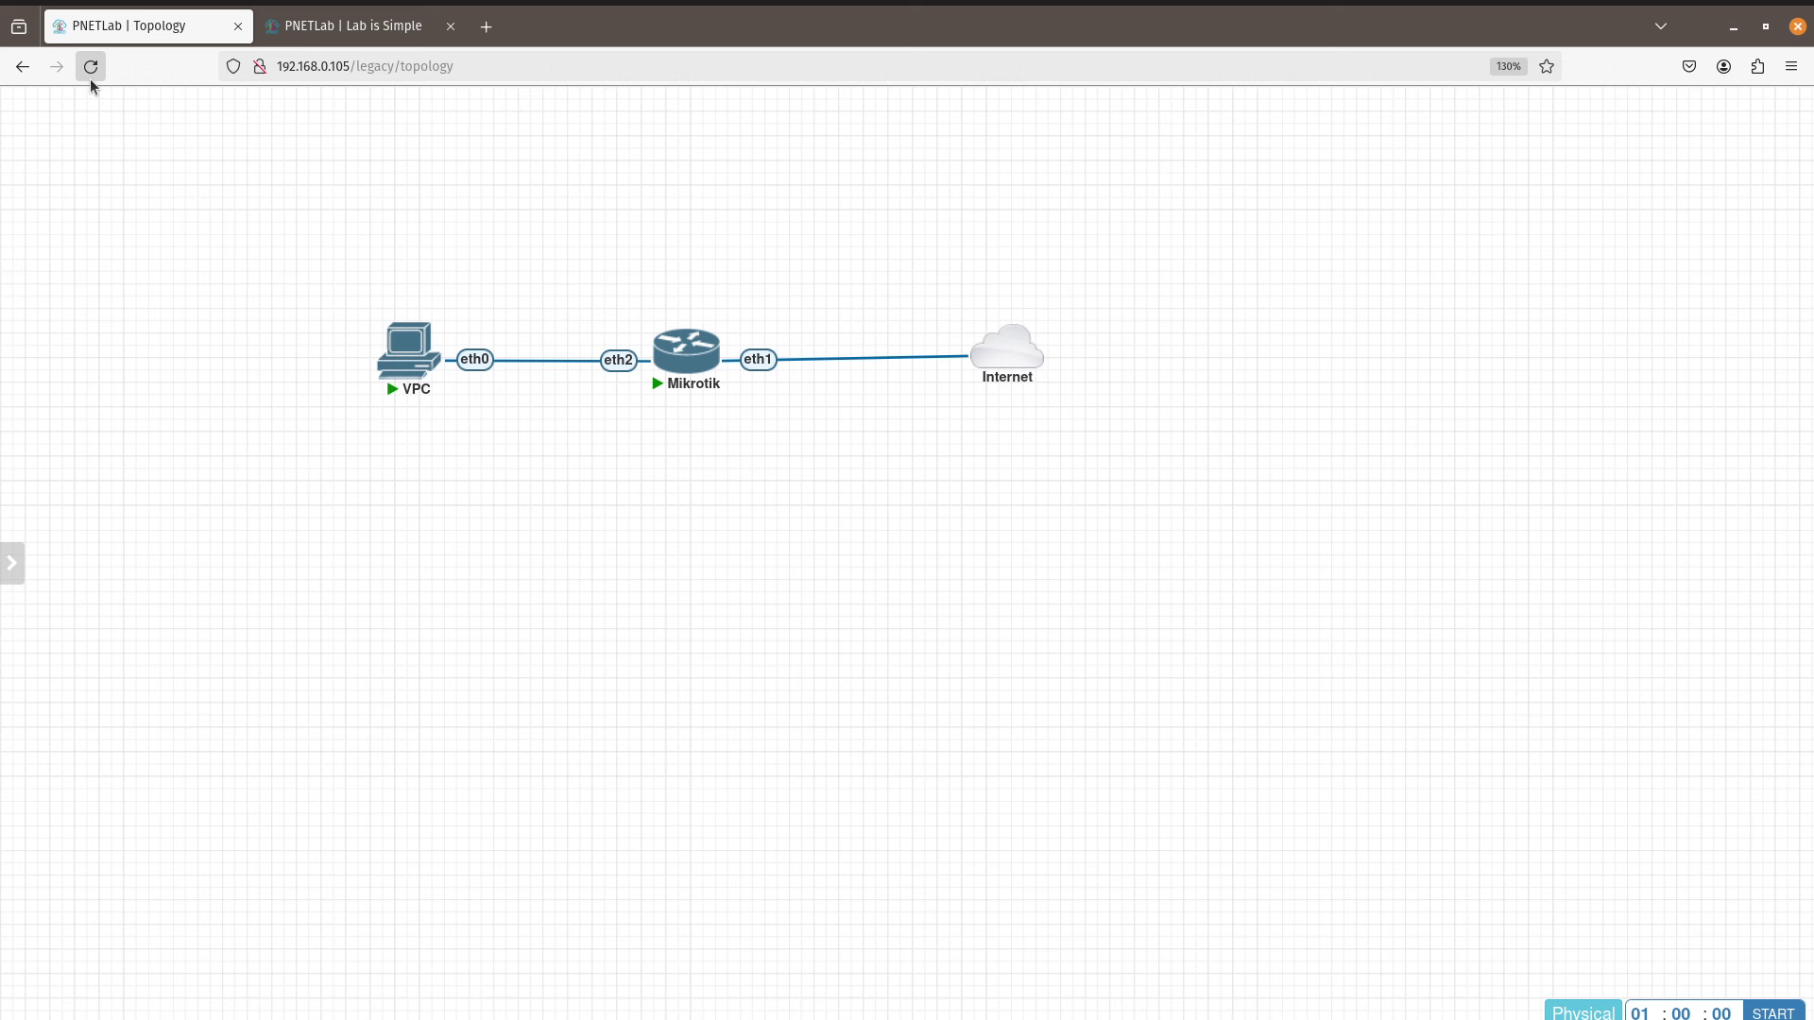
# Step: Open the Mikrotik console and ping google.com to test the router's internet access
pyautogui.click(665, 355)
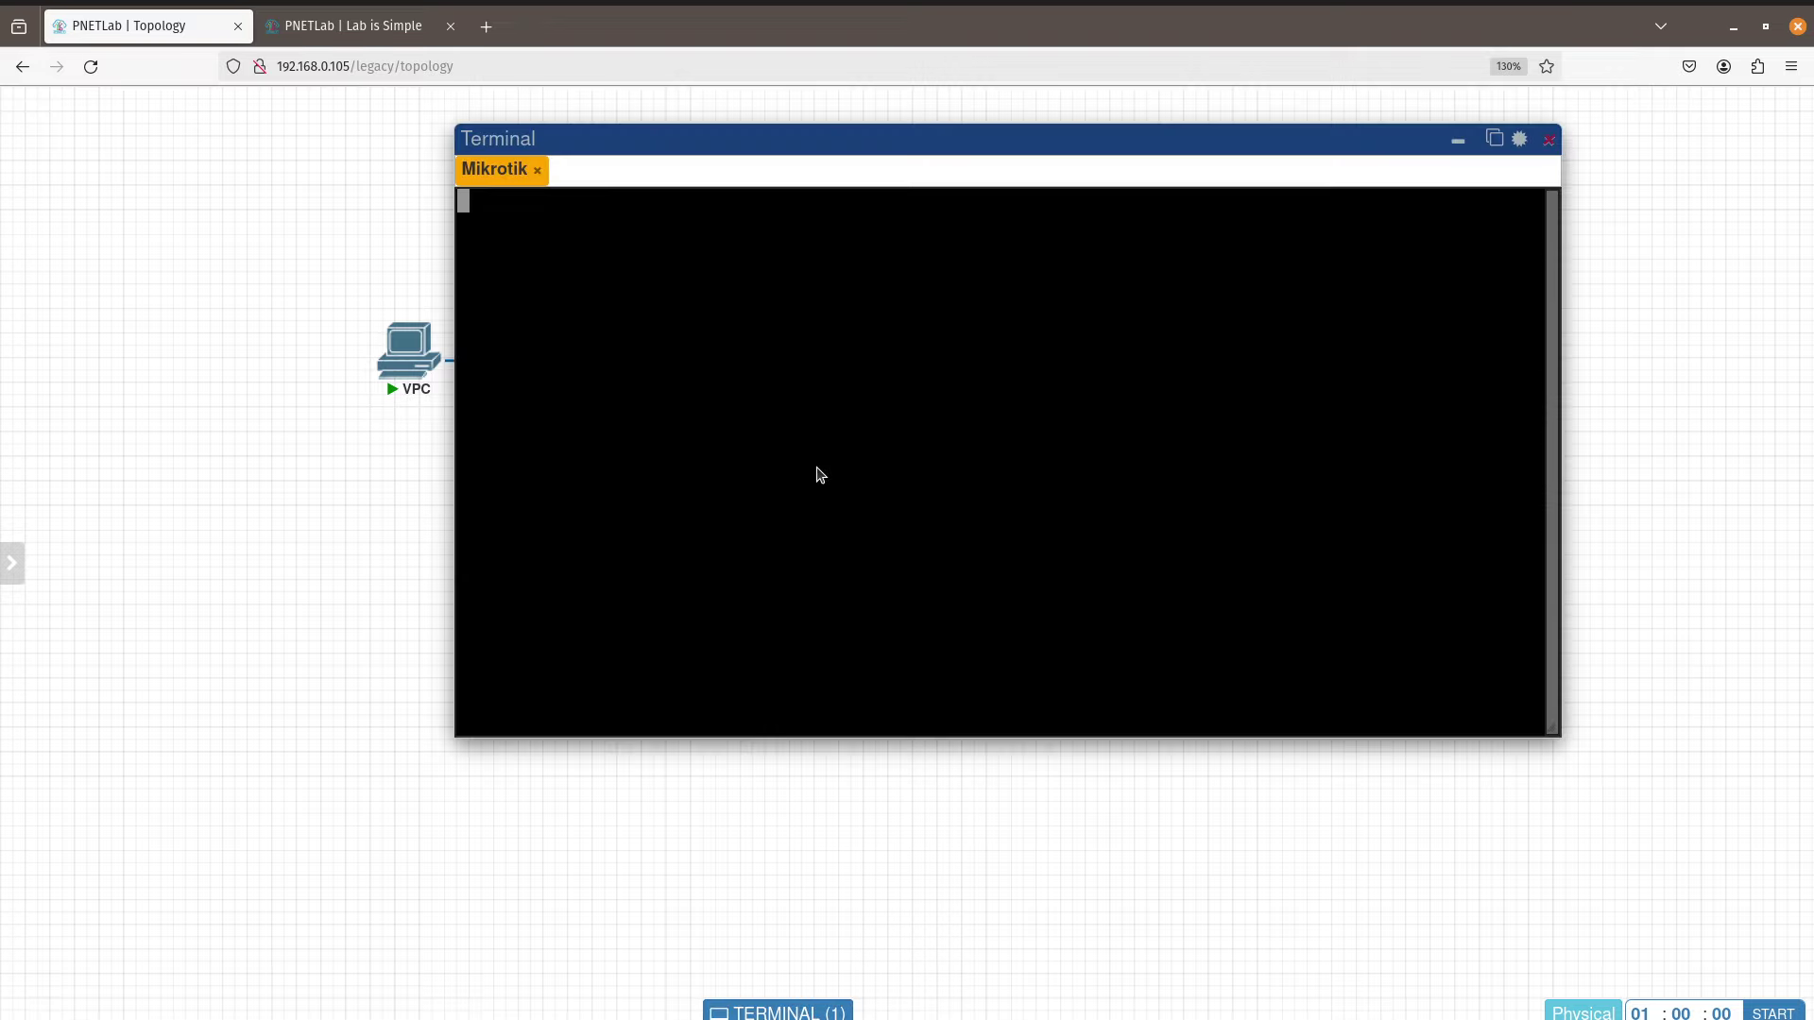
pyautogui.press('Return')
pyautogui.press('Return')
pyautogui.press('Return')
pyautogui.press('Return')
pyautogui.press('Return')
pyautogui.press('Return')
pyautogui.write('ping ')
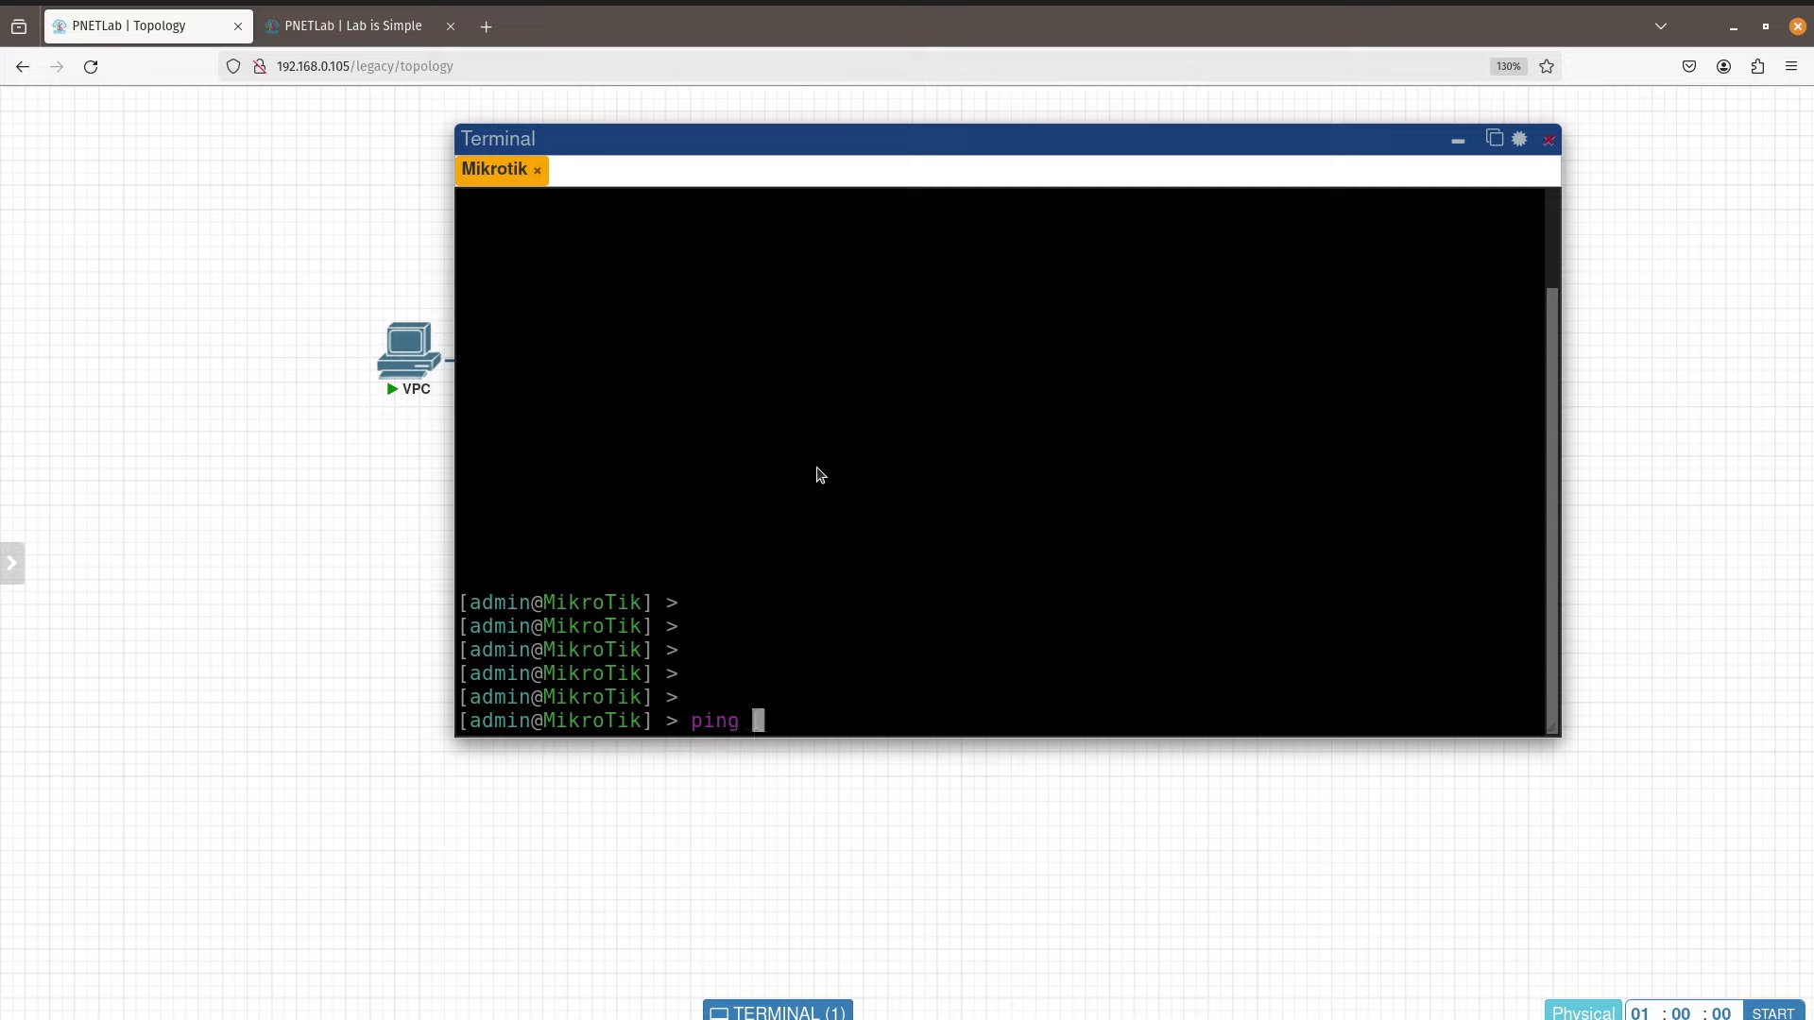
pyautogui.write('google.com')
pyautogui.press('Return')
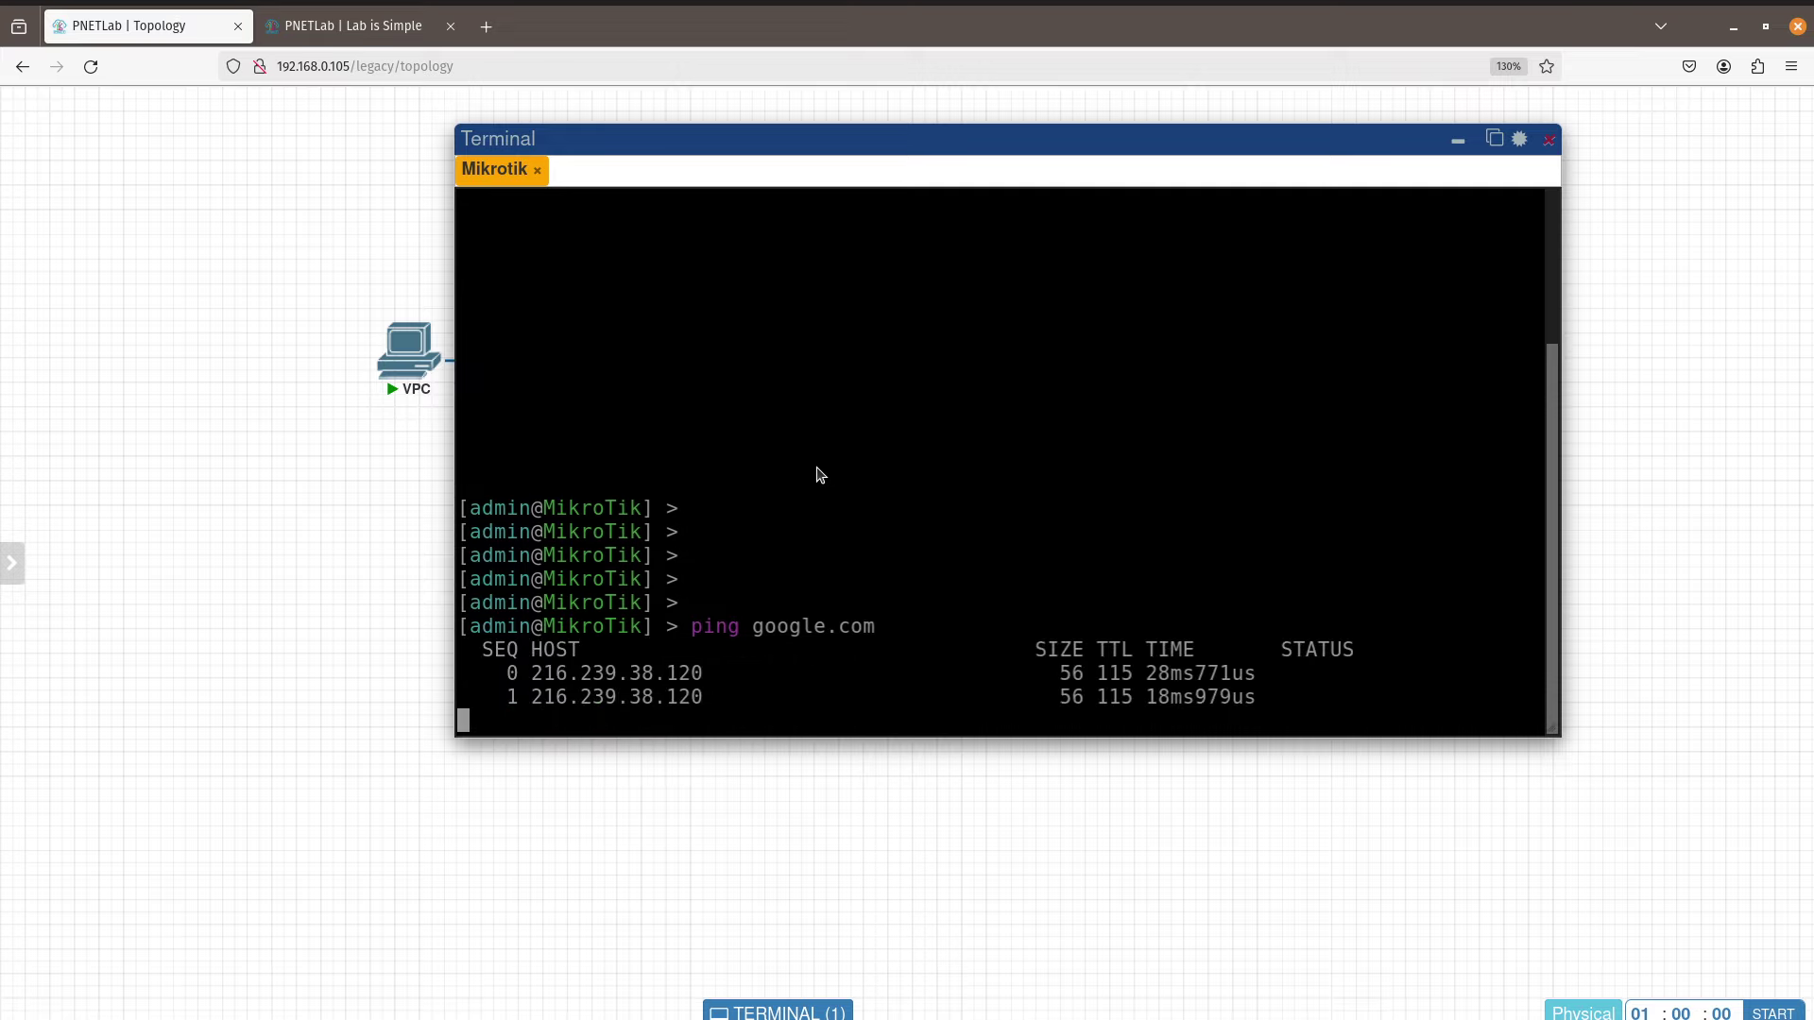
# Step: Retry the VPC console alongside the Mikrotik session, log out of it and refresh the topology
pyautogui.click(411, 352)
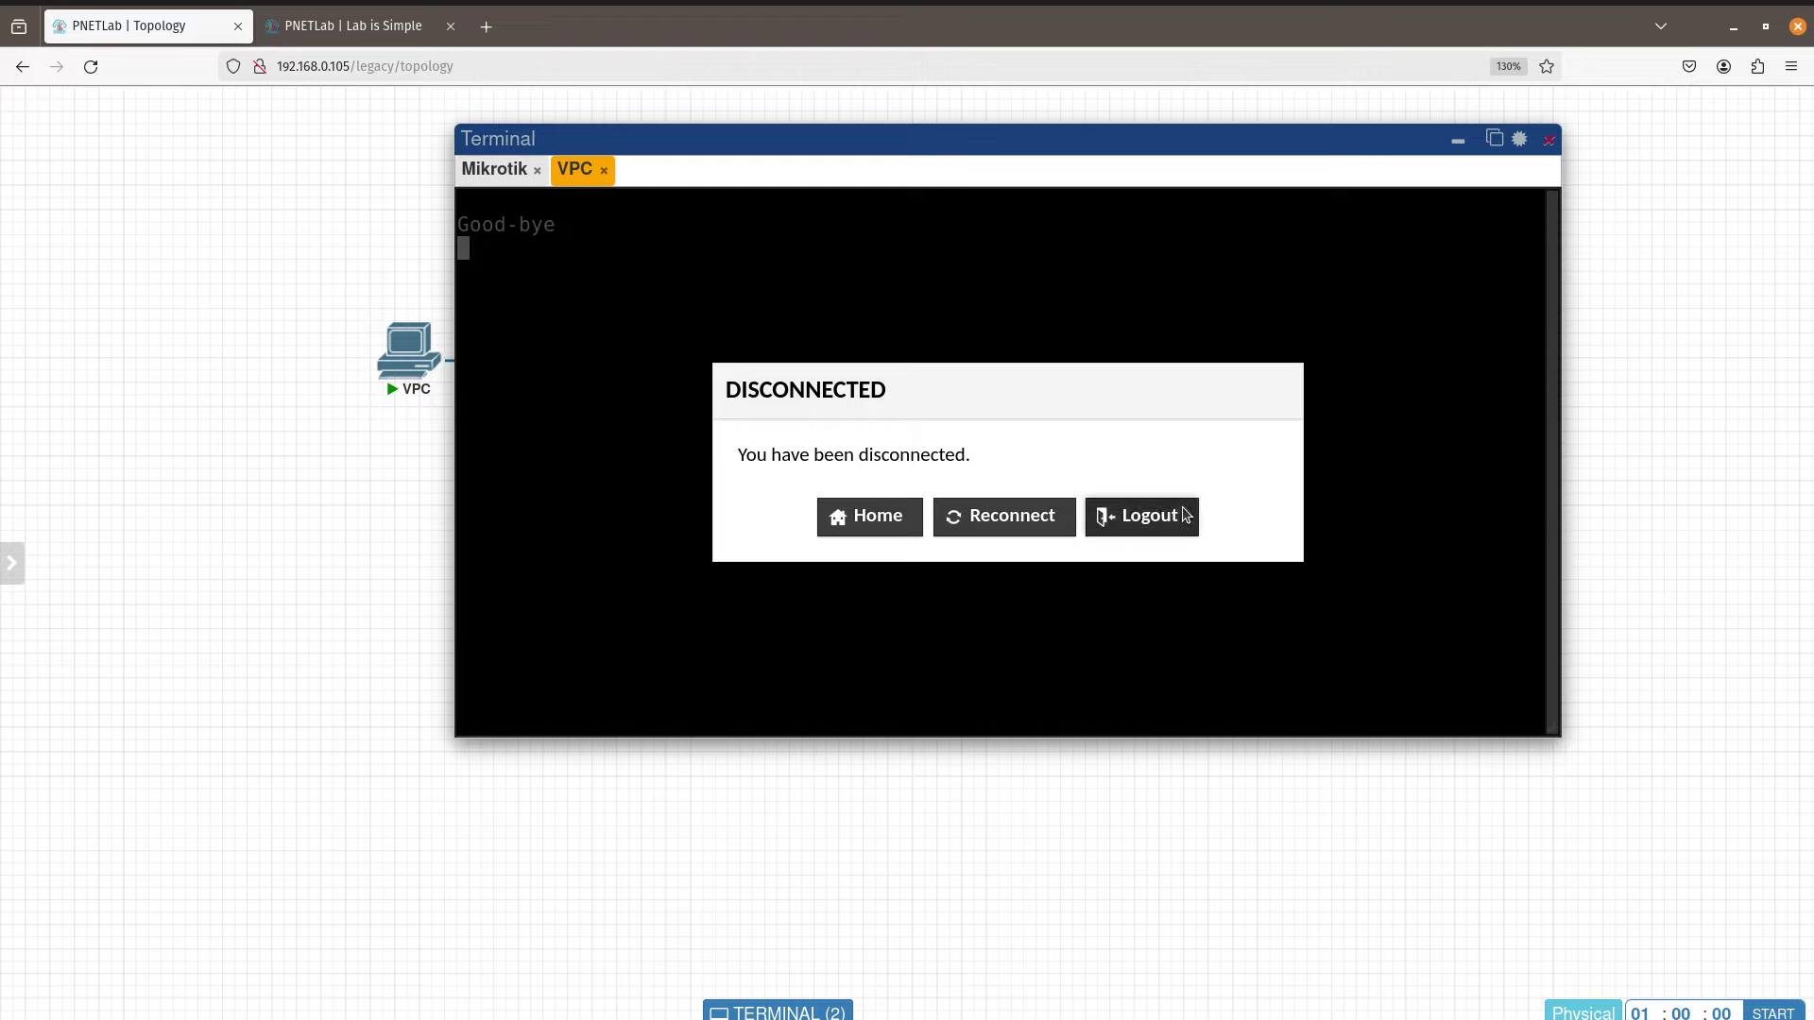
pyautogui.click(1134, 518)
pyautogui.press('F5')
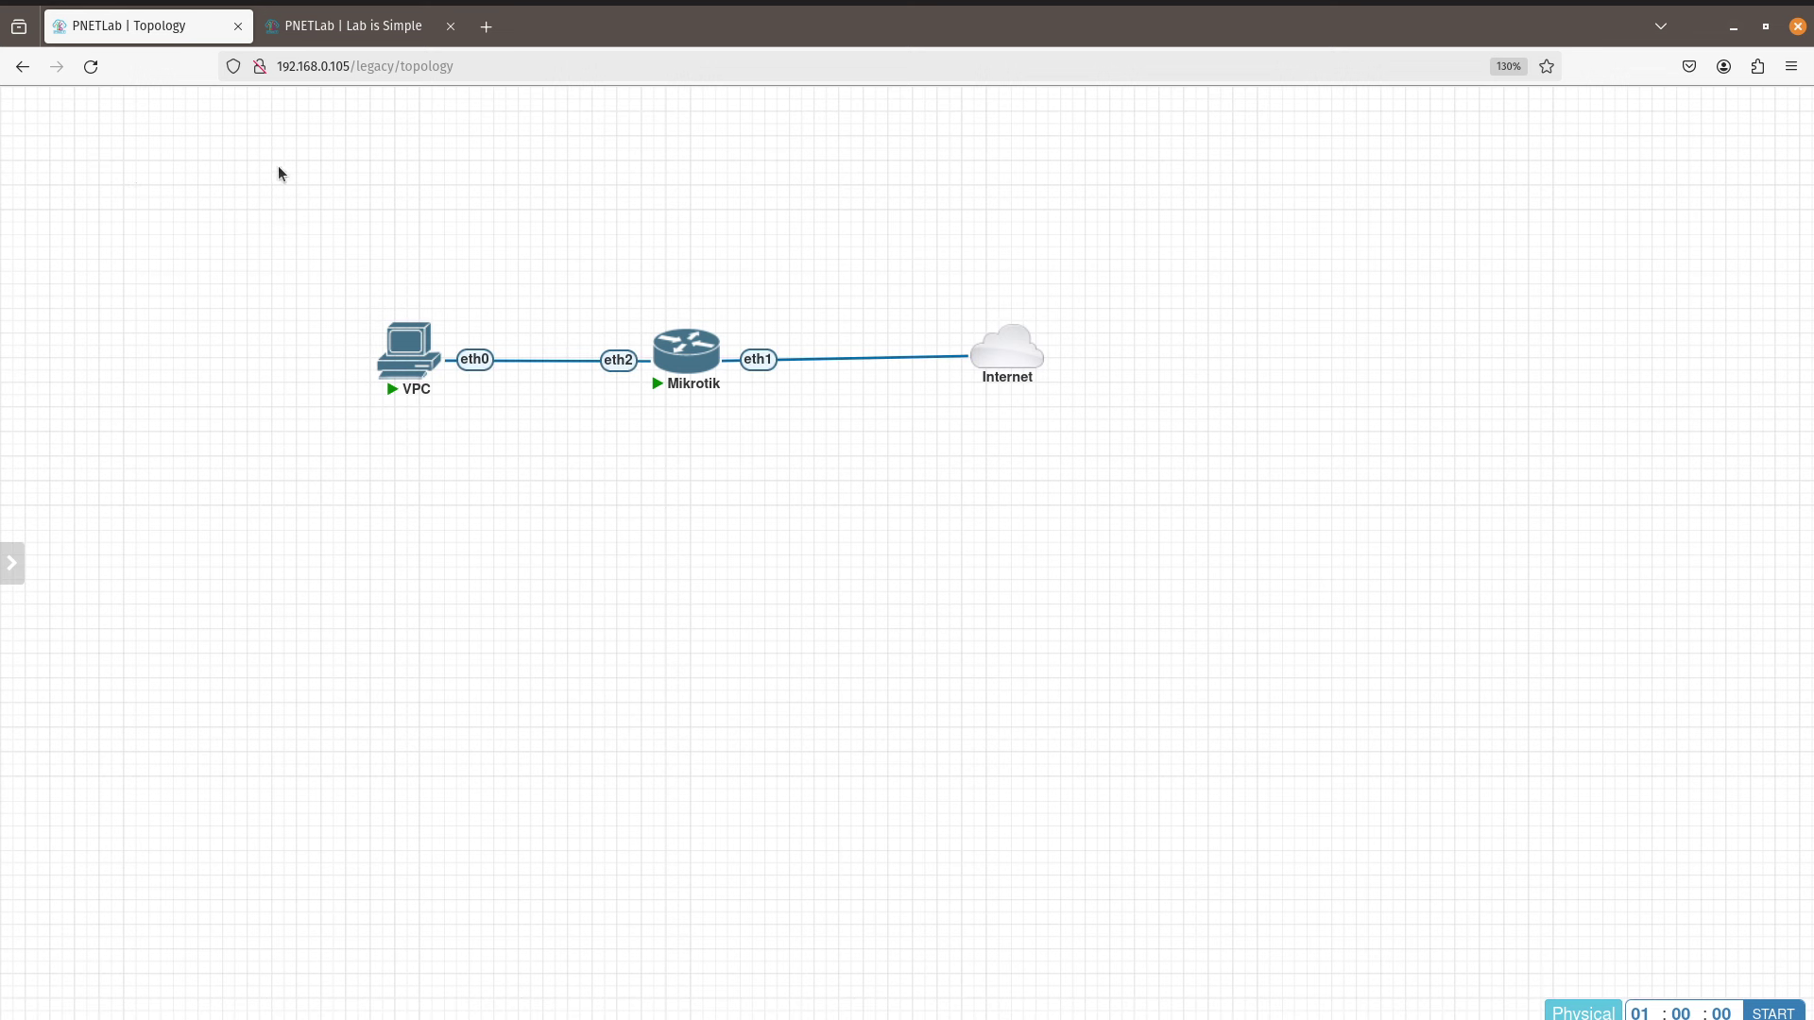
# Step: Stop the VPC node and wipe its saved state
pyautogui.moveTo(417, 374)
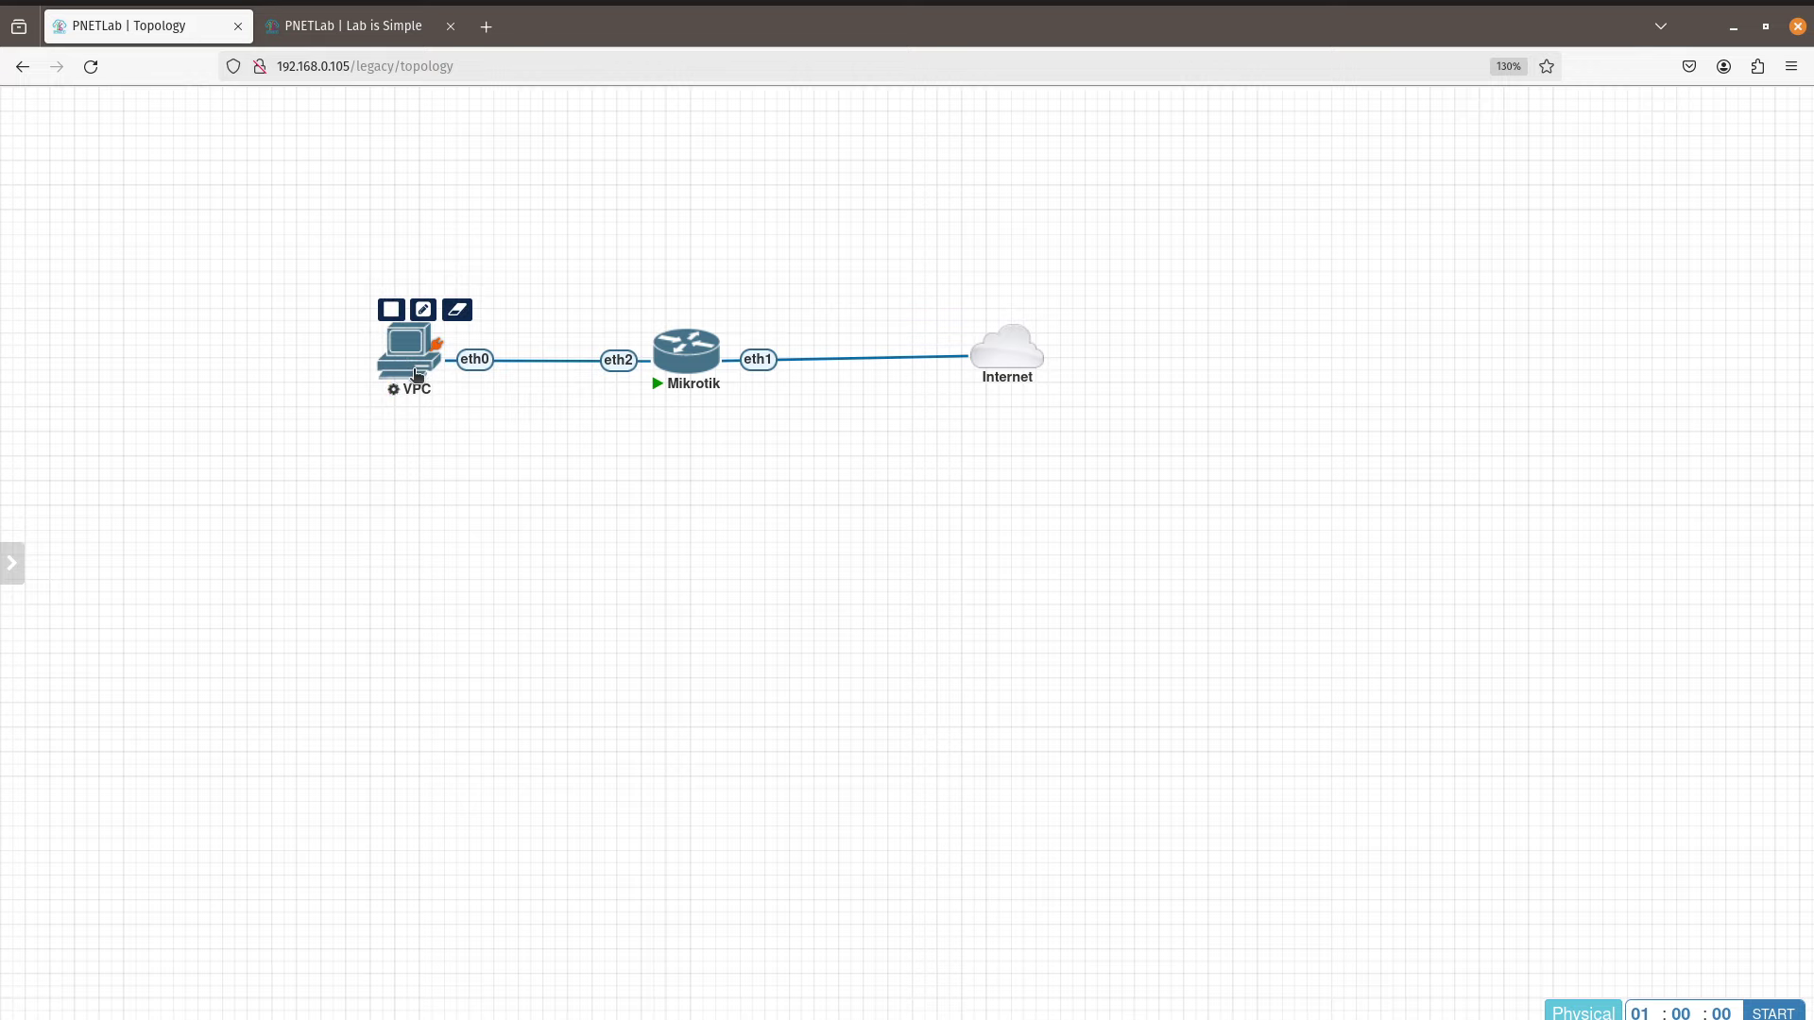
pyautogui.rightClick(411, 365)
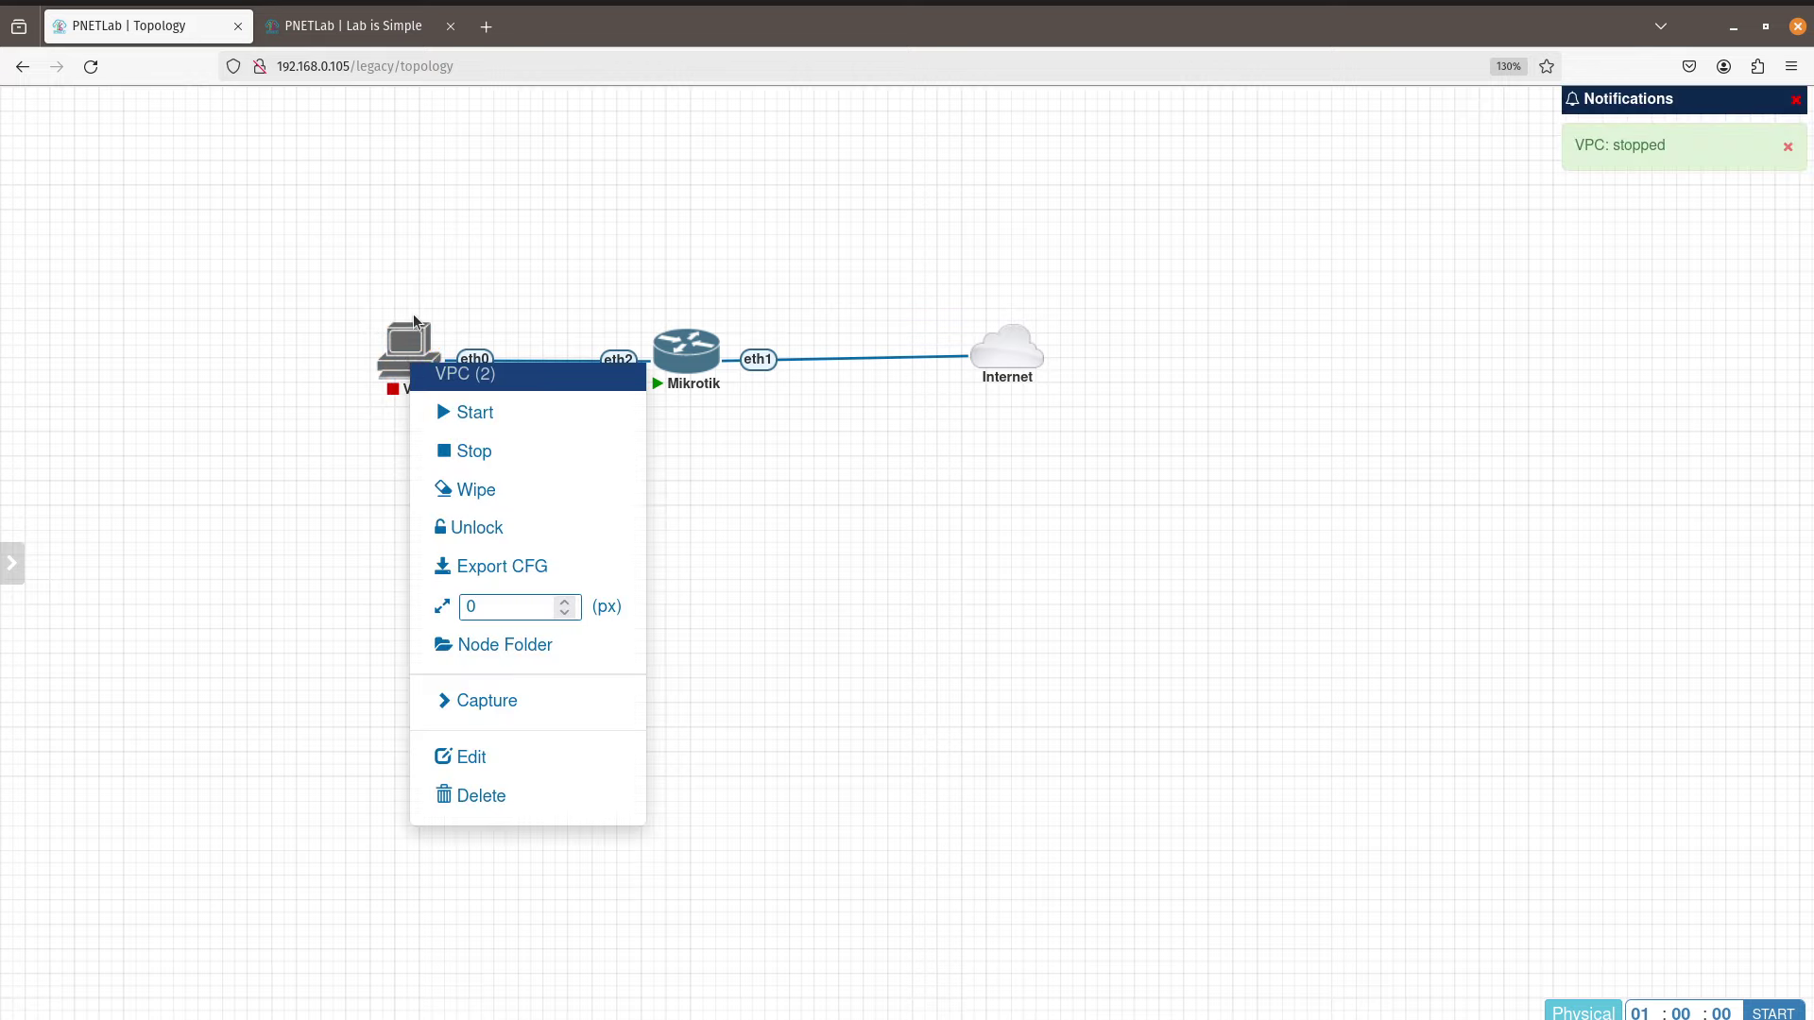
pyautogui.click(162, 408)
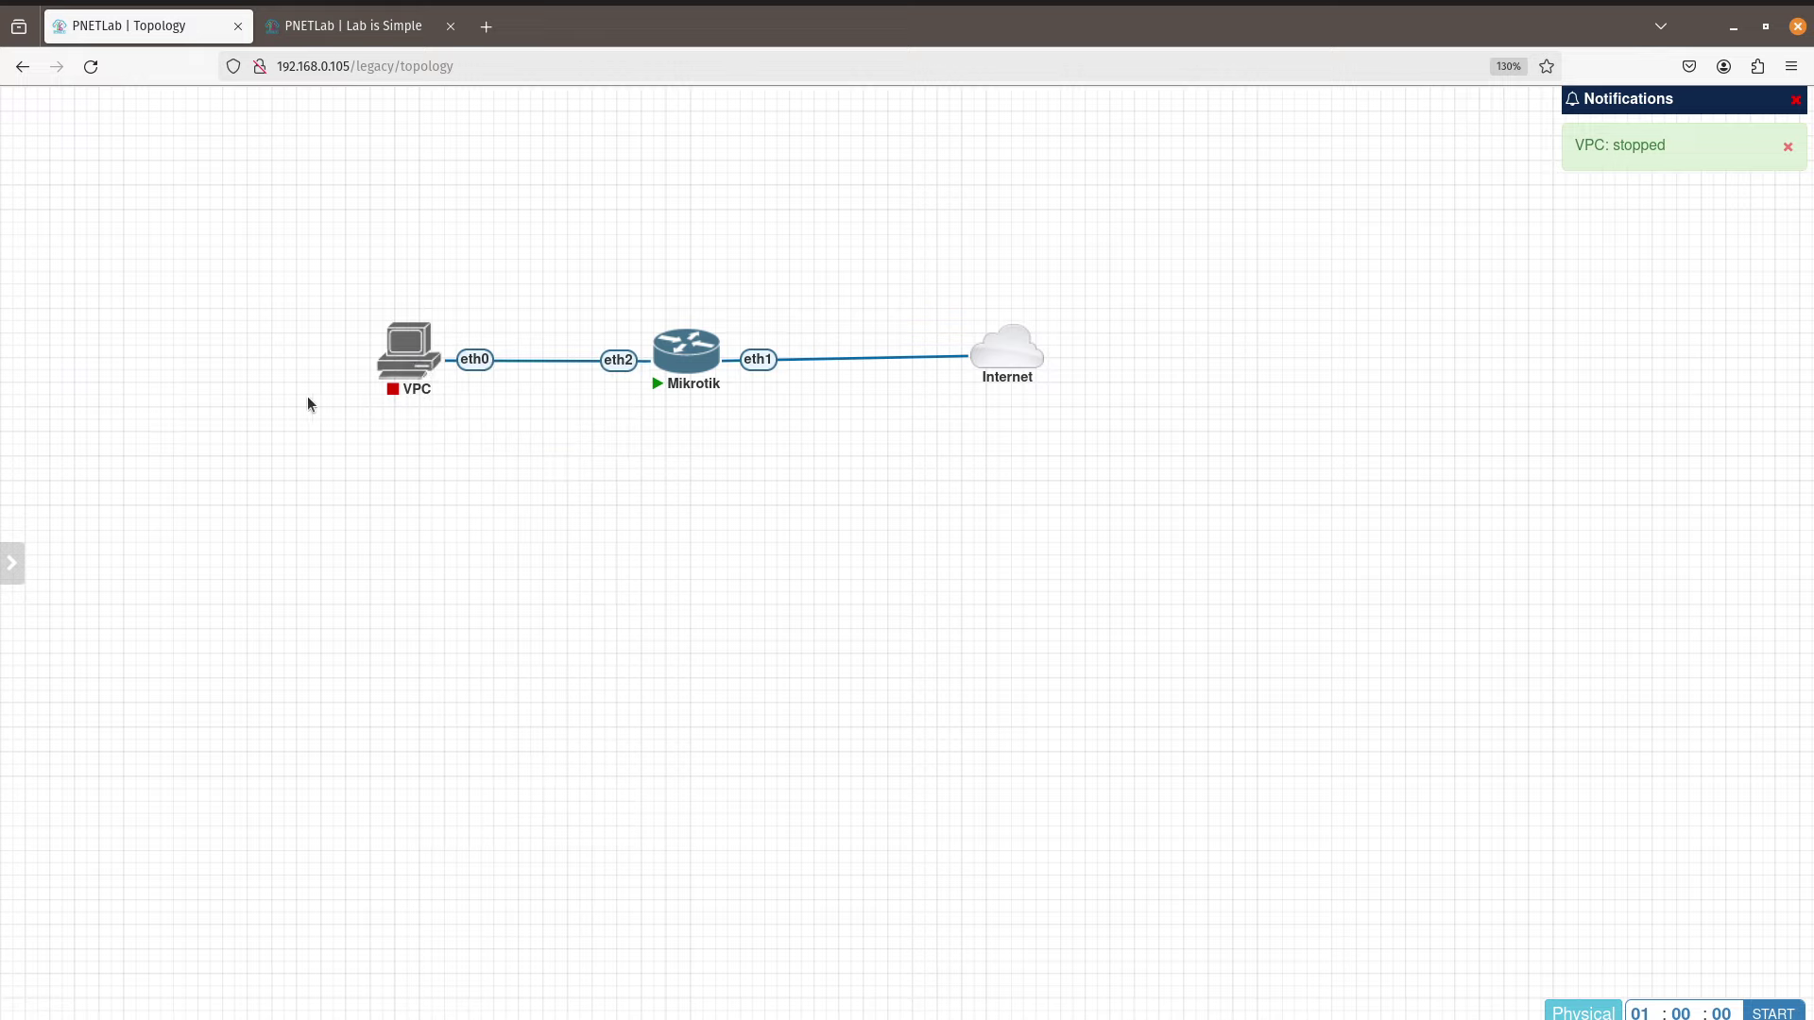
pyautogui.rightClick(401, 362)
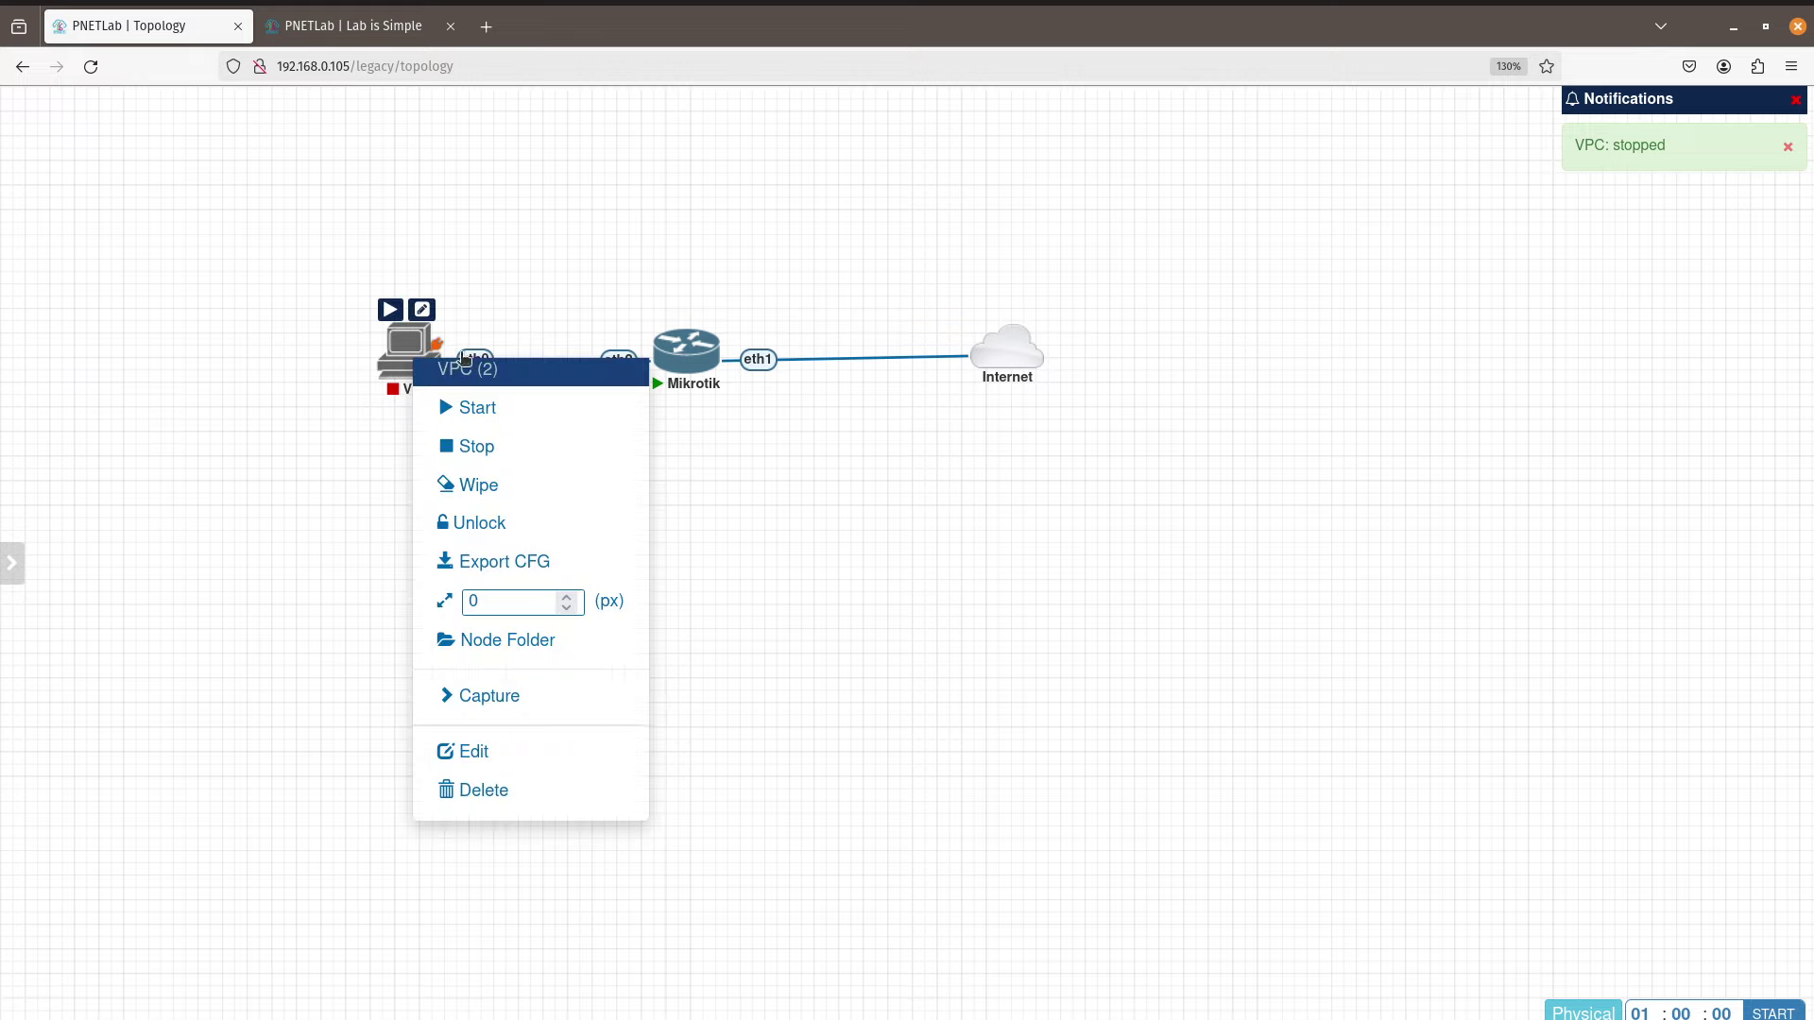
pyautogui.click(499, 484)
pyautogui.click(862, 251)
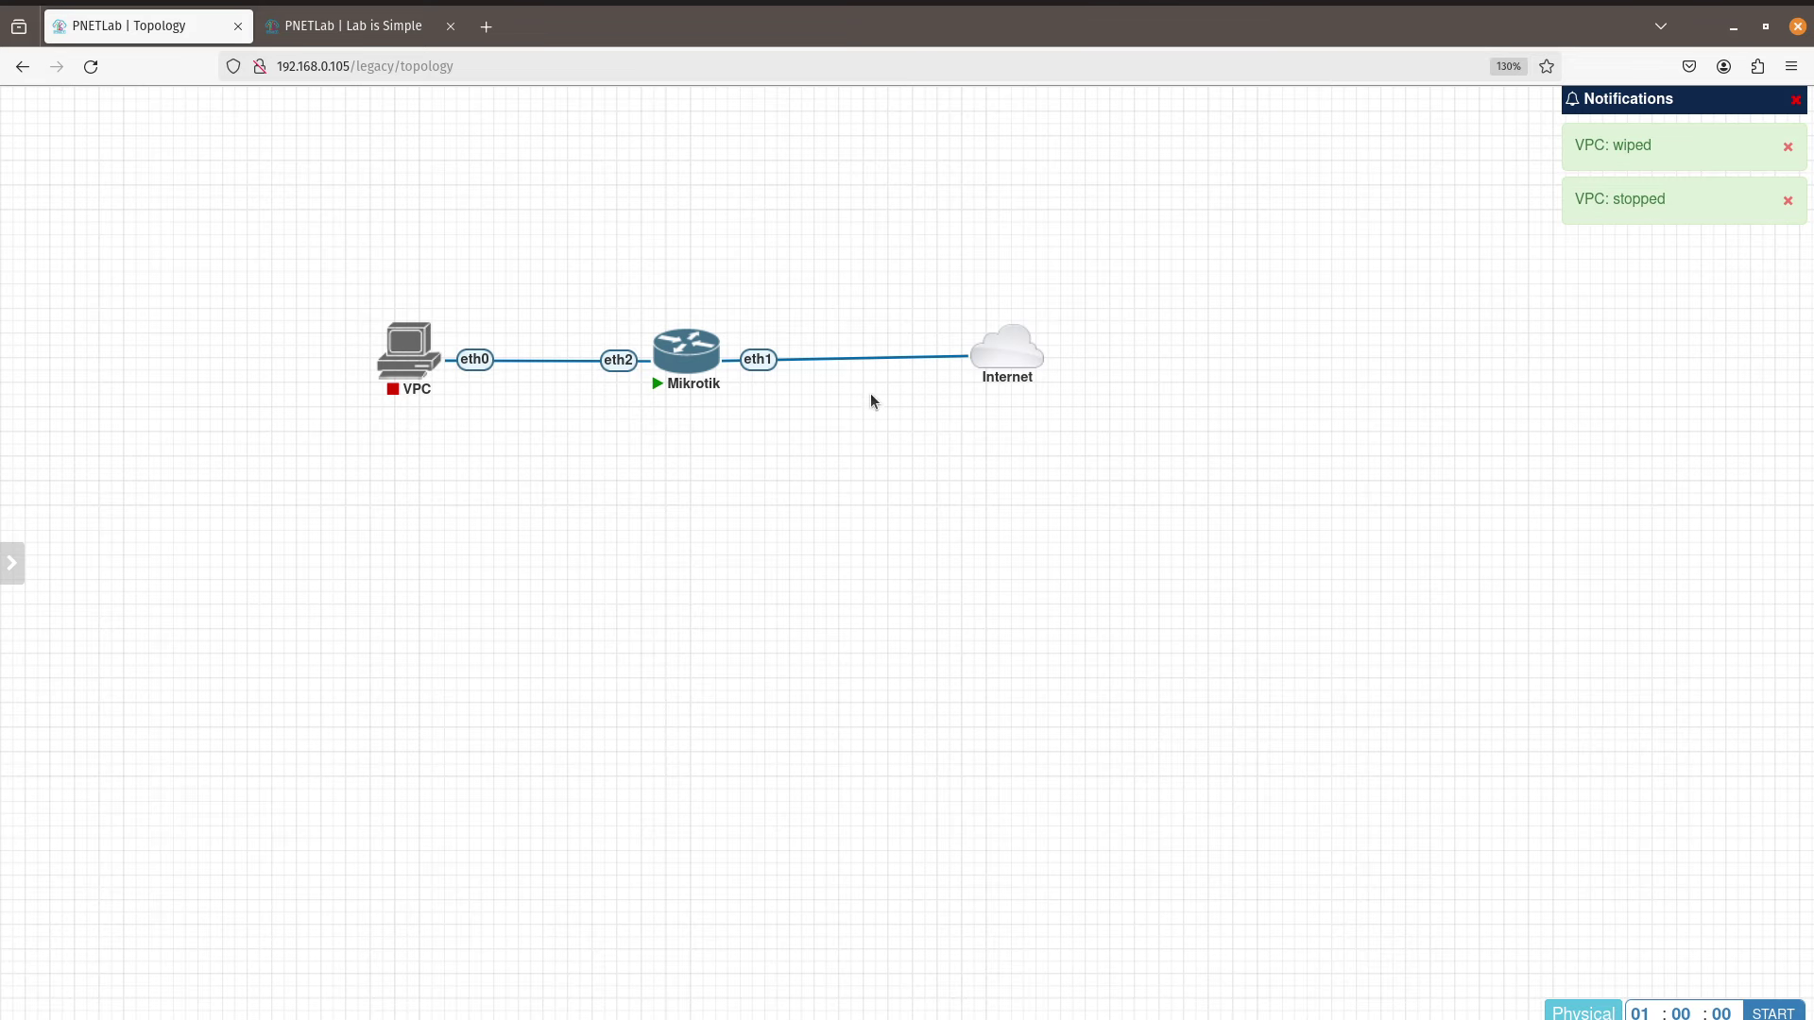
# Step: Start the wiped VPC, open its console and request an address with ip dhcp
pyautogui.click(391, 309)
pyautogui.click(413, 382)
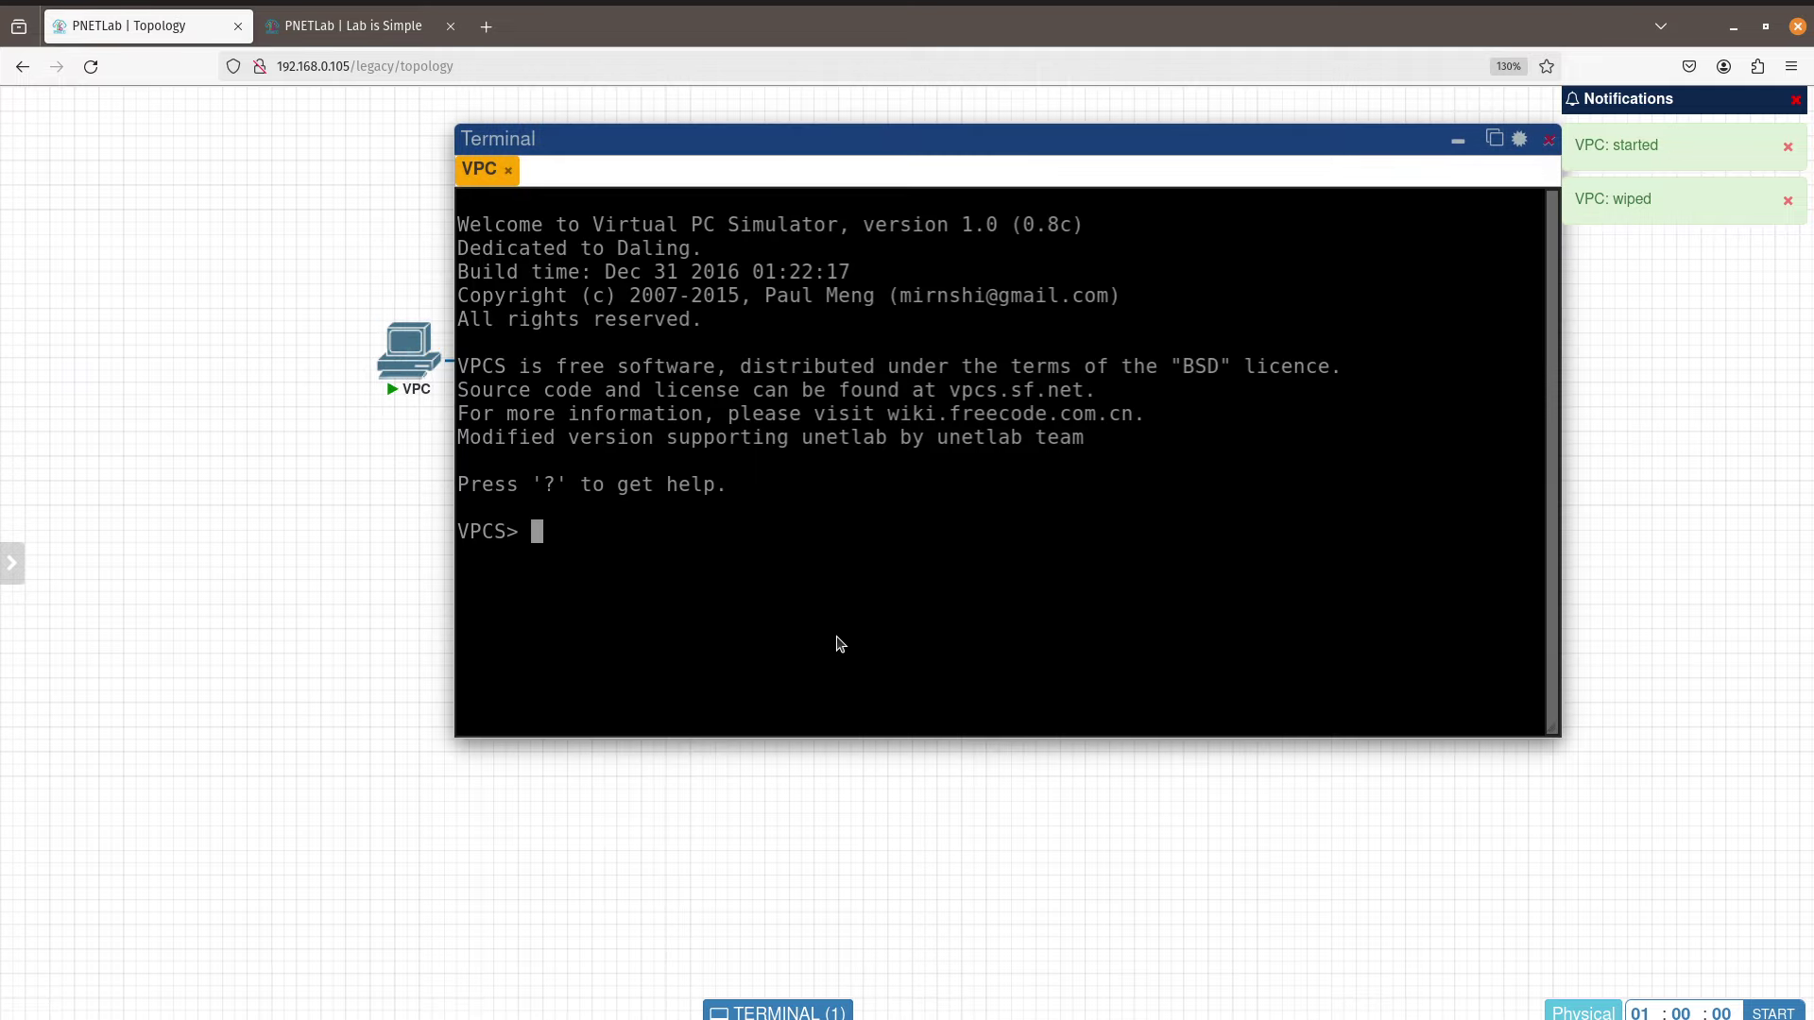
pyautogui.write('ip ddddddddddddhcp')
pyautogui.press('BackSpace')
pyautogui.press('BackSpace')
pyautogui.press('BackSpace')
pyautogui.press('BackSpace')
pyautogui.press('BackSpace')
pyautogui.press('BackSpace')
pyautogui.press('BackSpace')
pyautogui.press('BackSpace')
pyautogui.press('BackSpace')
pyautogui.press('BackSpace')
pyautogui.press('BackSpace')
pyautogui.press('BackSpace')
pyautogui.press('BackSpace')
pyautogui.press('BackSpace')
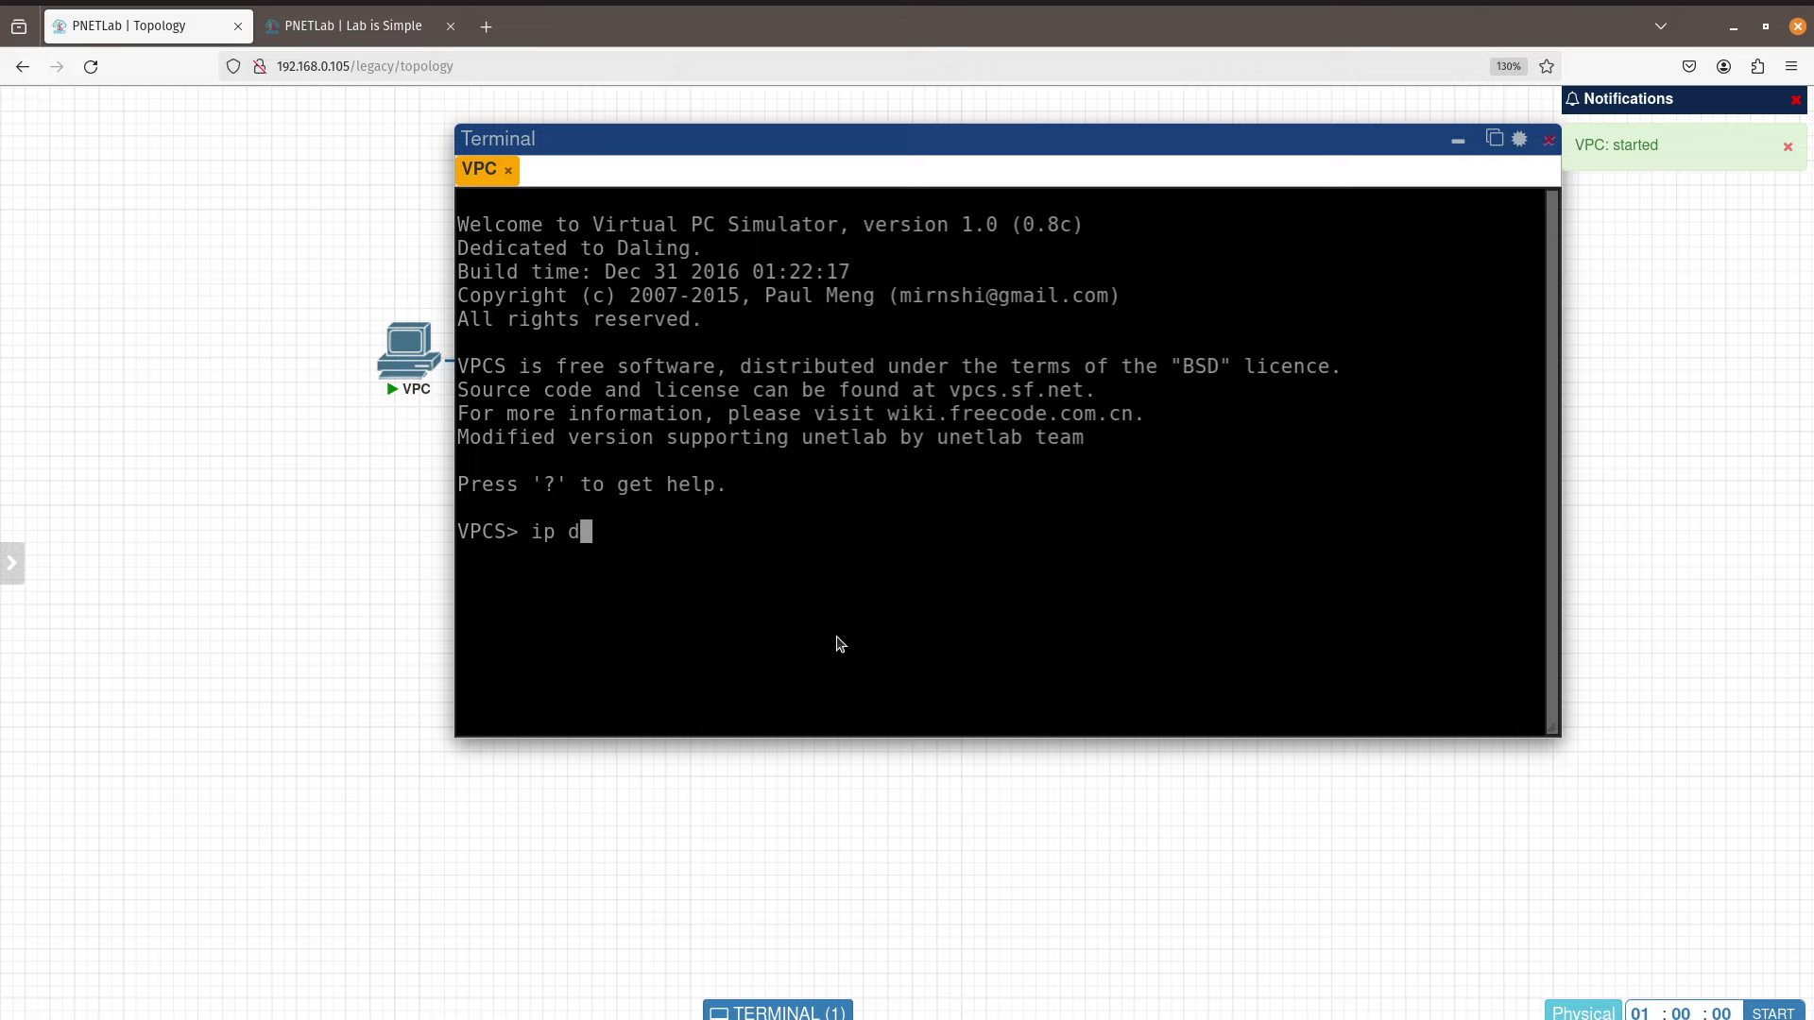
pyautogui.write('hcp')
pyautogui.press('Return')
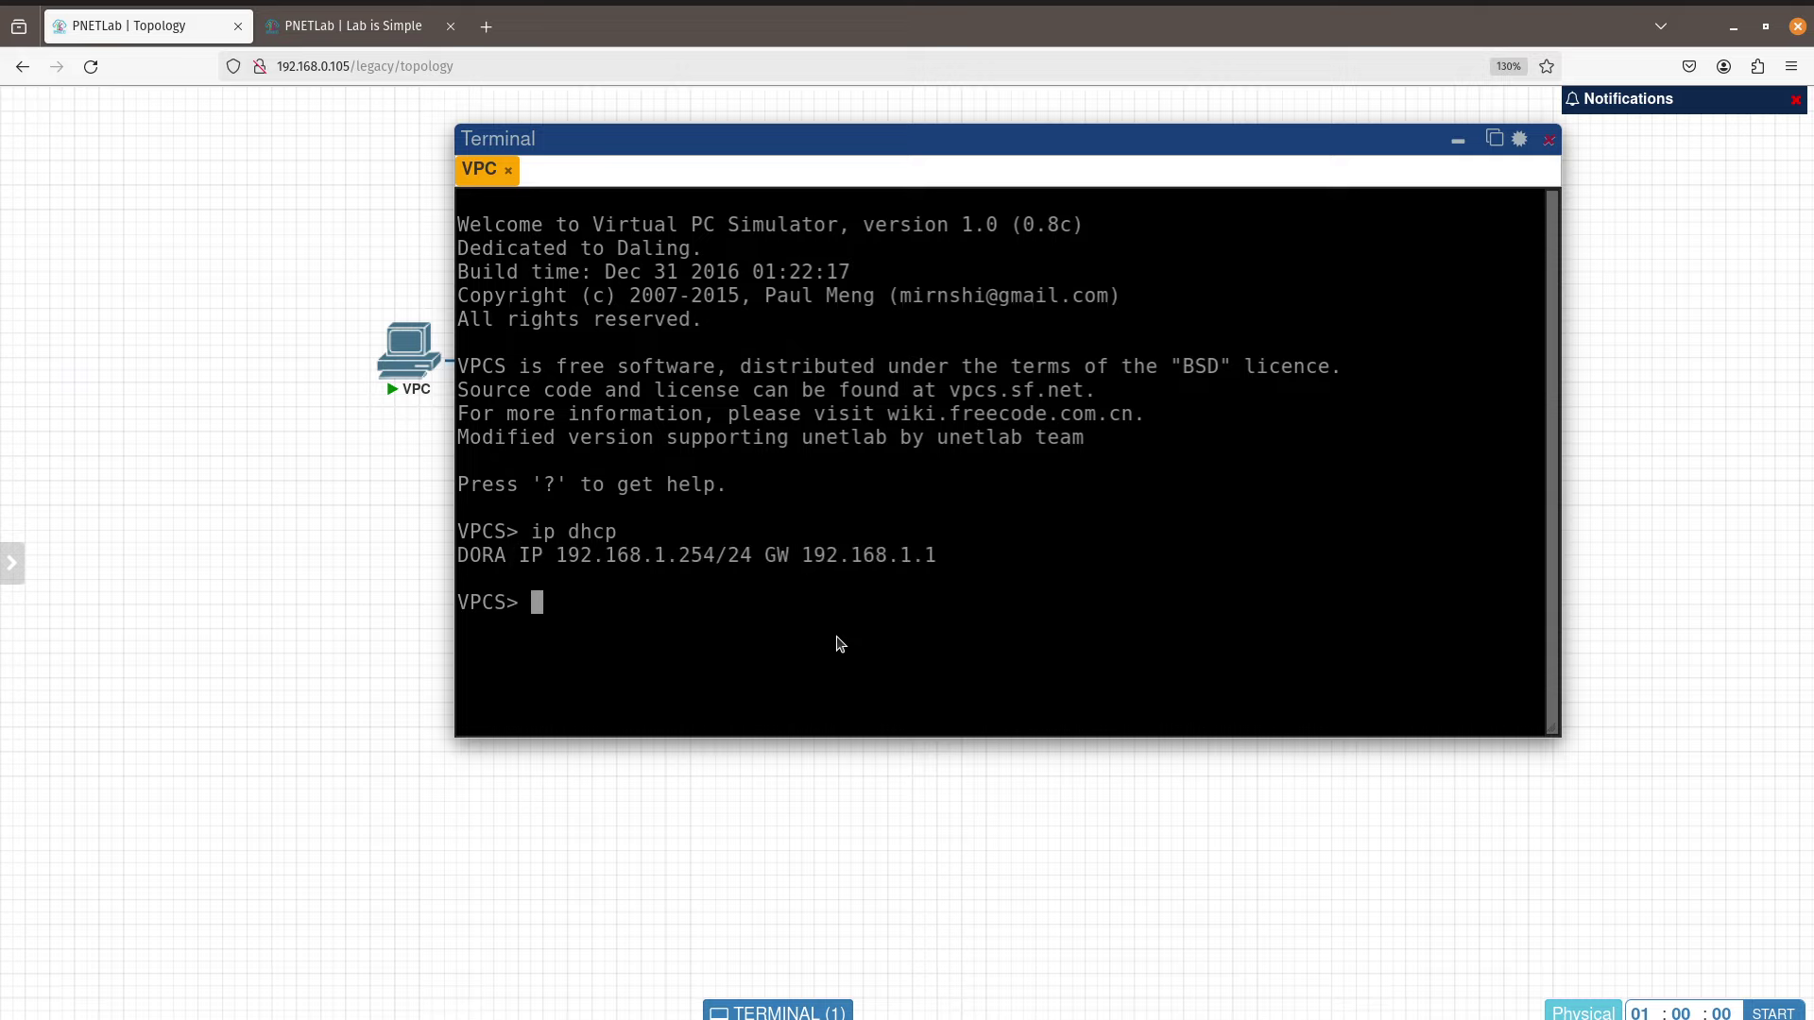
# Step: Ping google.co from the VPC console, close that session, reopen the console and log out of it
pyautogui.write('ping google.co')
pyautogui.press('Return')
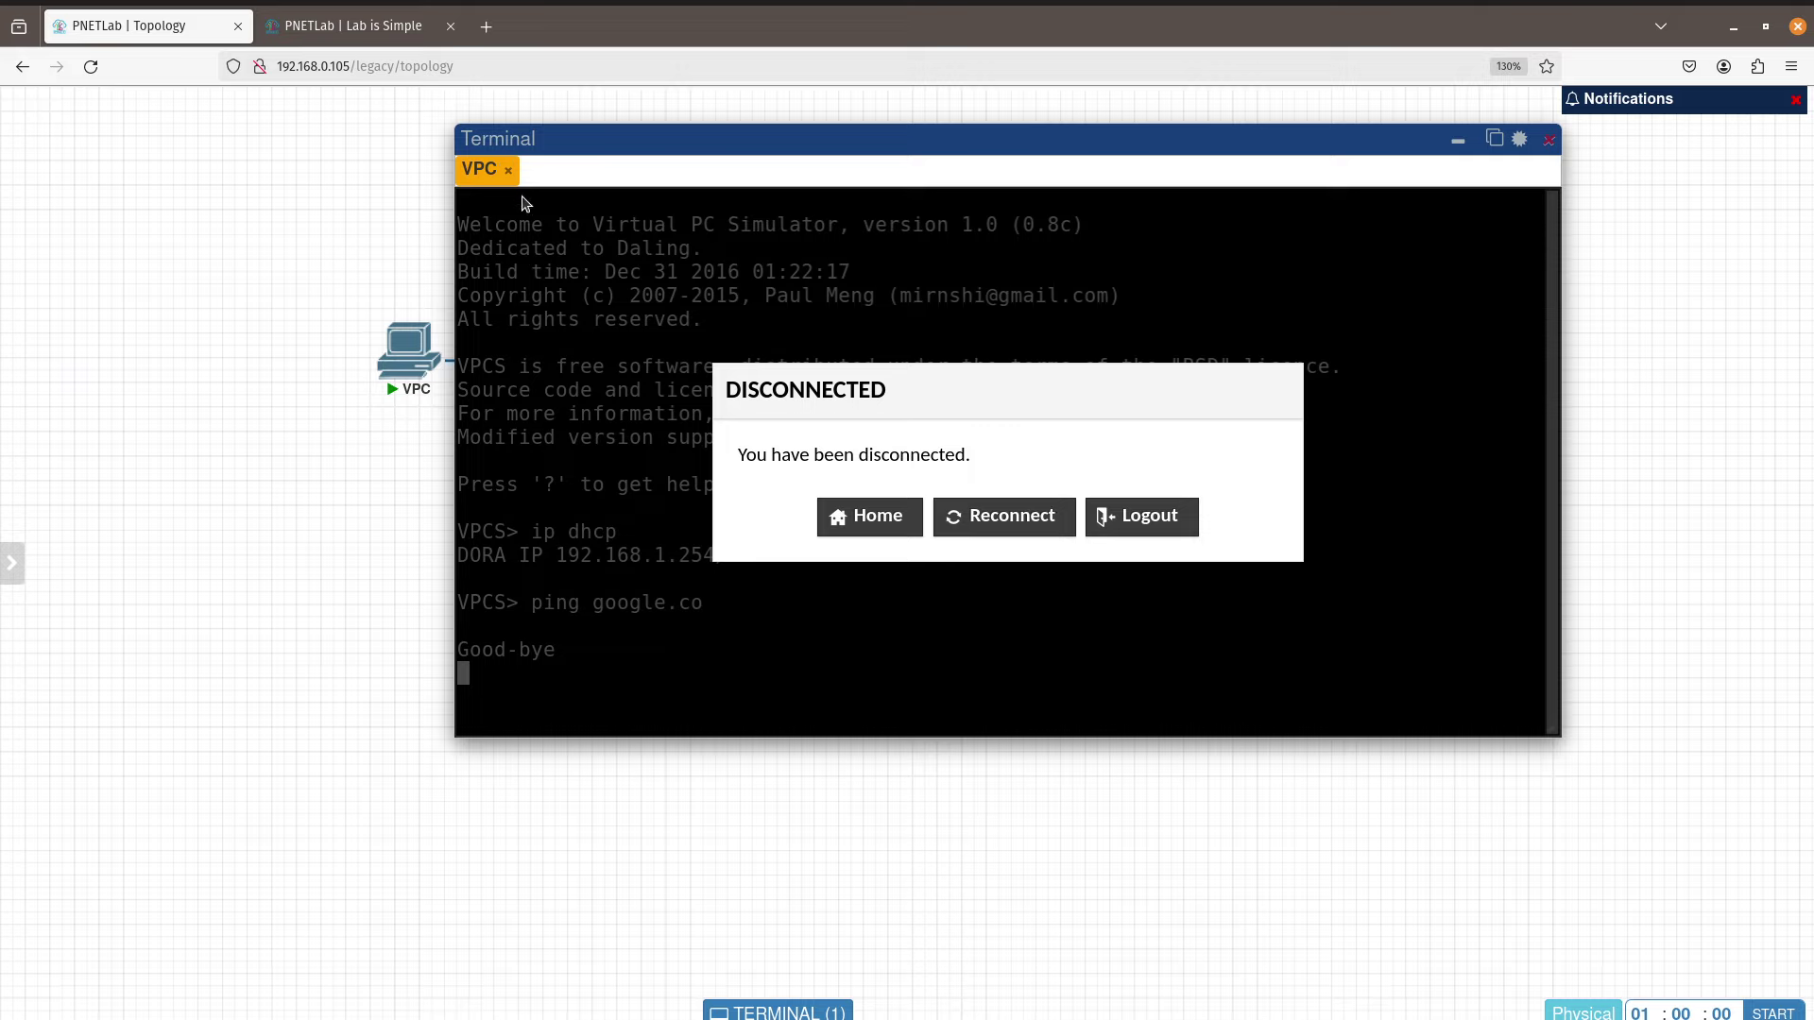
pyautogui.click(508, 170)
pyautogui.click(415, 350)
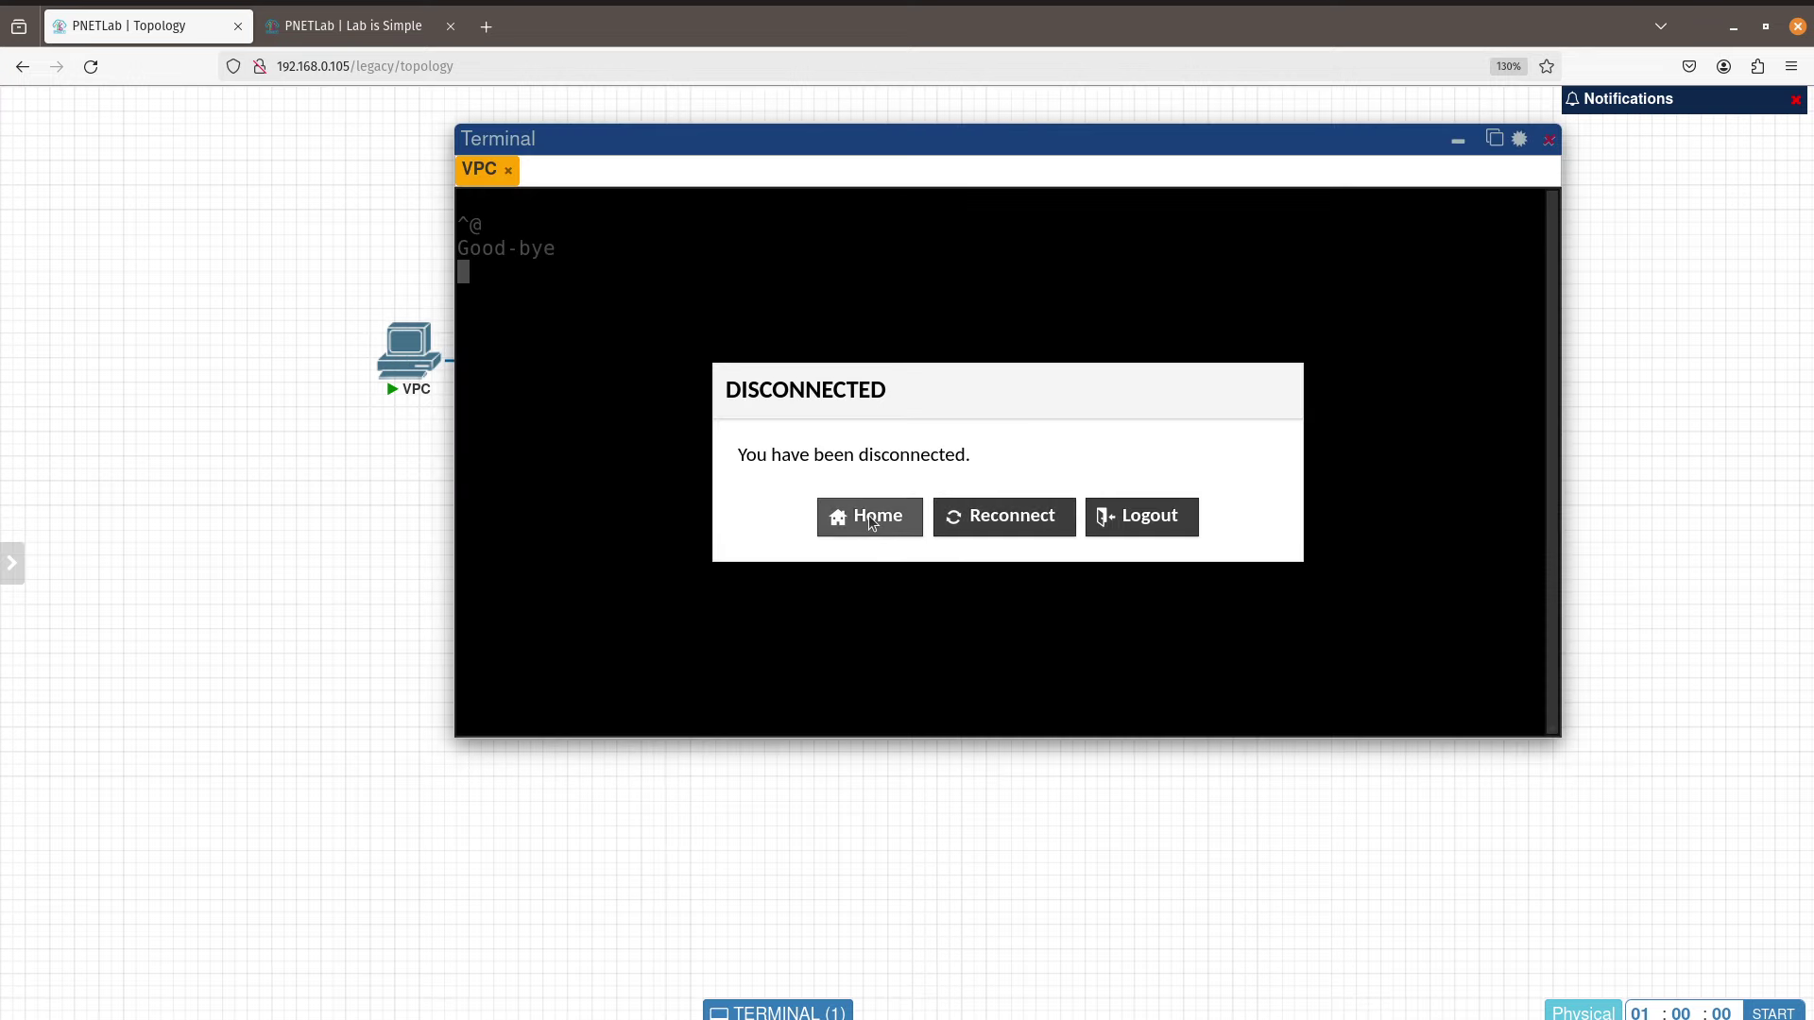
pyautogui.click(1116, 516)
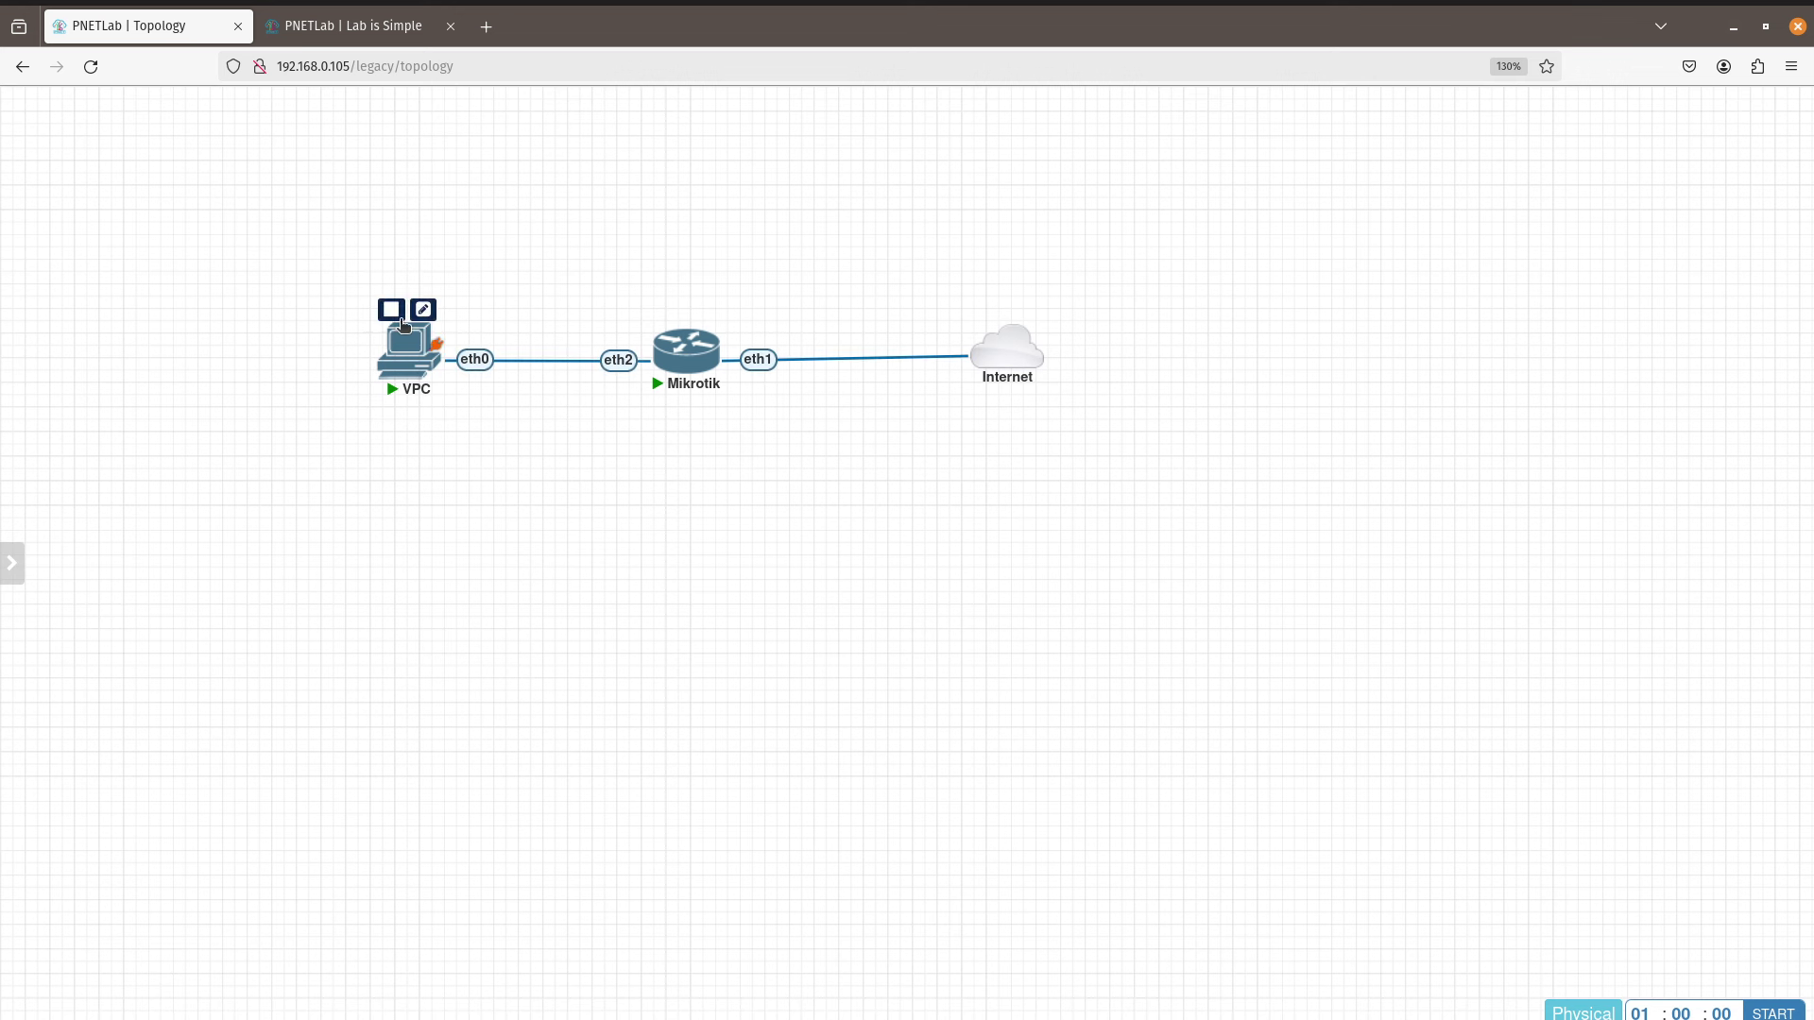
# Step: Stop the VPC, review its node settings and close them without making changes
pyautogui.click(392, 309)
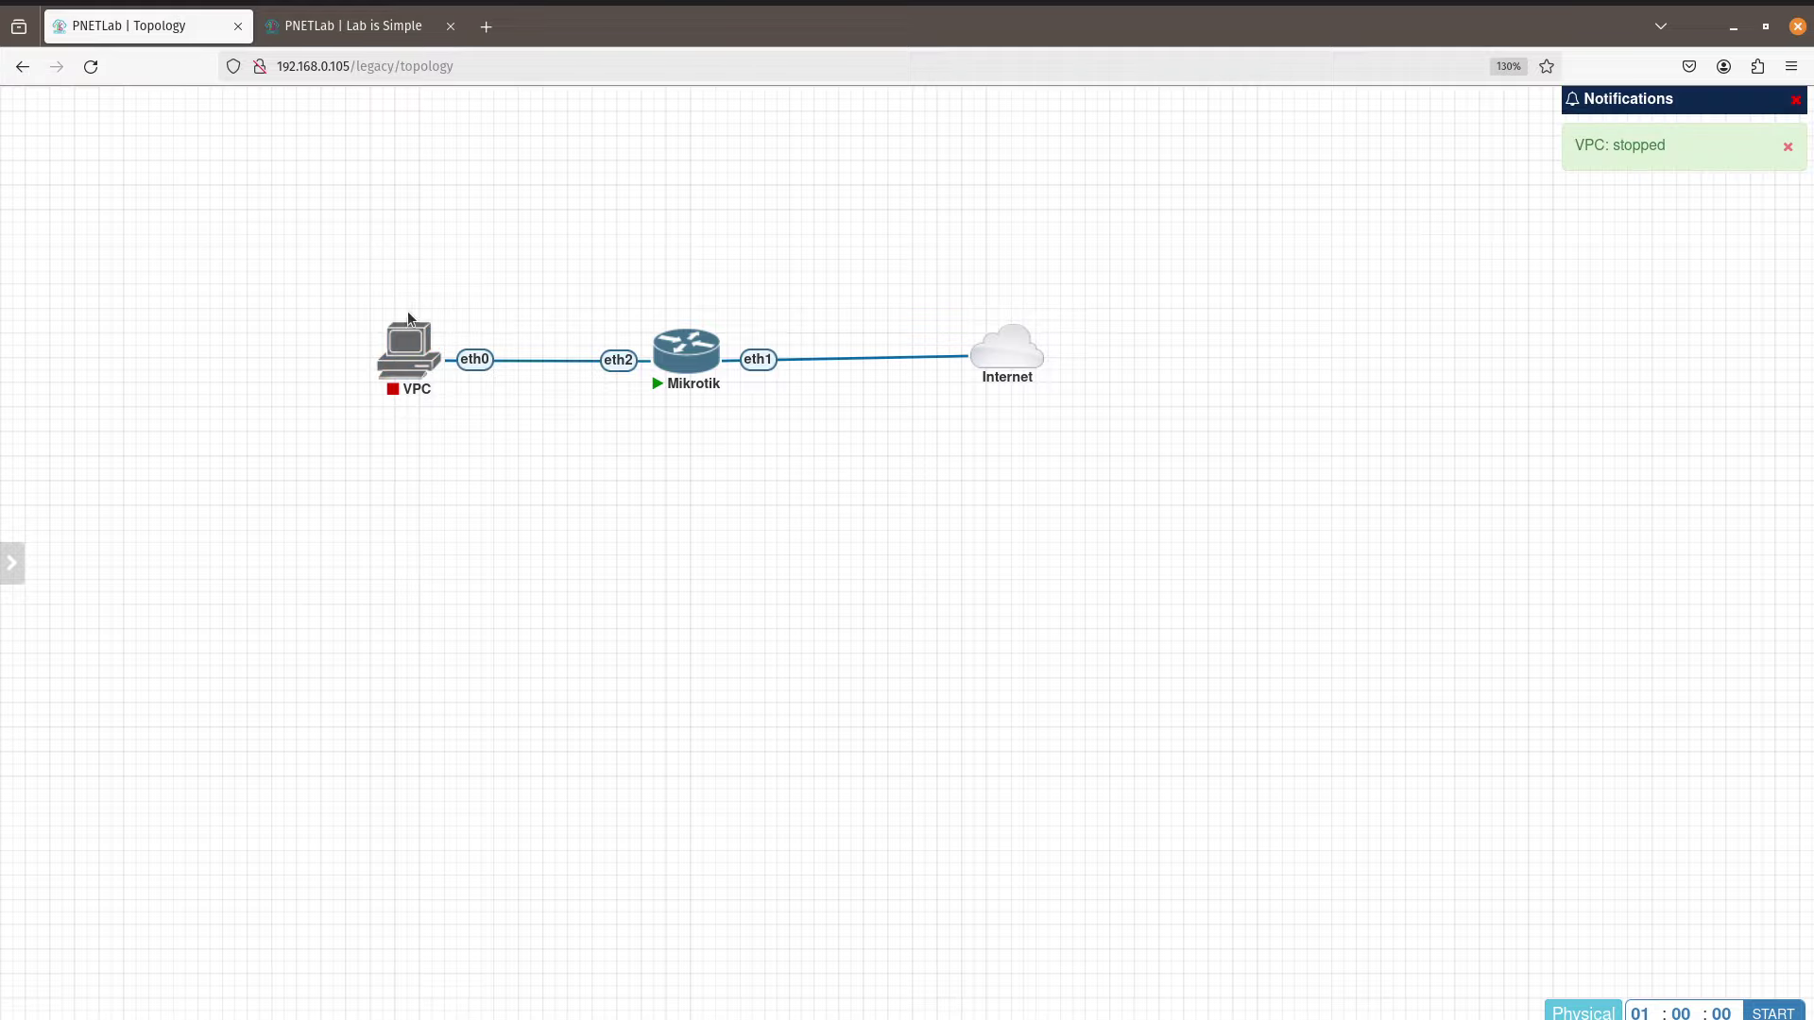
pyautogui.click(417, 304)
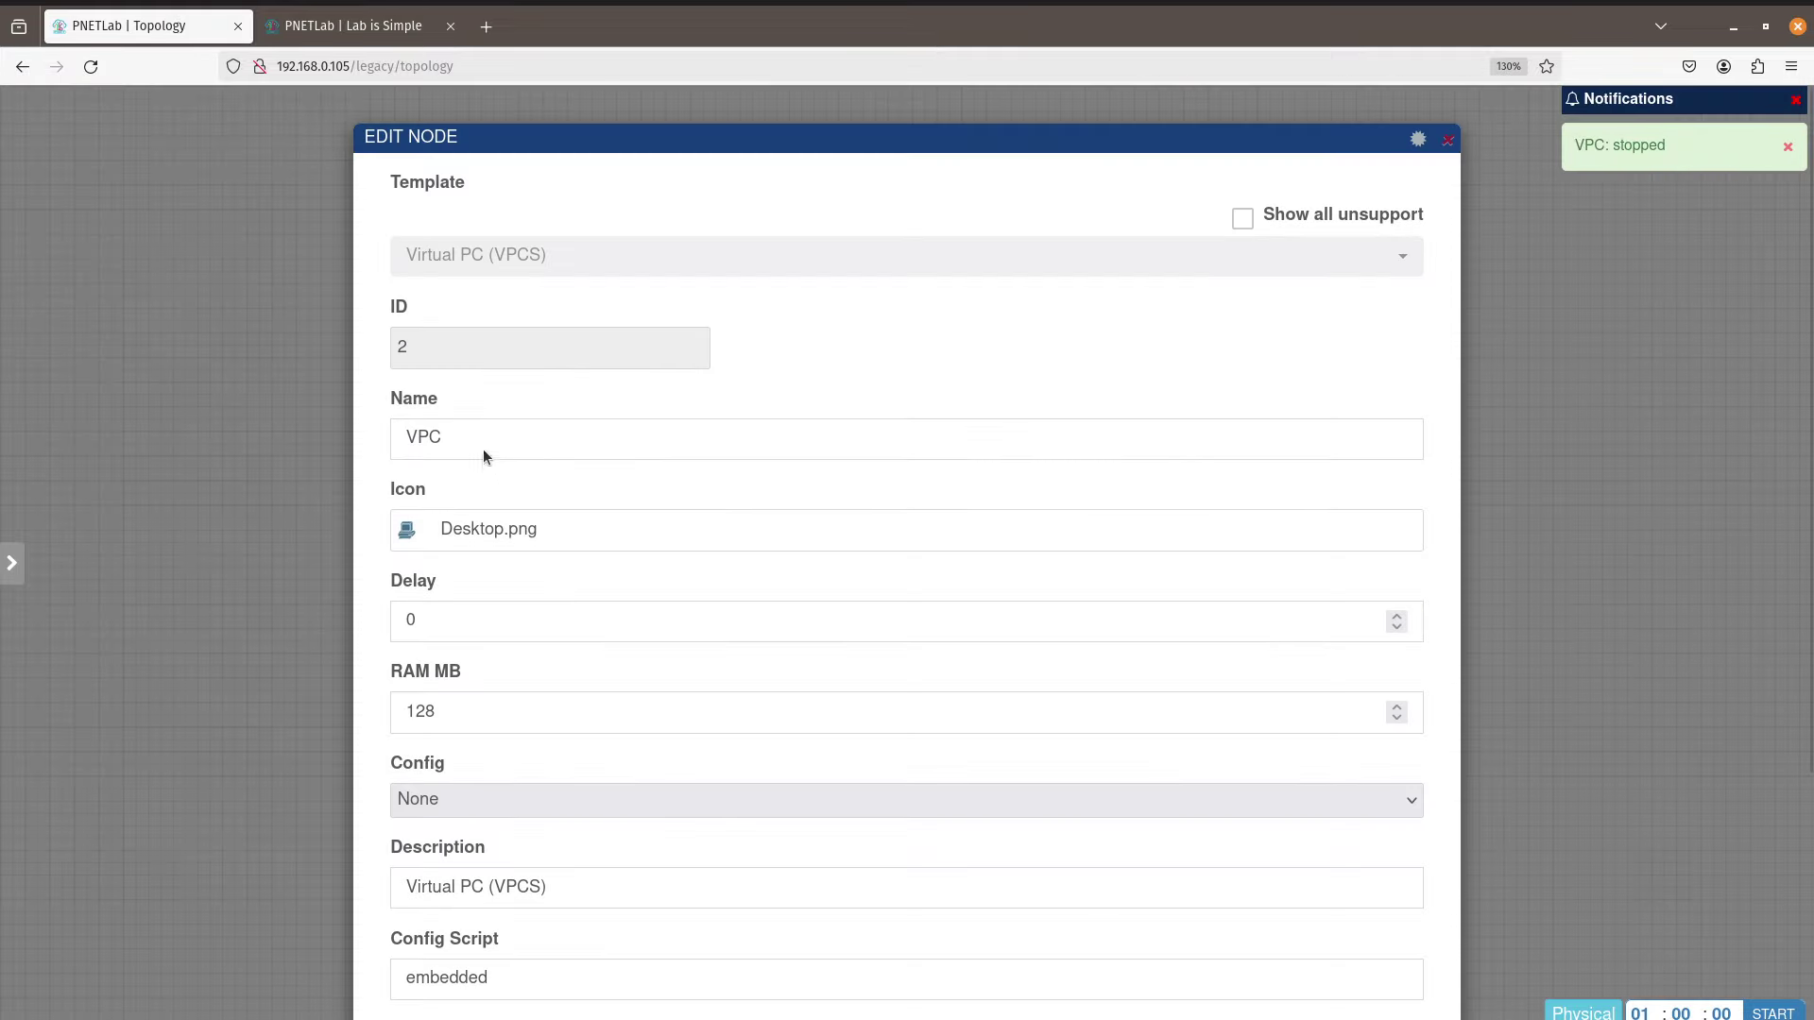
pyautogui.scroll(-3, 1051, 605)
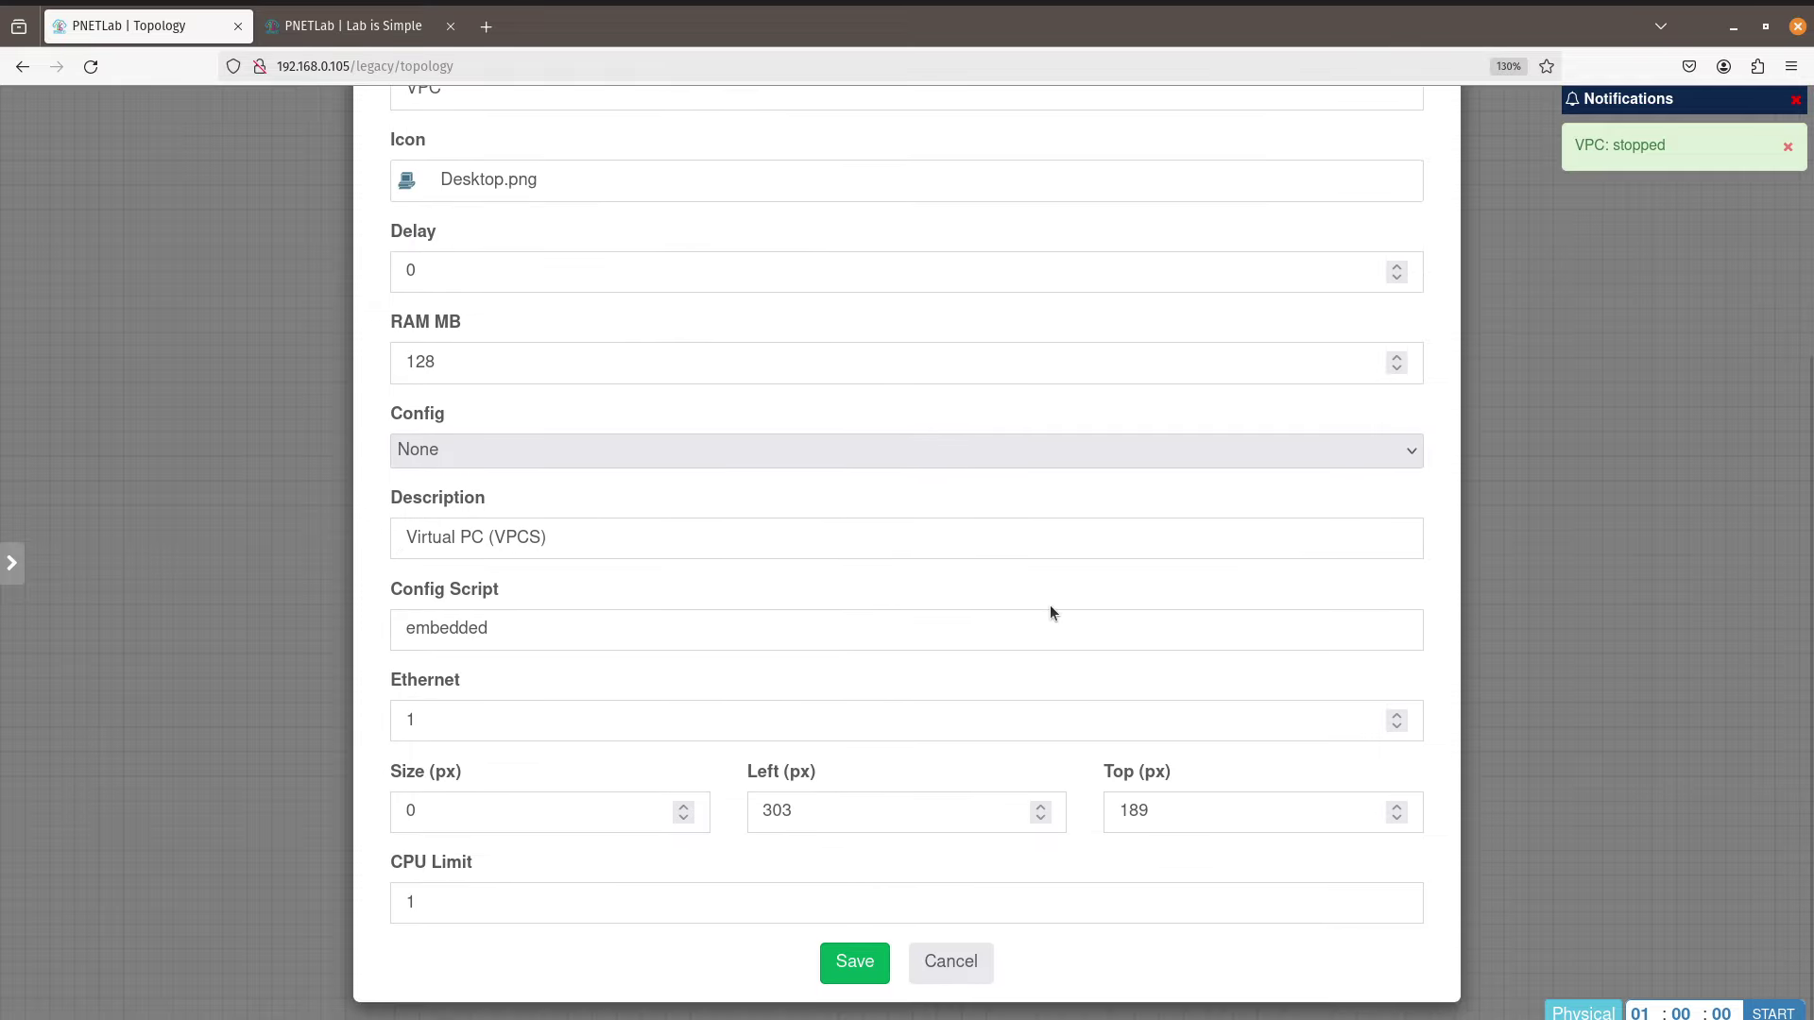
pyautogui.scroll(3, 1050, 604)
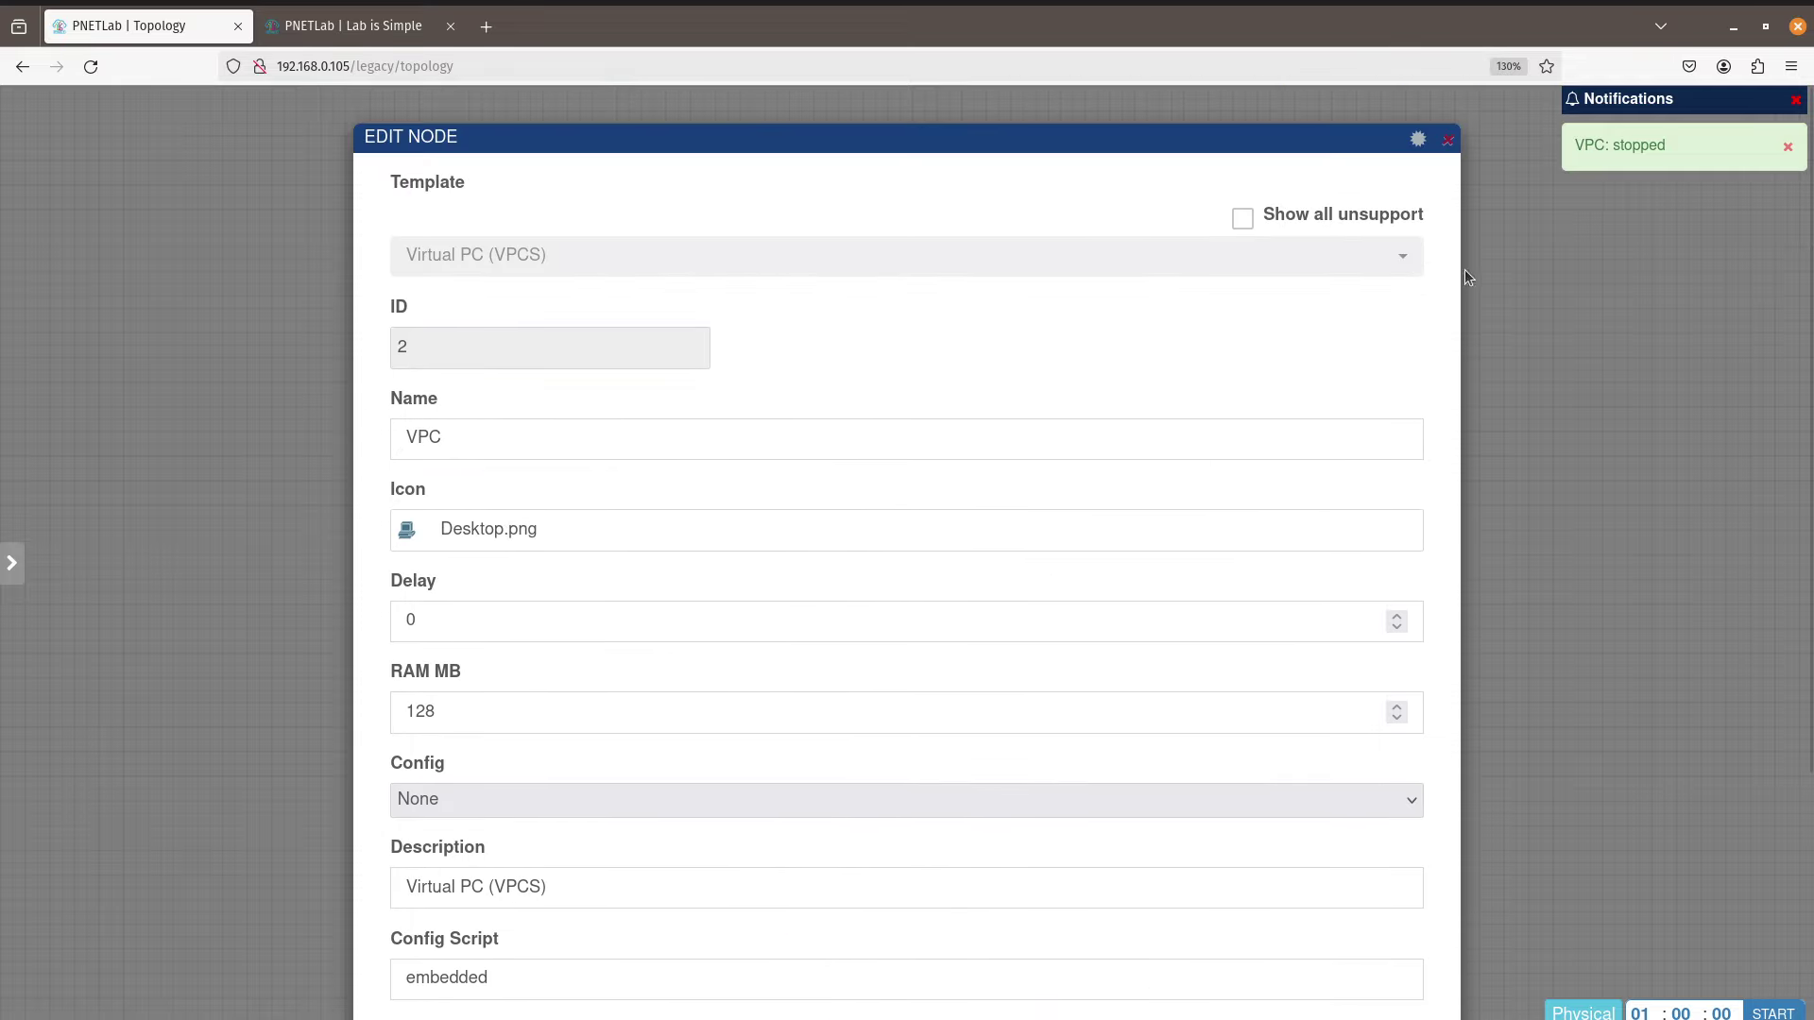
pyautogui.click(1448, 140)
# Step: Start the VPC, open its console and clear the mistyped command from the prompt
pyautogui.click(393, 311)
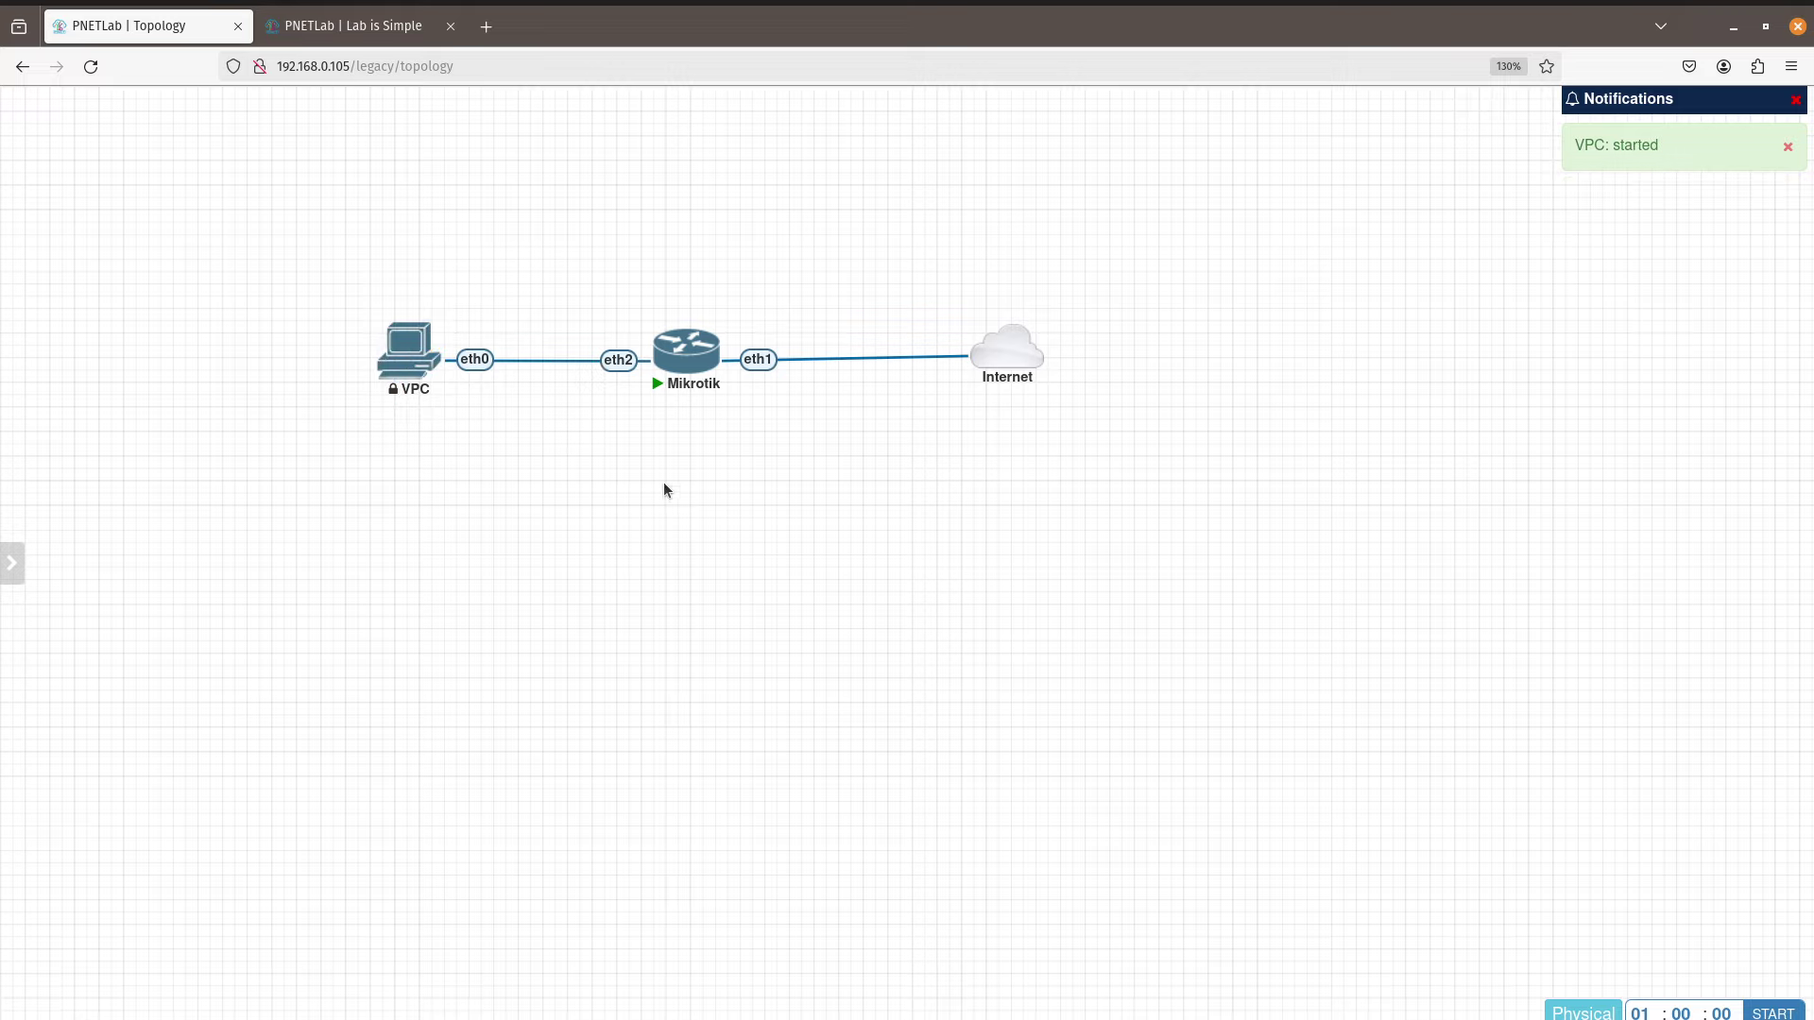
pyautogui.click(409, 352)
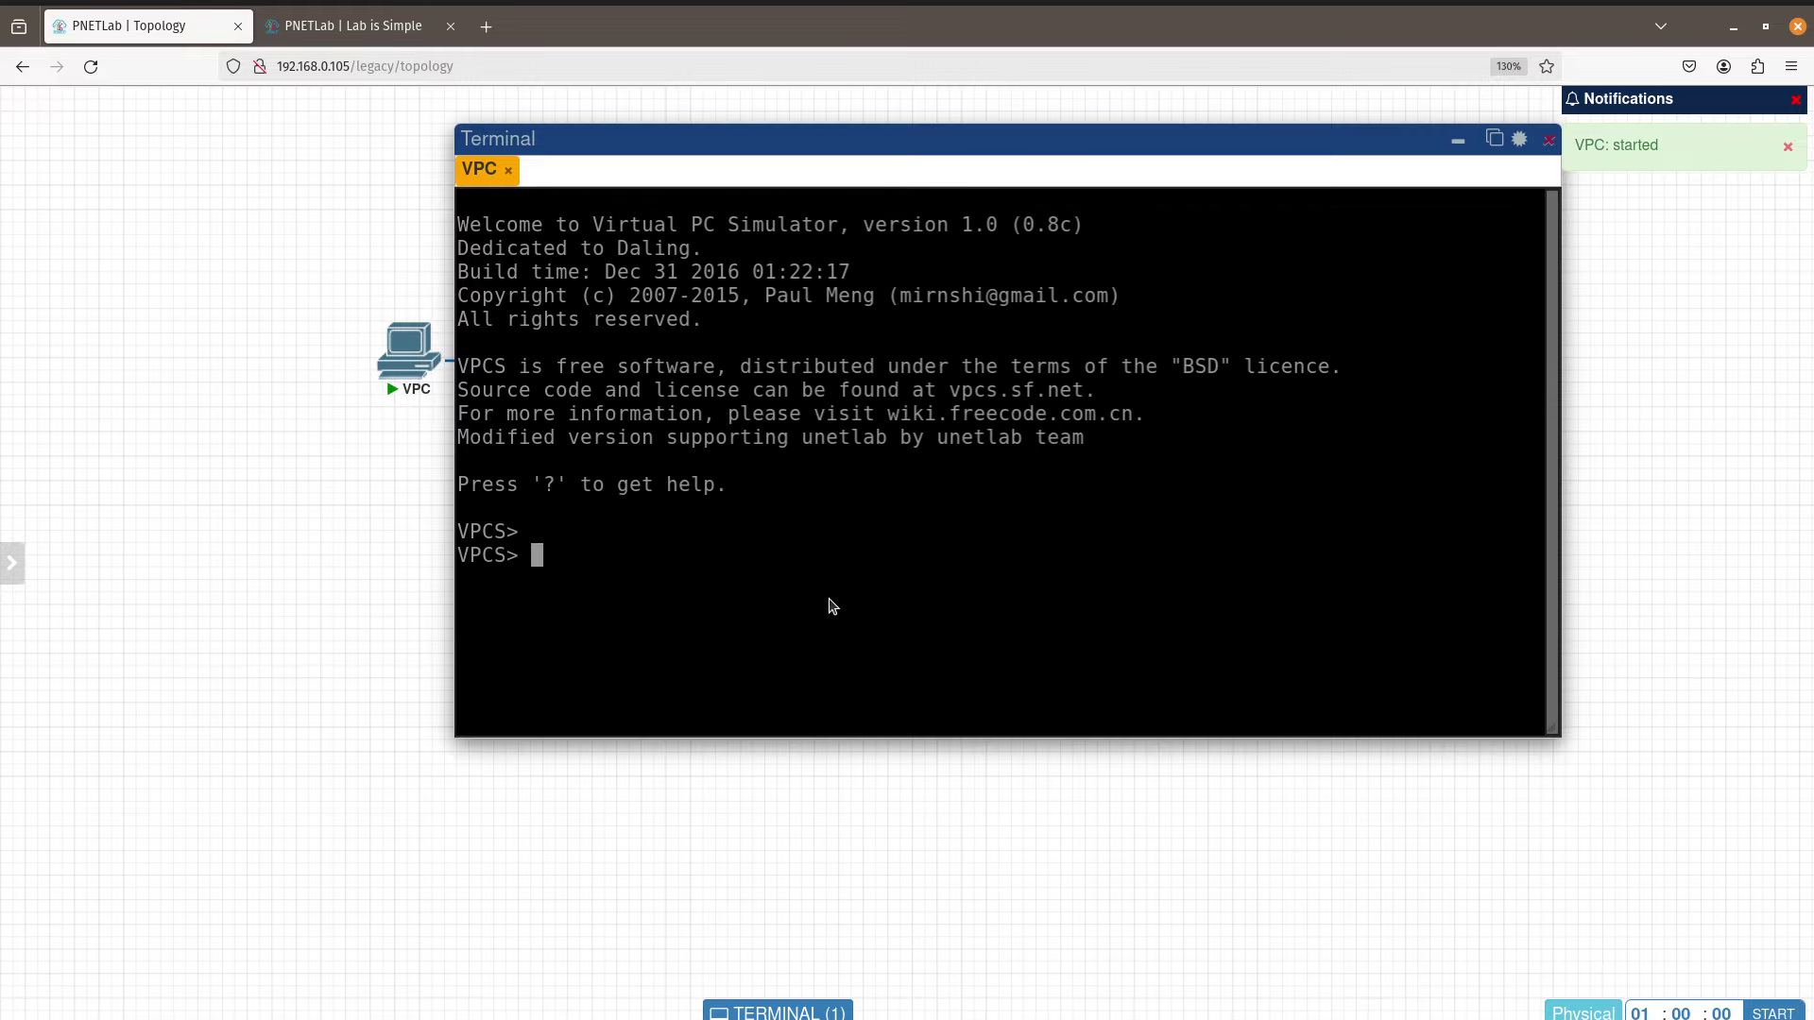
pyautogui.write('iiiiiiiiiiip #hrp')
pyautogui.press('BackSpace')
pyautogui.press('BackSpace')
pyautogui.press('BackSpace')
pyautogui.press('BackSpace')
pyautogui.press('BackSpace')
pyautogui.press('BackSpace')
pyautogui.press('BackSpace')
pyautogui.press('BackSpace')
pyautogui.press('BackSpace')
pyautogui.press('BackSpace')
pyautogui.press('BackSpace')
pyautogui.press('BackSpace')
pyautogui.press('BackSpace')
pyautogui.press('BackSpace')
pyautogui.press('BackSpace')
pyautogui.press('BackSpace')
pyautogui.press('BackSpace')
pyautogui.press('BackSpace')
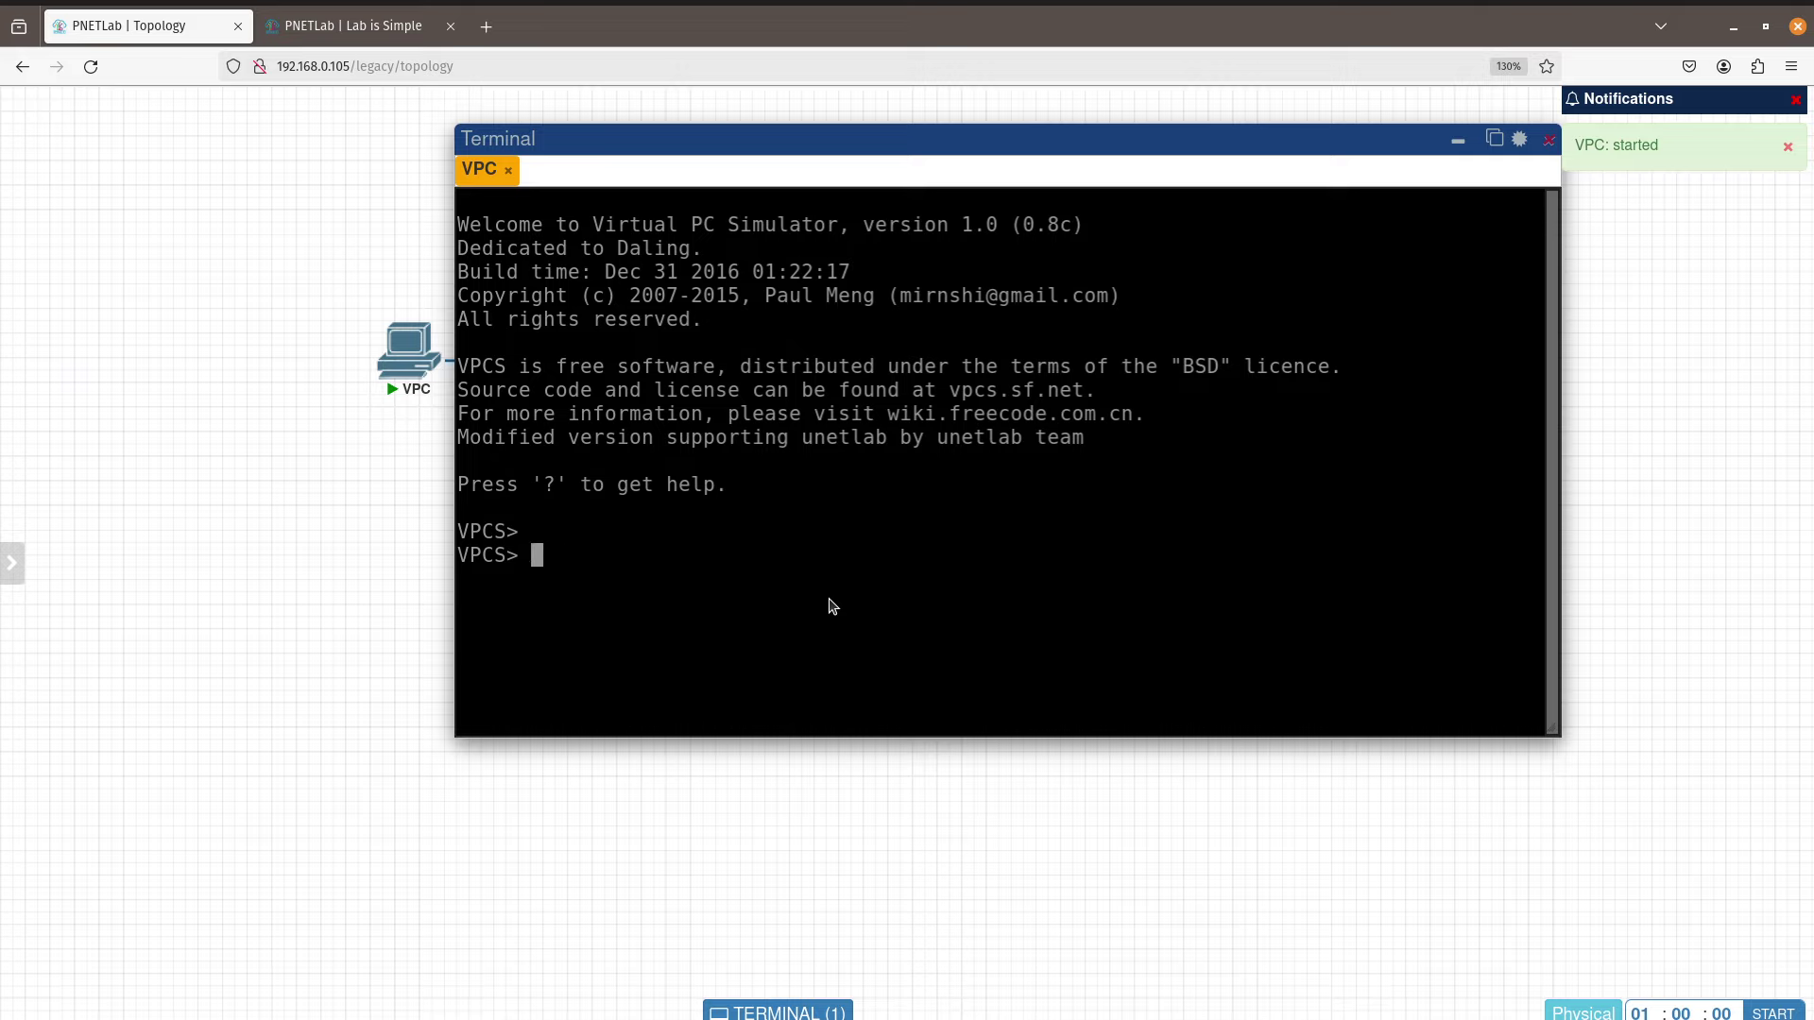